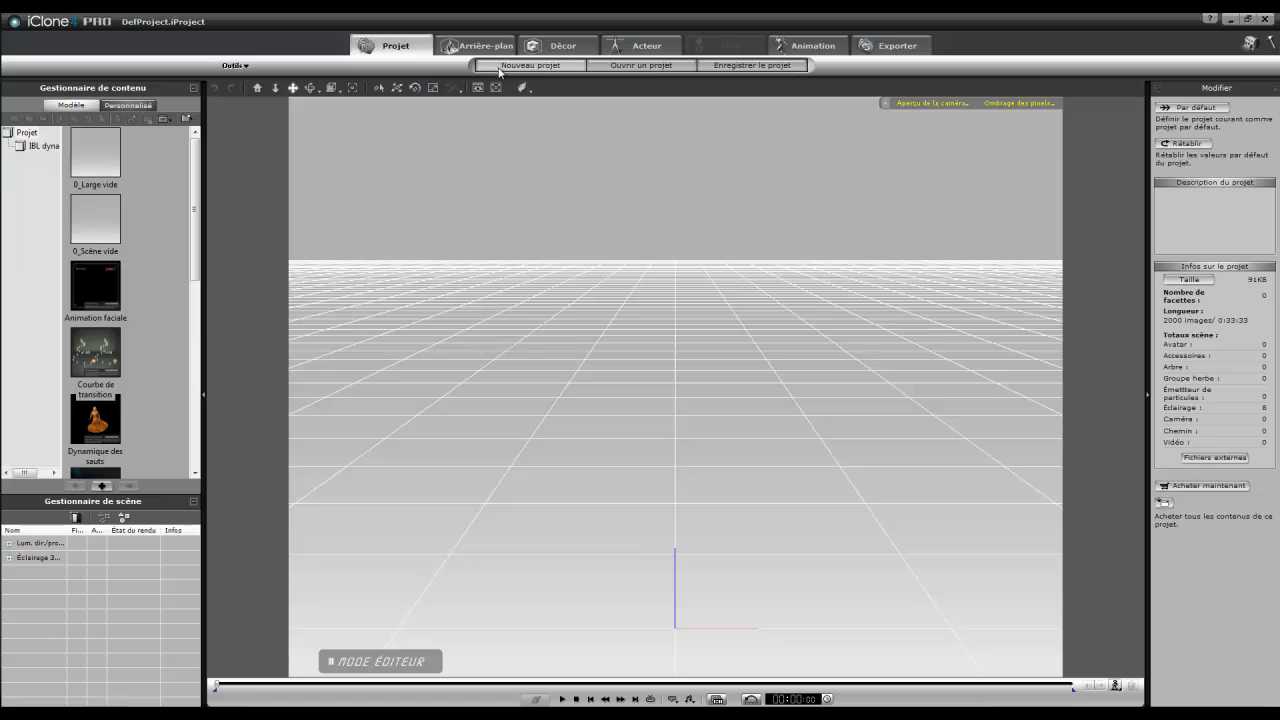
- Add the custom two-panel Door accessory to the empty scene
click(549, 45)
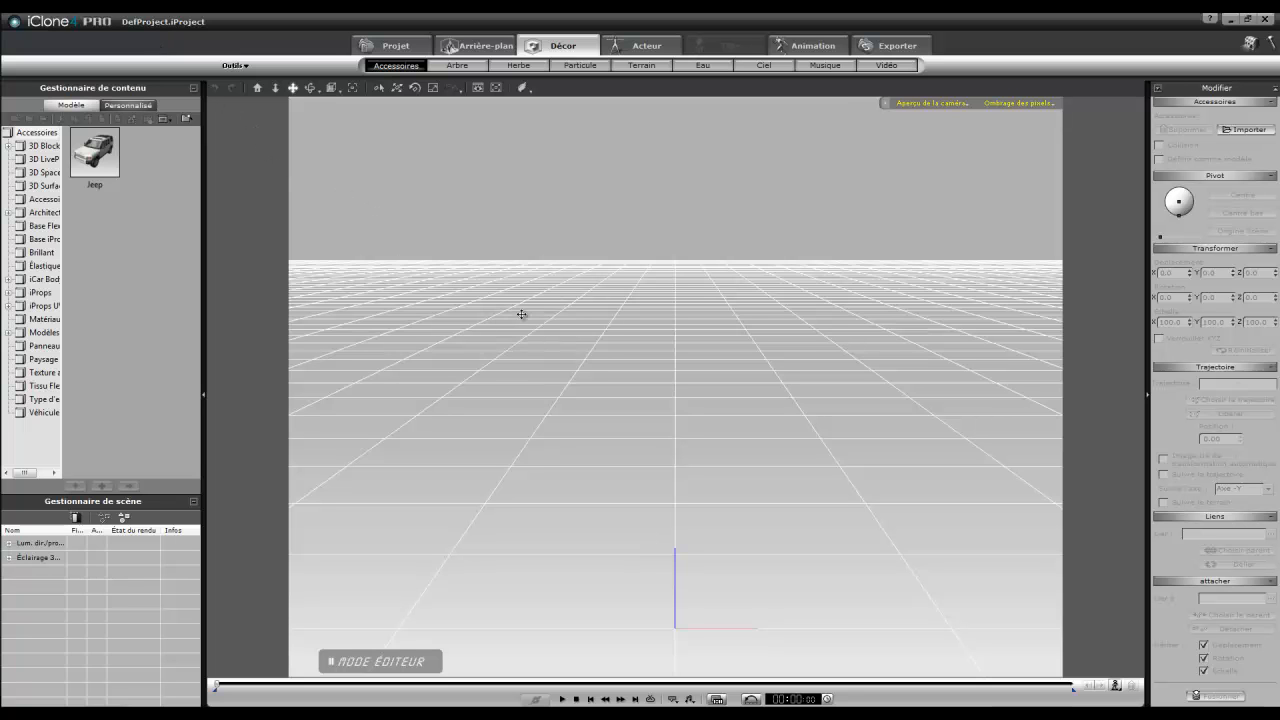
click(131, 106)
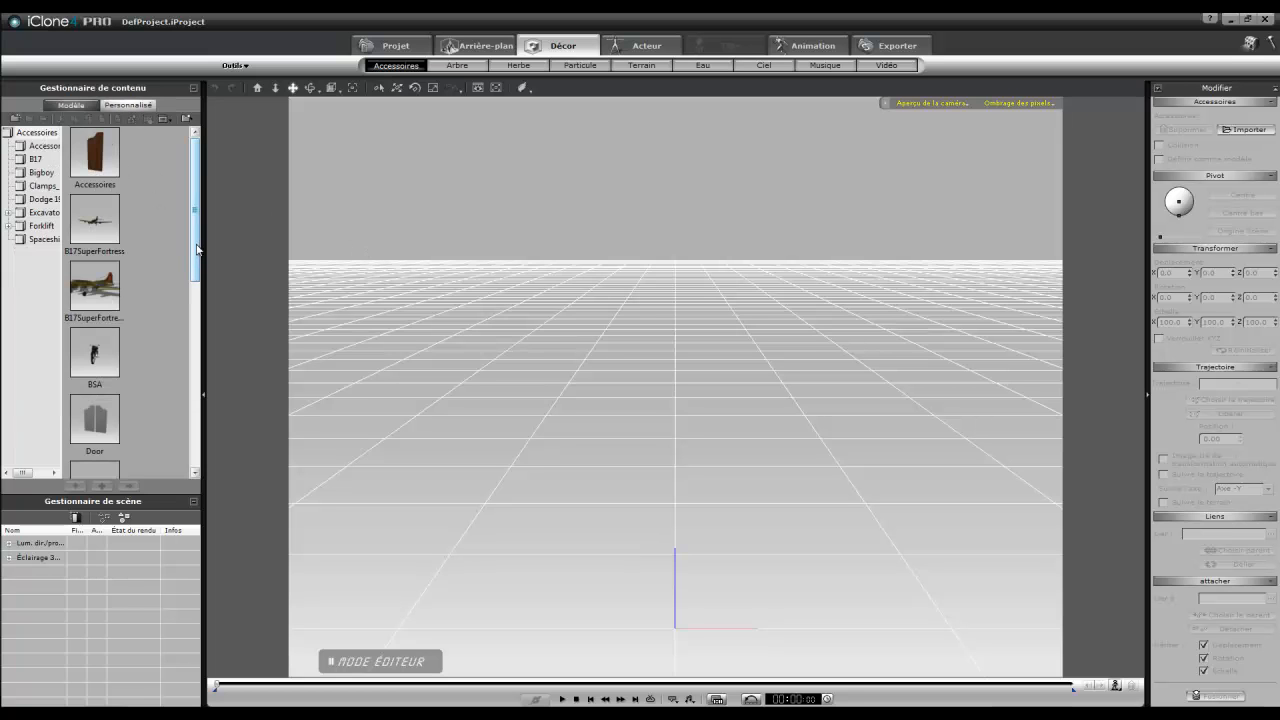
double_click(86, 422)
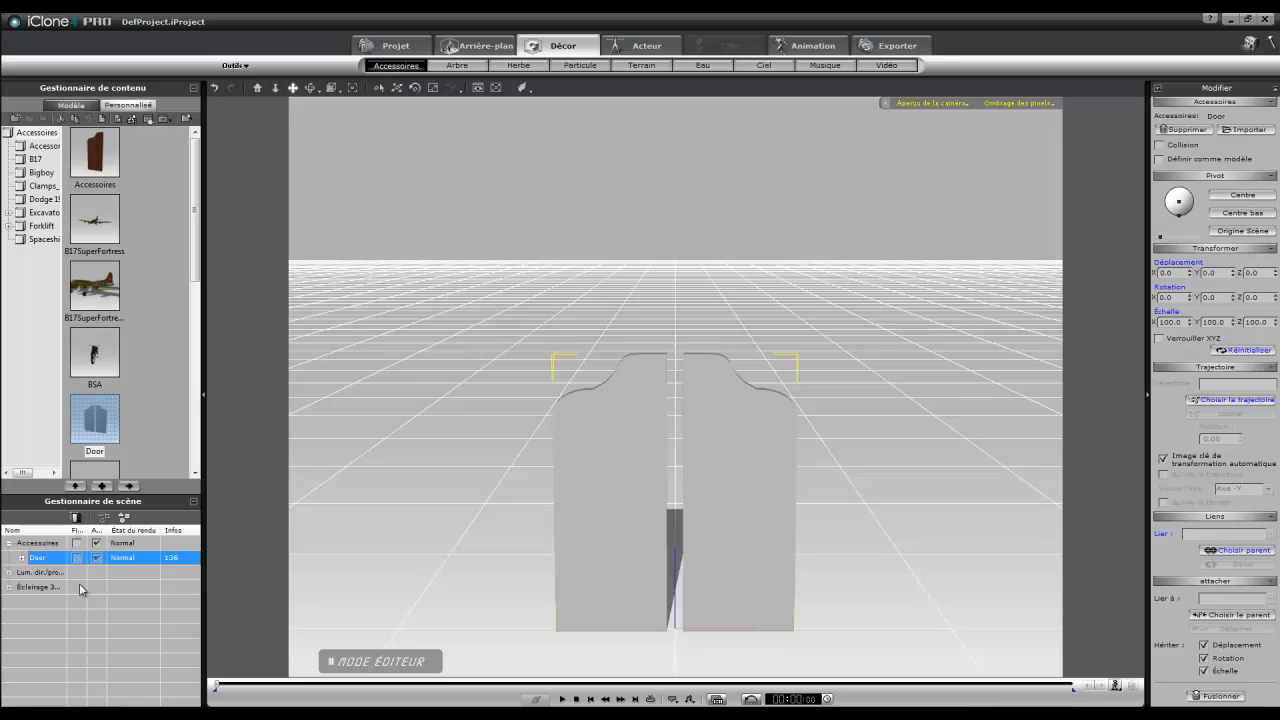
- Expand the Door's parts in the scene list and widen the name column enough to read their full names
click(22, 558)
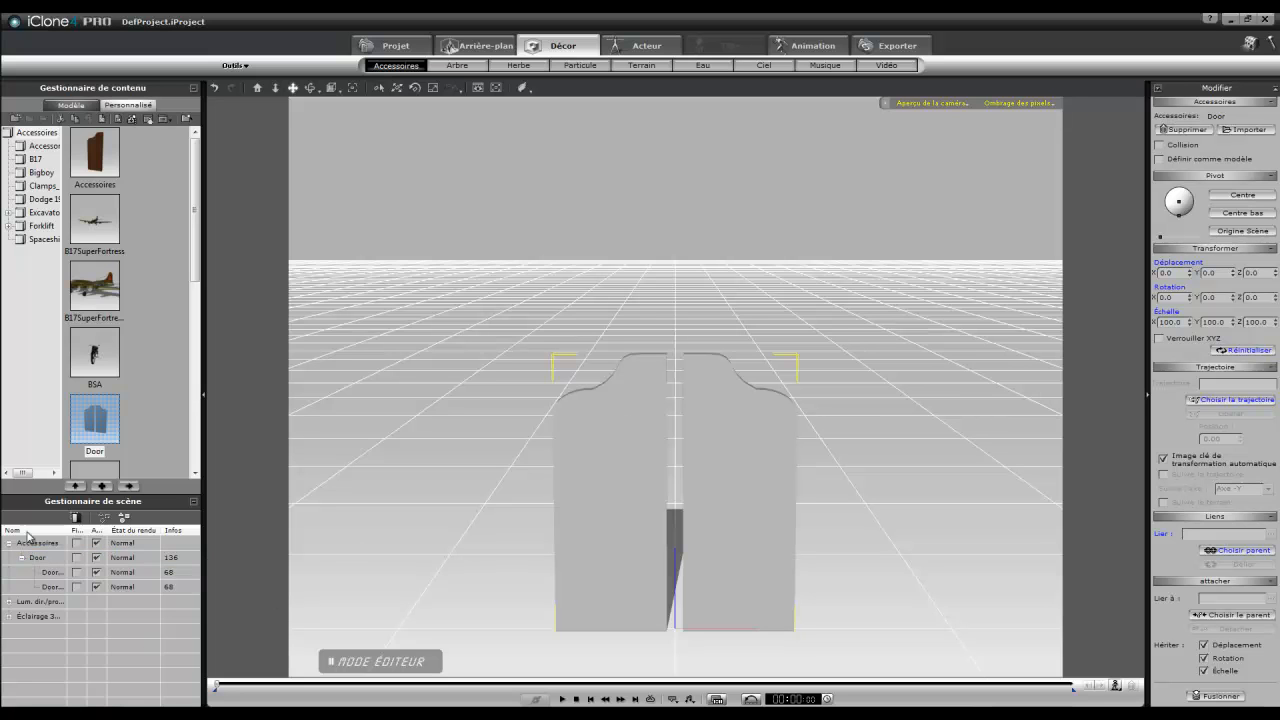
click(194, 89)
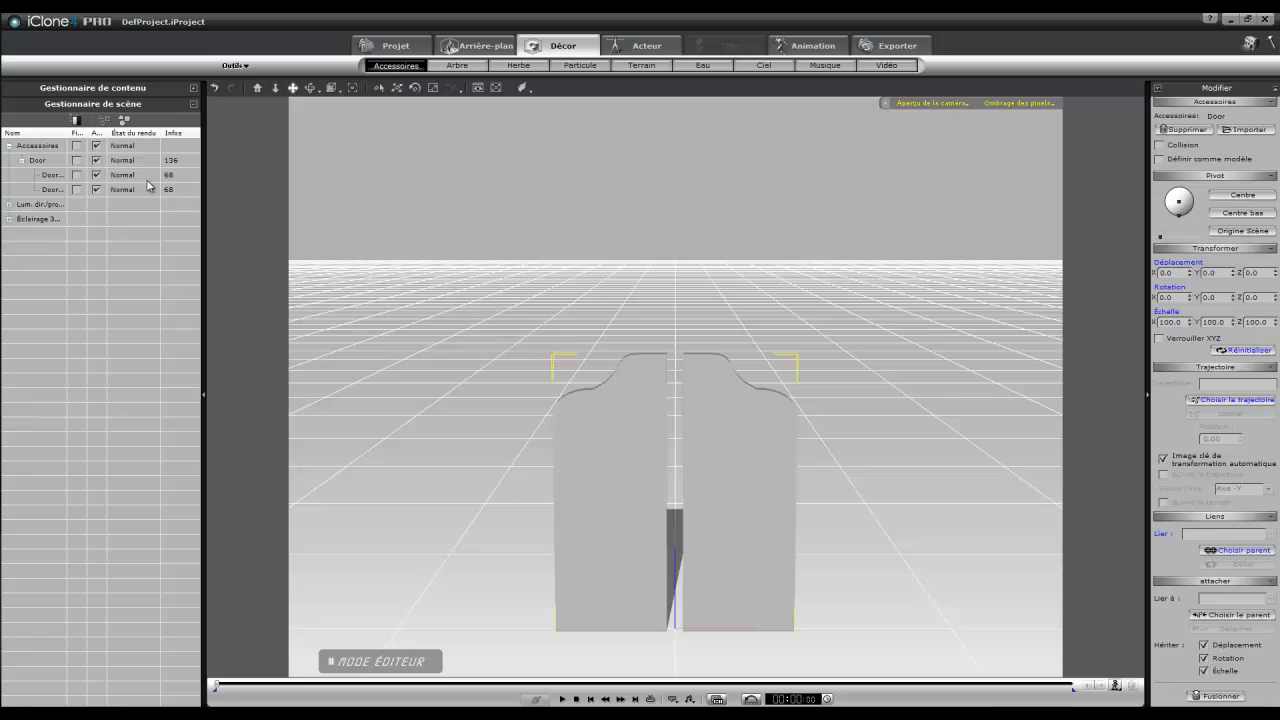
drag(69, 132, 121, 133)
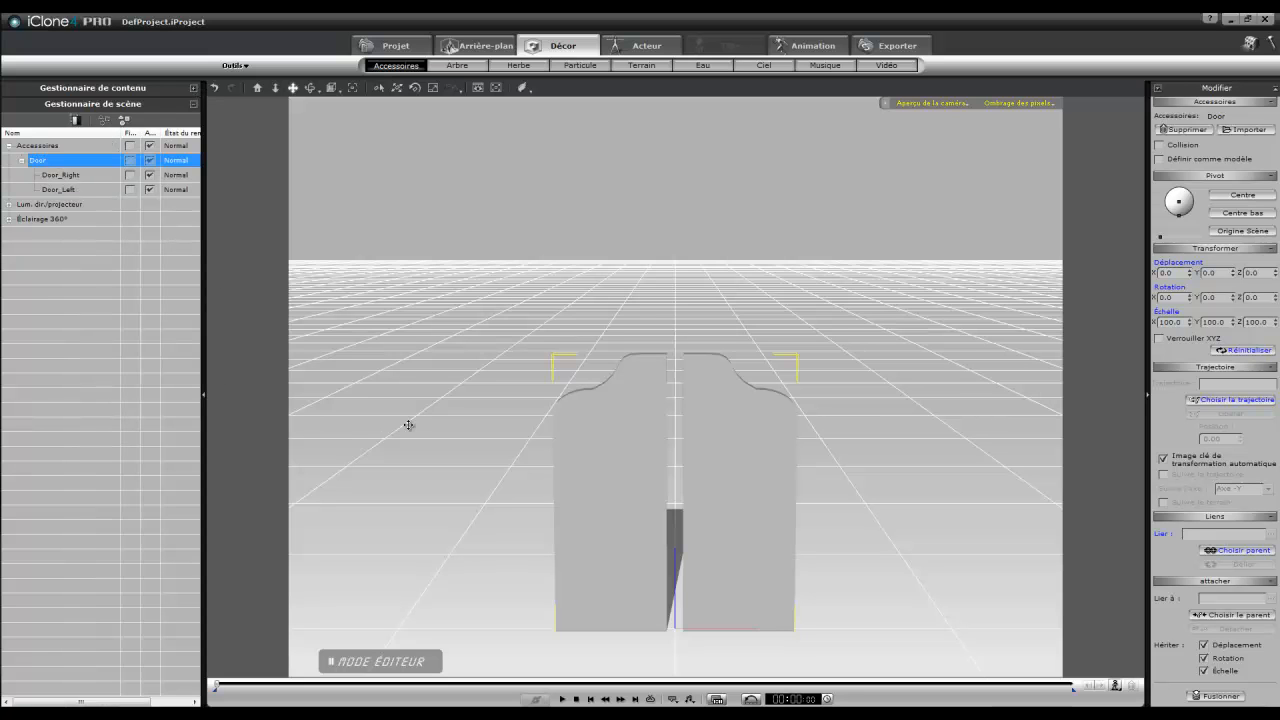
- Inspect Door_Left, Door_Right and their parent Door in turn, checking the script options offered for Door_Left
click(59, 190)
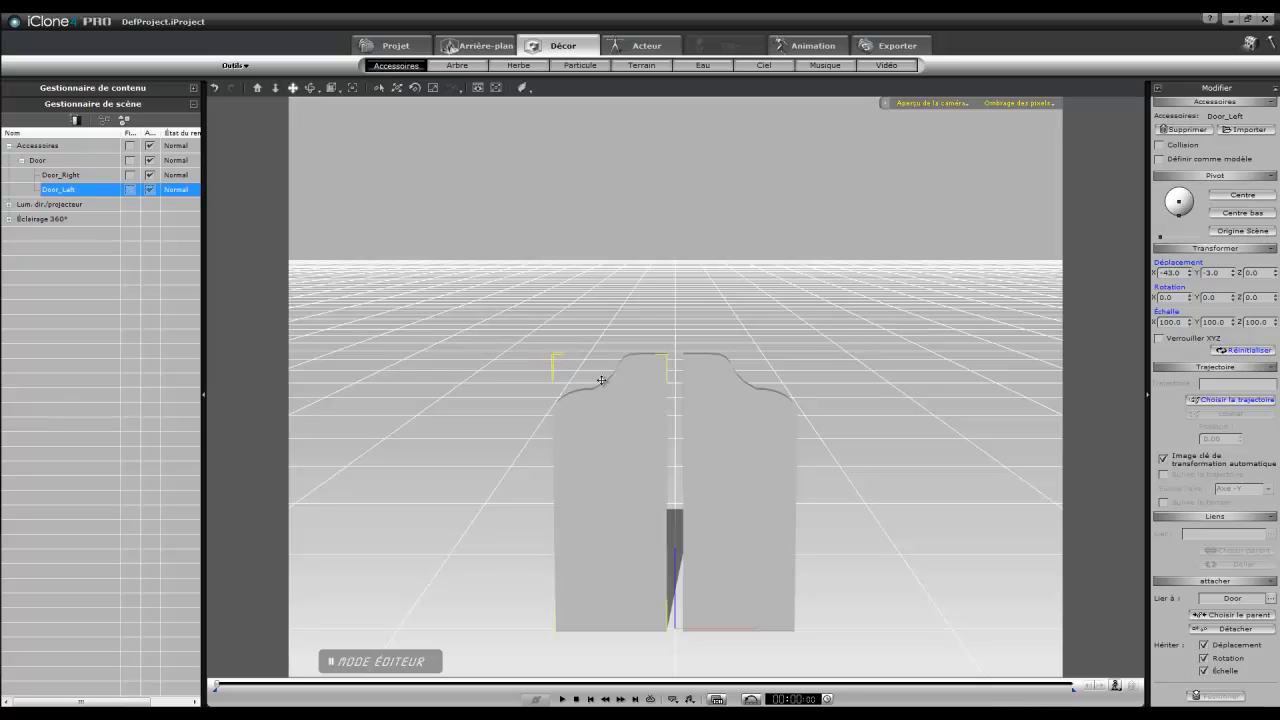
right_click(621, 411)
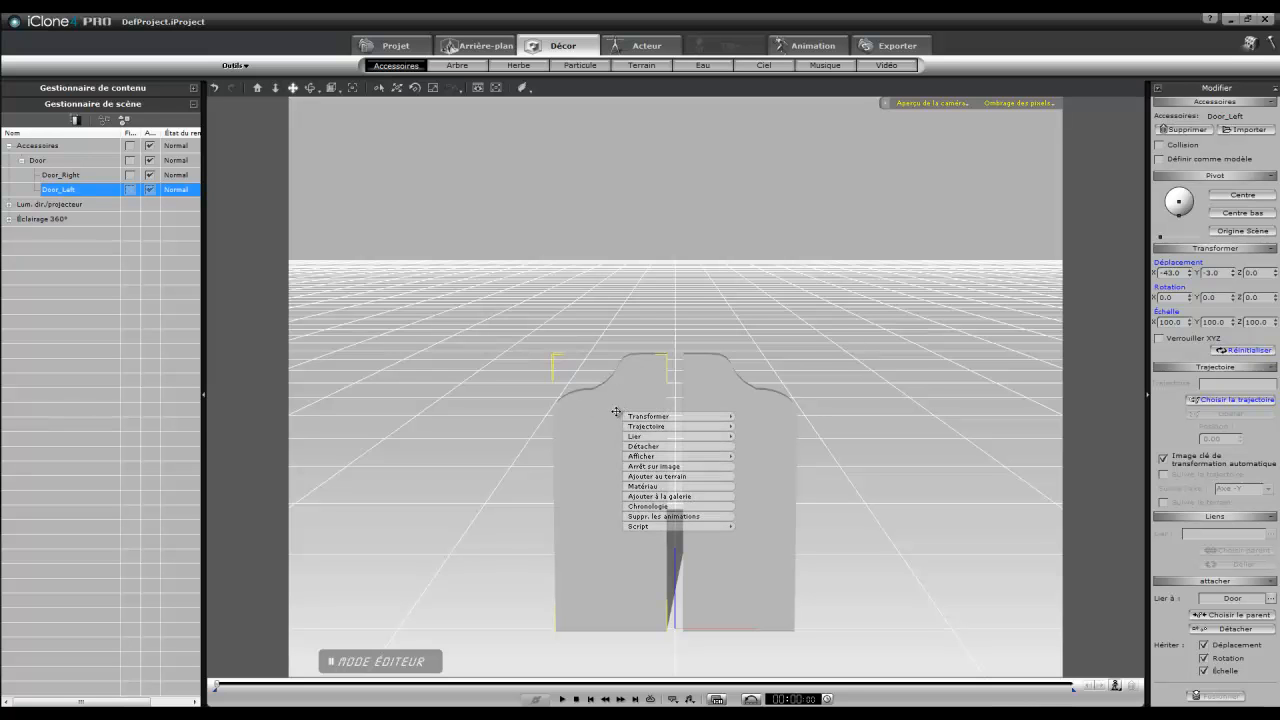
mouse_move(640, 527)
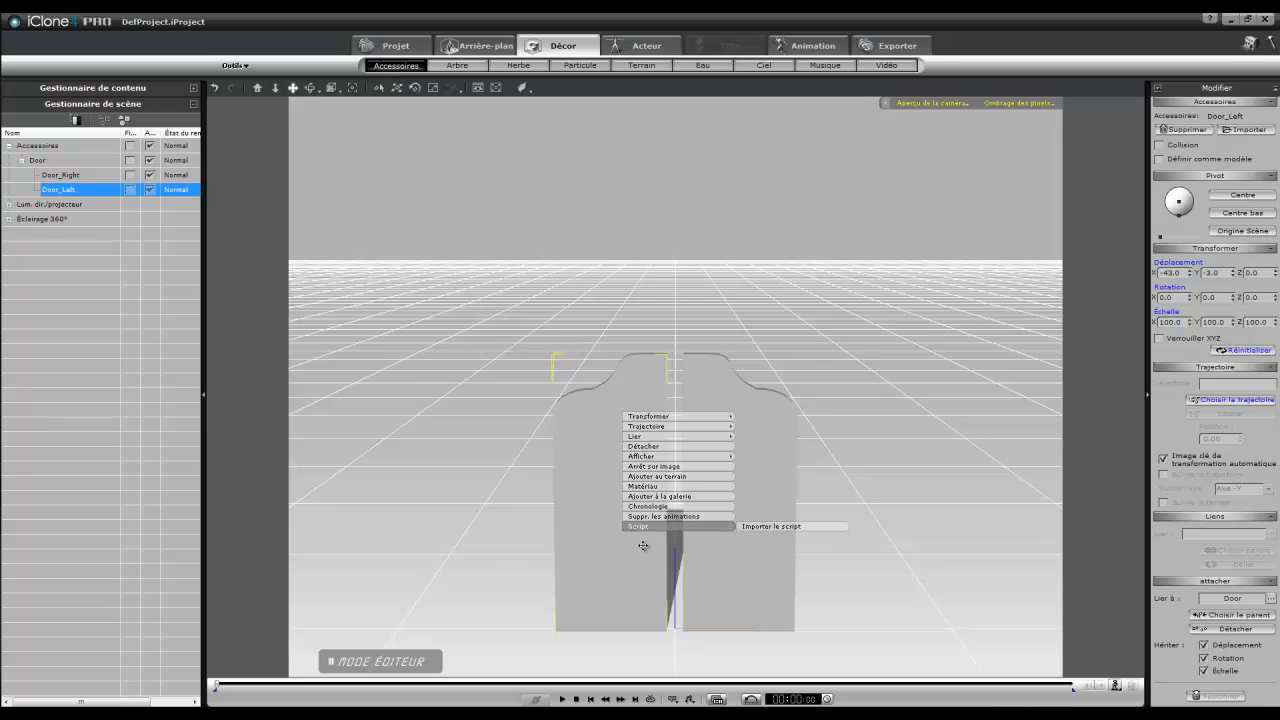
click(60, 175)
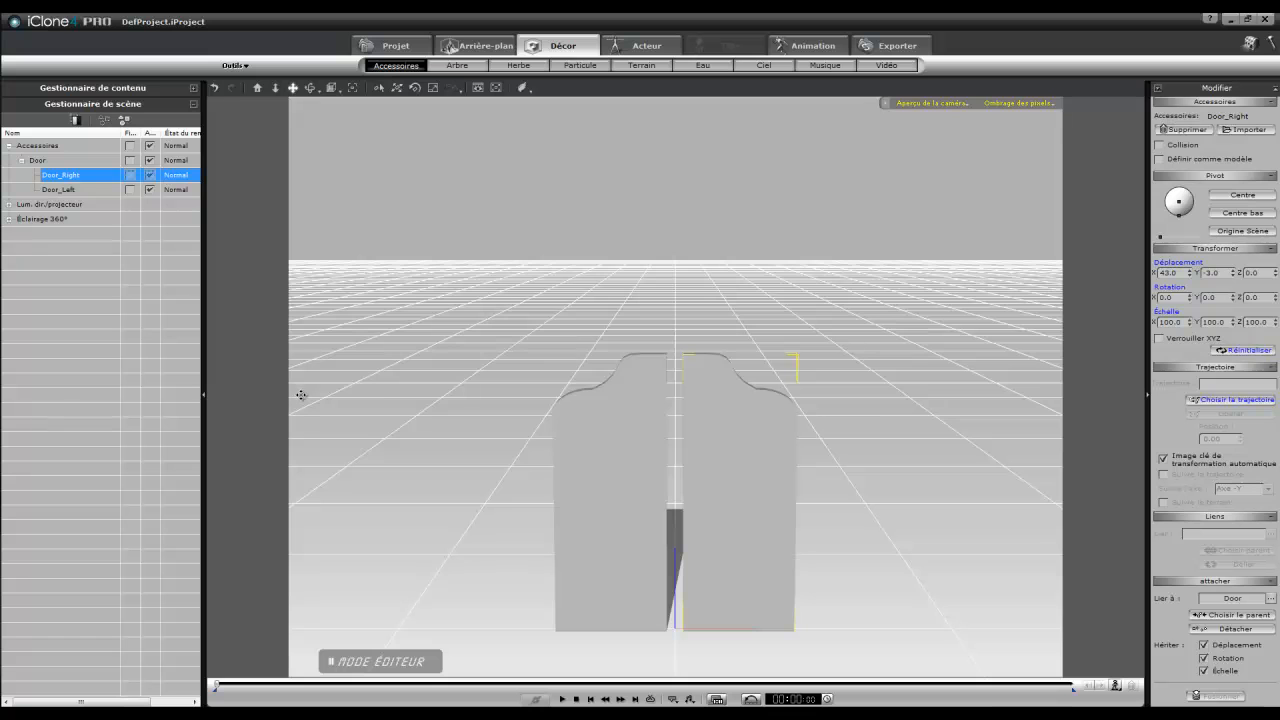
click(53, 161)
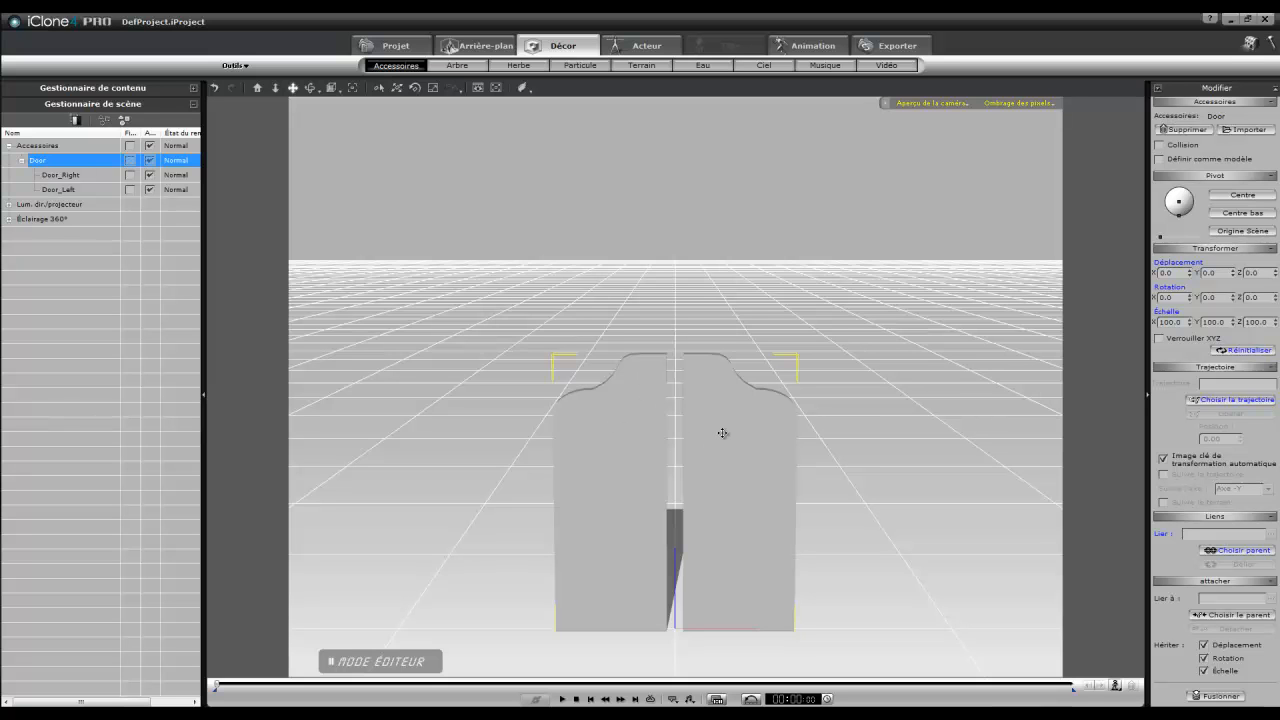
click(70, 176)
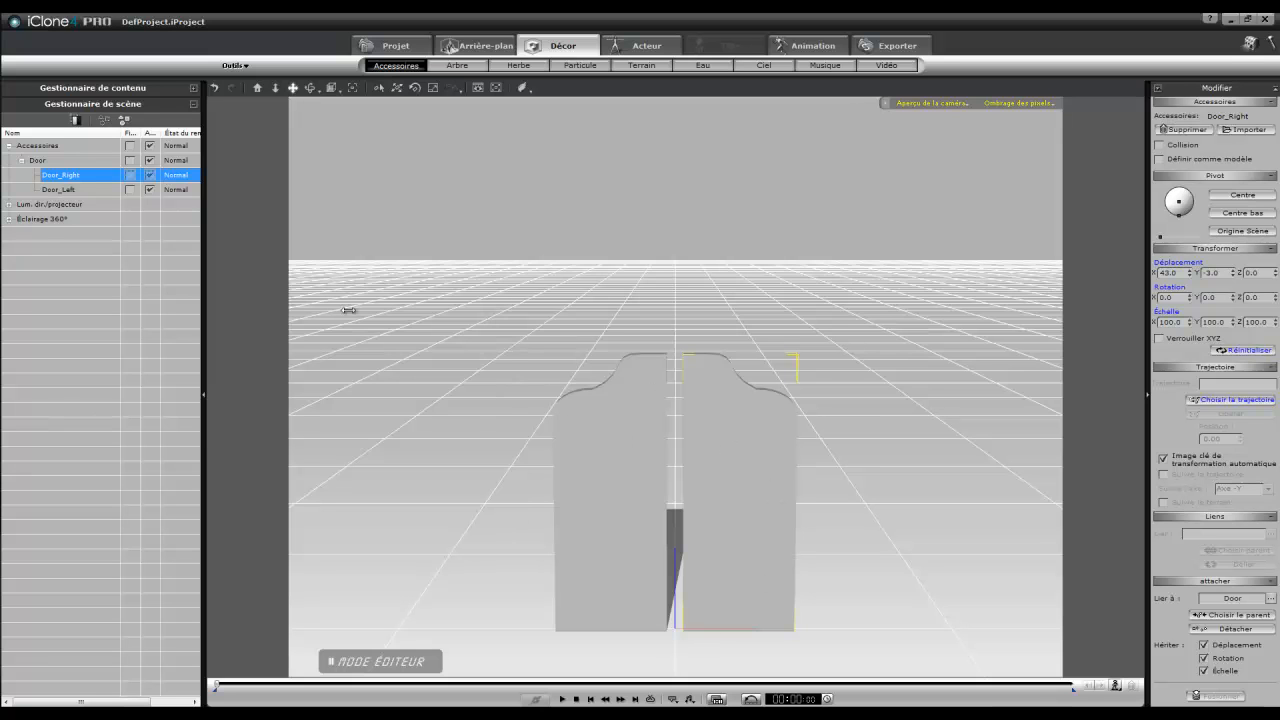
click(88, 160)
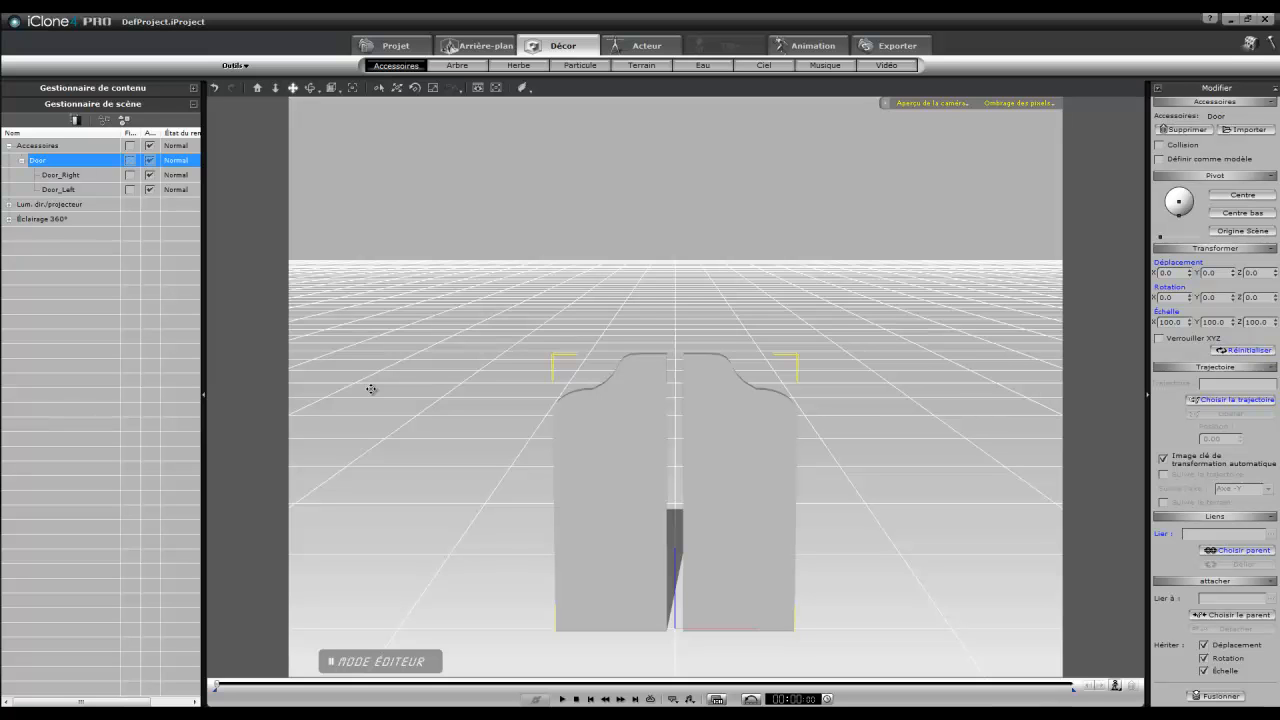
- Open the timeline for the Door and display its Collecter clip, Transformer and Animation tracks
key(F3)
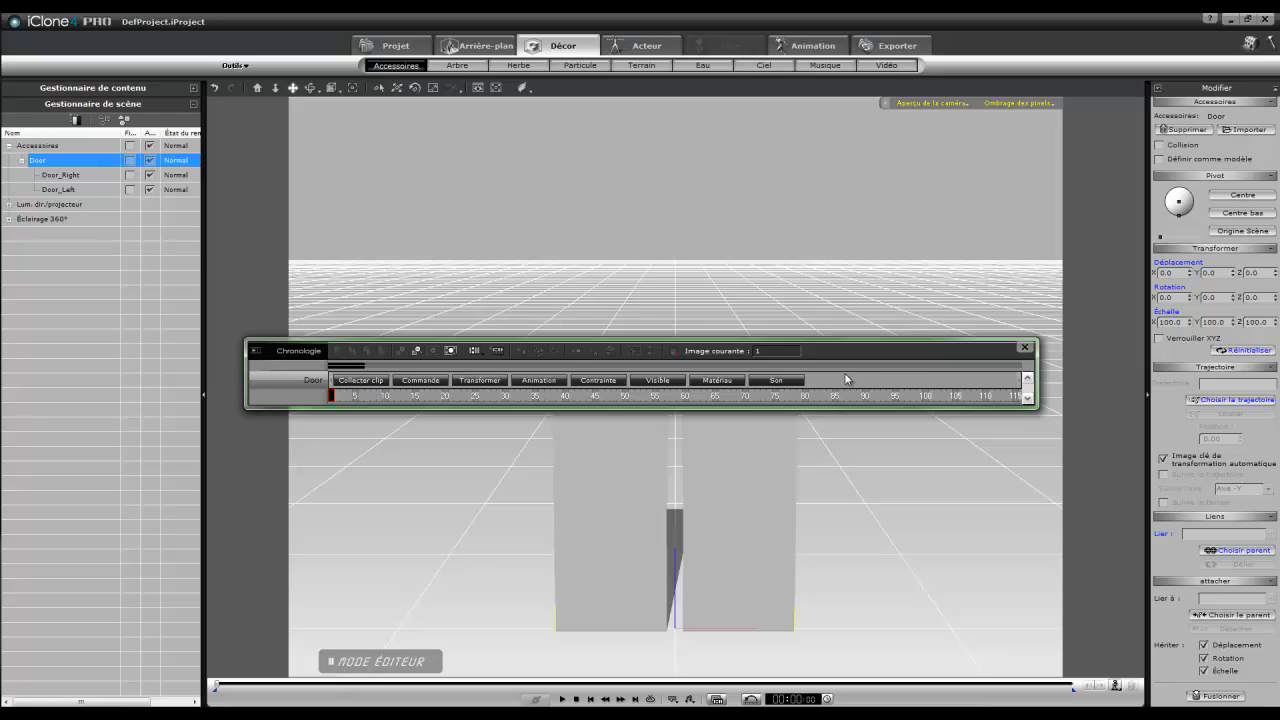
drag(923, 350, 934, 242)
click(372, 272)
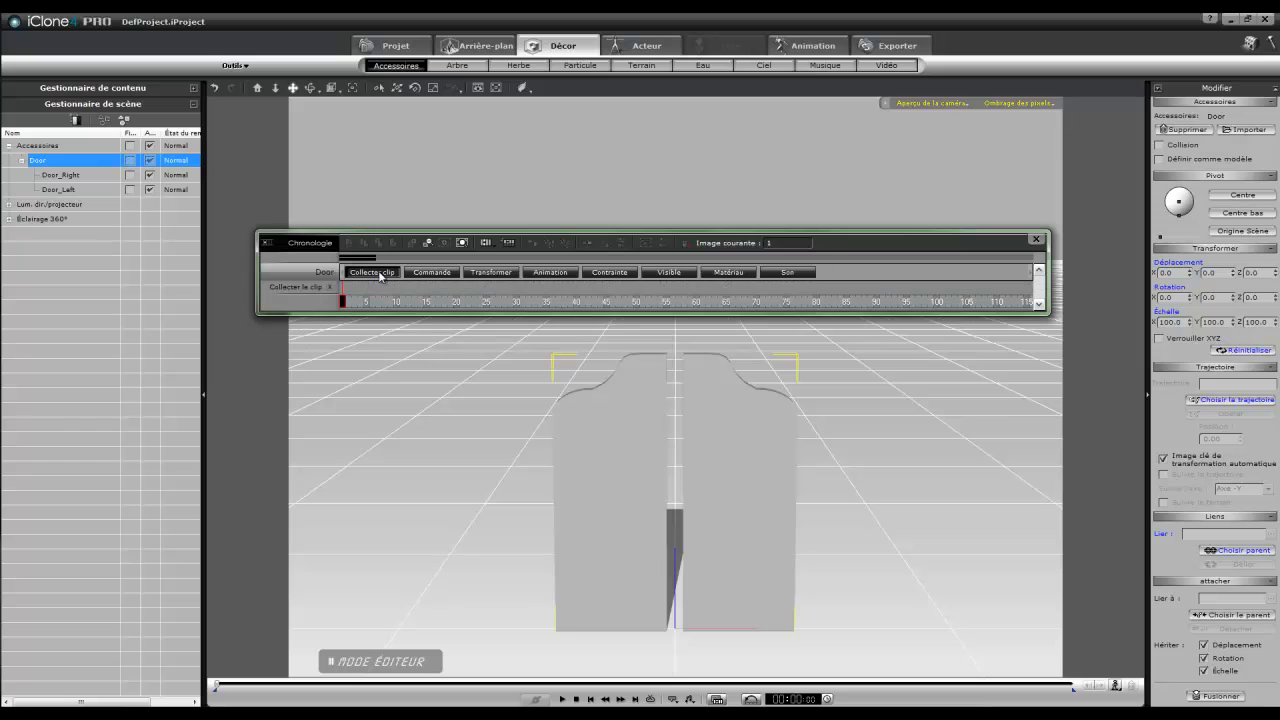
click(493, 277)
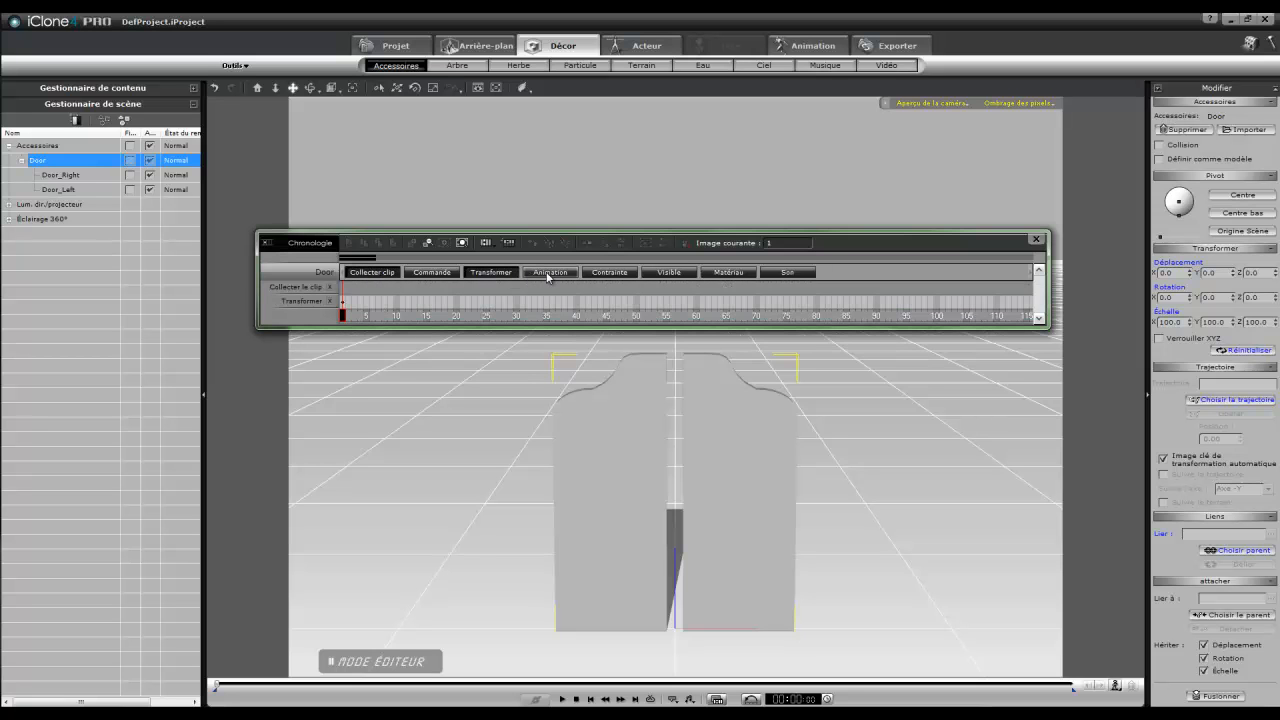
click(549, 274)
- Show the Door_Right and Door_Left scene accessories in the timeline alongside the Door
click(487, 243)
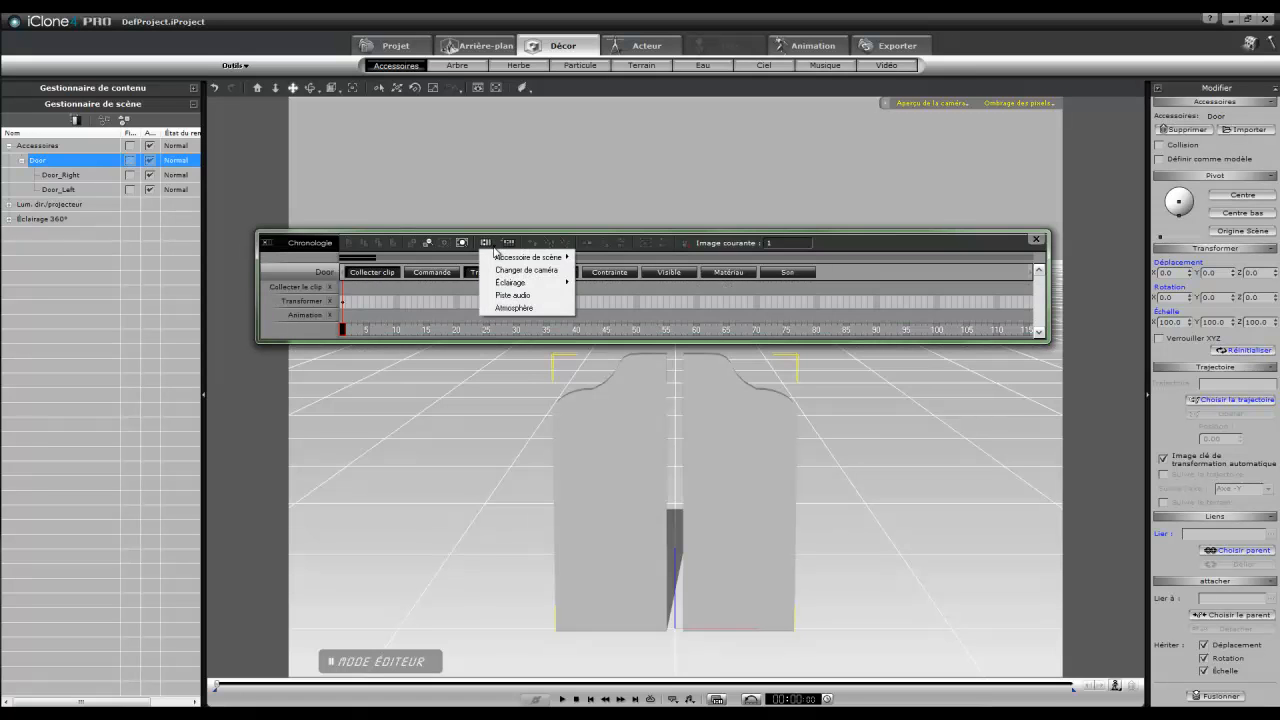
mouse_move(541, 258)
click(605, 270)
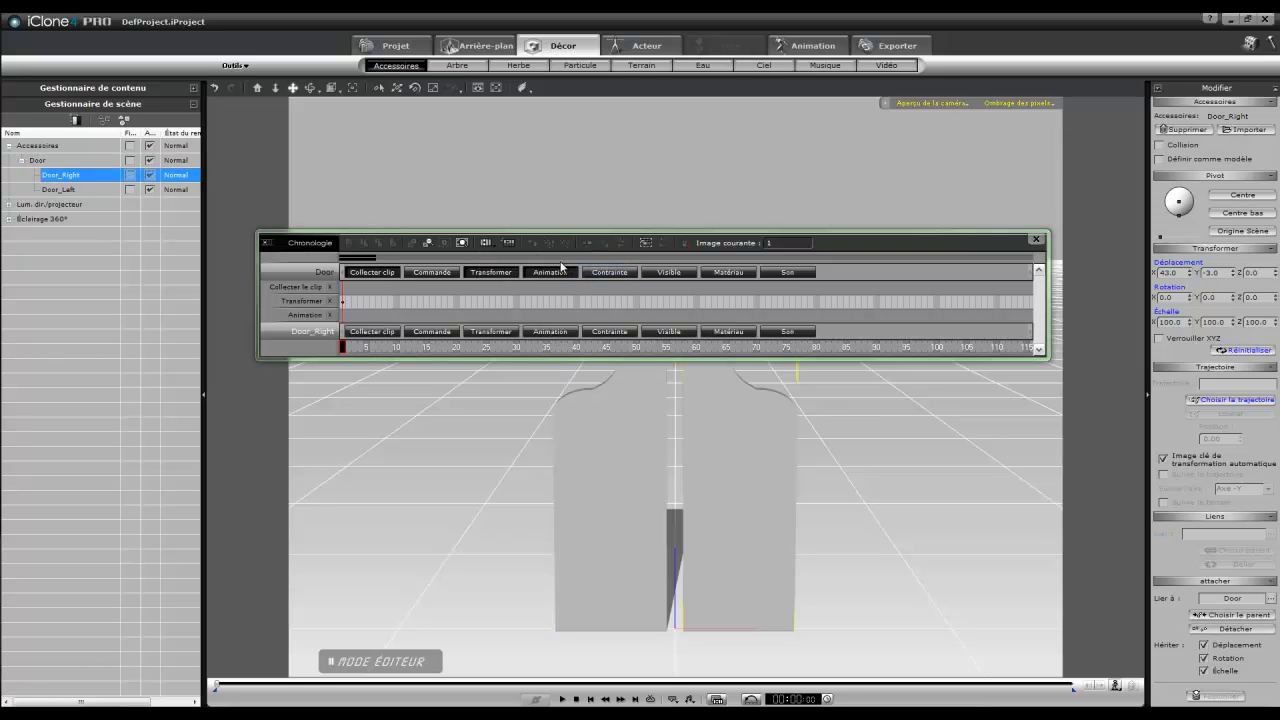
click(489, 244)
mouse_move(556, 258)
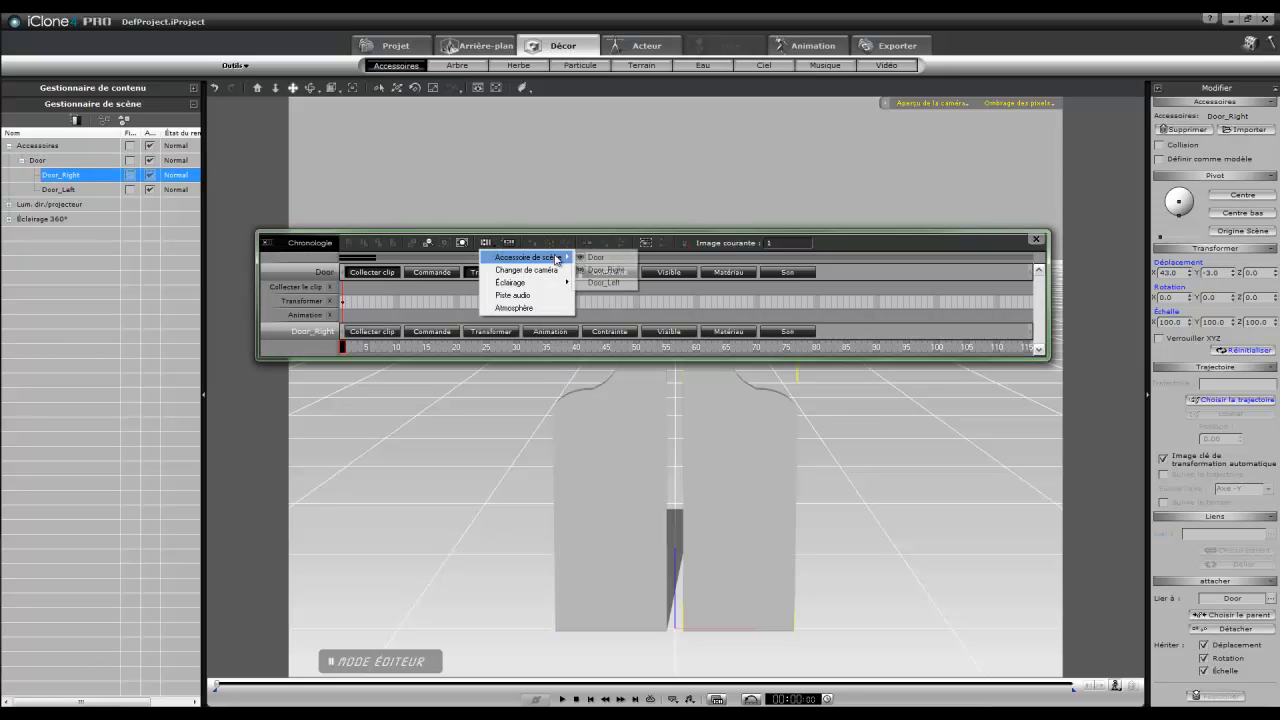
click(590, 283)
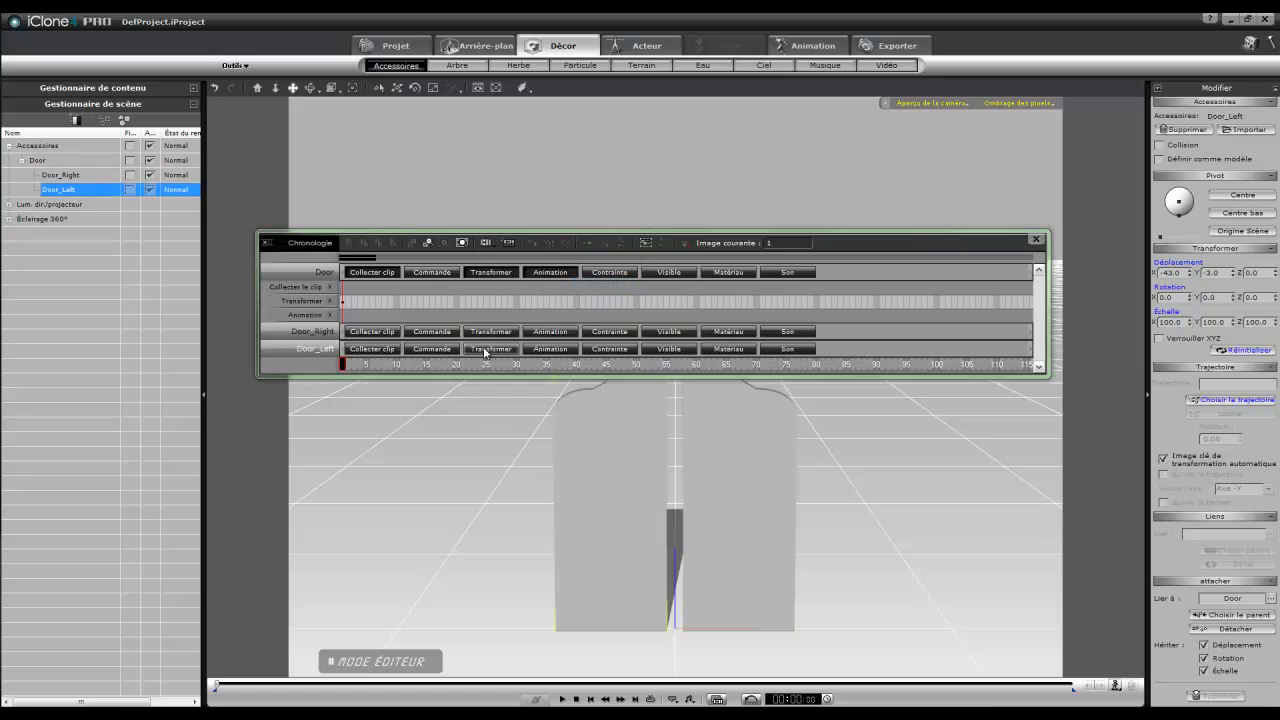
- Display the Collecter clip, Commande and Animation tracks for Door_Right, and the Collecter clip, Transformer and Animation tracks for Door_Left
click(422, 333)
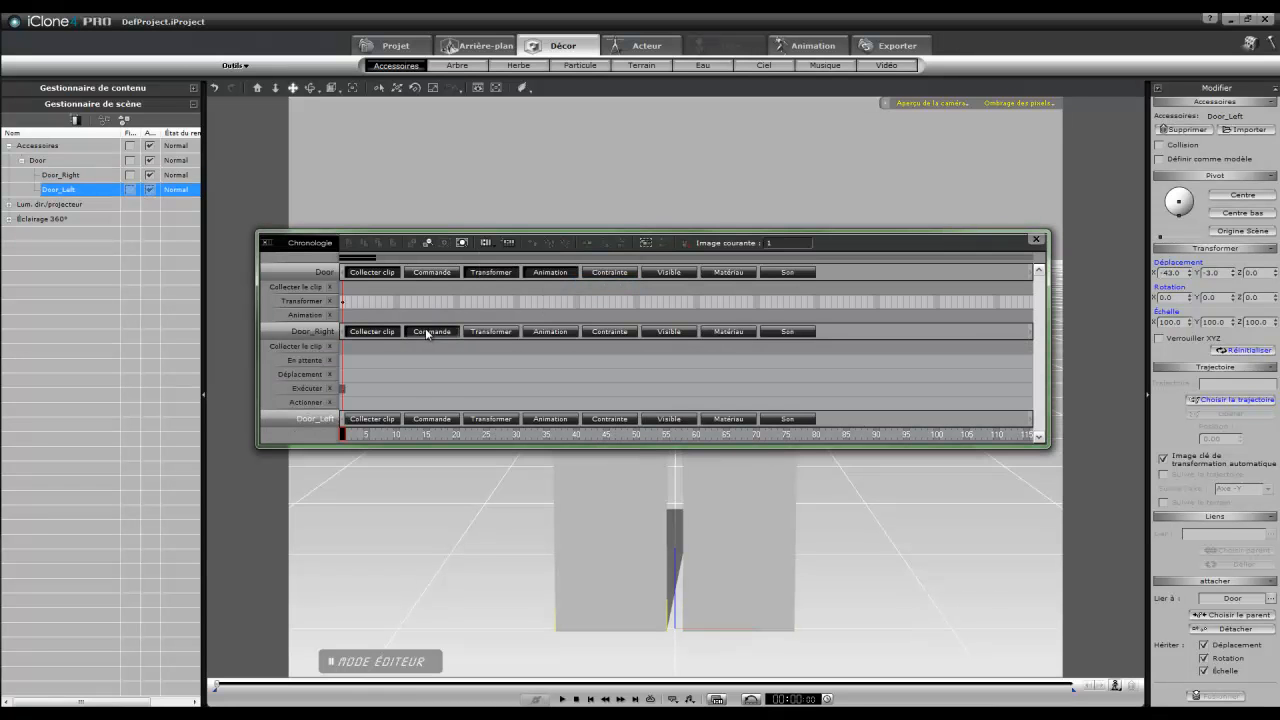
click(550, 331)
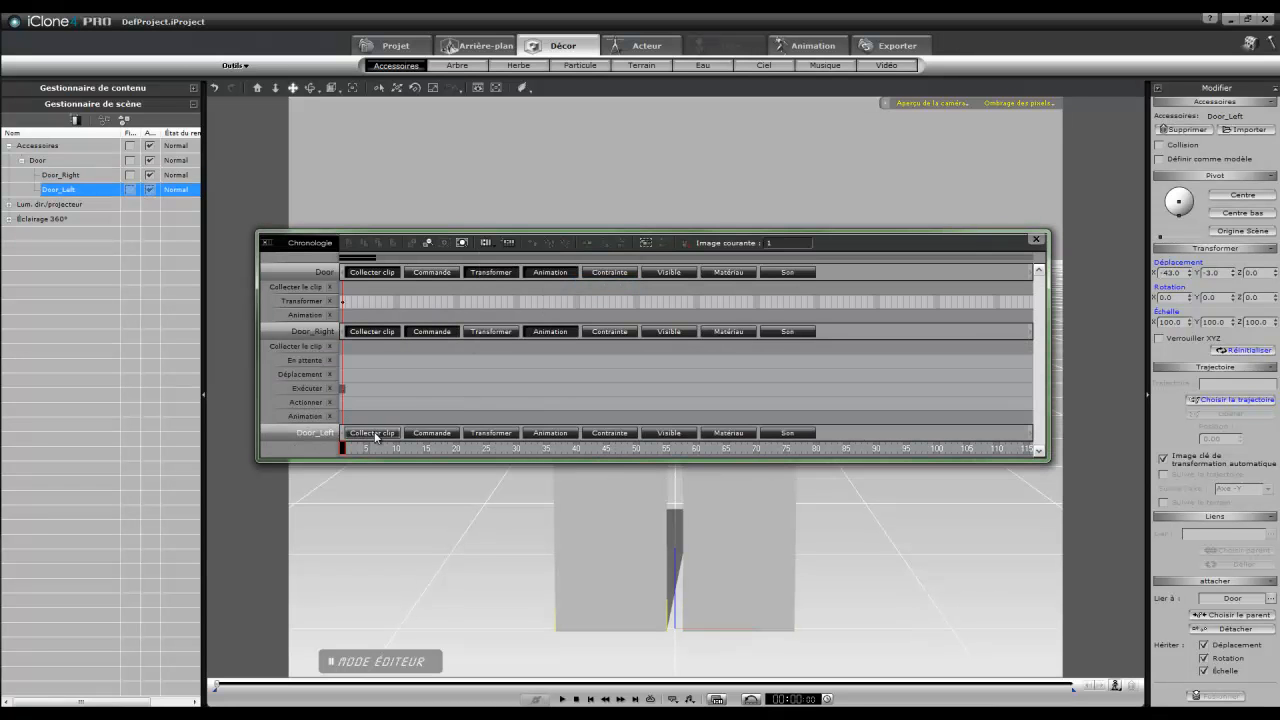
click(379, 432)
click(498, 435)
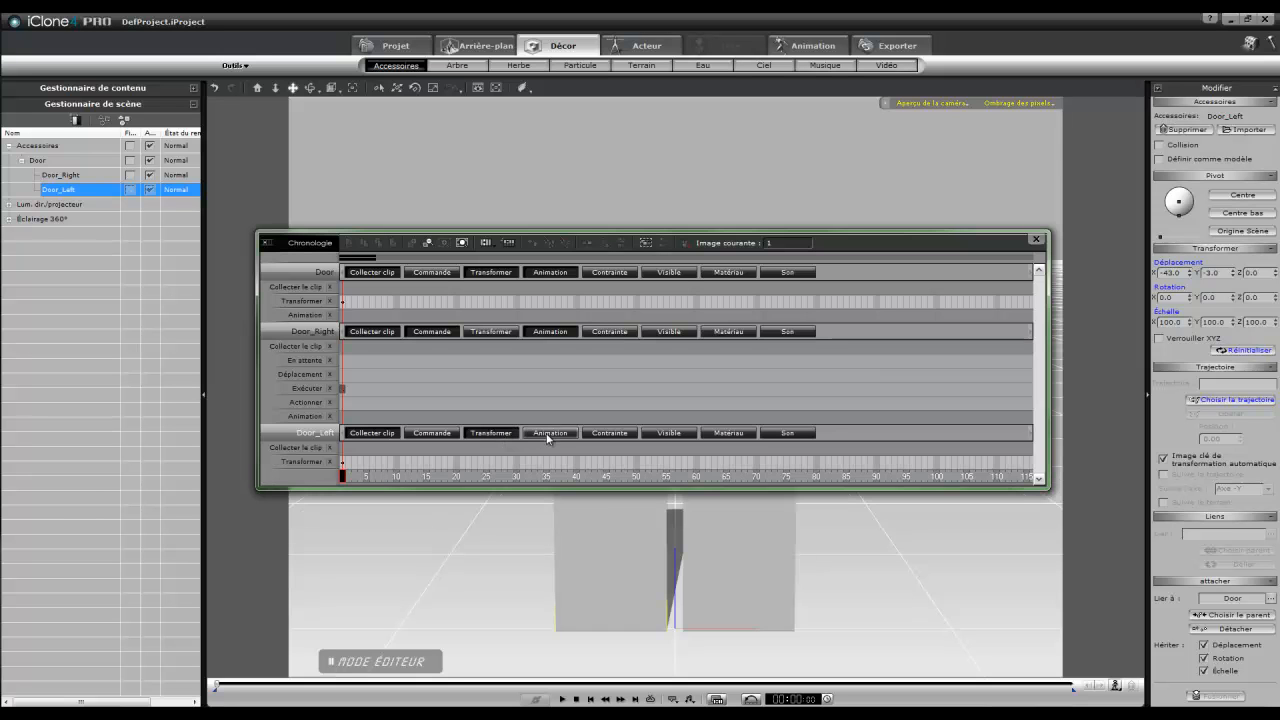
click(548, 434)
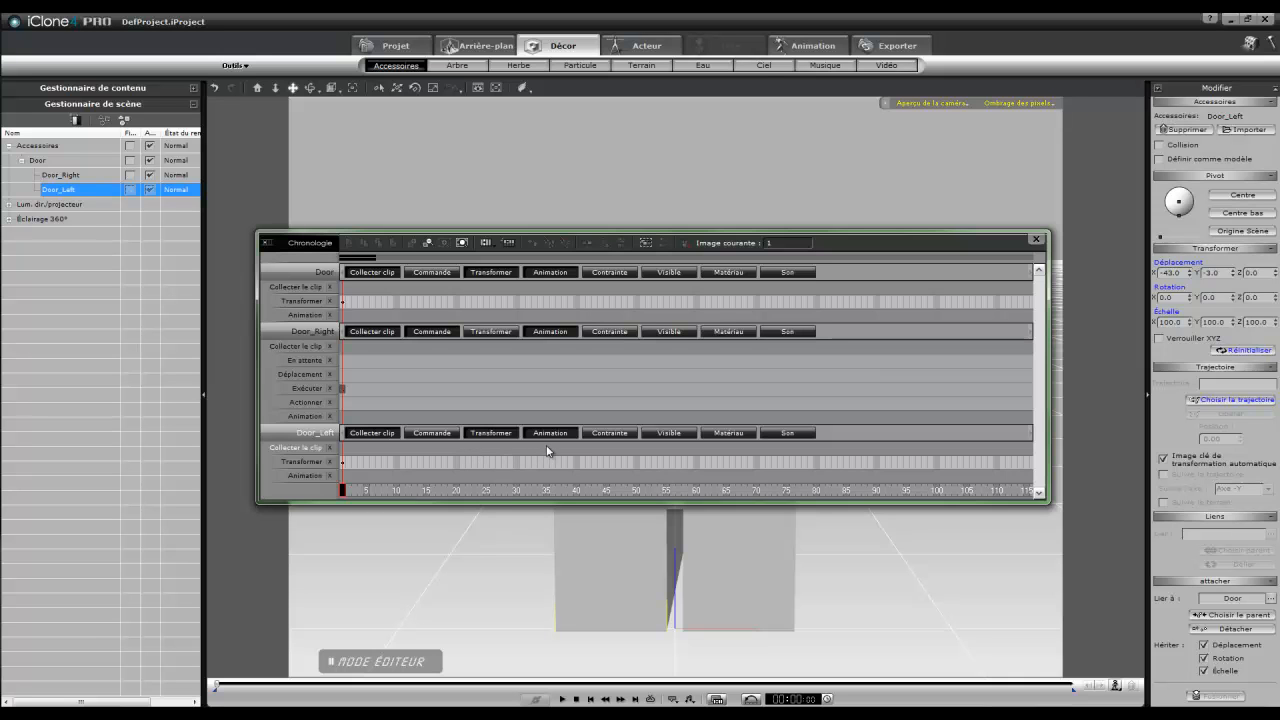
- Select about the first 40 frames on Door_Left's Collecter clip track and check the gallery option offered for that range
drag(576, 447, 347, 451)
right_click(347, 451)
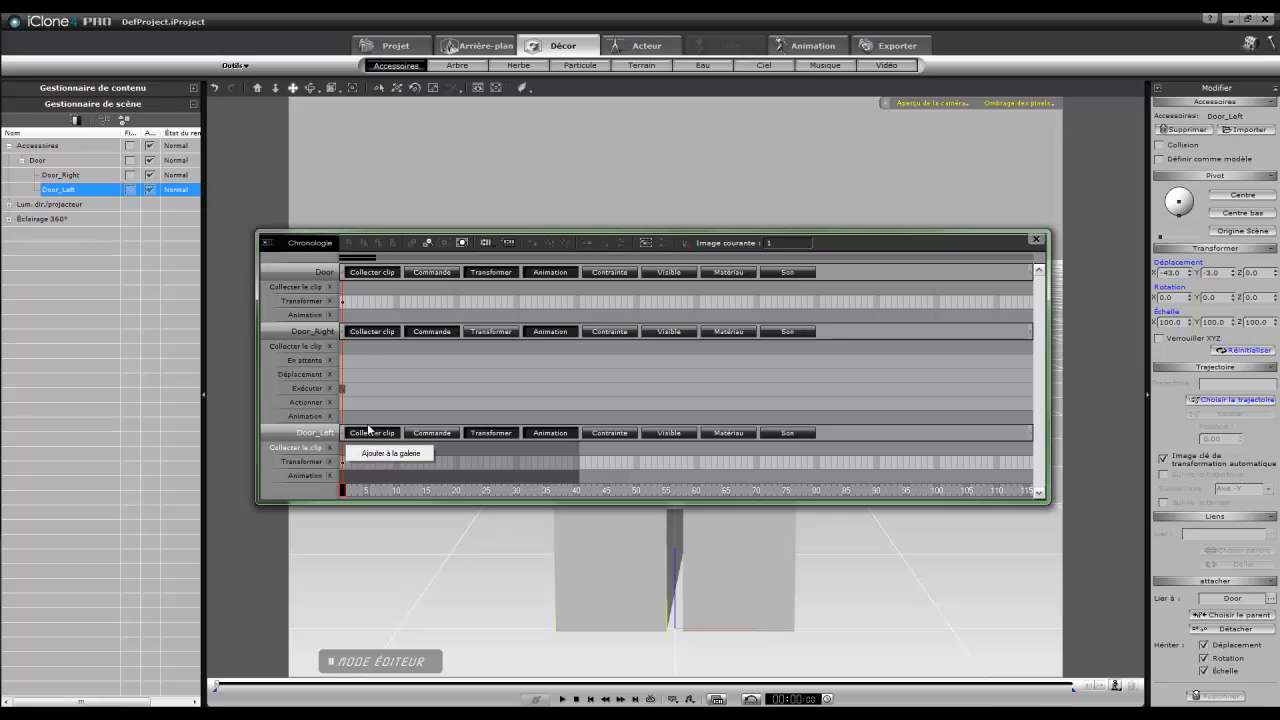
click(337, 349)
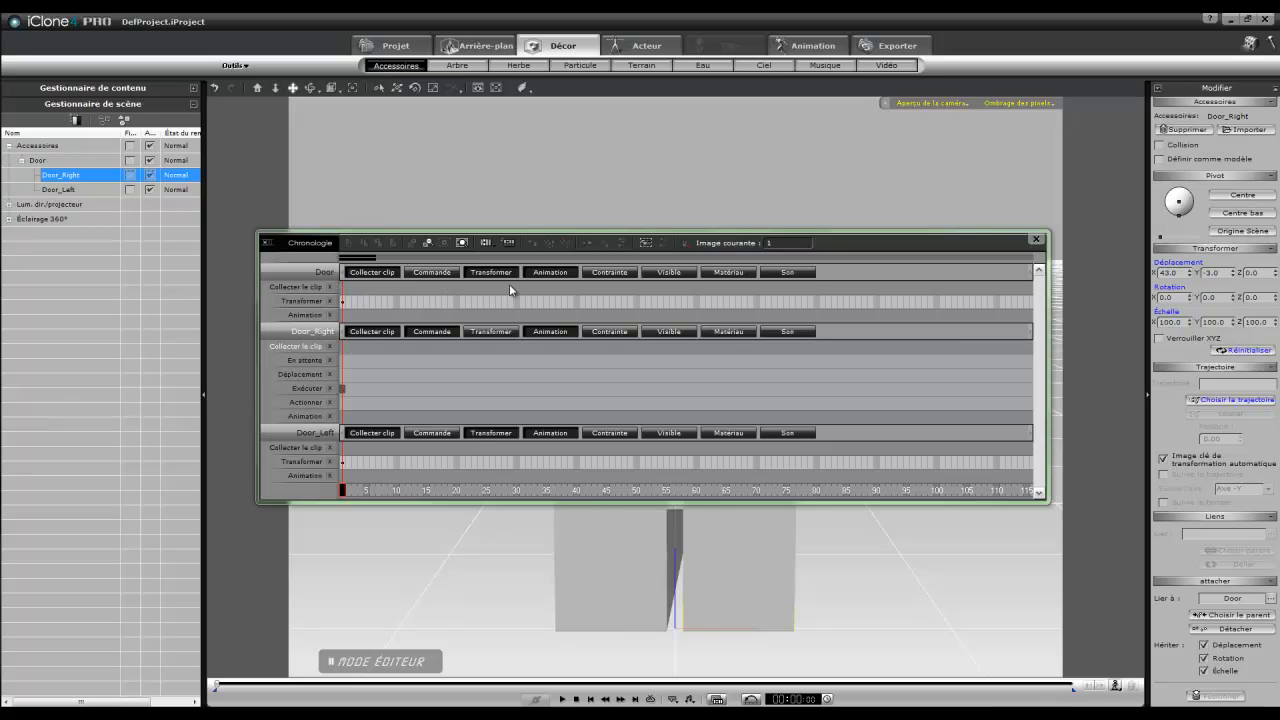
- Examine the tracks of Door_Right, Door_Left and the parent Door, and close the timeline
click(362, 344)
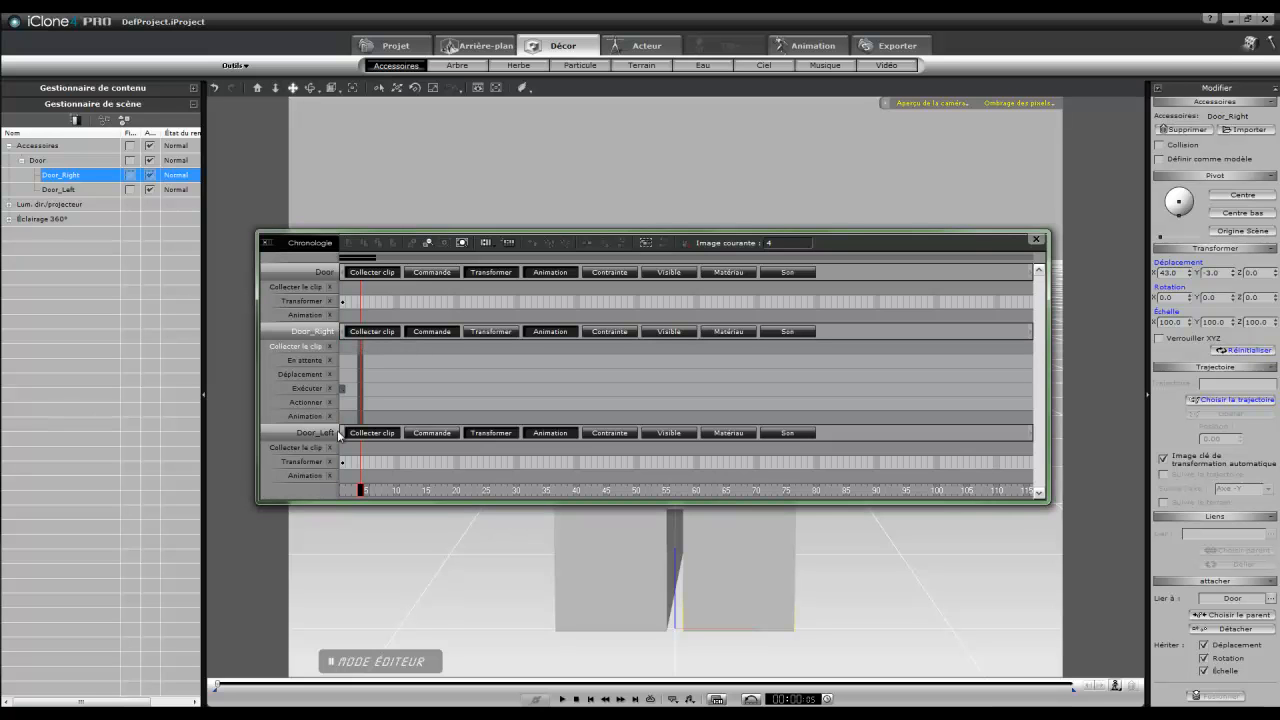
click(353, 459)
click(348, 340)
click(355, 287)
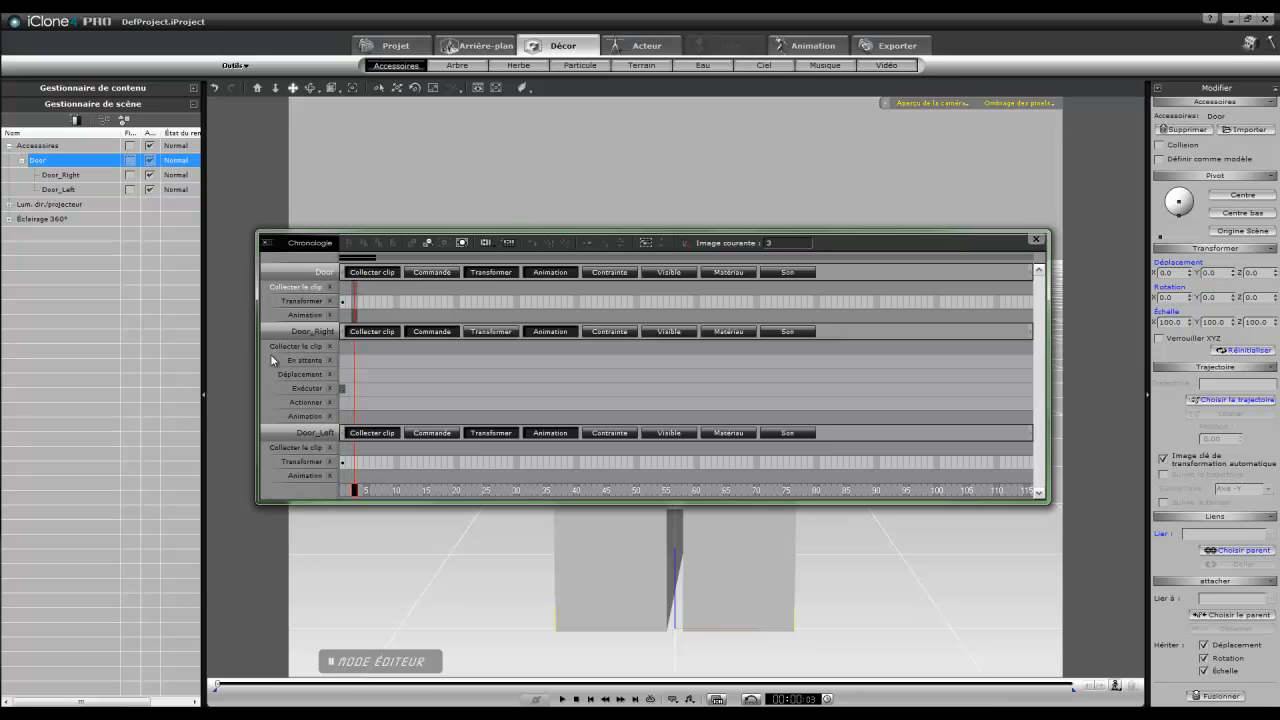
click(1036, 239)
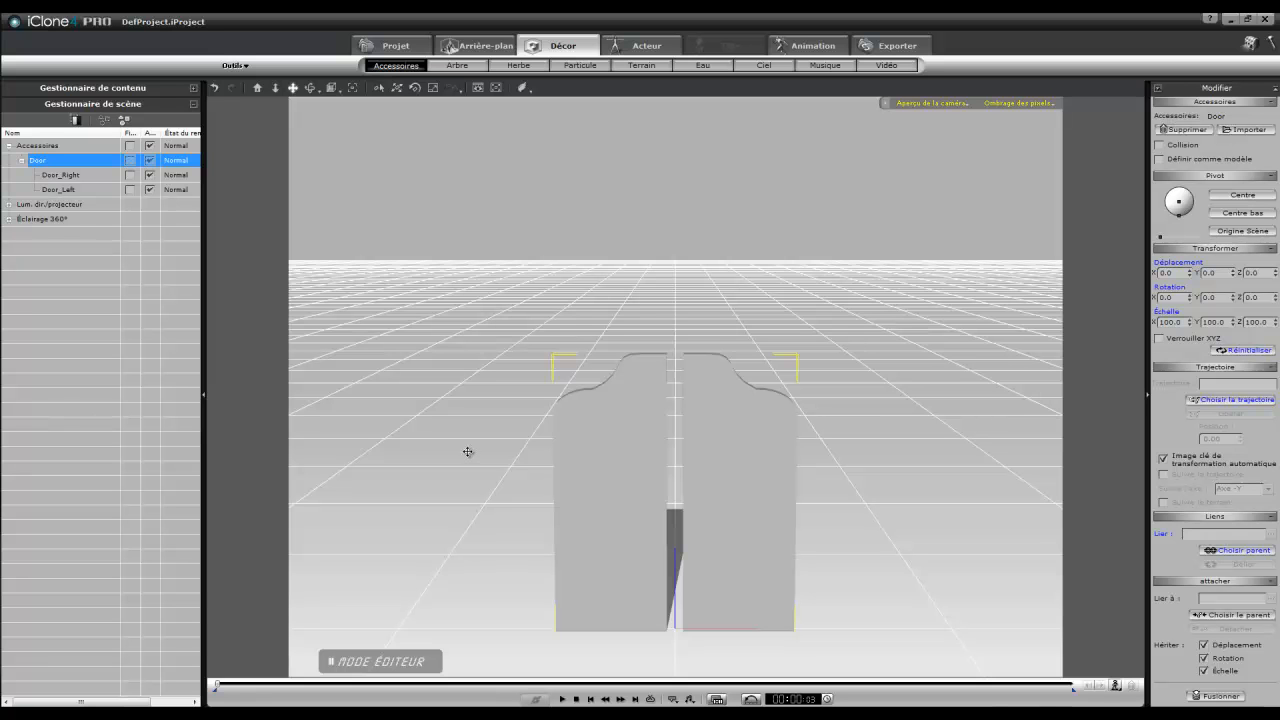
- Restore the content manager and start a new project without saving the current one
drag(467, 452, 477, 369)
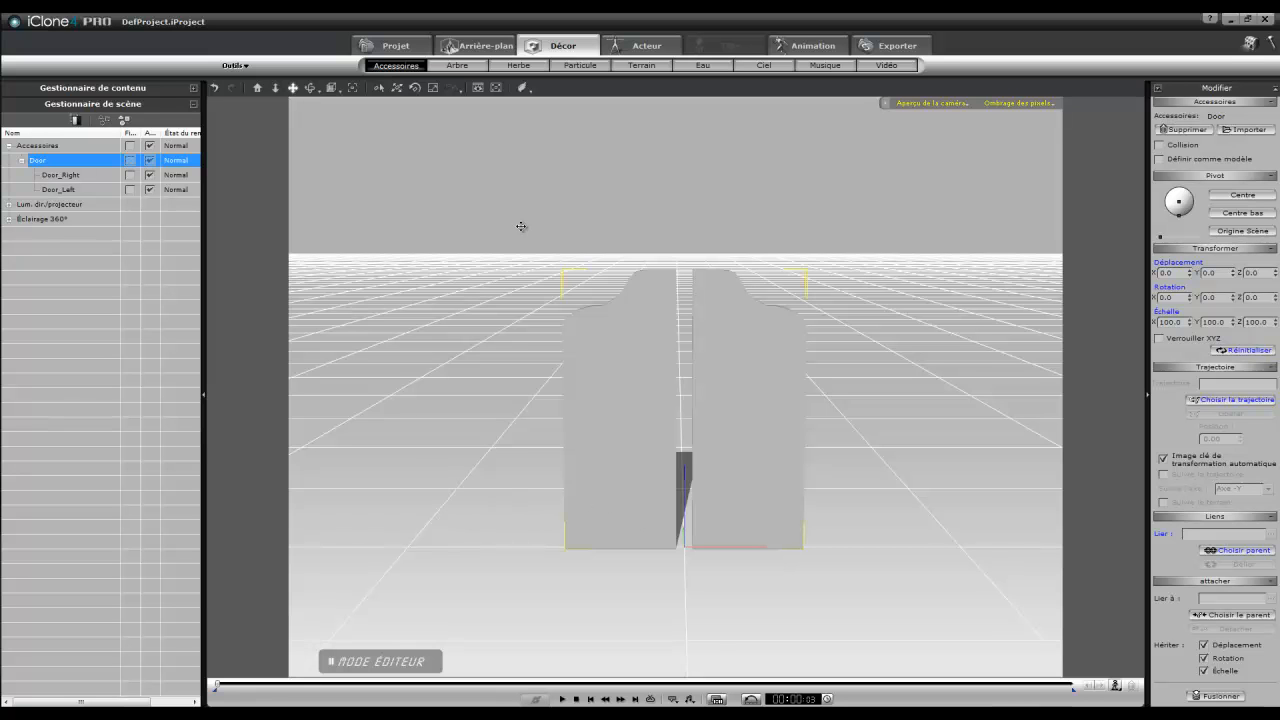
click(194, 88)
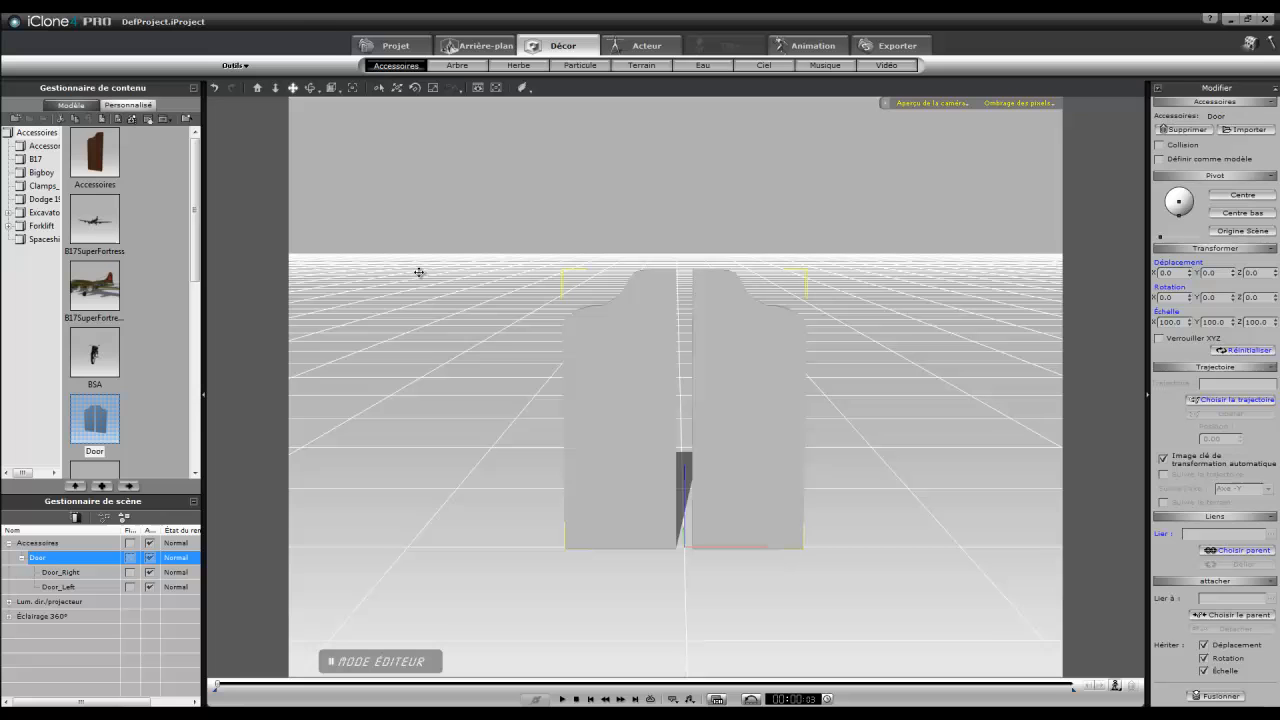
click(363, 46)
click(521, 66)
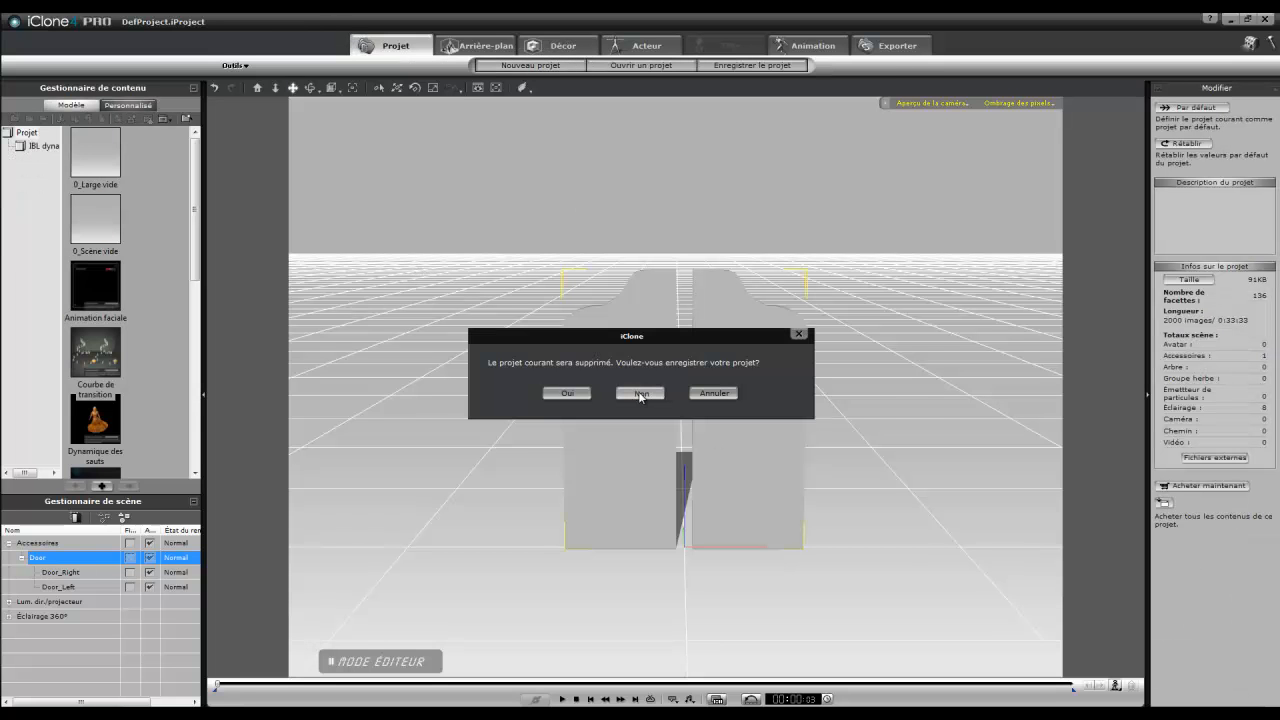
click(641, 394)
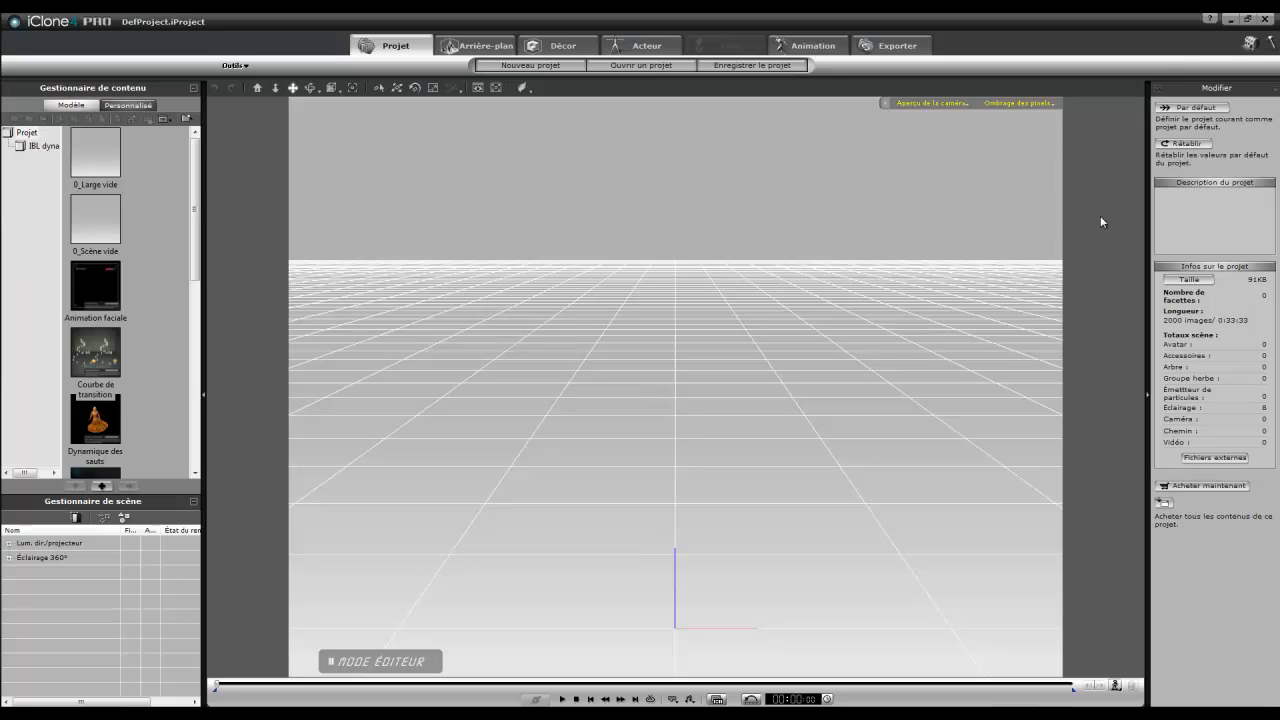
- Minimize the iClone window and launch SketchUp 2014 from the desktop
click(1231, 20)
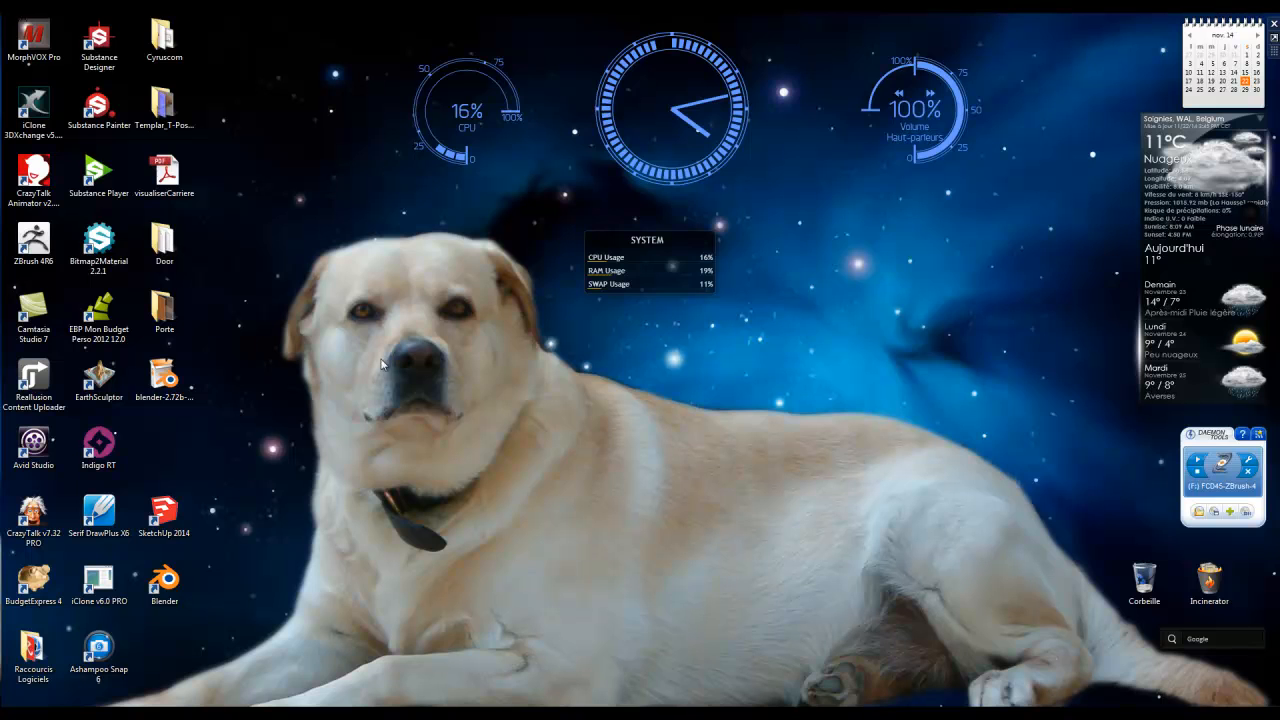
click(165, 512)
double_click(166, 512)
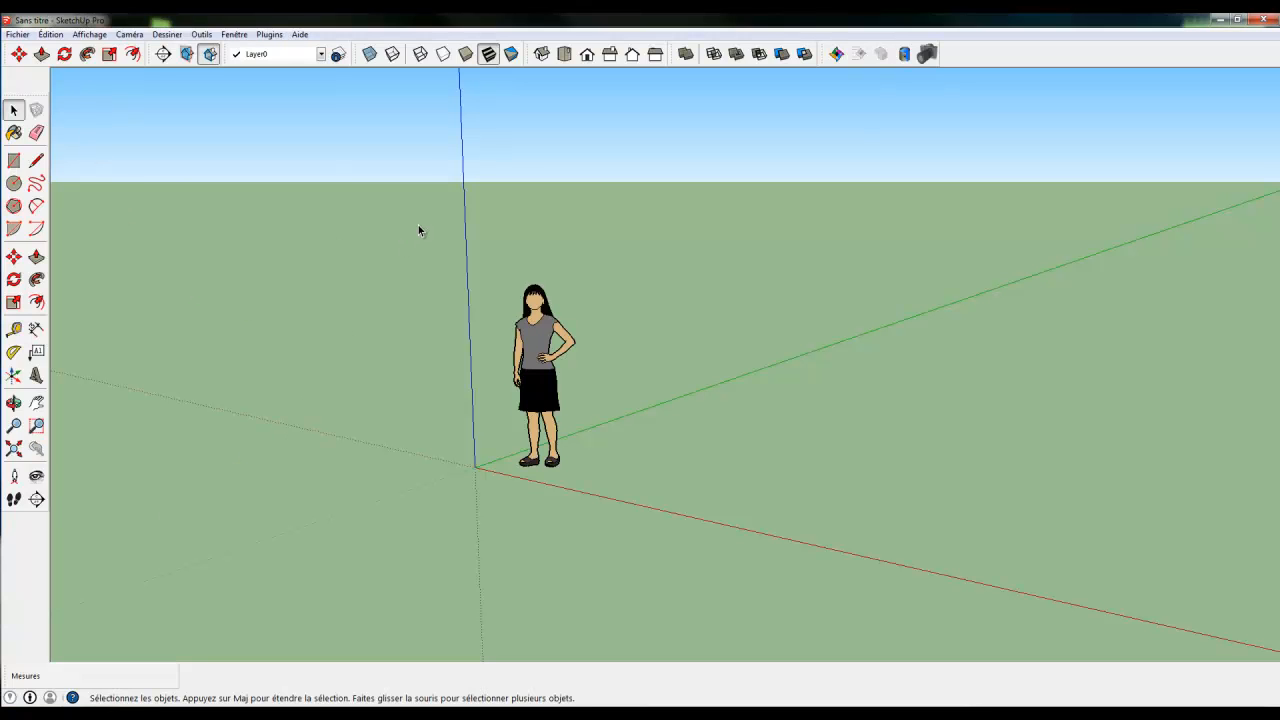
- Delete the default human figure from the scene
drag(430, 230, 646, 549)
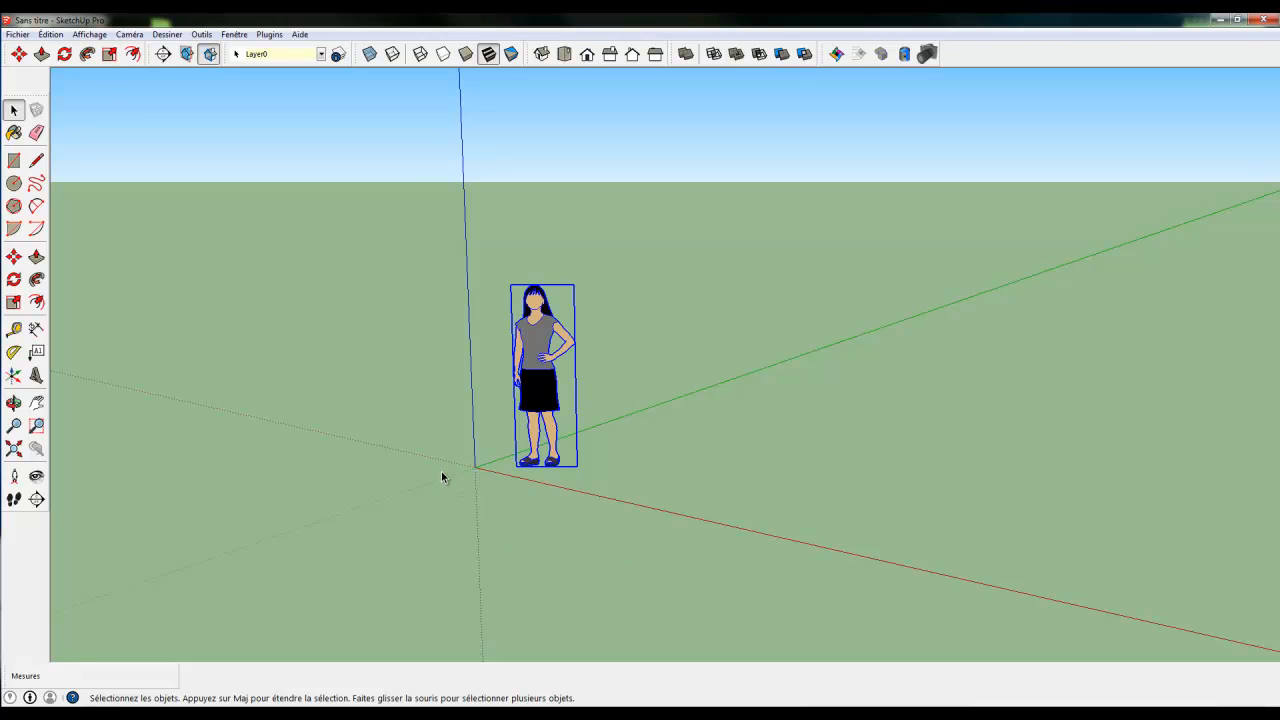
key(Delete)
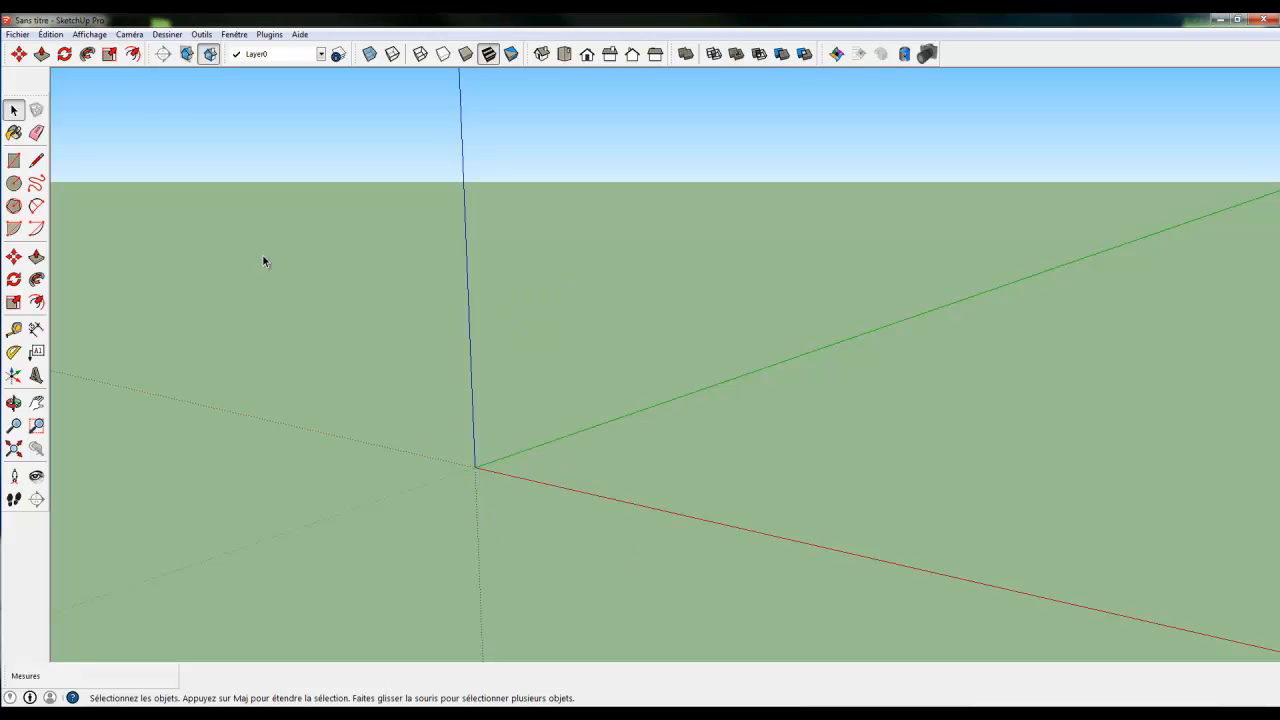
- Check the export types offered for the model and close the list without exporting
click(20, 34)
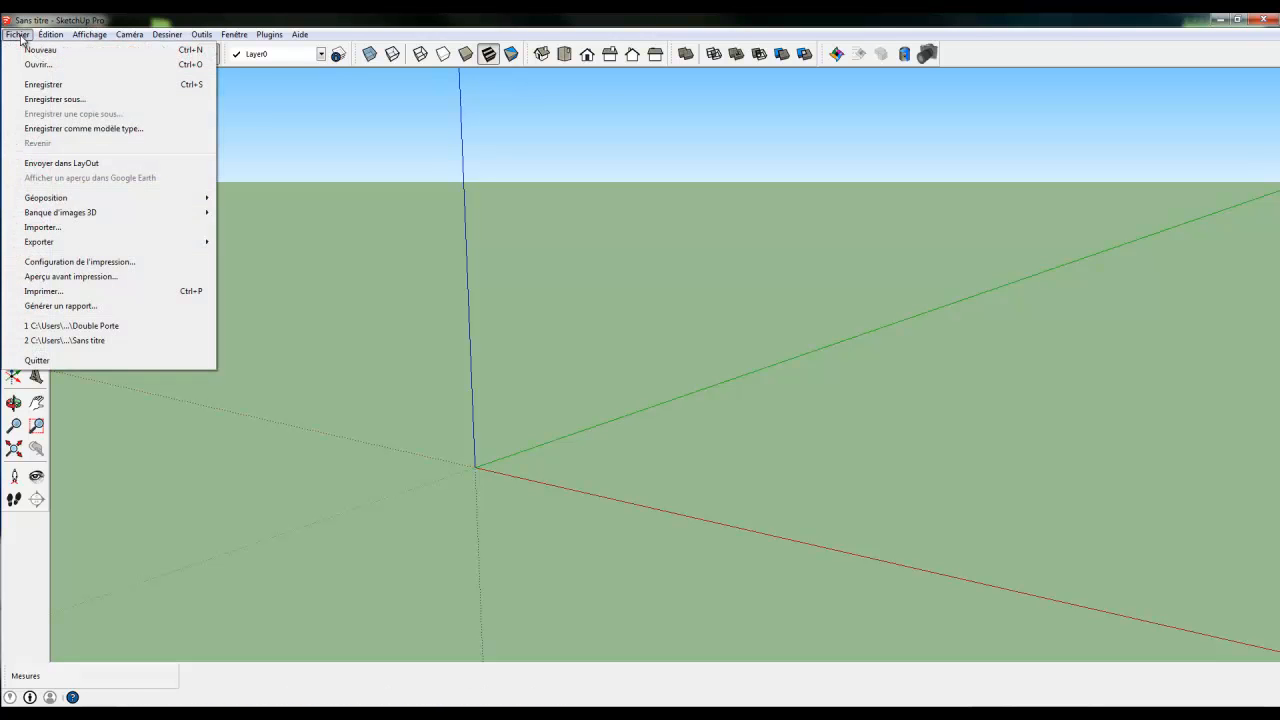
mouse_move(58, 244)
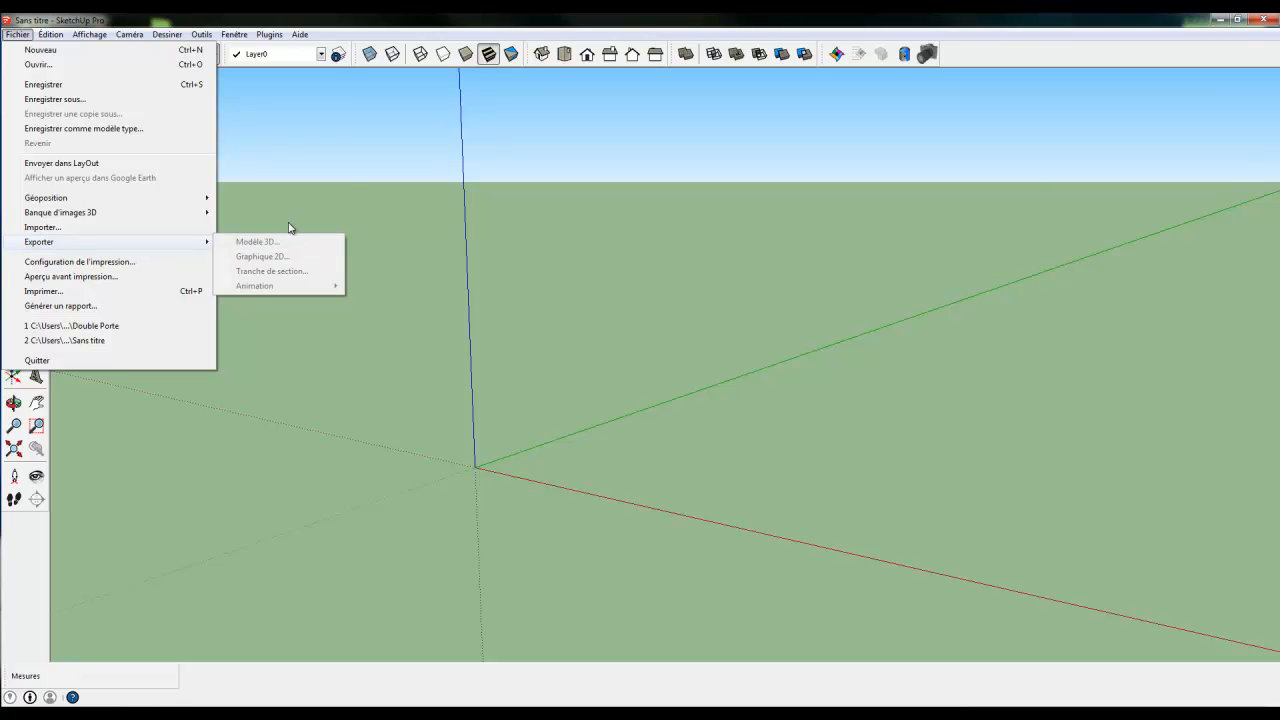
click(381, 337)
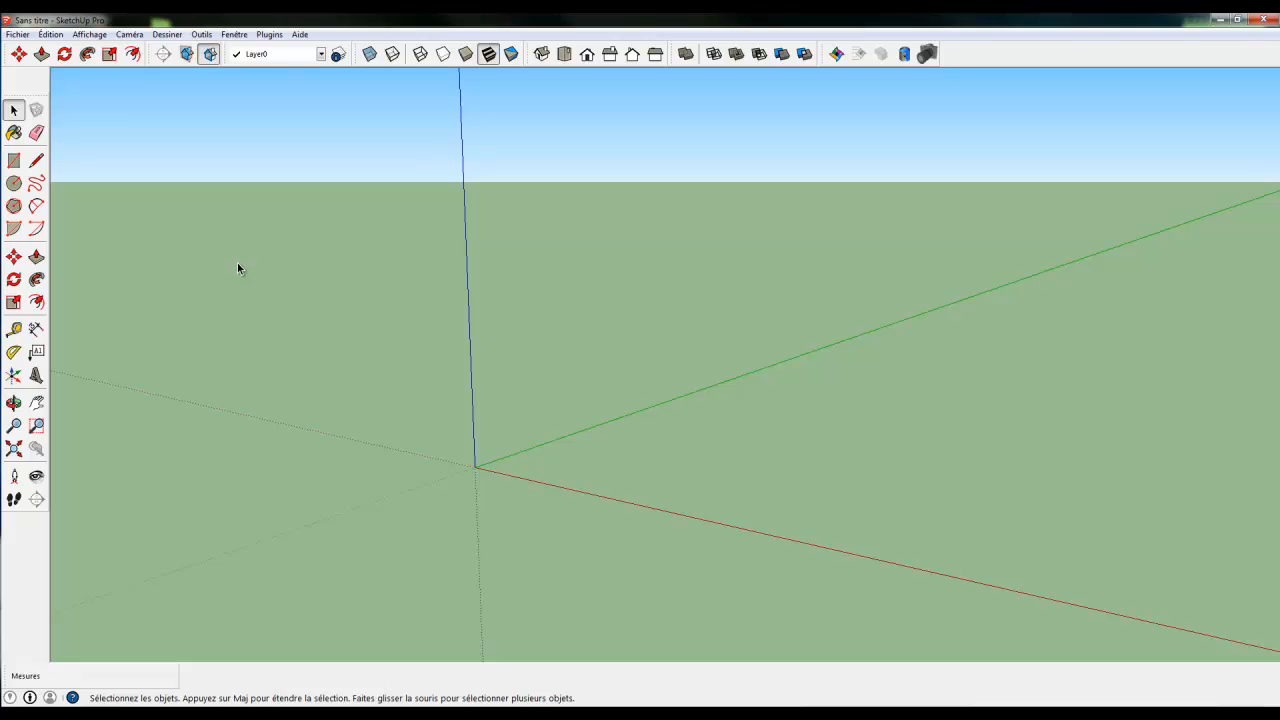
scroll(236, 270, up, 1)
scroll(236, 270, down, 1)
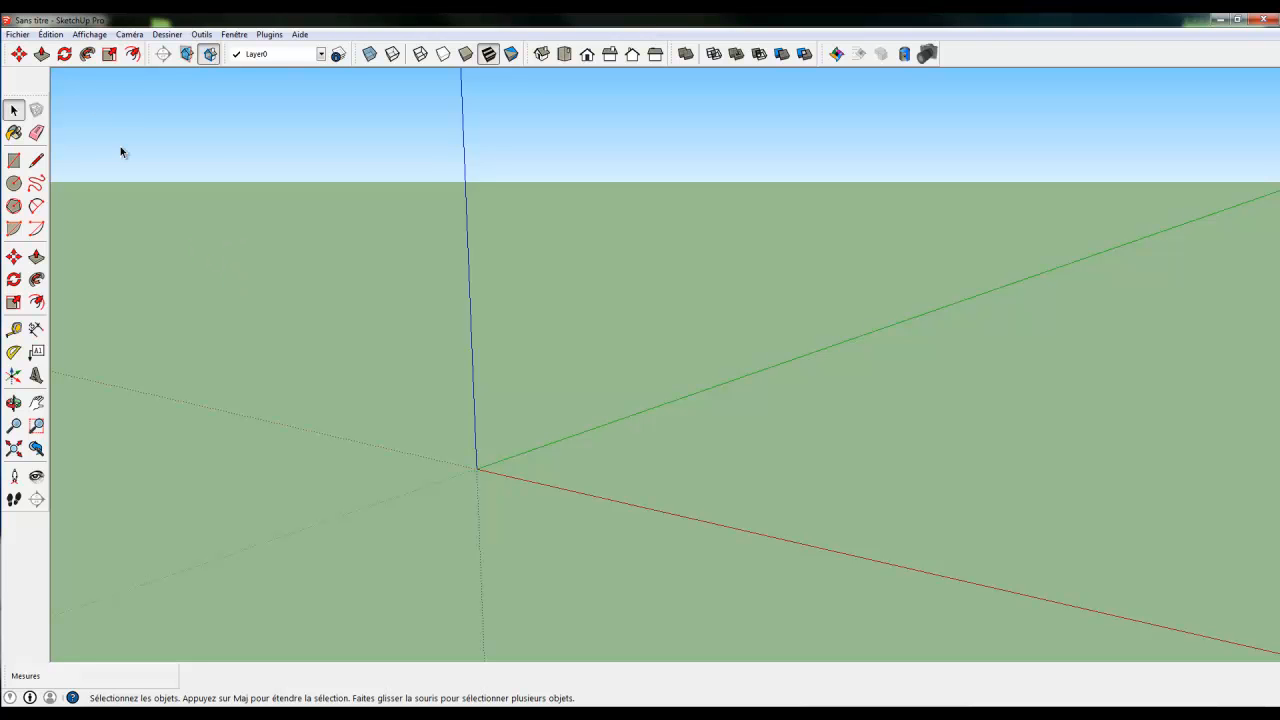
- Search the online 3D model library for "portes" and close the library without downloading a model
click(18, 34)
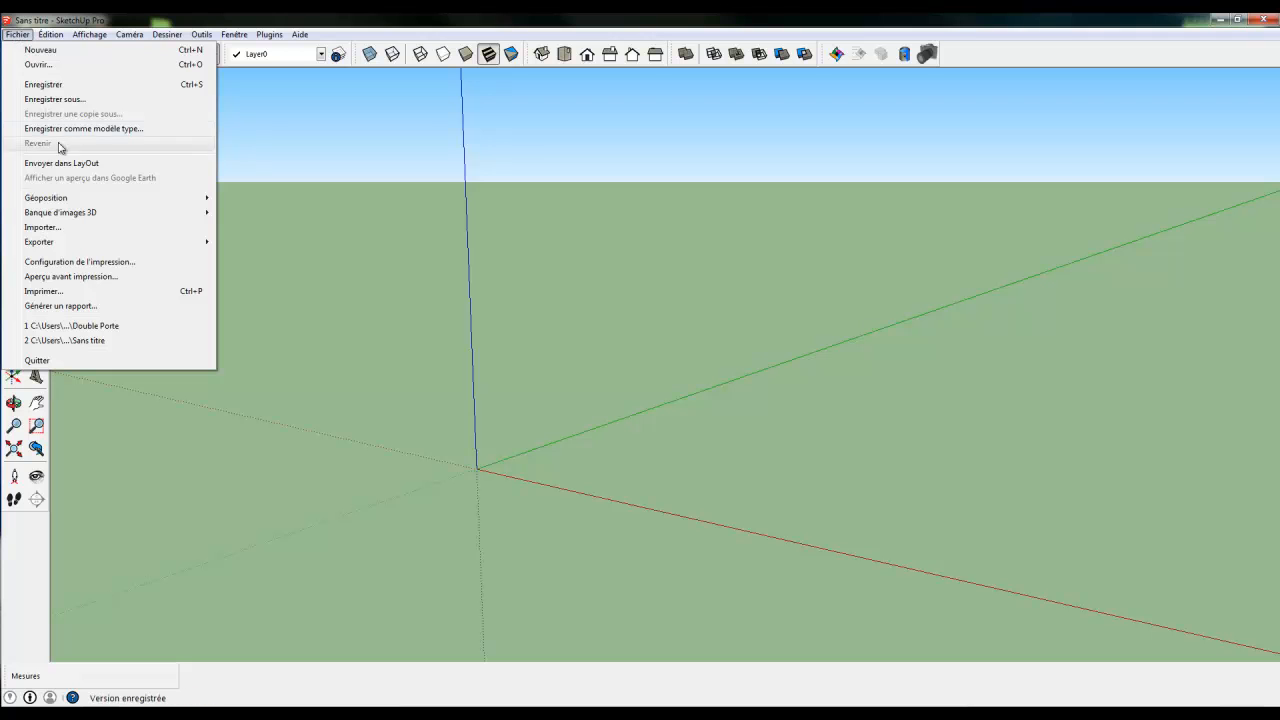
mouse_move(138, 212)
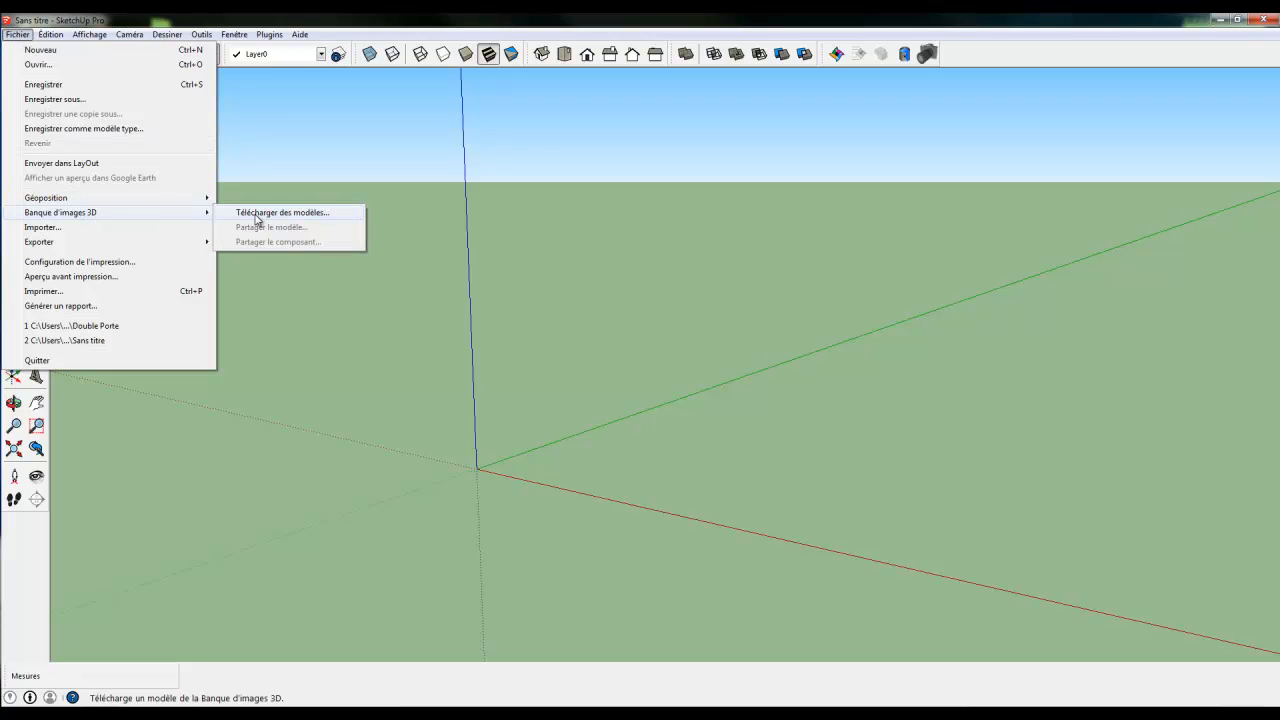
click(257, 214)
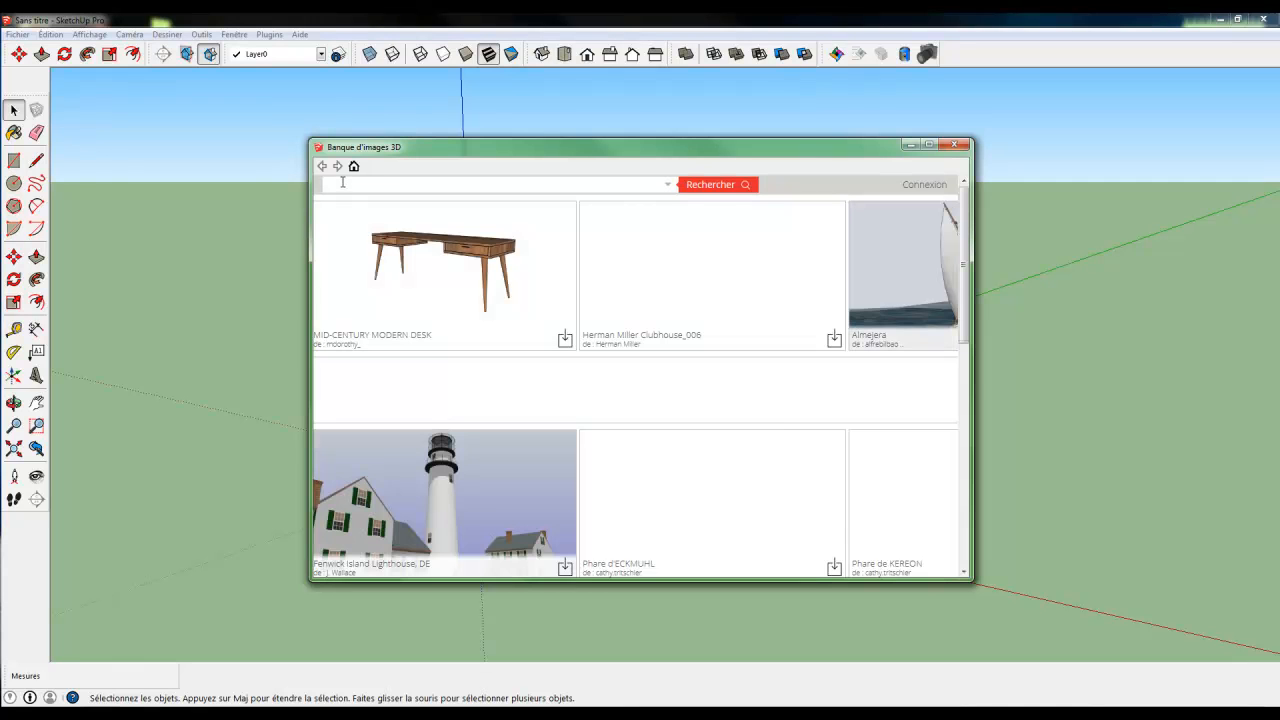
click(340, 183)
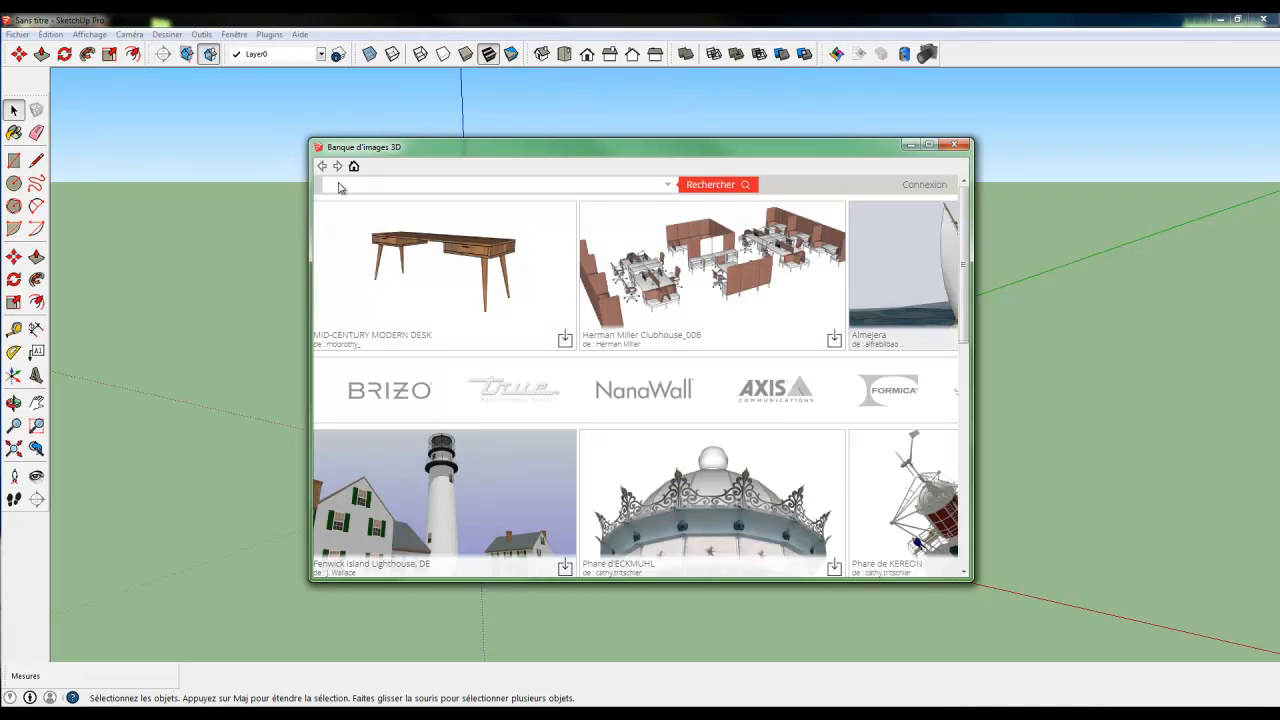
text(portes)
click(716, 186)
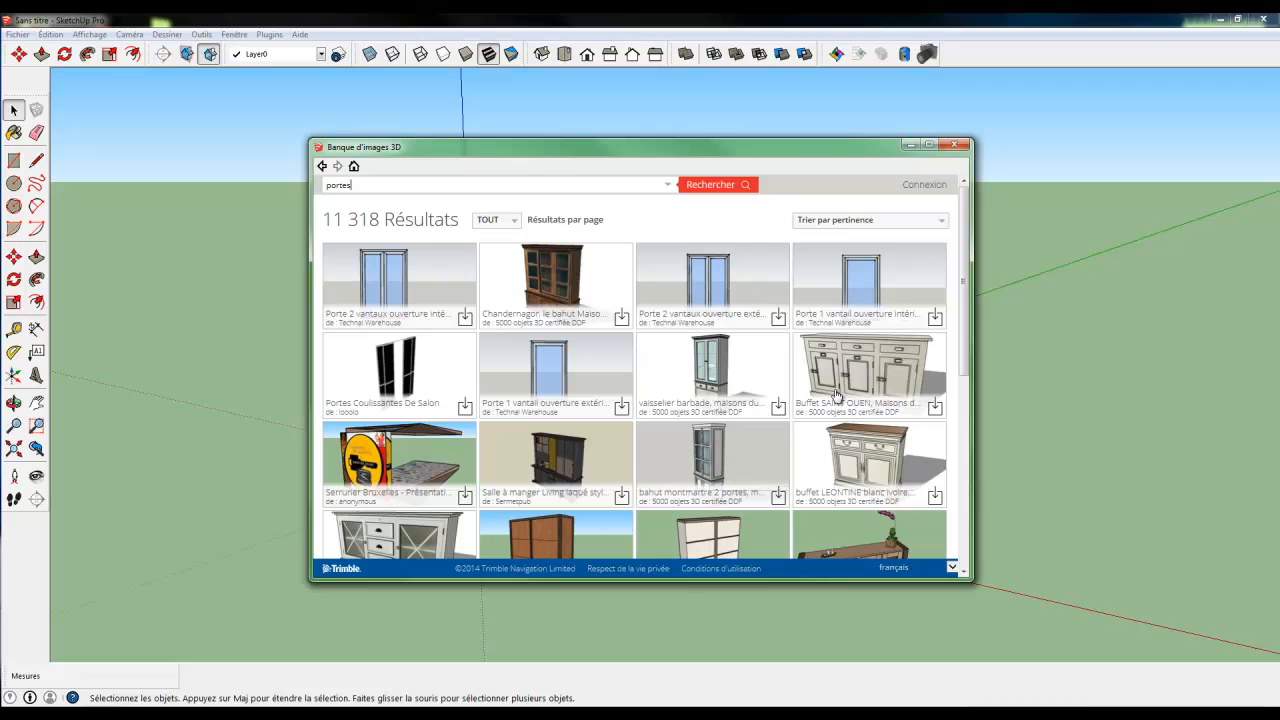
click(957, 147)
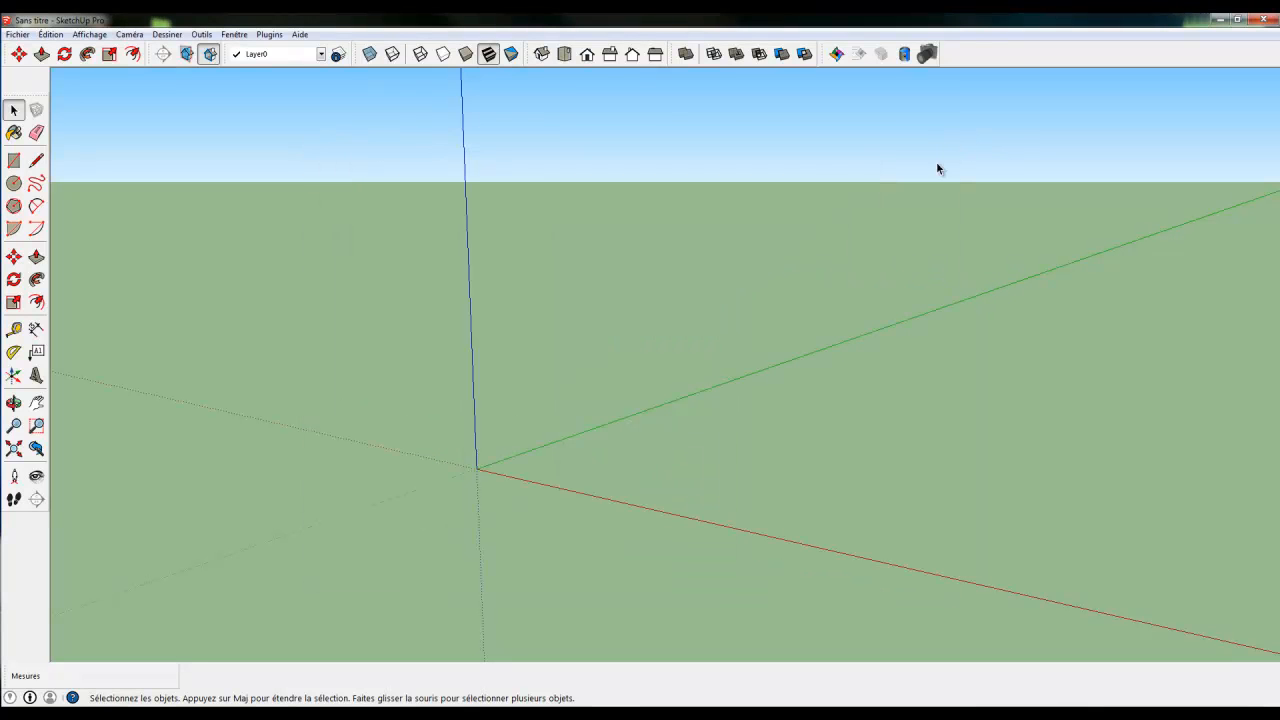
- In the front view, draw a vertical rectangle 0,60 m wide and 1,40 m high starting on the blue axis
click(587, 54)
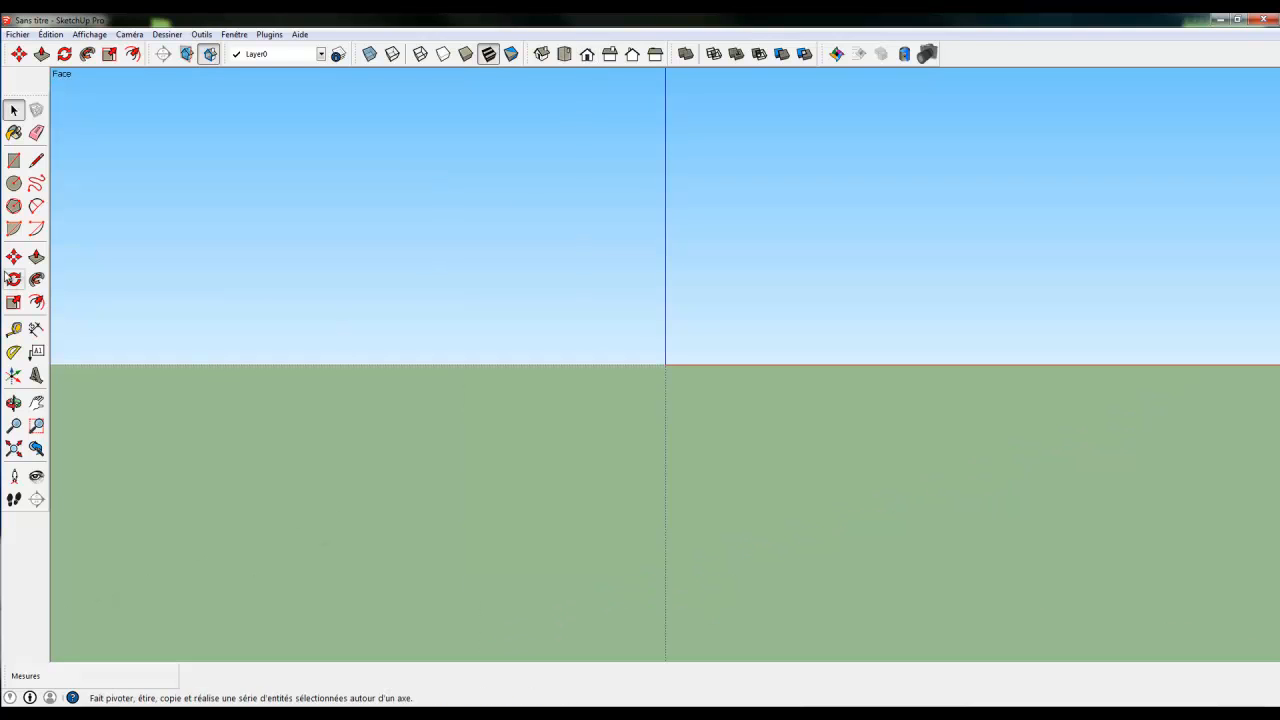
click(14, 161)
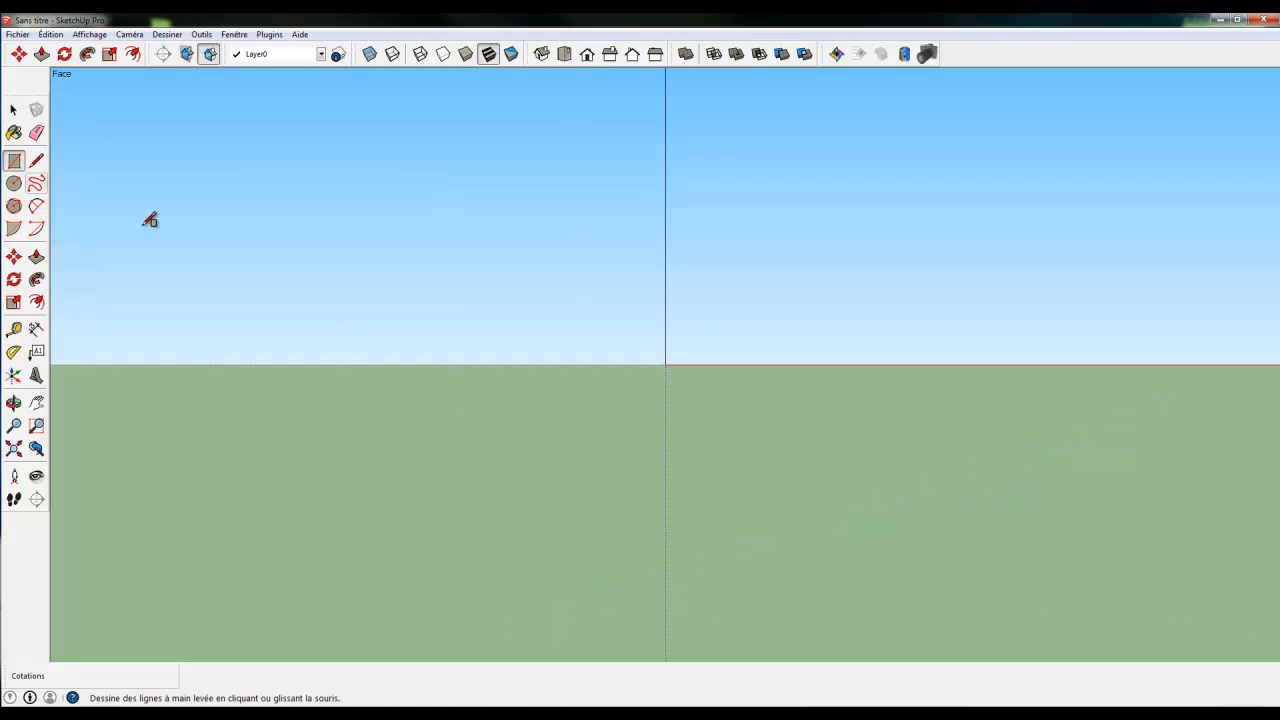
click(670, 199)
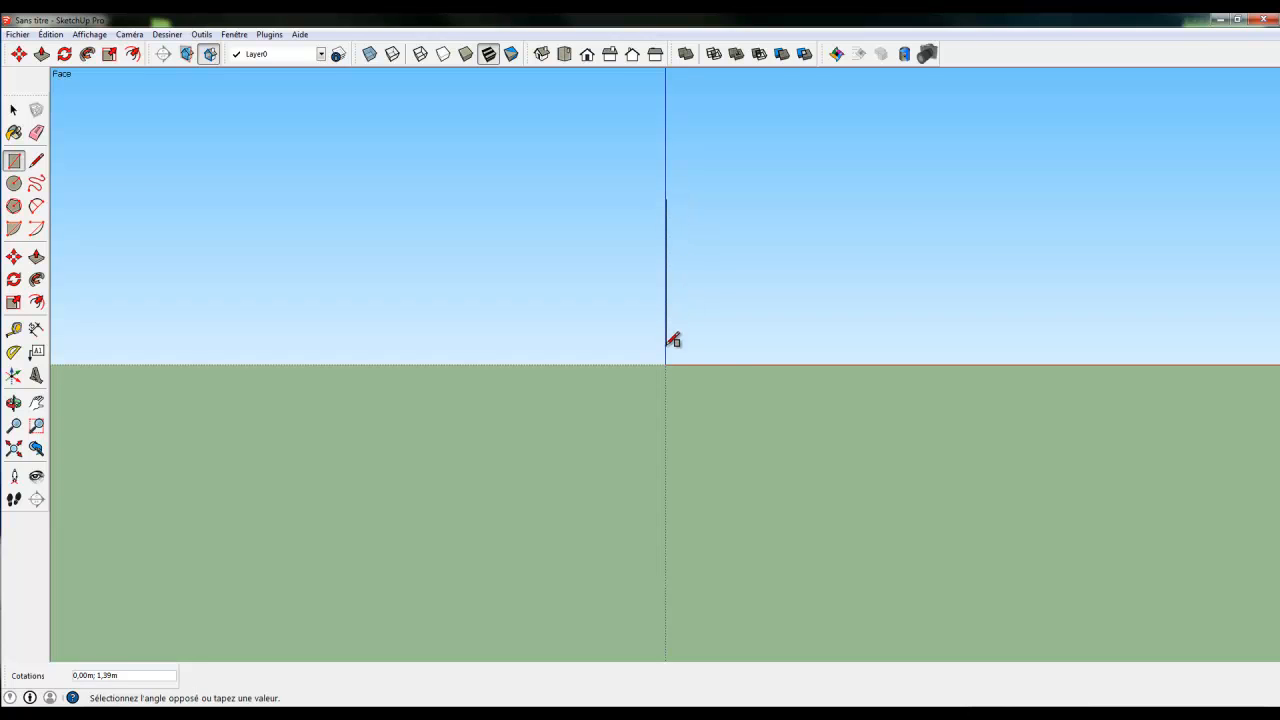
click(741, 361)
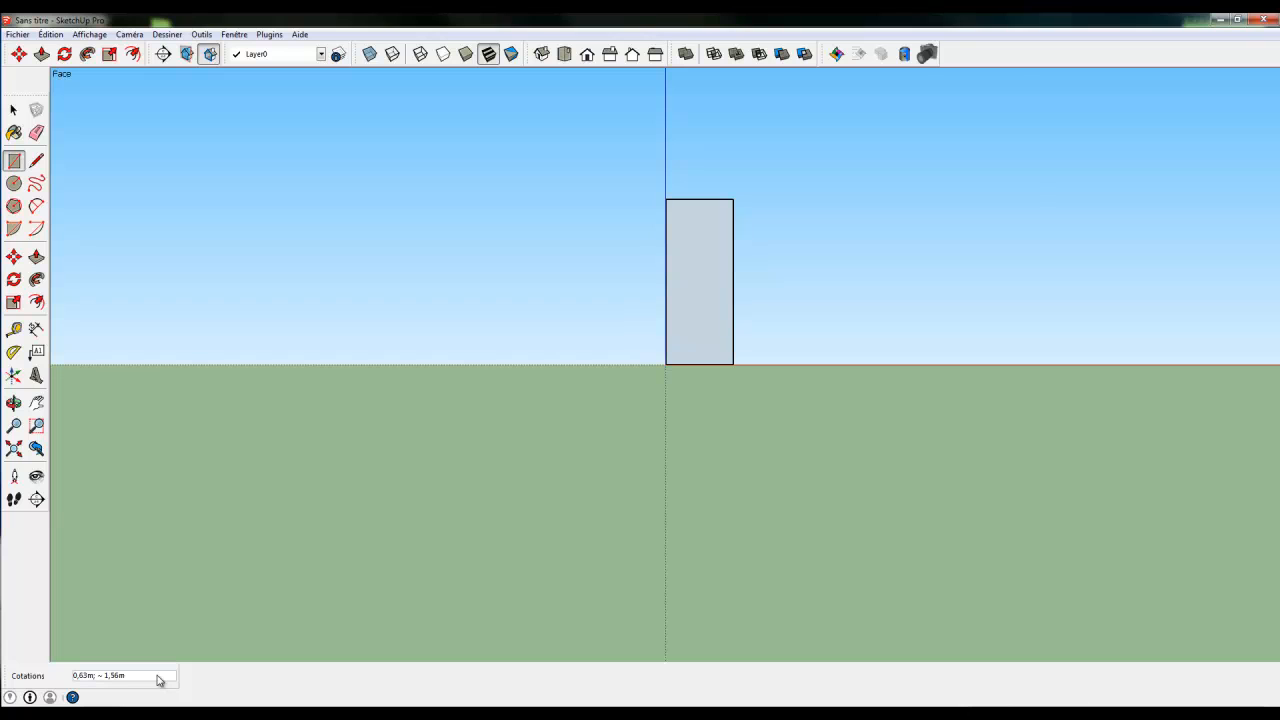
text(0,60;1,40)
key(Return)
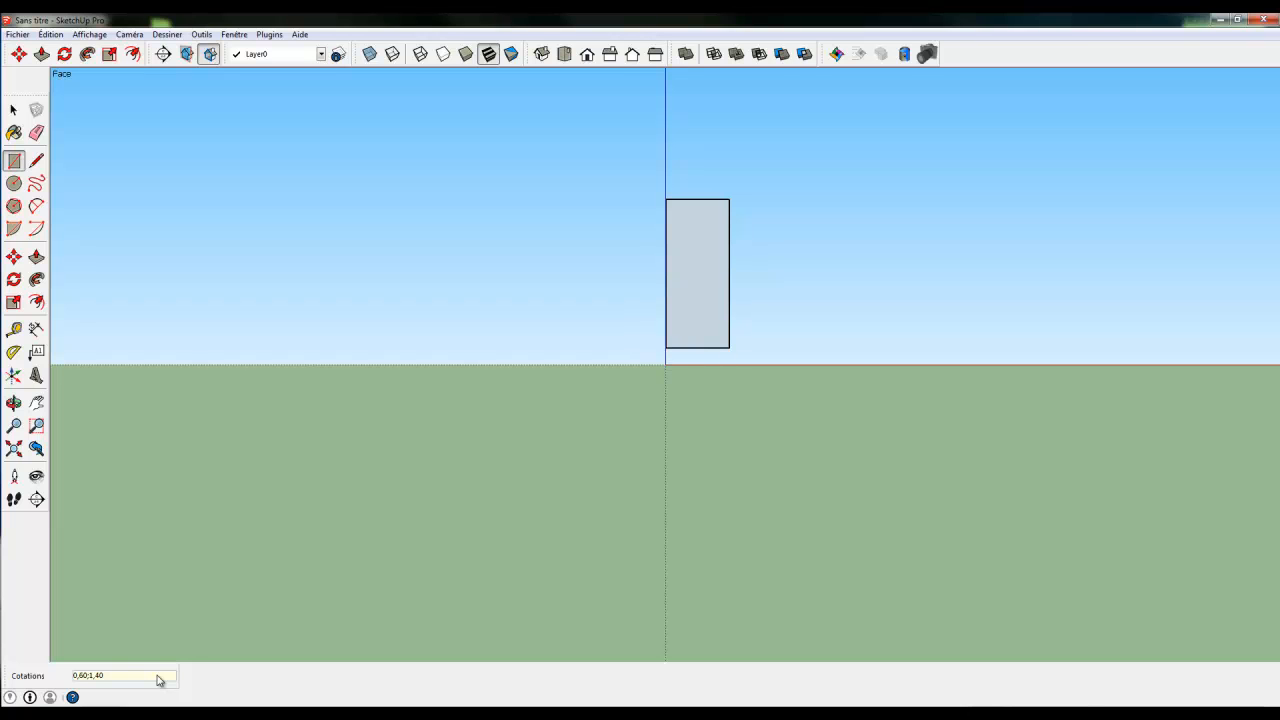
- Move the whole rectangle down the blue axis by about 0,17 m so its lower edge sits on the red axis
click(15, 109)
drag(625, 158, 786, 383)
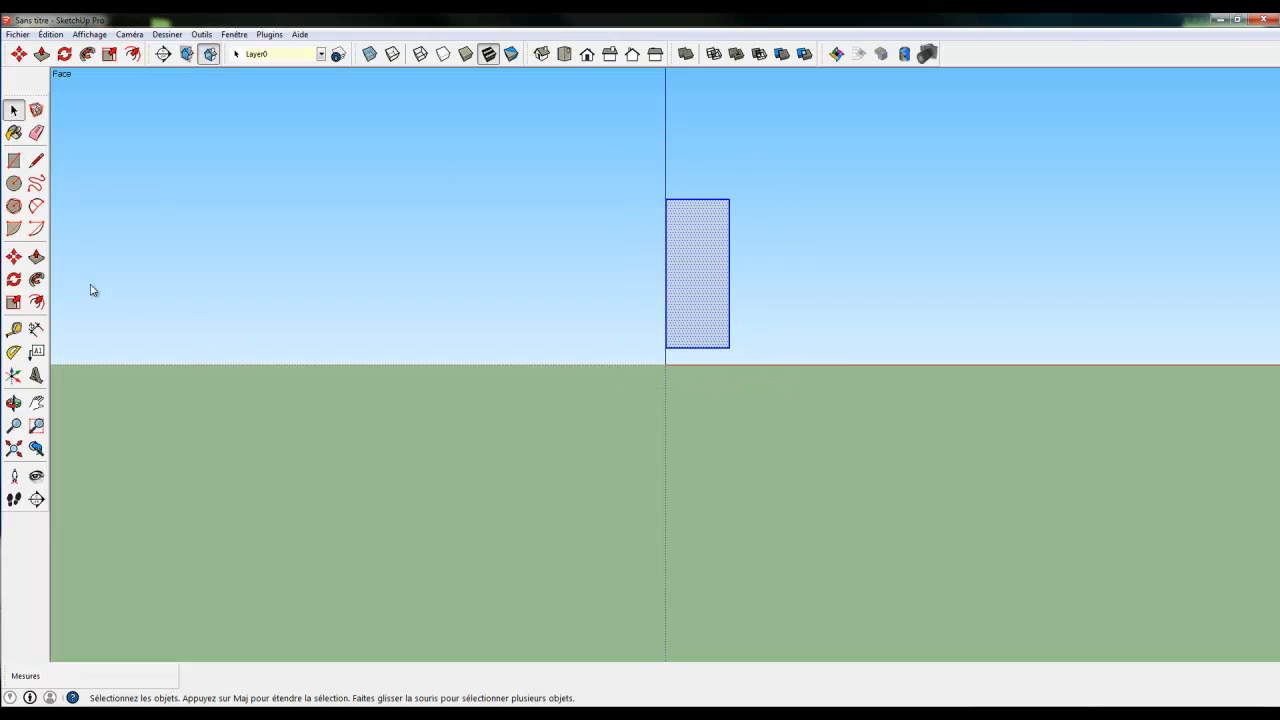
click(14, 256)
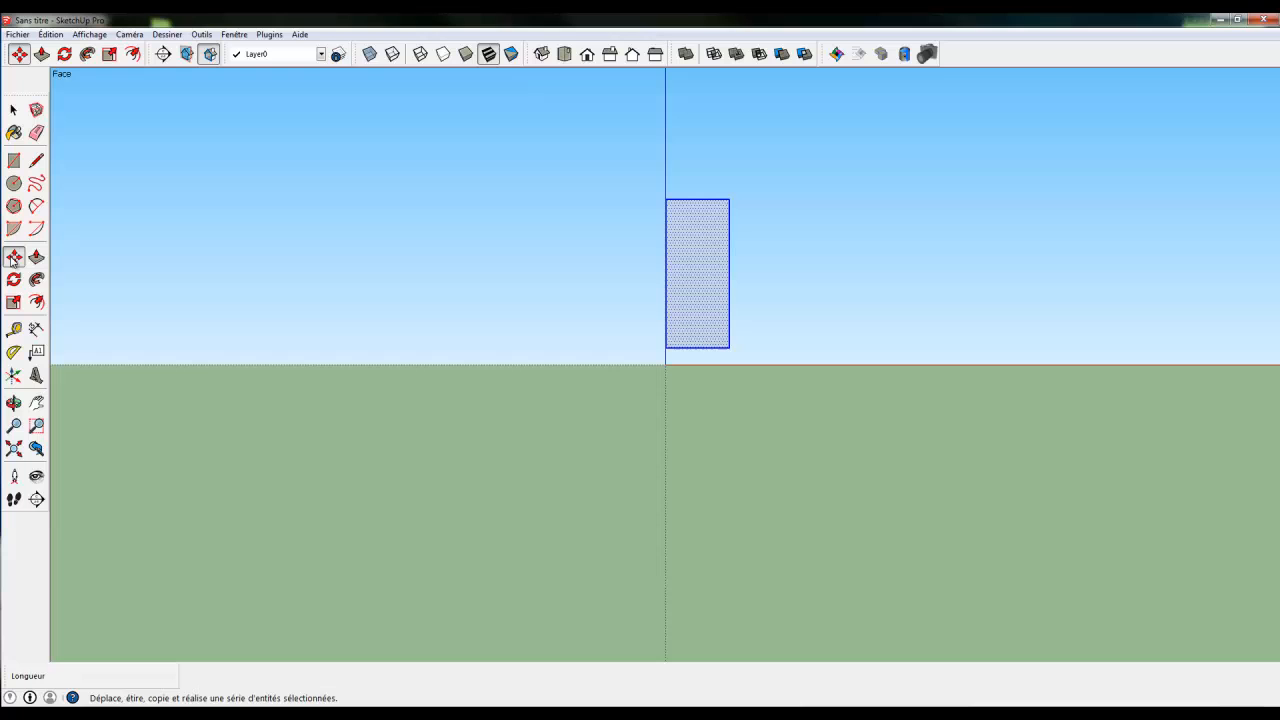
click(695, 347)
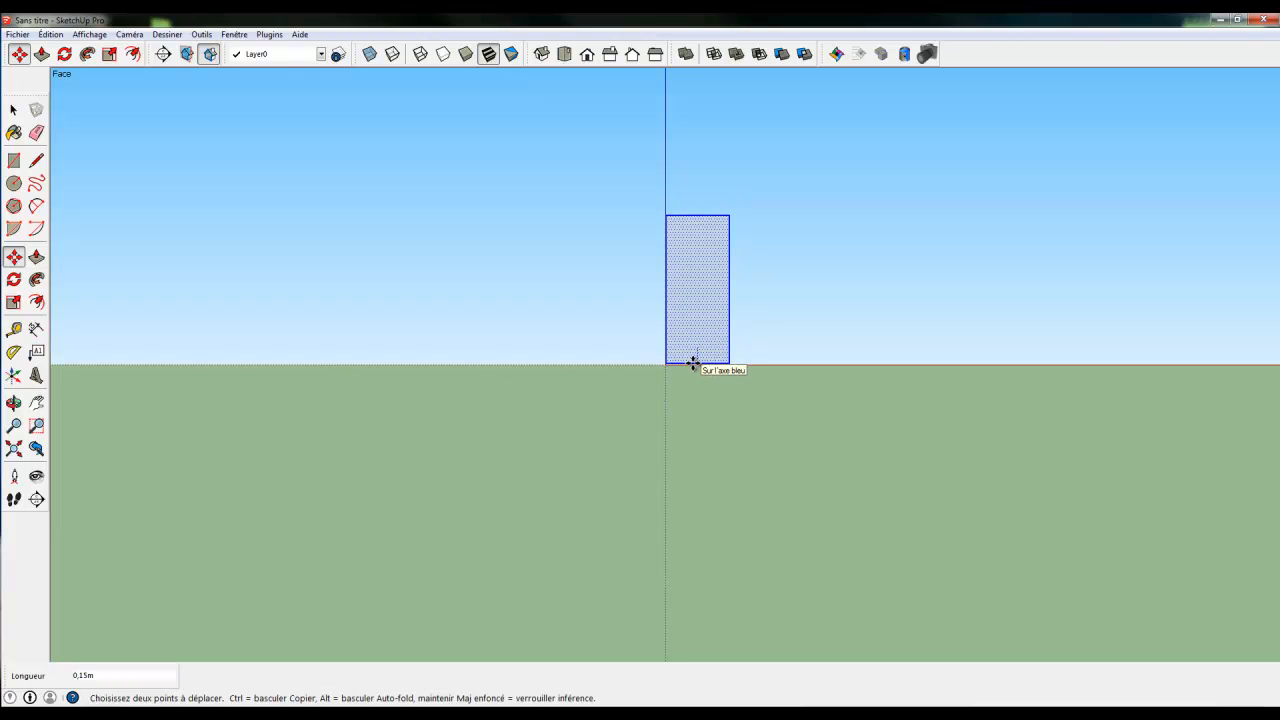
click(693, 364)
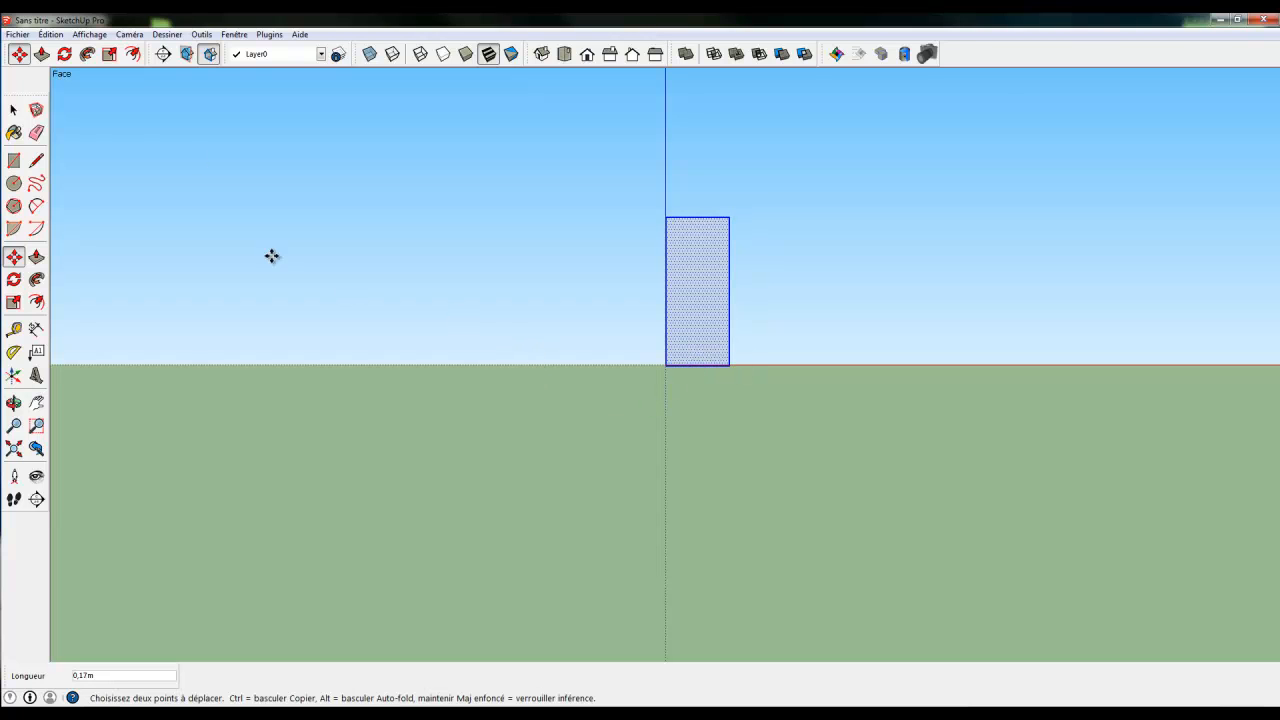
click(14, 110)
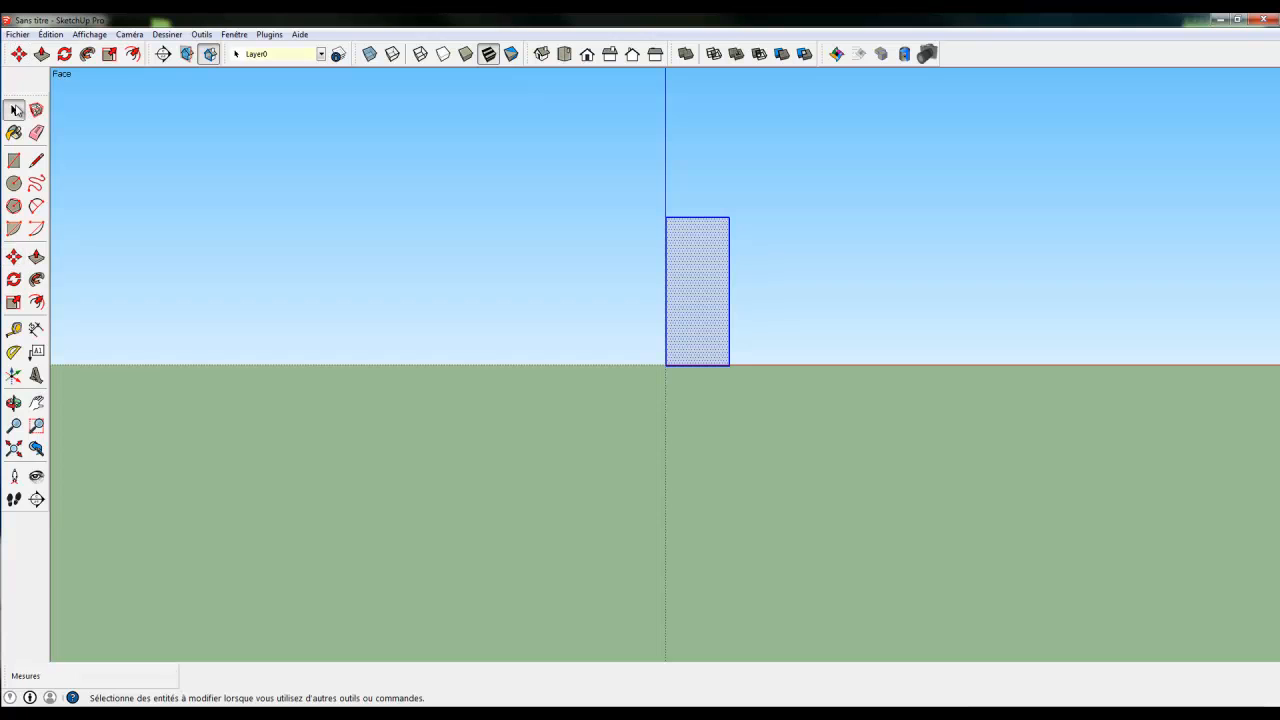
- Draw a two-point arc across the rectangle's upper left corner, from its left edge to near the middle of its top edge
scroll(450, 268, up, 3)
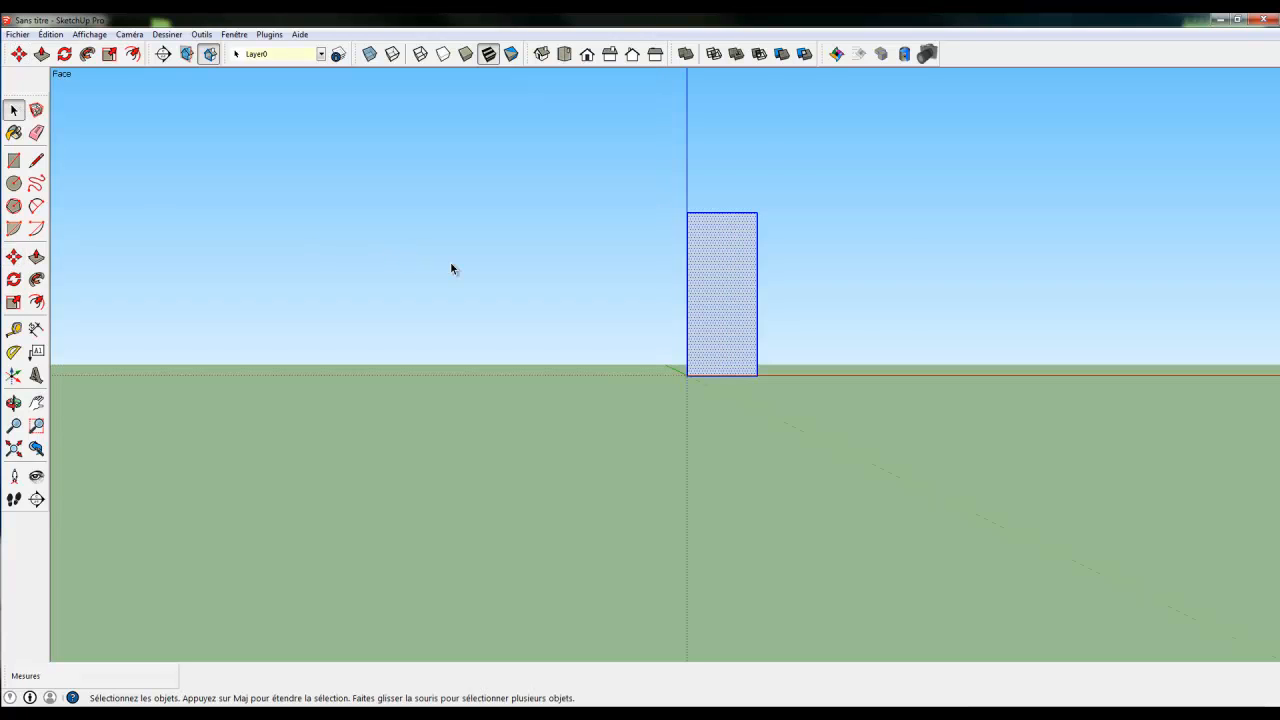
click(36, 402)
drag(407, 371, 203, 463)
scroll(213, 452, up, 1)
scroll(213, 452, up, 1)
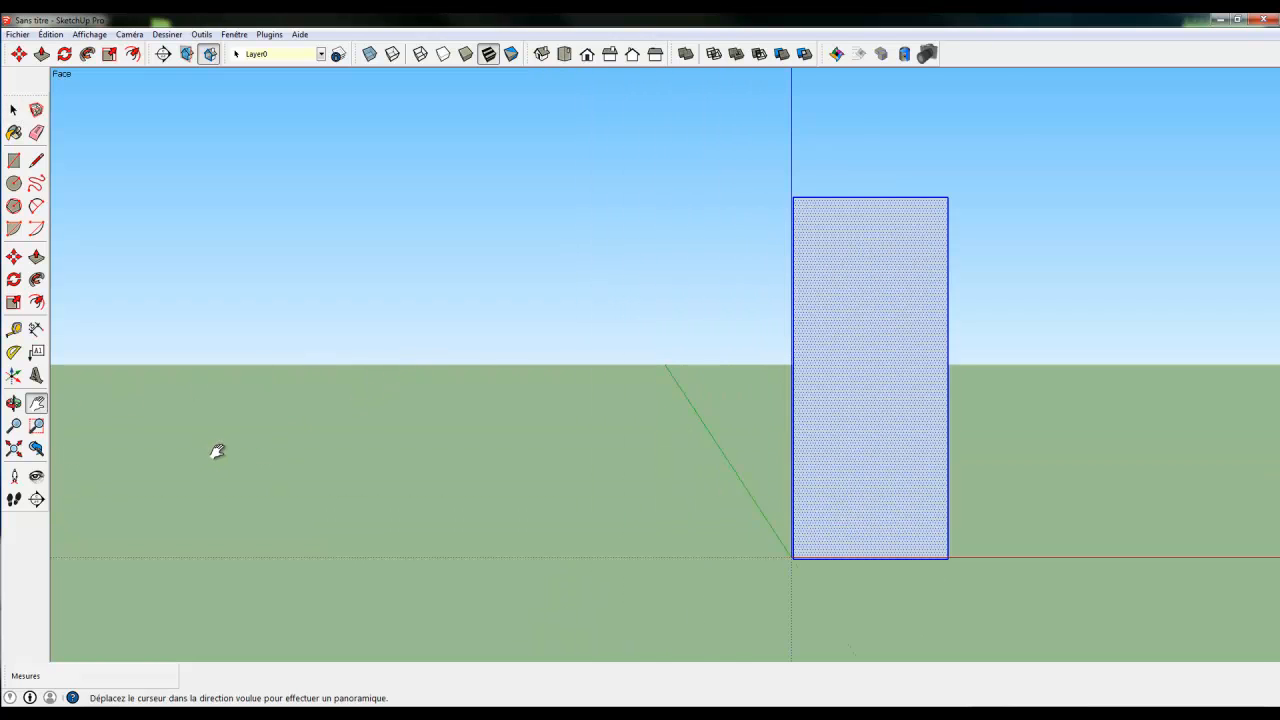
drag(391, 437, 96, 476)
scroll(125, 481, up, 2)
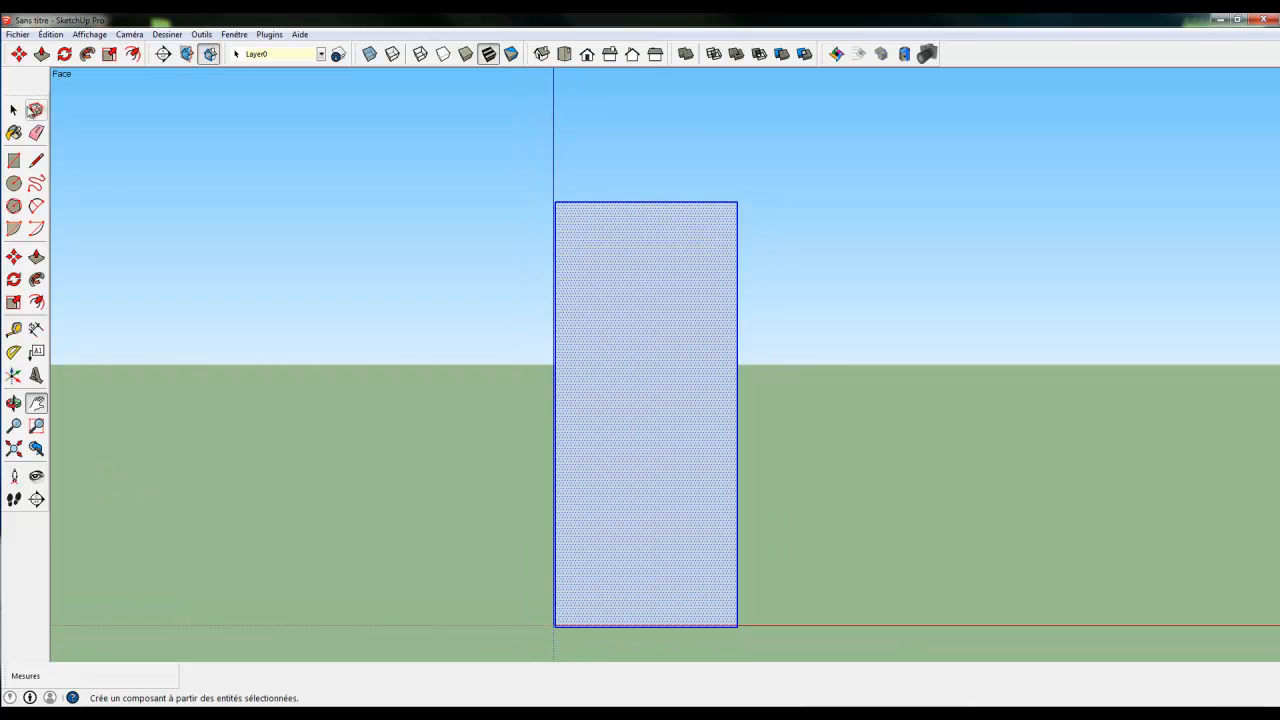
click(14, 110)
click(229, 212)
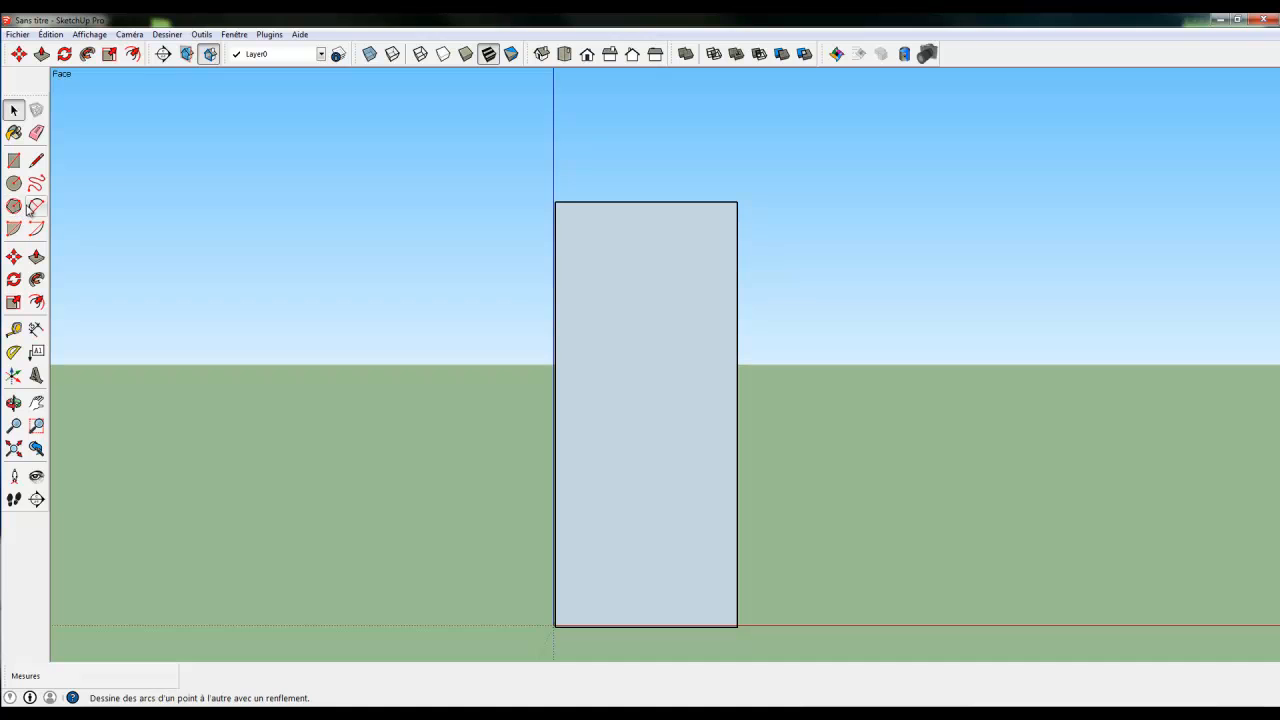
click(36, 206)
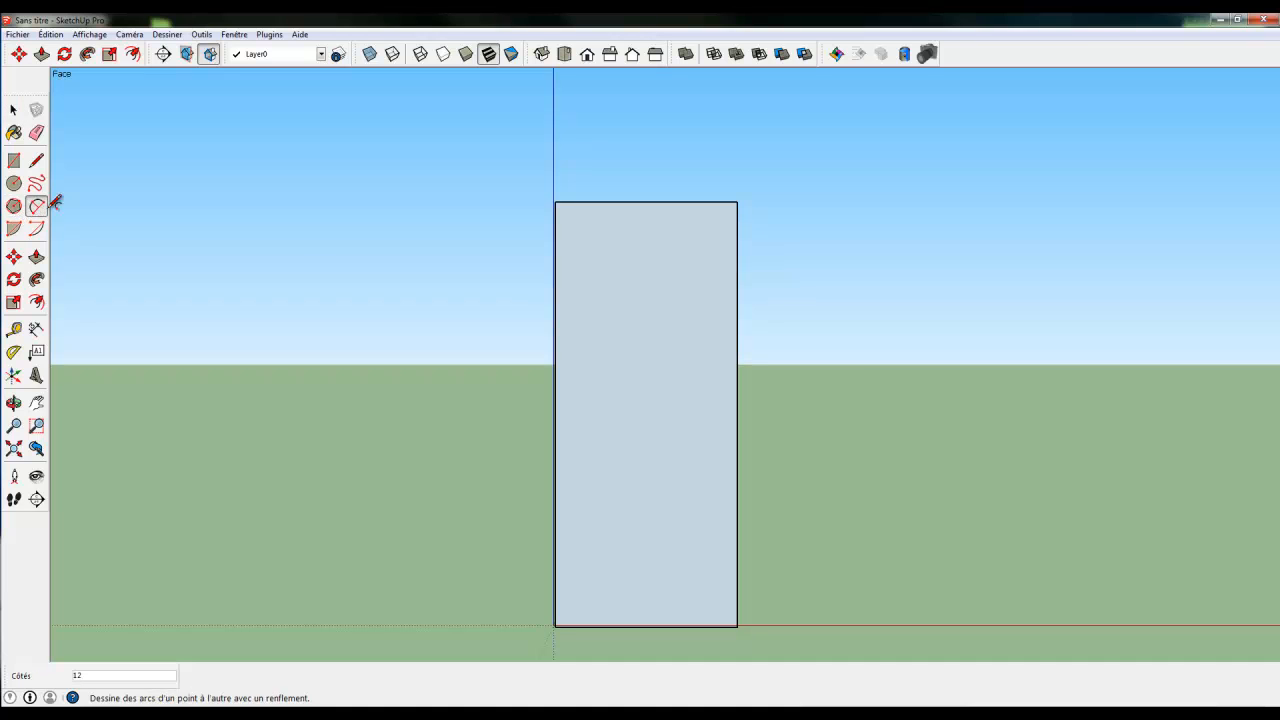
click(555, 268)
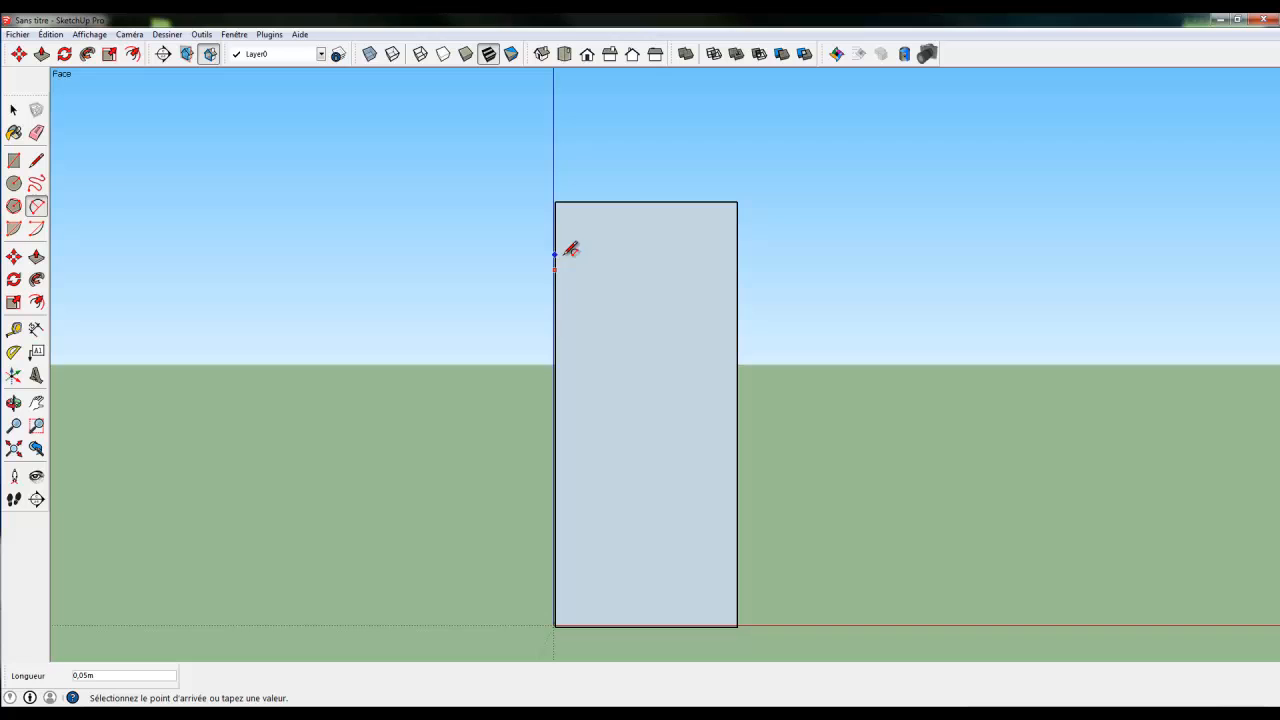
click(648, 202)
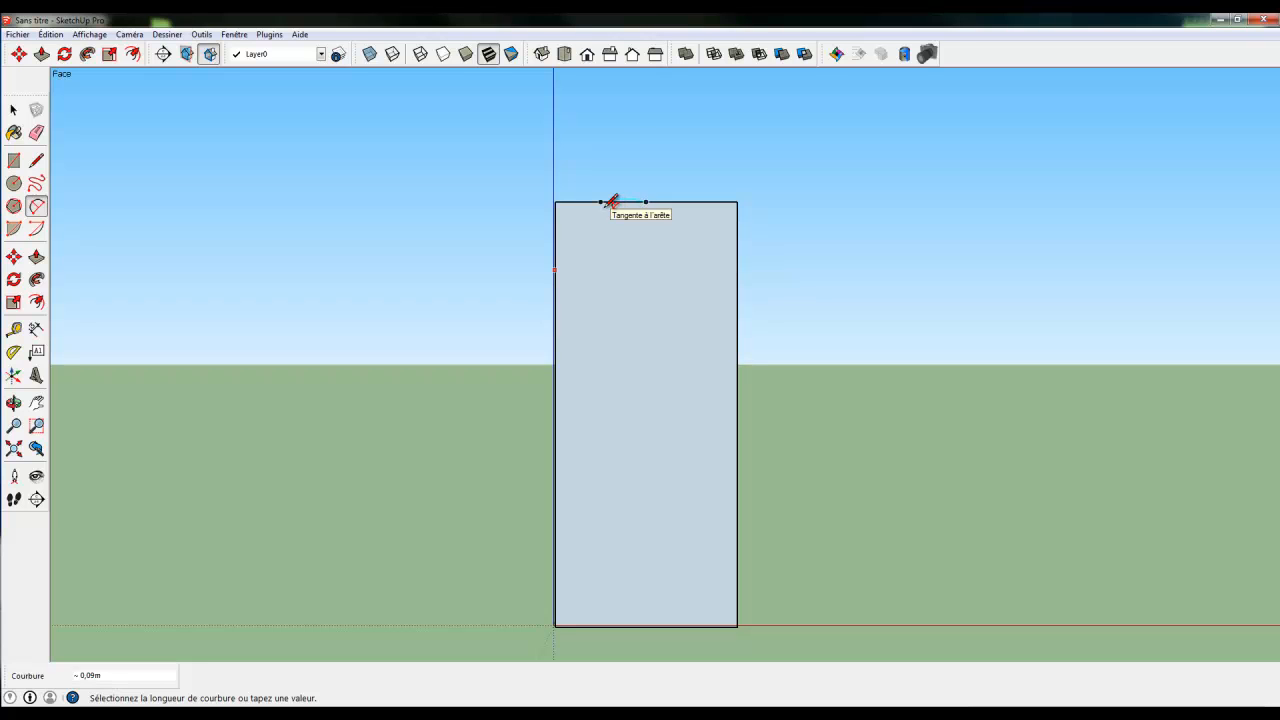
click(610, 204)
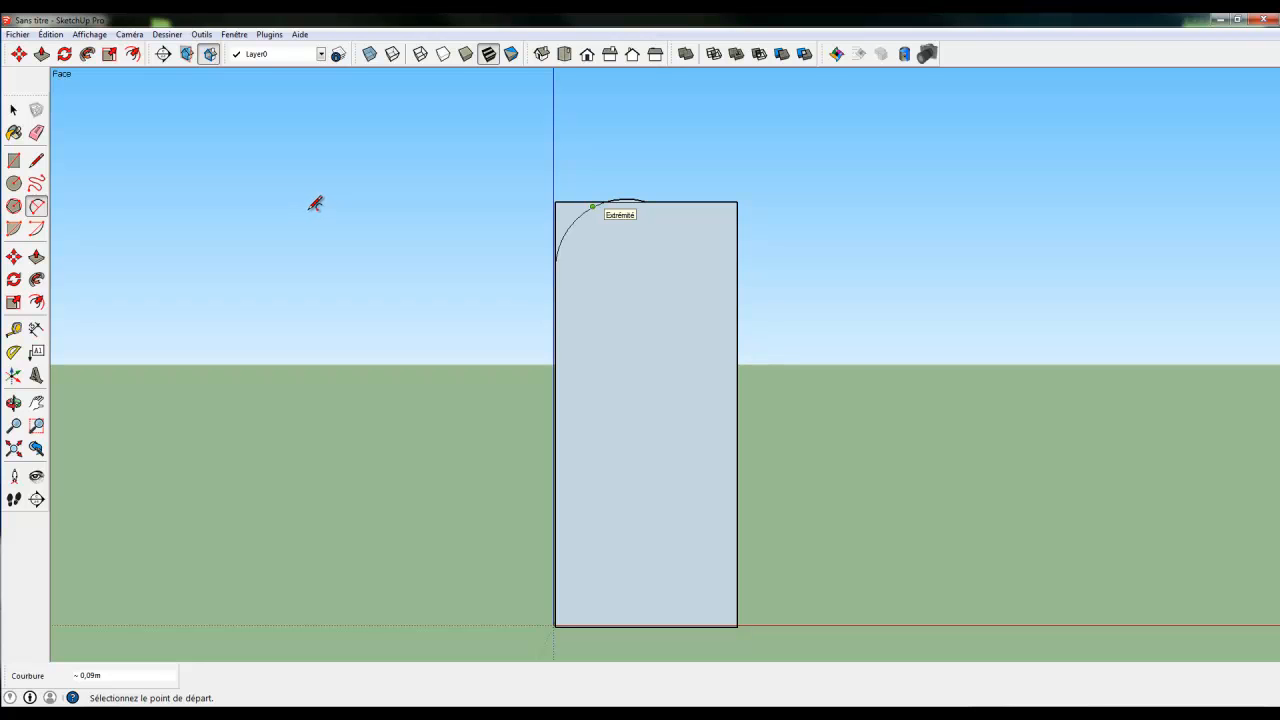
key(space)
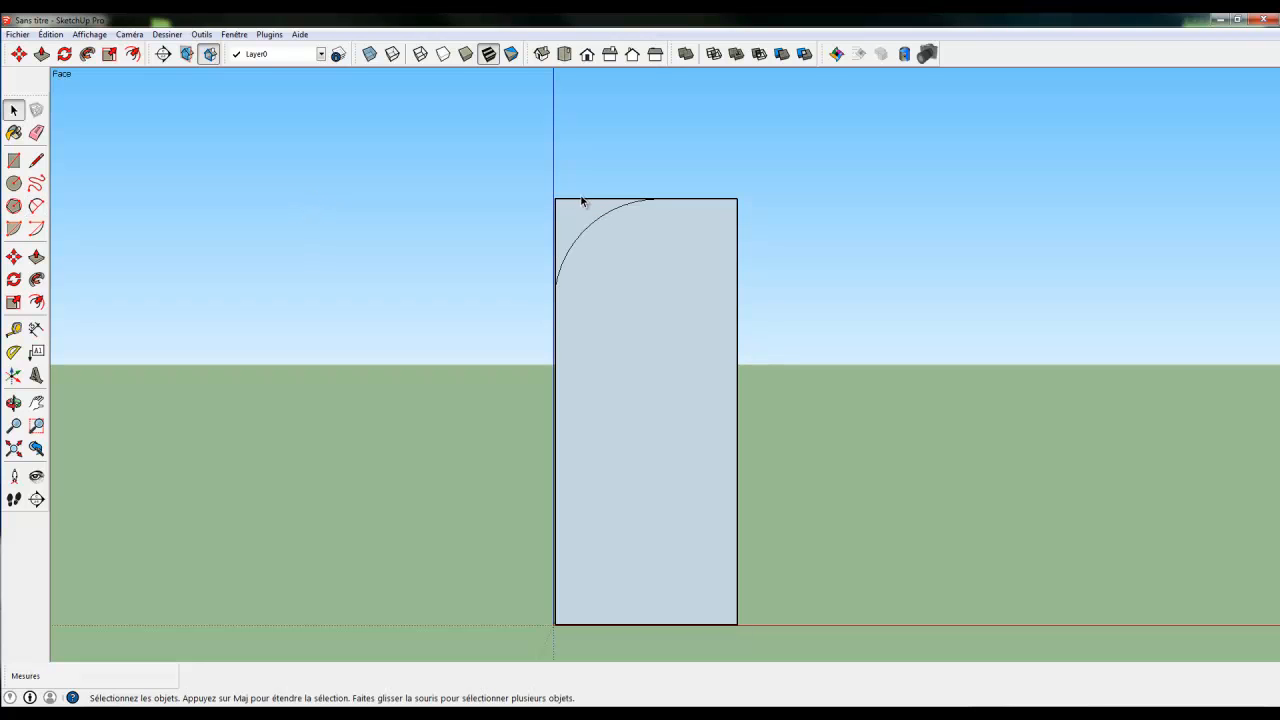
- Delete the two straight corner edges outside the arc to leave a rounded upper left corner
click(567, 206)
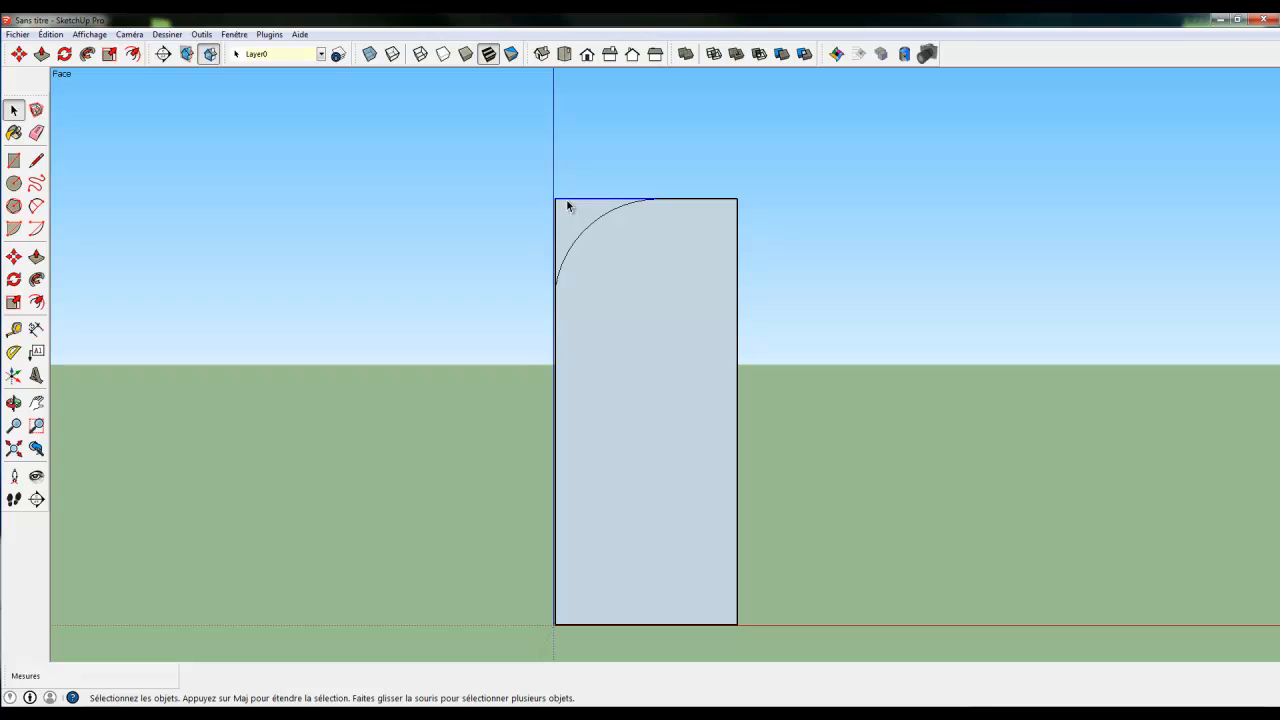
key(Delete)
click(555, 230)
key(Delete)
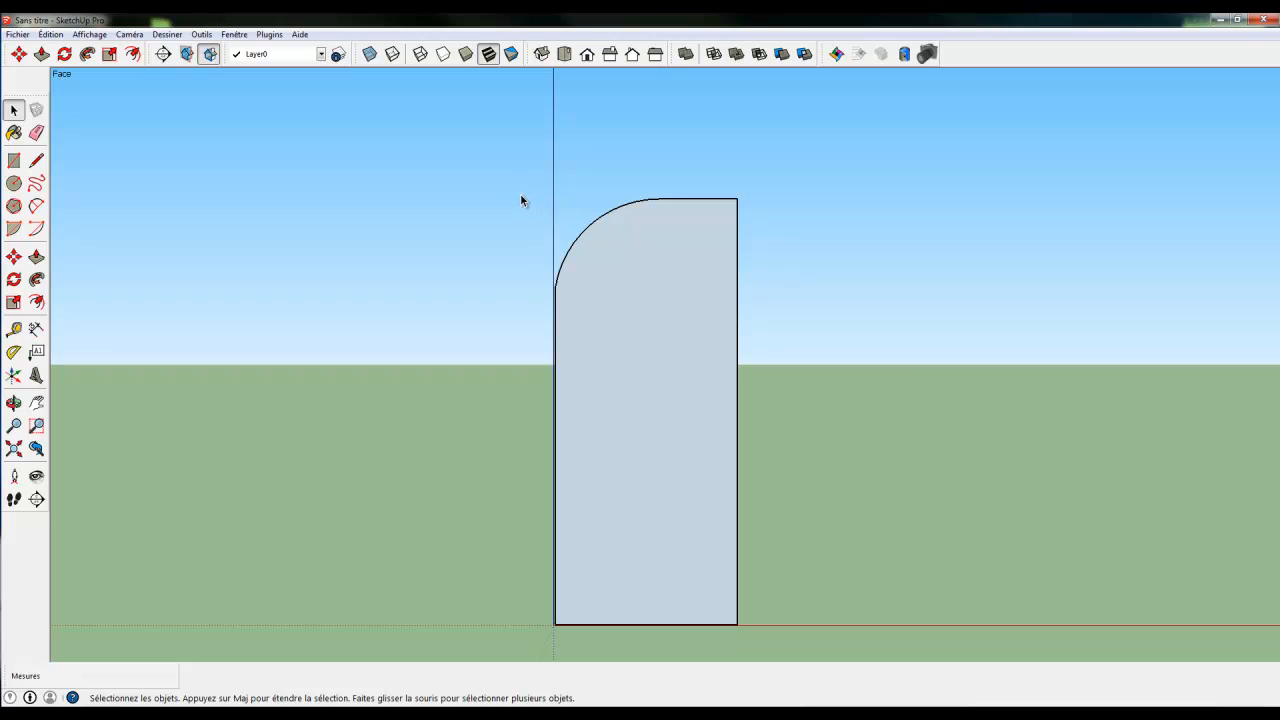
- Extrude the rounded panel face toward the front by 0,07 m with Push/Pull
click(653, 428)
middle_drag(380, 428, 725, 470)
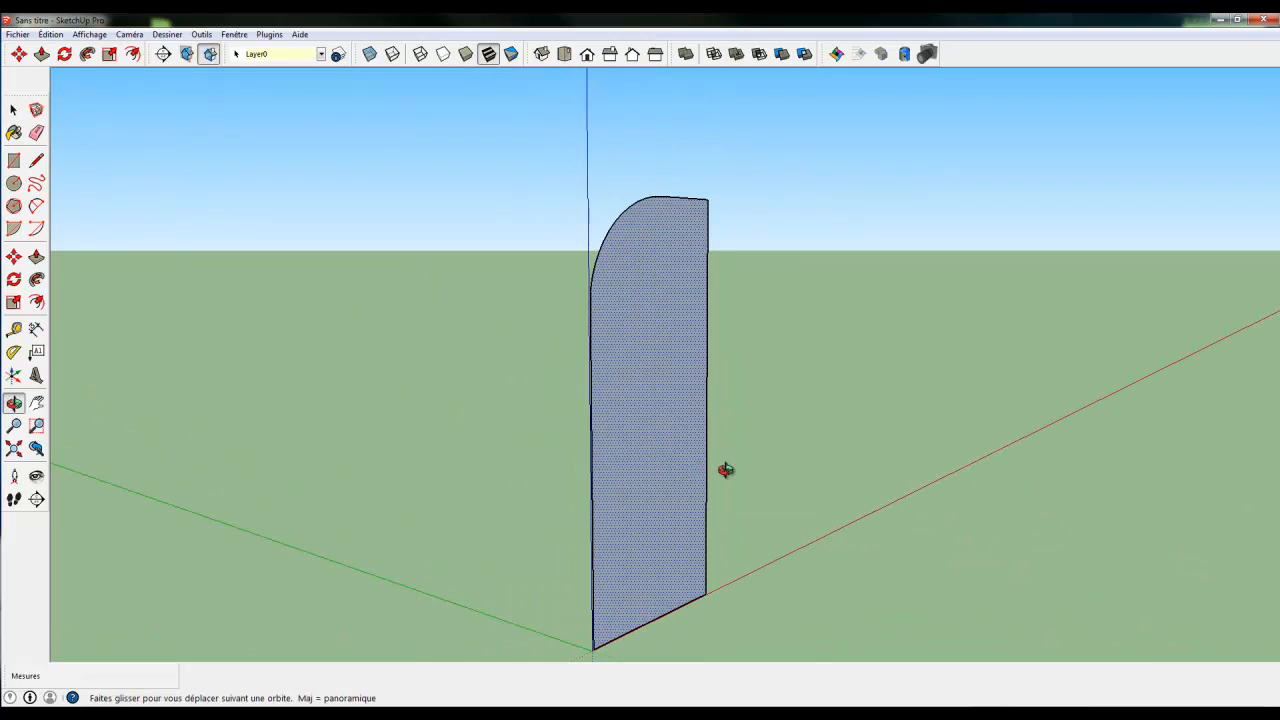
click(36, 257)
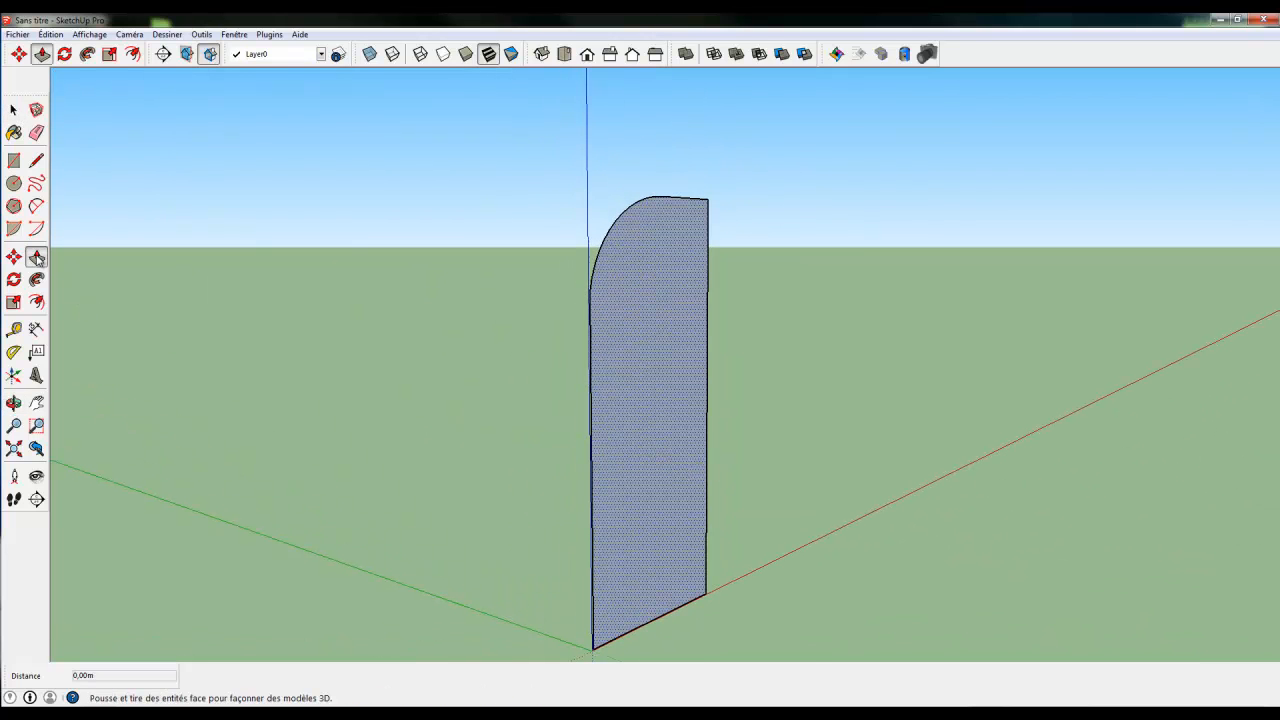
click(645, 471)
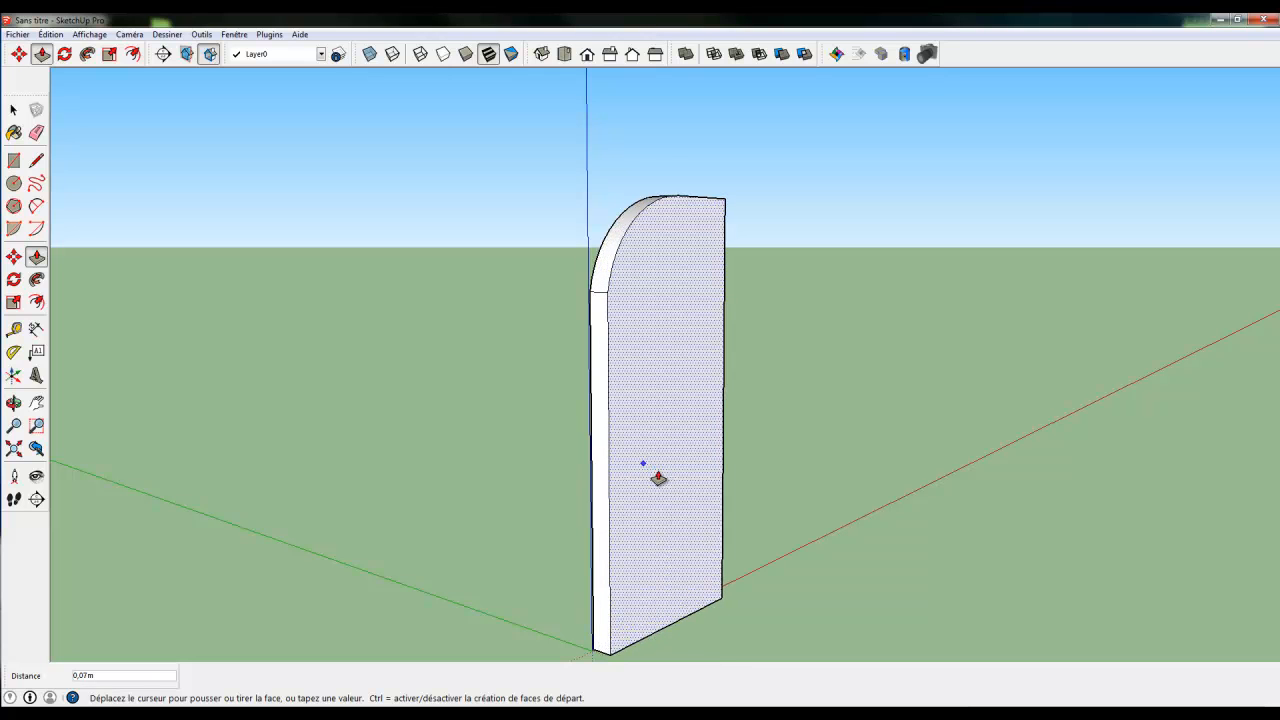
click(658, 478)
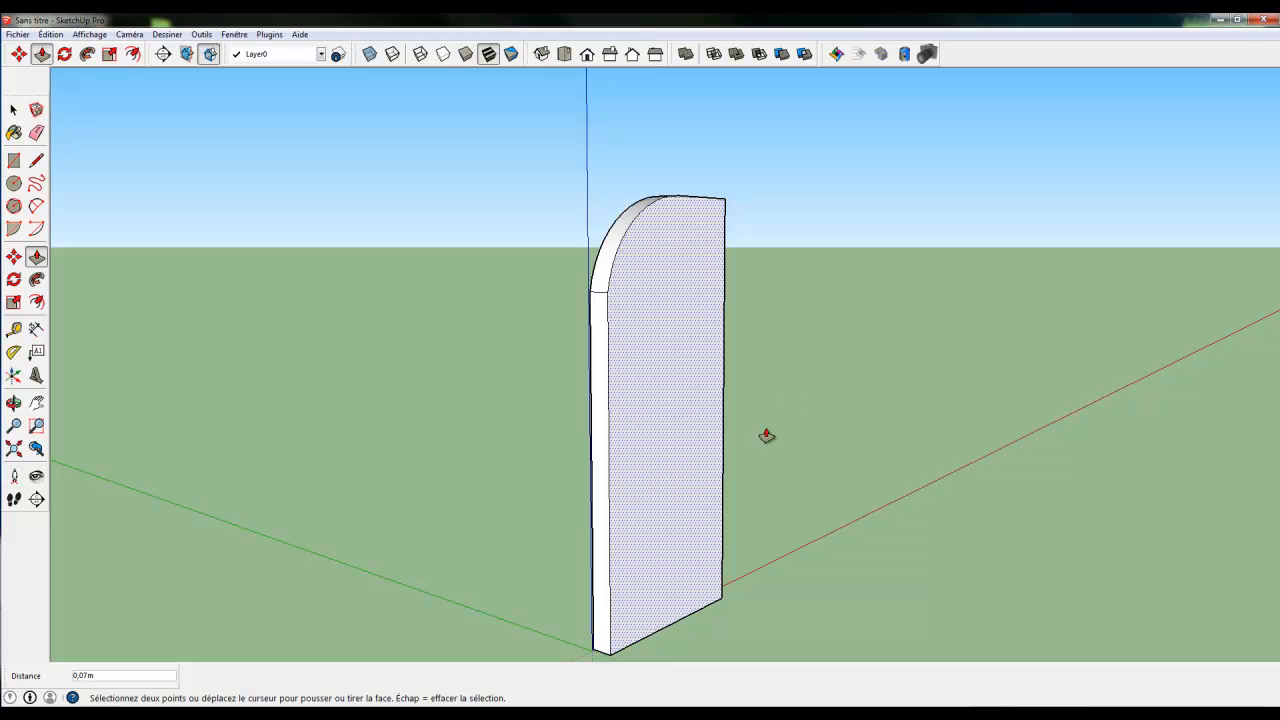
- Offset the outline of the panel's front face inward by about 0,05 m
key(o)
middle_drag(360, 365, 250, 361)
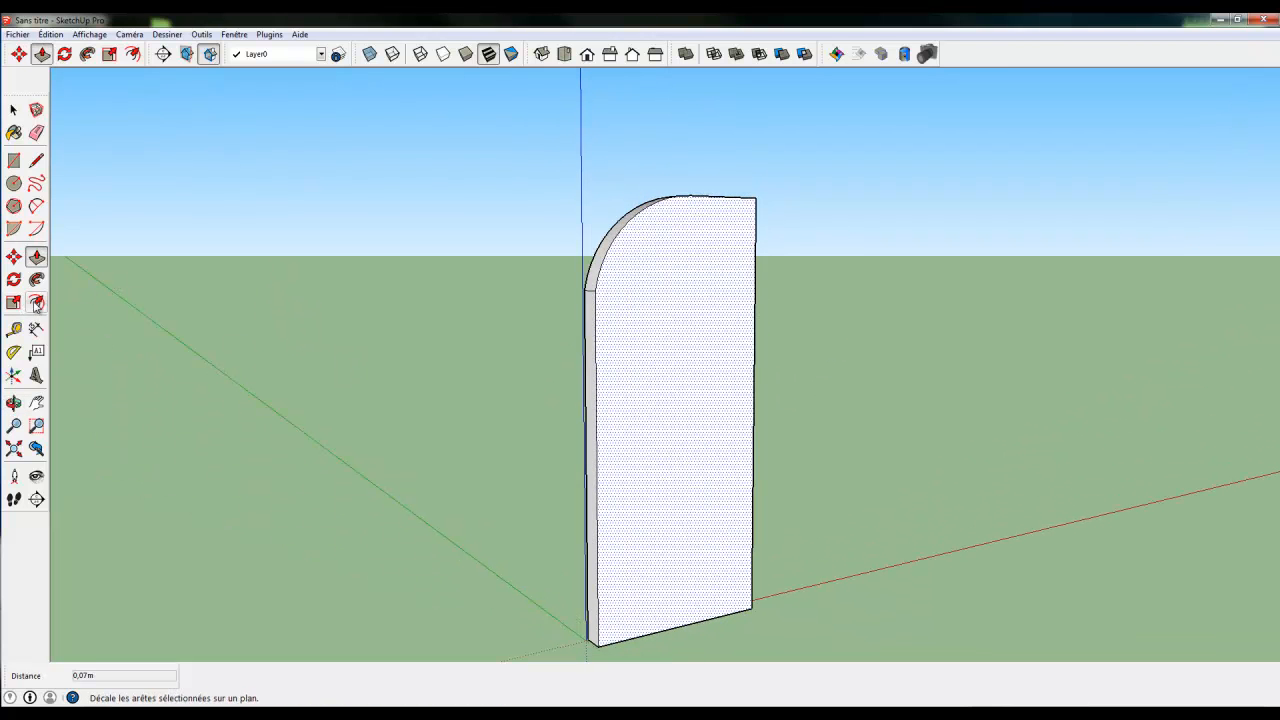
click(37, 303)
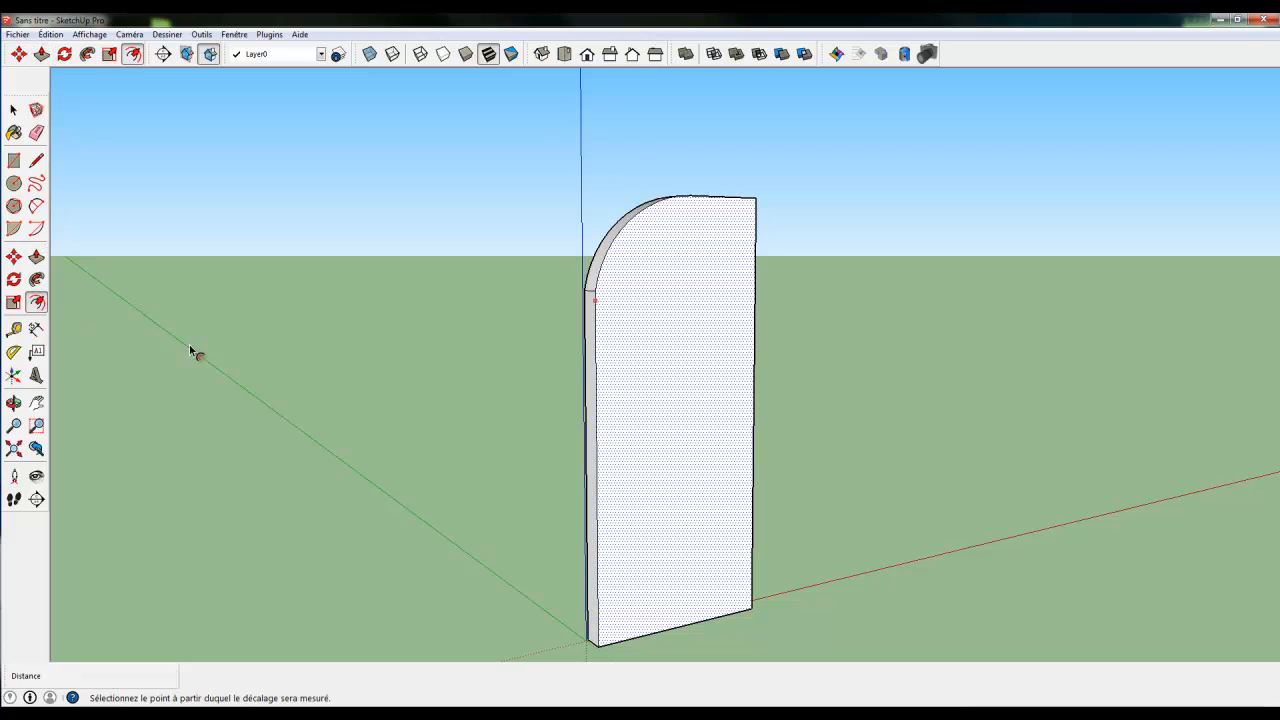
click(598, 371)
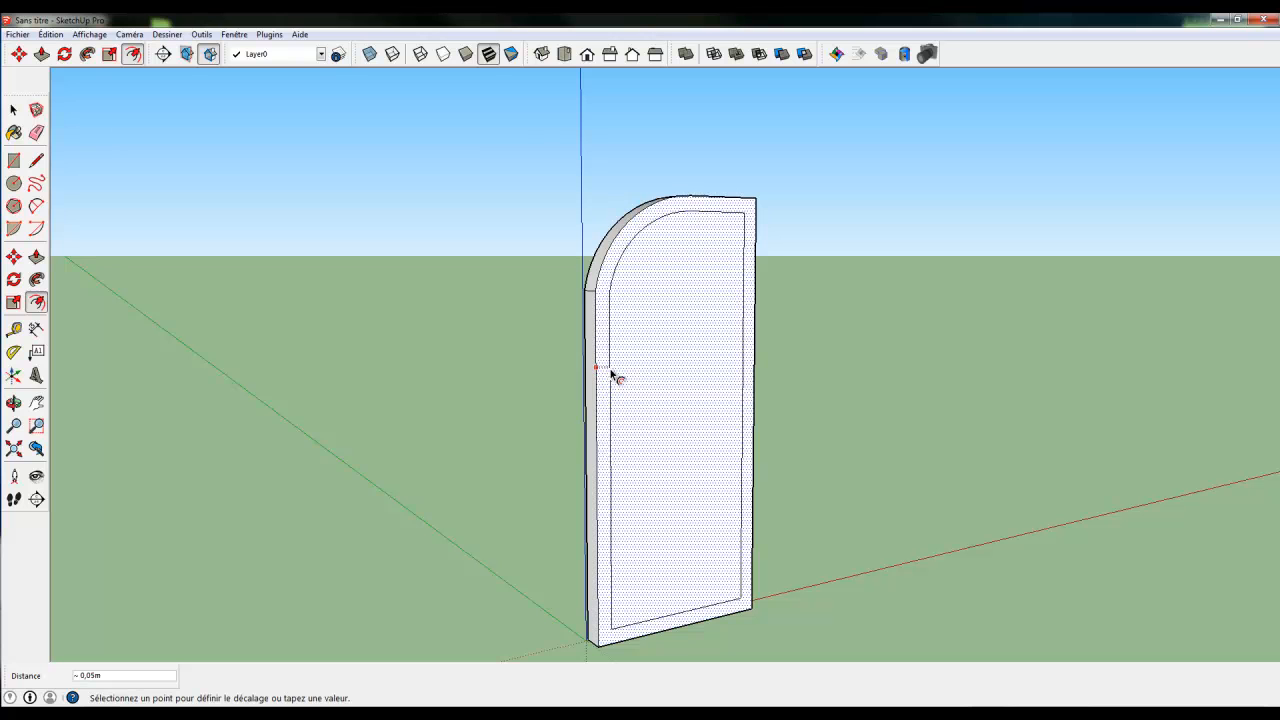
click(612, 374)
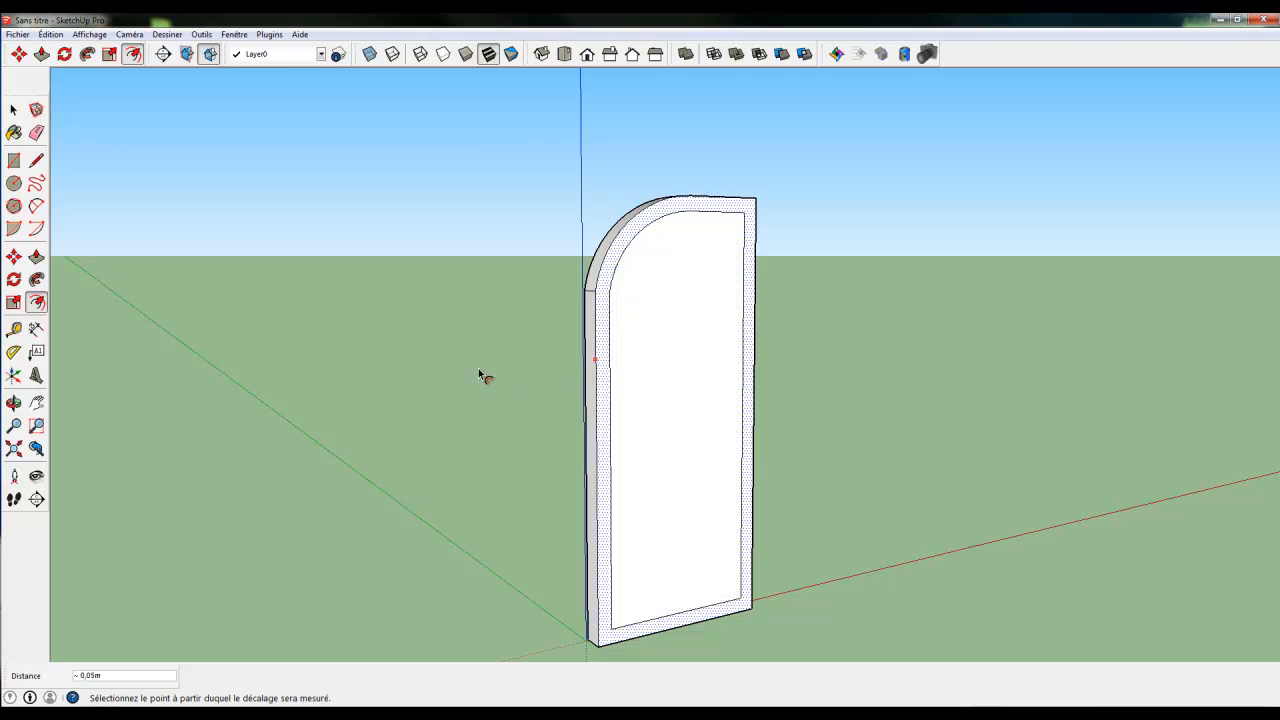
middle_drag(475, 378, 1145, 358)
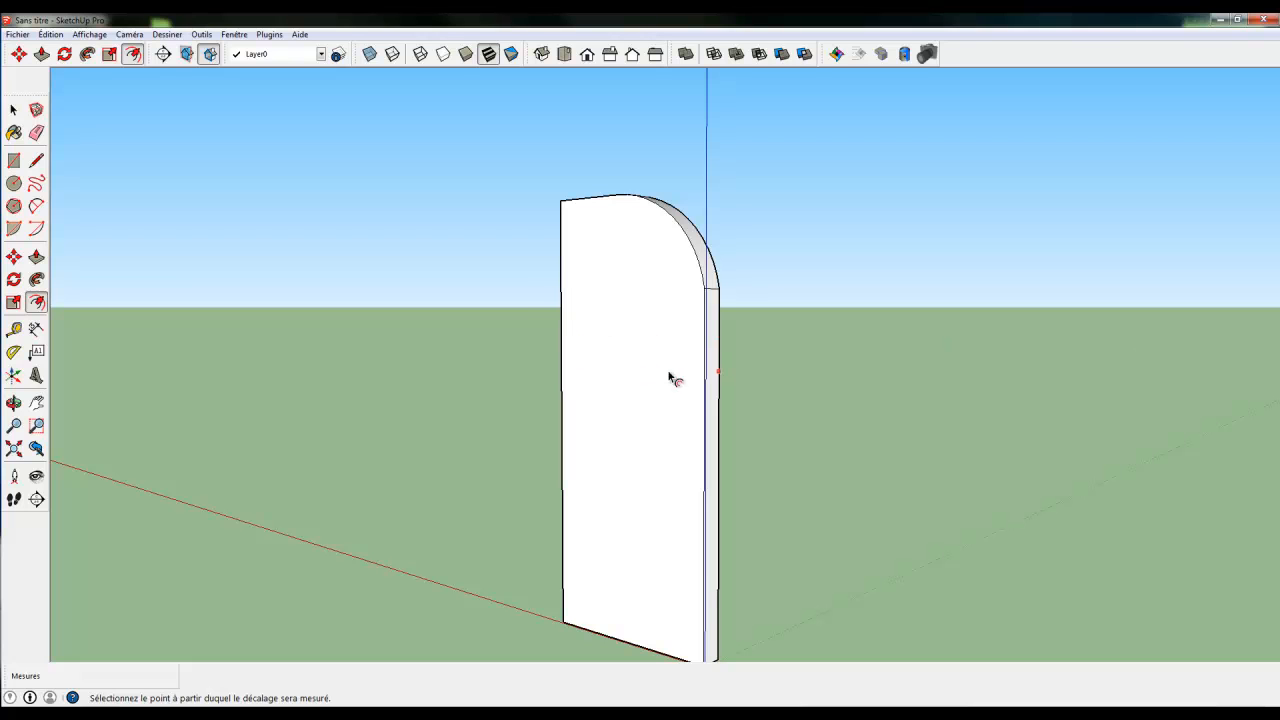
click(565, 362)
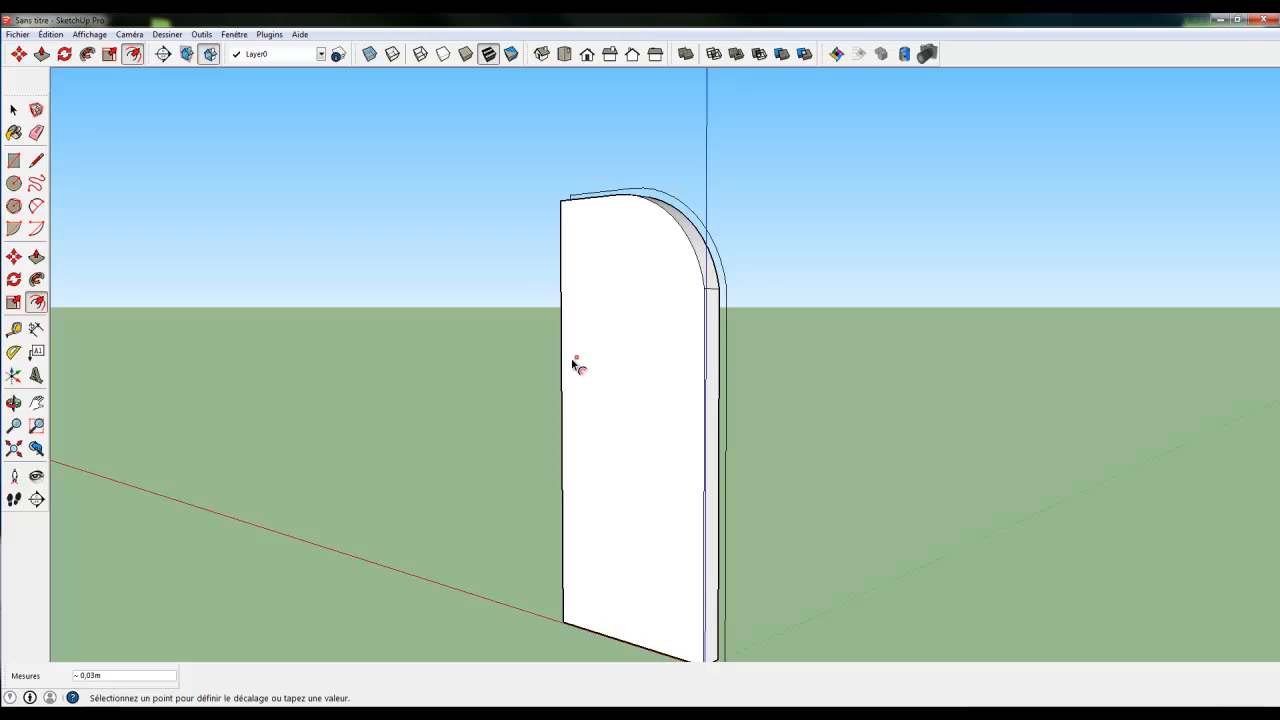
click(572, 365)
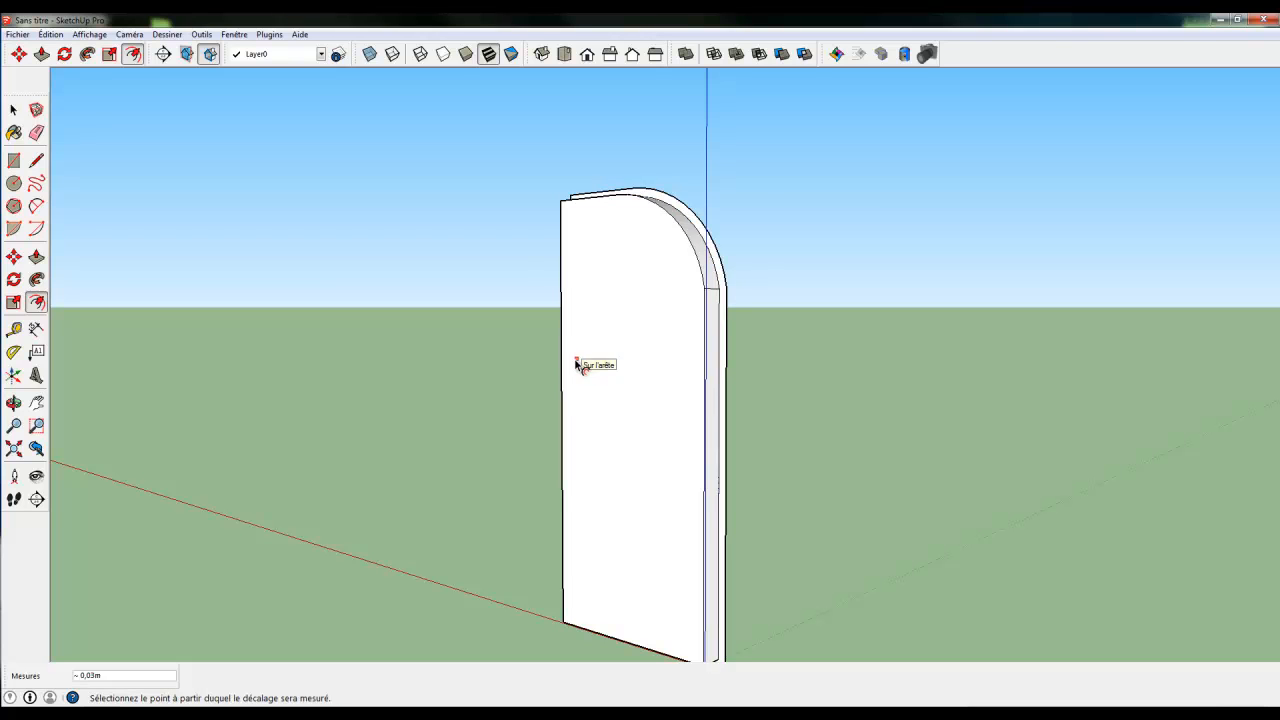
key(ctrl+z)
- Offset the outline of the panel's back face inward by 0,05 m
click(13, 109)
click(586, 335)
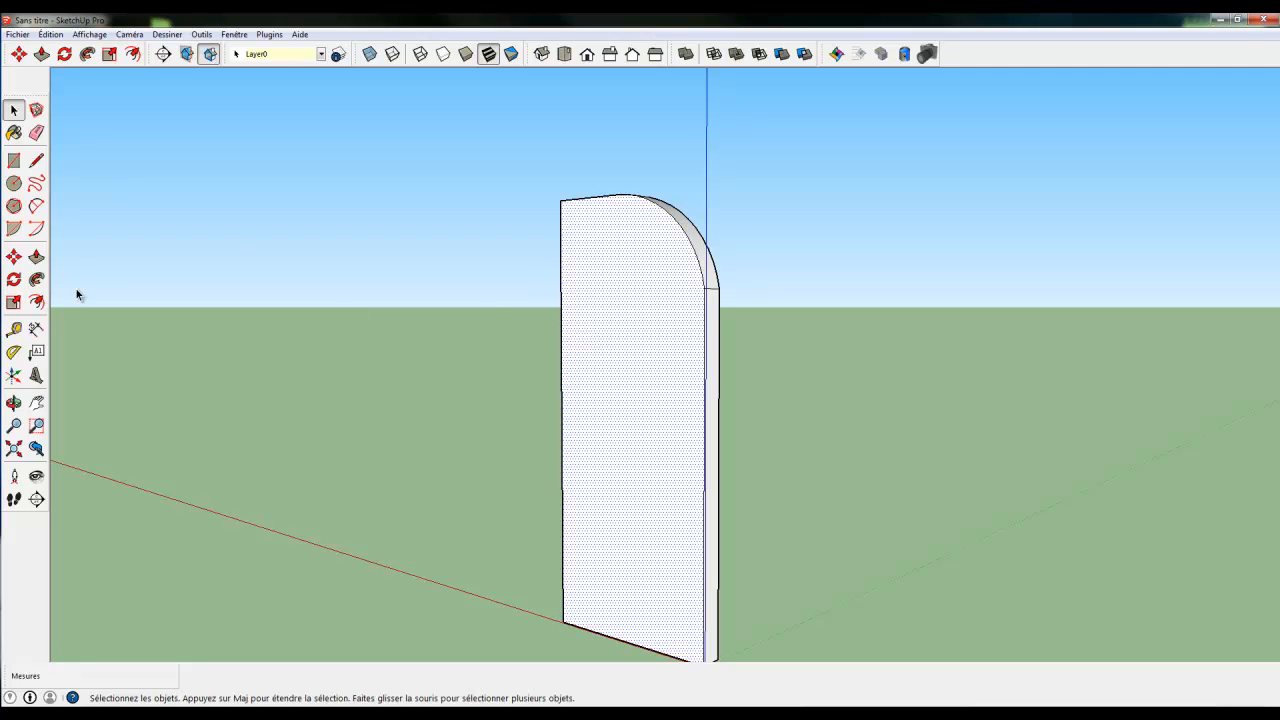
click(36, 302)
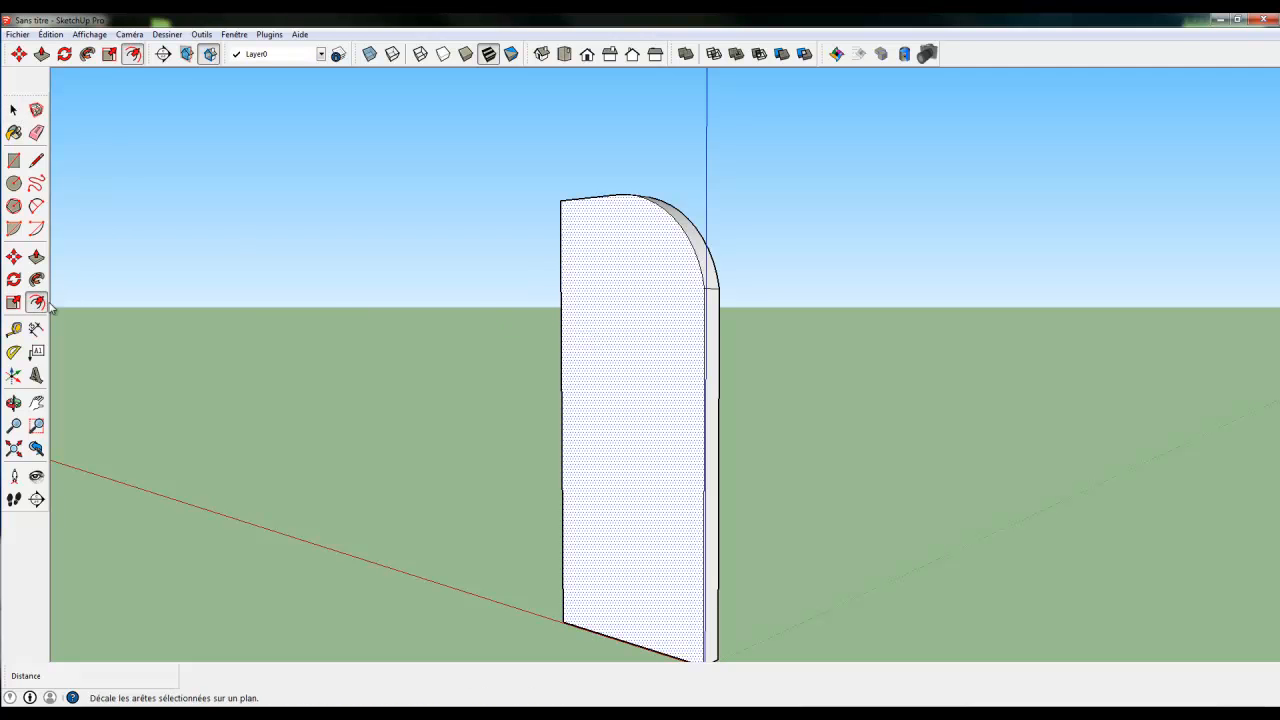
click(564, 389)
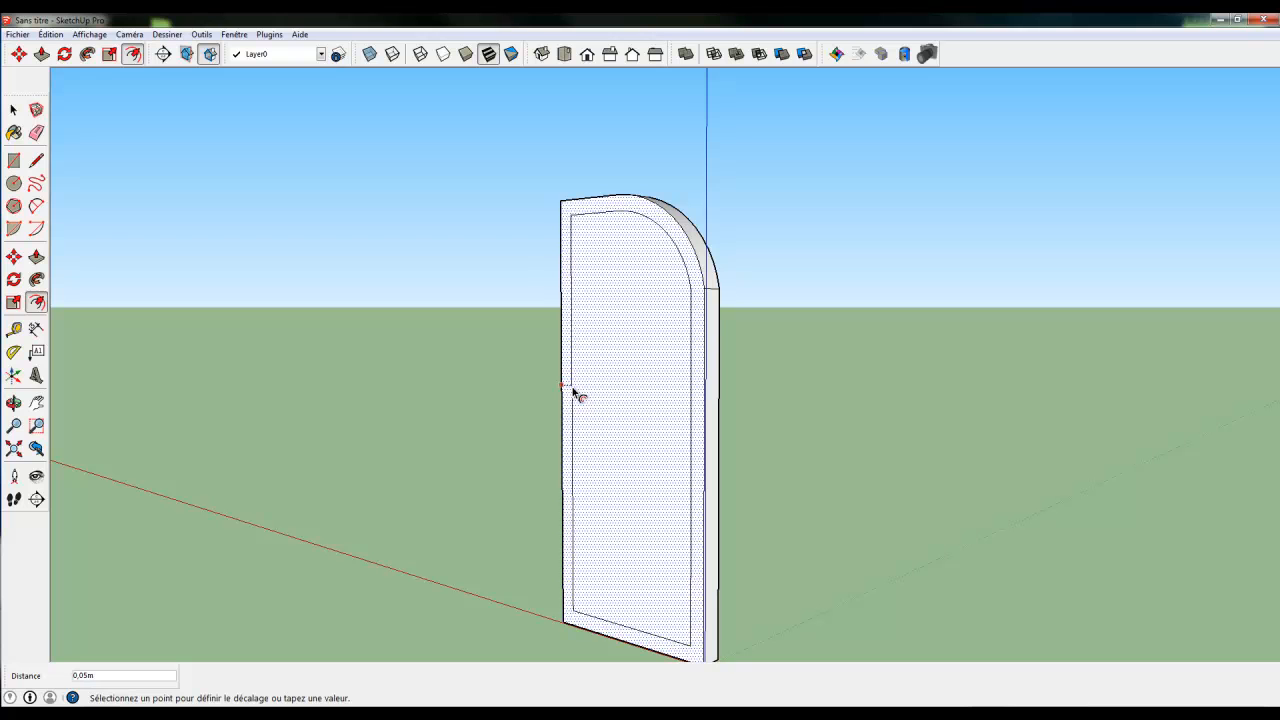
click(573, 389)
- Push/Pull the border of the front face outward by 0,02 m to form a raised frame
middle_drag(434, 355, 48, 352)
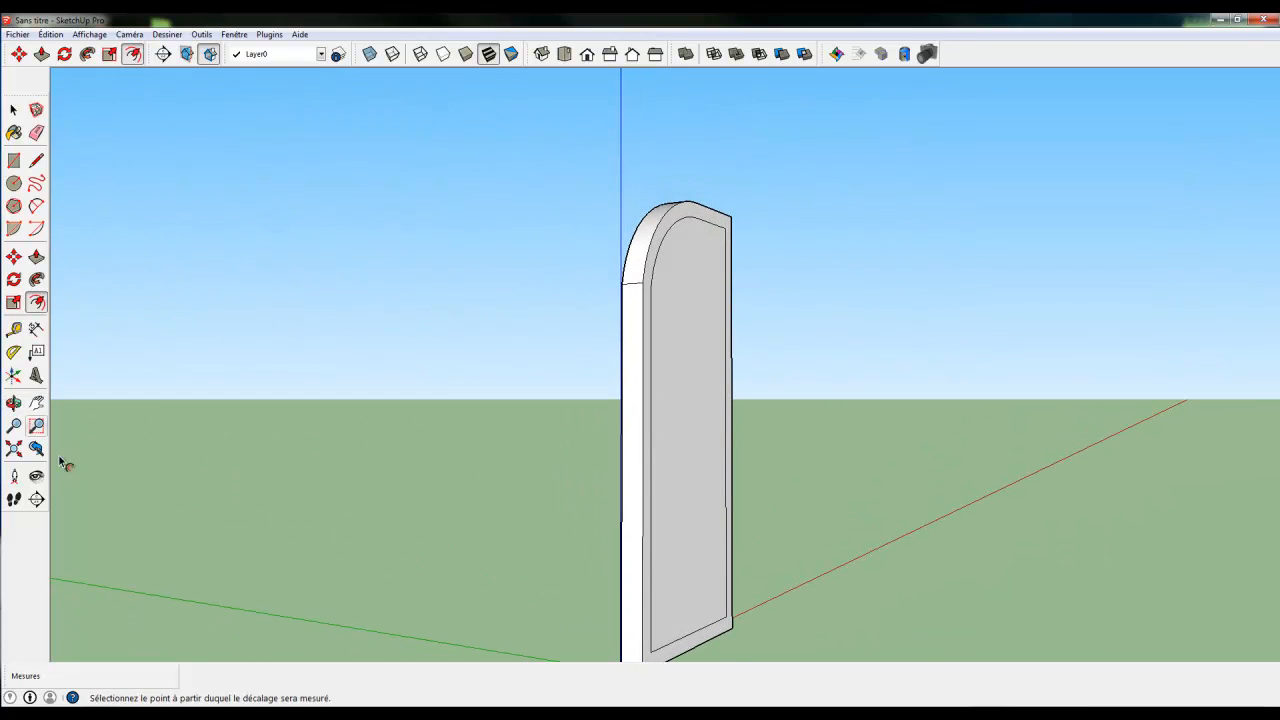
click(13, 109)
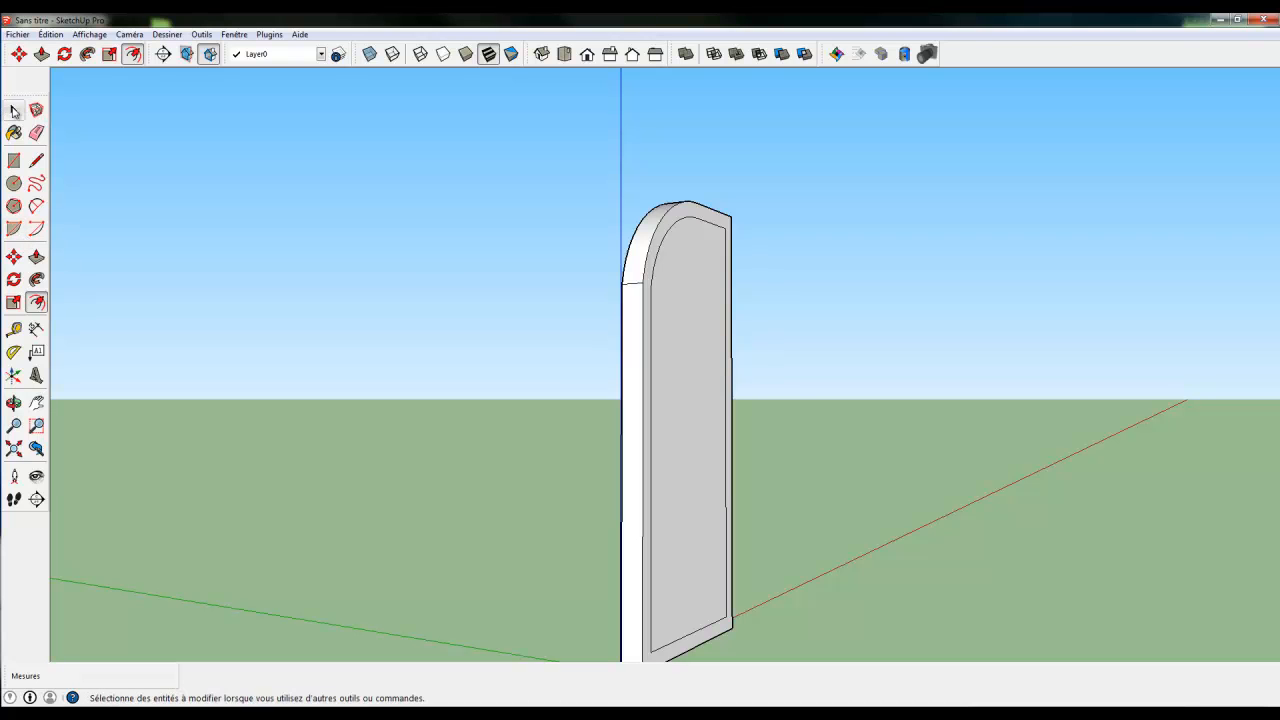
click(659, 238)
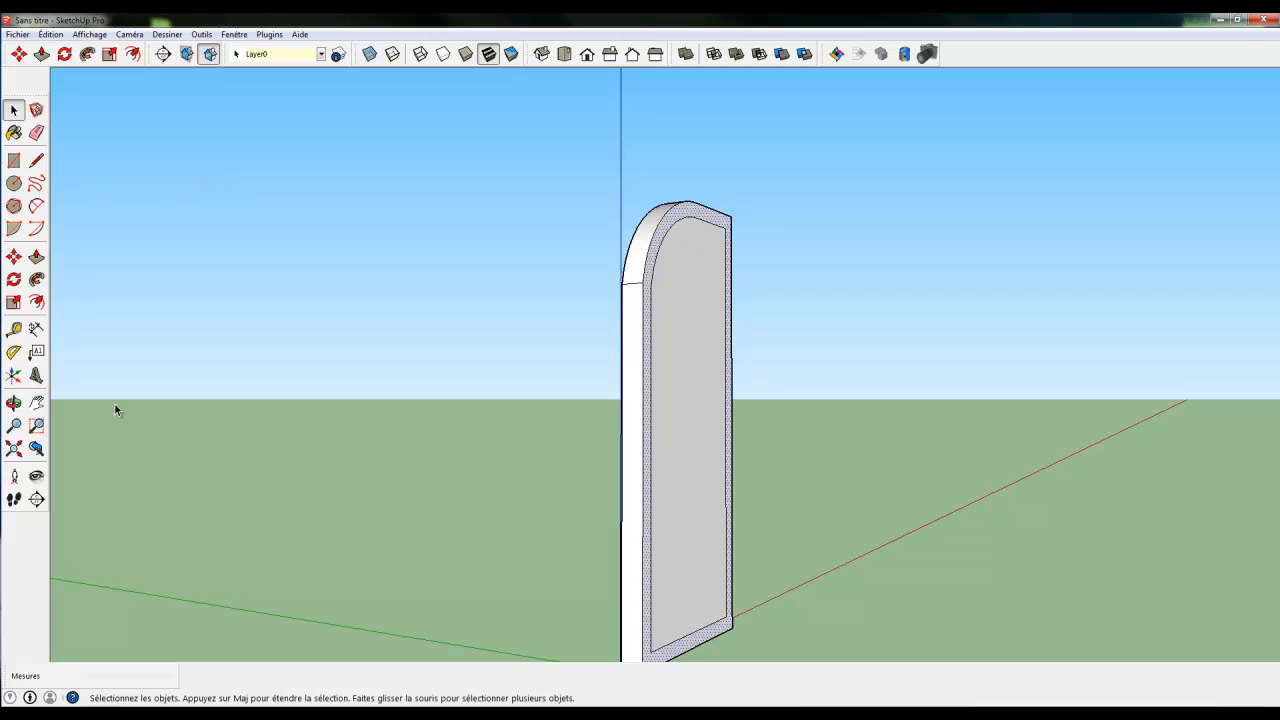
click(42, 258)
click(650, 325)
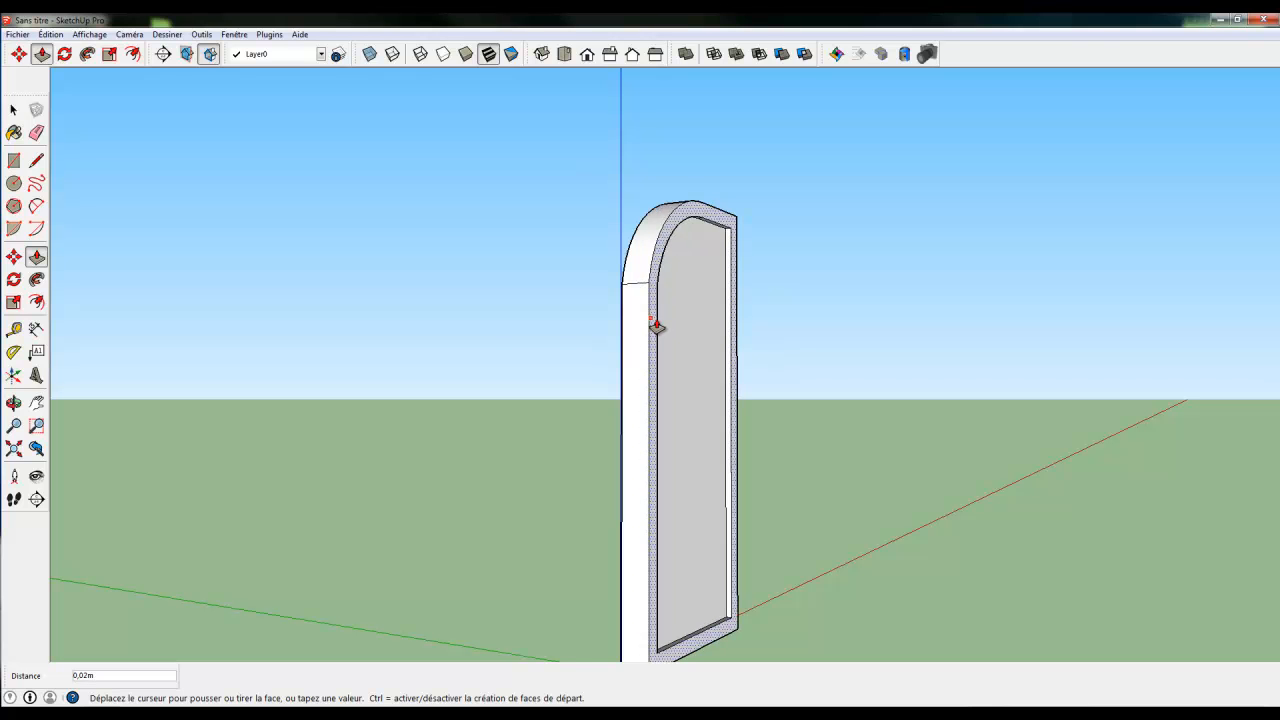
click(656, 325)
- Push/Pull the border of the back face outward by 0,02 m to form a matching raised frame
middle_drag(494, 370, 951, 387)
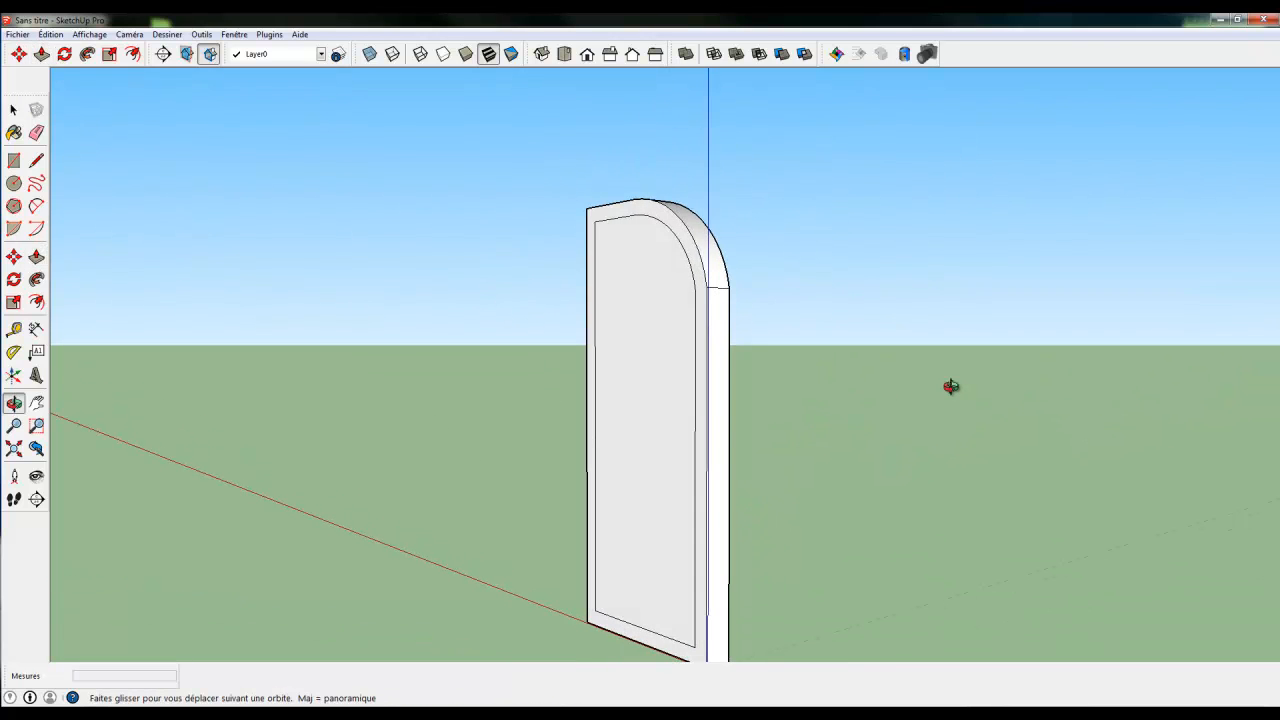
click(659, 215)
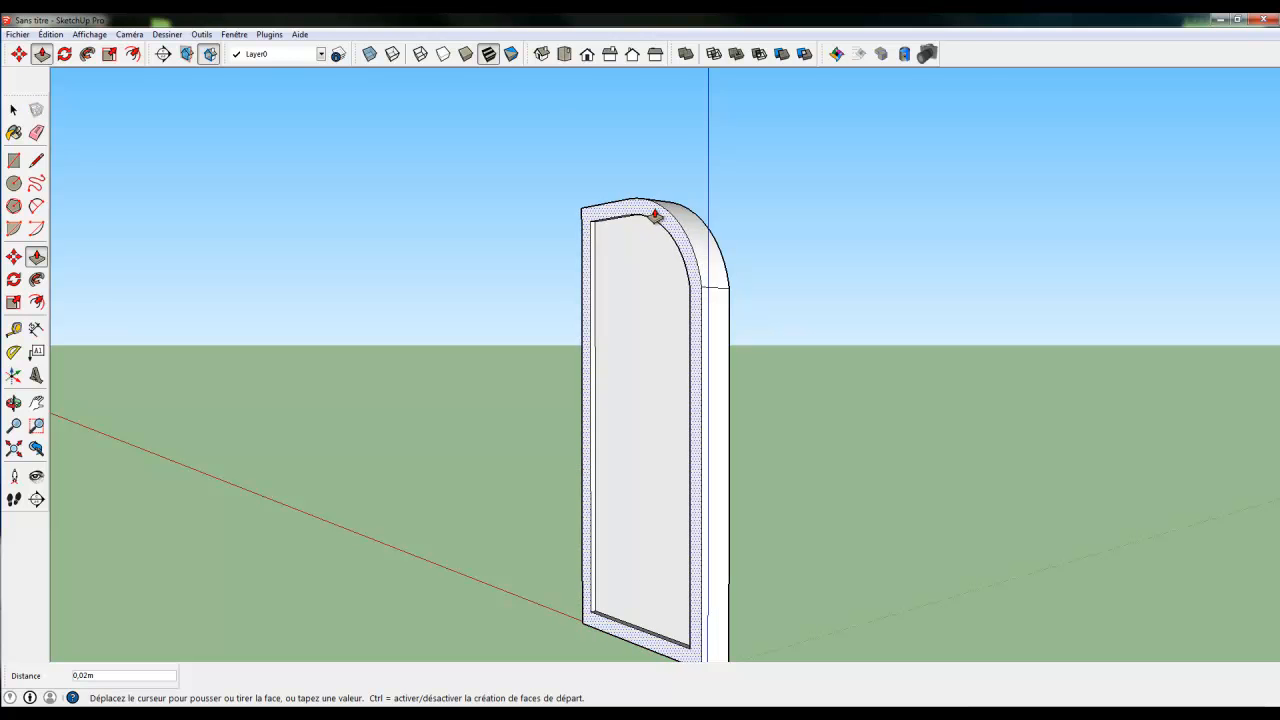
click(656, 212)
- Select the whole door panel and place a copy of it about 1,14 m away along the red axis
key(o)
drag(514, 286, 191, 271)
key(p)
middle_drag(449, 300, 340, 304)
scroll(340, 304, down, 3)
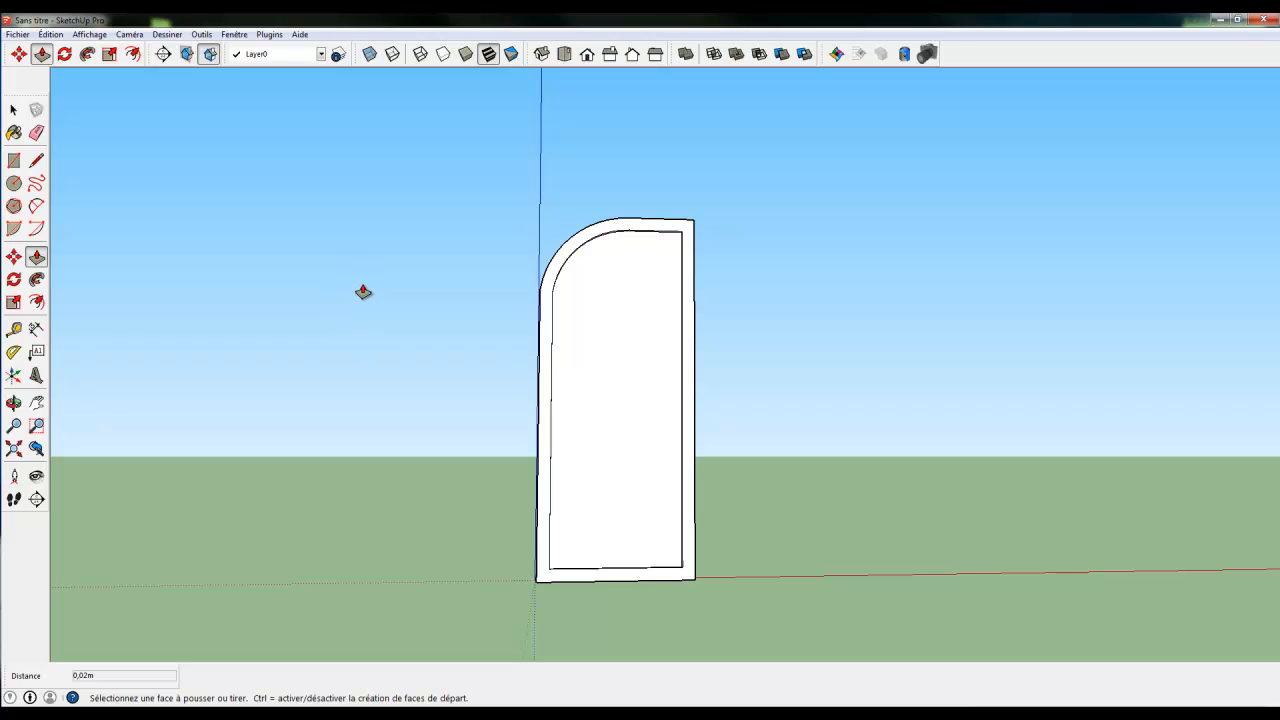
click(13, 109)
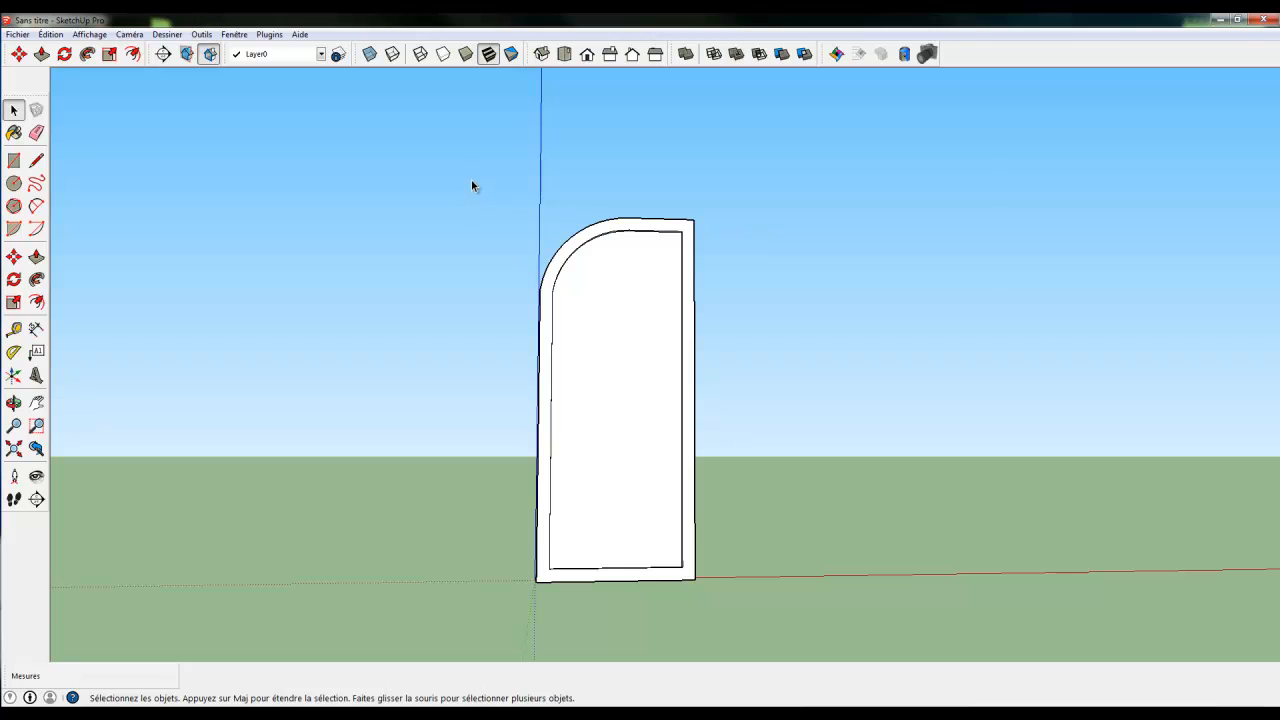
drag(454, 297, 750, 605)
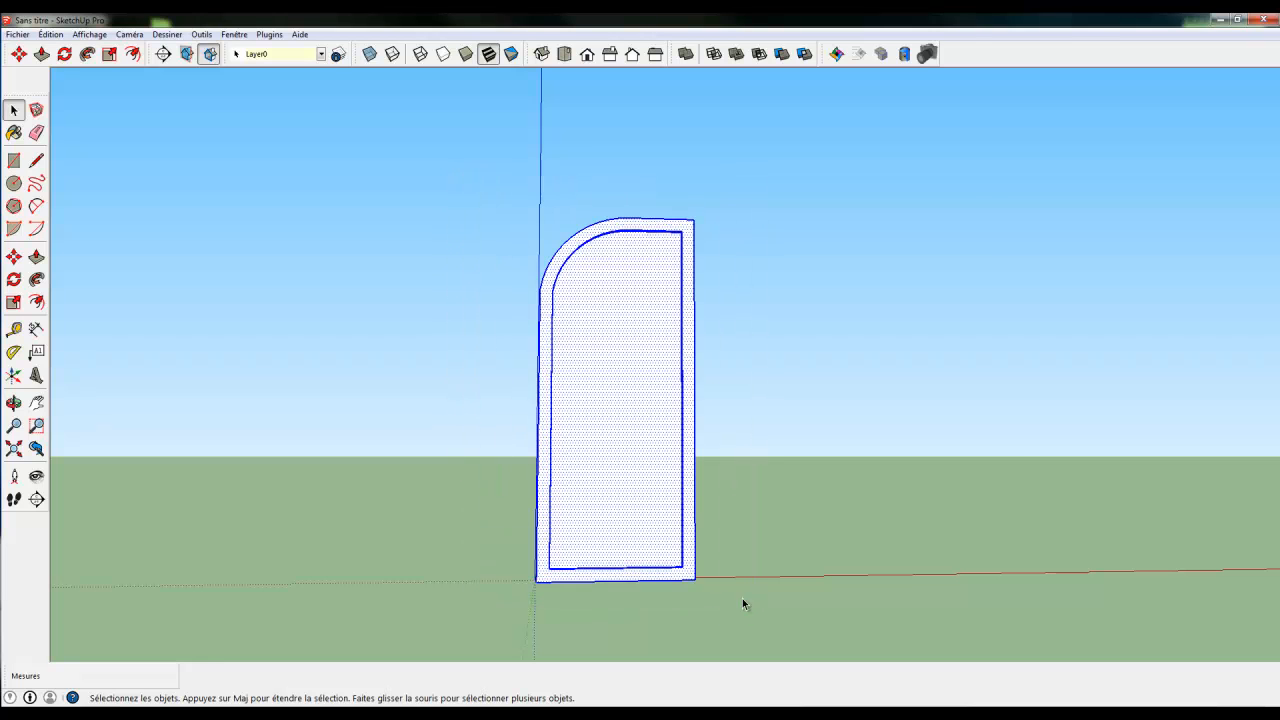
click(14, 258)
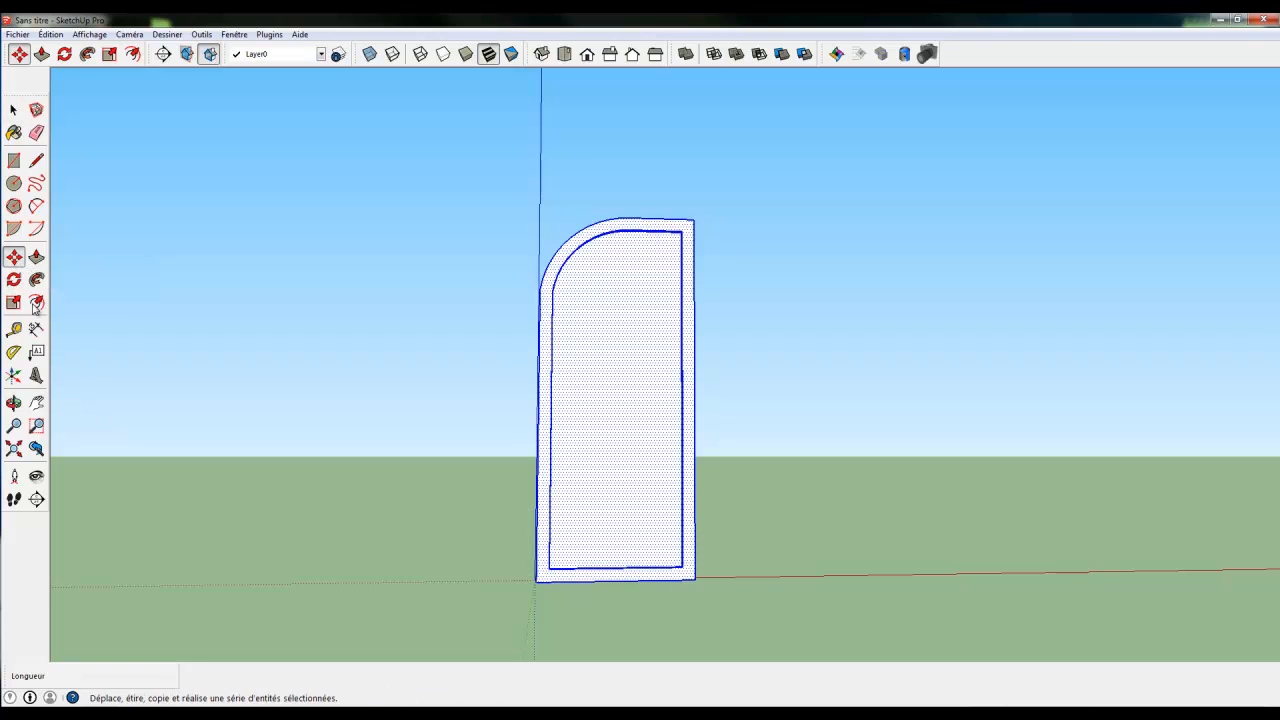
key(ctrl)
click(665, 577)
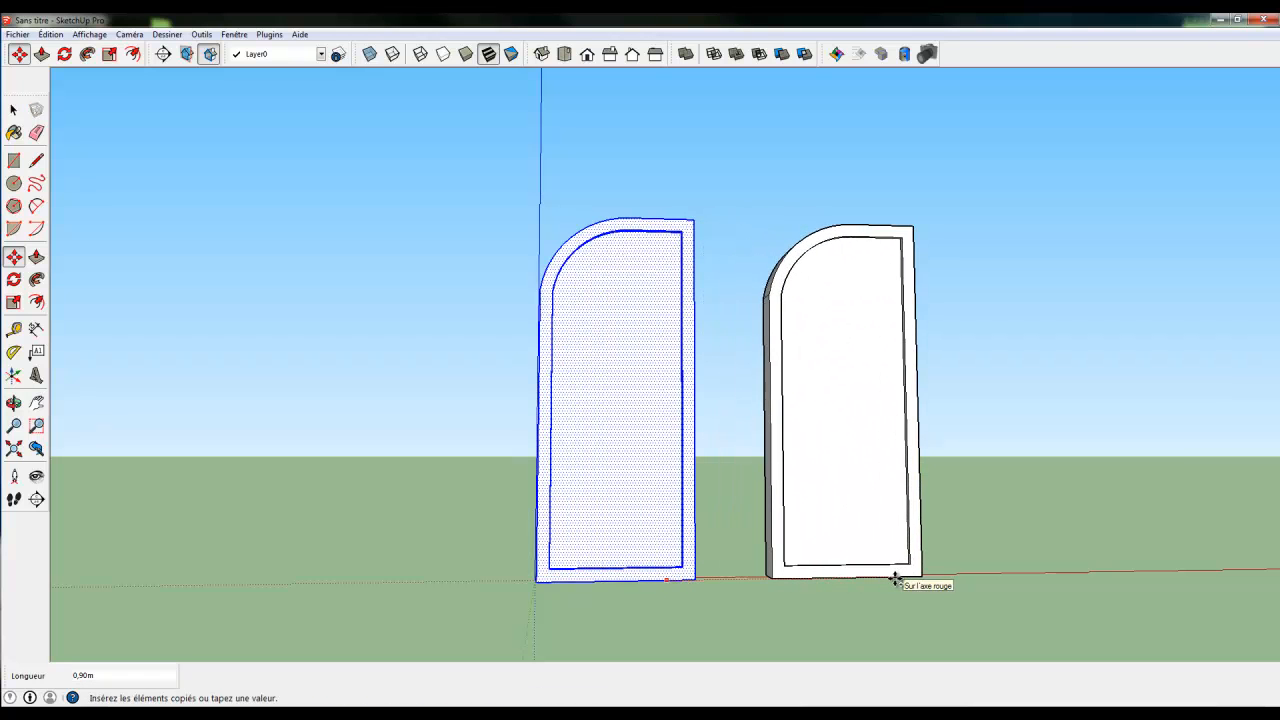
click(946, 578)
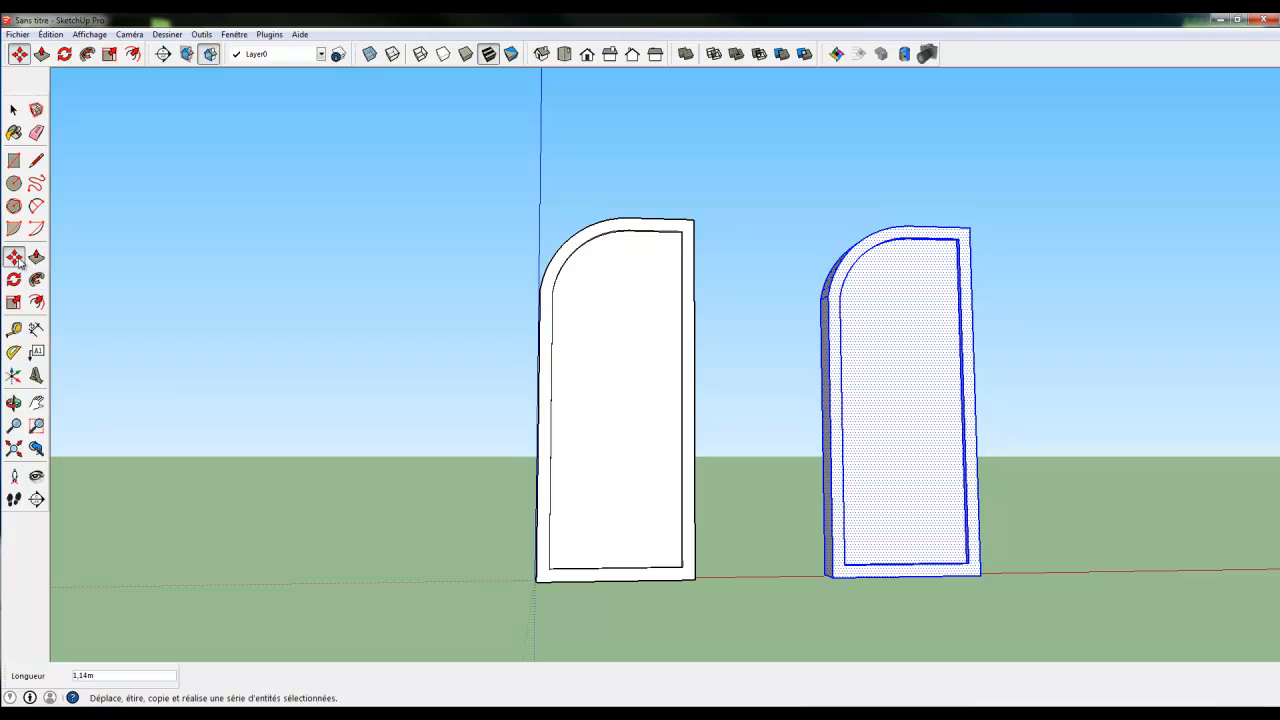
- Try to mirror the copied panel along the red axis by scaling it through its far side toward the original
click(14, 303)
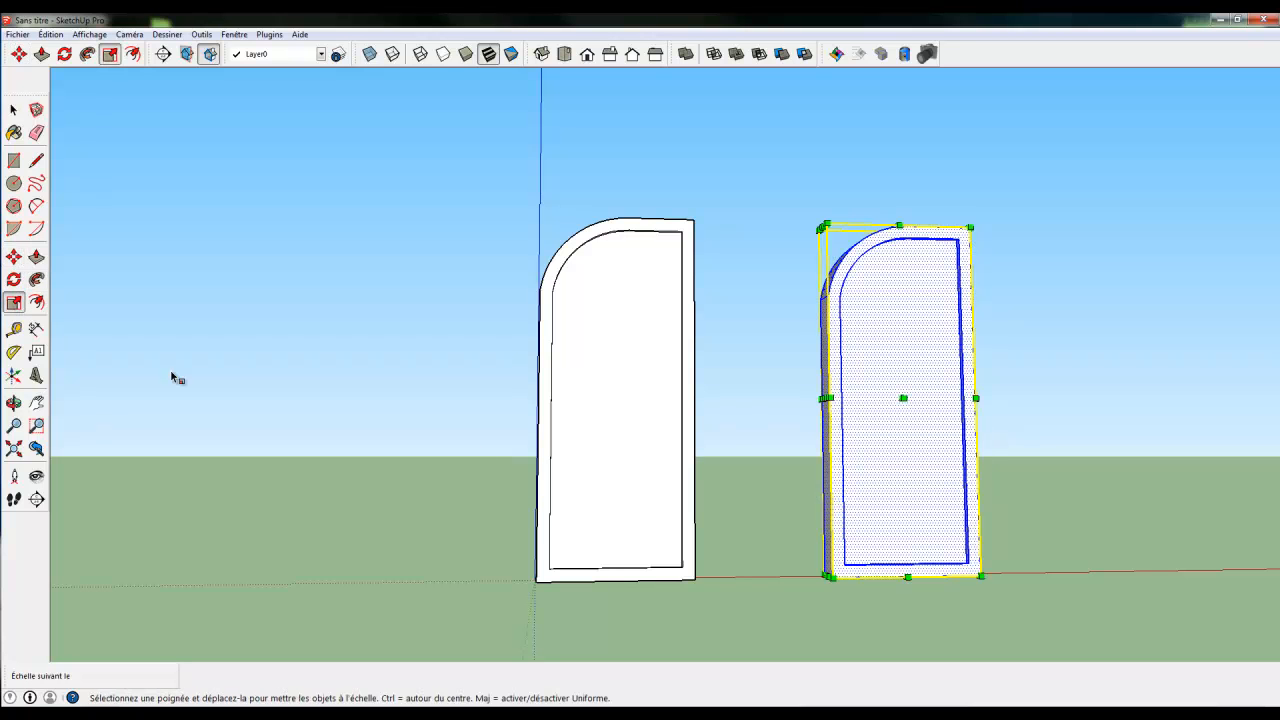
middle_drag(1057, 604, 683, 627)
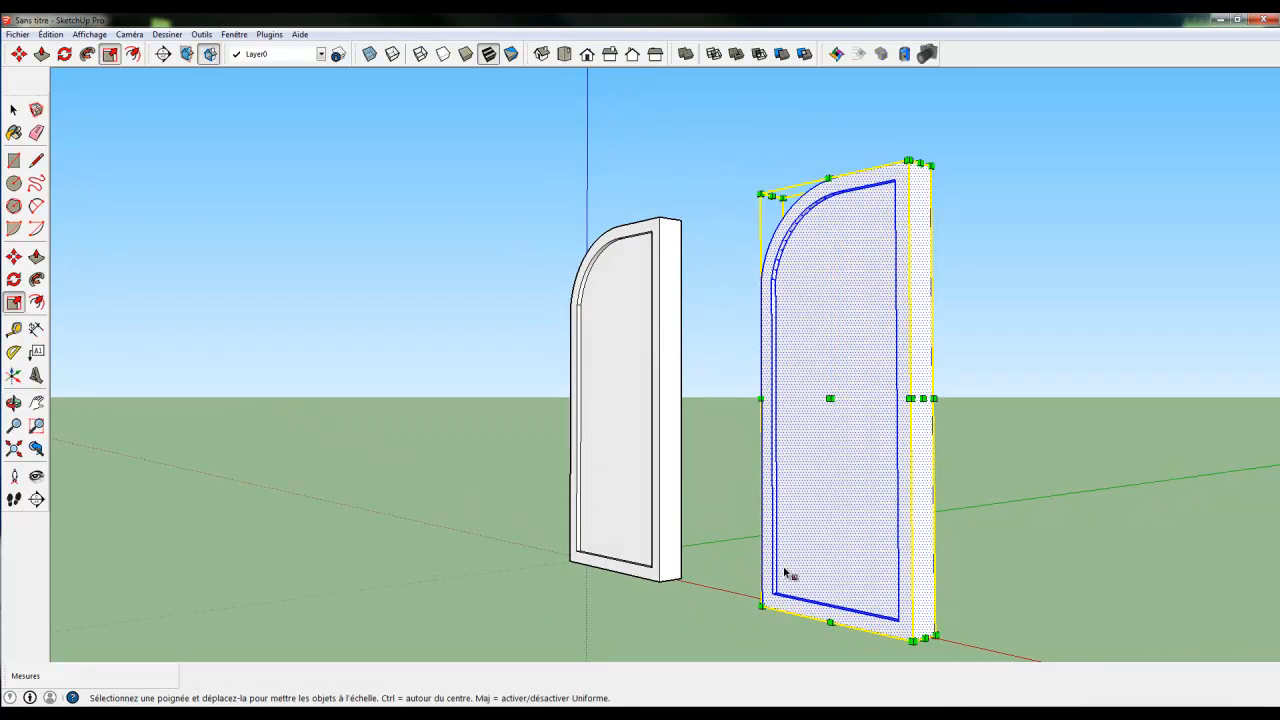
drag(924, 399, 675, 373)
middle_drag(407, 581, 457, 580)
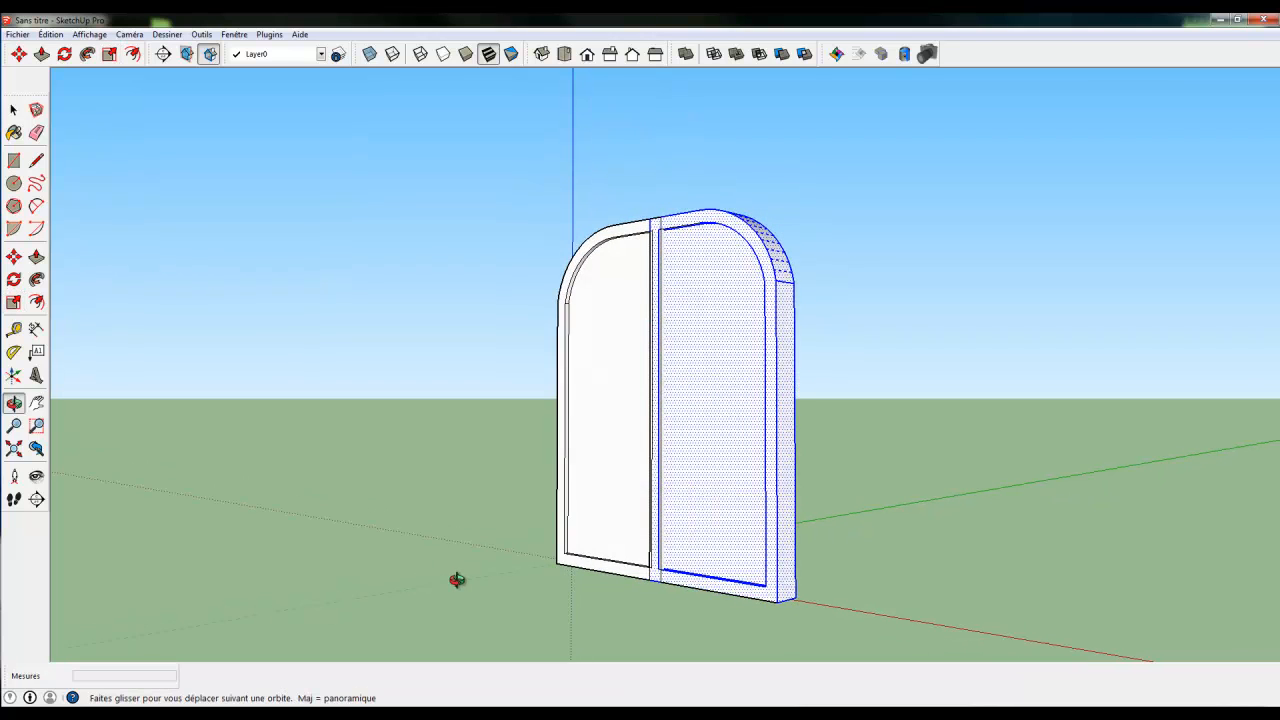
middle_drag(320, 551, 681, 597)
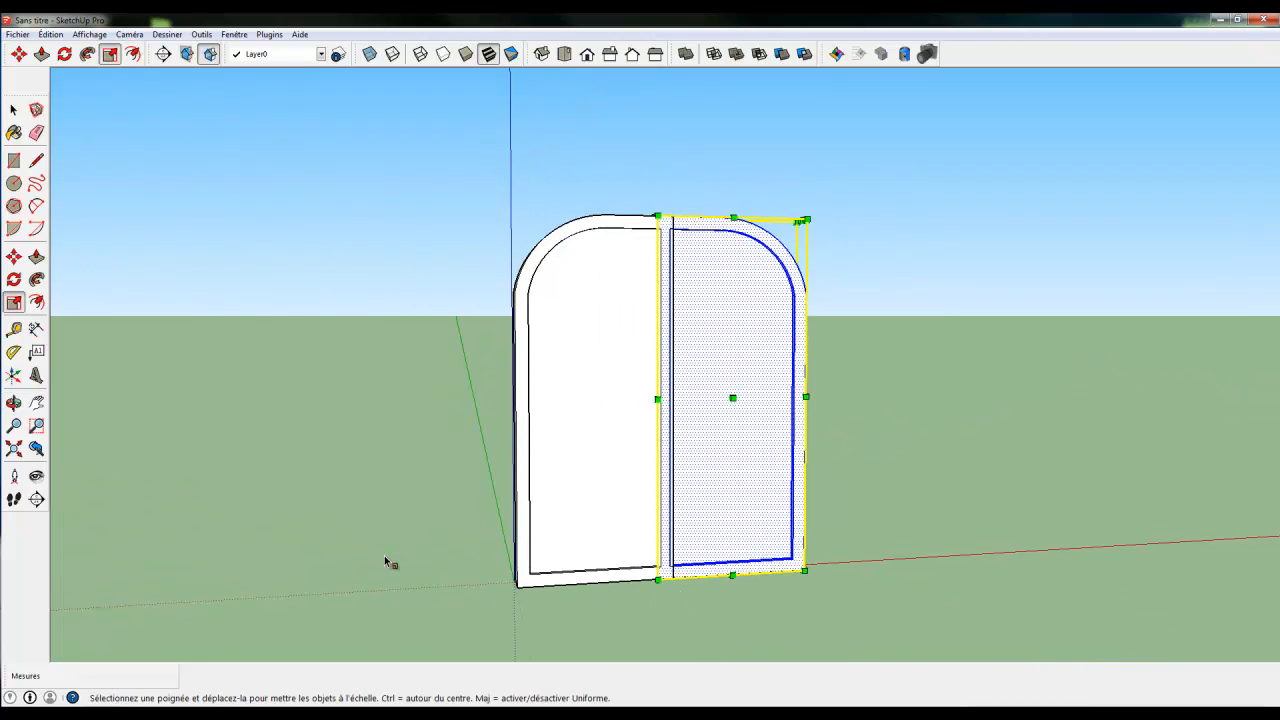
- Try to move the mirrored panel along the red axis, and undo the mirroring of the copy
click(15, 258)
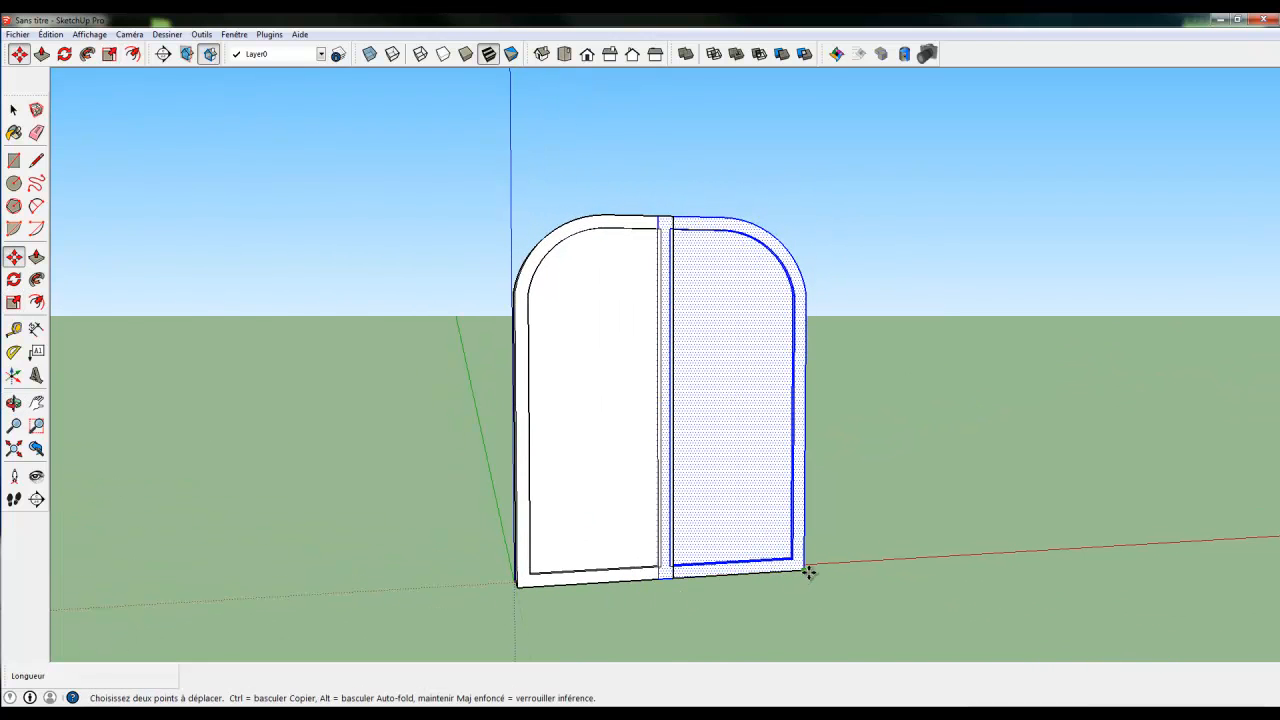
click(766, 562)
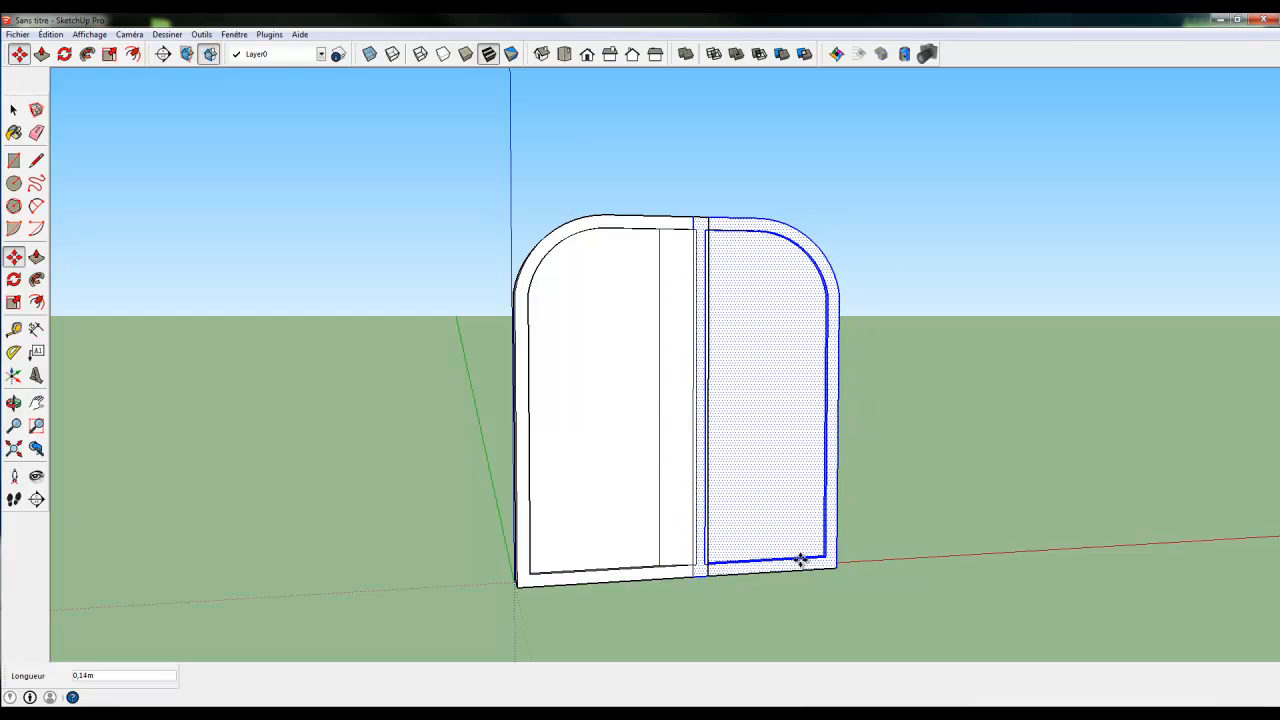
click(773, 579)
key(ctrl+z)
key(ctrl+z)
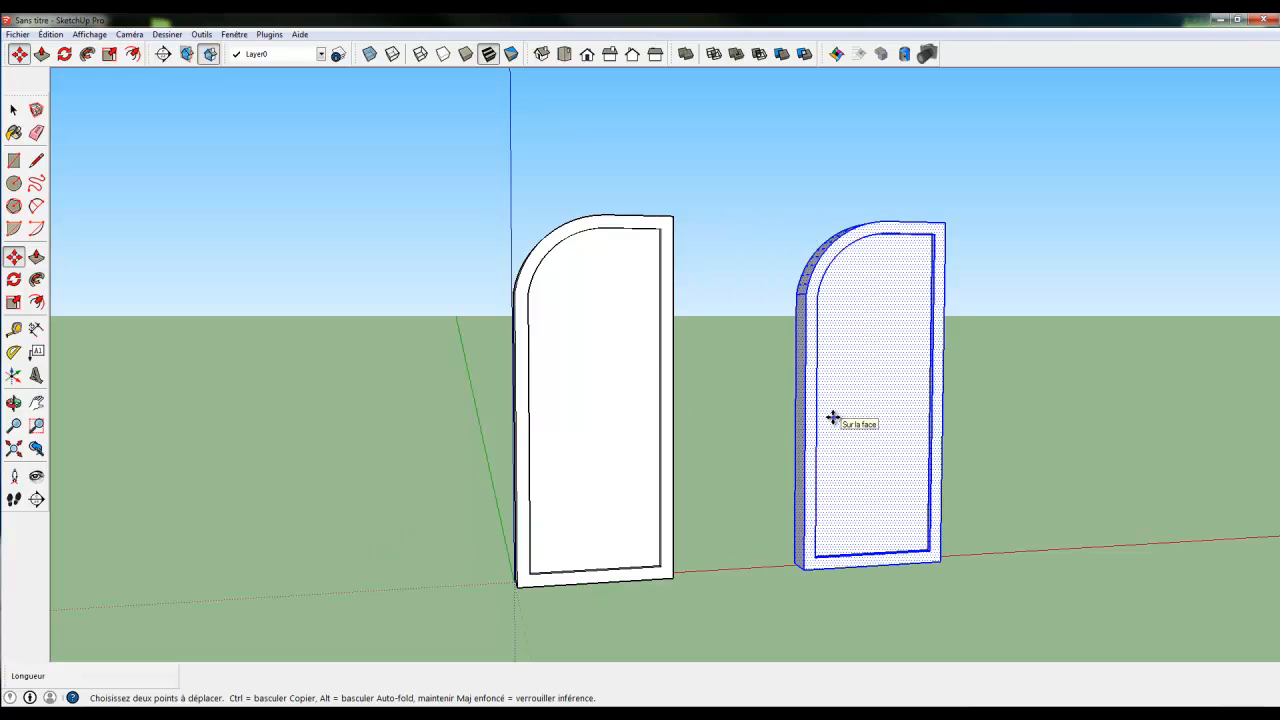
- Move the copied panel farther from the original along the red axis
click(868, 543)
click(1106, 523)
- Mirror the copied door panel along the red axis by scaling it through its far side by a factor of -1,00
mouse_move(928, 585)
middle_down()
mouse_move(731, 571)
mouse_move(810, 529)
middle_up()
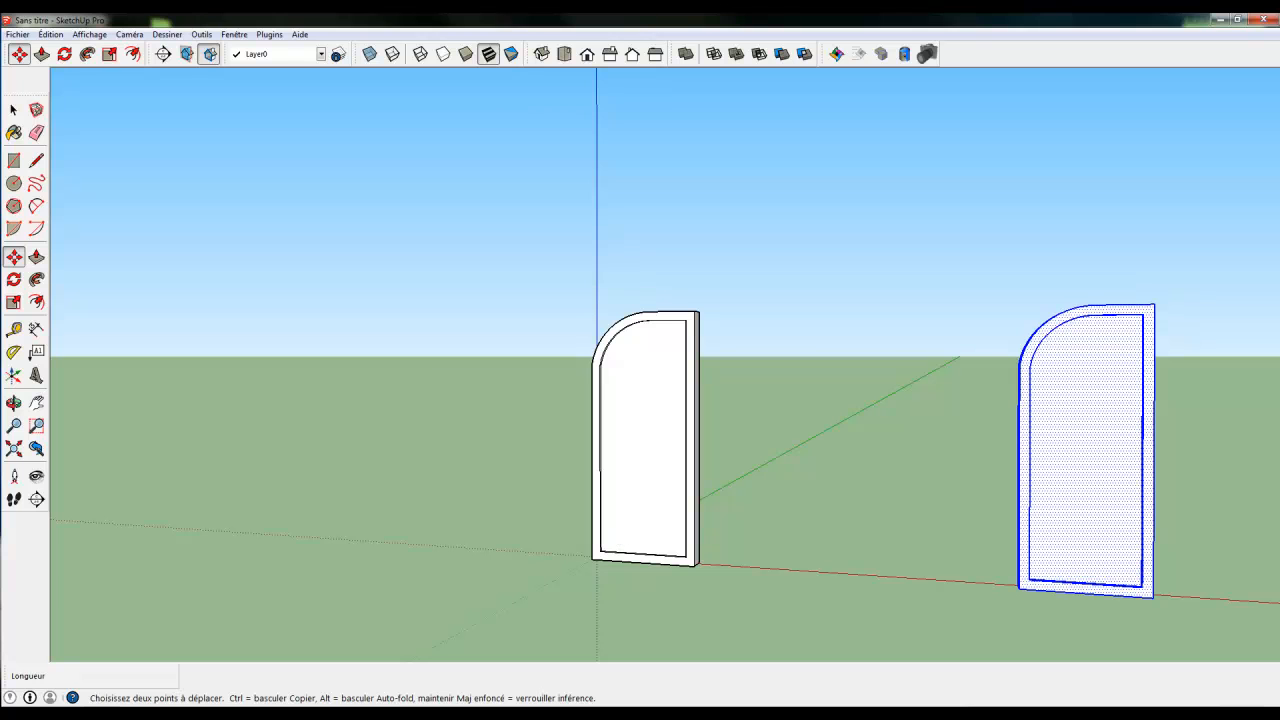
click(14, 302)
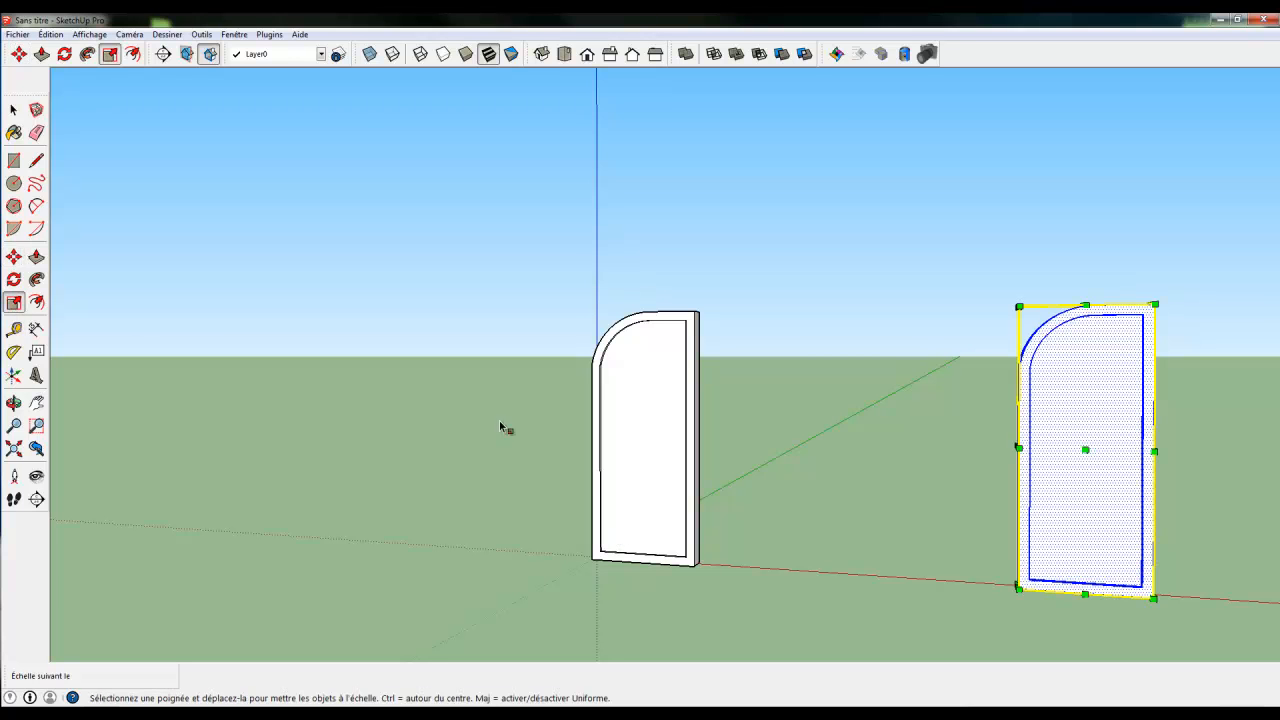
middle_drag(1187, 482, 966, 491)
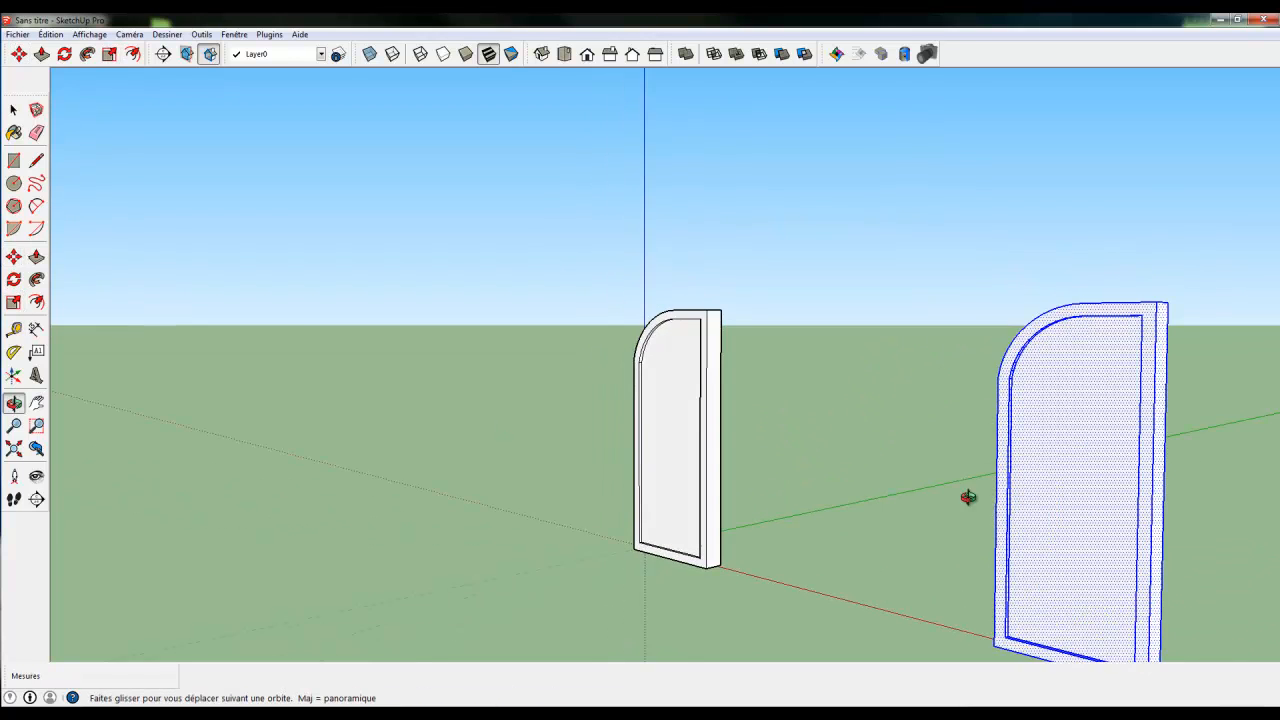
drag(1158, 494, 888, 440)
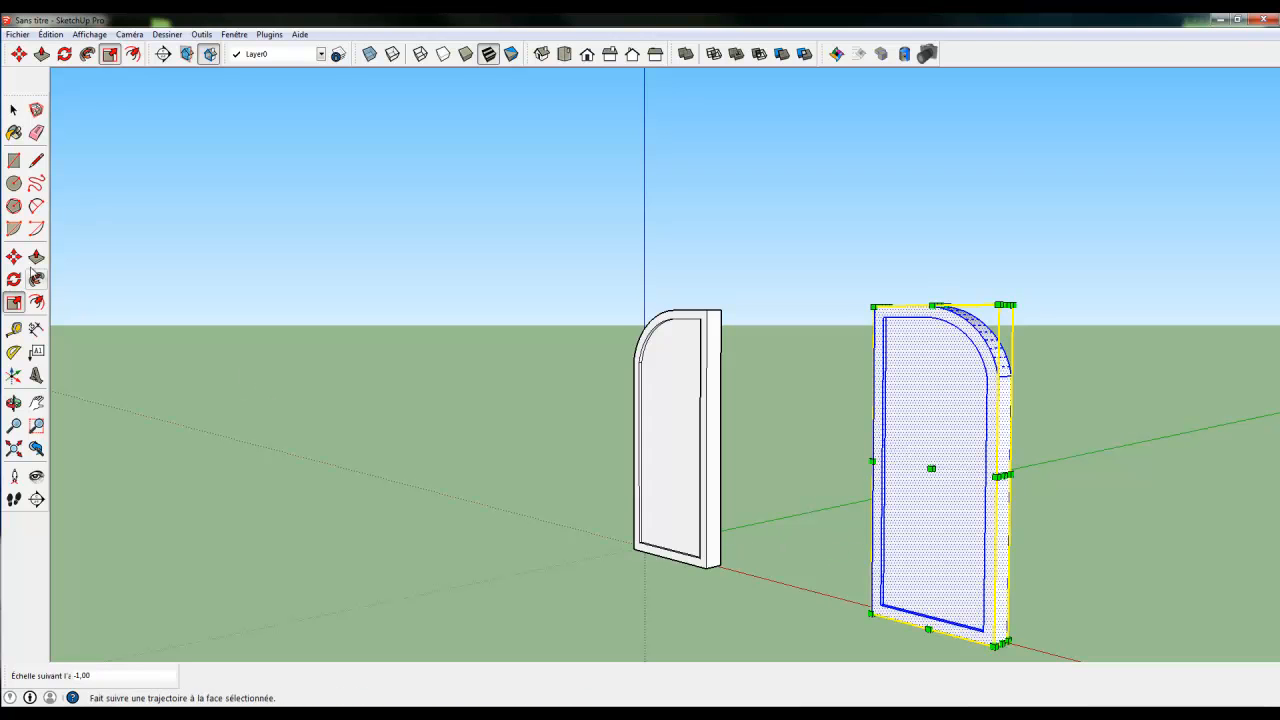
click(14, 257)
middle_drag(419, 516, 733, 517)
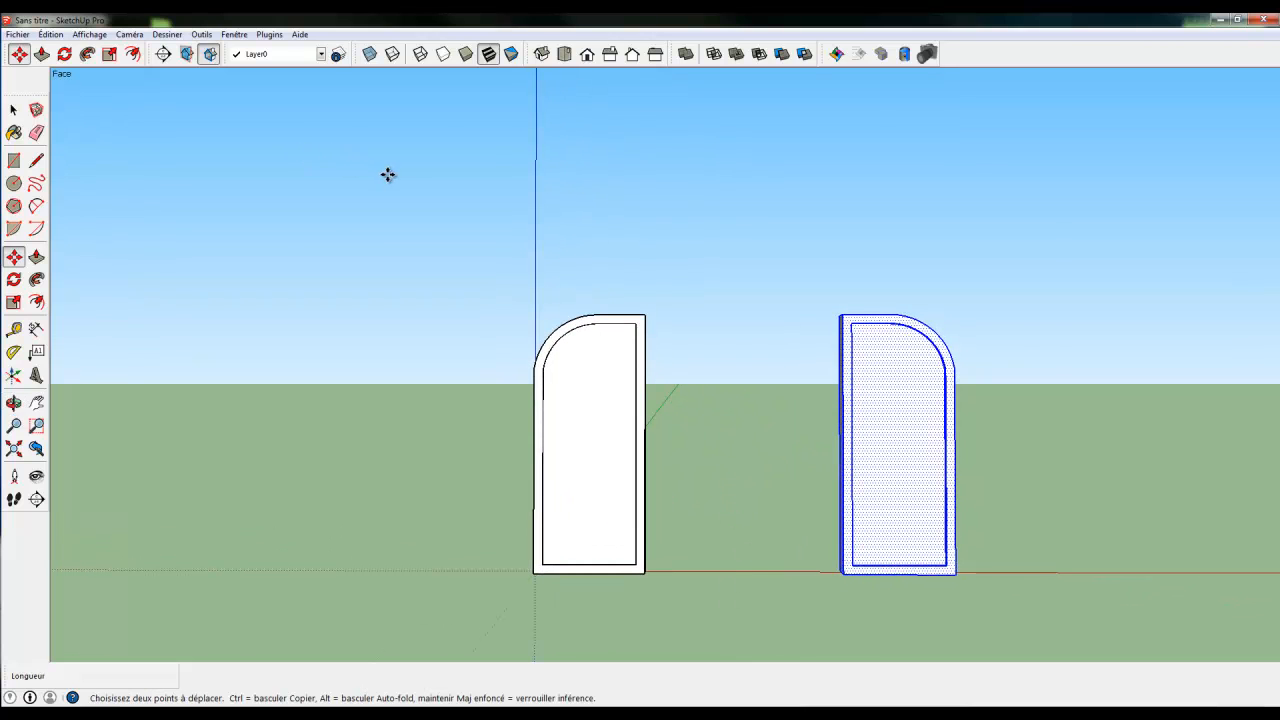
- Deselect the mirrored panel and paint the original panel's front frame with the Bois_cerisier_original material from the Bois collection
key(b)
drag(1006, 237, 1115, 200)
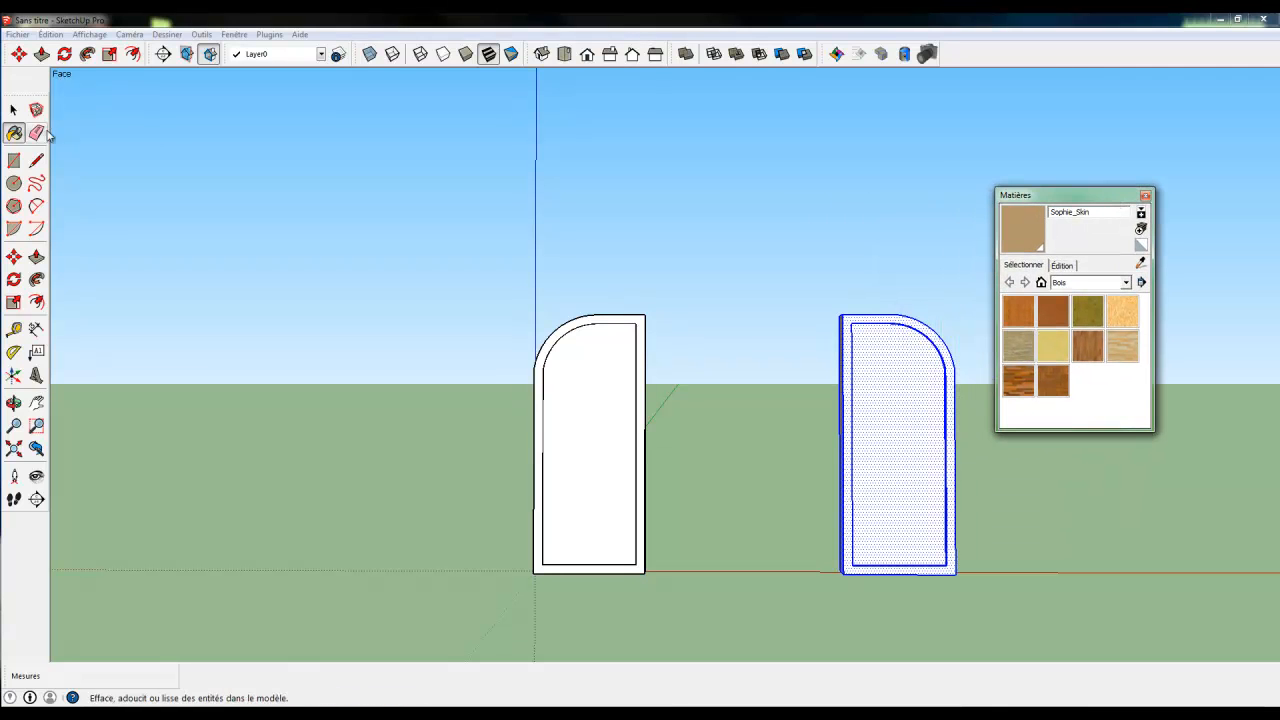
click(14, 110)
click(240, 226)
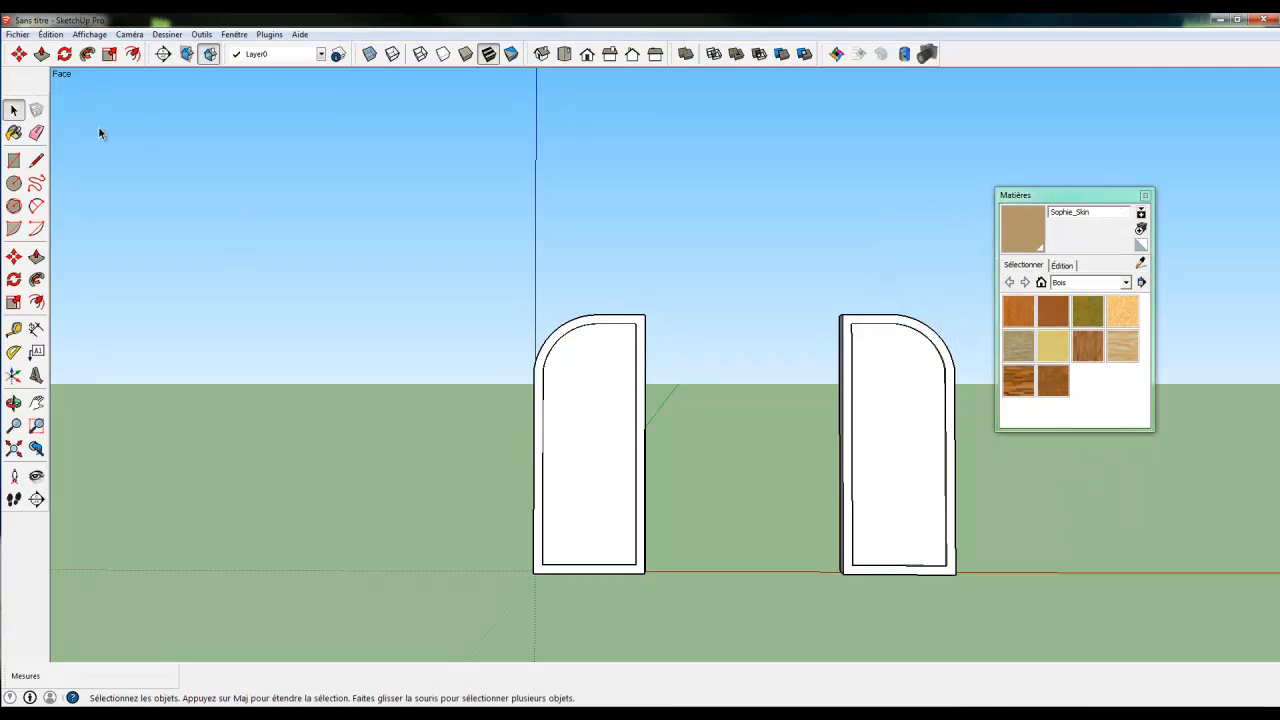
click(14, 132)
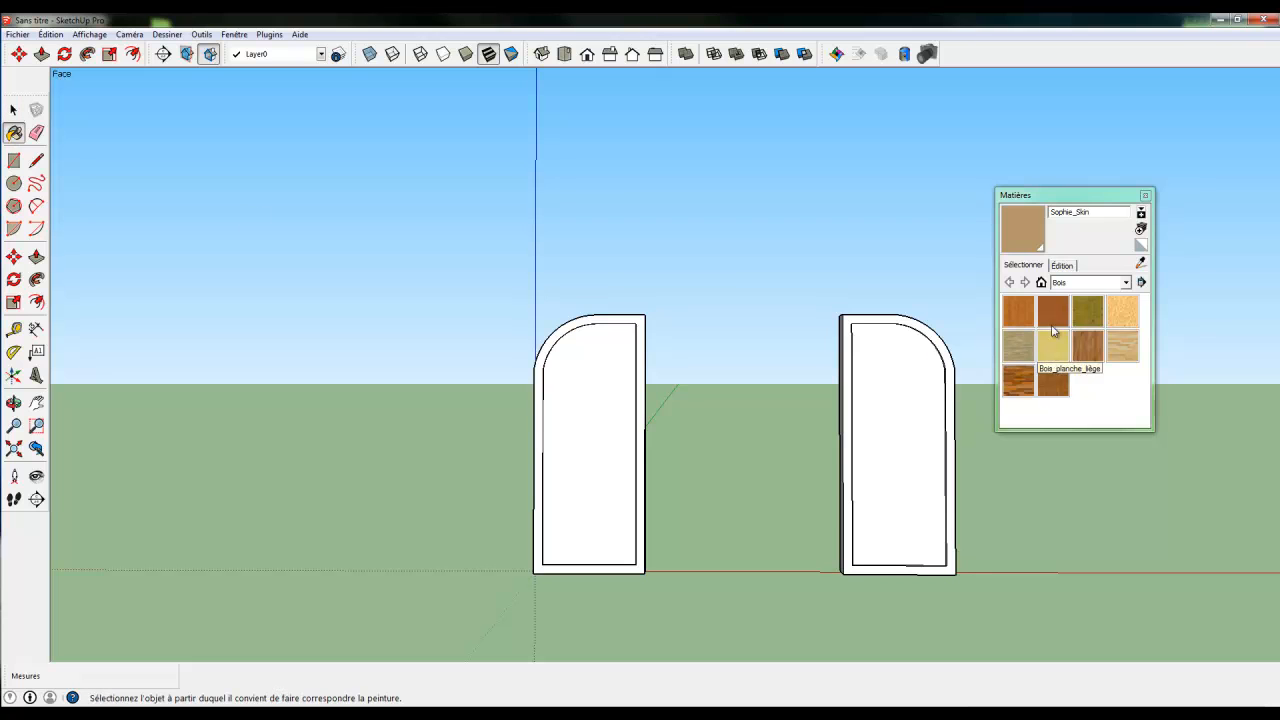
click(1056, 311)
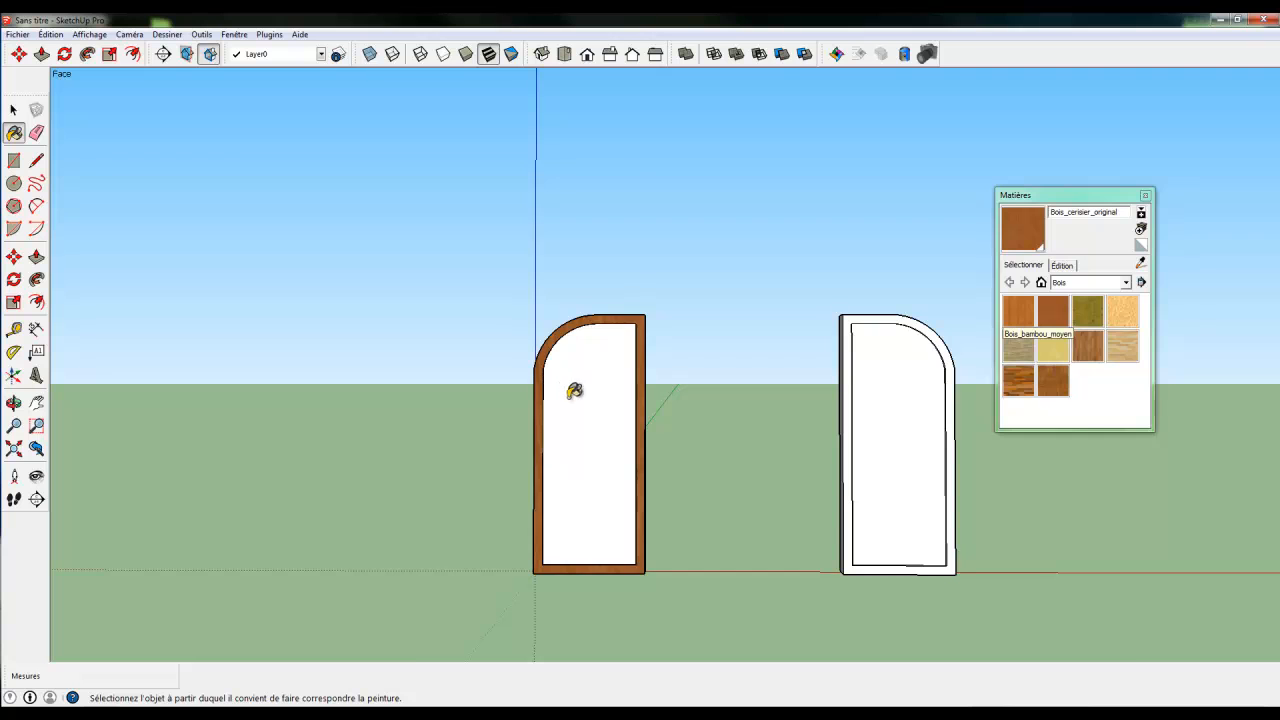
- Paint the remaining frame and edge faces of both doors with Bois_cerisier_original and their inner panels with Bois_bambou_moyen
scroll(571, 386, up, 5)
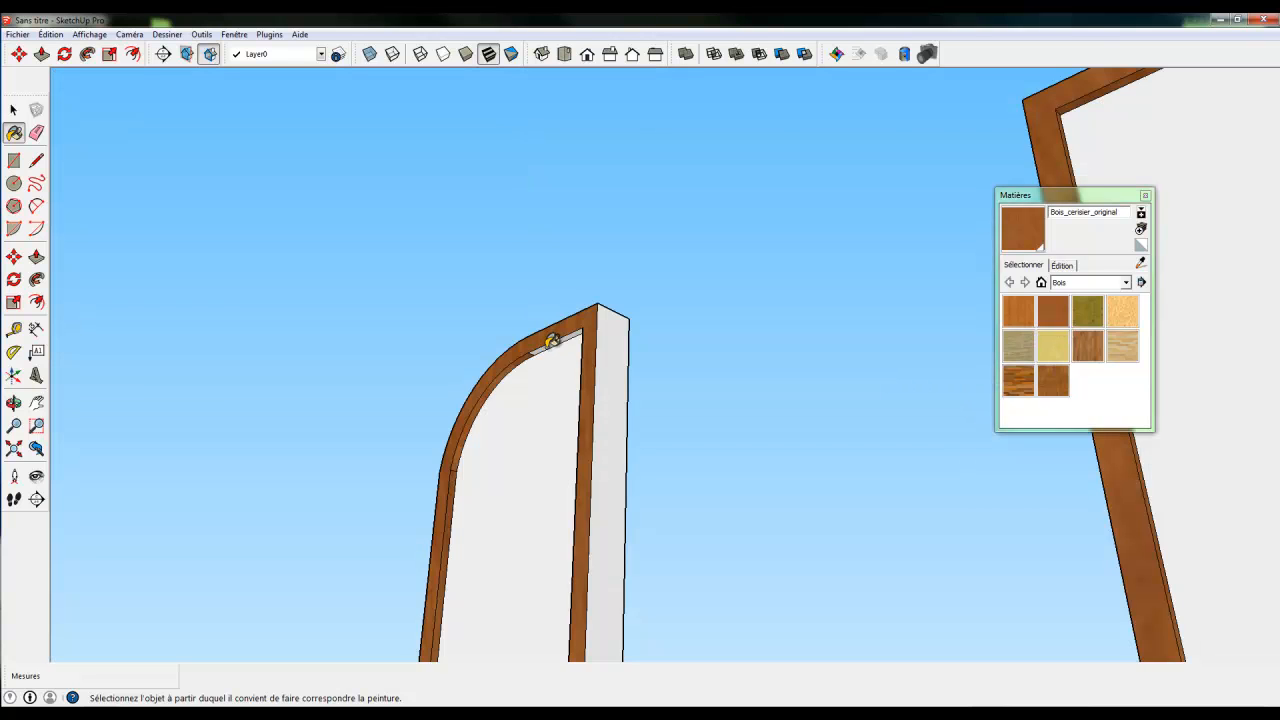
click(552, 342)
click(607, 346)
key(o)
mouse_move(763, 449)
mouse_down()
mouse_move(657, 415)
mouse_move(674, 409)
mouse_move(686, 436)
mouse_move(703, 420)
mouse_move(851, 514)
mouse_move(1091, 534)
mouse_move(1226, 524)
mouse_move(1066, 509)
mouse_up()
key(b)
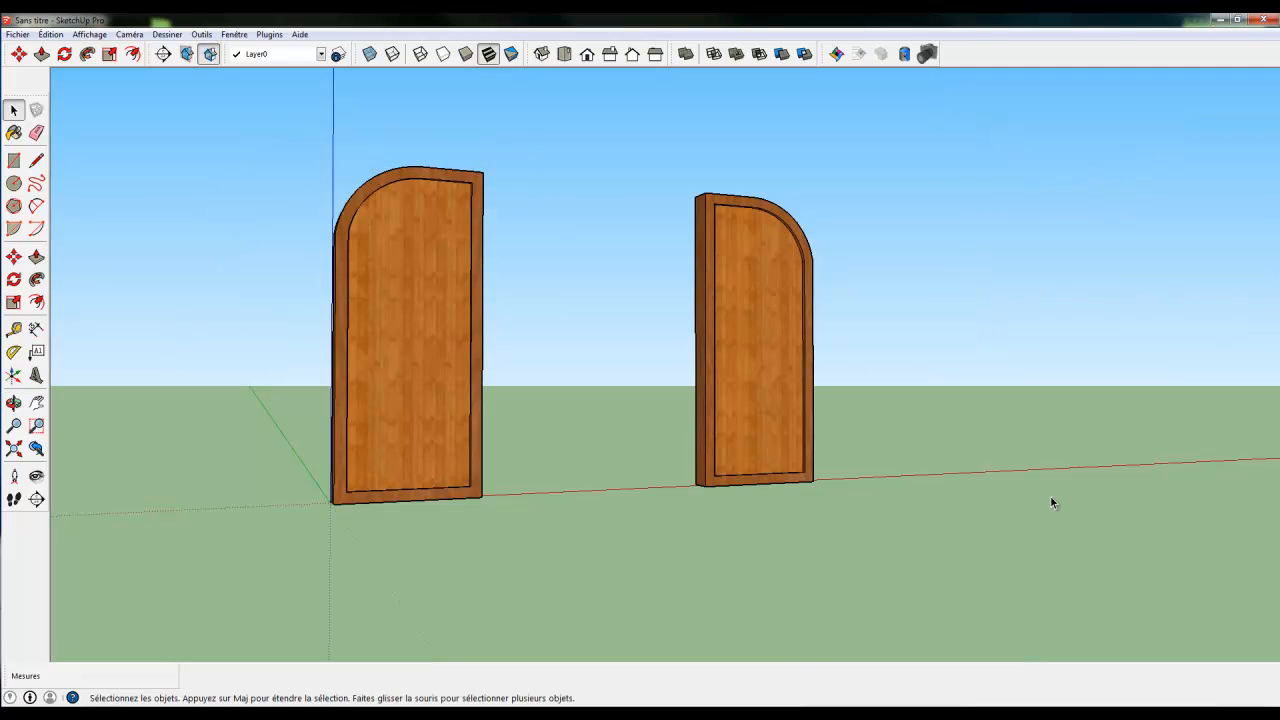
- Select the whole left door panel and make it a component named Porte_Gauche
middle_drag(631, 290, 566, 410)
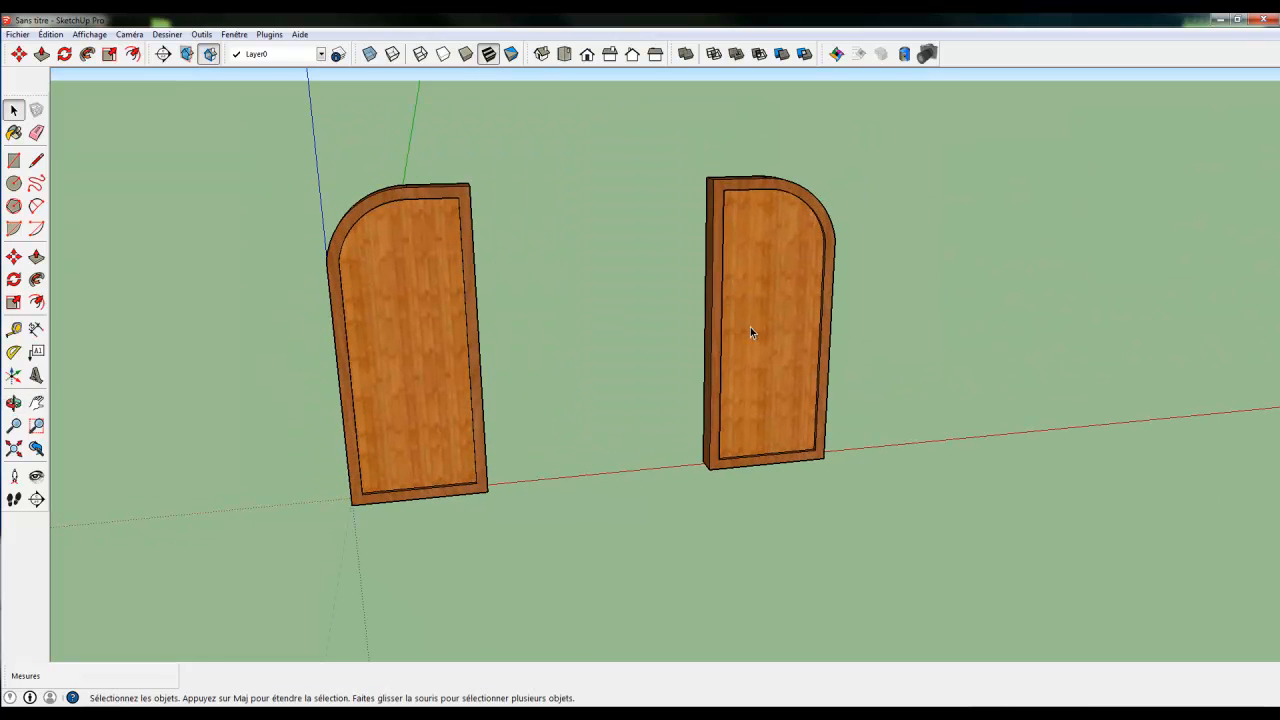
drag(236, 147, 566, 568)
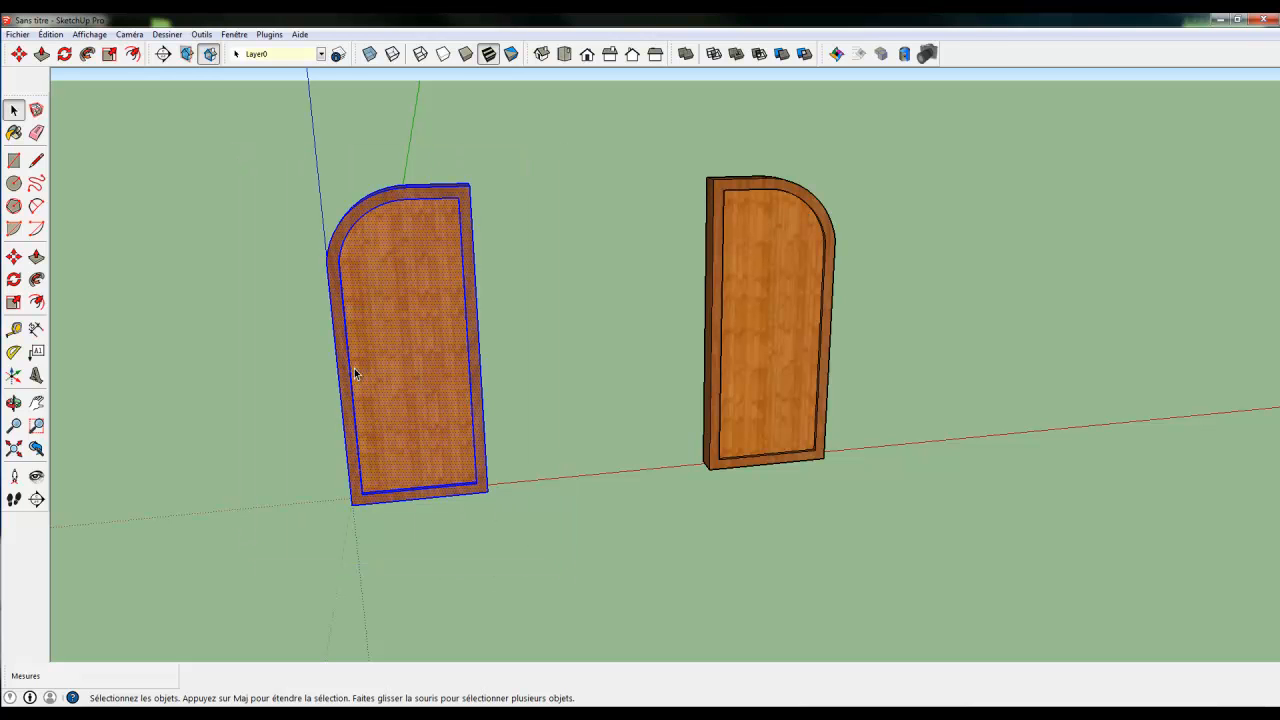
click(36, 110)
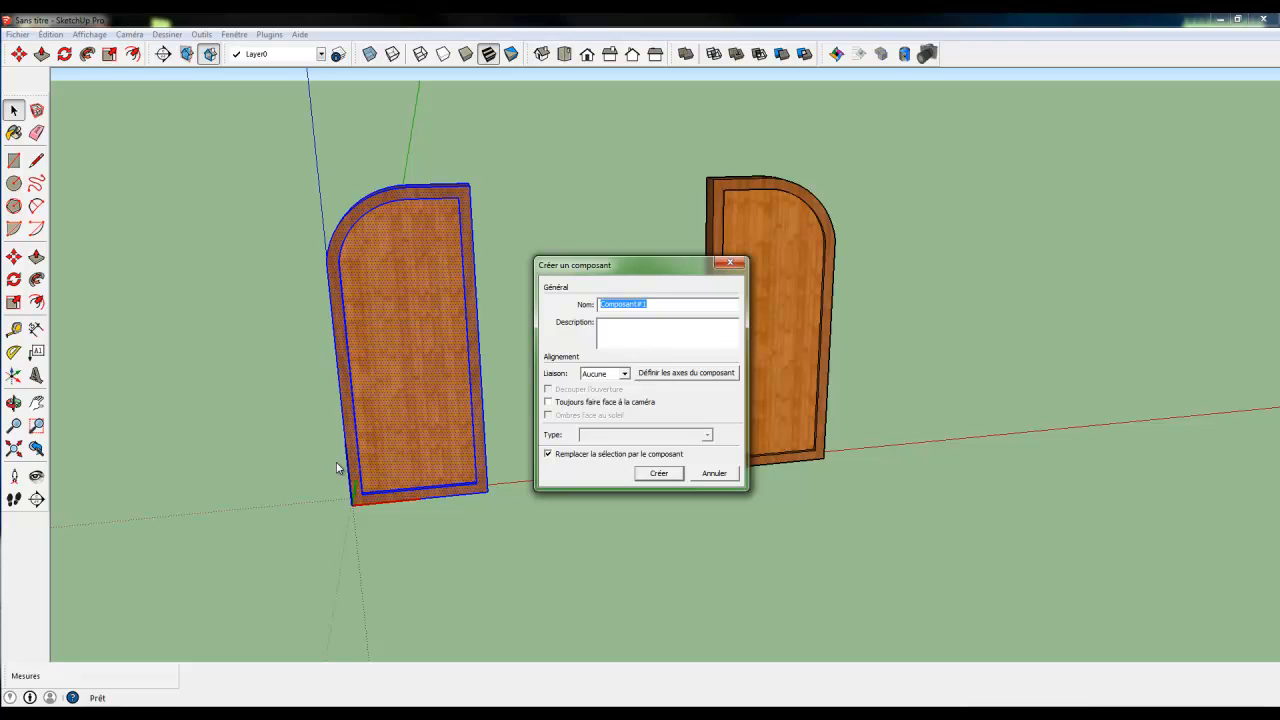
text(Porte_Gauche)
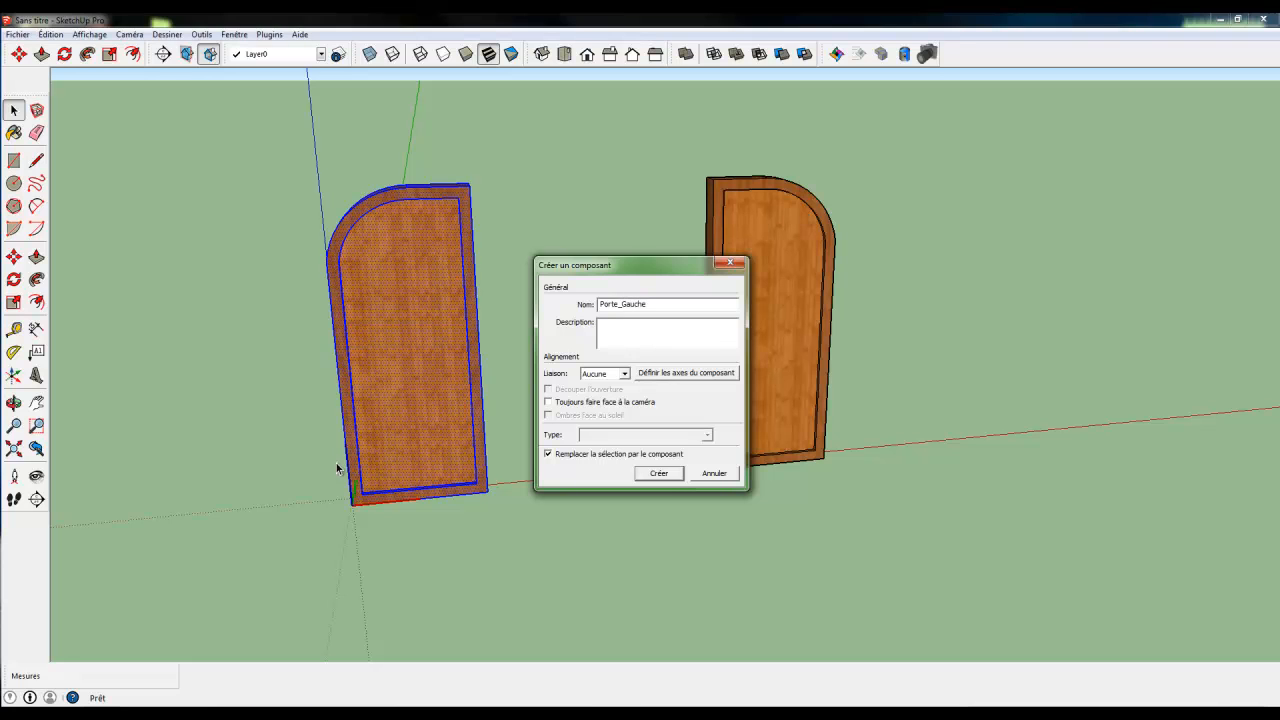
key(Return)
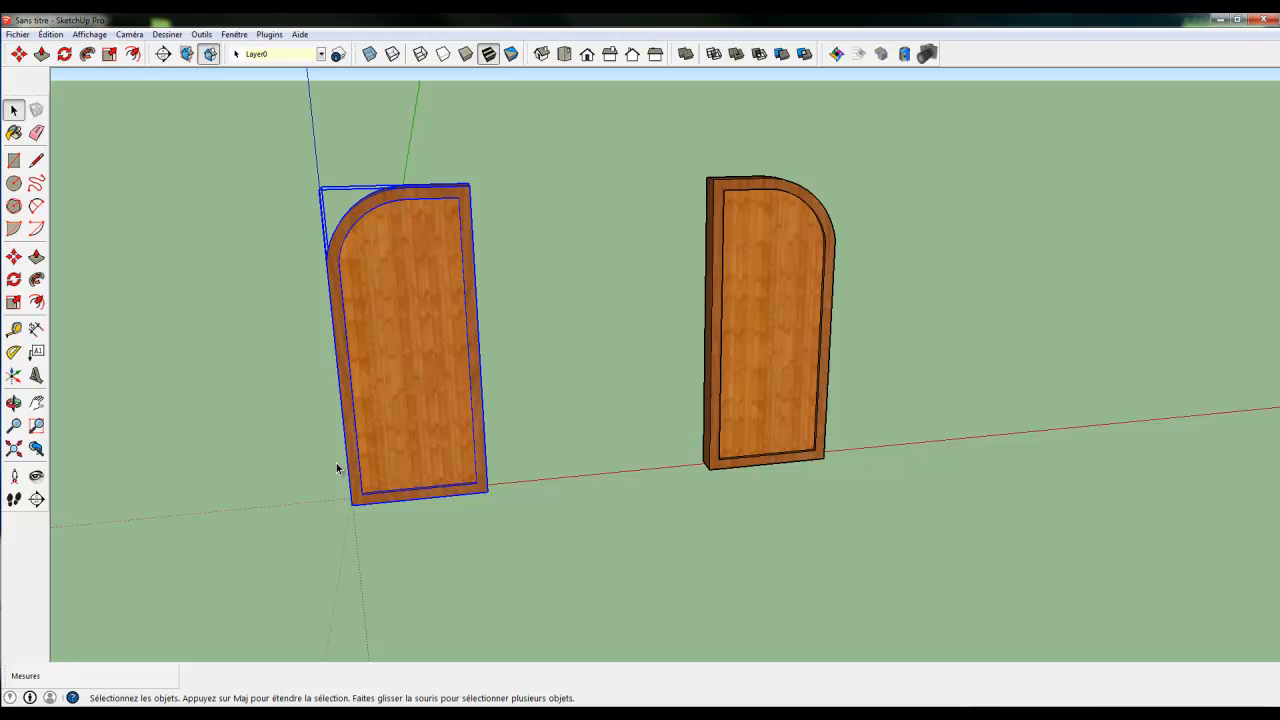
- Select the whole right door panel and make it a component named Porte-Droite
drag(627, 133, 965, 589)
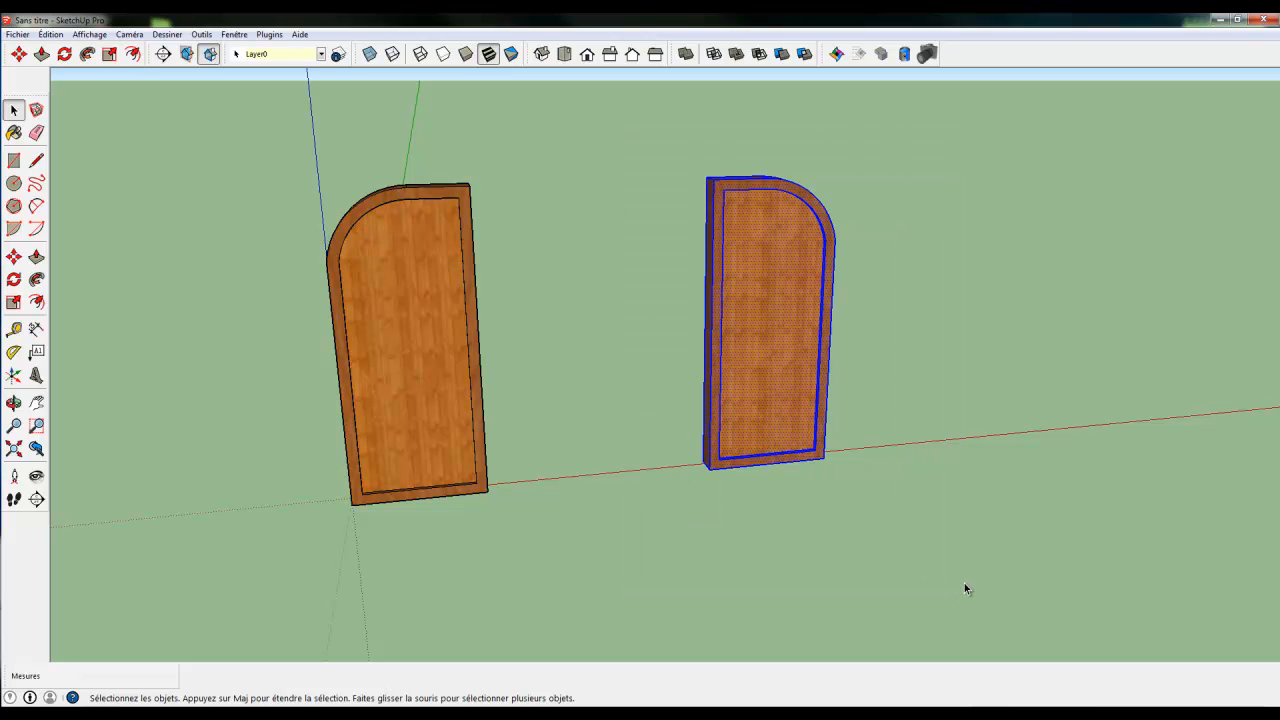
click(36, 110)
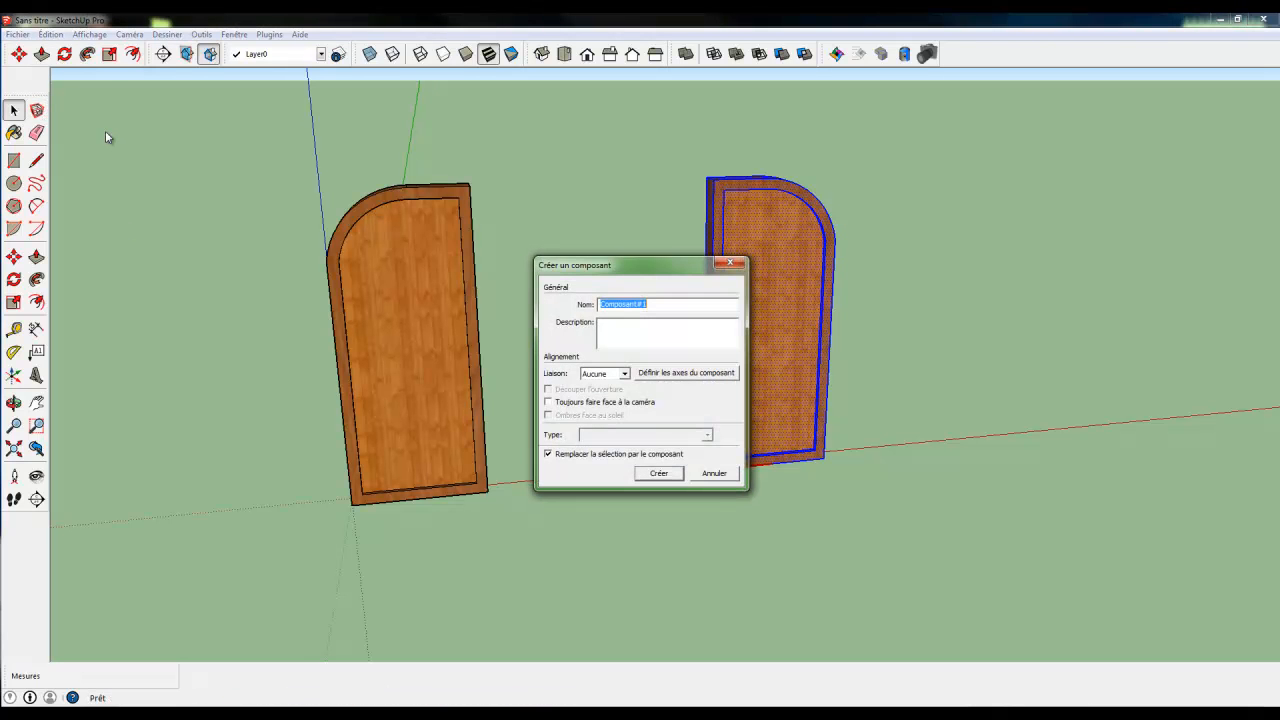
text(Po)
text(rte-Droite)
key(Return)
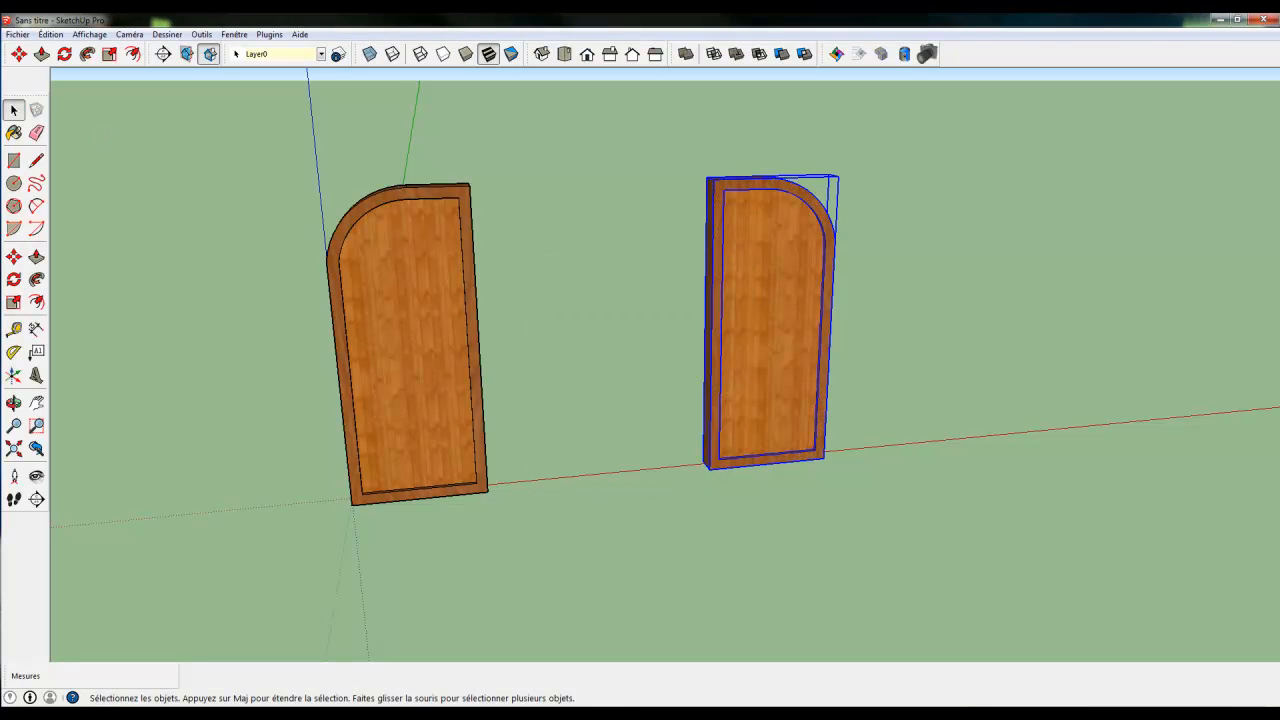
- Move the right door about 1,05 m along the red axis beside the left one, adjust the gap by about 0,01 m, and deselect it
click(14, 258)
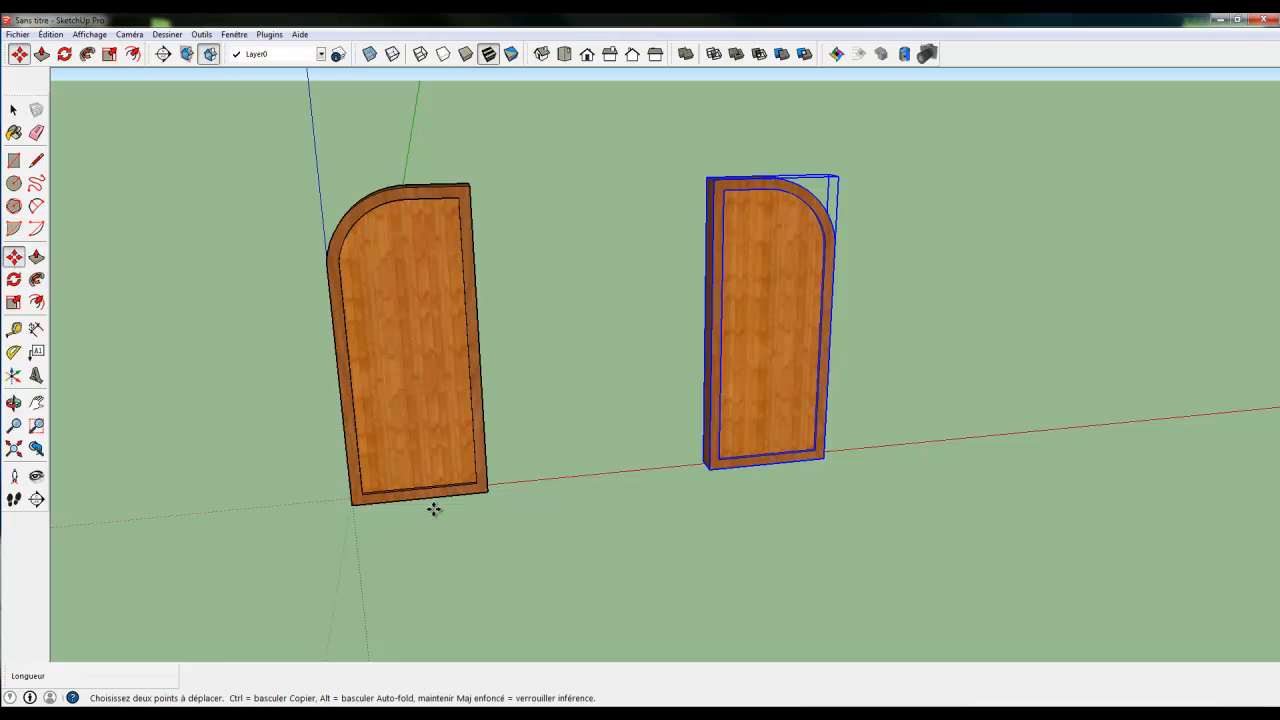
drag(752, 464, 540, 486)
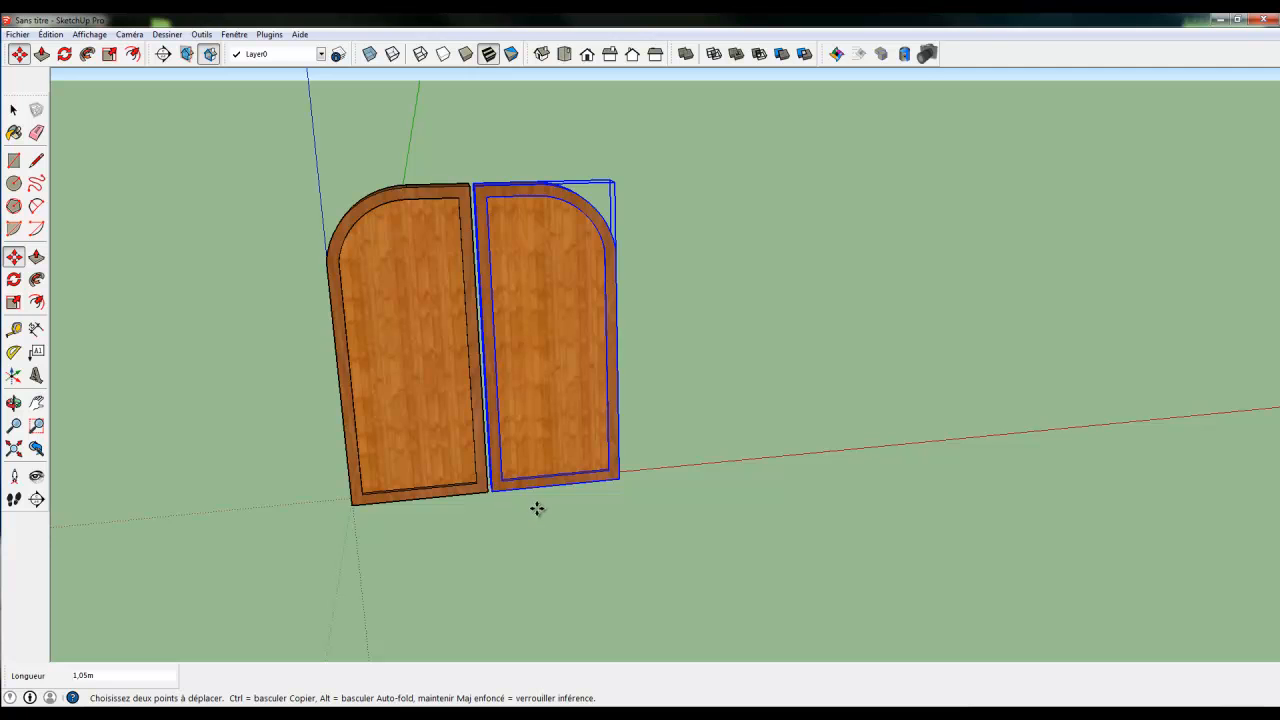
scroll(537, 508, up, 4)
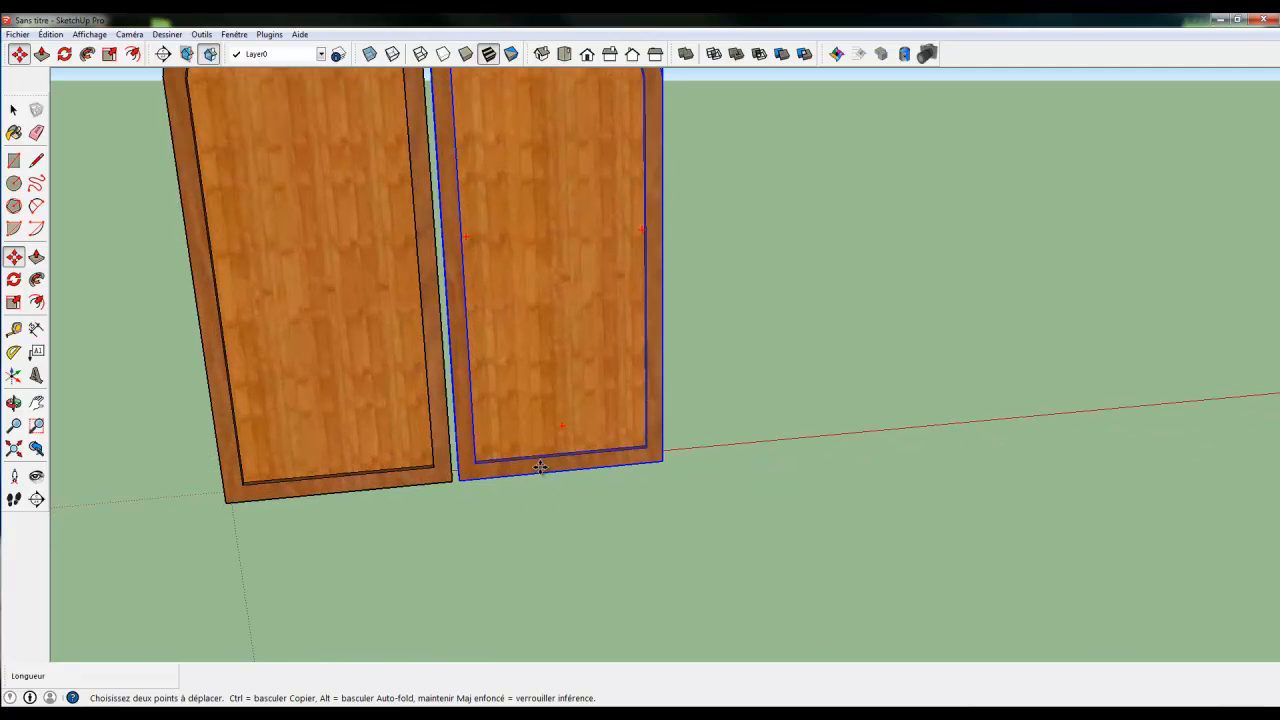
click(540, 467)
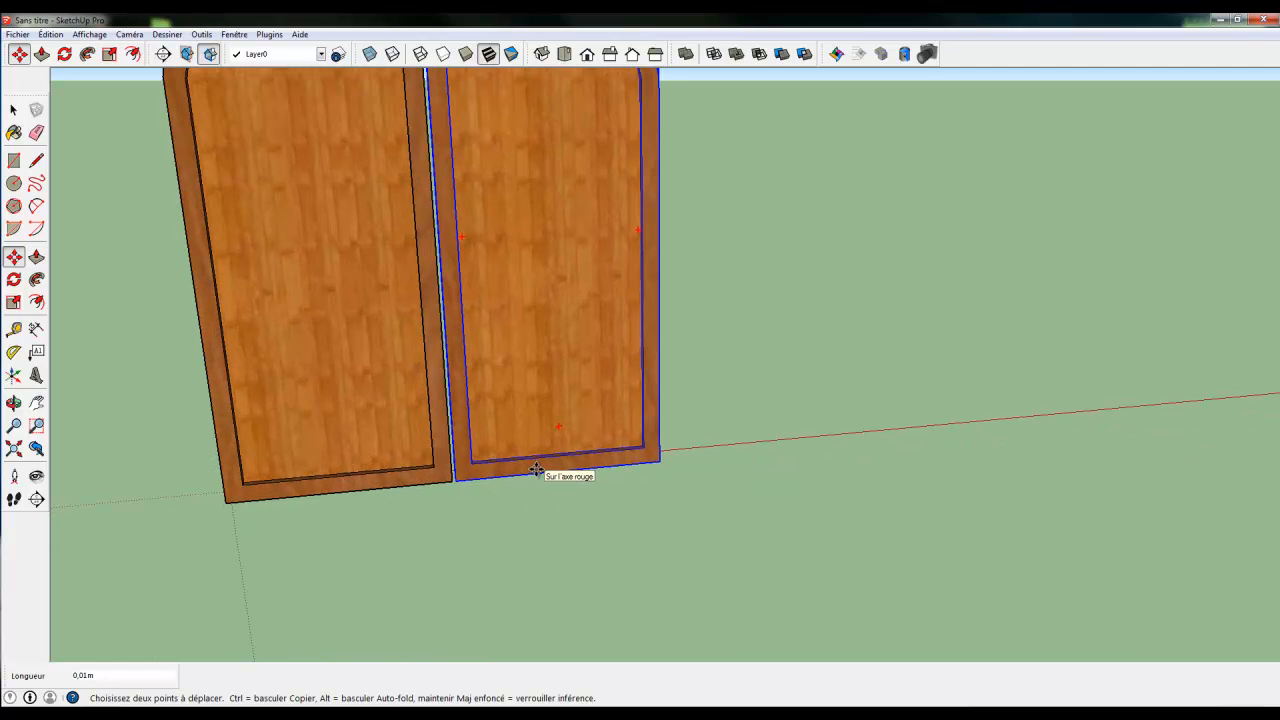
click(536, 470)
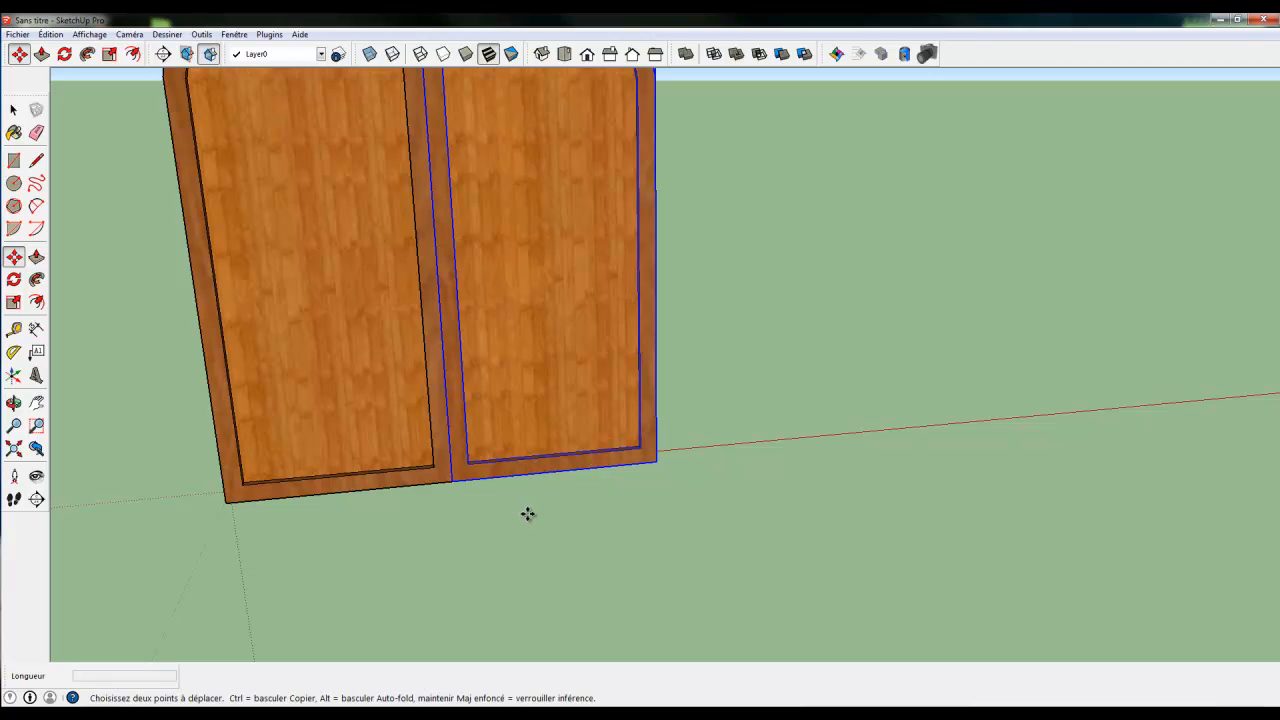
scroll(527, 514, down, 5)
click(526, 514)
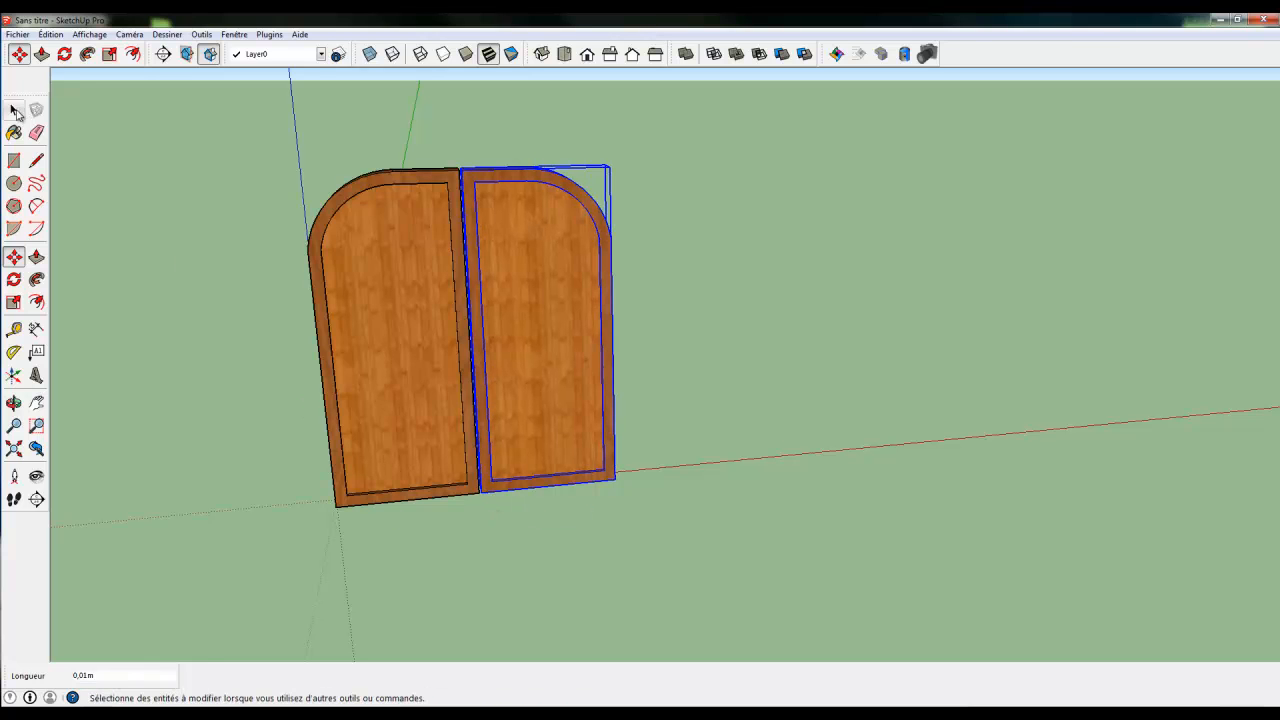
click(13, 111)
click(113, 201)
scroll(132, 206, down, 2)
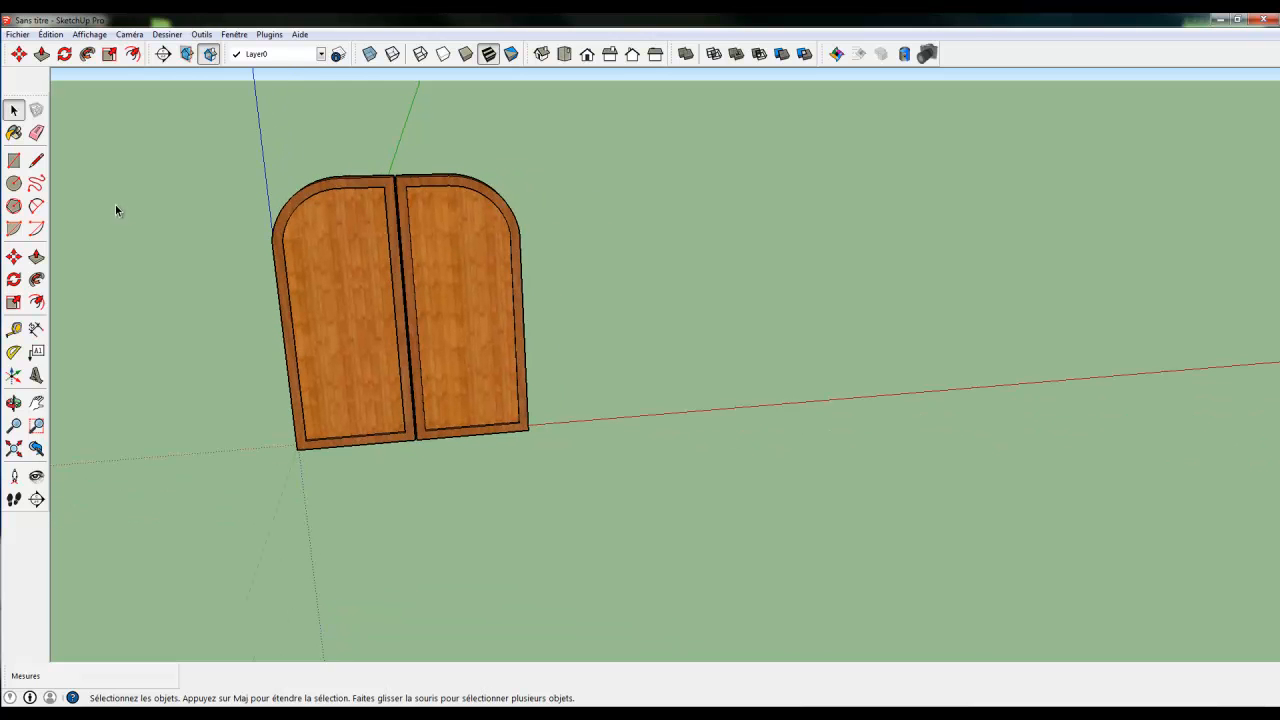
- Show the double door from the front and start a 3D model export to the Door folder on the Desktop
click(587, 55)
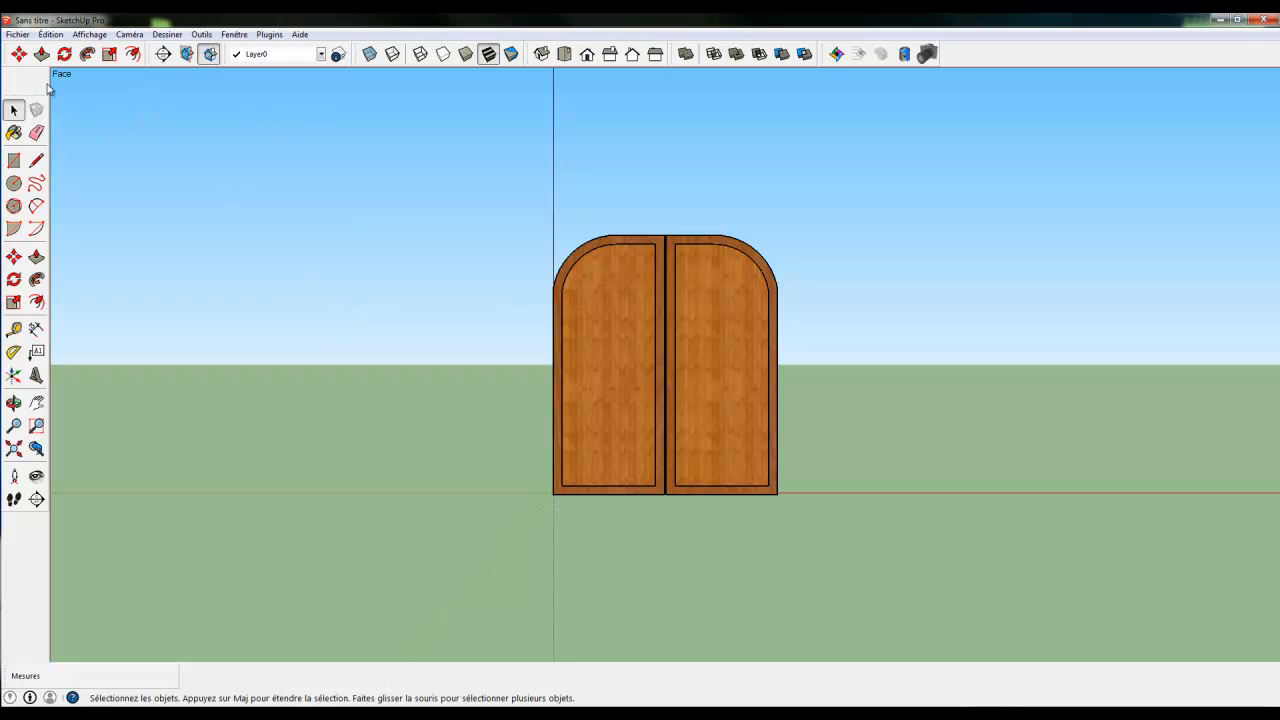
click(18, 35)
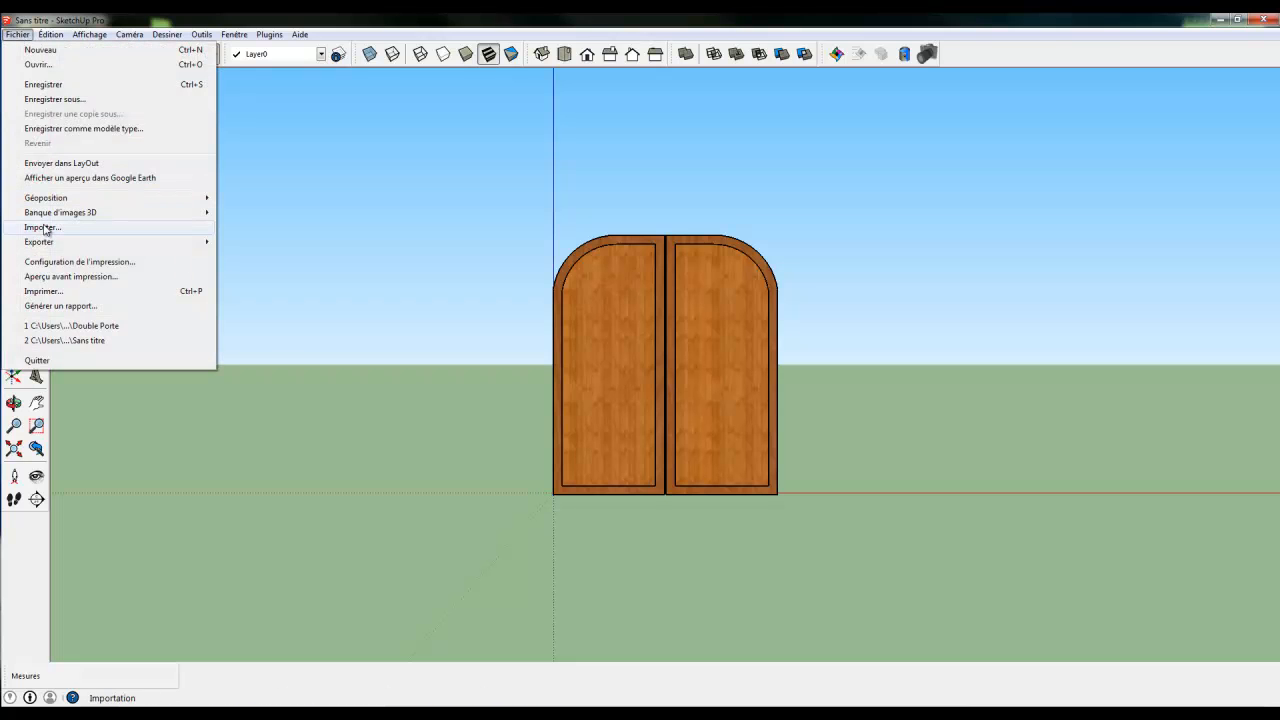
mouse_move(45, 246)
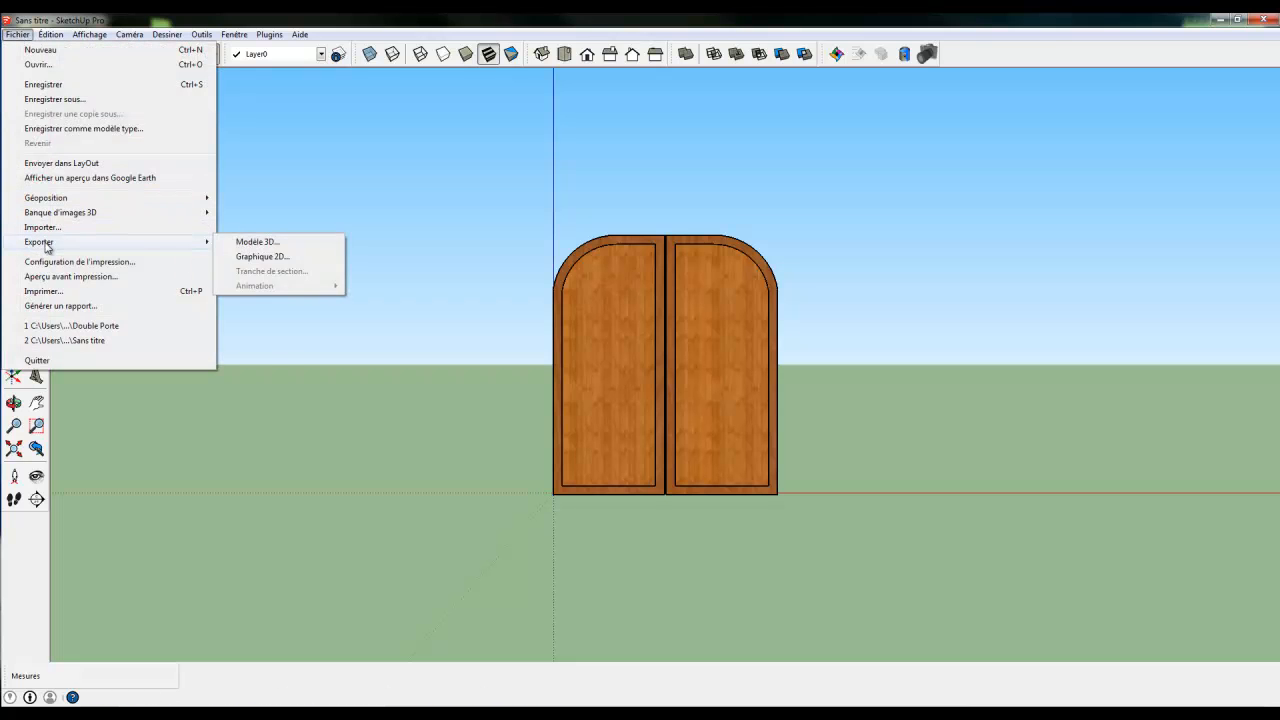
click(268, 248)
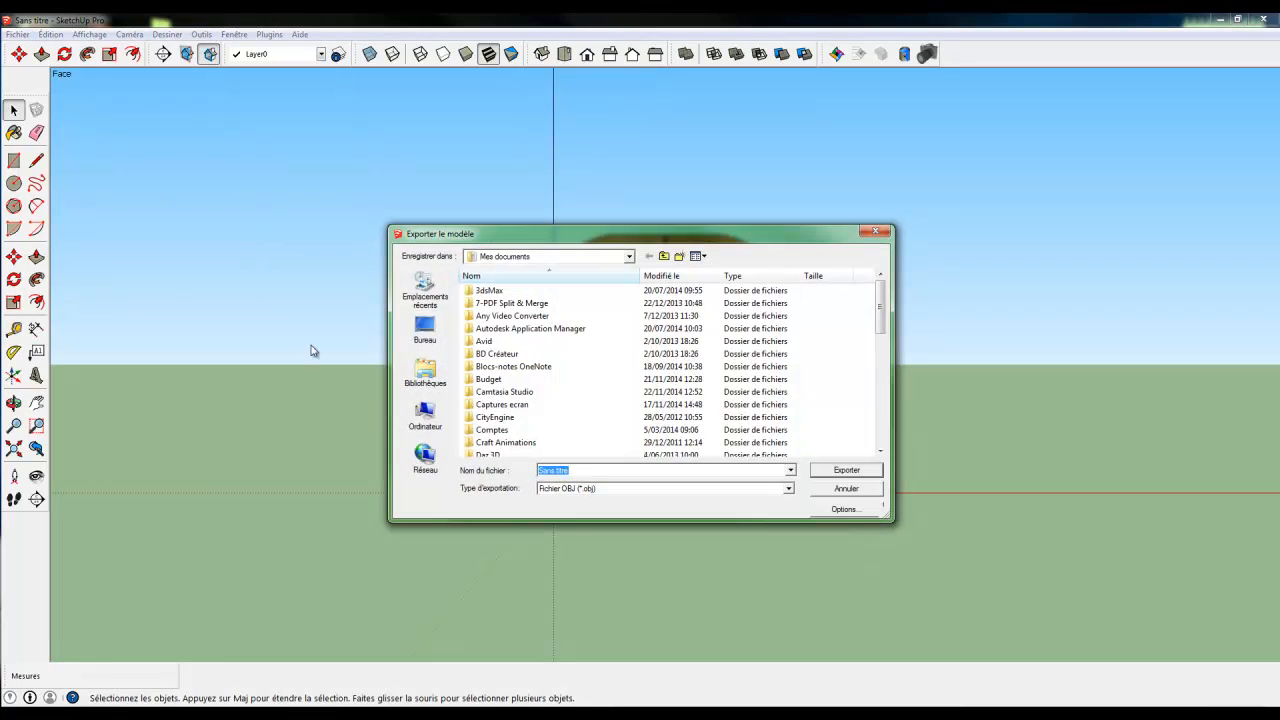
click(424, 330)
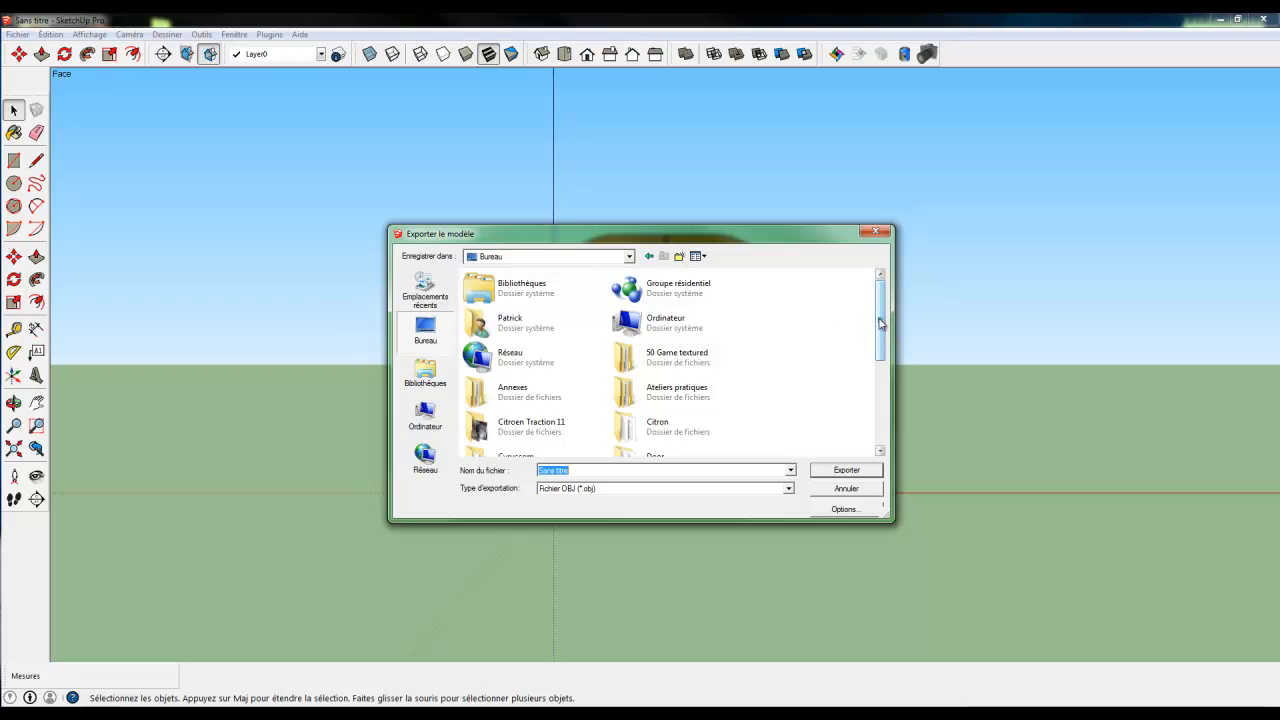
drag(881, 322, 876, 365)
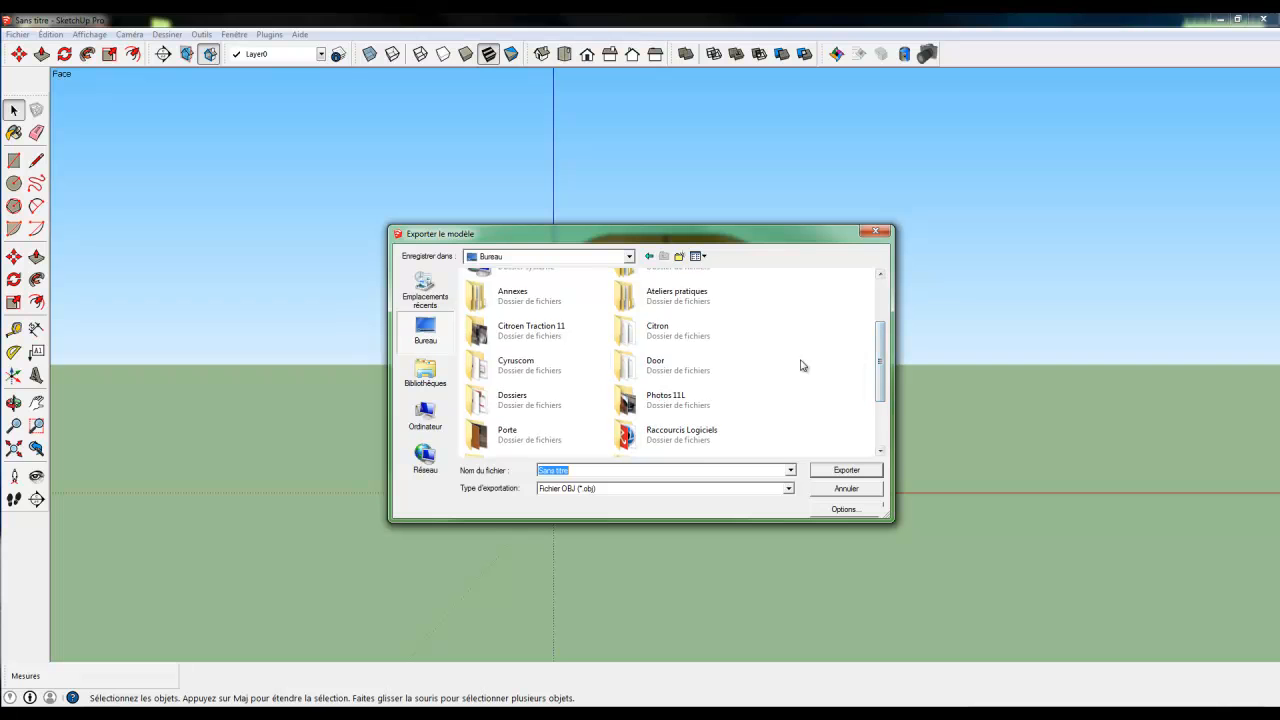
double_click(634, 372)
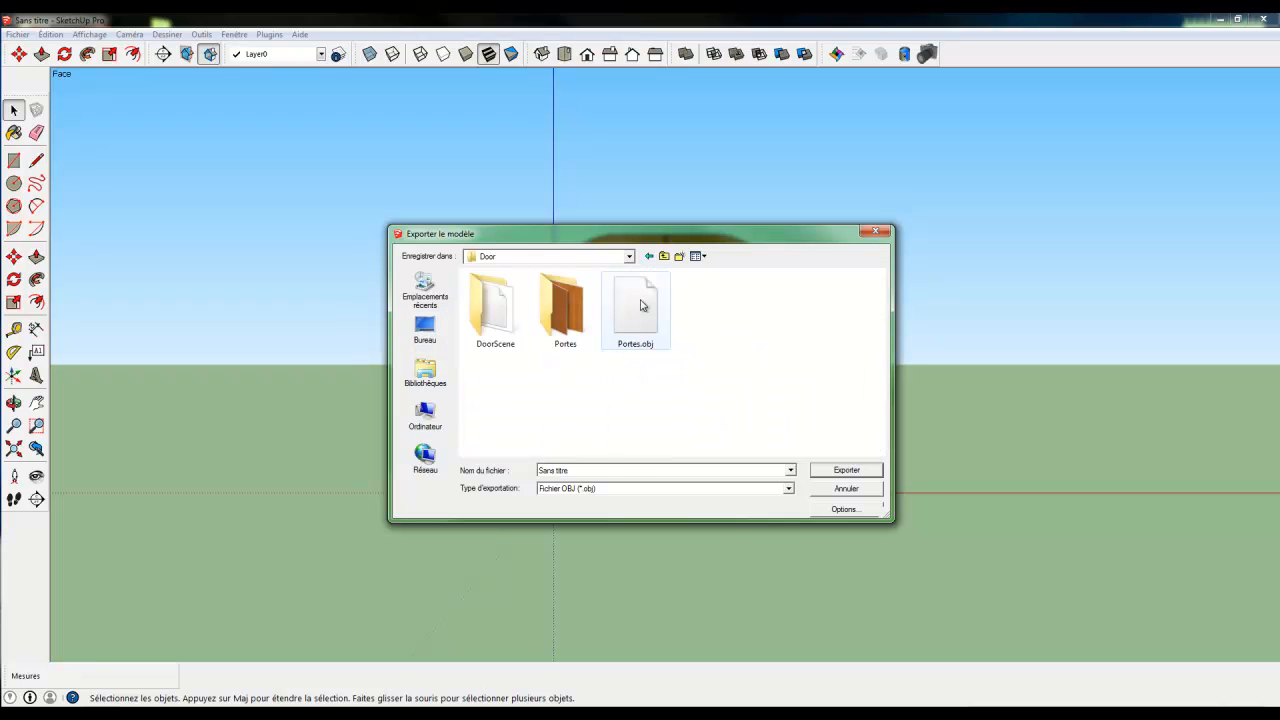
- Name the export file Portes1 and export the door model in OBJ format
click(635, 310)
click(566, 469)
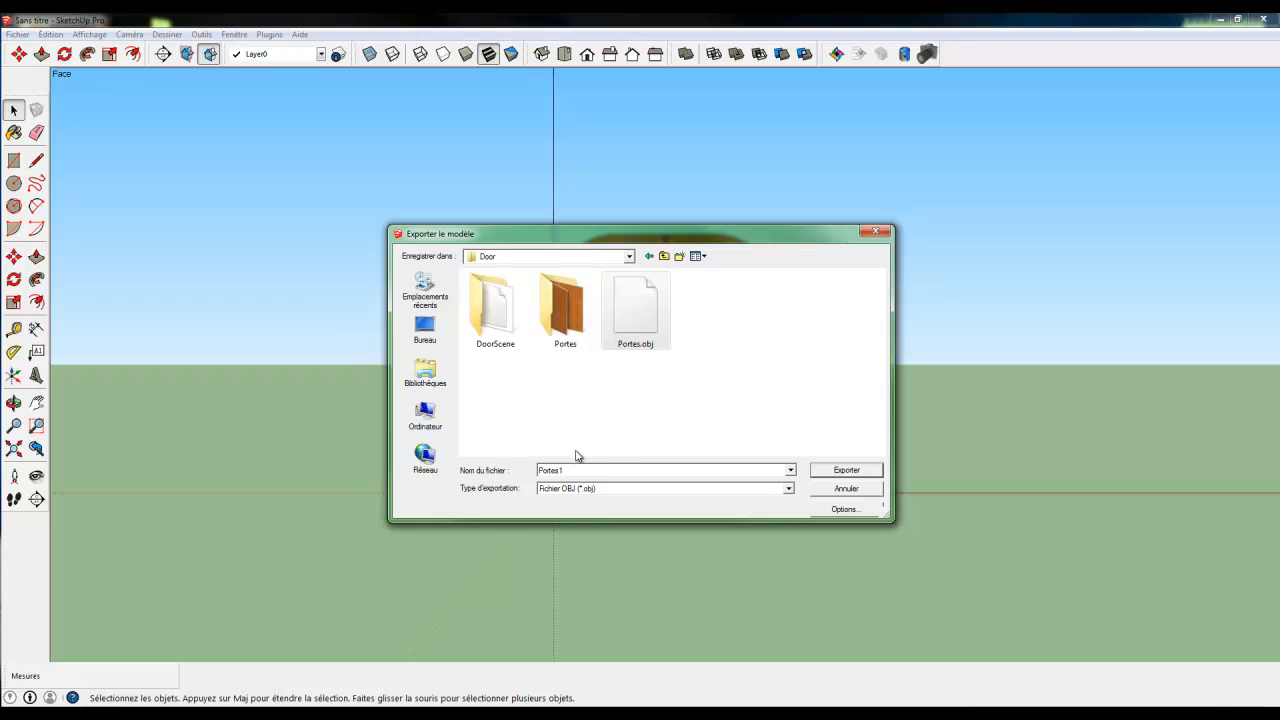
click(853, 471)
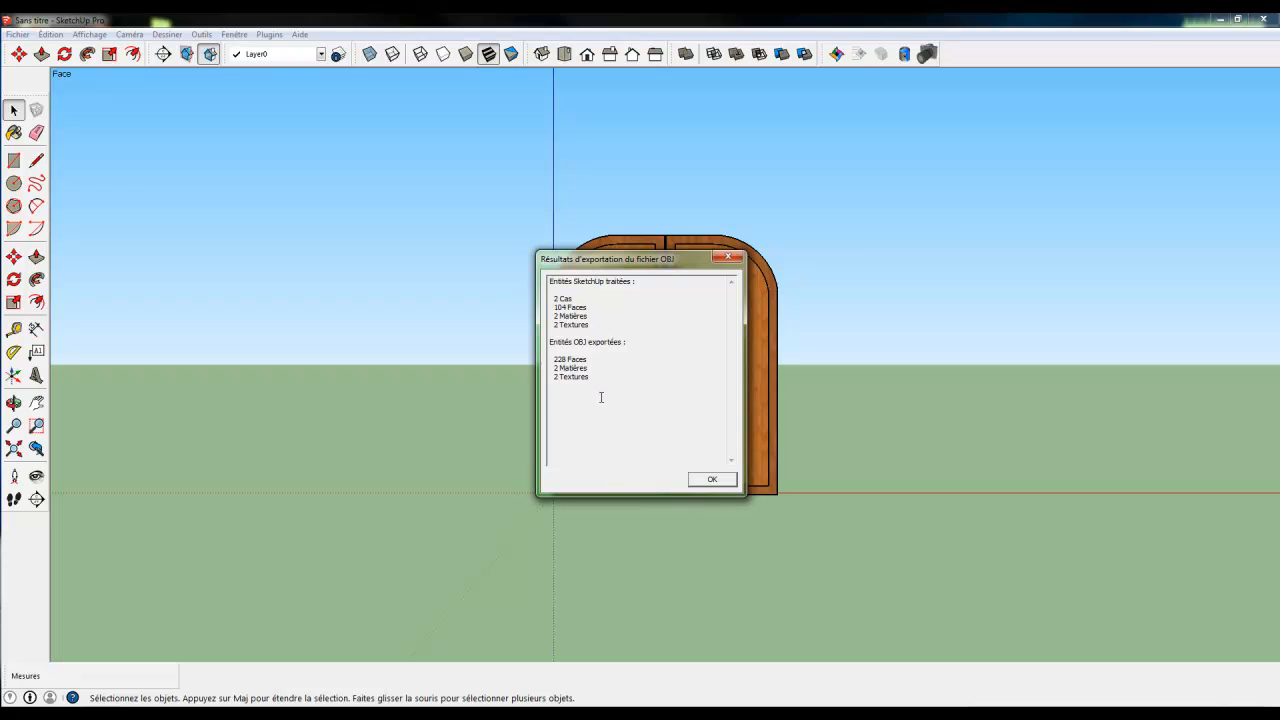
- Dismiss the OBJ export results and minimize SketchUp
click(703, 485)
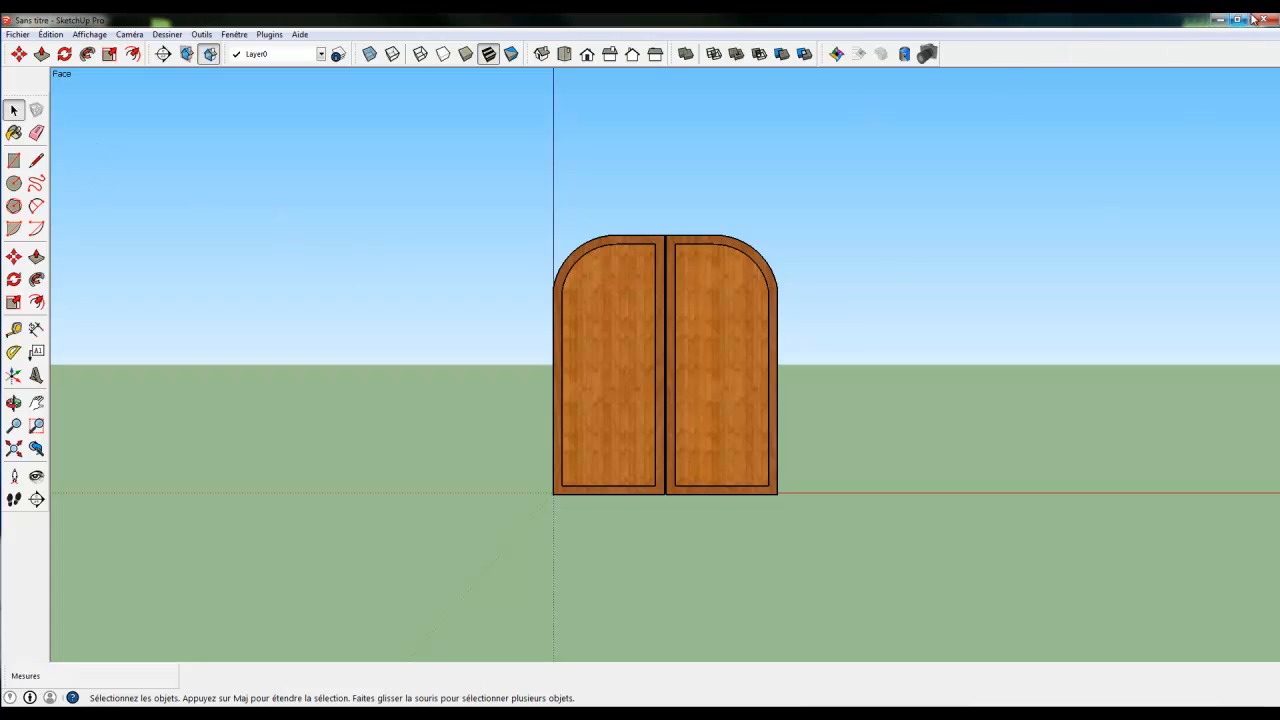
click(1219, 20)
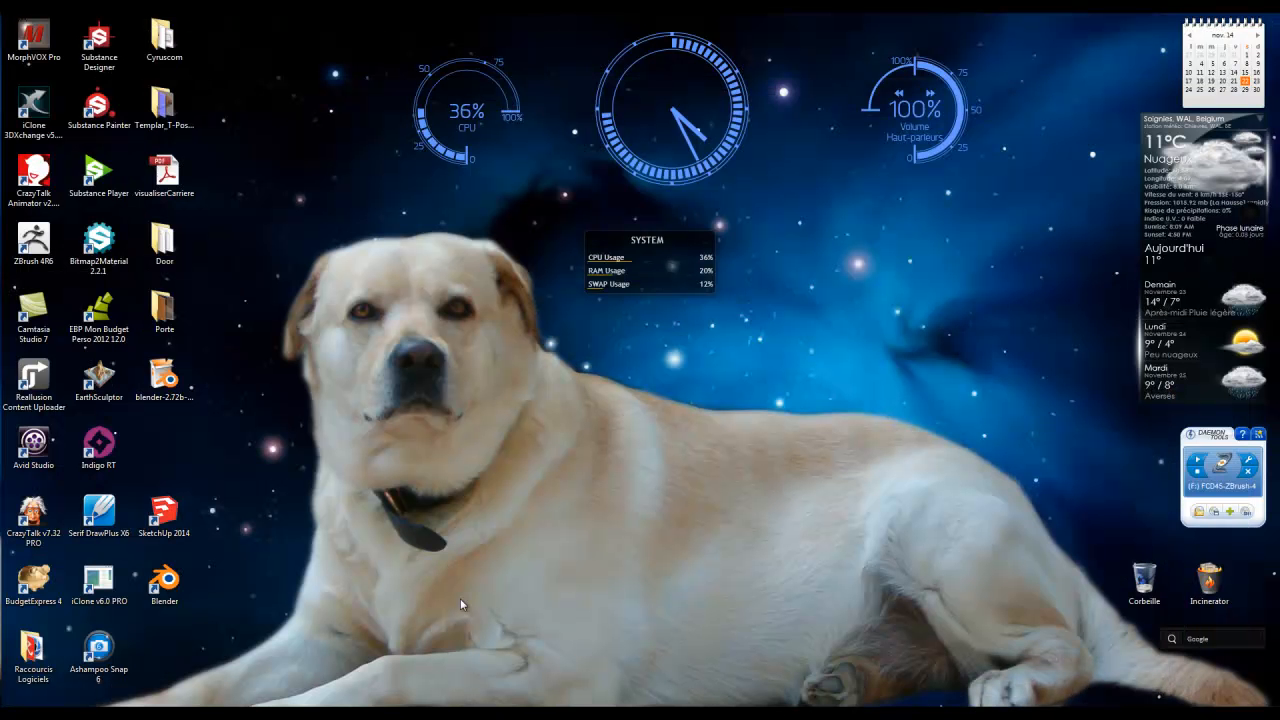
- Switch to the Chrome browser, search Google for Blender and open the blender.org home page
click(165, 585)
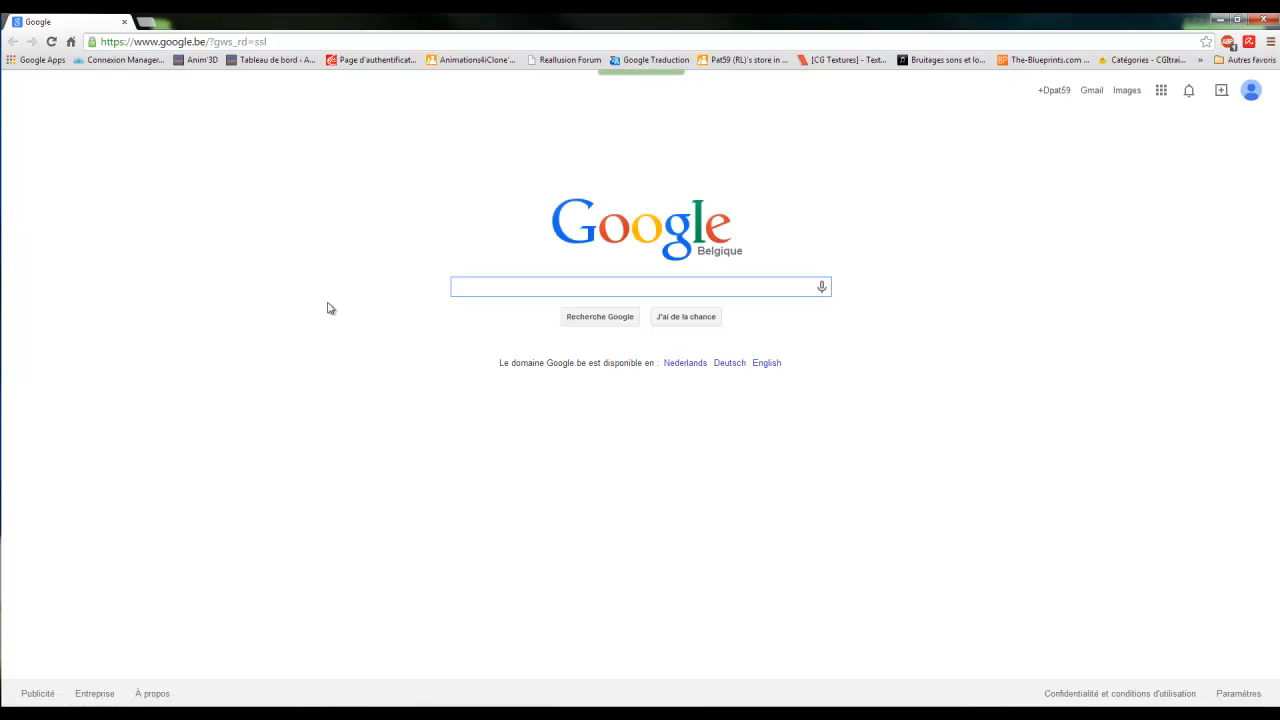
text(blen)
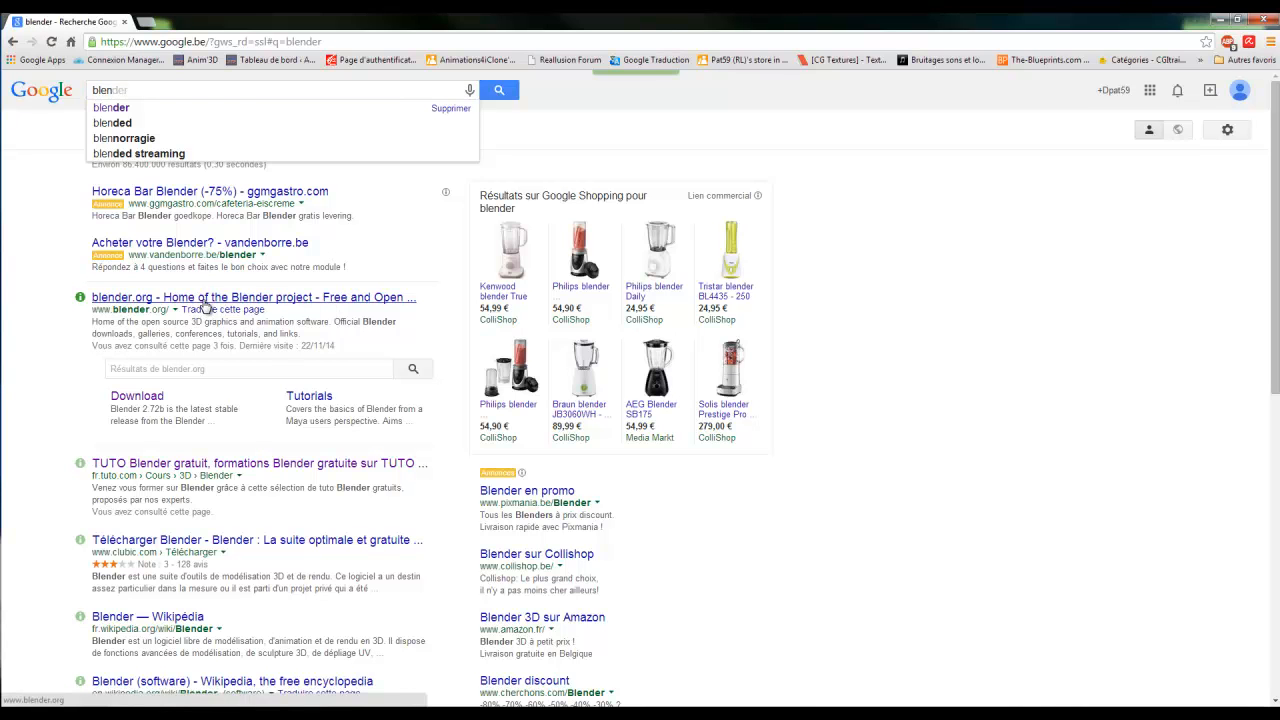
click(205, 303)
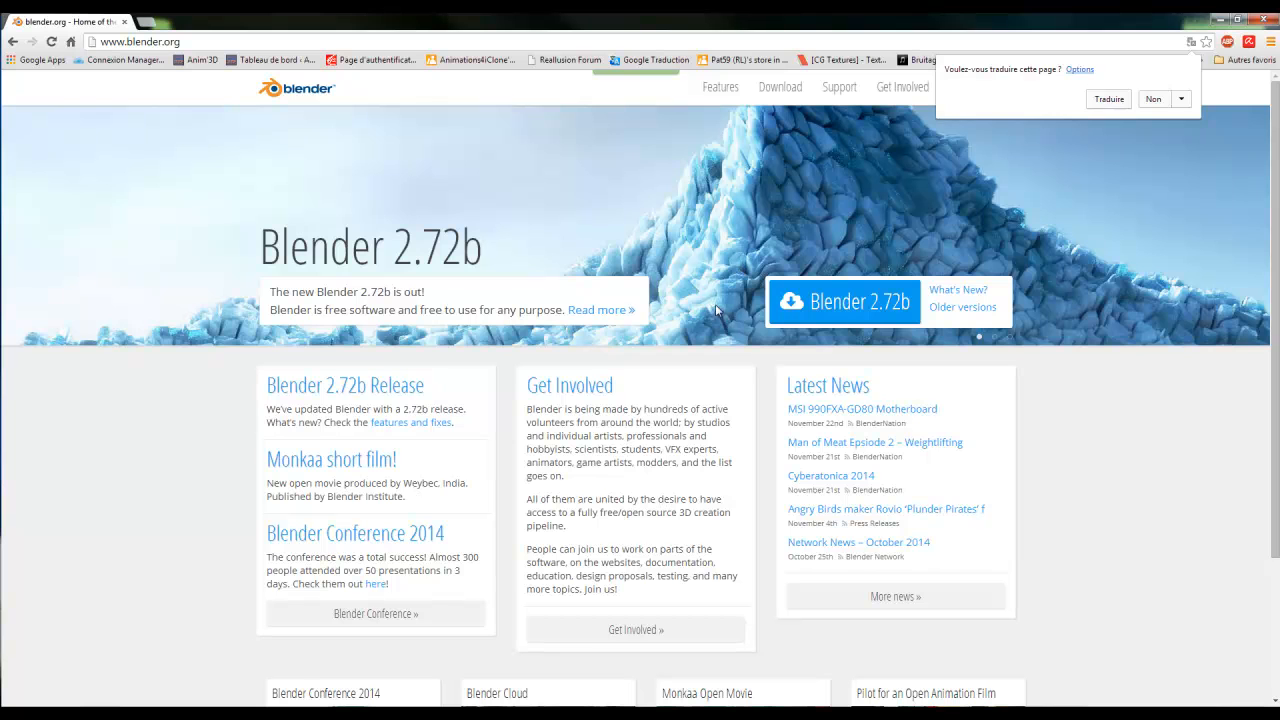
- Search in a new tab for "tutoriel blender français gratuit", view the TUTO Blender gratuit result in its own tab, and minimize the browser
click(149, 21)
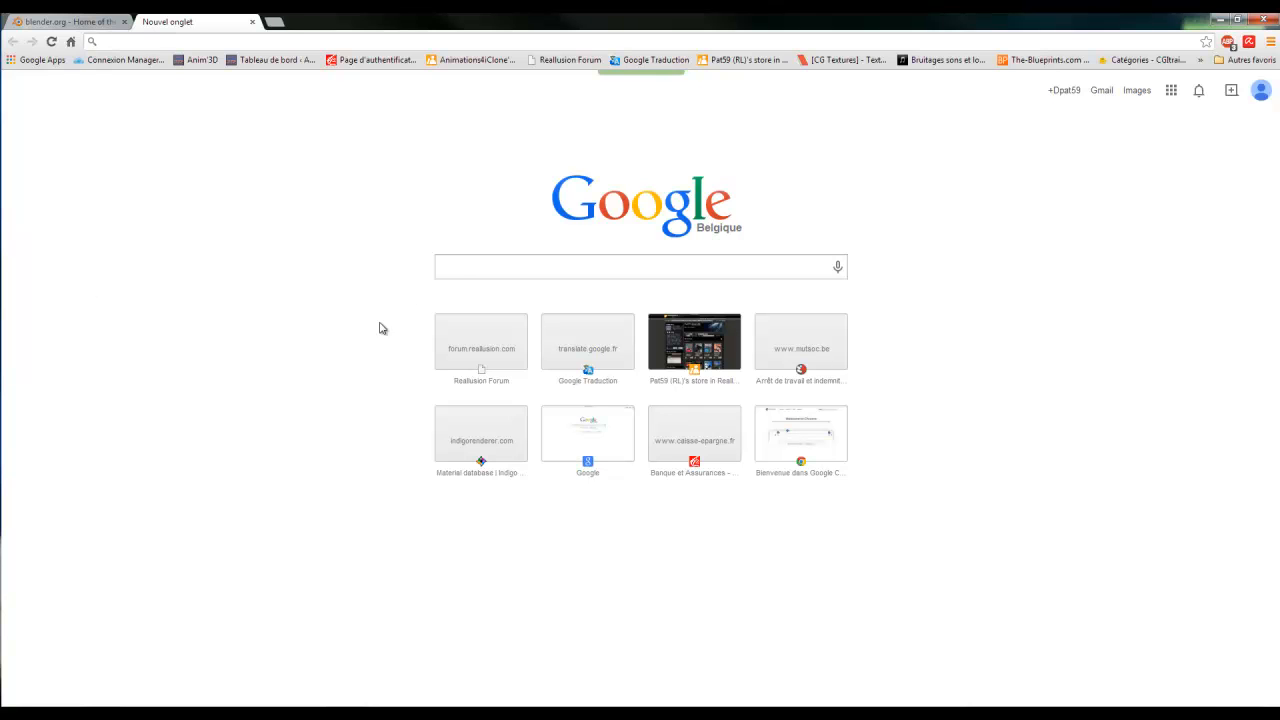
click(458, 267)
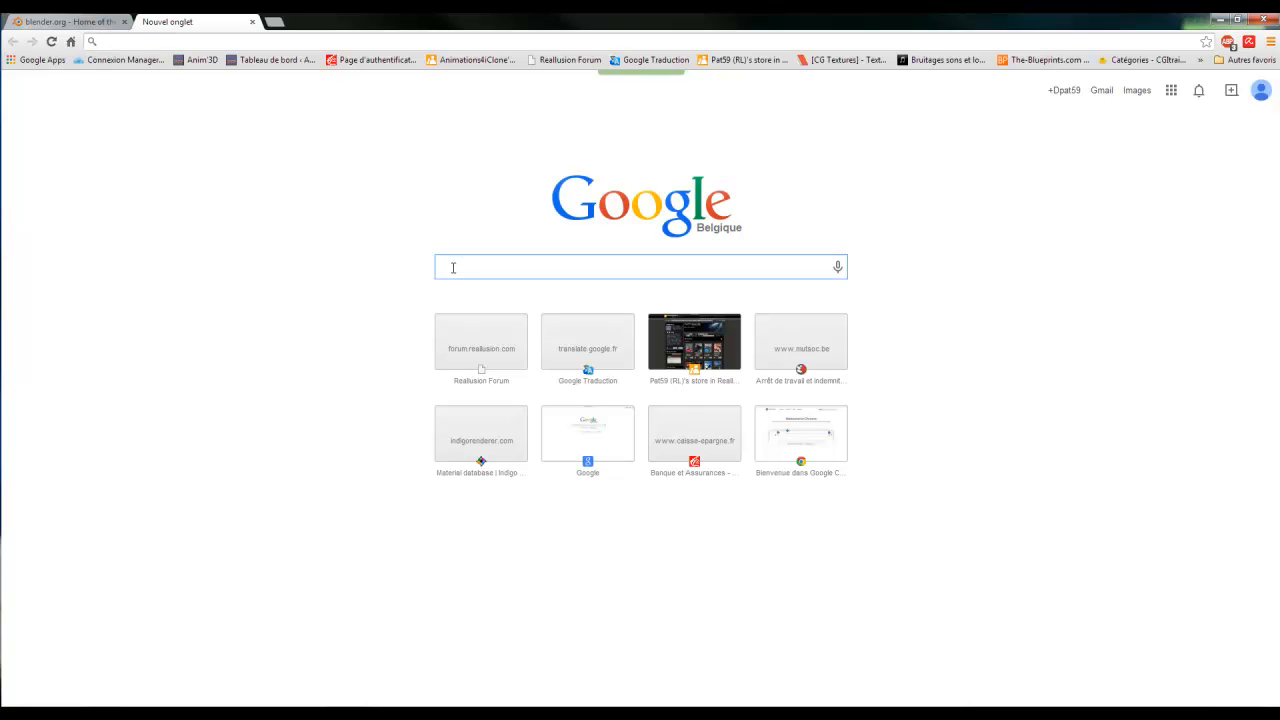
text(tu)
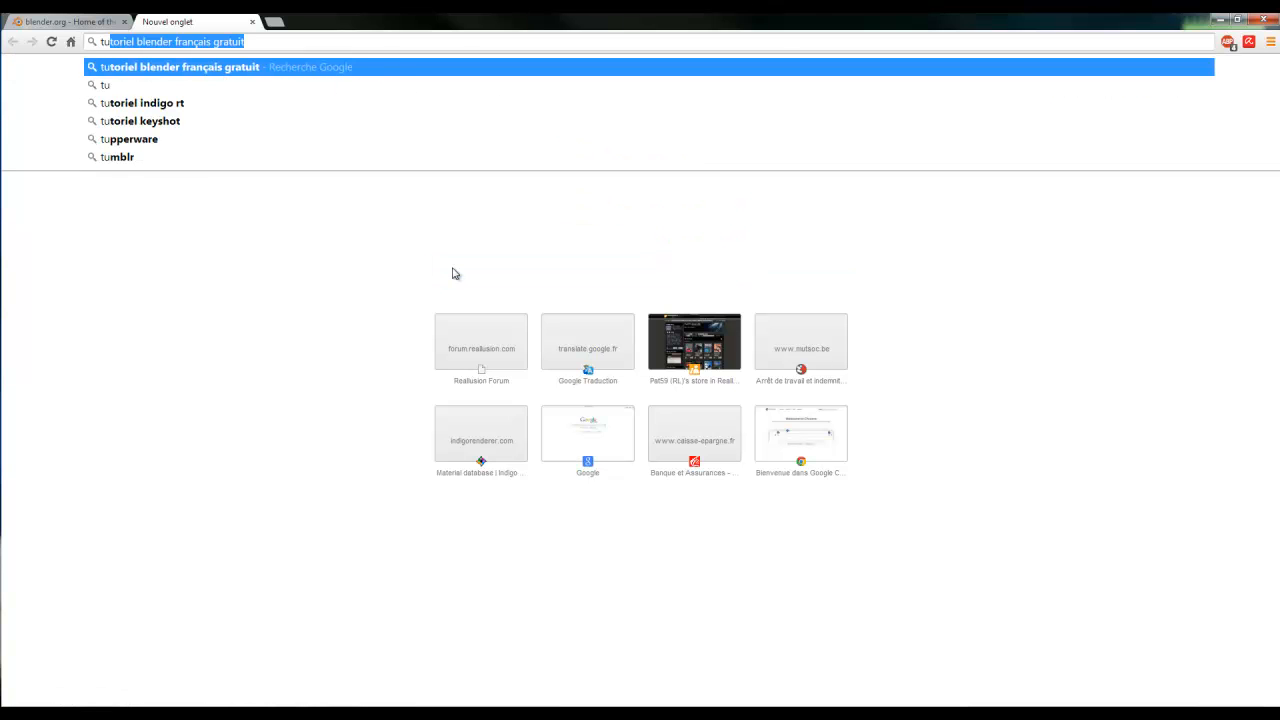
click(210, 68)
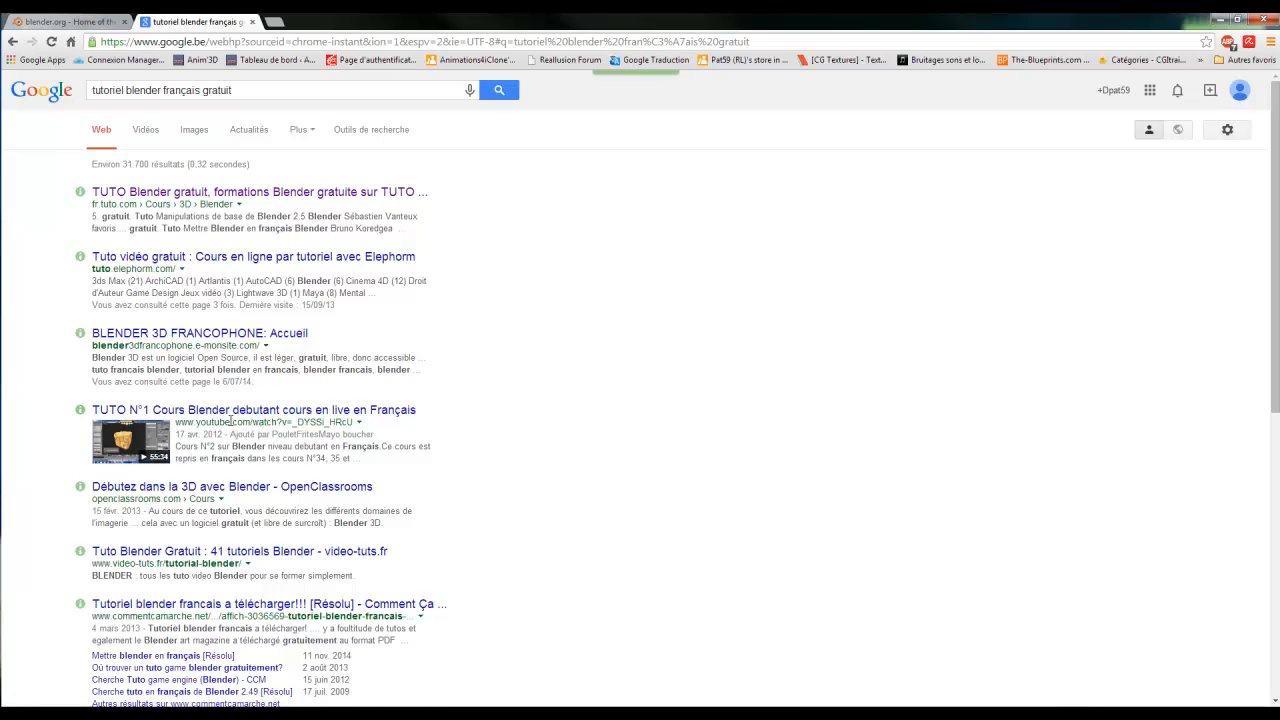
right_click(193, 194)
click(218, 202)
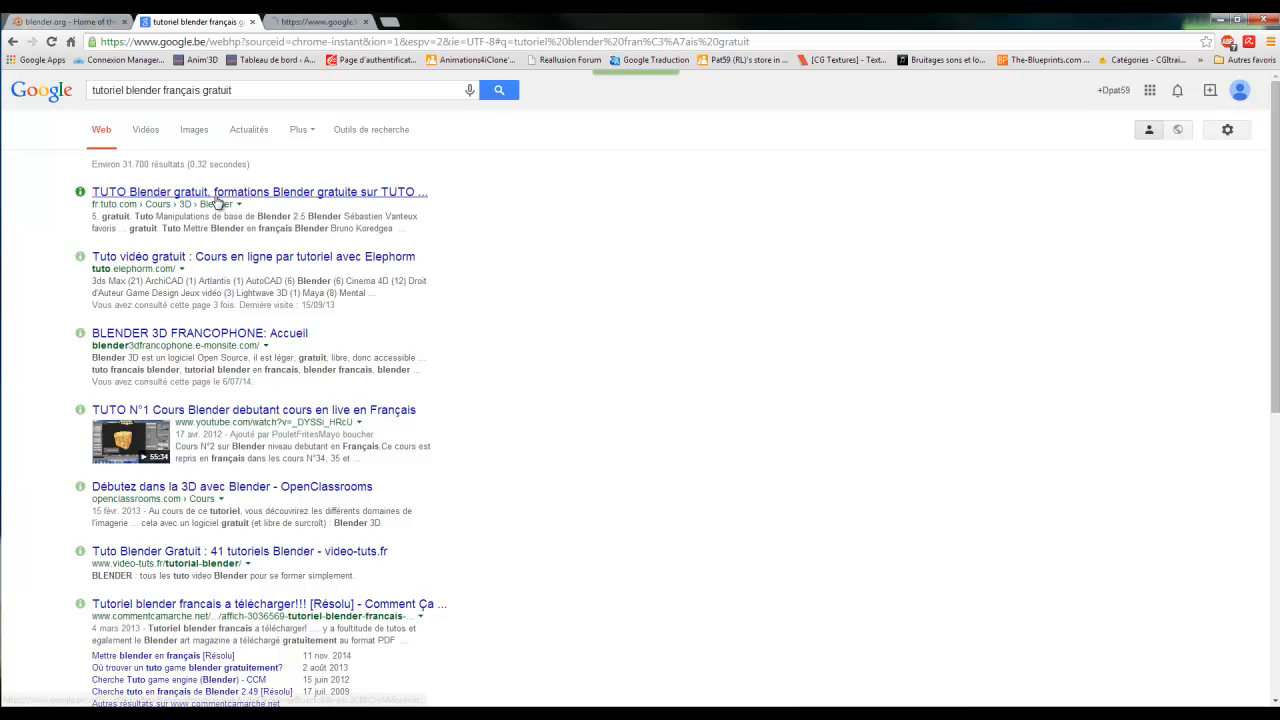
click(312, 20)
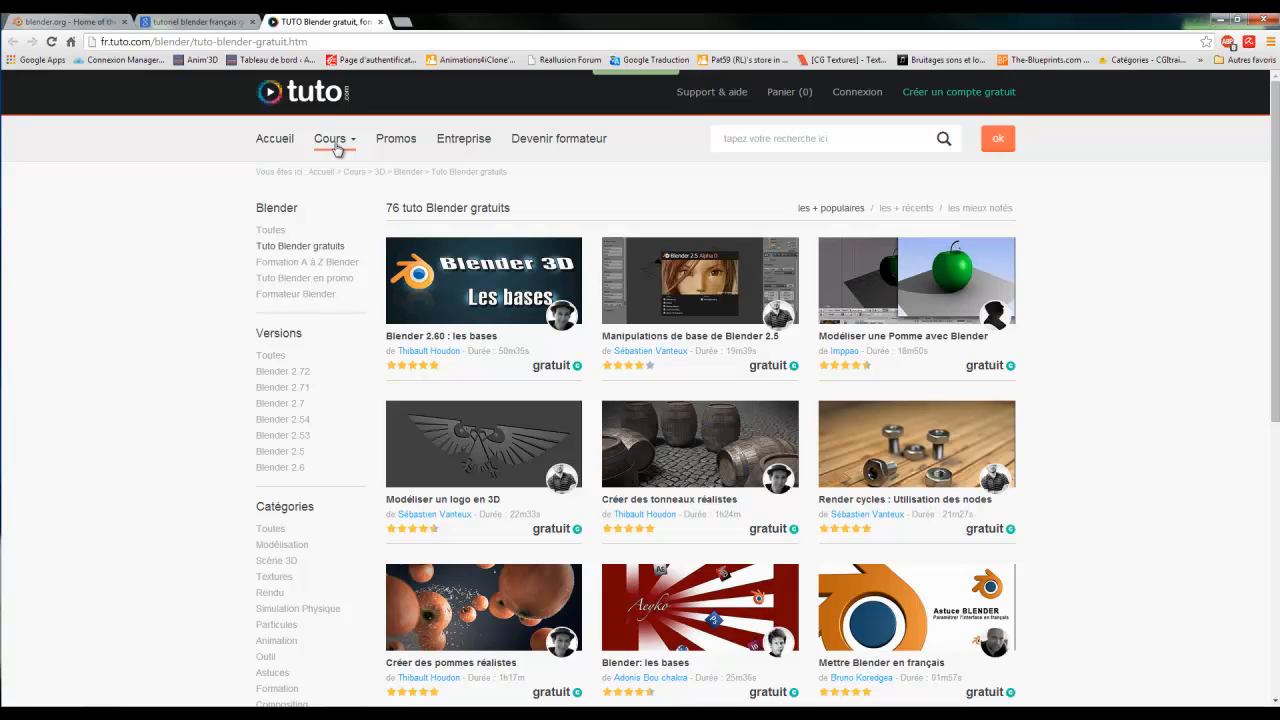
click(1221, 21)
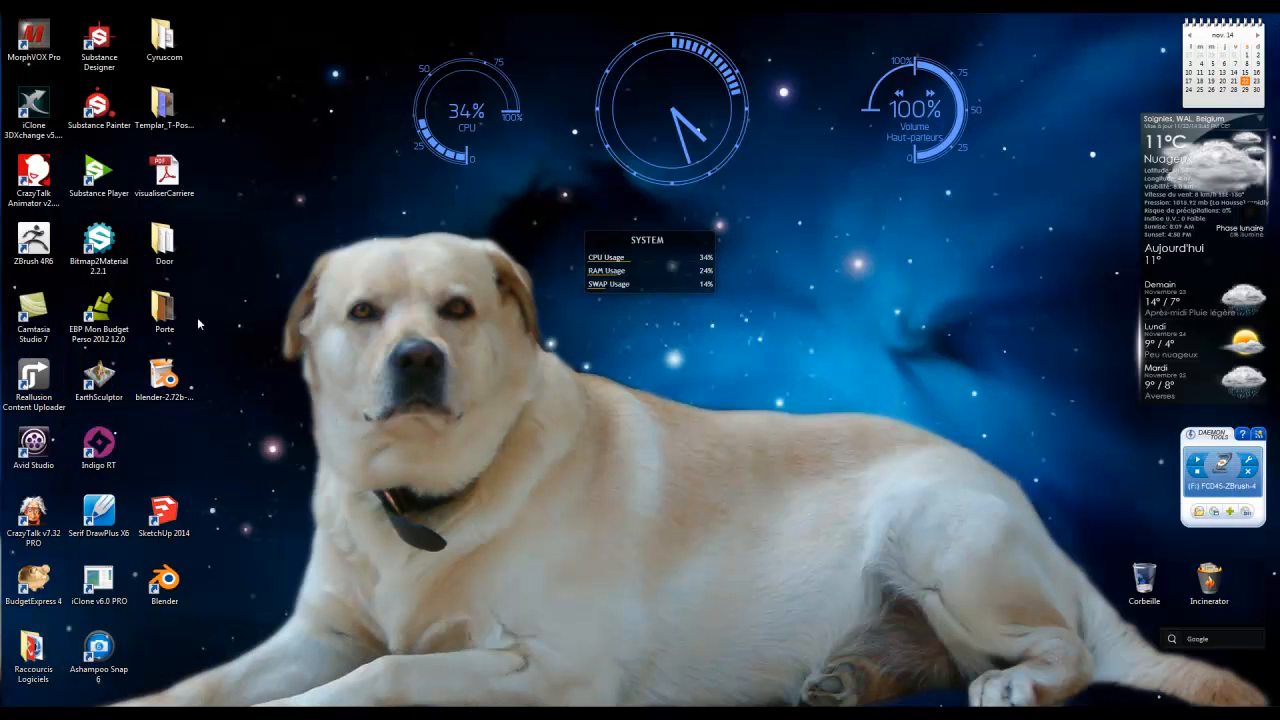
- Launch Blender from the desktop, choose the Blender (par défaut) interaction preset, and dismiss the splash screen
double_click(166, 585)
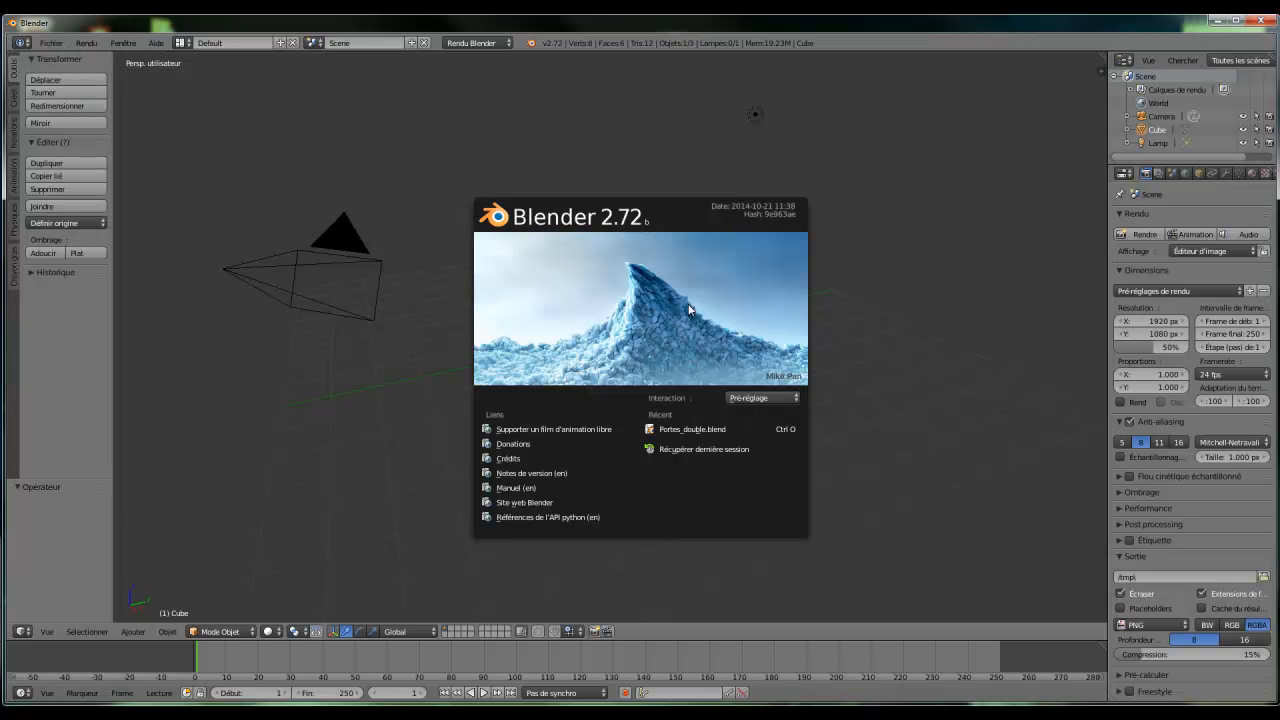
click(757, 399)
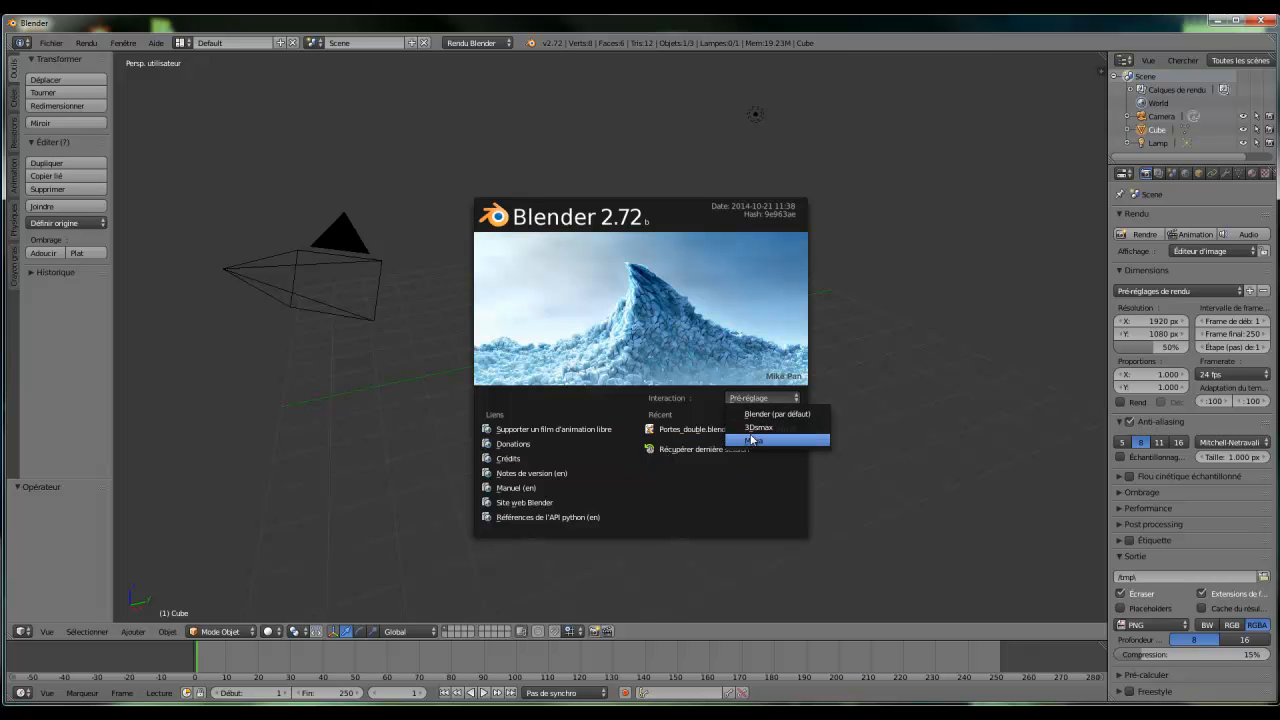
click(750, 414)
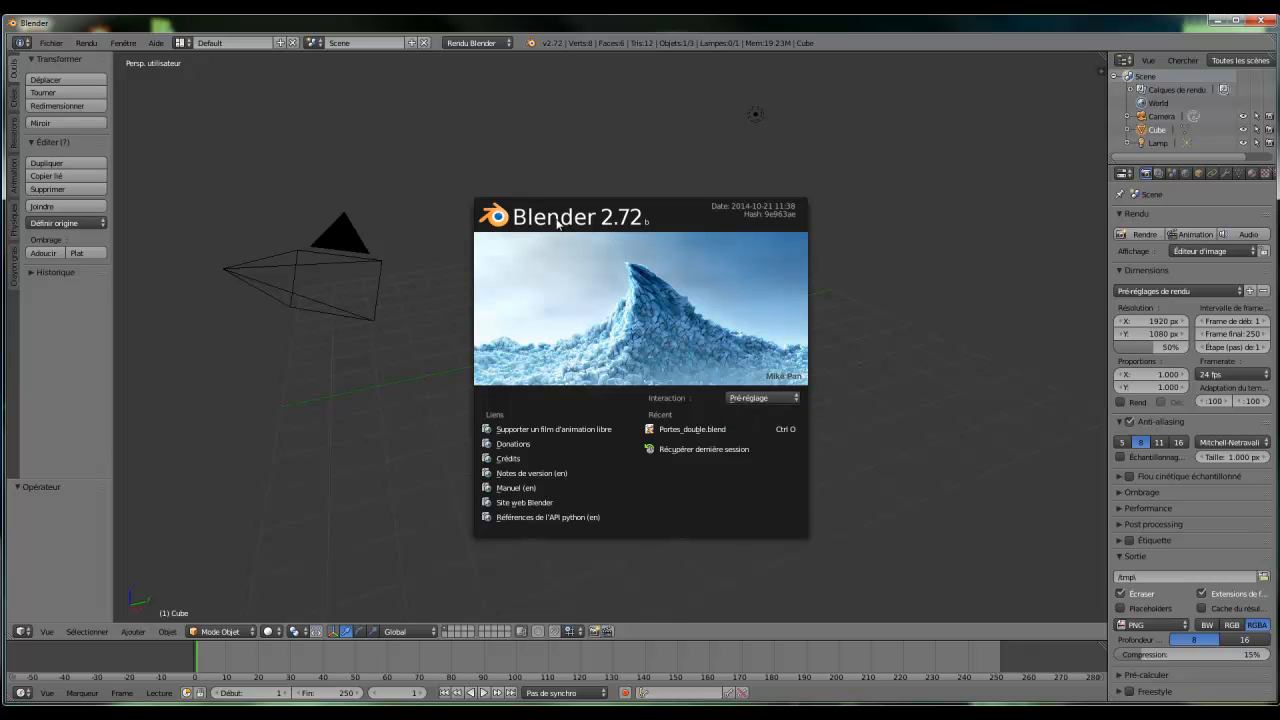
click(680, 220)
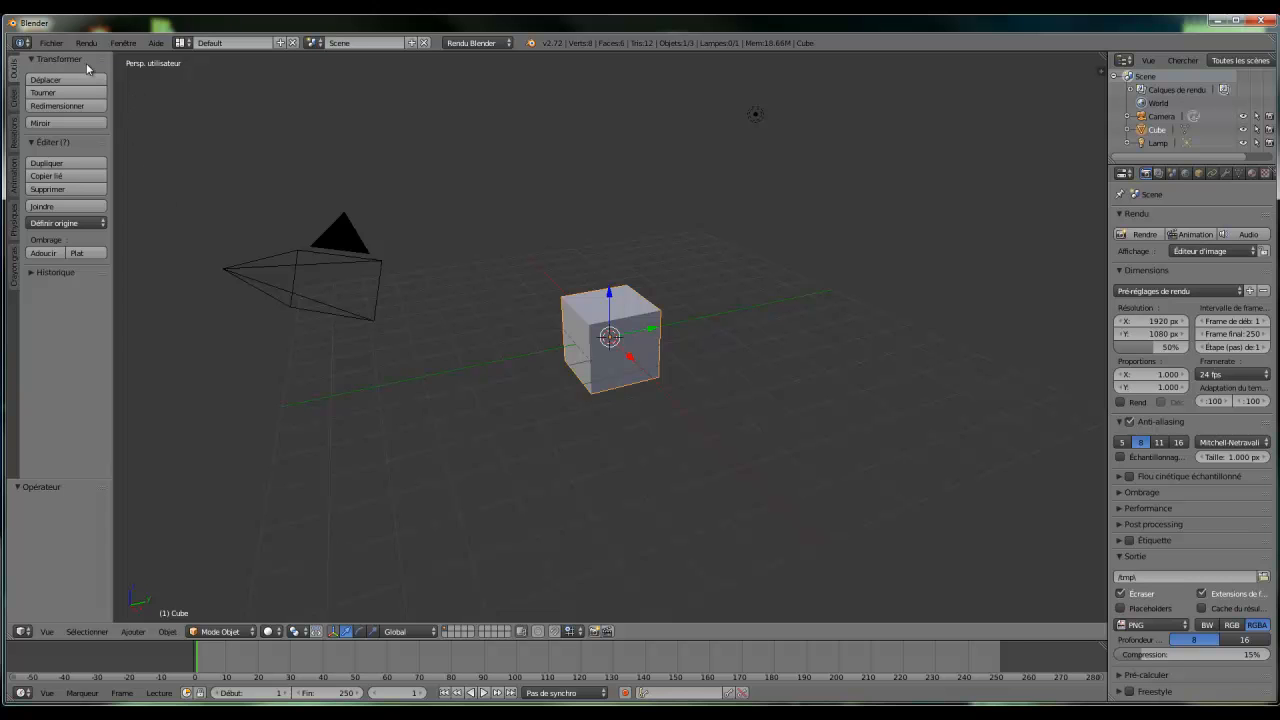
- Open Blender's user preferences in an enlarged window and display the Système settings
click(44, 44)
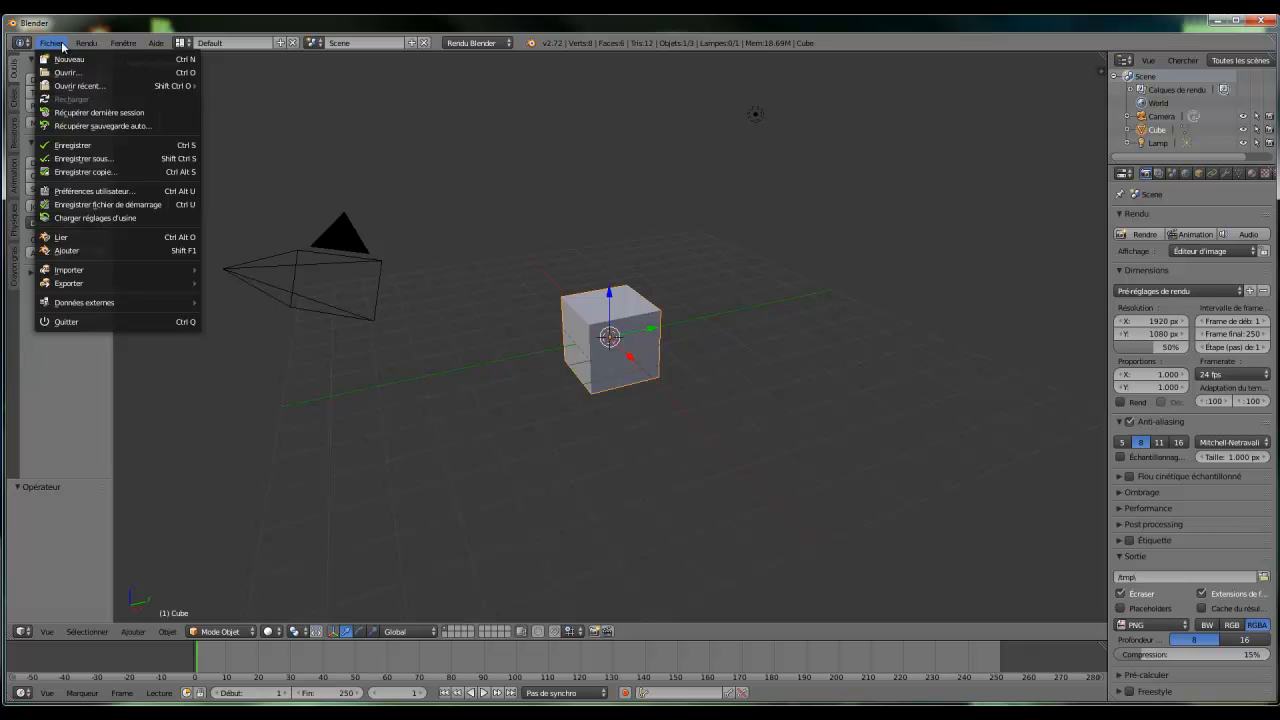
mouse_move(115, 48)
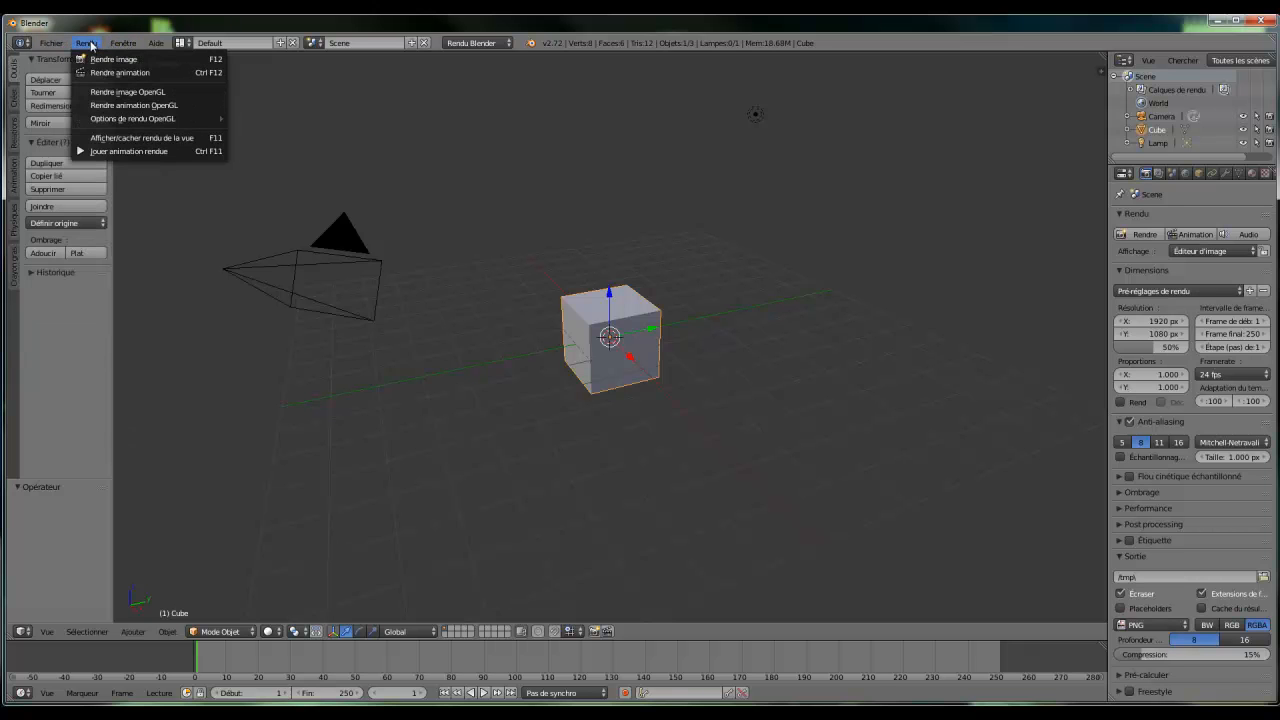
click(49, 44)
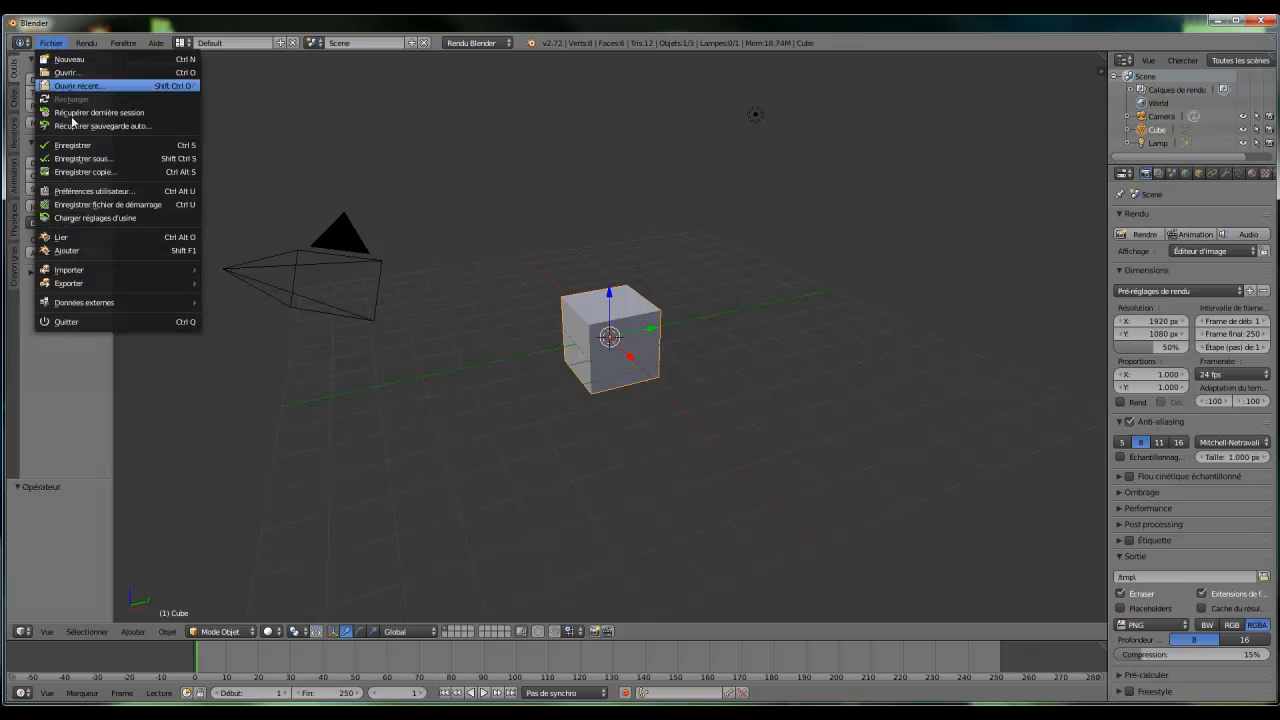
click(91, 192)
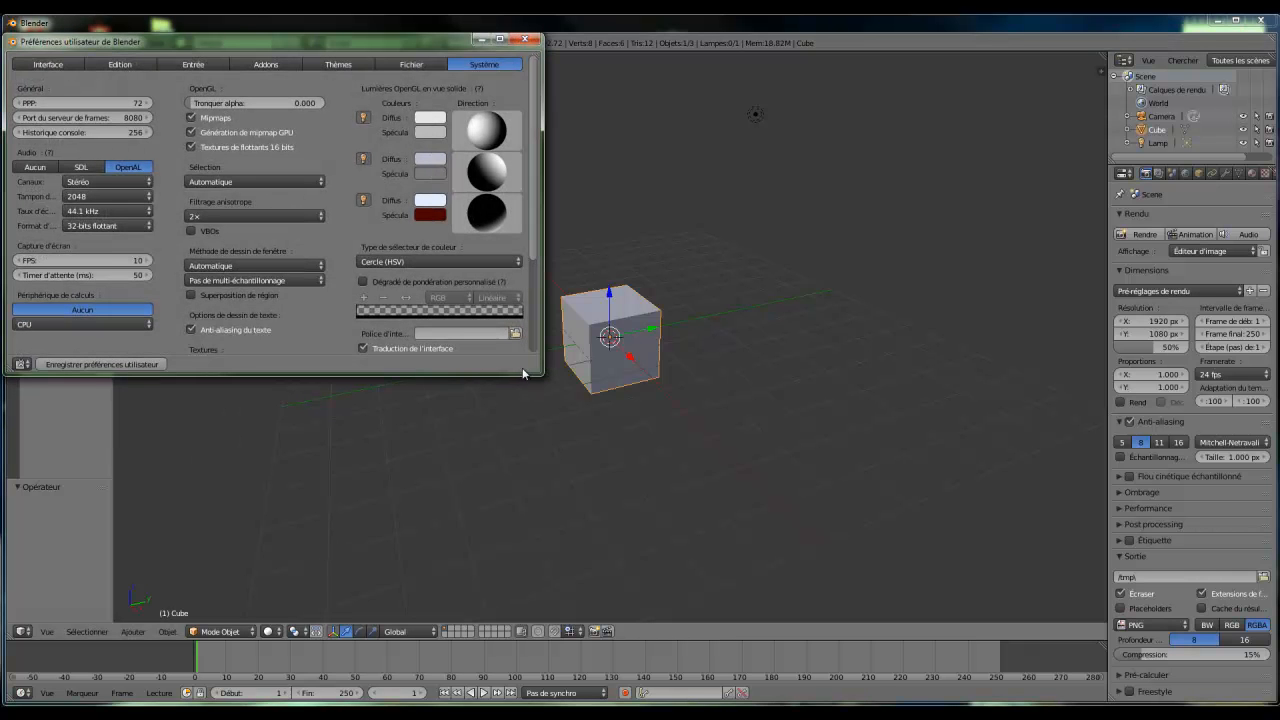
drag(538, 373, 915, 553)
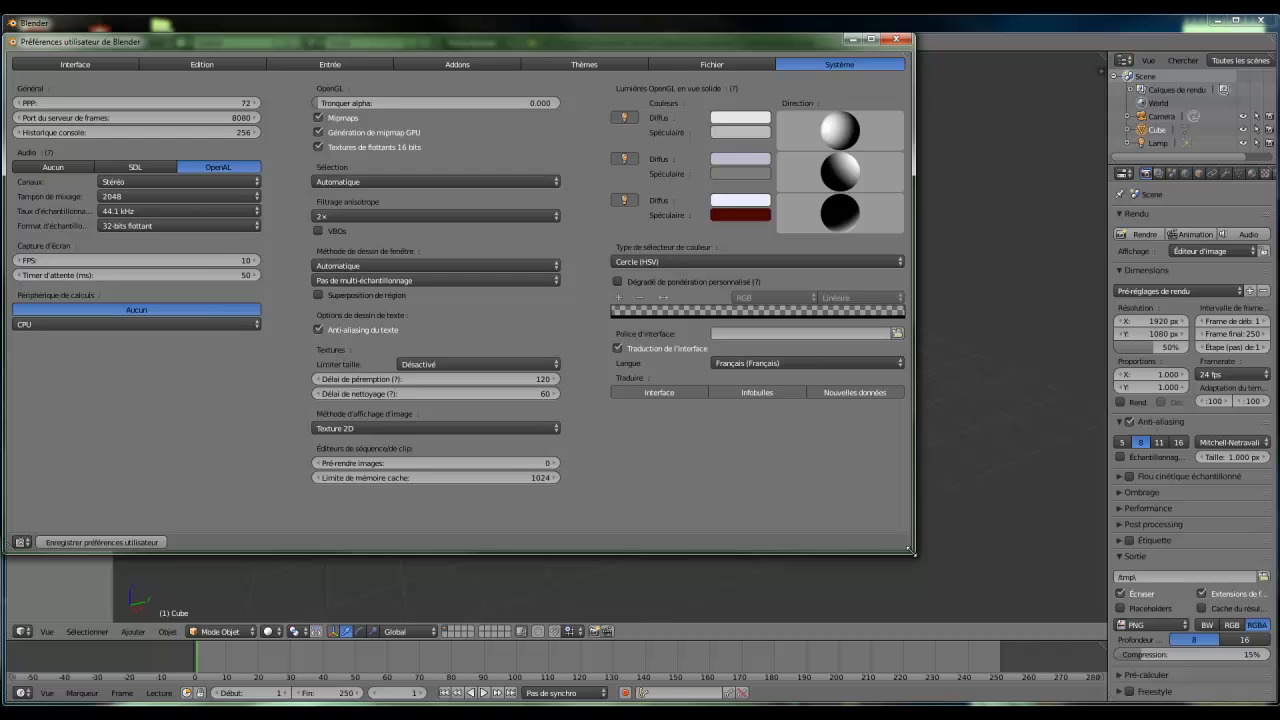
click(48, 65)
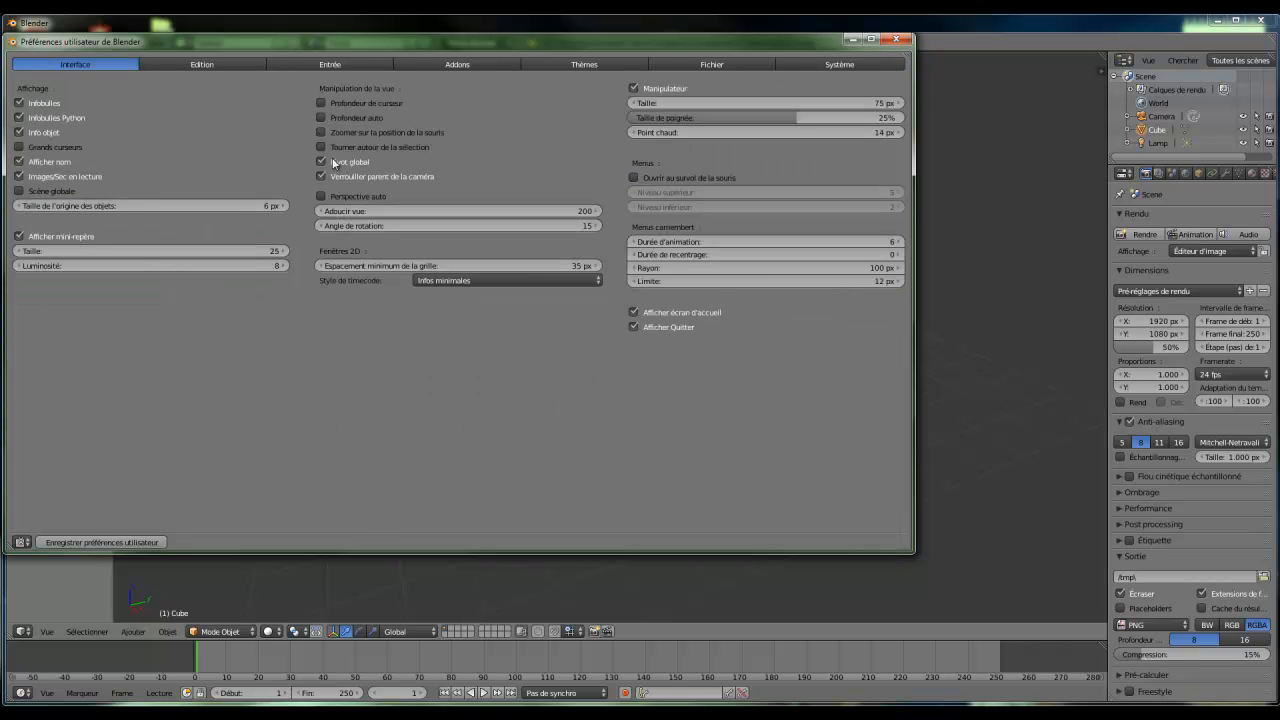
click(820, 60)
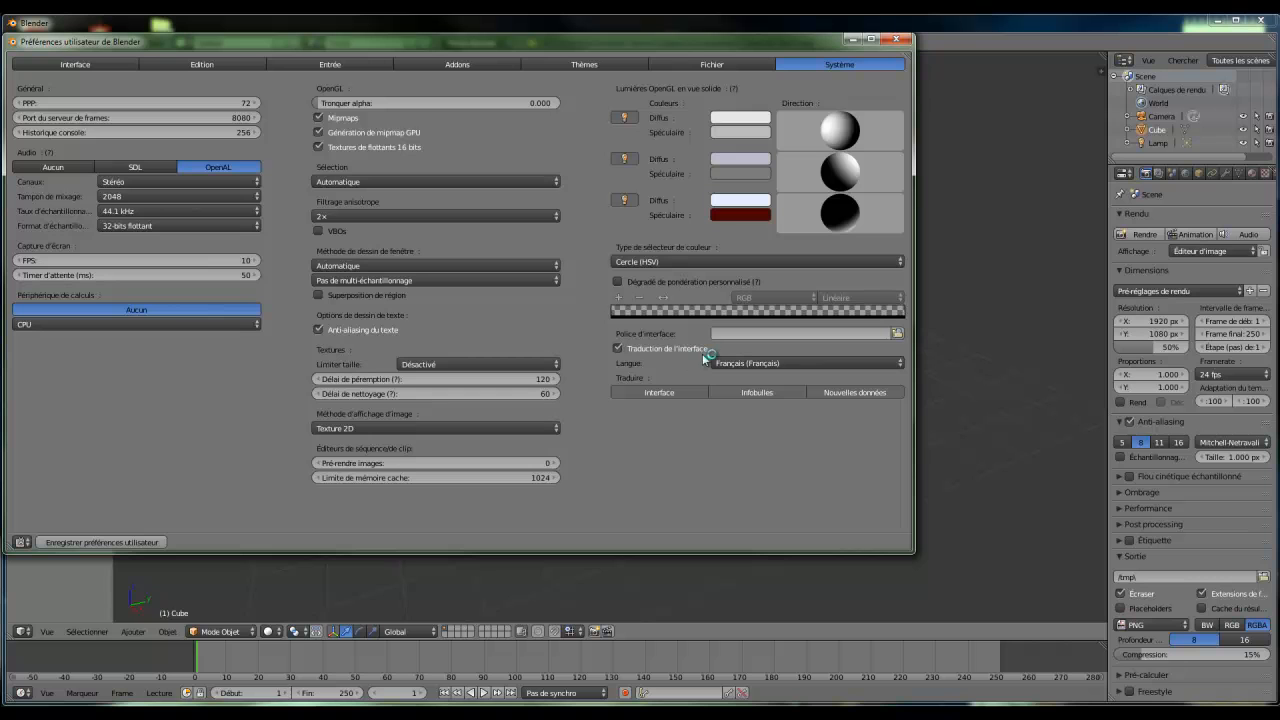
- Turn off the interface translation (International Fonts), check the Interface preferences, and turn the translation back on
click(617, 348)
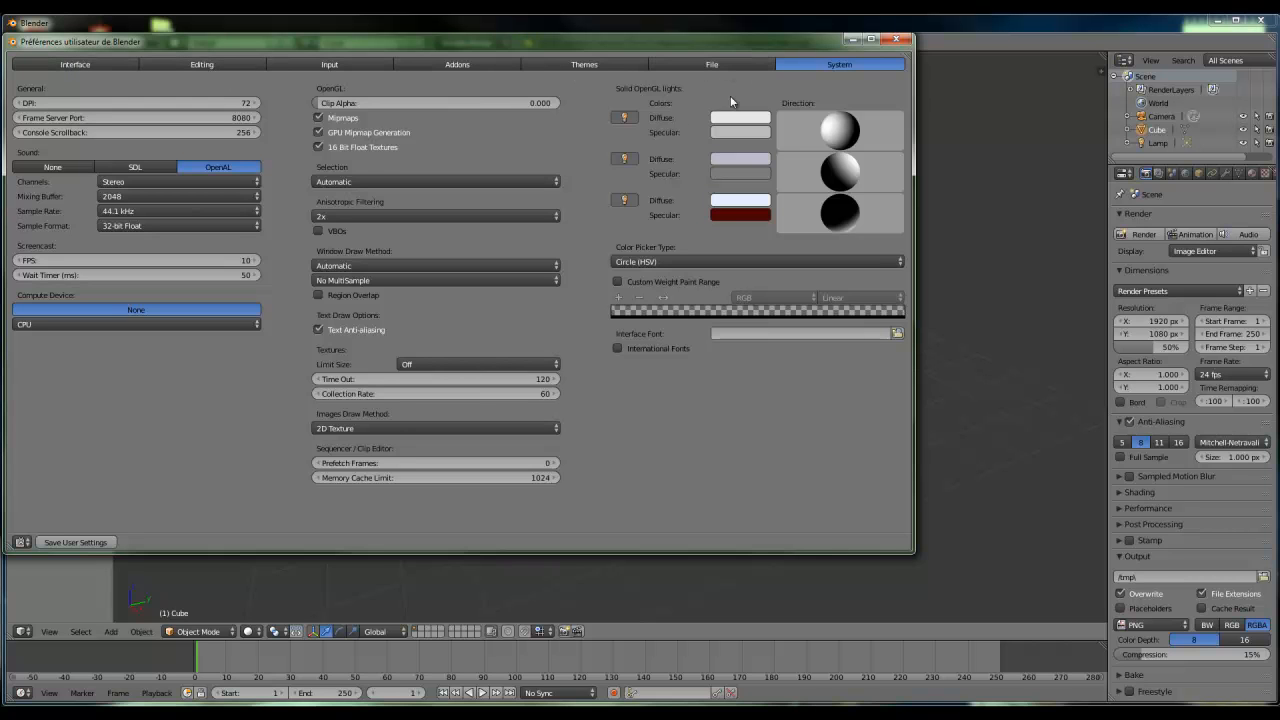
click(73, 64)
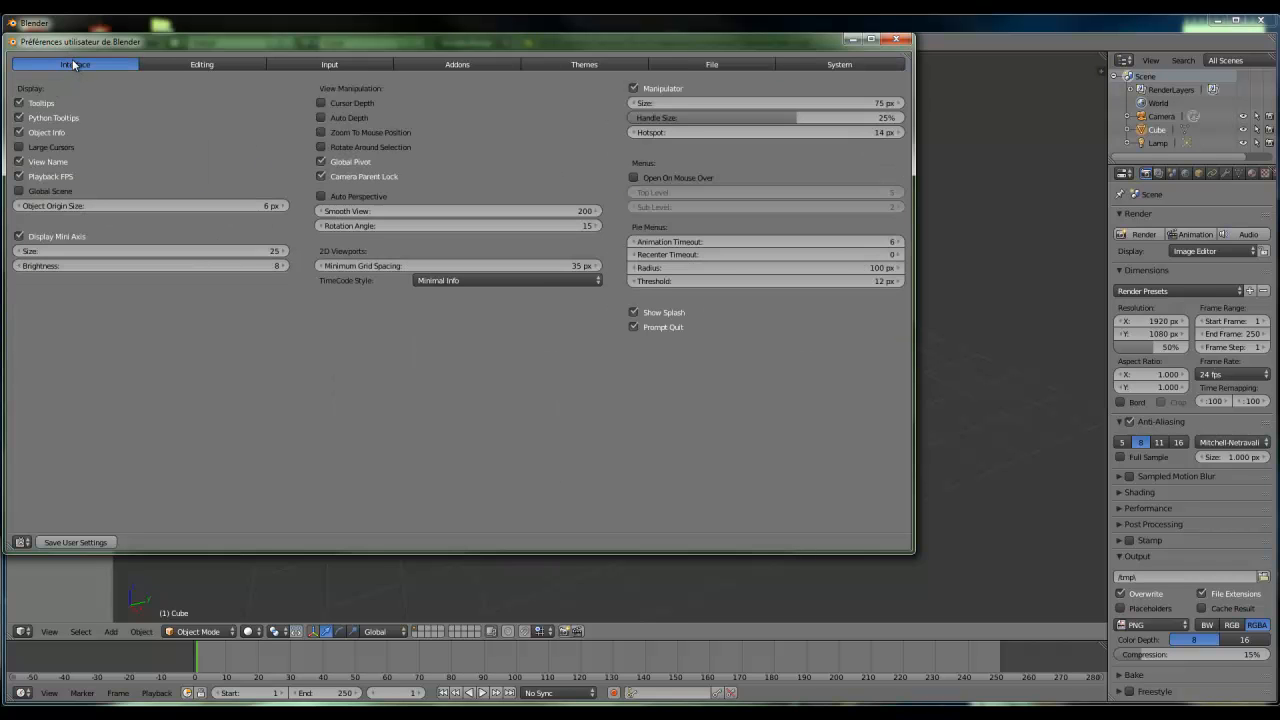
click(842, 65)
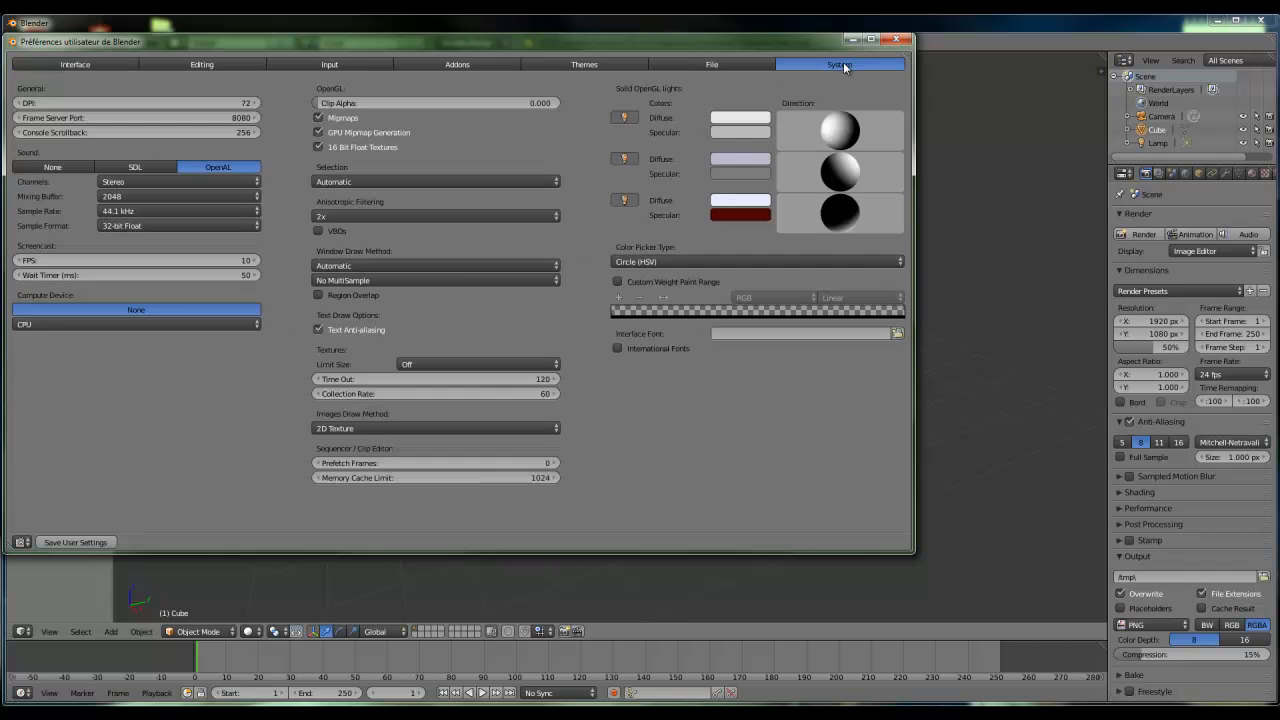
click(617, 348)
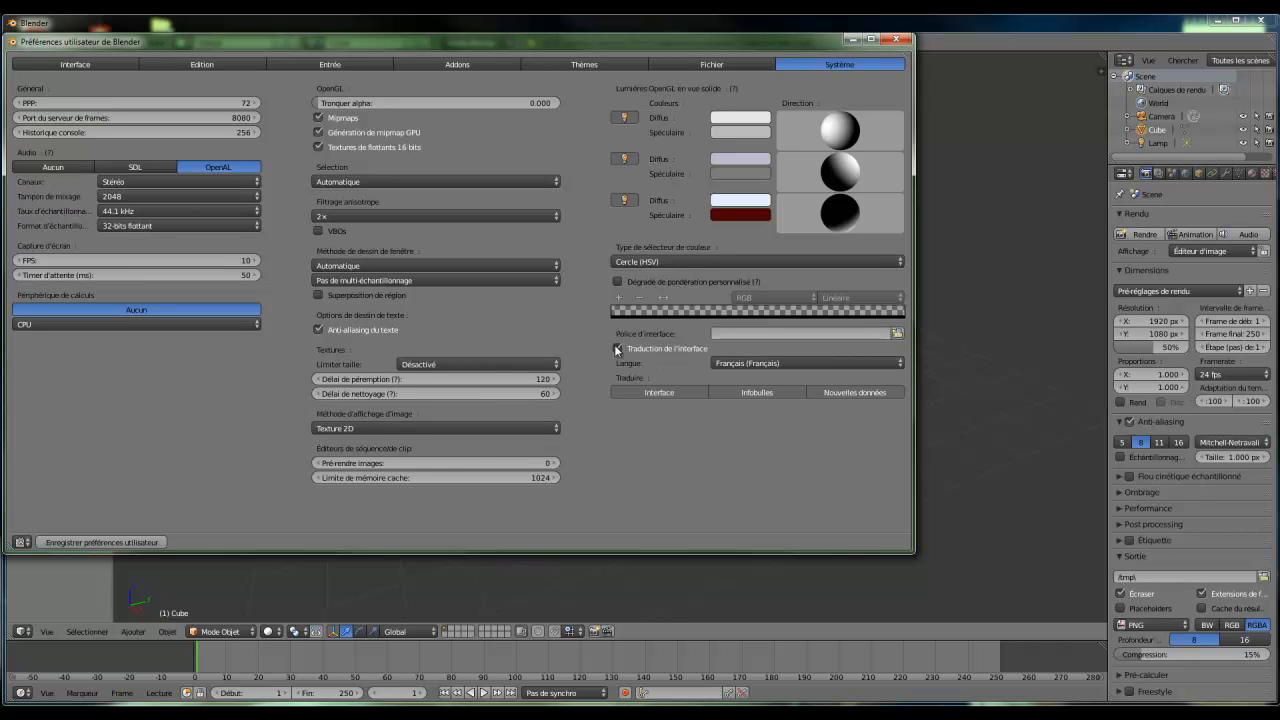
- Set the language to Français (Français) with Interface translation enabled, and save and close the user preferences
click(832, 364)
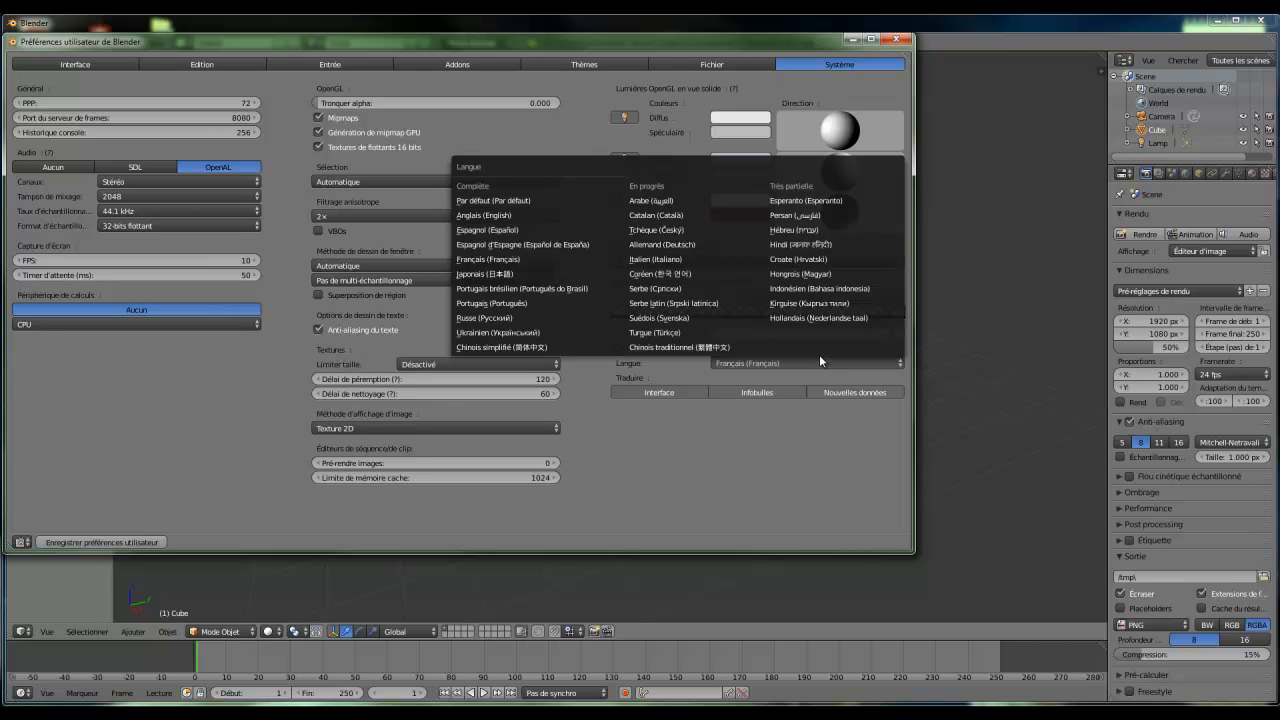
click(499, 262)
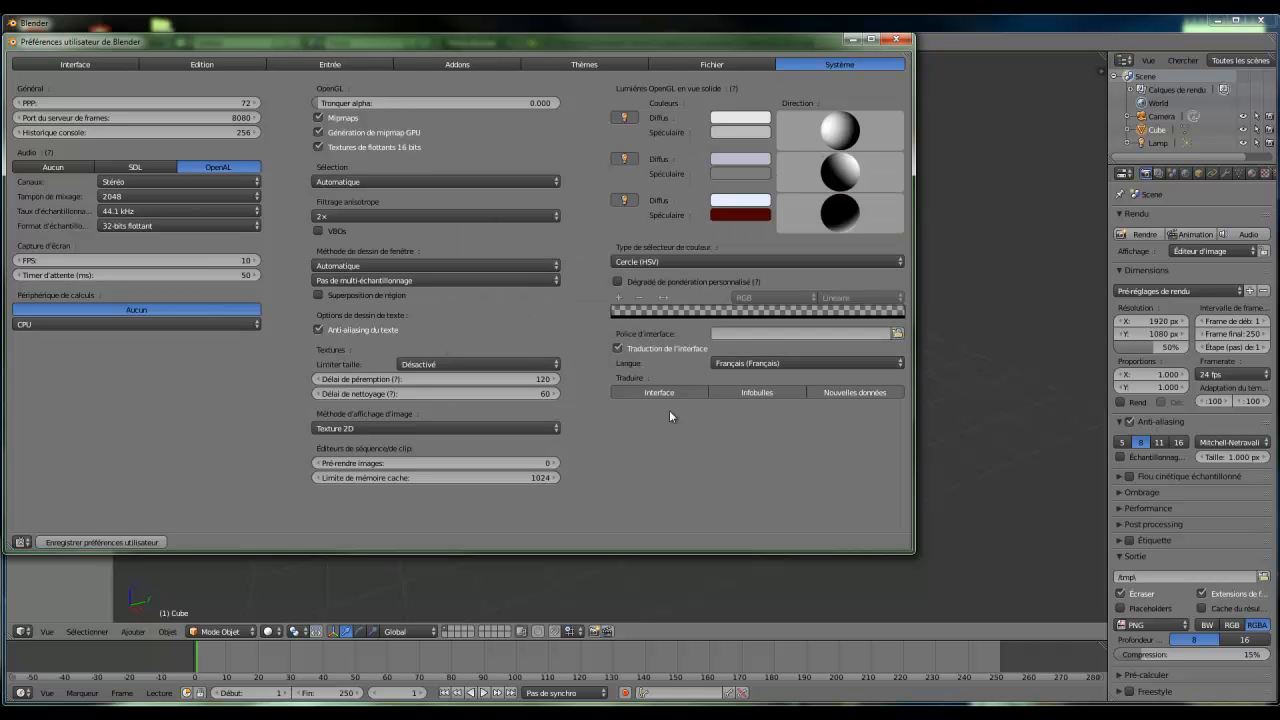
click(659, 393)
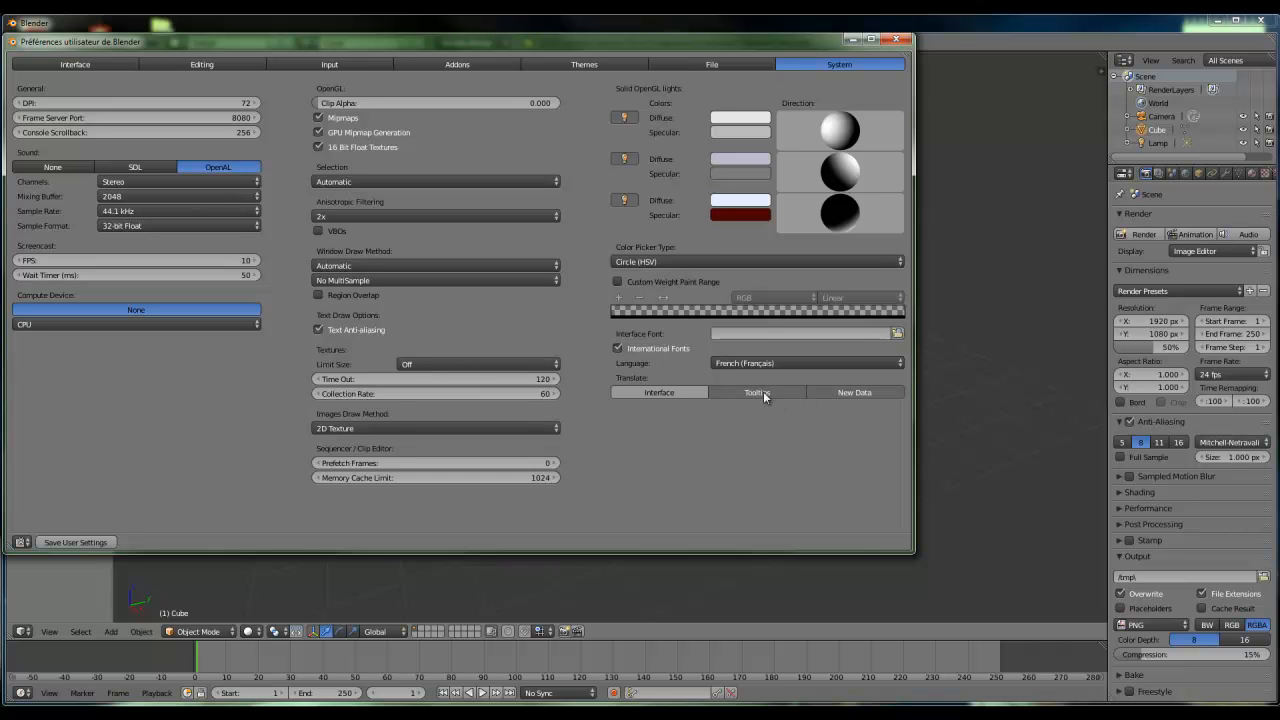
click(673, 392)
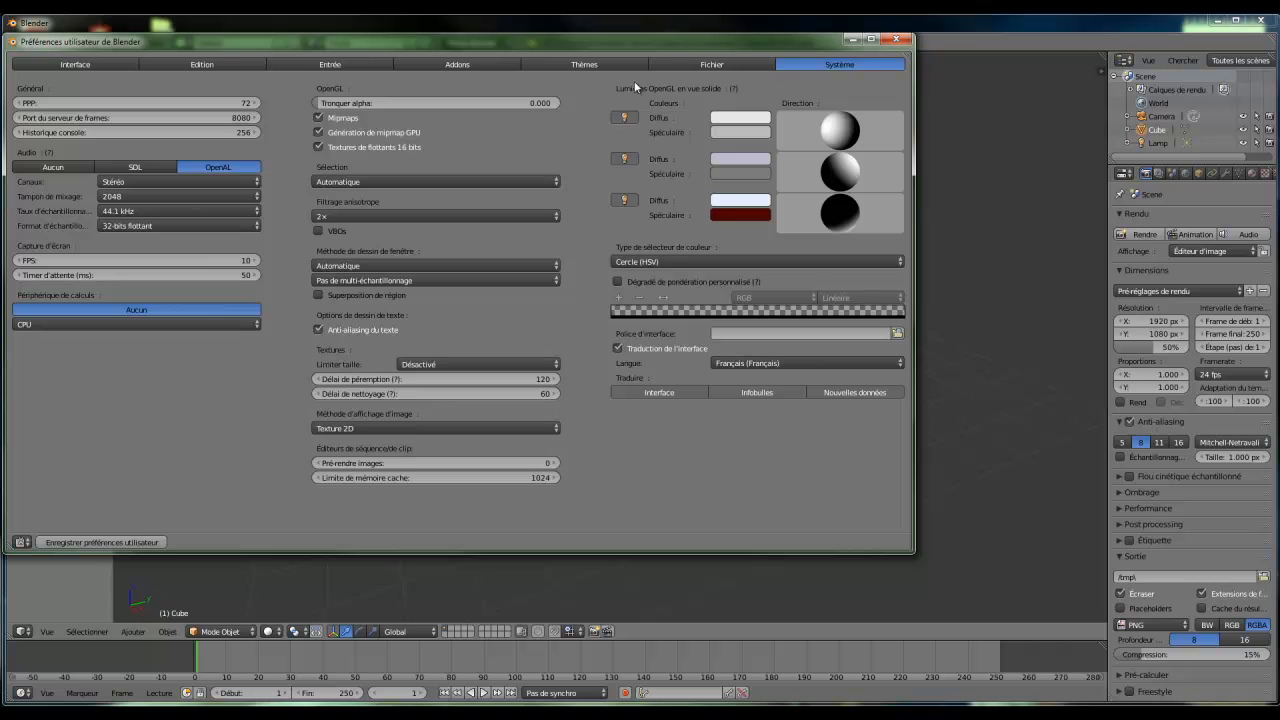
click(71, 543)
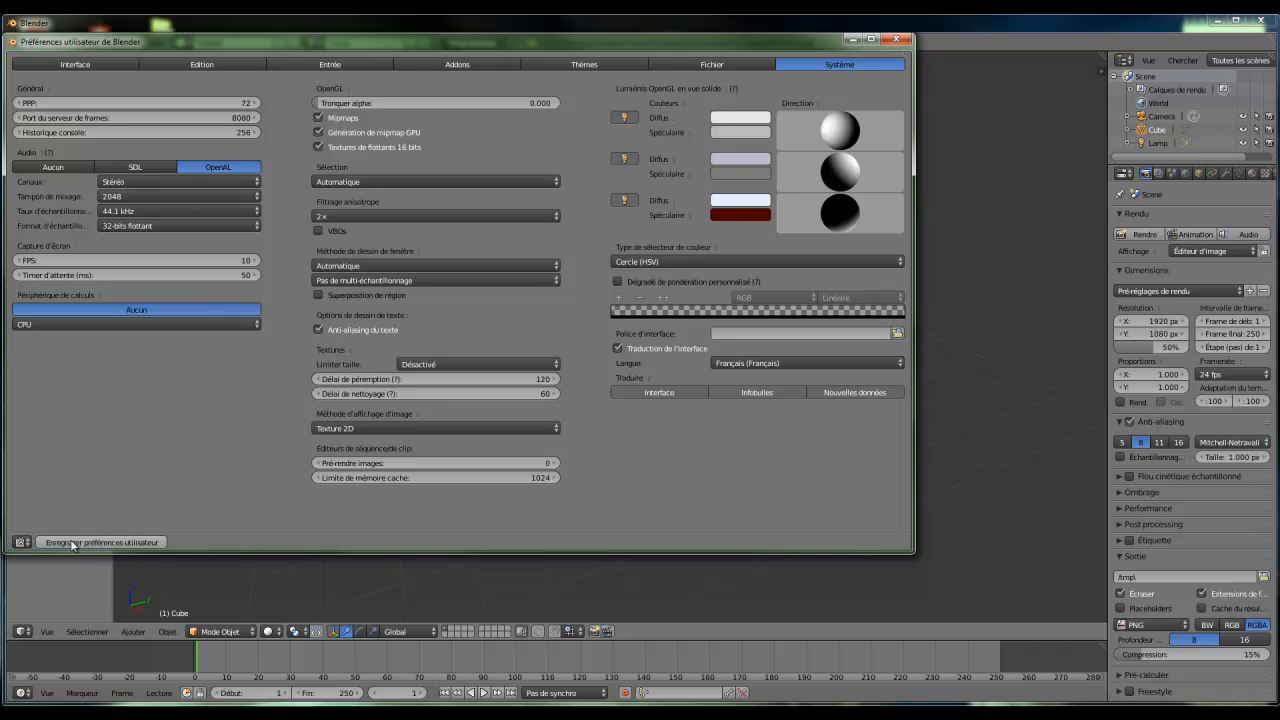
click(902, 40)
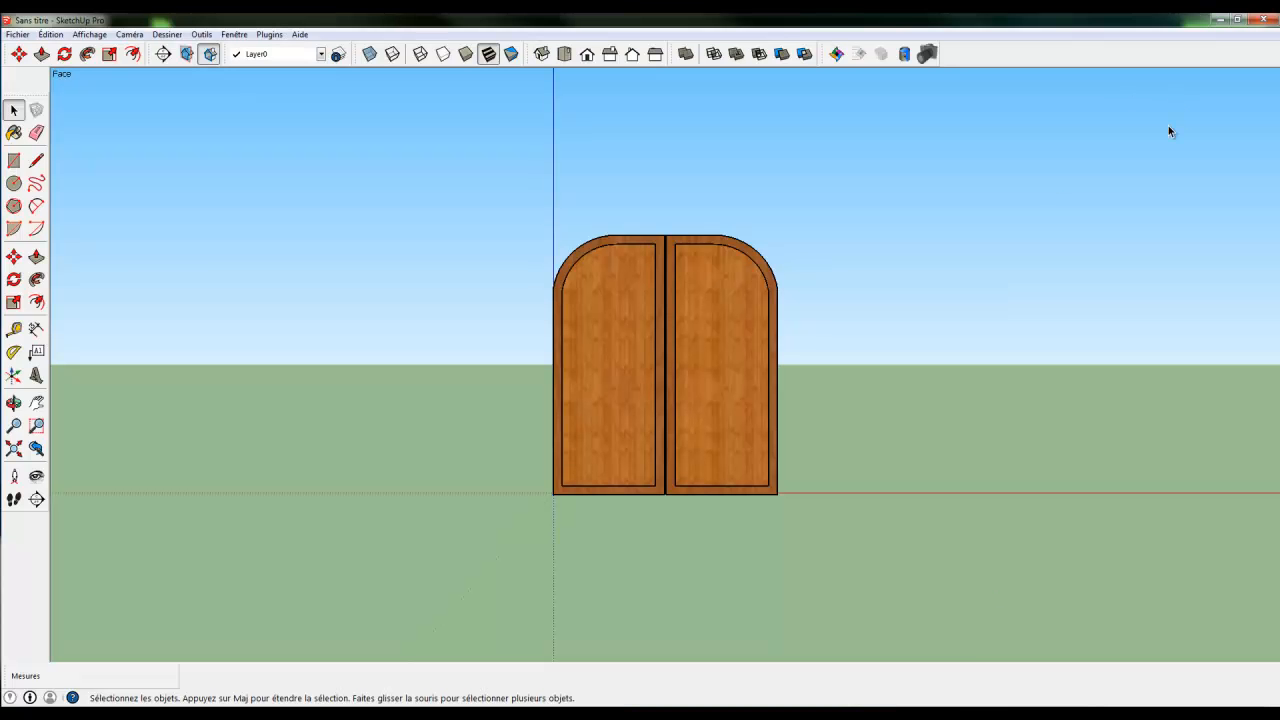
- Switch to SketchUp and close it without saving the untitled door model's changes
click(1263, 19)
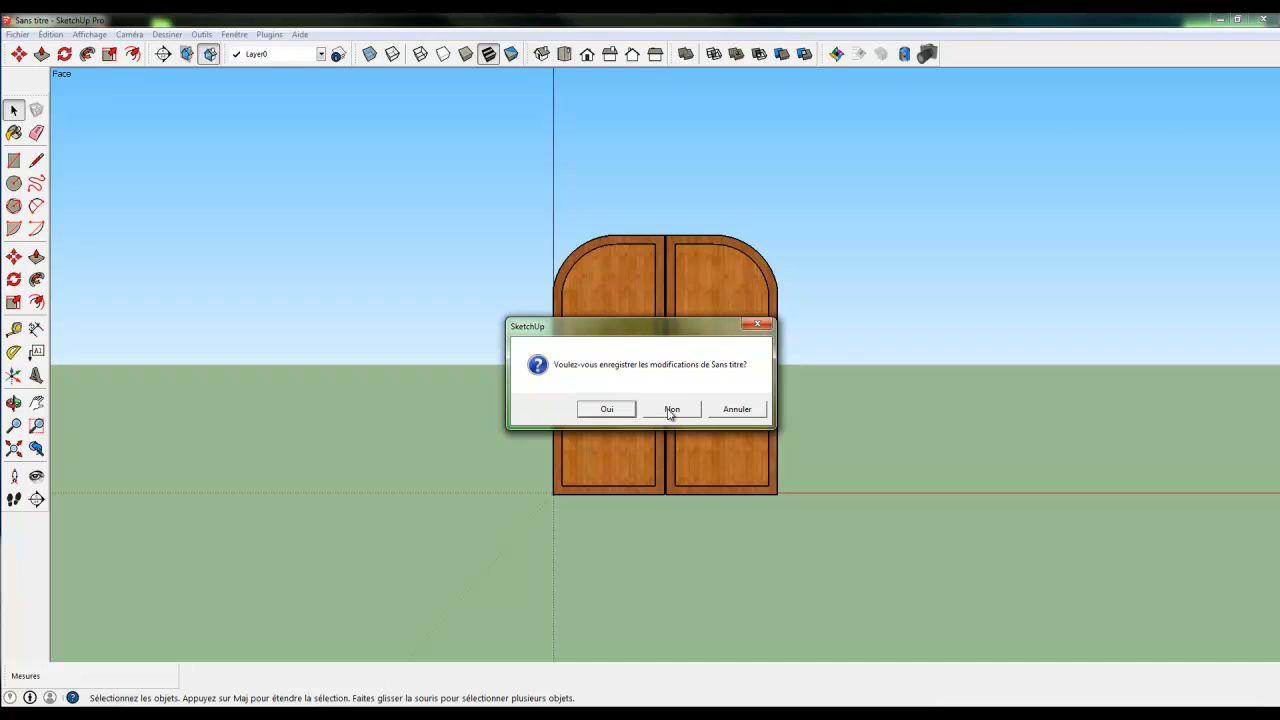
click(668, 410)
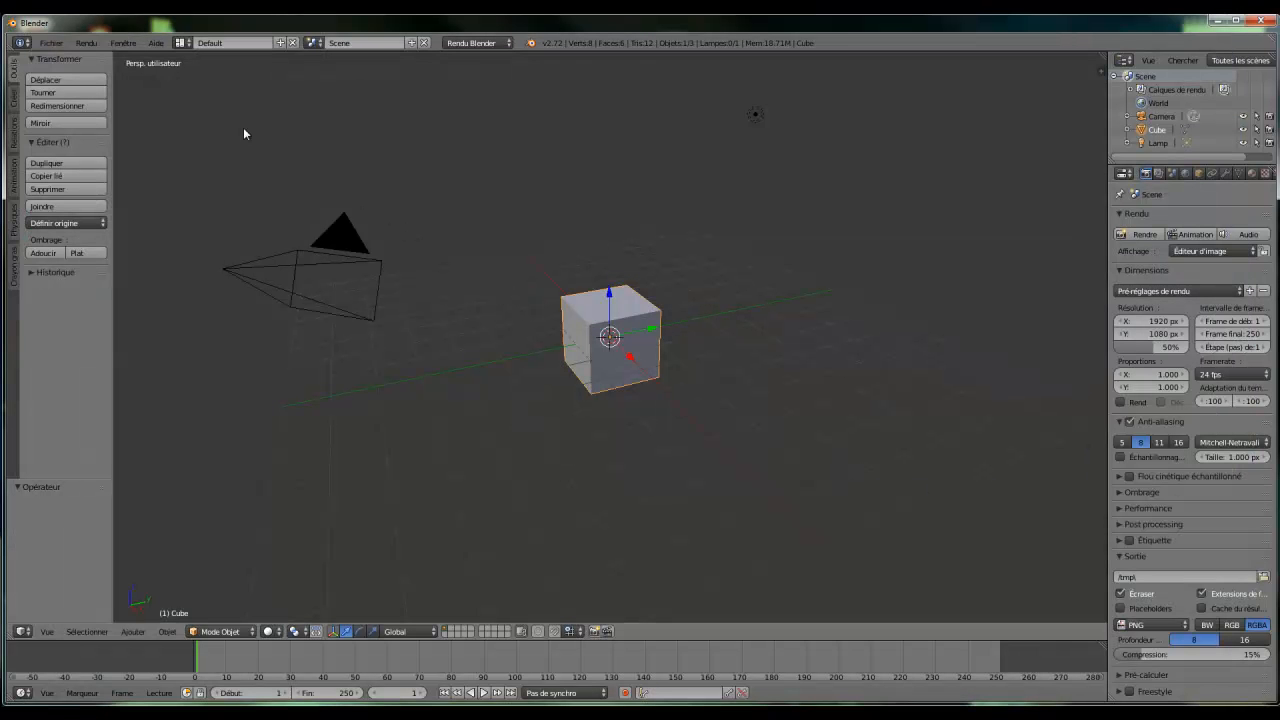
- Import Portes1.obj from the Door folder on the Desktop as a Wavefront OBJ with the default import options
click(50, 44)
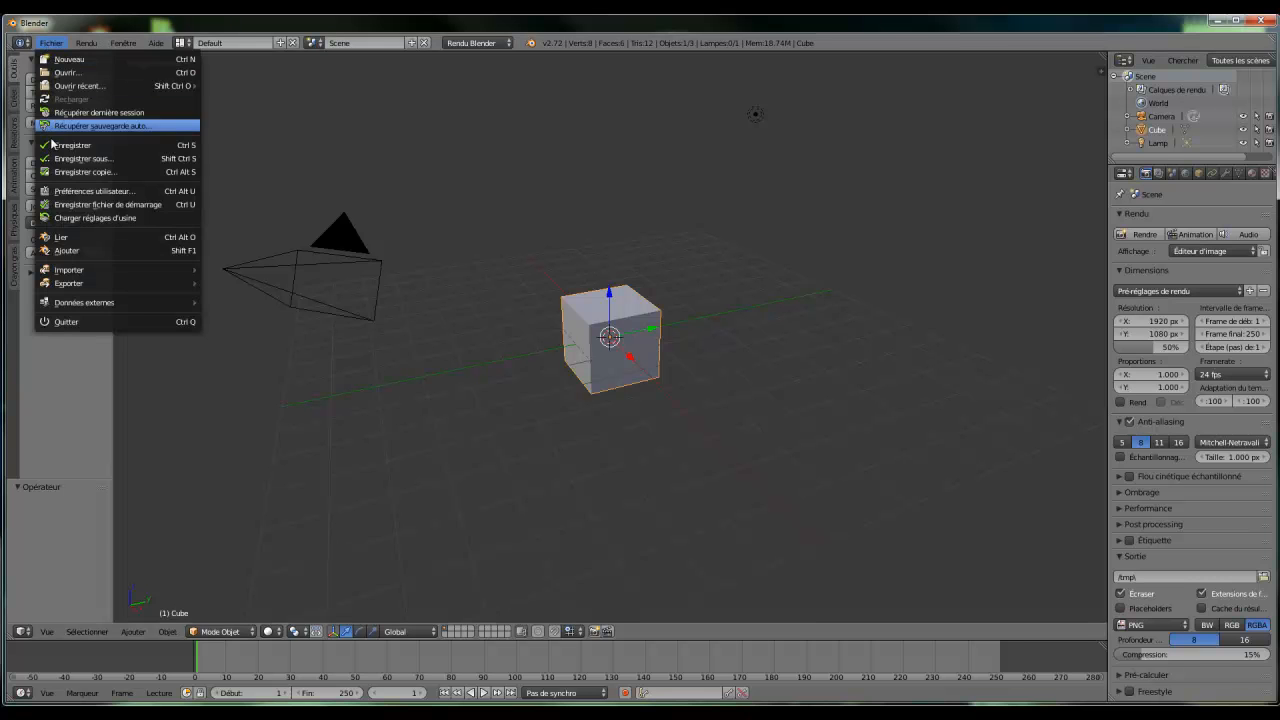
mouse_move(105, 268)
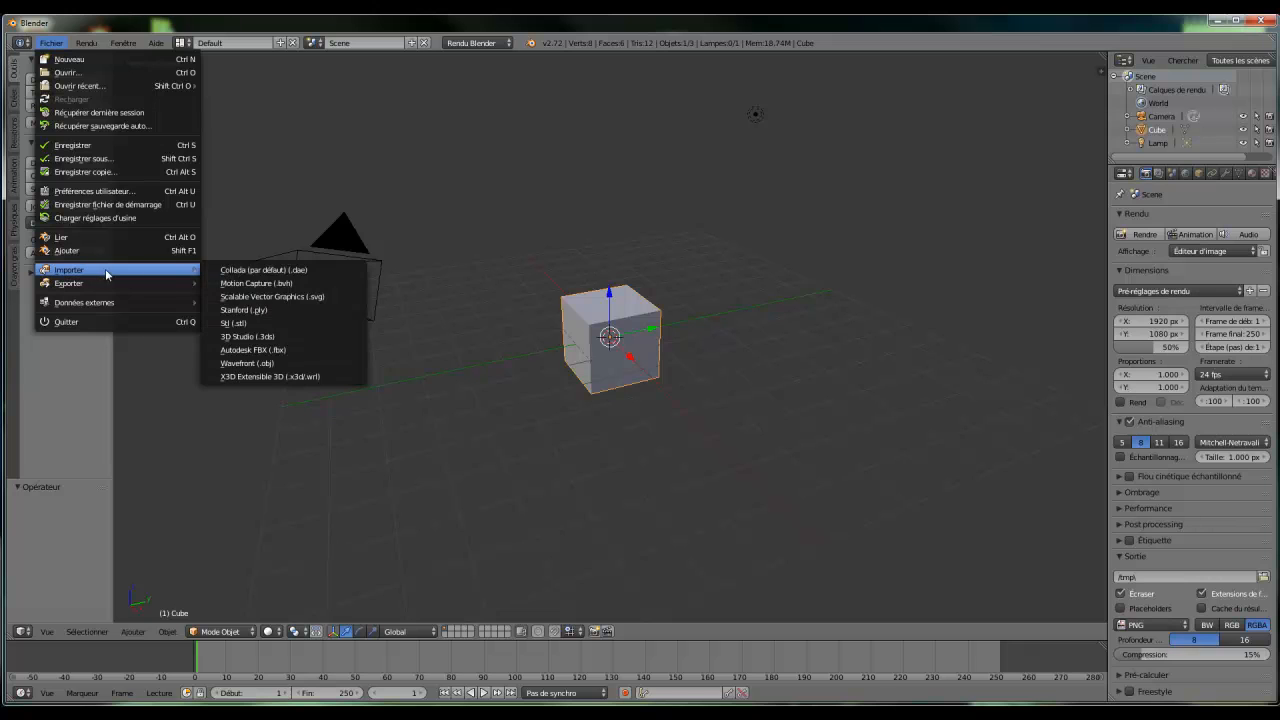
click(264, 364)
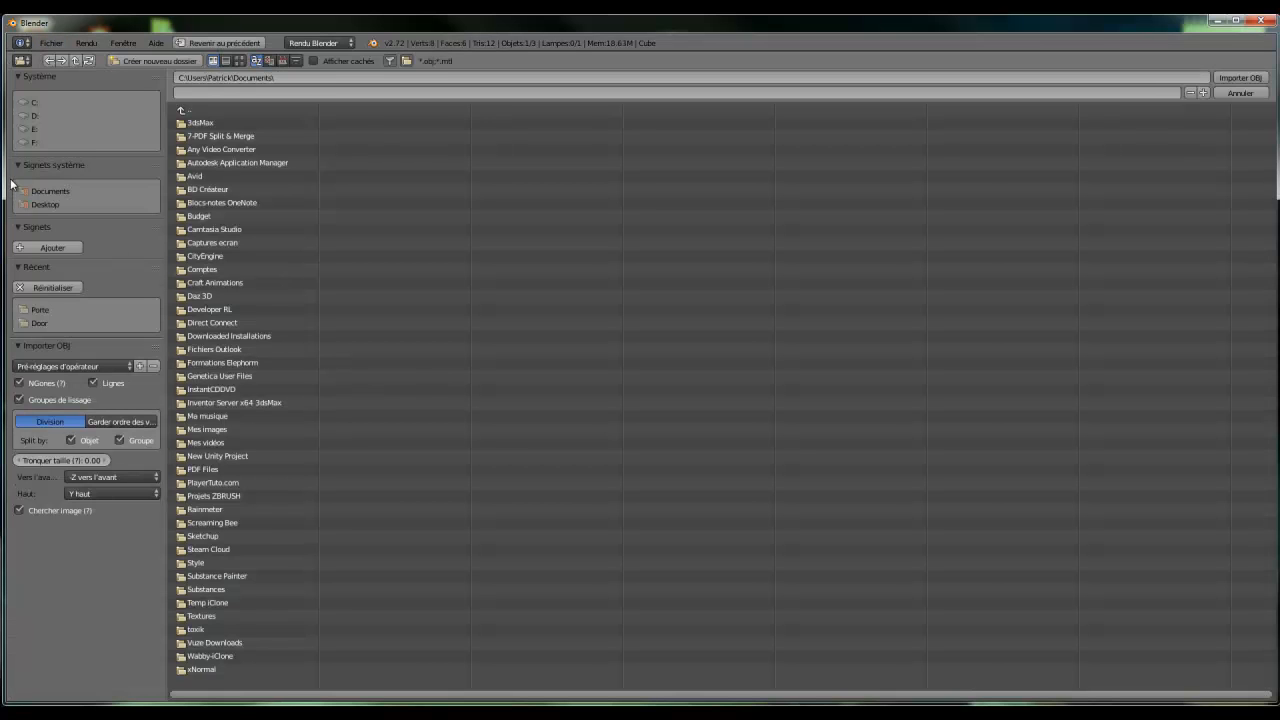
click(45, 205)
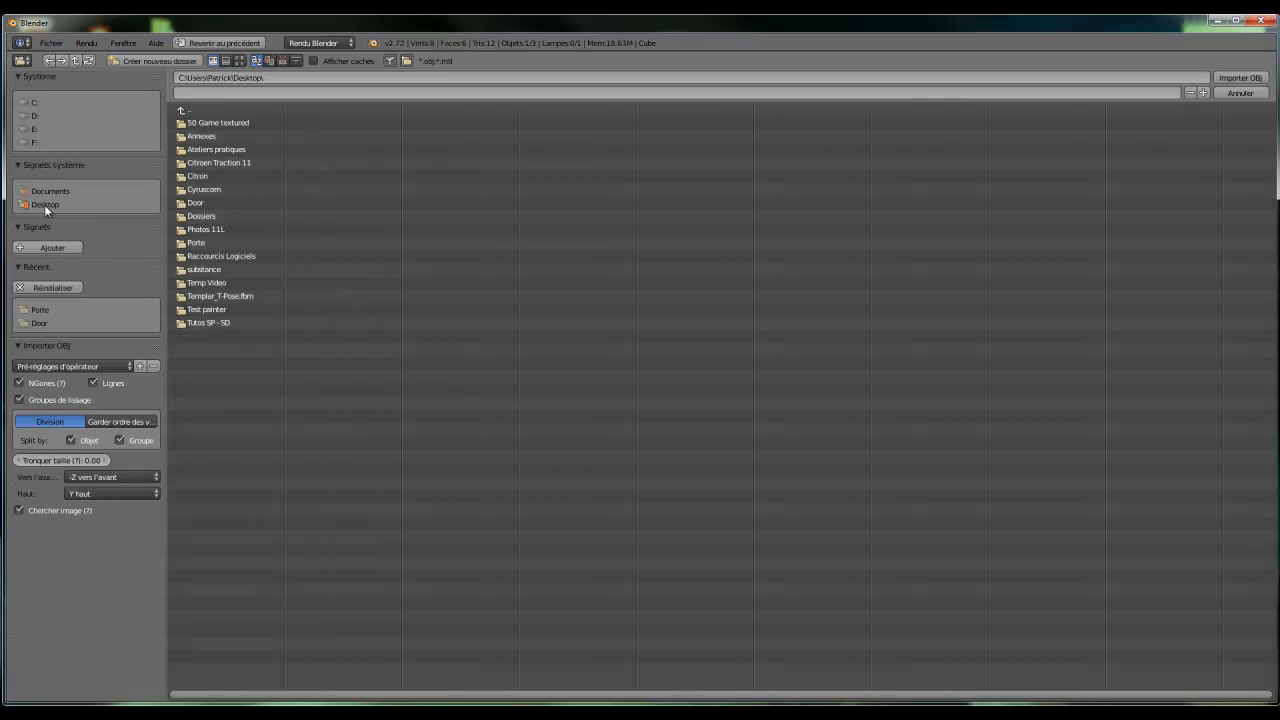
click(198, 204)
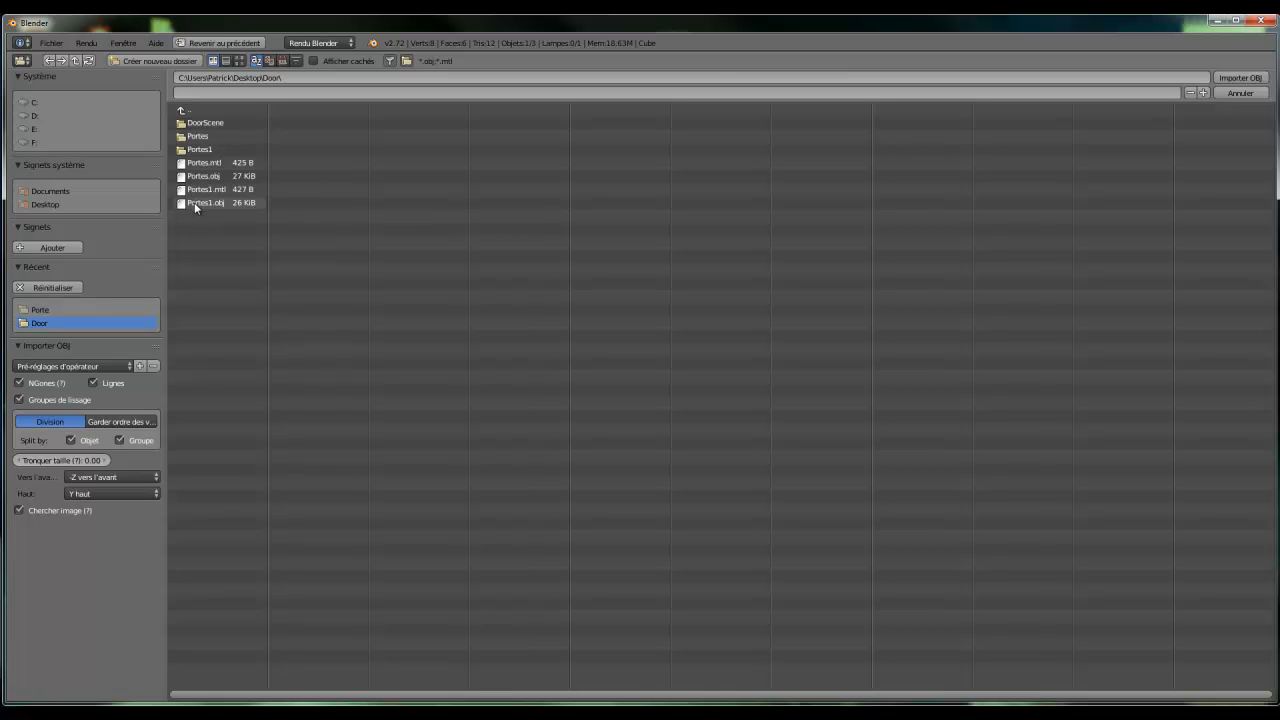
click(194, 202)
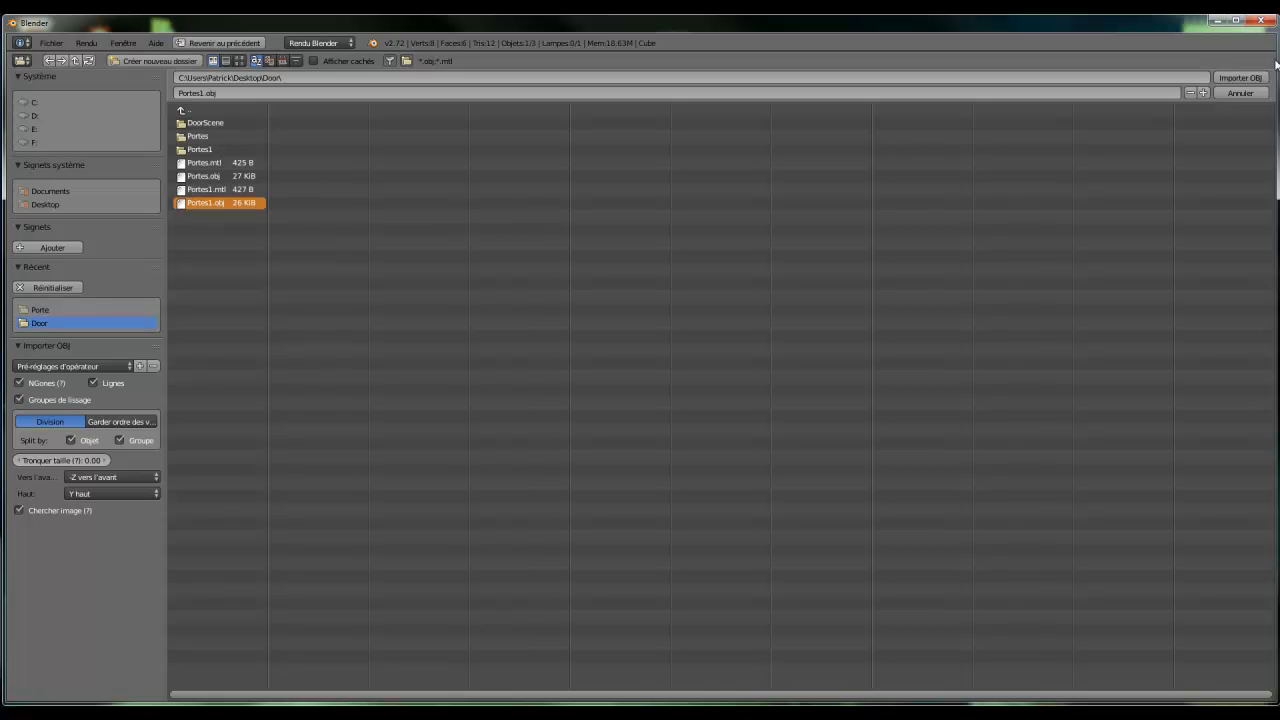
click(1242, 78)
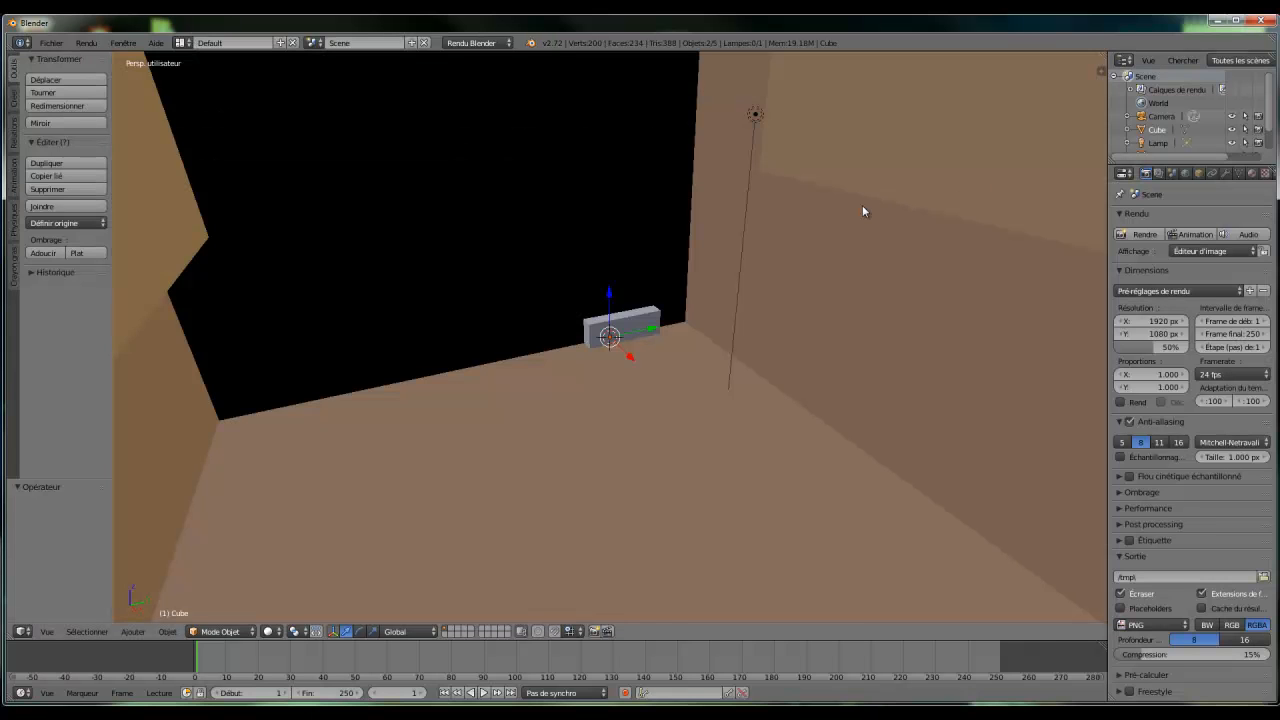
- Enlarge the outliner to list the imported meshes, and select Mesh1 Porte_Gauche1 and Mesh2 Porte_Droite1 in turn
scroll(760, 208, up, 6)
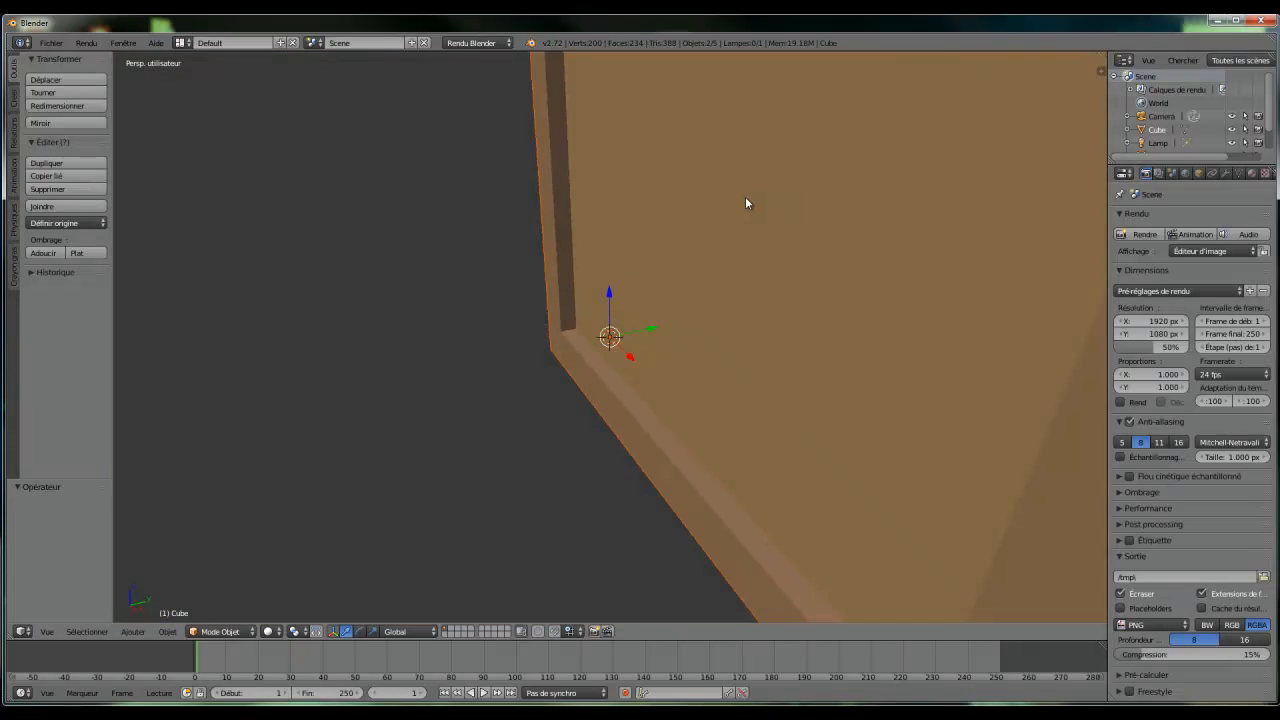
scroll(728, 192, down, 6)
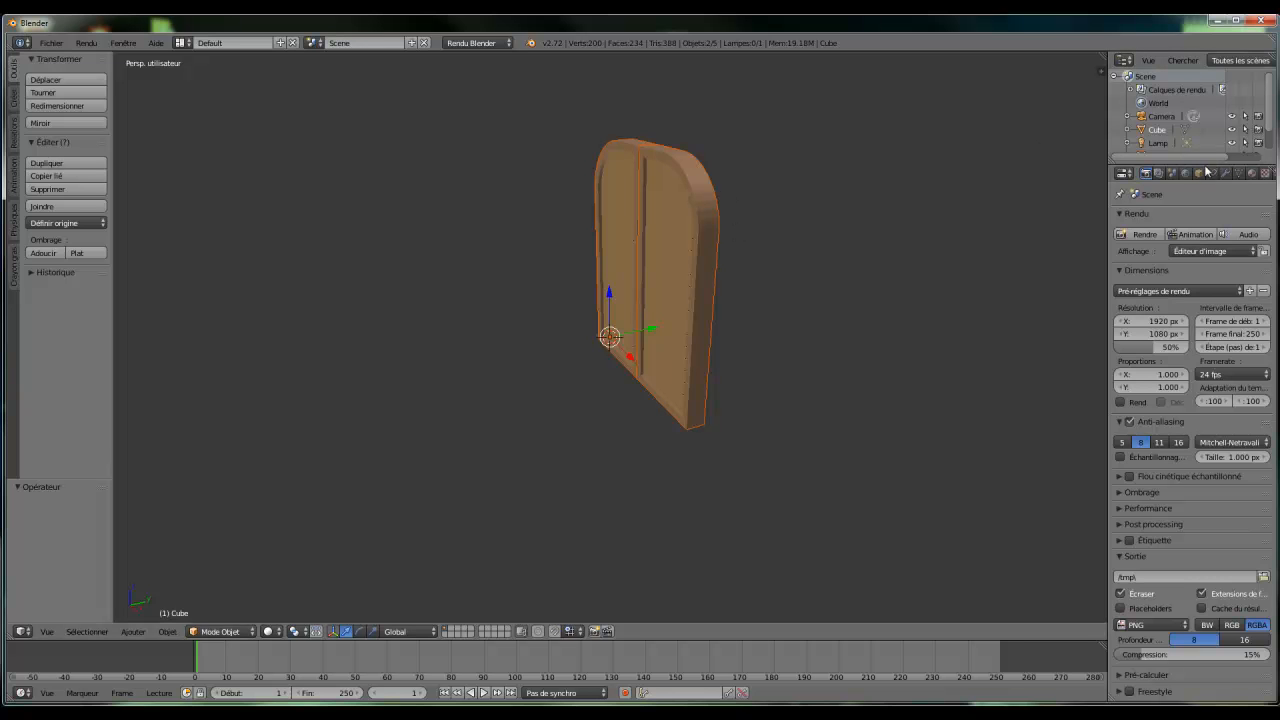
drag(1200, 159, 1197, 195)
click(1176, 157)
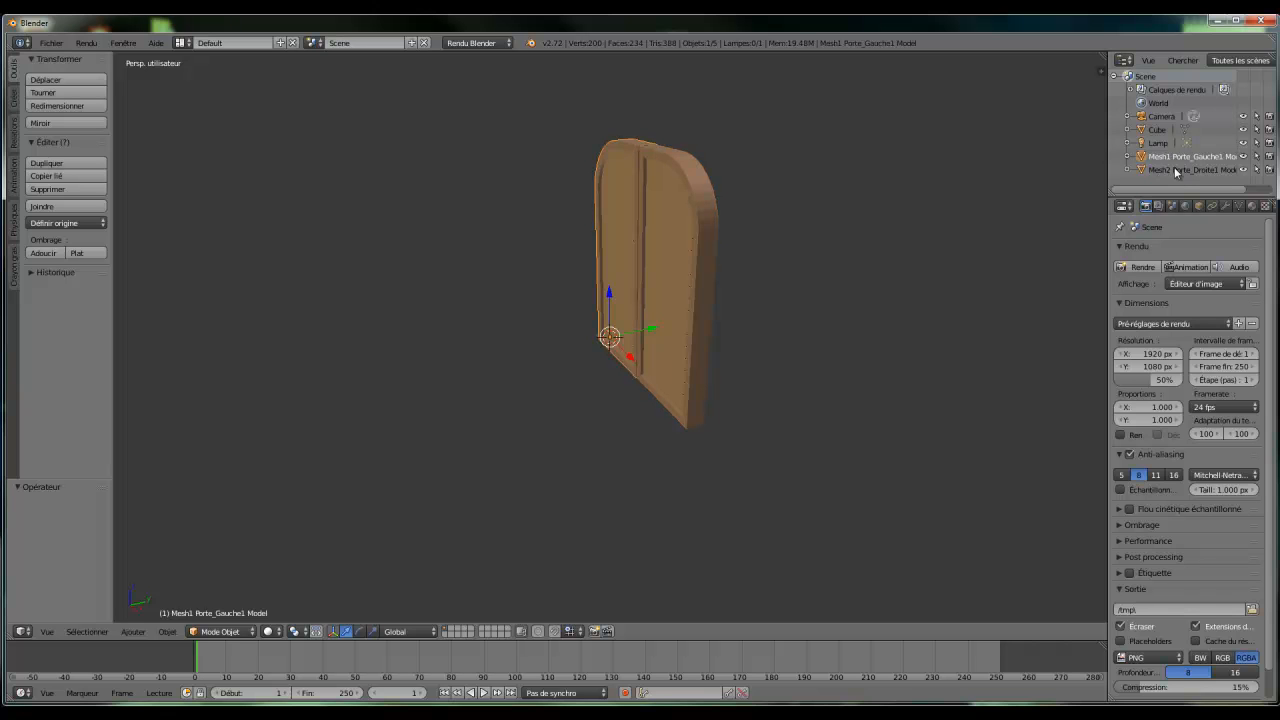
click(1174, 171)
- Move the default cube about -53 units along Y, clear of the door, and delete it
click(1156, 130)
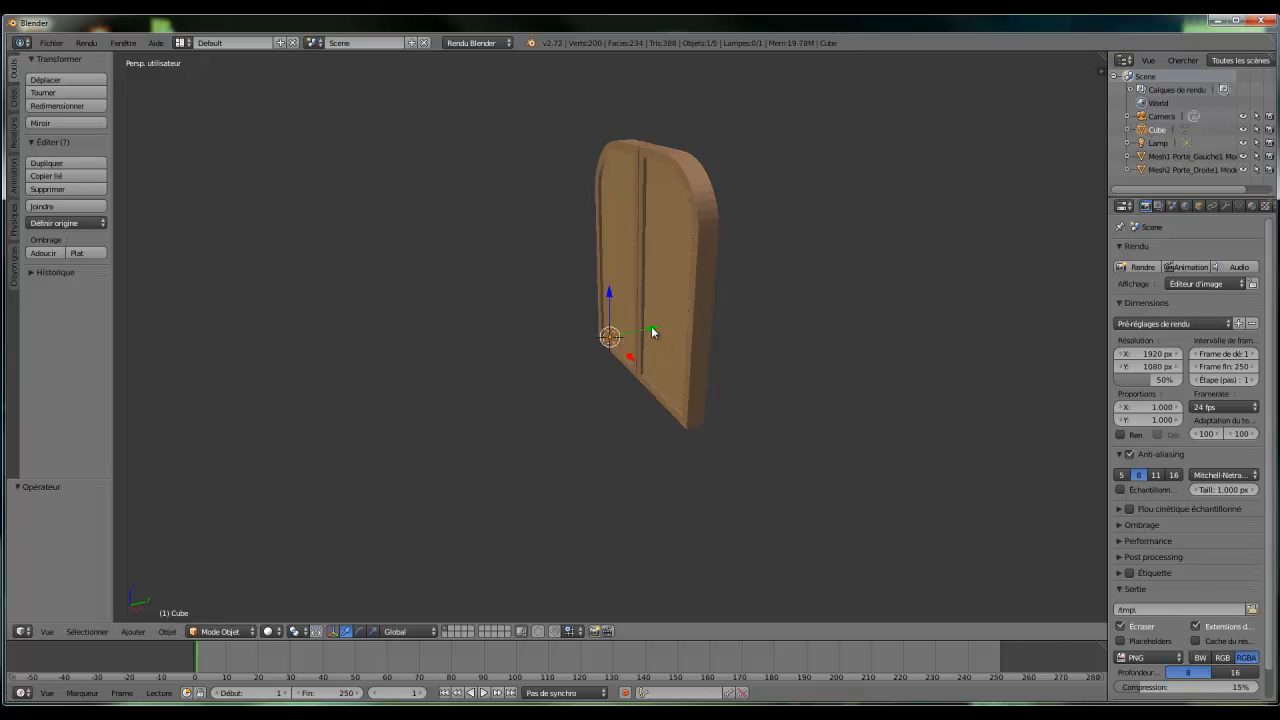
drag(651, 332, 573, 342)
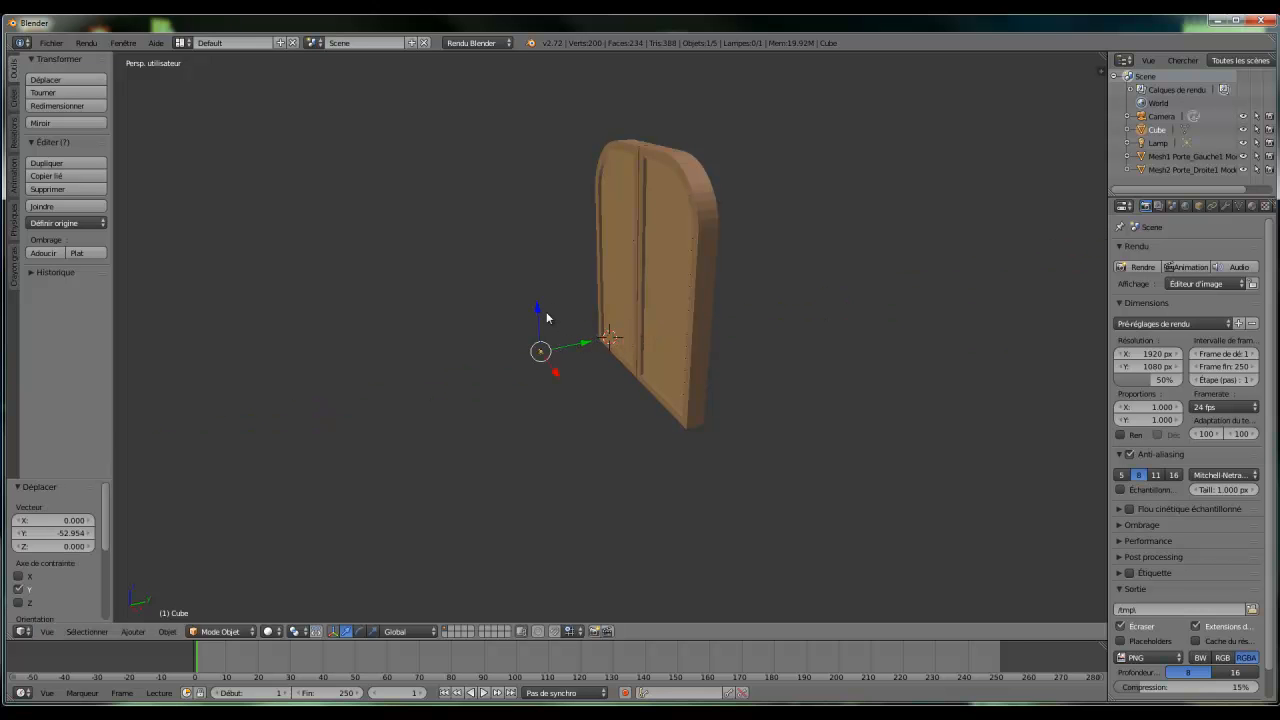
key(x)
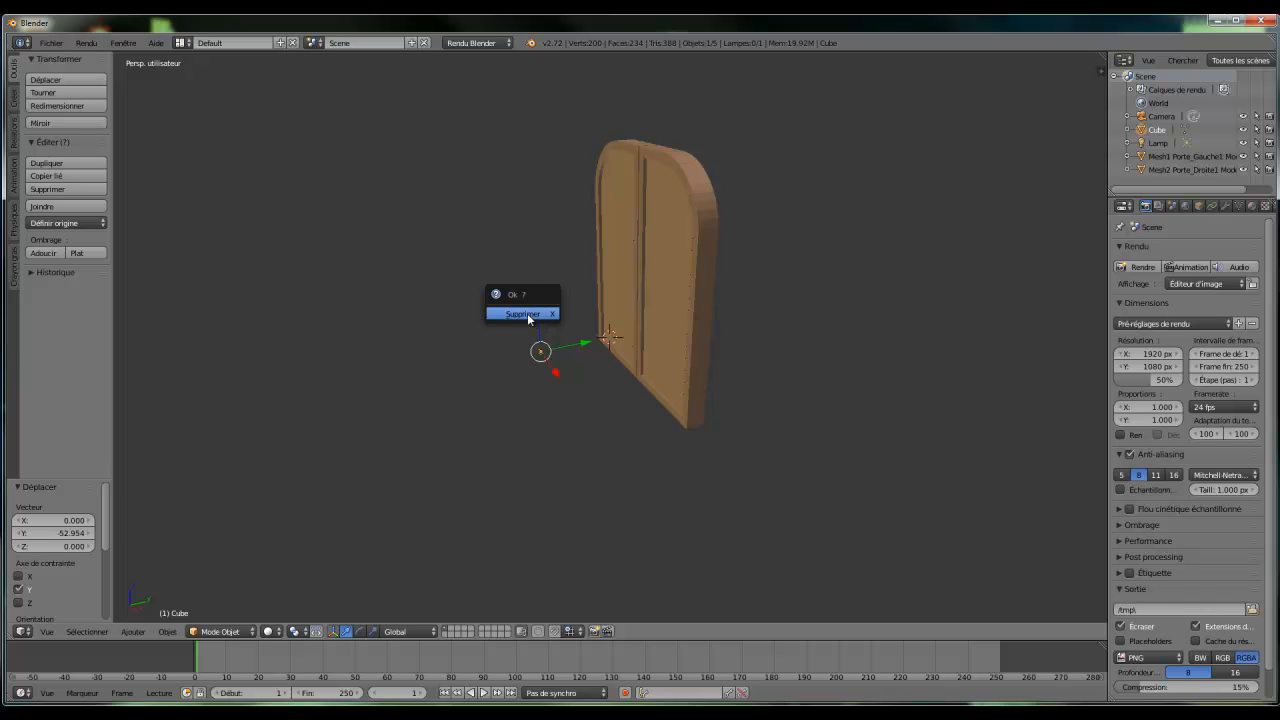
click(526, 315)
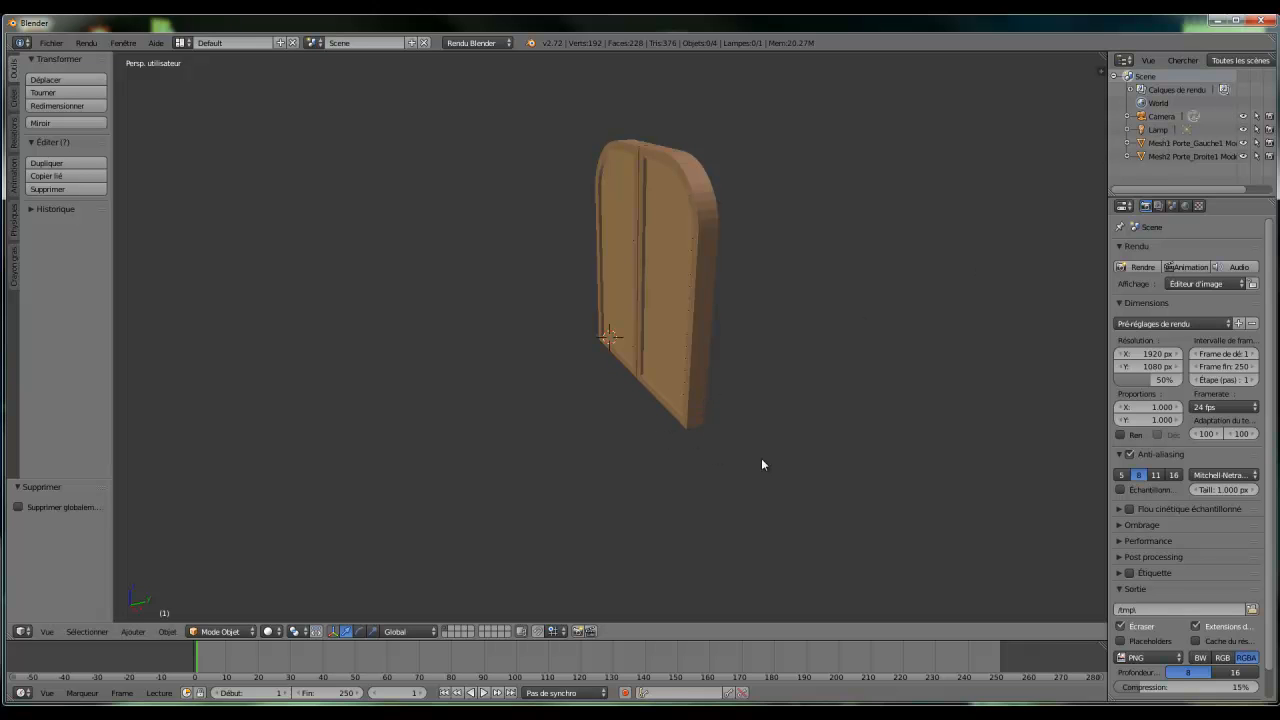
- Open the 3D view's properties, expand the Affichage settings and switch to the quad view
middle_drag(768, 456, 855, 433)
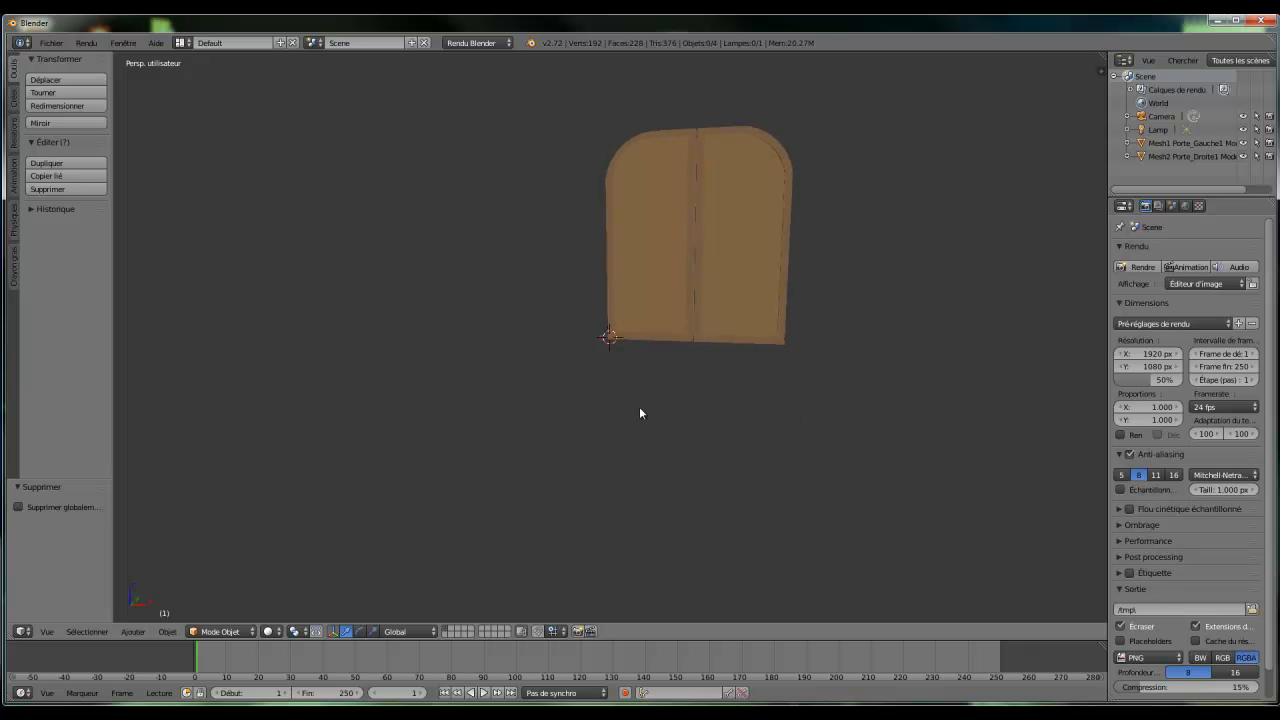
mouse_move(520, 361)
middle_down()
mouse_move(540, 380)
mouse_move(571, 346)
mouse_move(415, 332)
mouse_move(466, 380)
mouse_move(540, 357)
mouse_move(442, 378)
mouse_move(523, 380)
middle_up()
scroll(523, 379, up, 1)
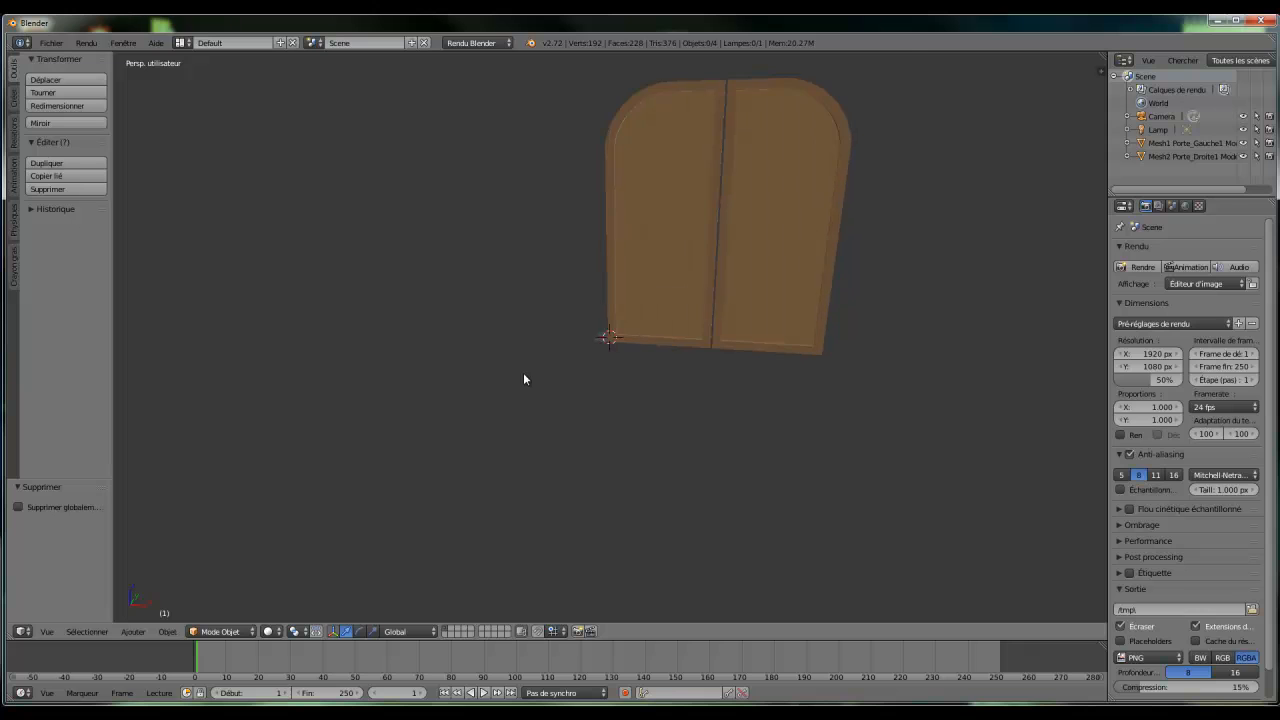
scroll(523, 379, up, 1)
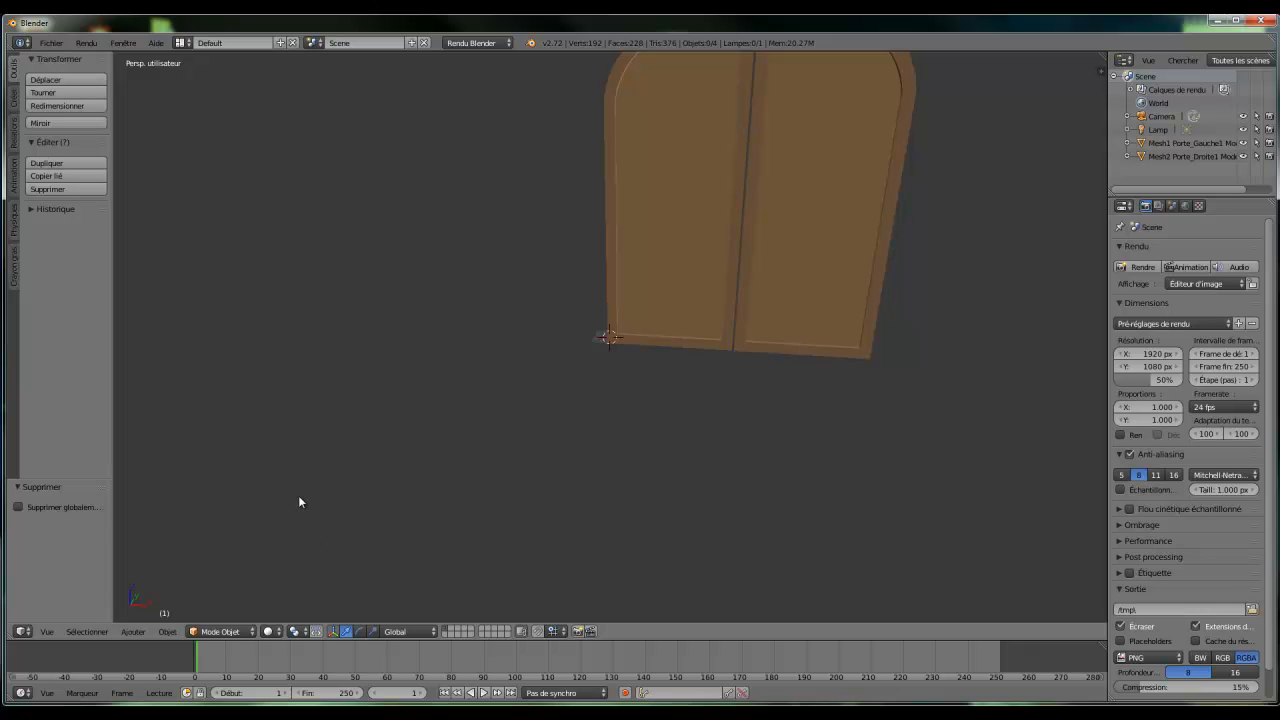
scroll(469, 406, up, 1)
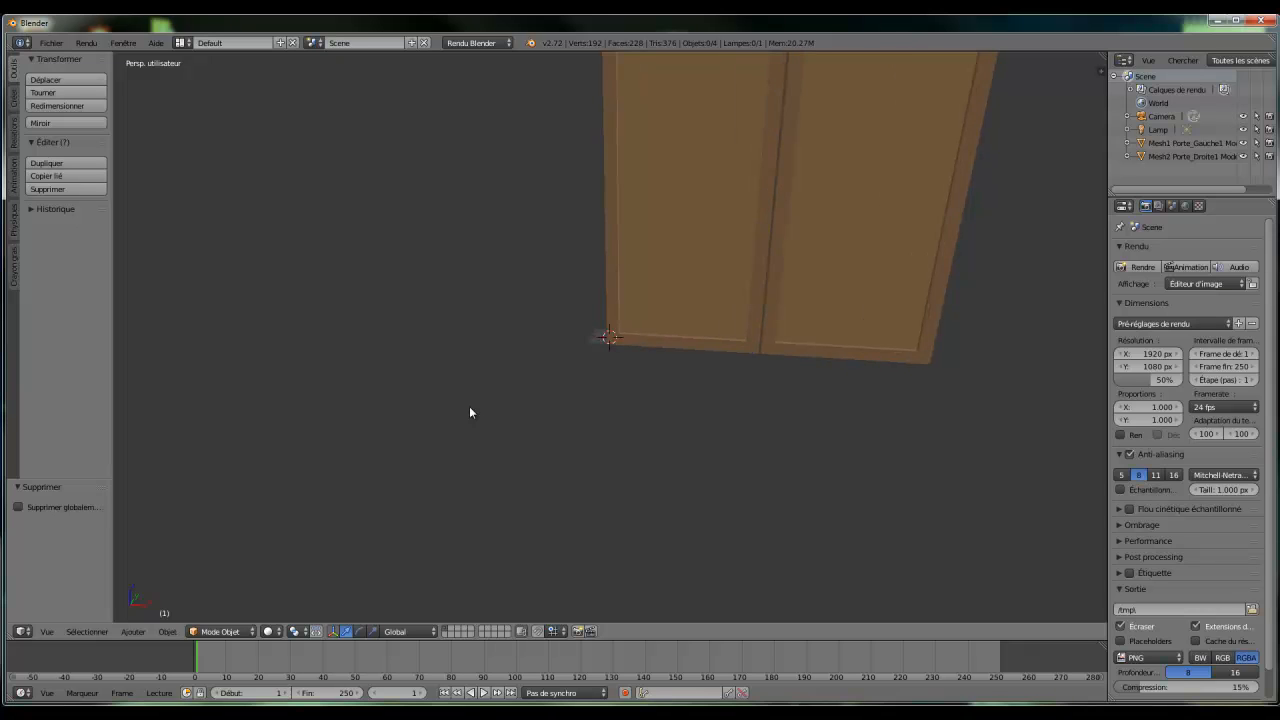
scroll(469, 406, down, 1)
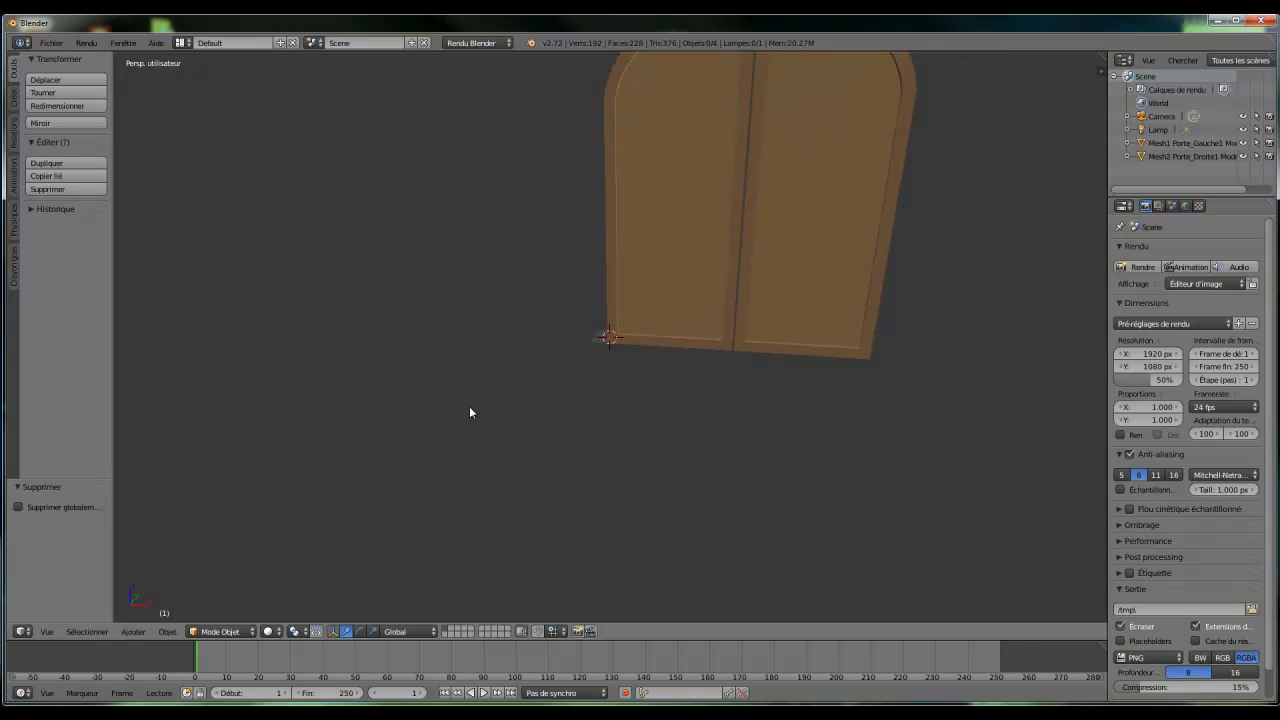
click(1101, 70)
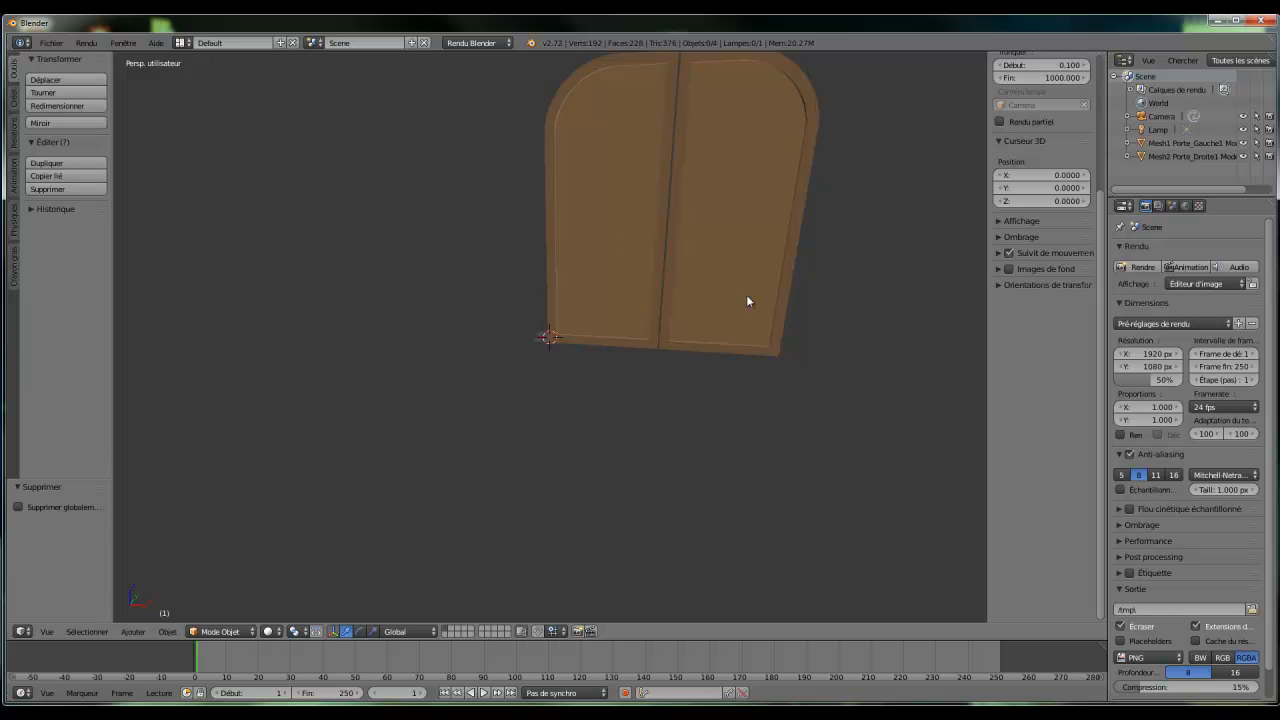
click(1001, 221)
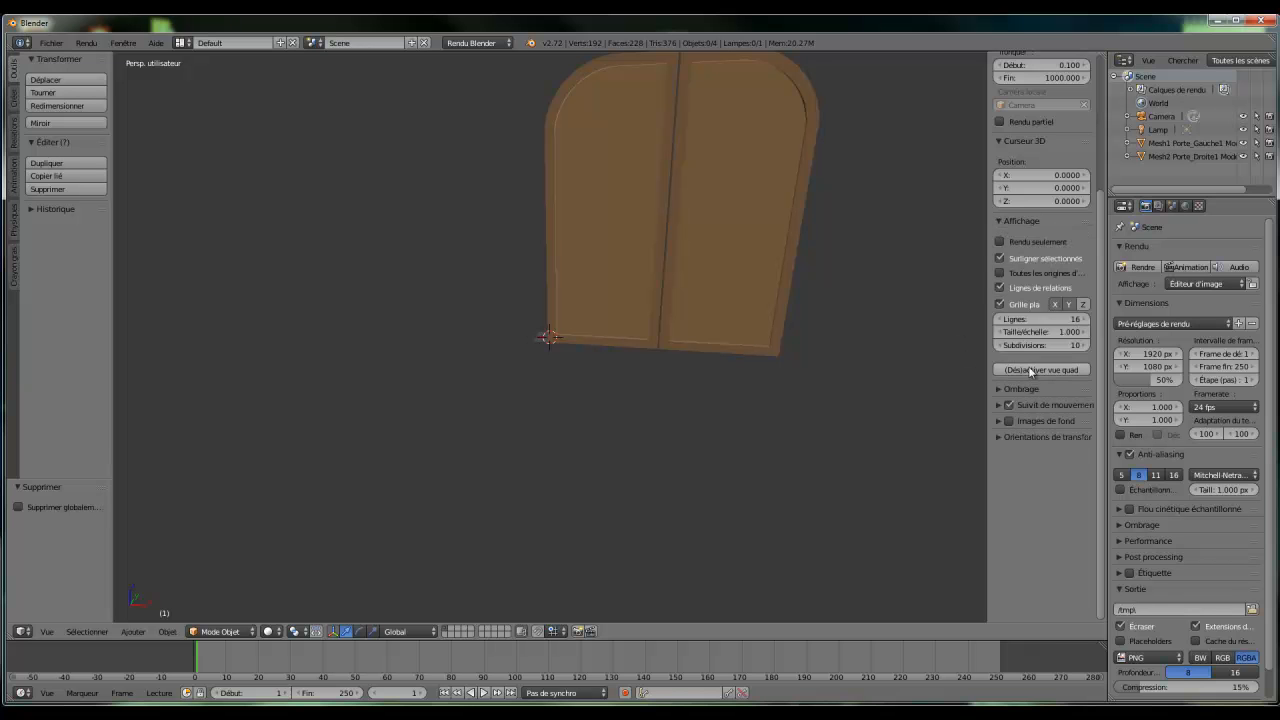
click(1028, 369)
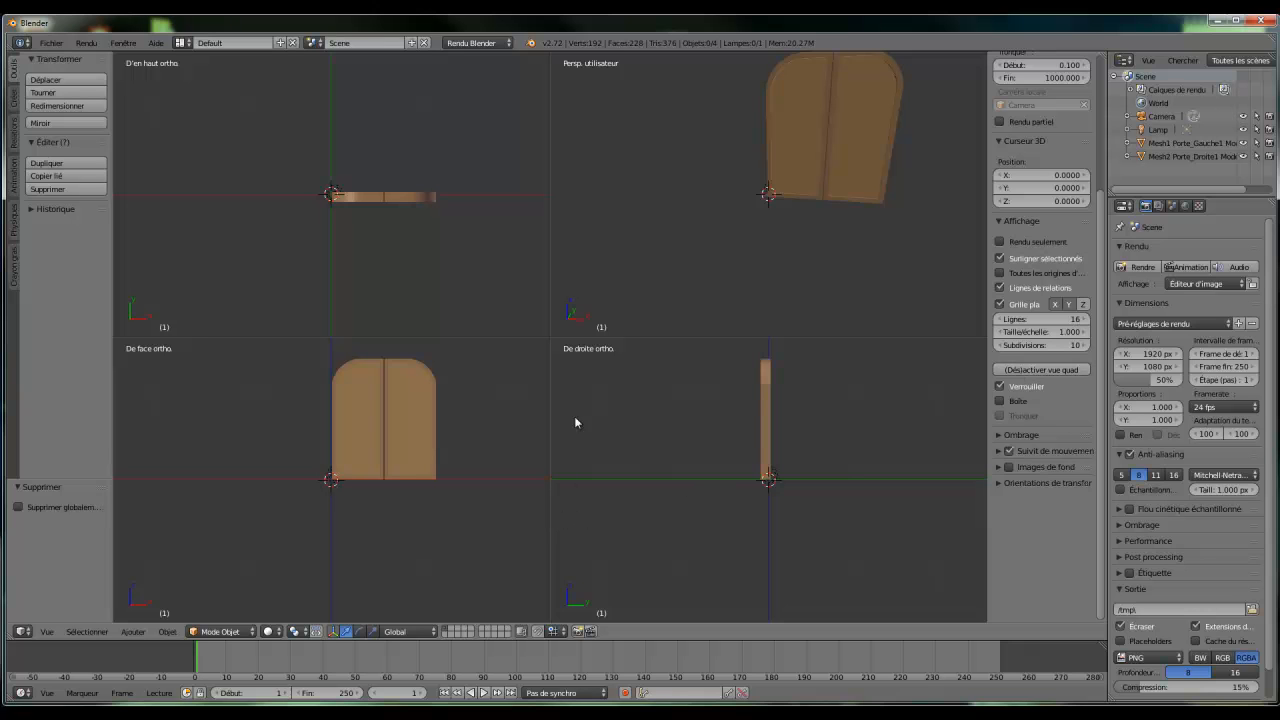
- Change the perspective viewport of the quad view to the left view (Gauche)
click(633, 157)
click(47, 632)
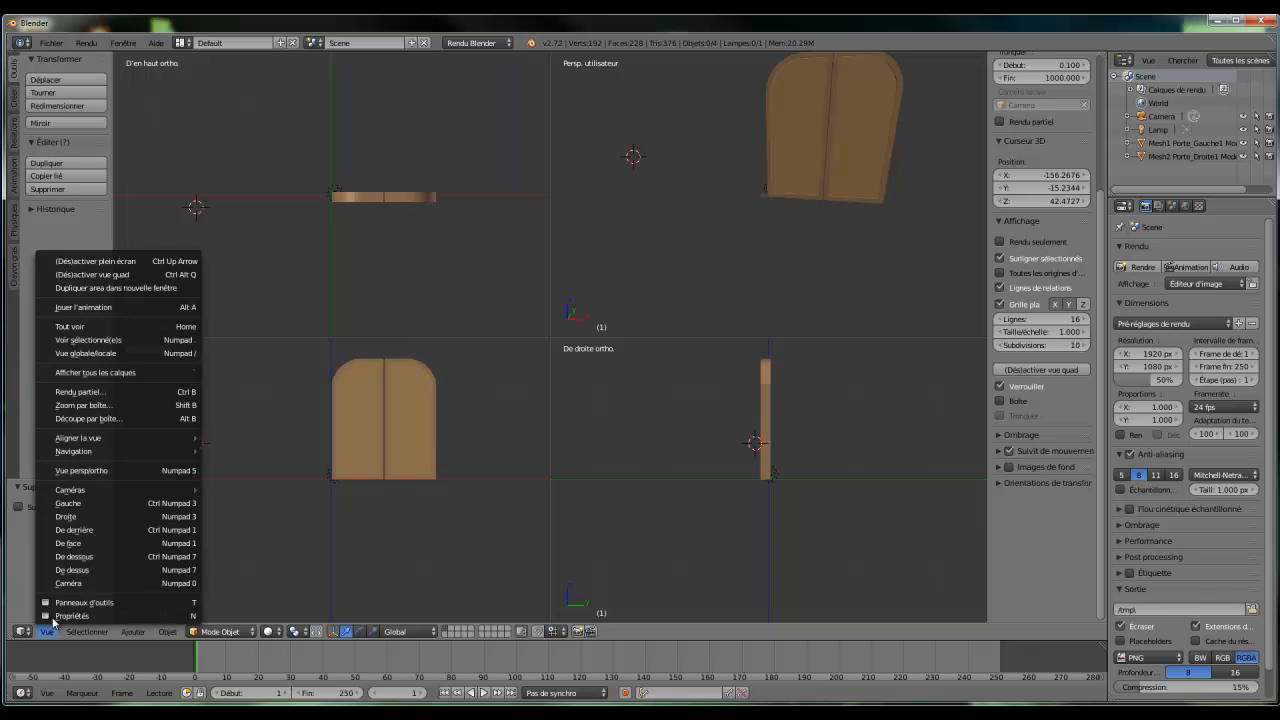
click(70, 504)
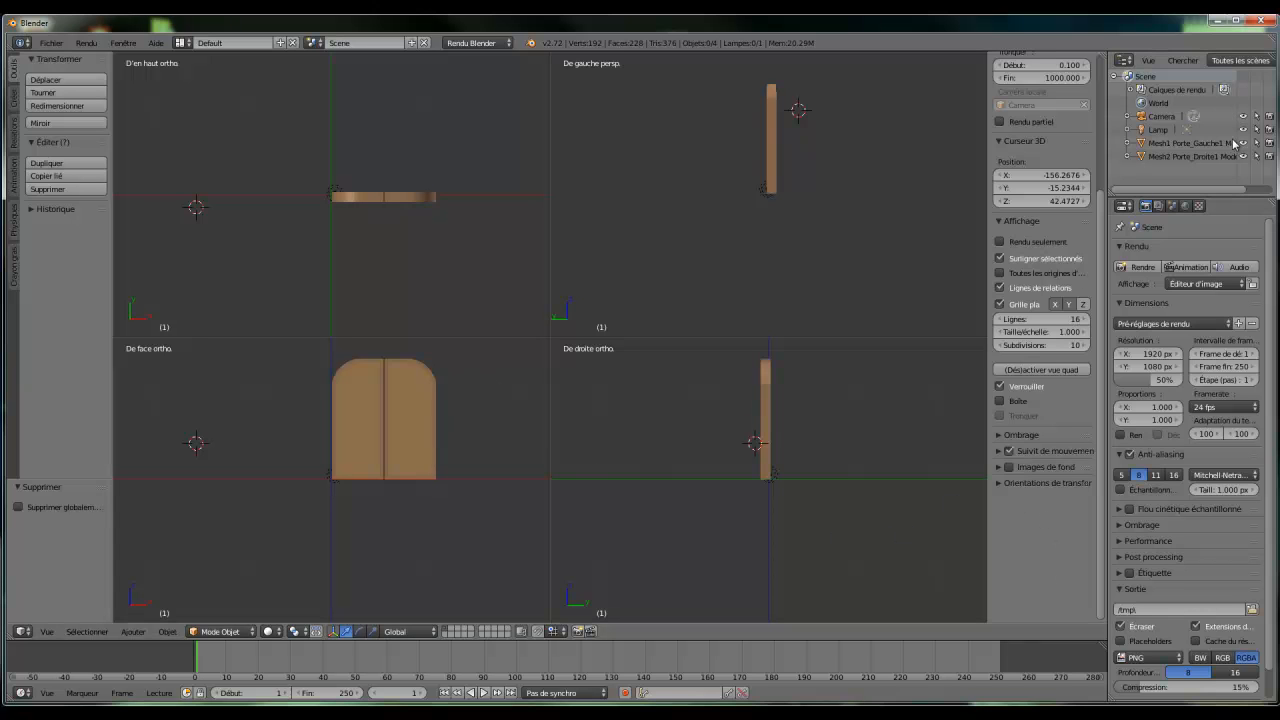
- Select the left door panel (Mesh1 Porte_Gauche1) and display its object properties
click(1158, 145)
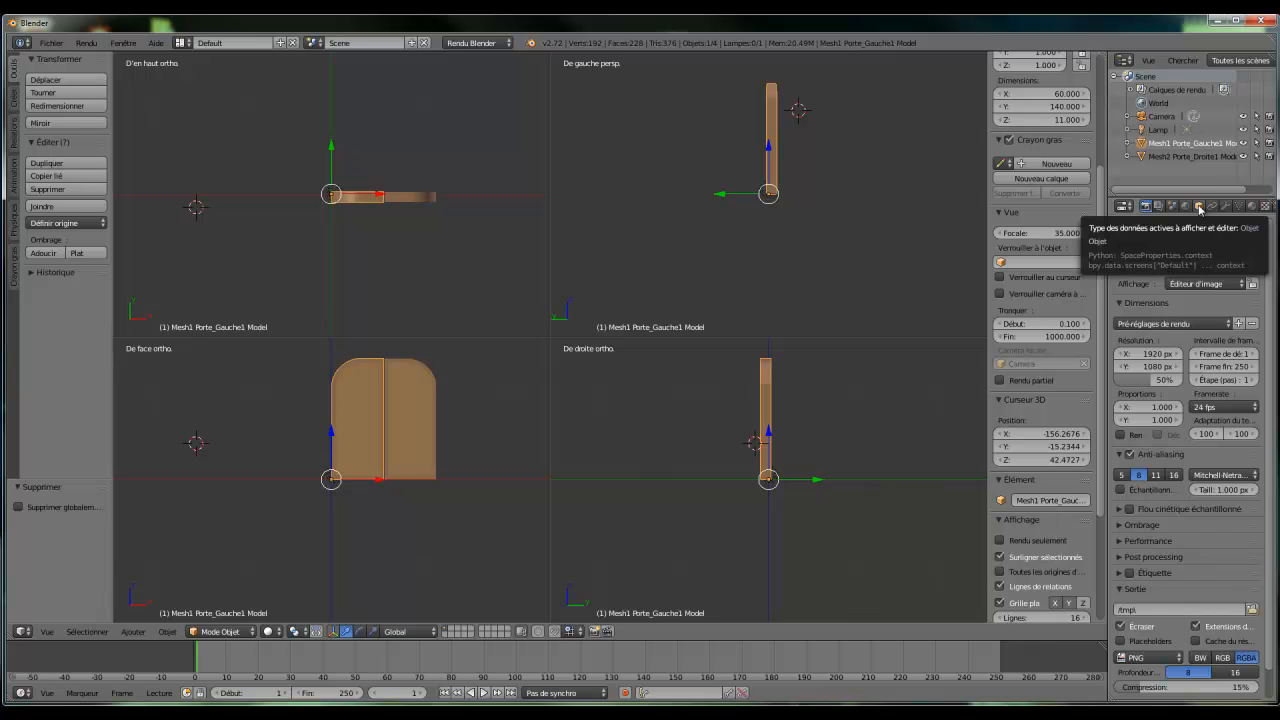
click(1199, 206)
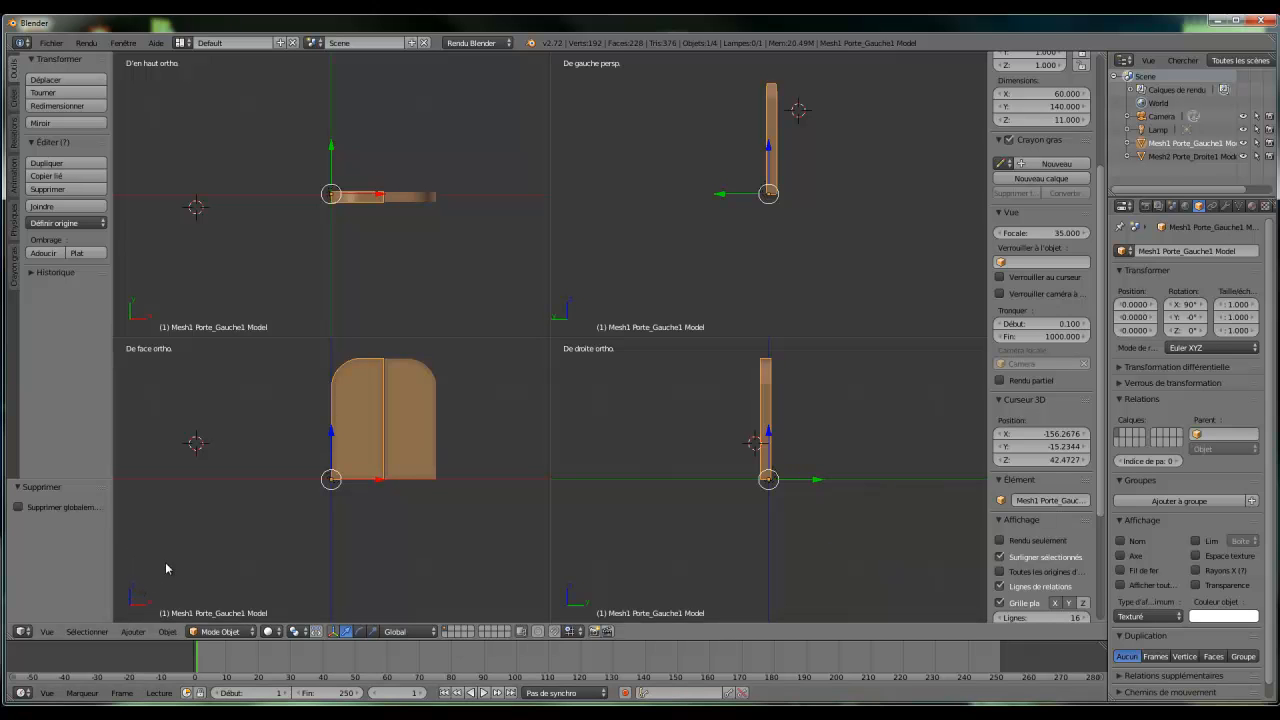
- Place the 3D cursor at several points around the door in the left view, ending at about Y -46, Z -34
click(826, 190)
click(720, 258)
click(635, 203)
click(615, 135)
click(628, 275)
click(714, 280)
click(858, 261)
- Examine the left panel's origin point in the top view and hide the right panel (Mesh2 Porte_Droite1)
scroll(345, 246, up, 1)
scroll(344, 245, down, 2)
scroll(344, 245, up, 2)
scroll(344, 246, up, 1)
scroll(344, 246, down, 3)
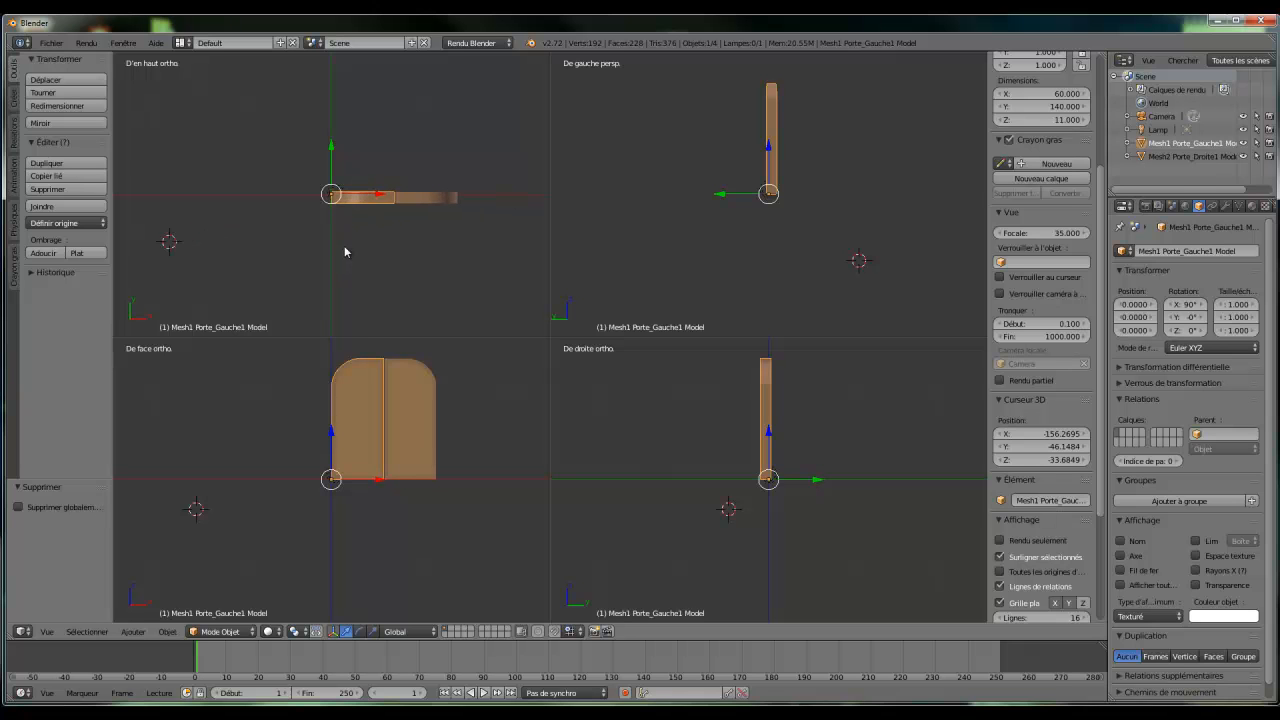
scroll(344, 246, up, 7)
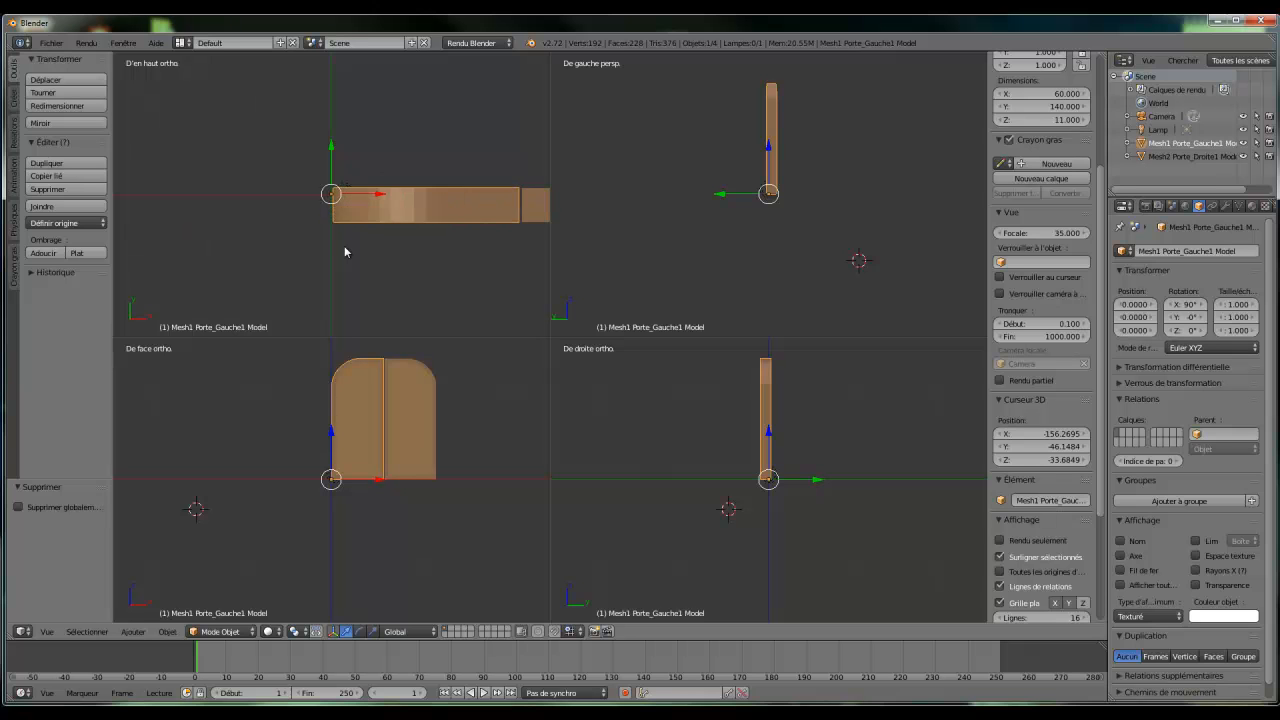
scroll(344, 250, up, 5)
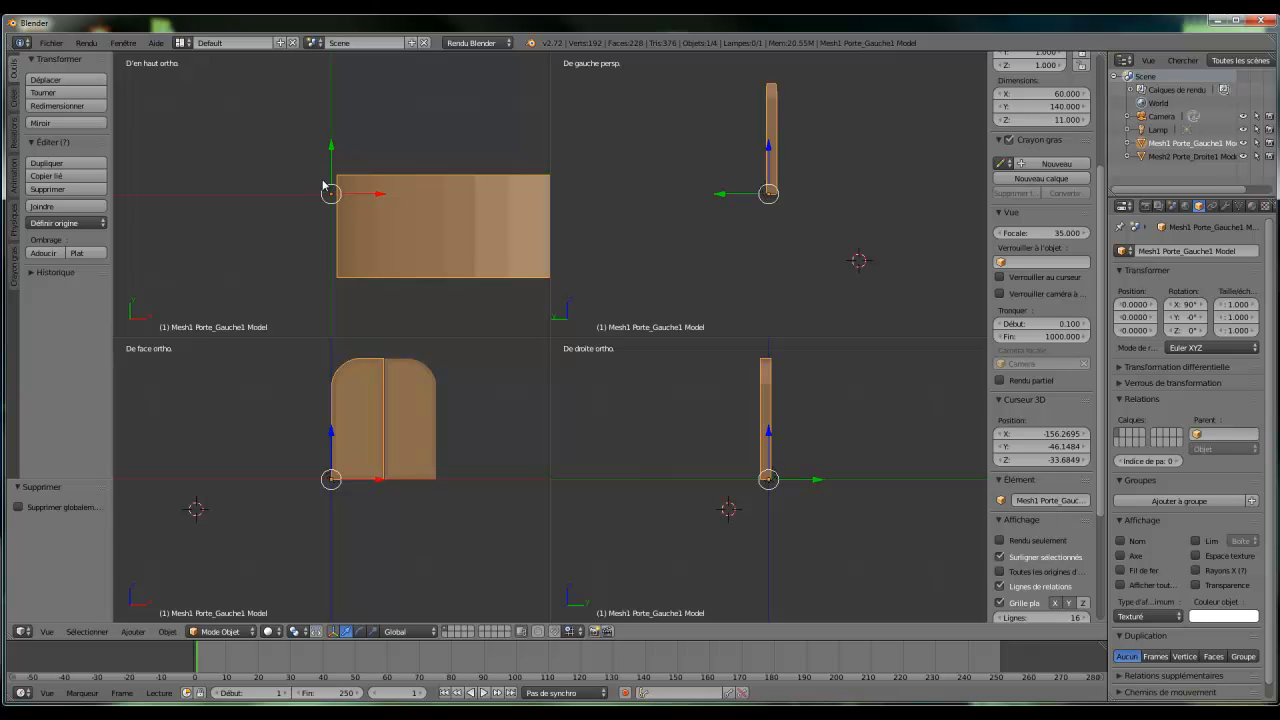
scroll(245, 252, down, 2)
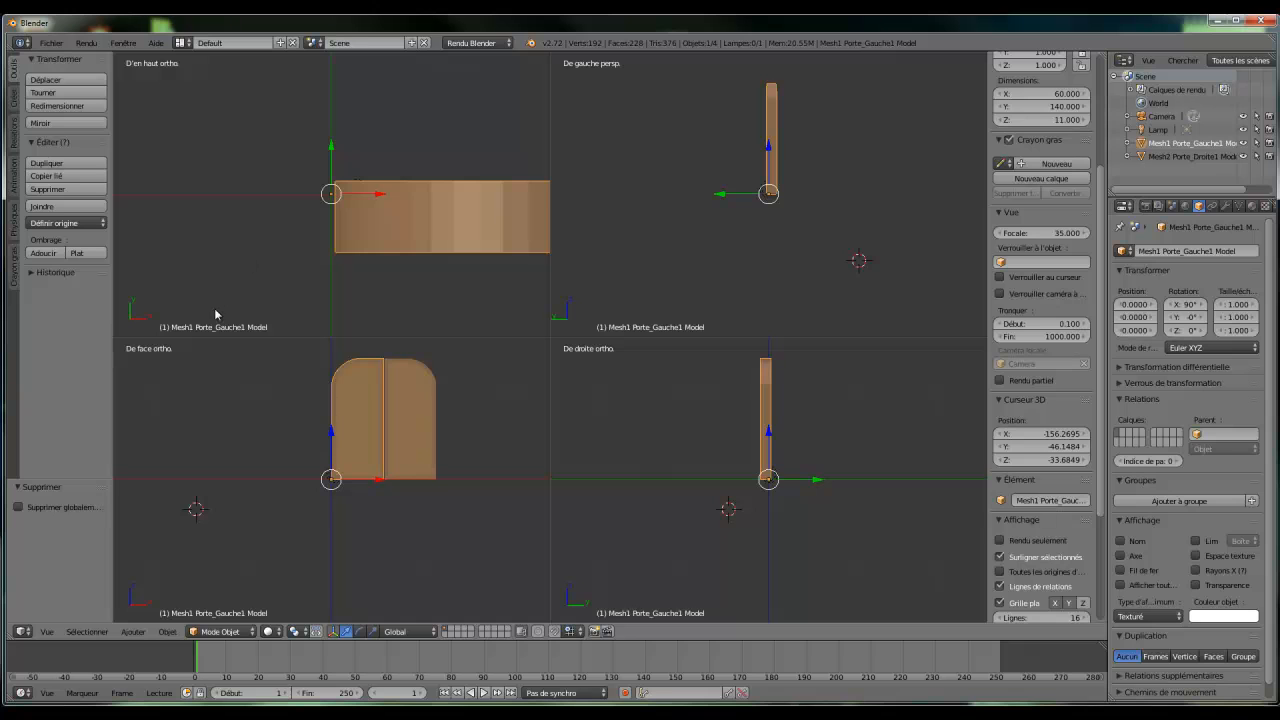
click(1244, 157)
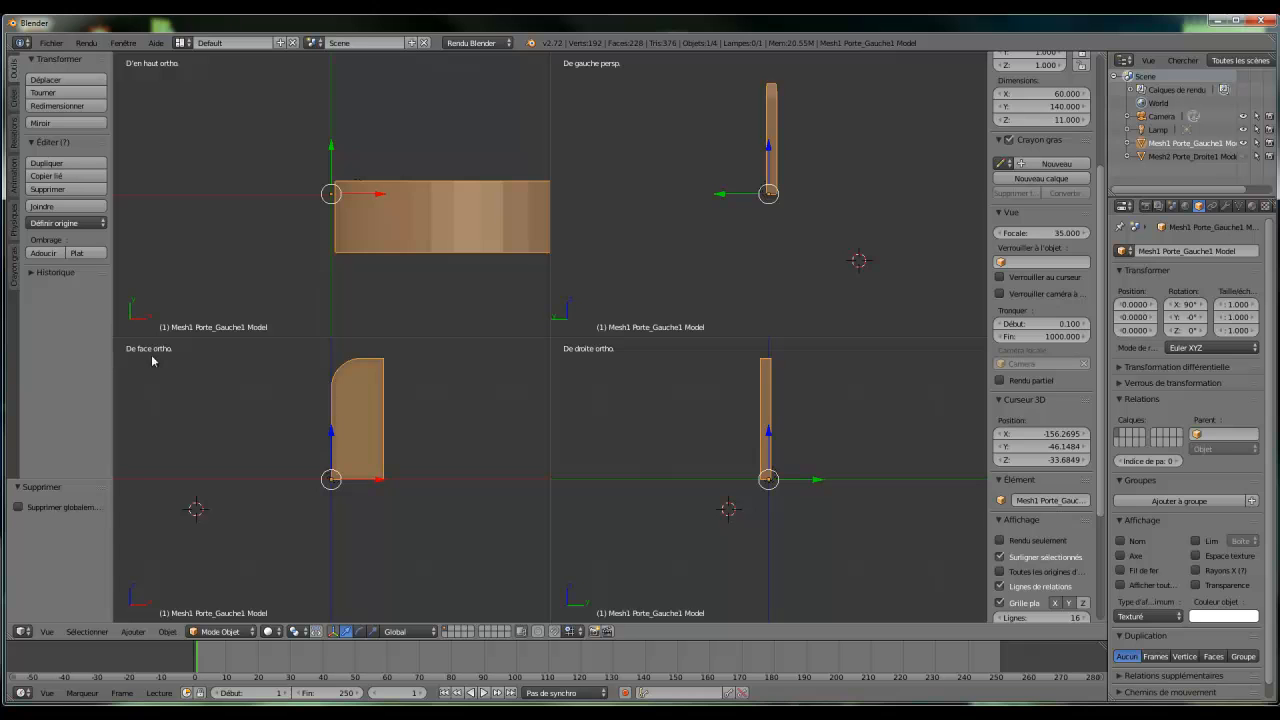
- Set the left panel's origin to the 3D cursor, and move its geometry to that origin
click(62, 224)
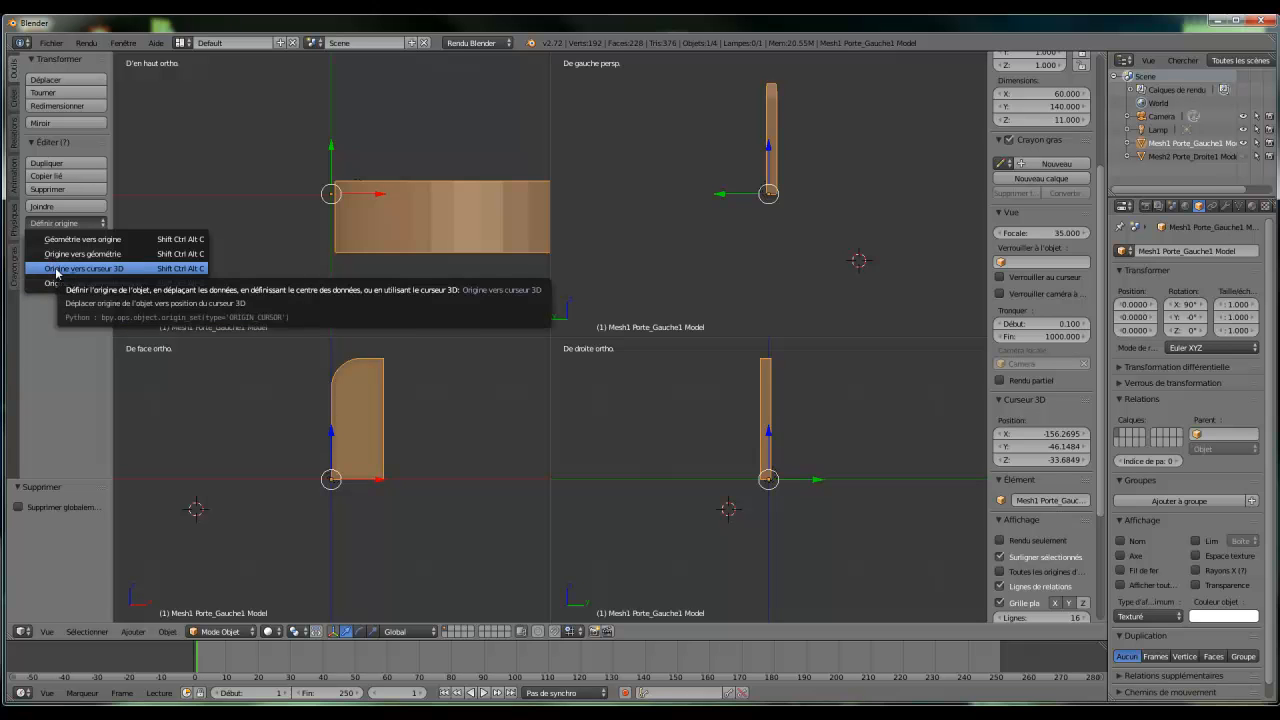
click(57, 270)
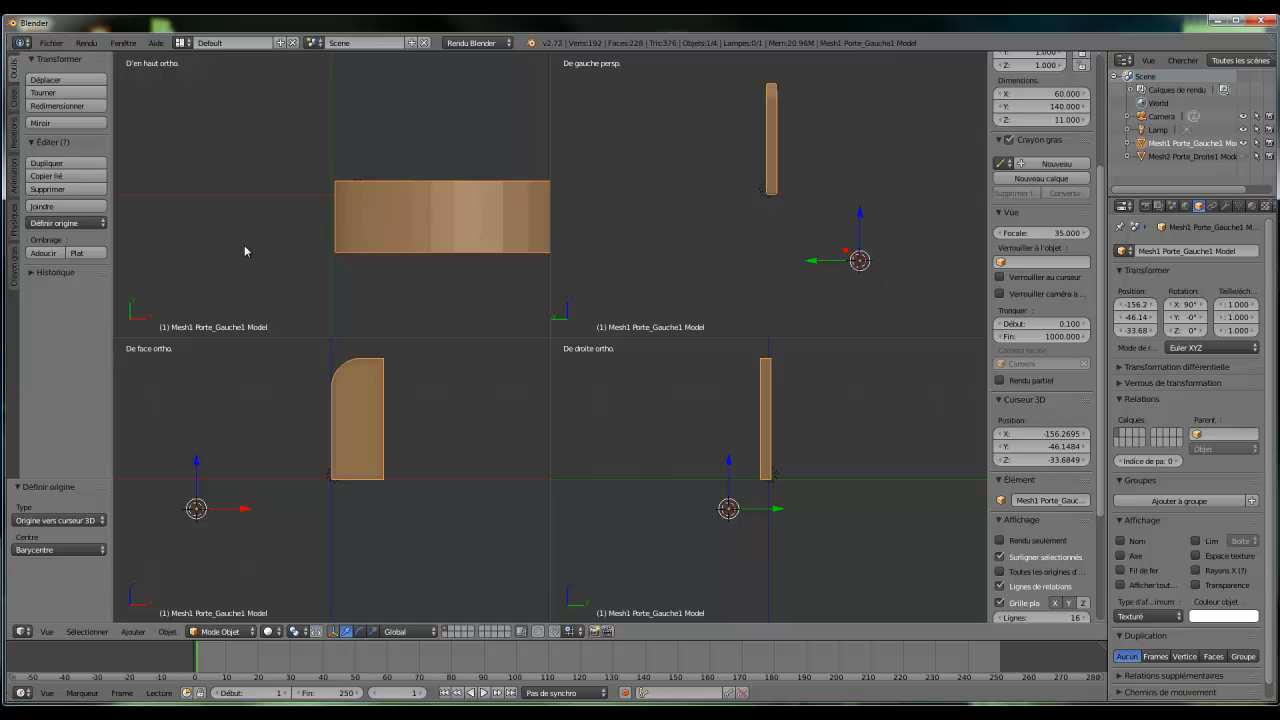
click(68, 224)
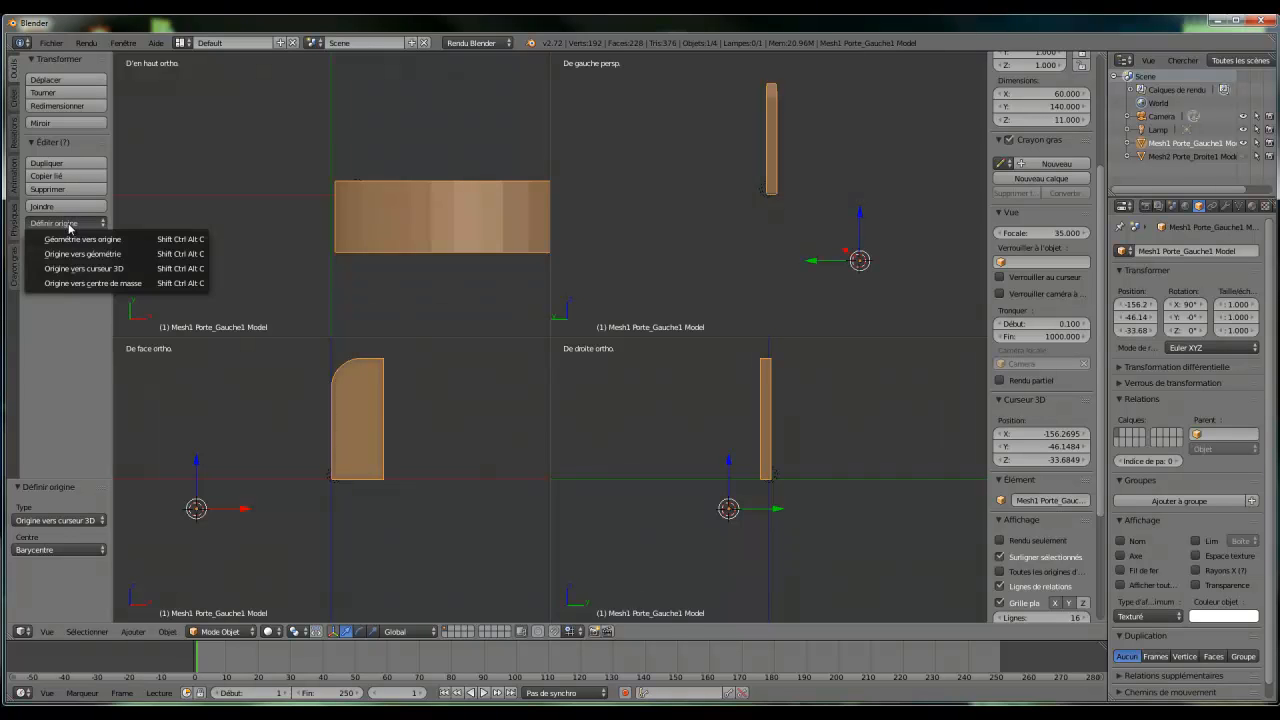
click(64, 238)
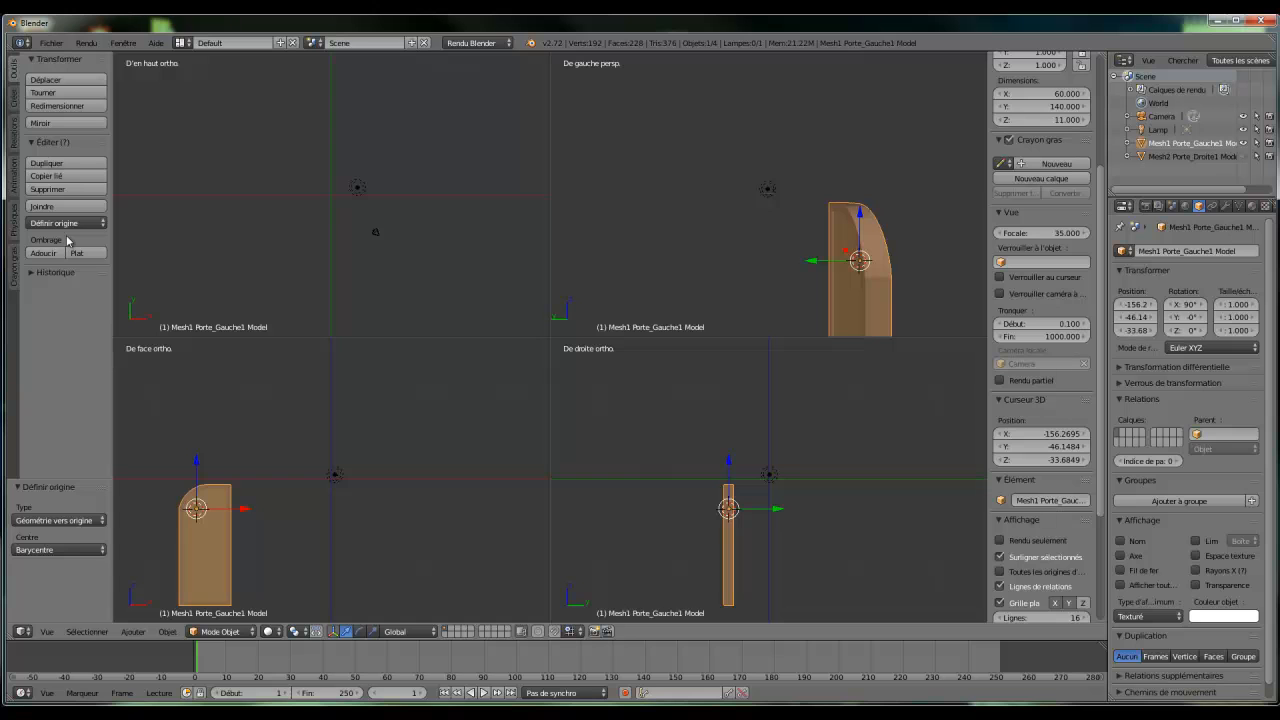
- Undo the last geometry move and set the left door panel's origin to the 3D cursor
key(ctrl+z)
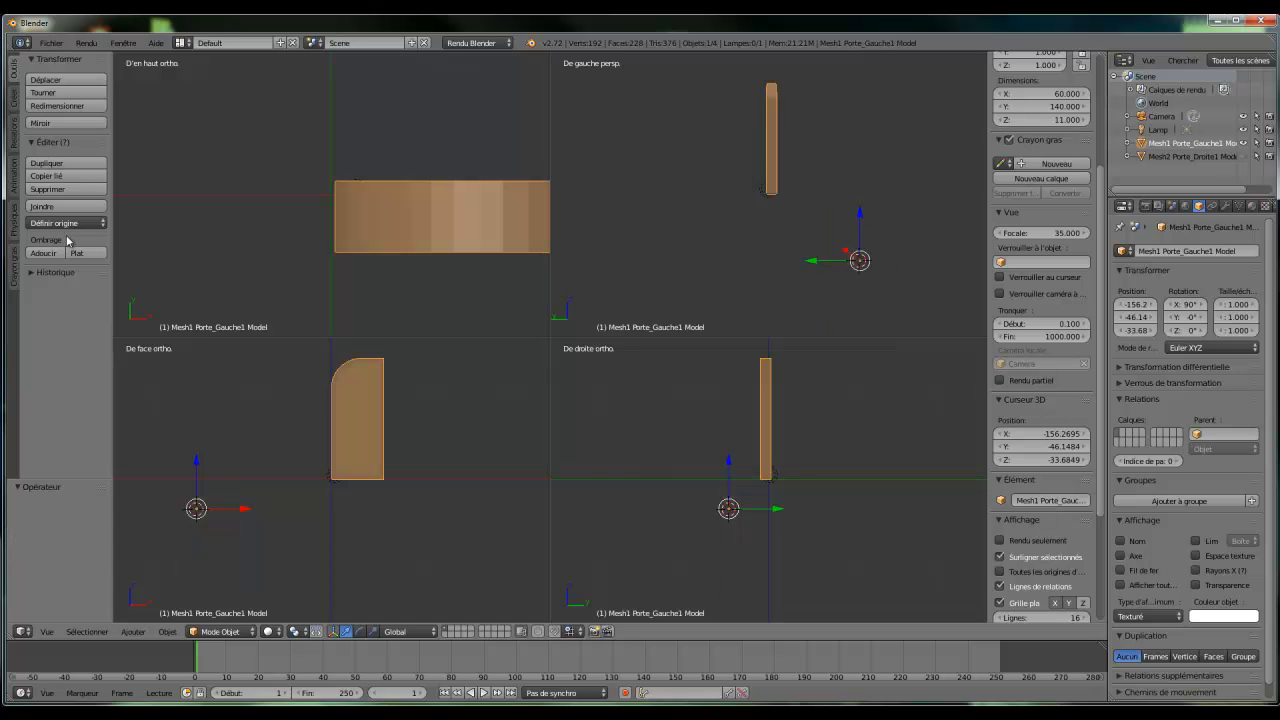
click(45, 224)
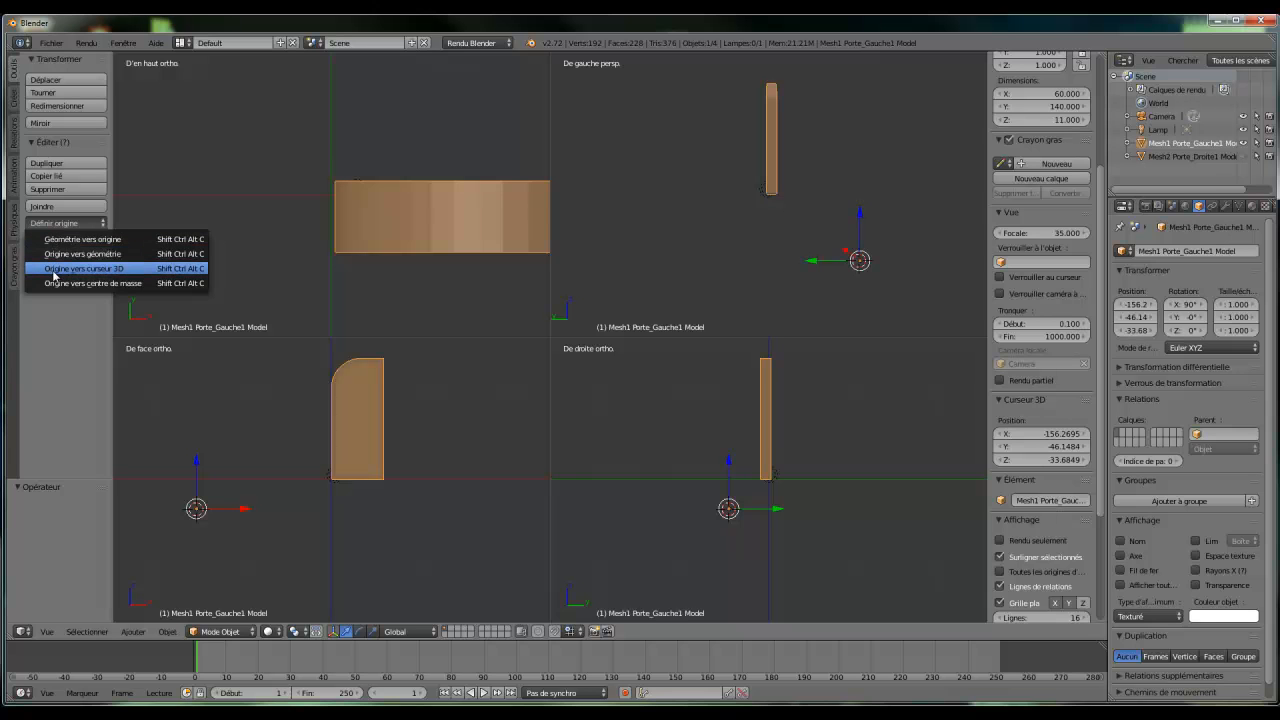
click(56, 271)
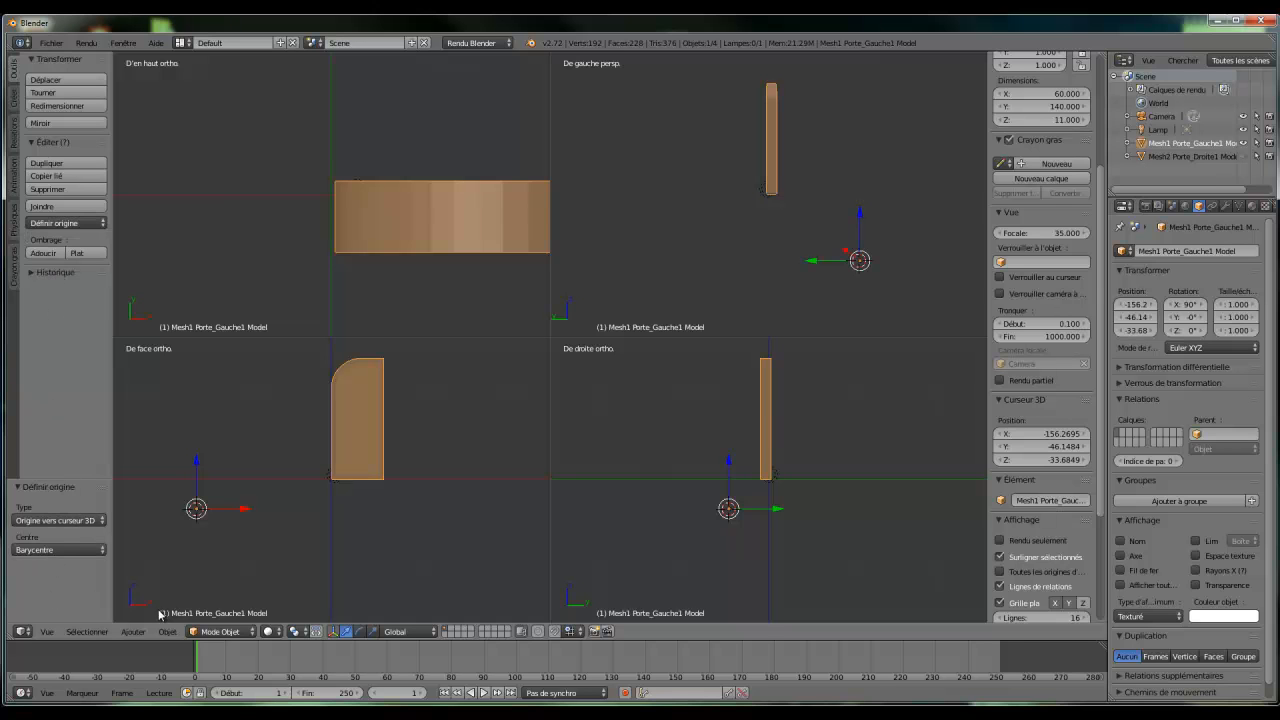
- Use the 3D cursor as the pivot point, with the left door panel in Object Mode
click(297, 632)
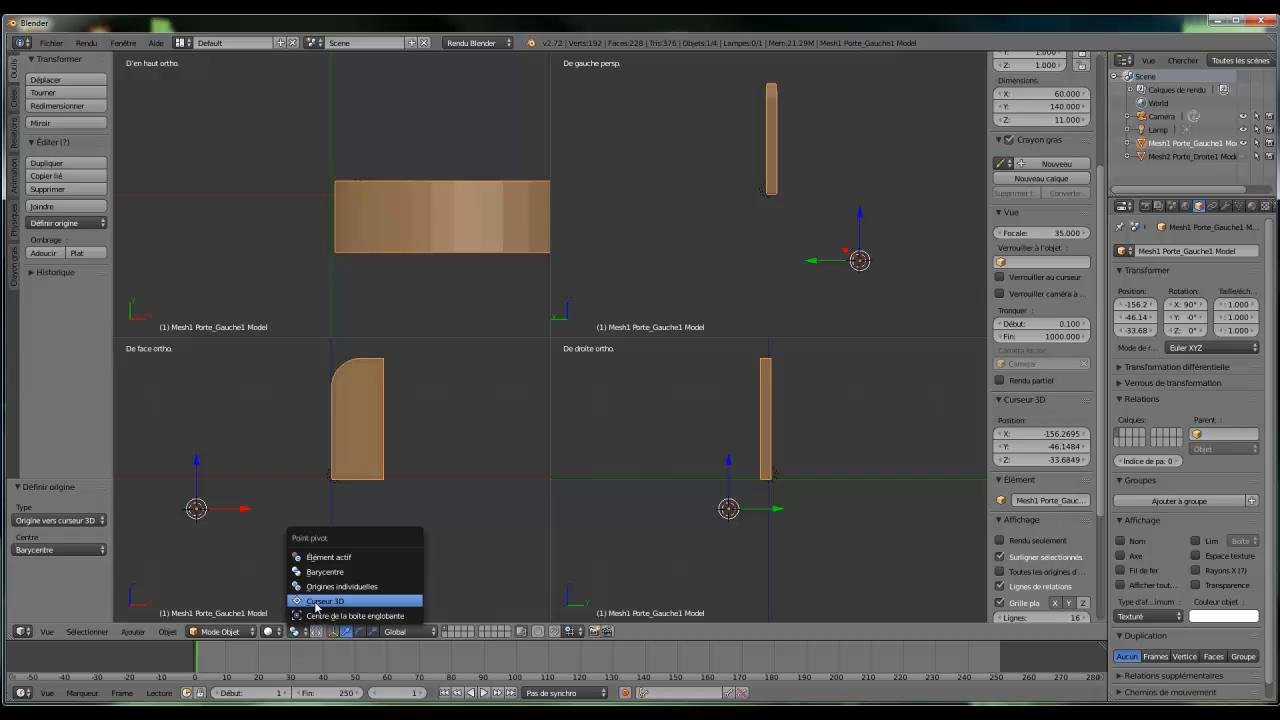
click(316, 602)
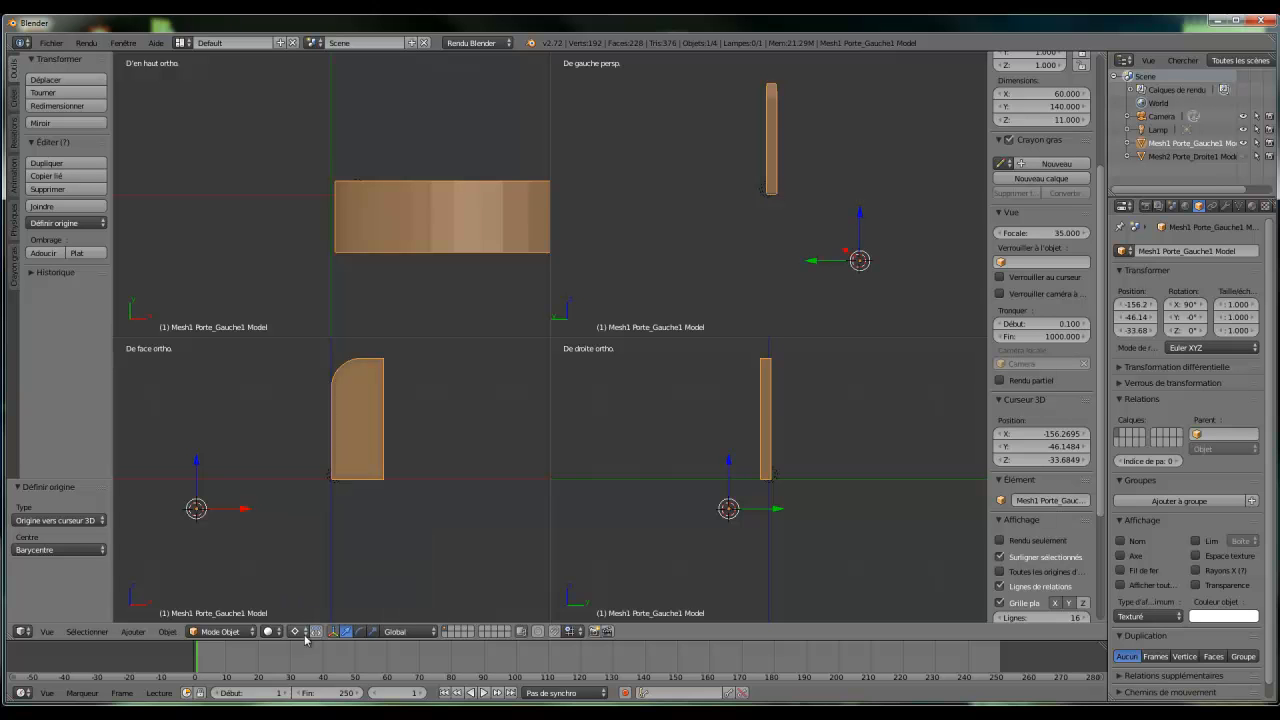
click(219, 632)
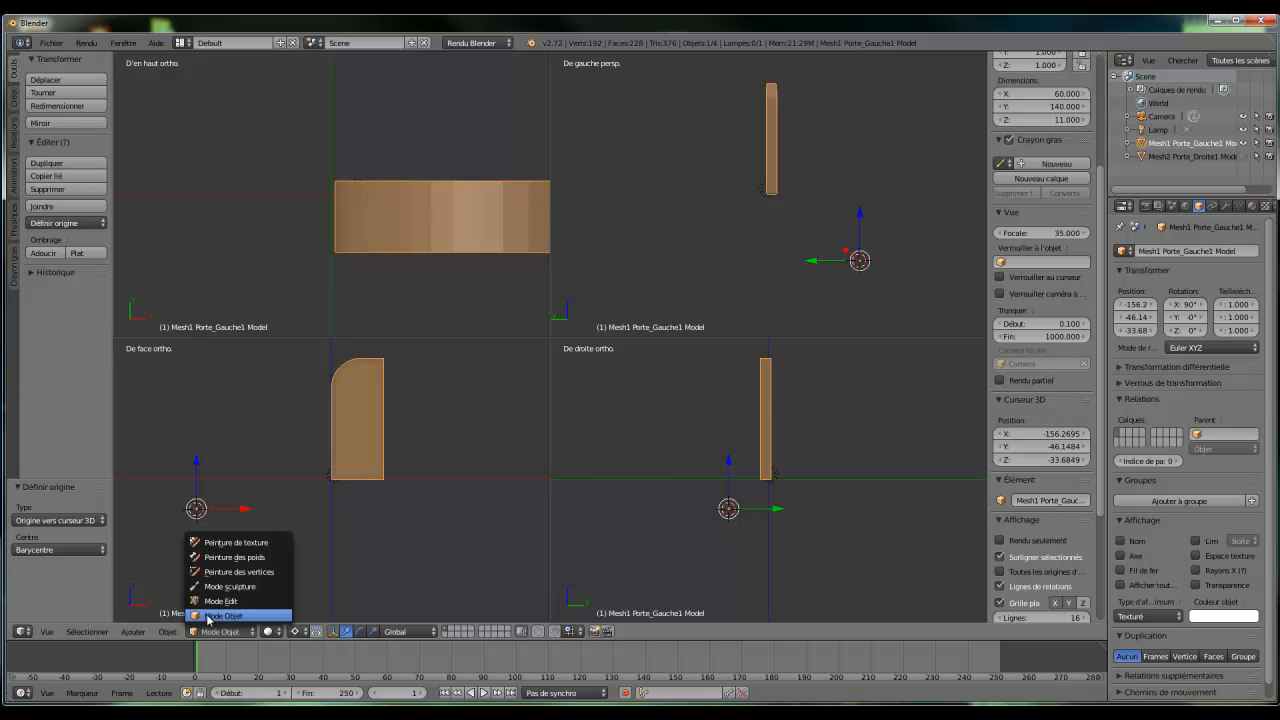
click(209, 616)
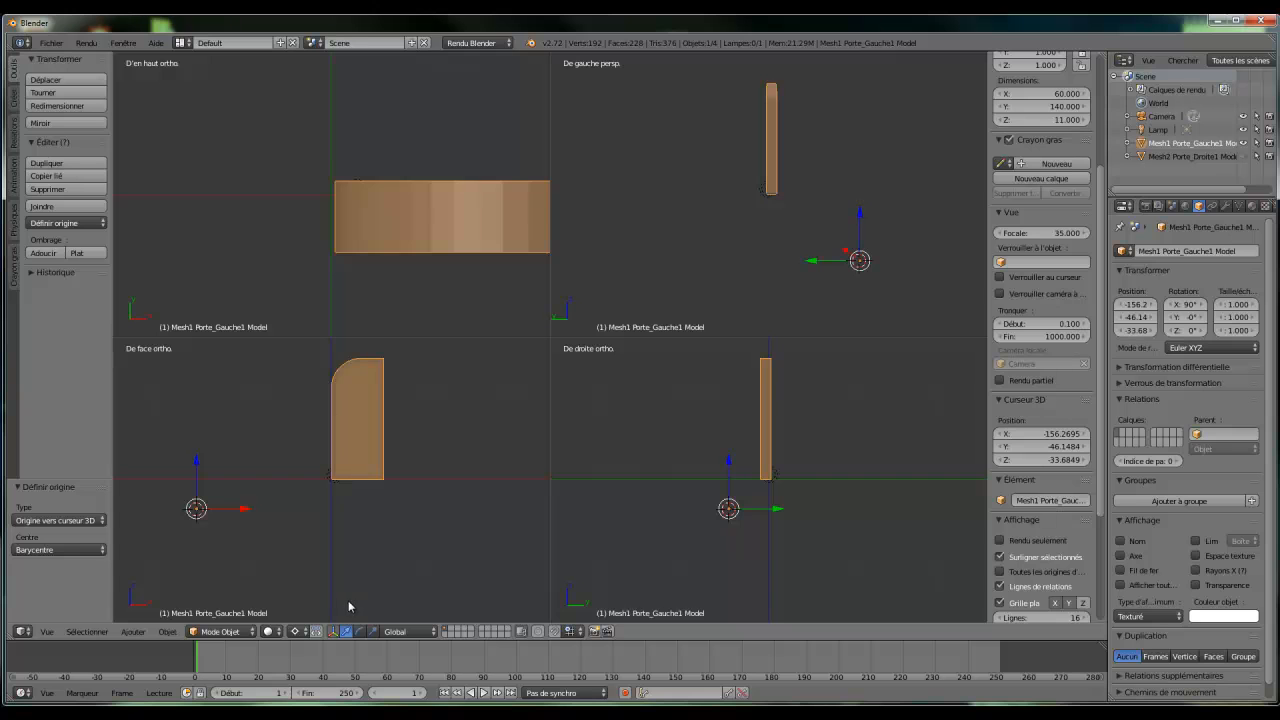
- Place the 3D cursor at the bottom of the left panel's hinge edge, at about X 0.4, Y -3.9, Z 0.06
click(334, 218)
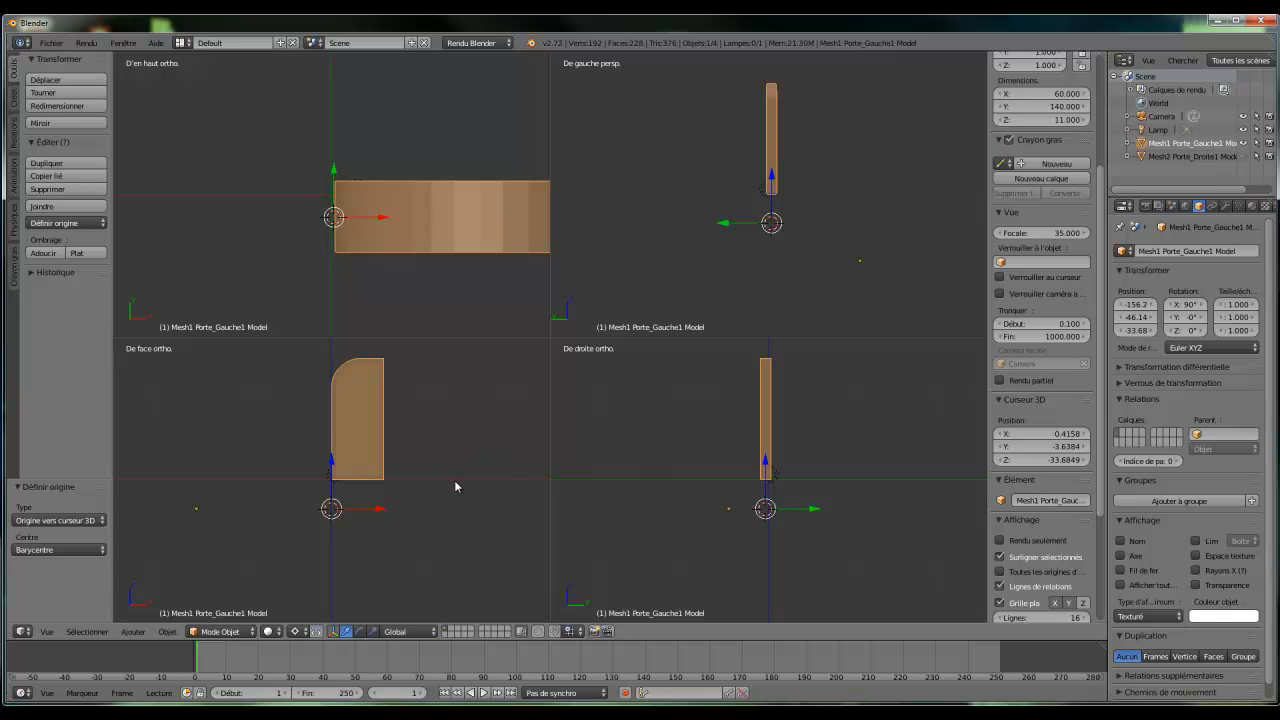
click(331, 470)
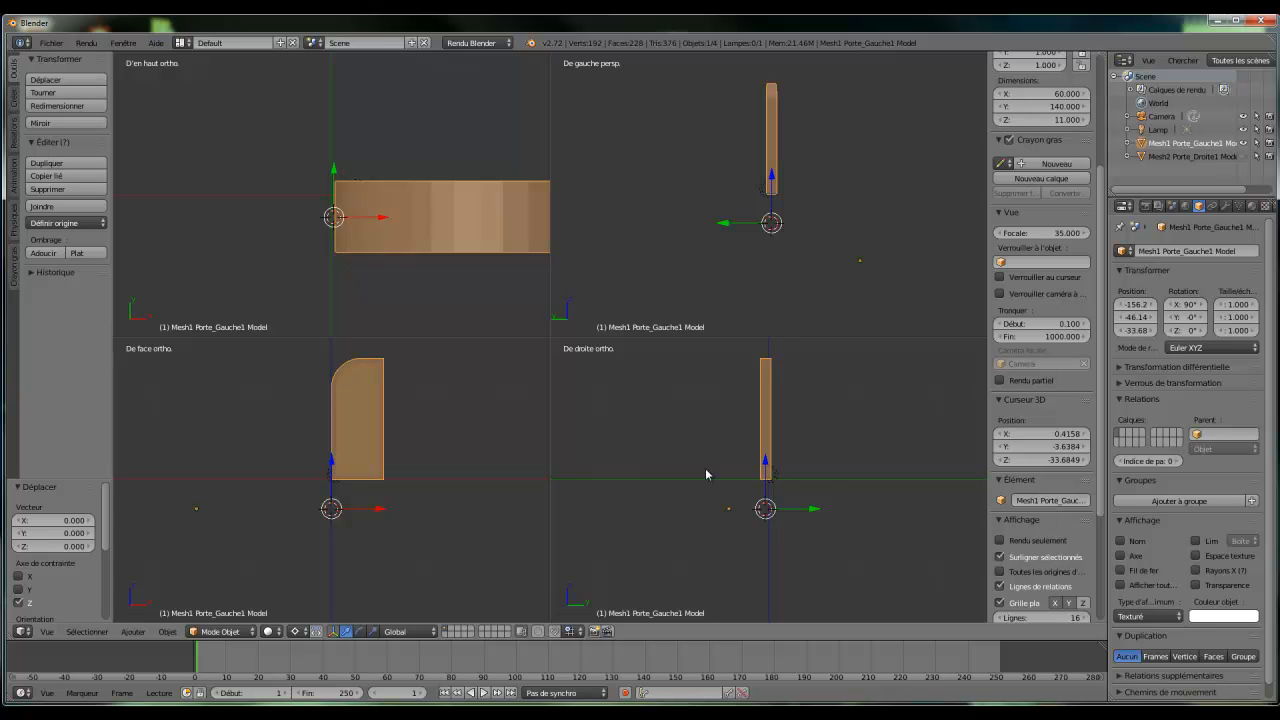
scroll(712, 478, up, 5)
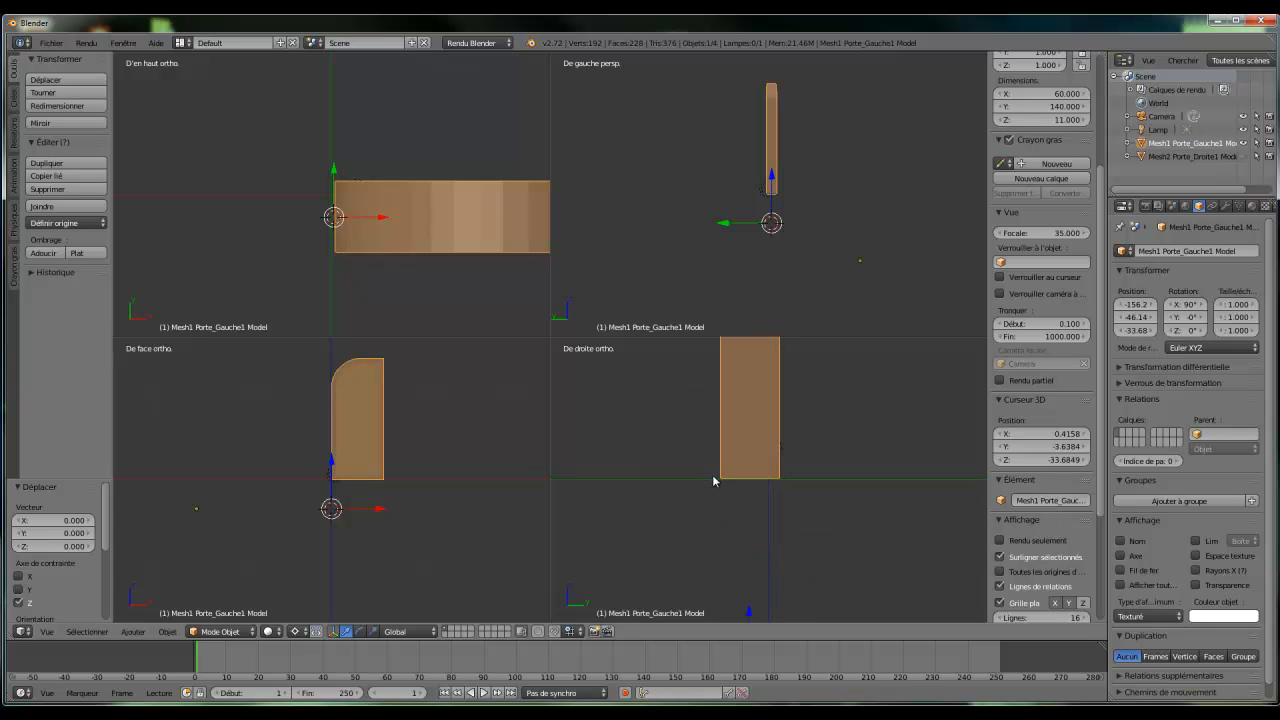
click(748, 479)
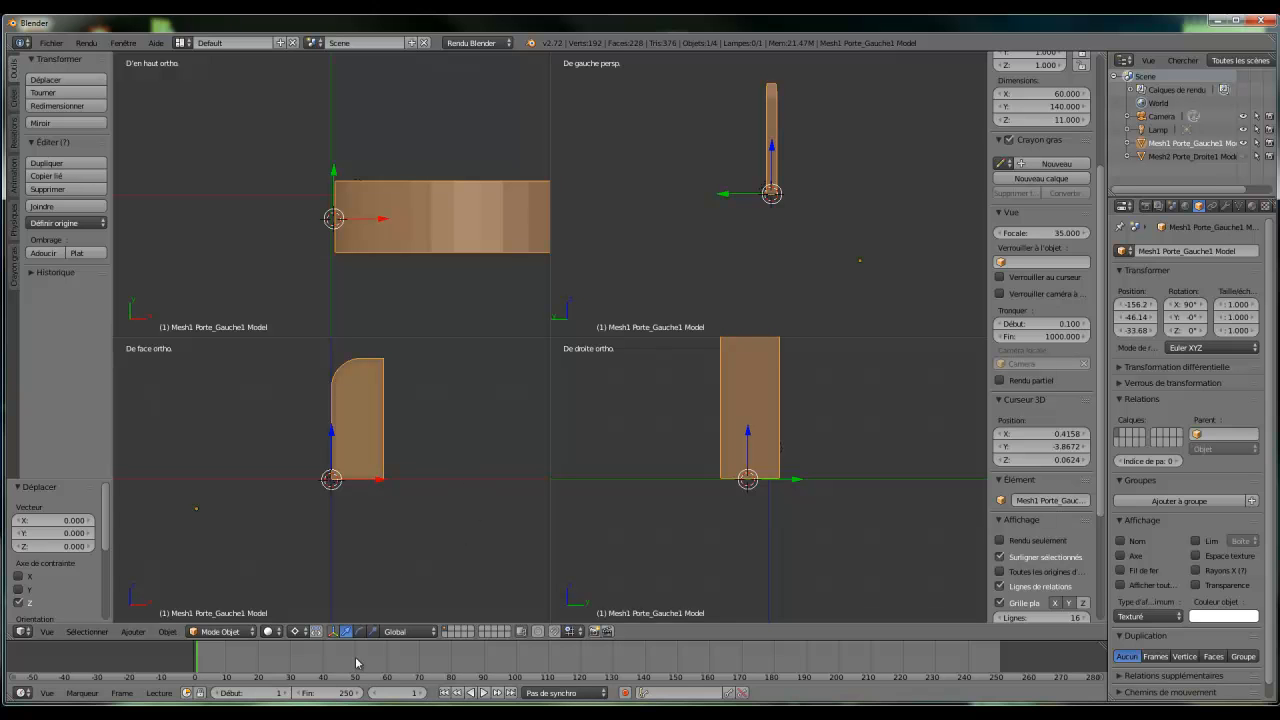
- Choose the Rotation keying set, enable the rotation manipulator, and insert a rotation keyframe for the left panel at frame 1
click(695, 694)
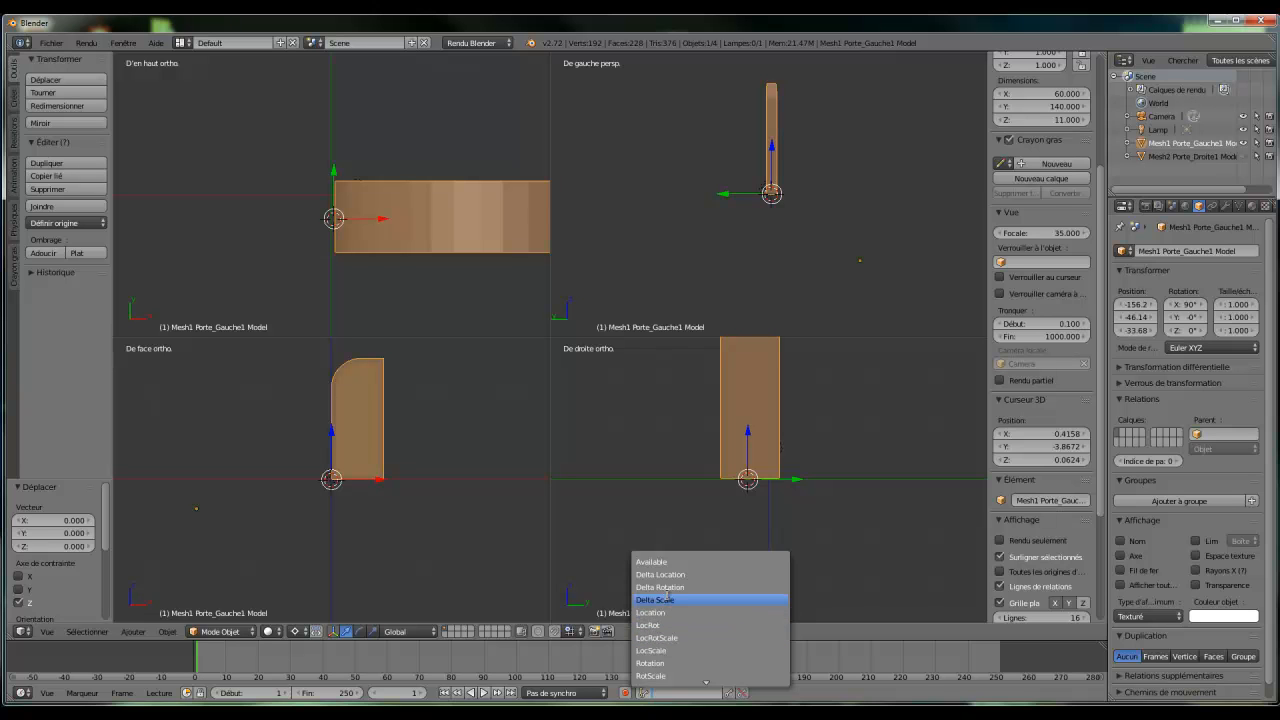
click(652, 663)
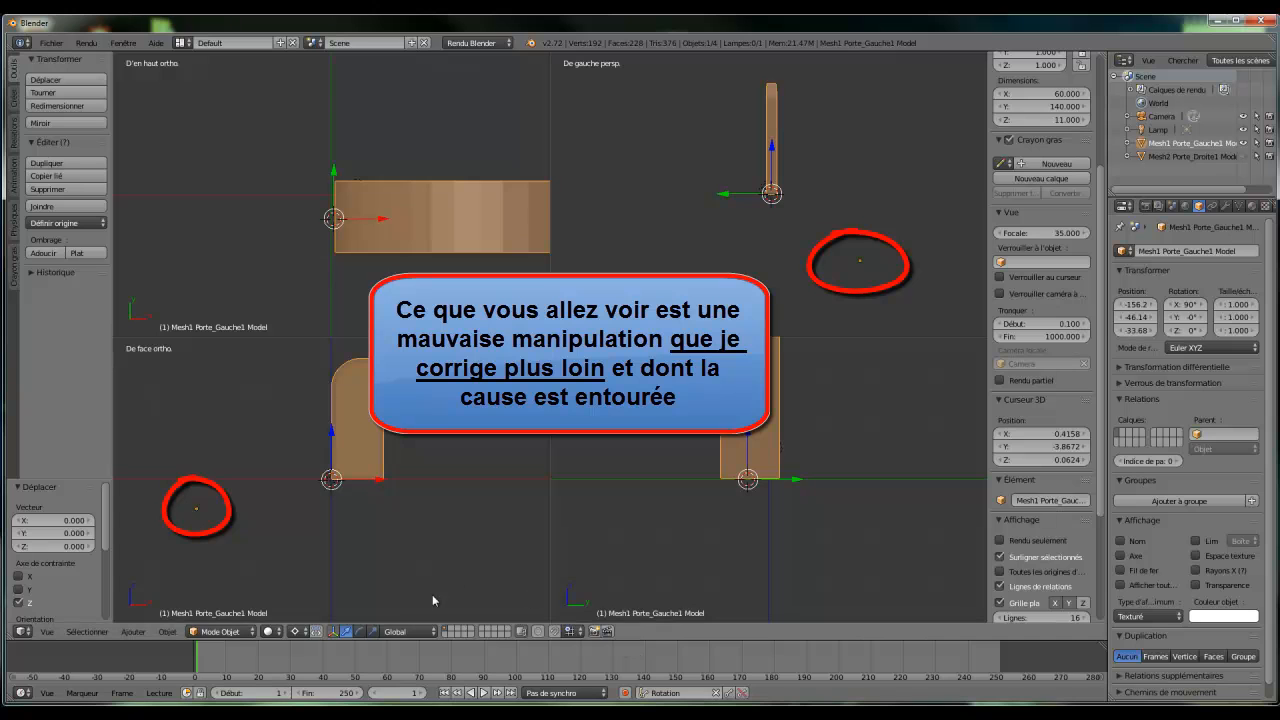
click(360, 632)
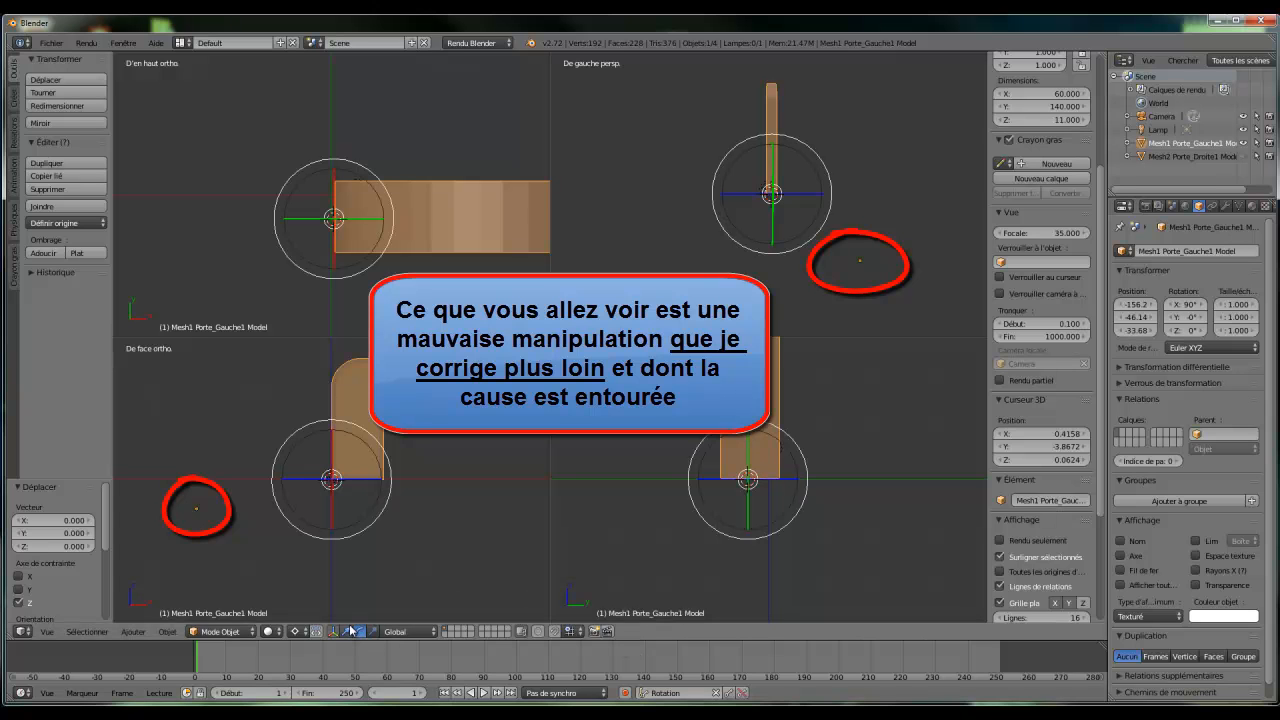
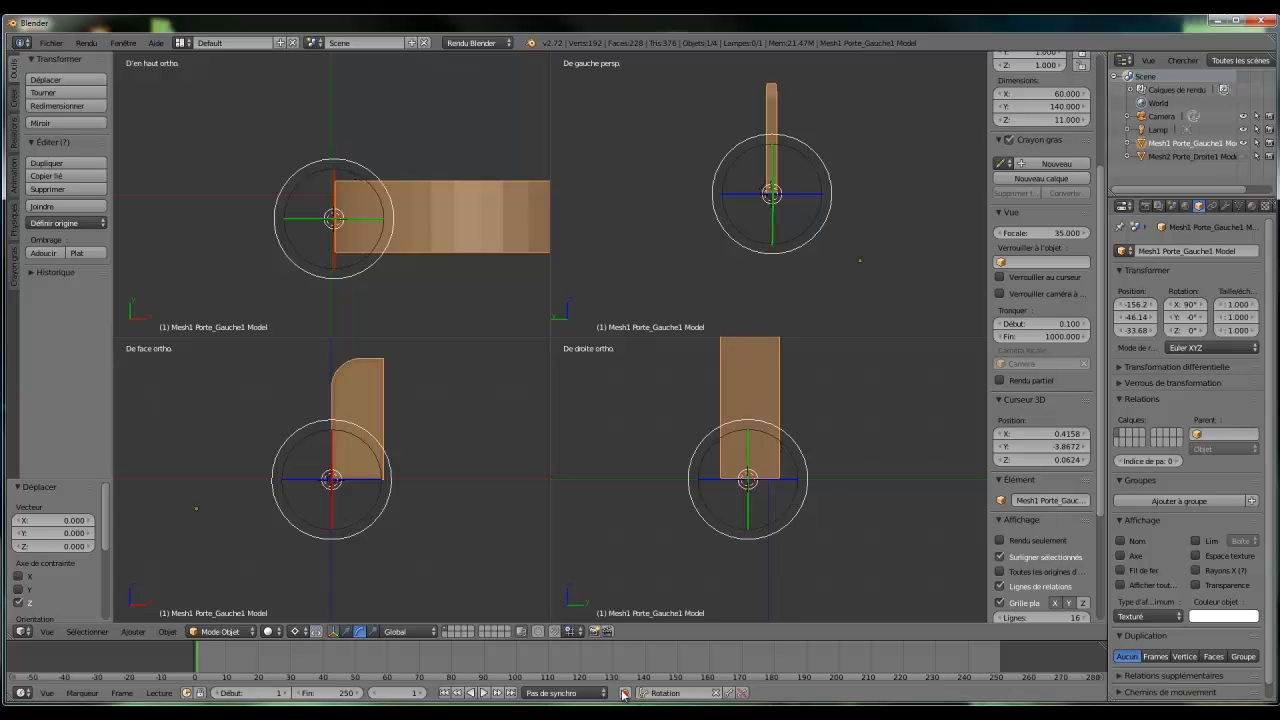
click(727, 697)
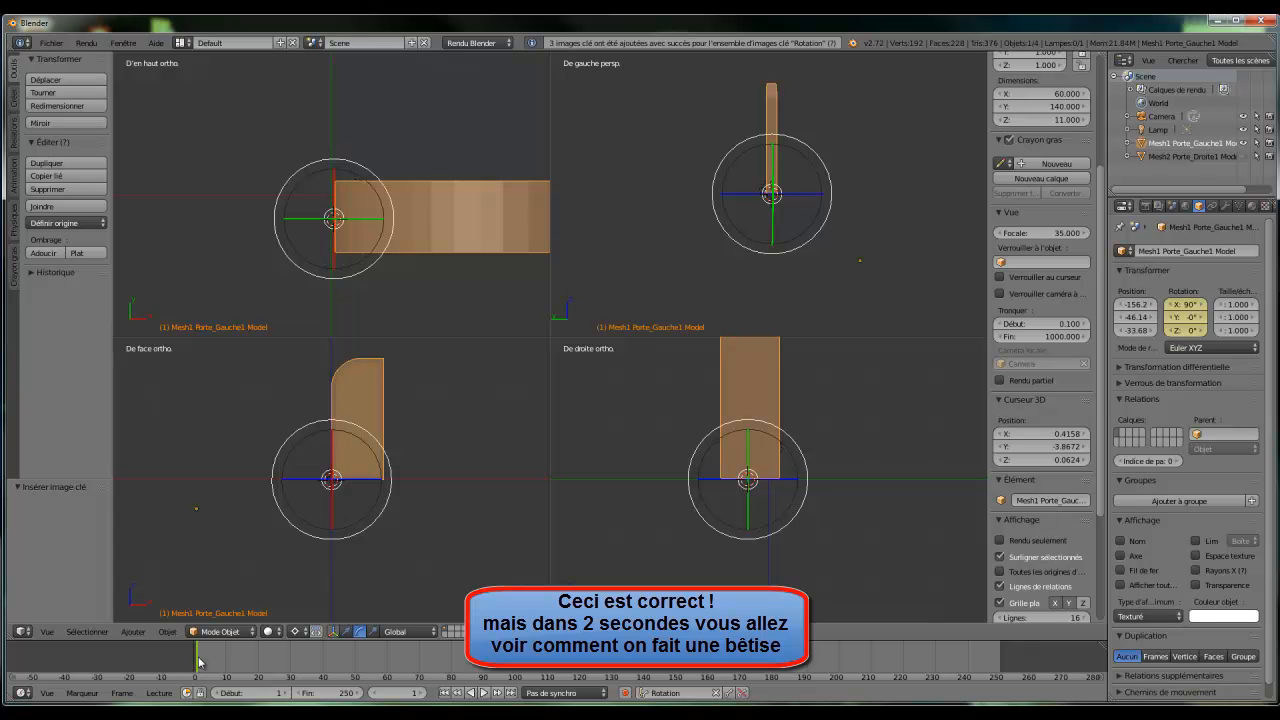
- At frame 50, rotate the left panel around the 3D cursor about the Z axis and set its Z rotation to 90°
drag(196, 662, 356, 680)
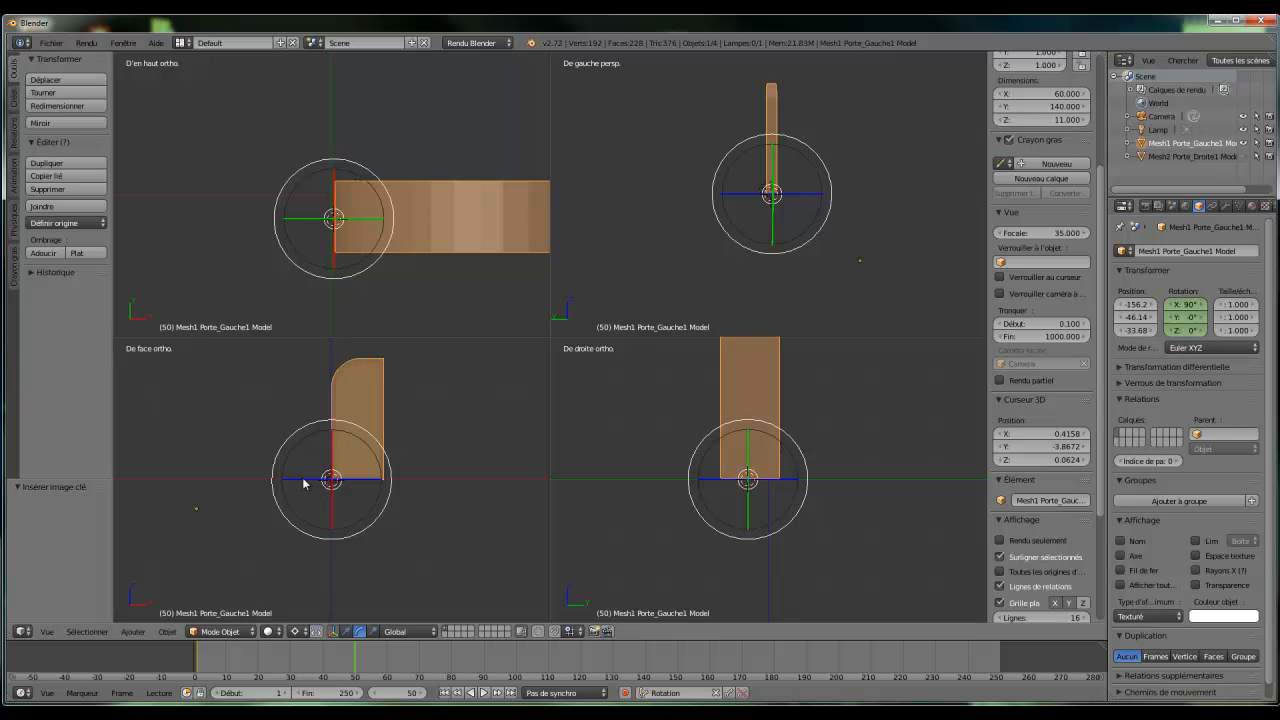
drag(303, 483, 331, 488)
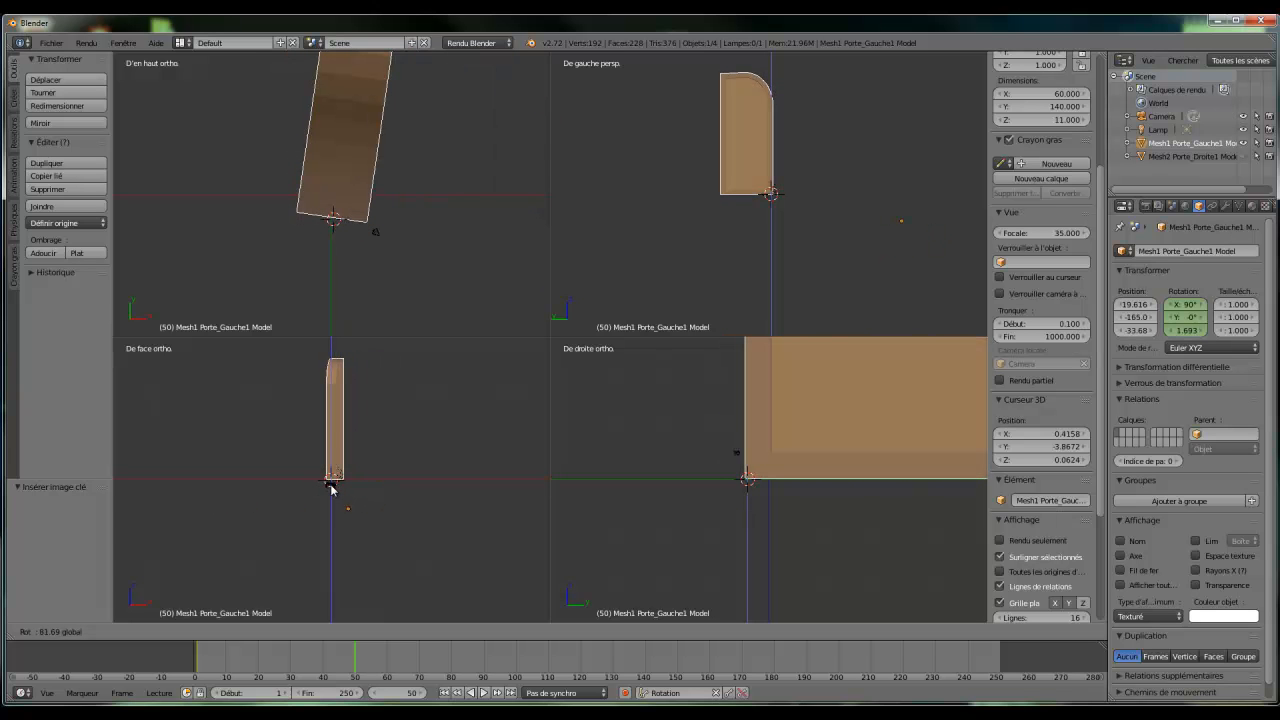
drag(331, 488, 331, 487)
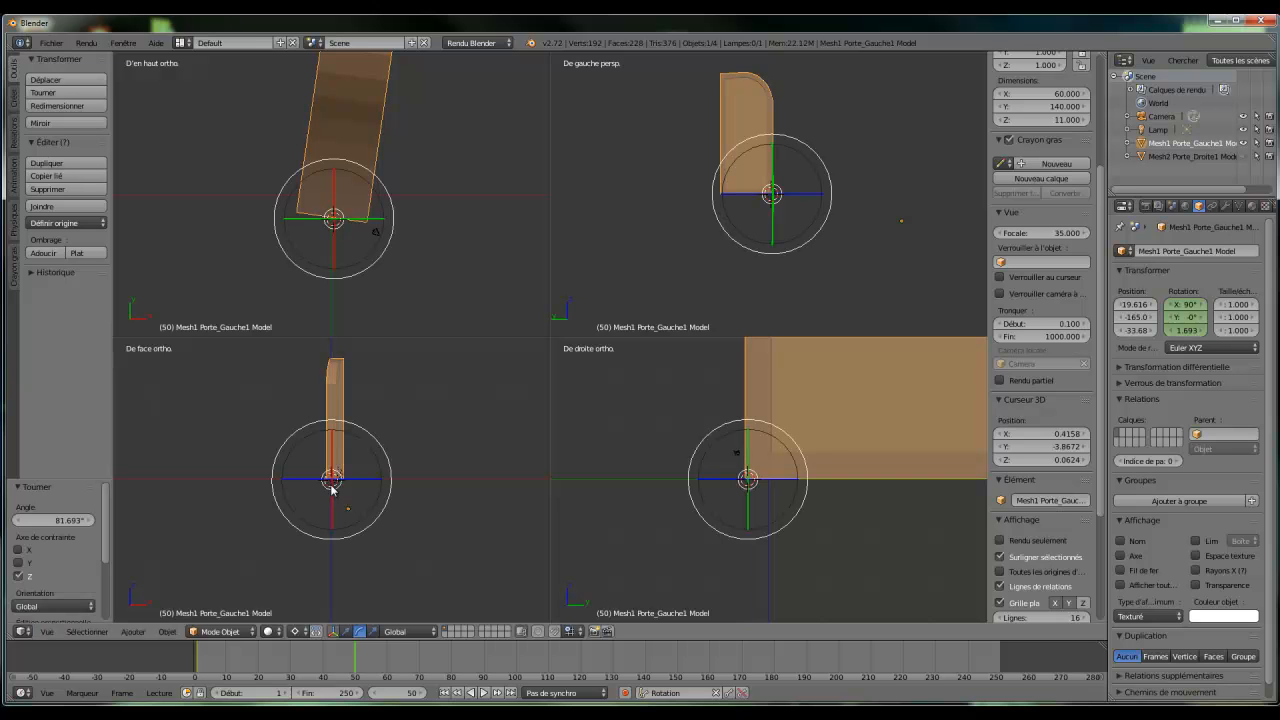
click(1186, 330)
text(90)
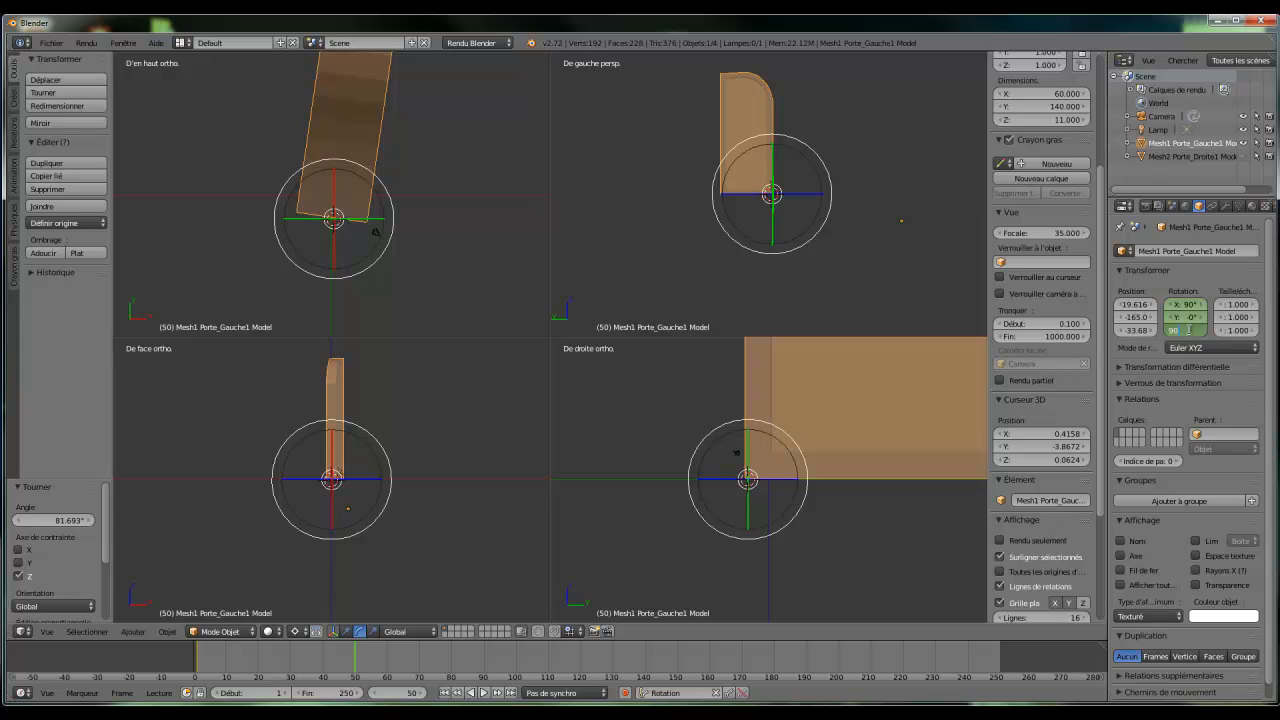
- Undo the 90° Z rotation, rotate Mesh1 Porte_Gauche1 by about 8.8° around Z and keyframe its rotation at frame 50
key(Return)
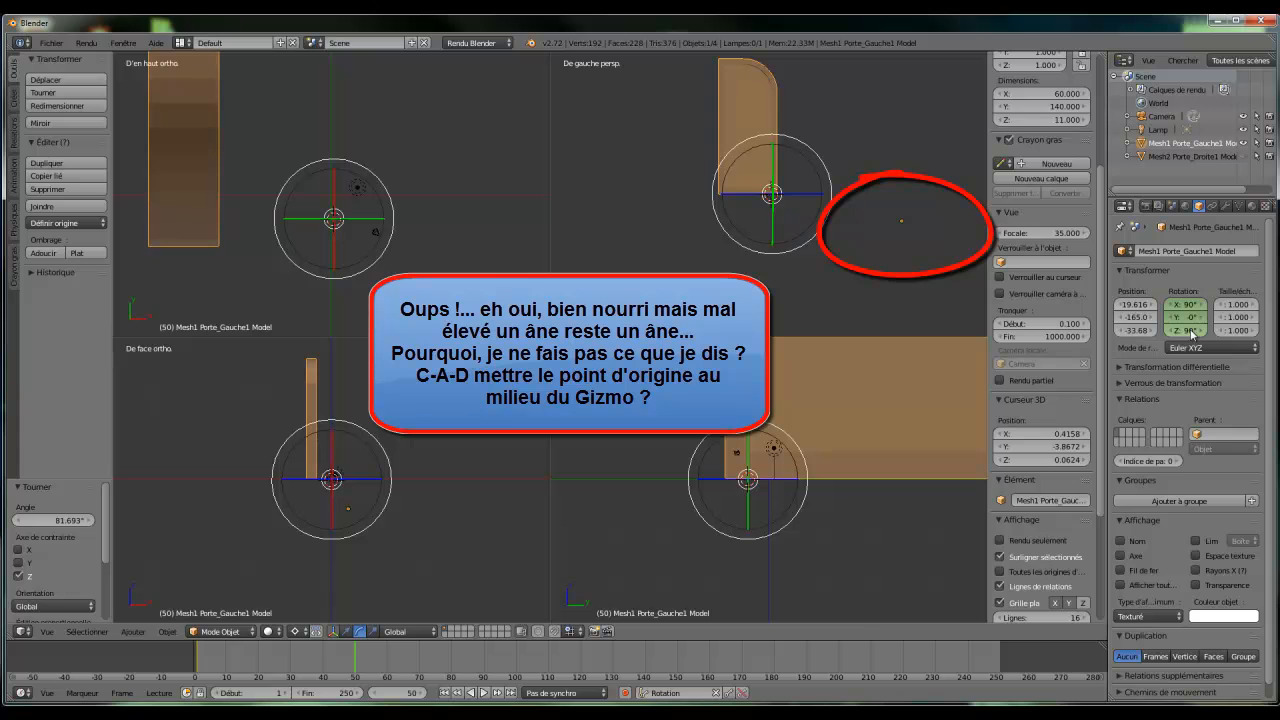
key(ctrl+z)
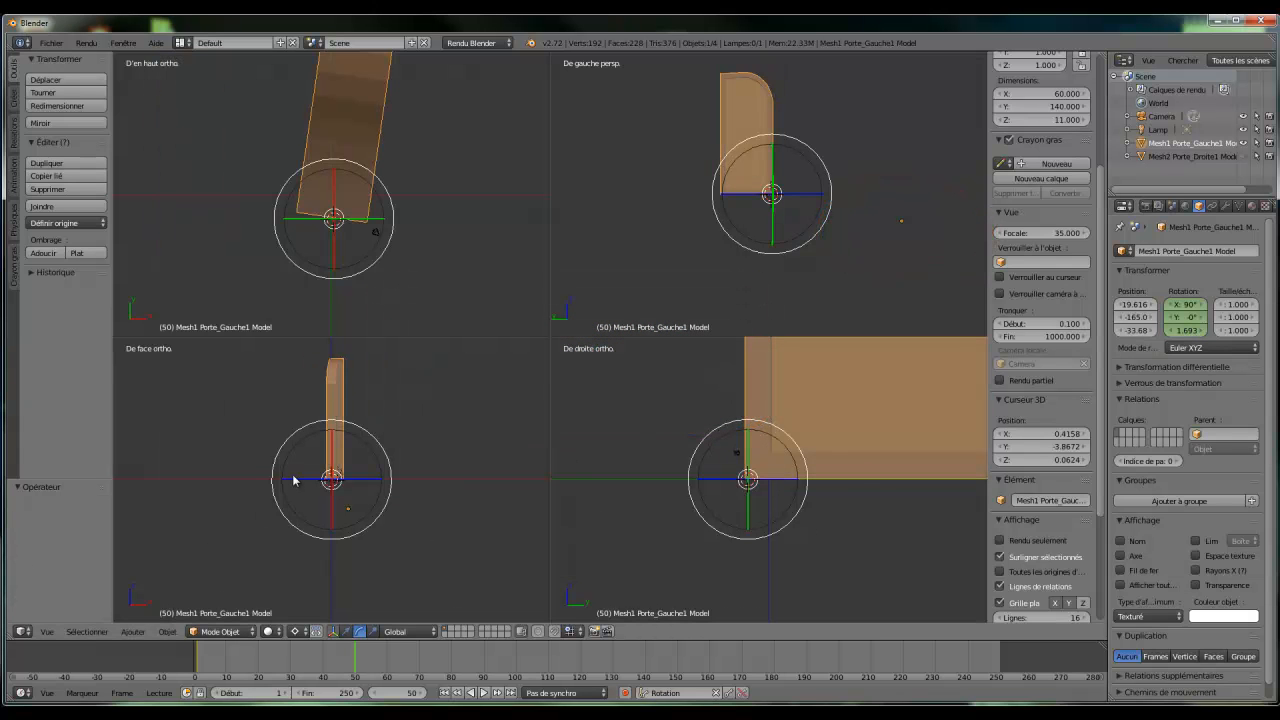
key(r)
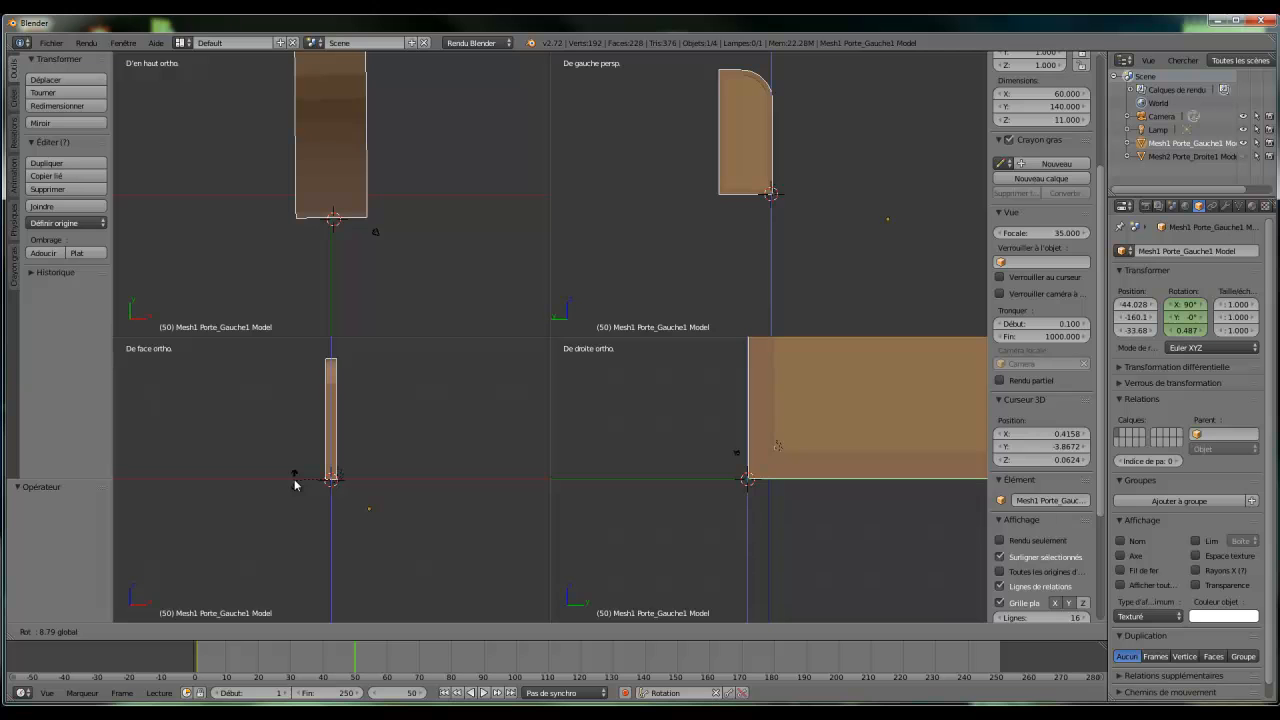
click(294, 484)
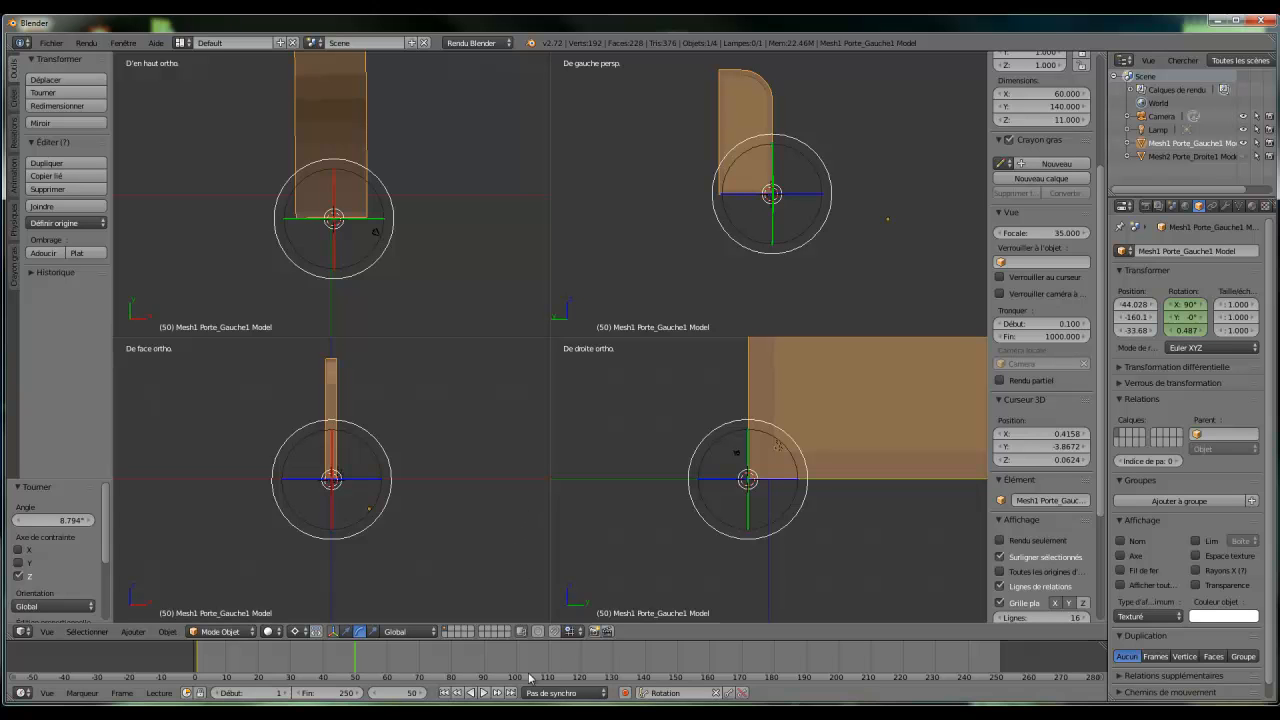
click(729, 693)
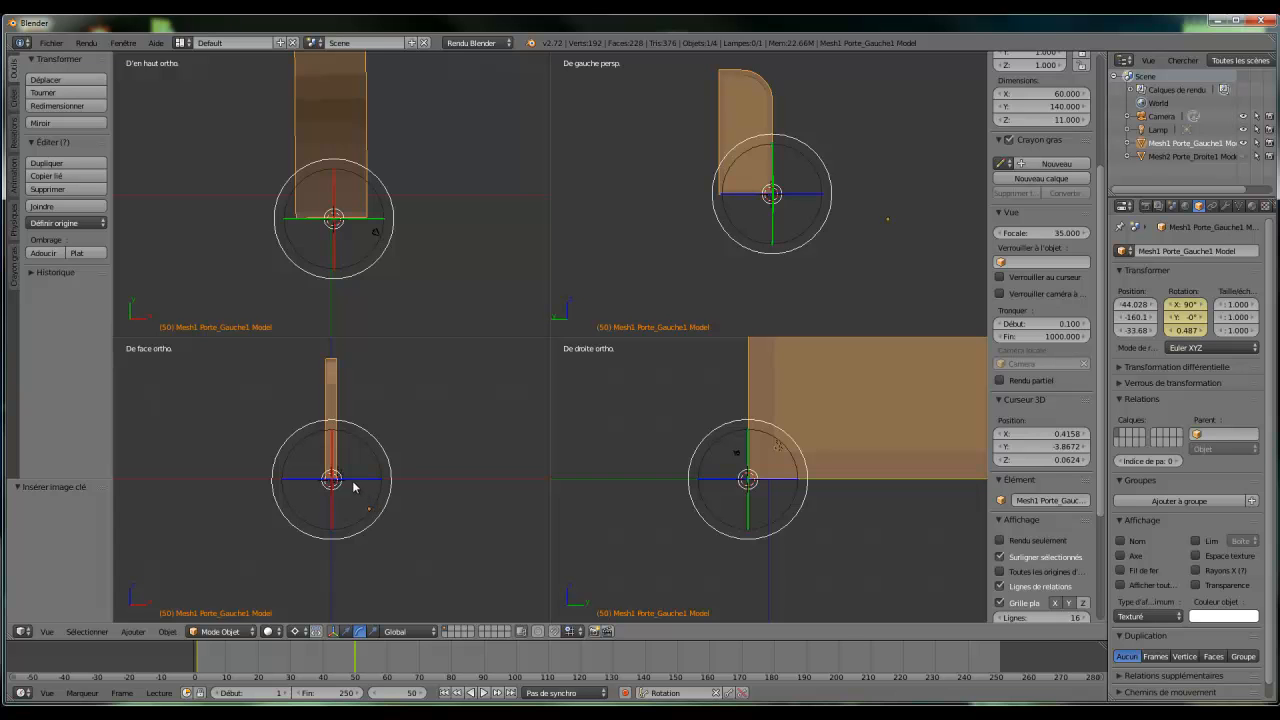
- Nudge the left door's Z rotation by about -0.8°, and delete its rotation keyframe at frame 50
drag(352, 484, 414, 486)
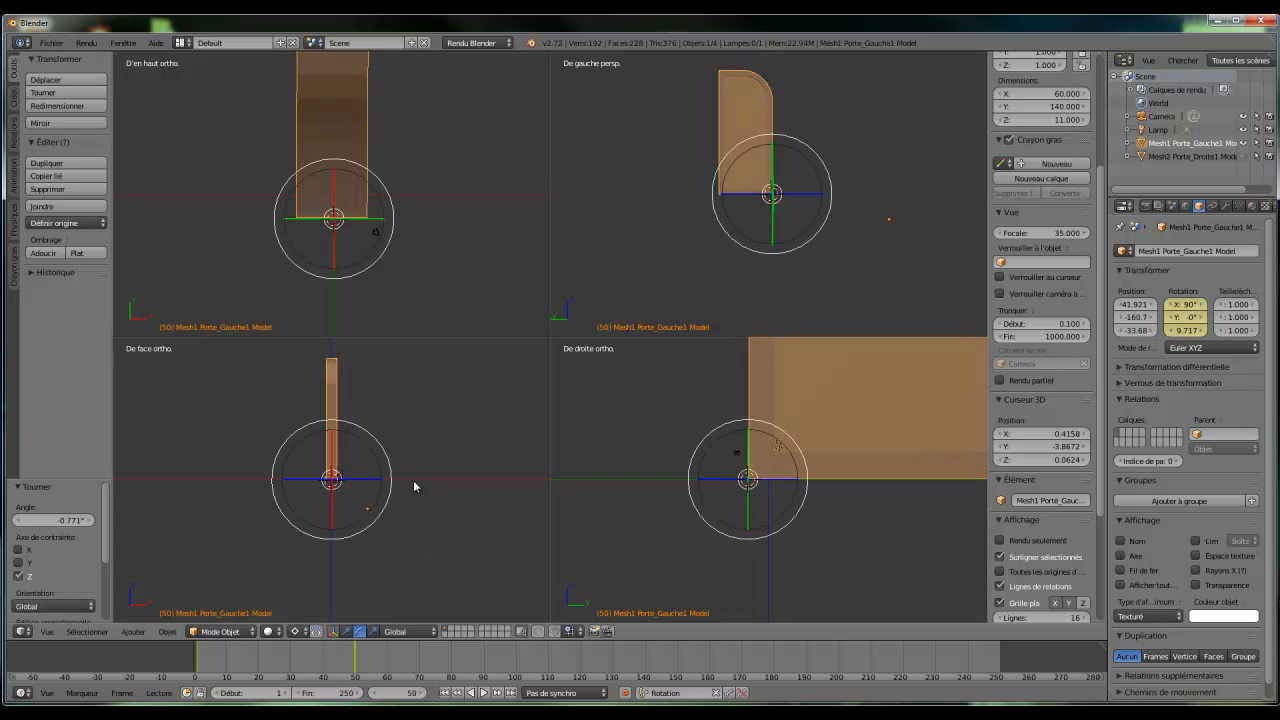
click(368, 509)
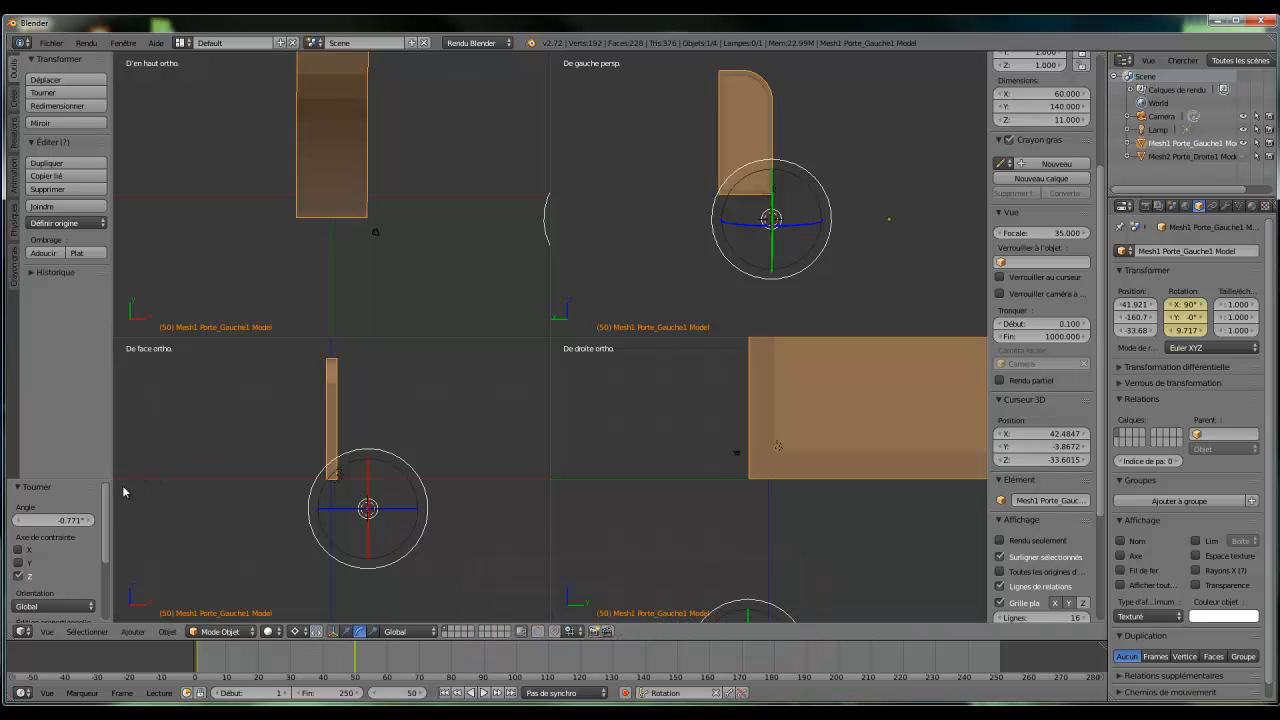
click(742, 693)
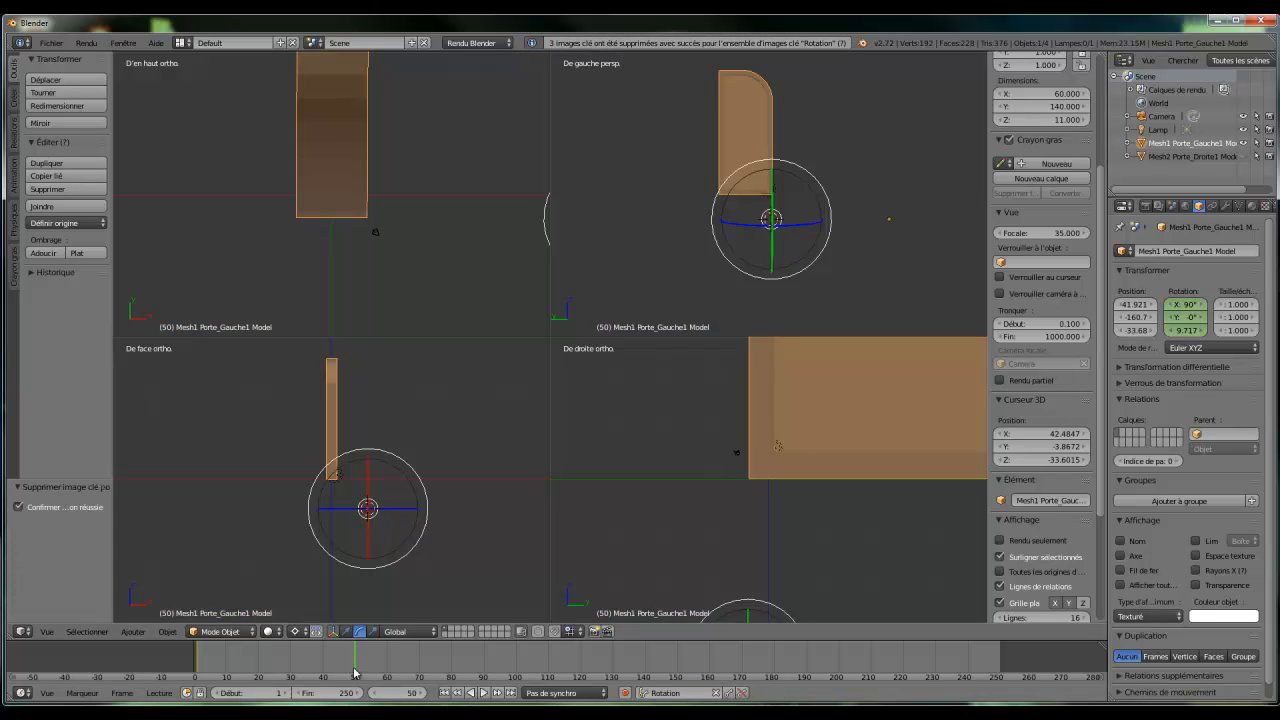
- At frame 1, place the 3D cursor at the left door's lower hinge edge, about X 0.52, Y -3.87, Z 0.06, and set the origin there
key(shift+Left)
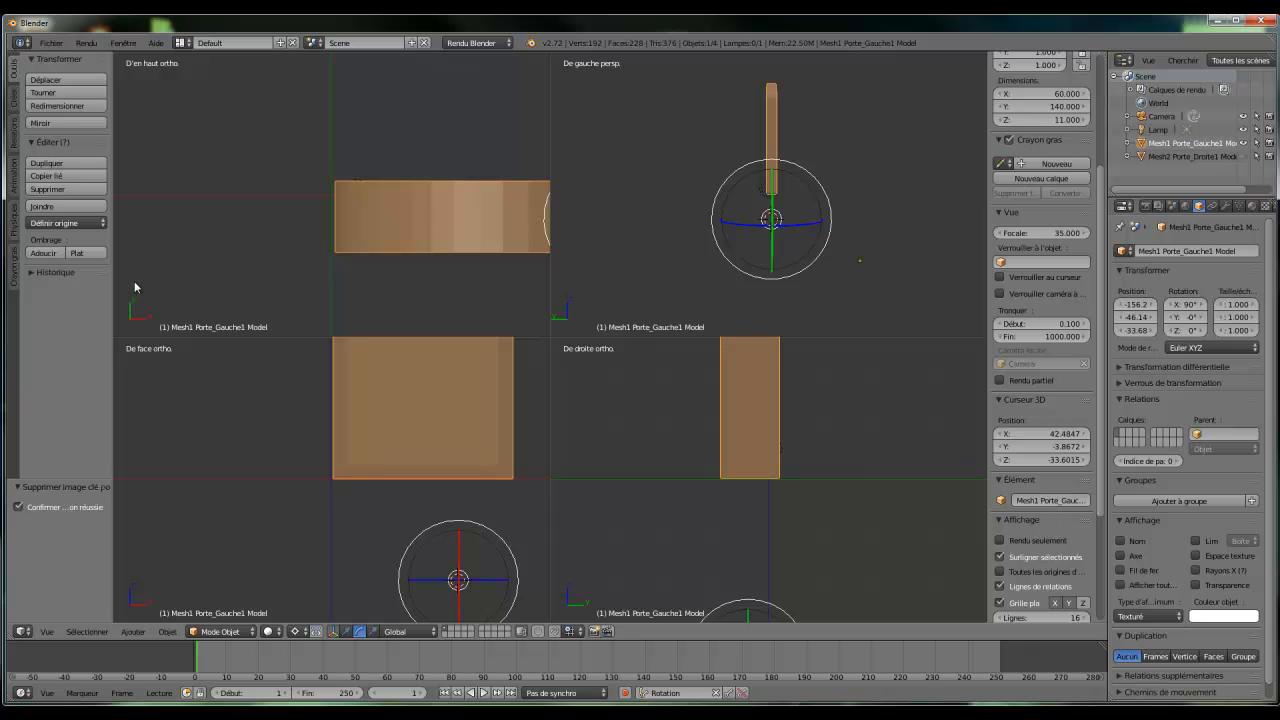
click(55, 223)
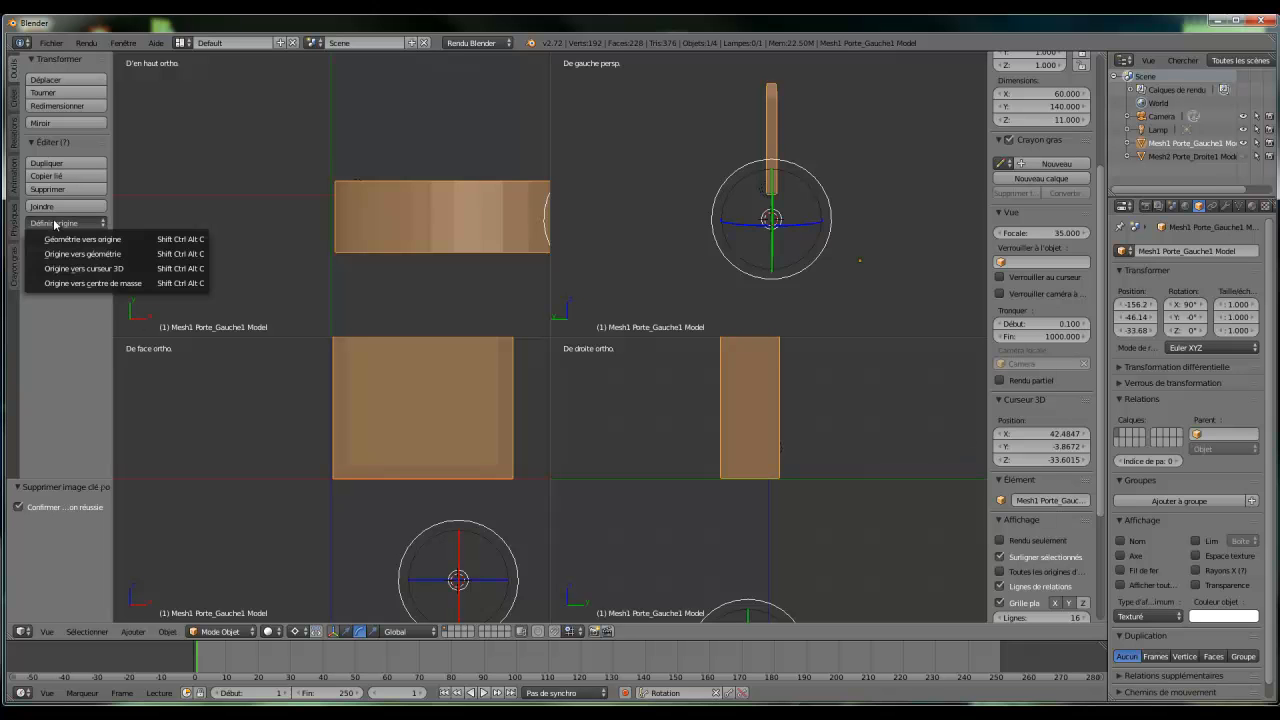
click(52, 271)
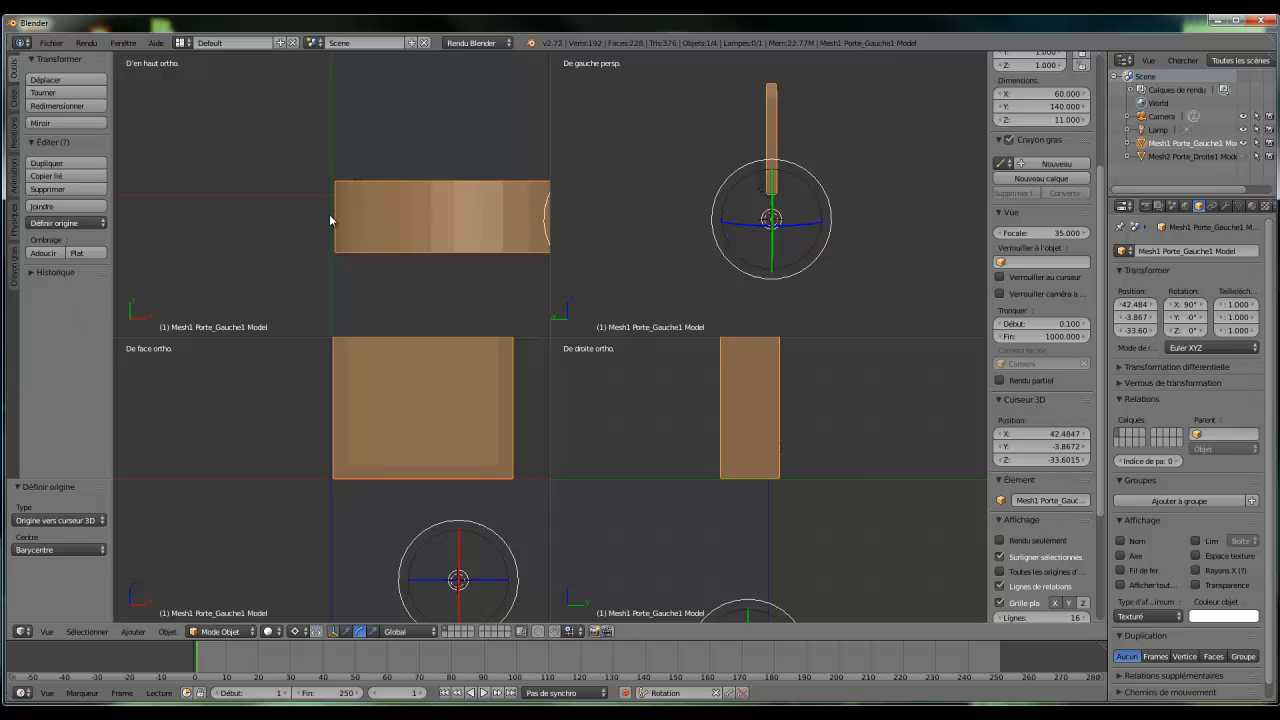
click(346, 631)
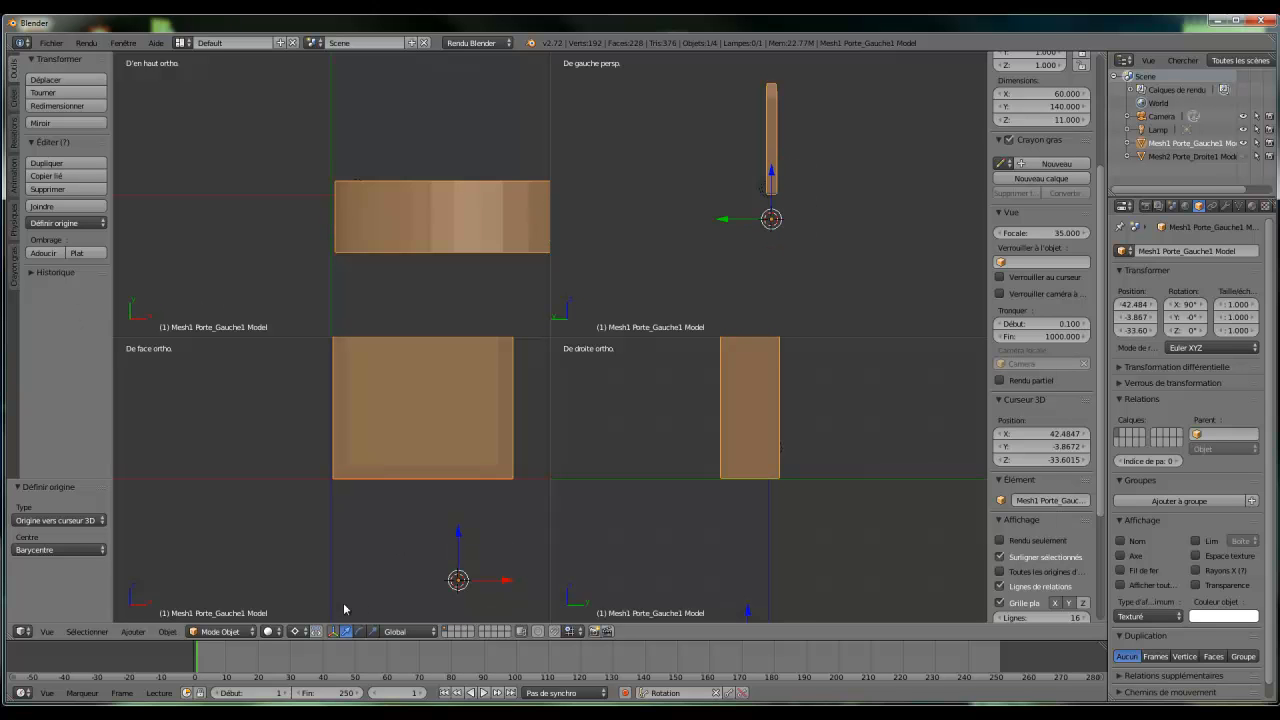
click(335, 219)
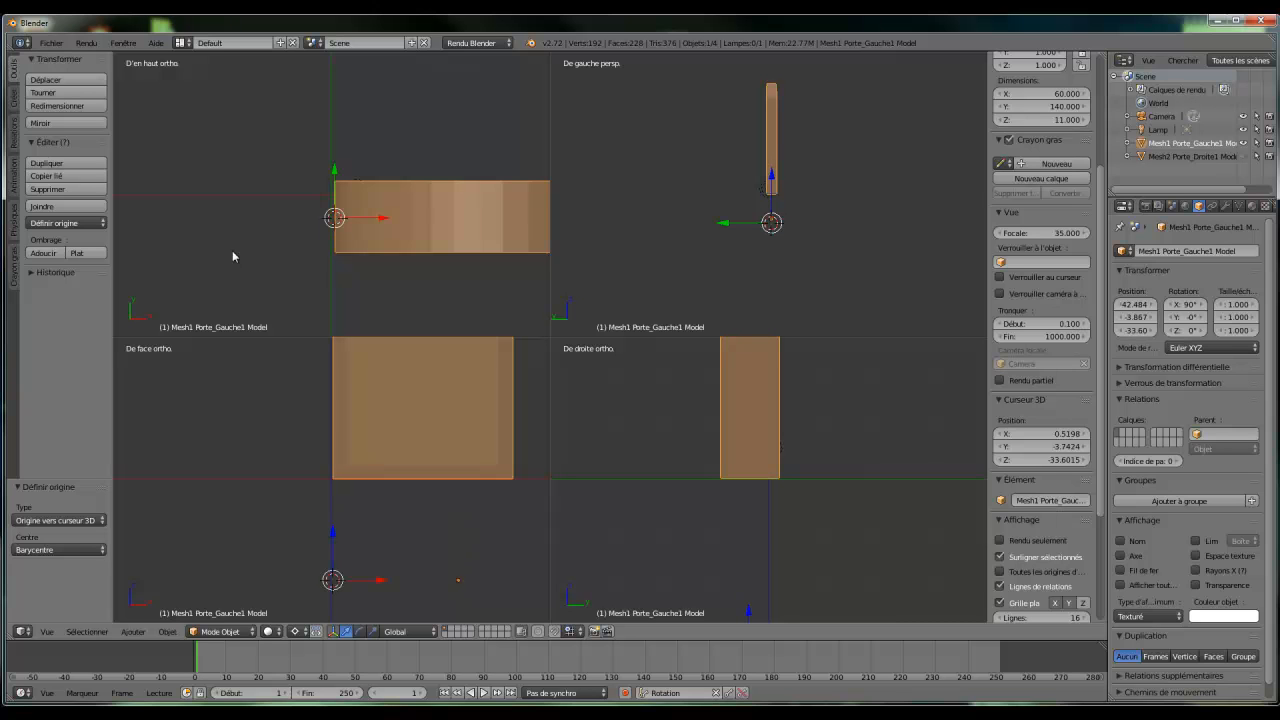
click(748, 478)
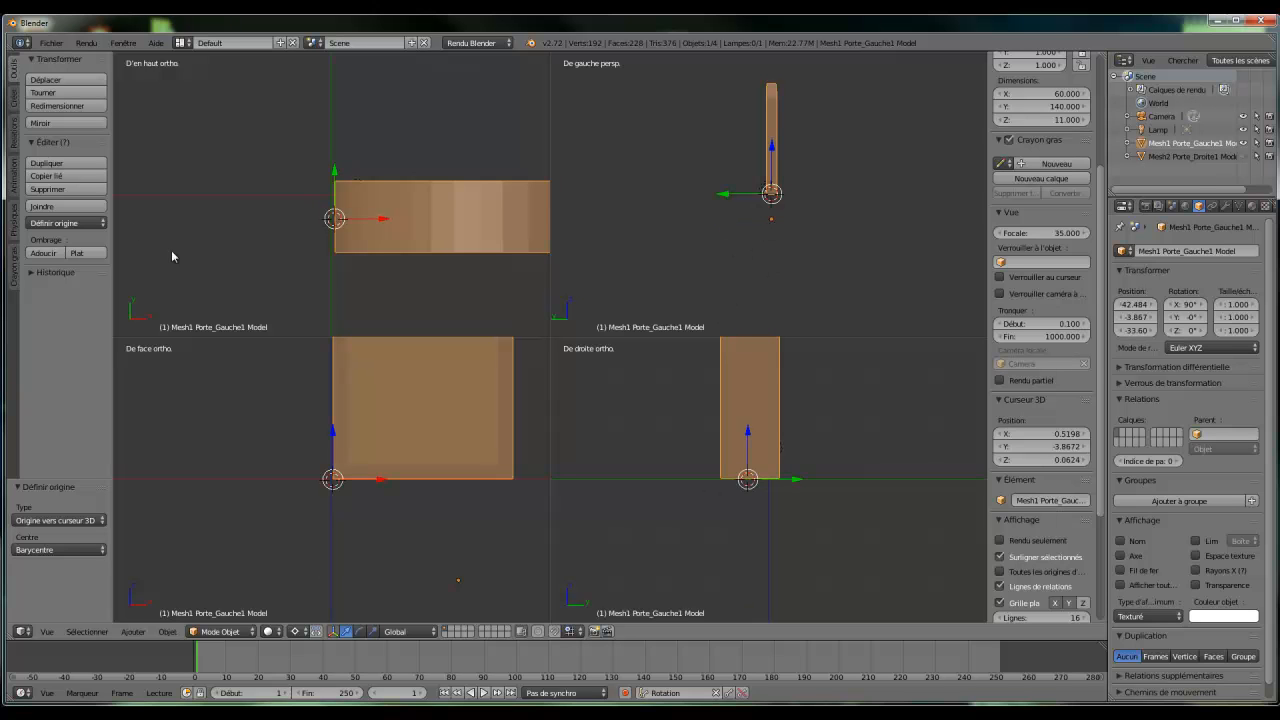
click(78, 223)
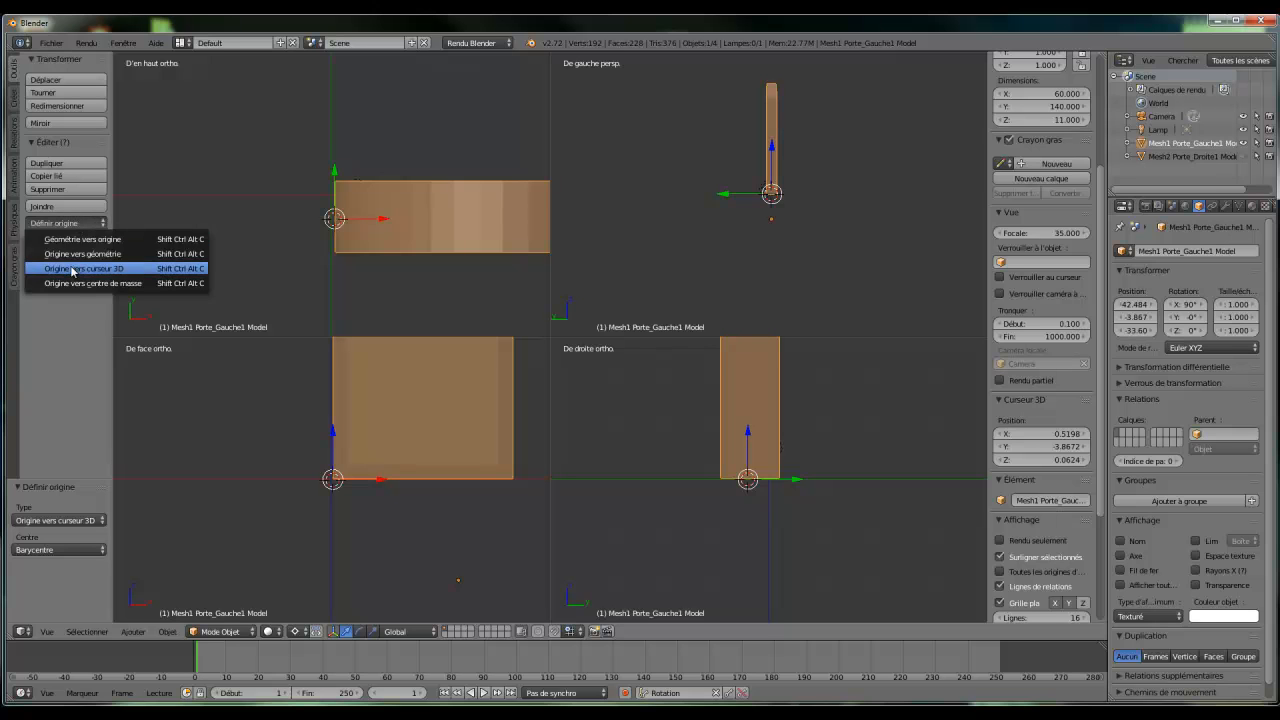
click(73, 270)
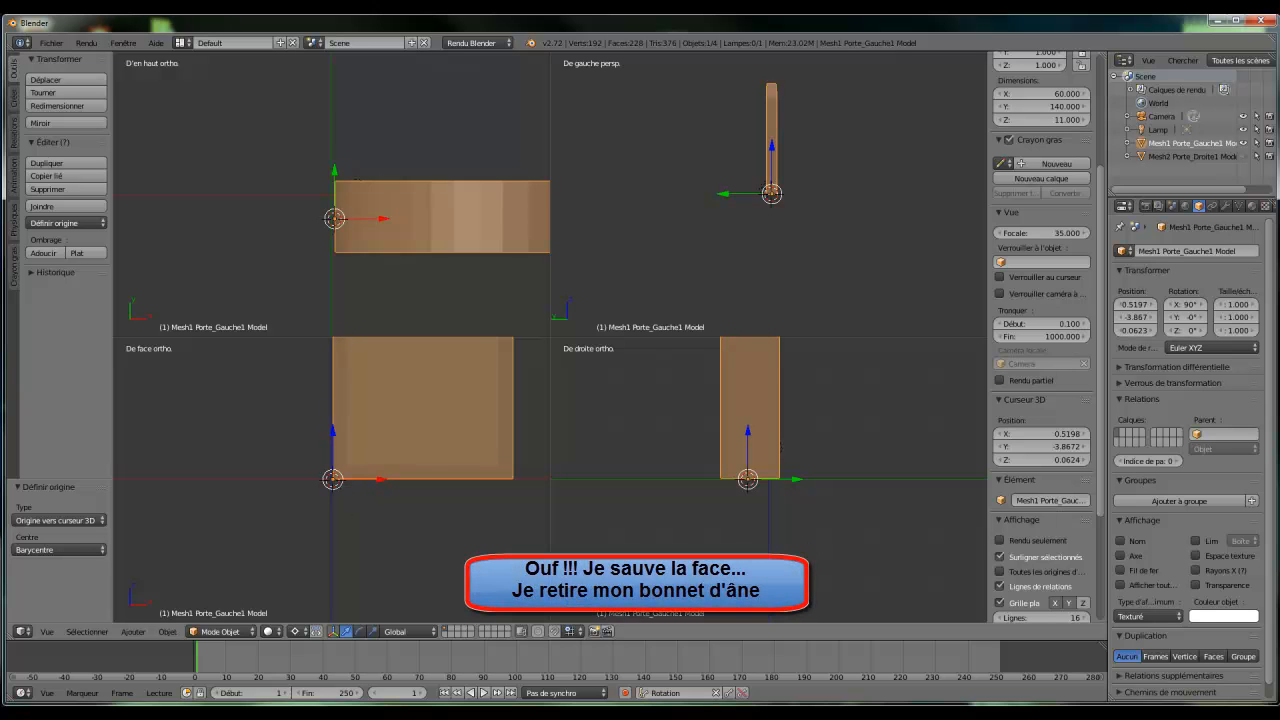
- Keyframe the left door's rotation at frame 1, and again at frame 50 with the door rotated about 88.8° around Z
click(729, 693)
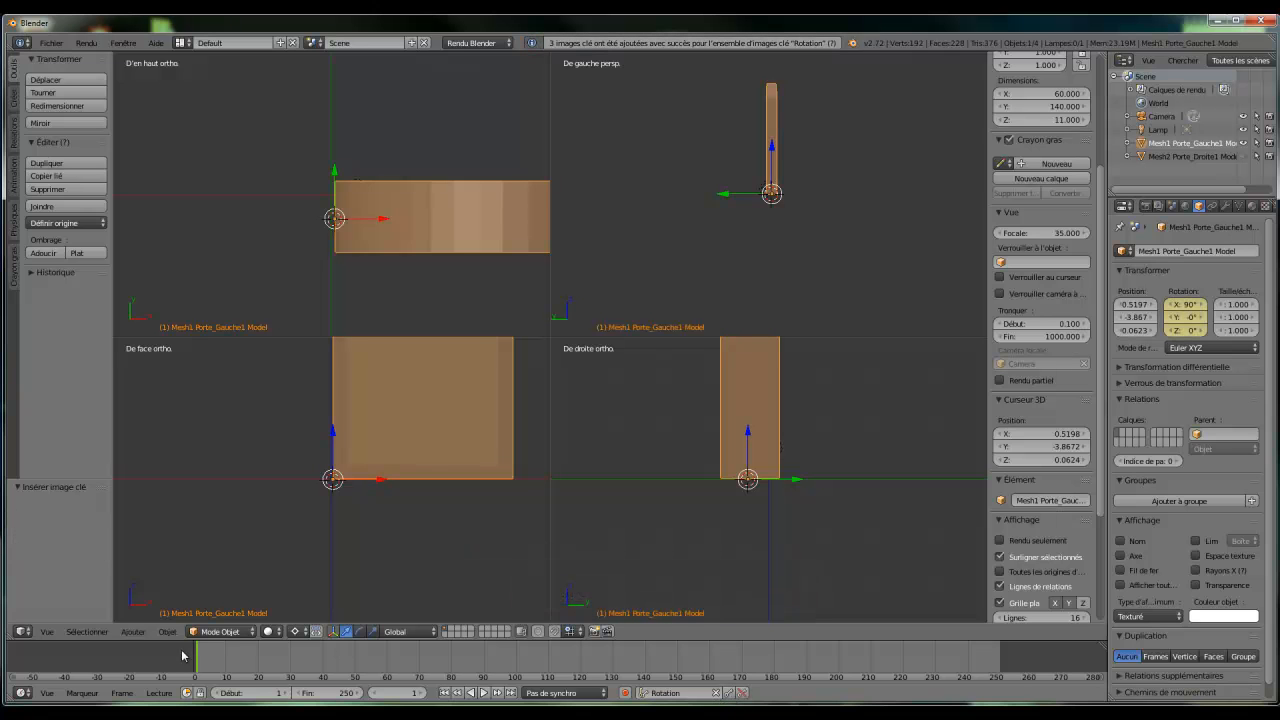
drag(197, 656, 354, 648)
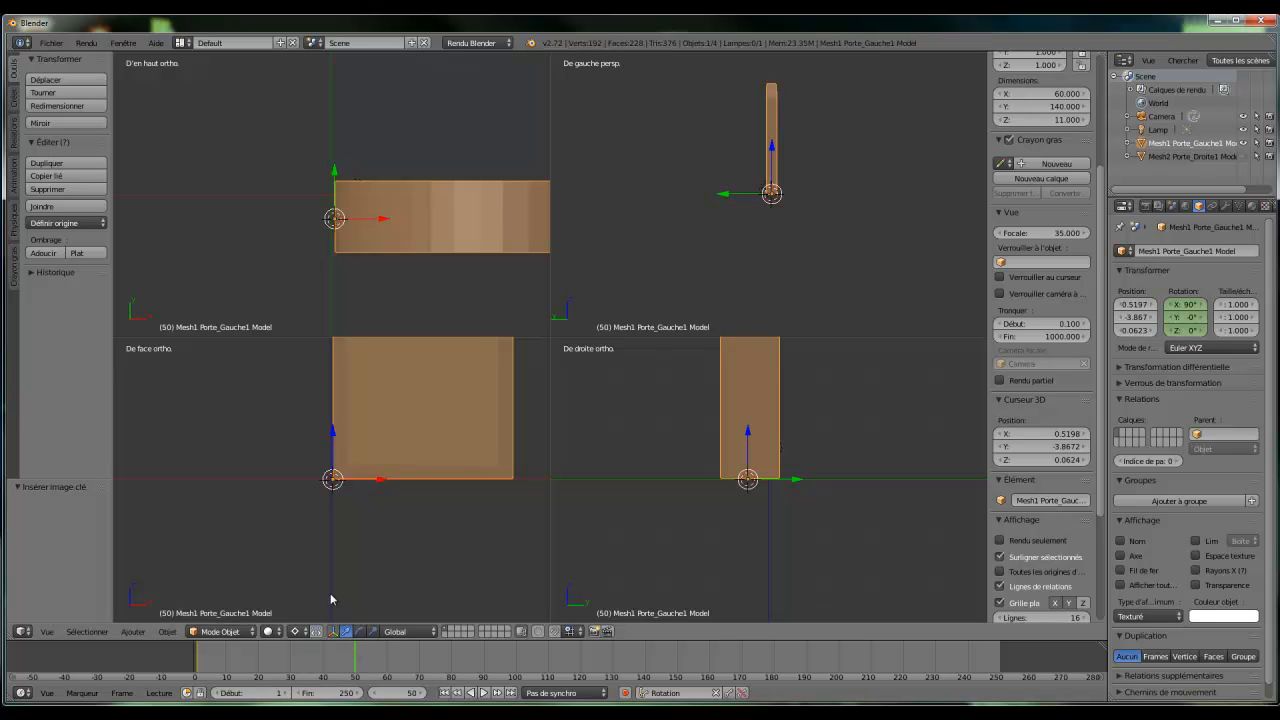
click(360, 631)
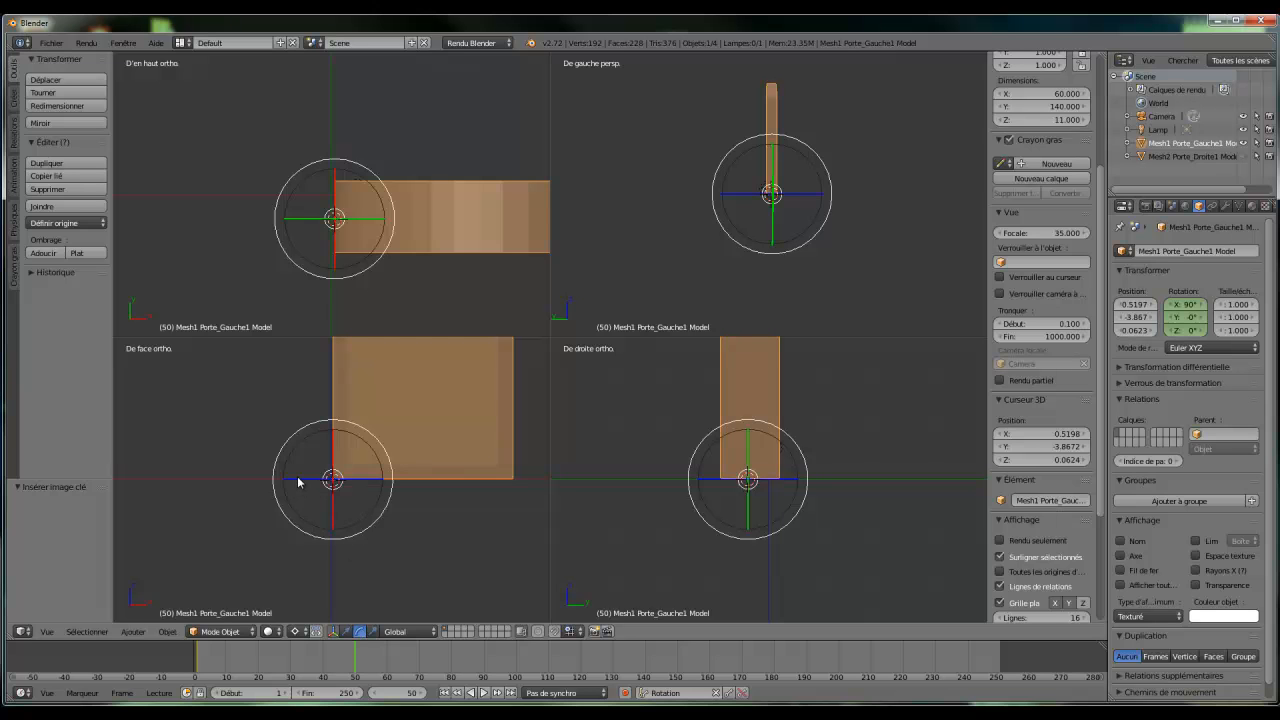
drag(298, 481, 325, 568)
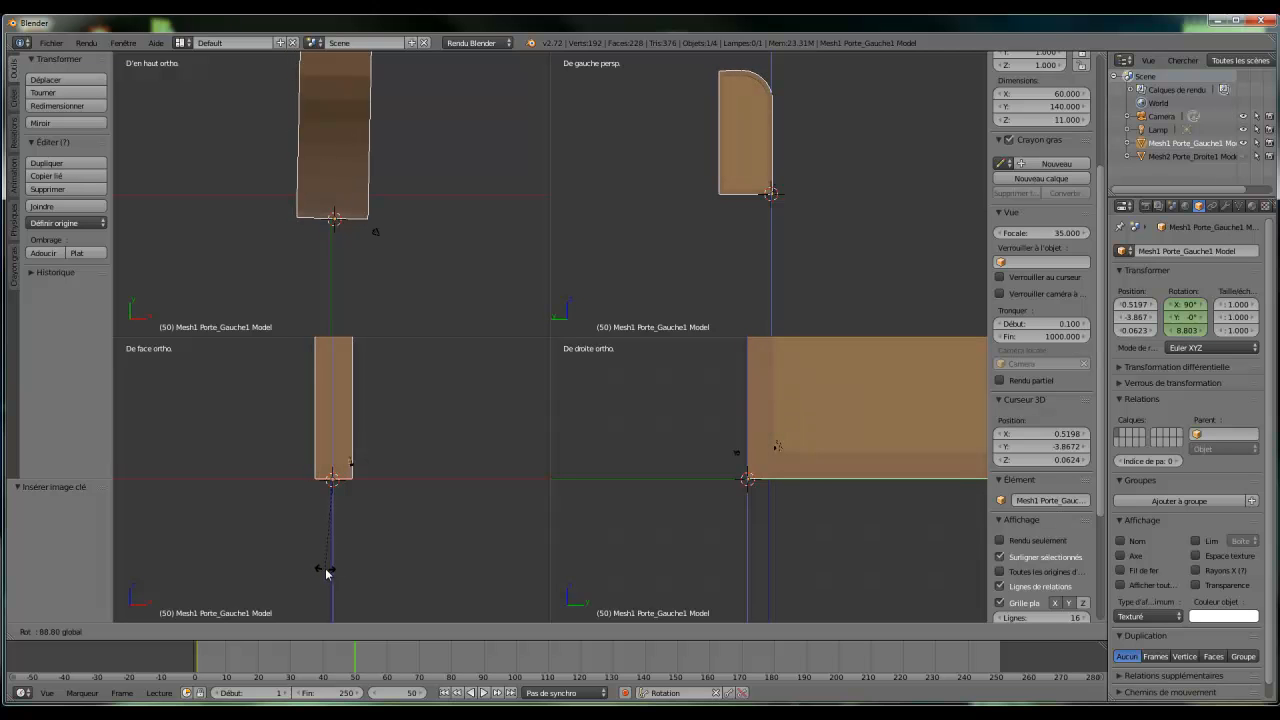
drag(325, 568, 325, 568)
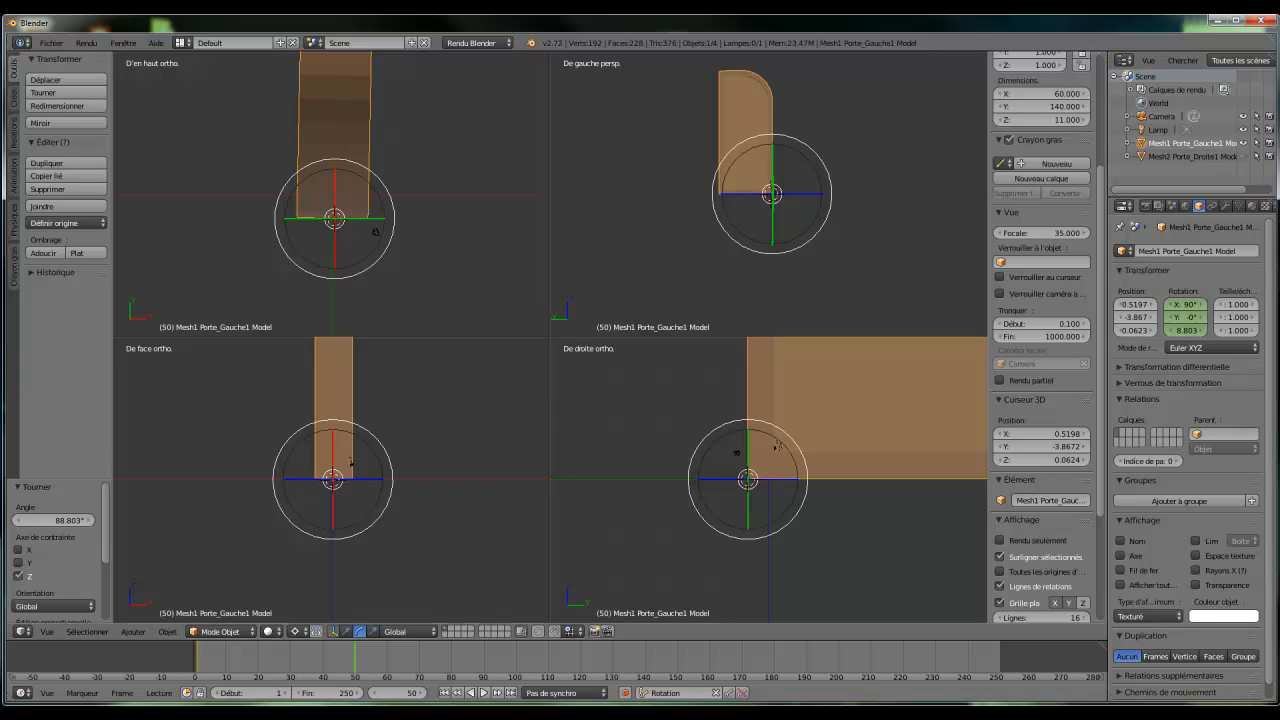
click(729, 693)
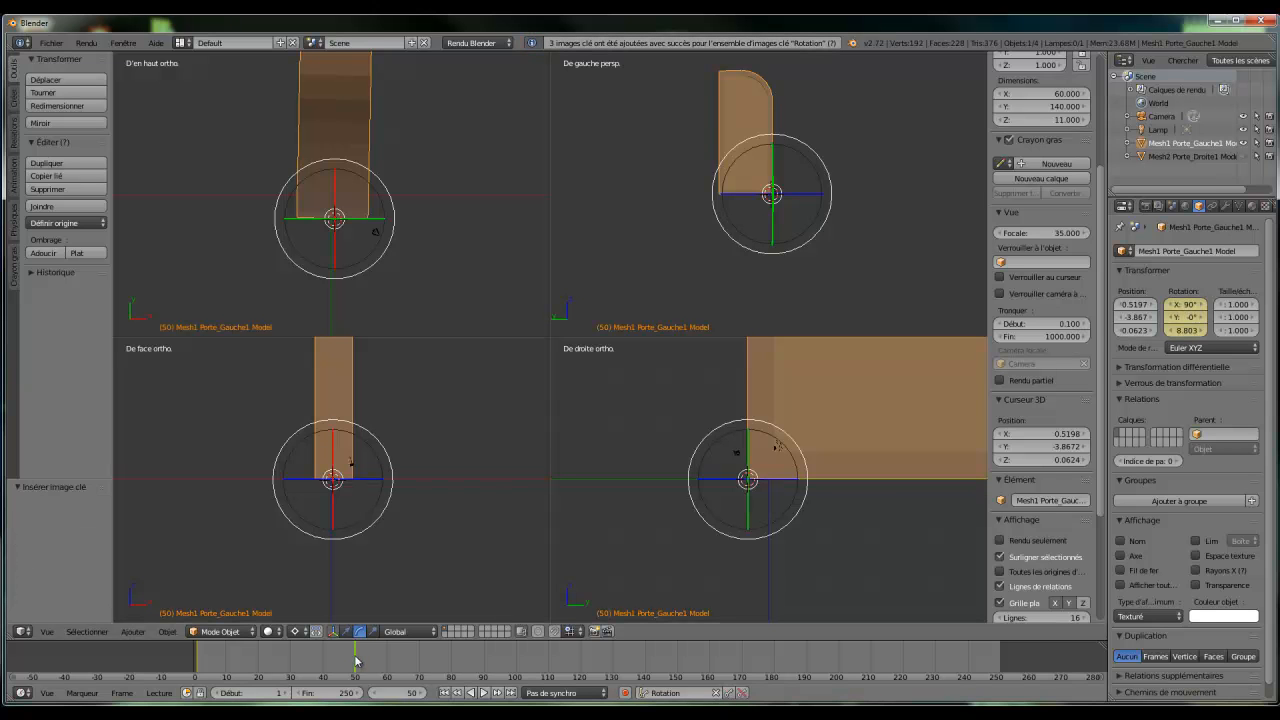
- Scrub through the door's opening from frame 1 and insert a rotation keyframe at frame 60 to hold it open
drag(356, 660, 198, 657)
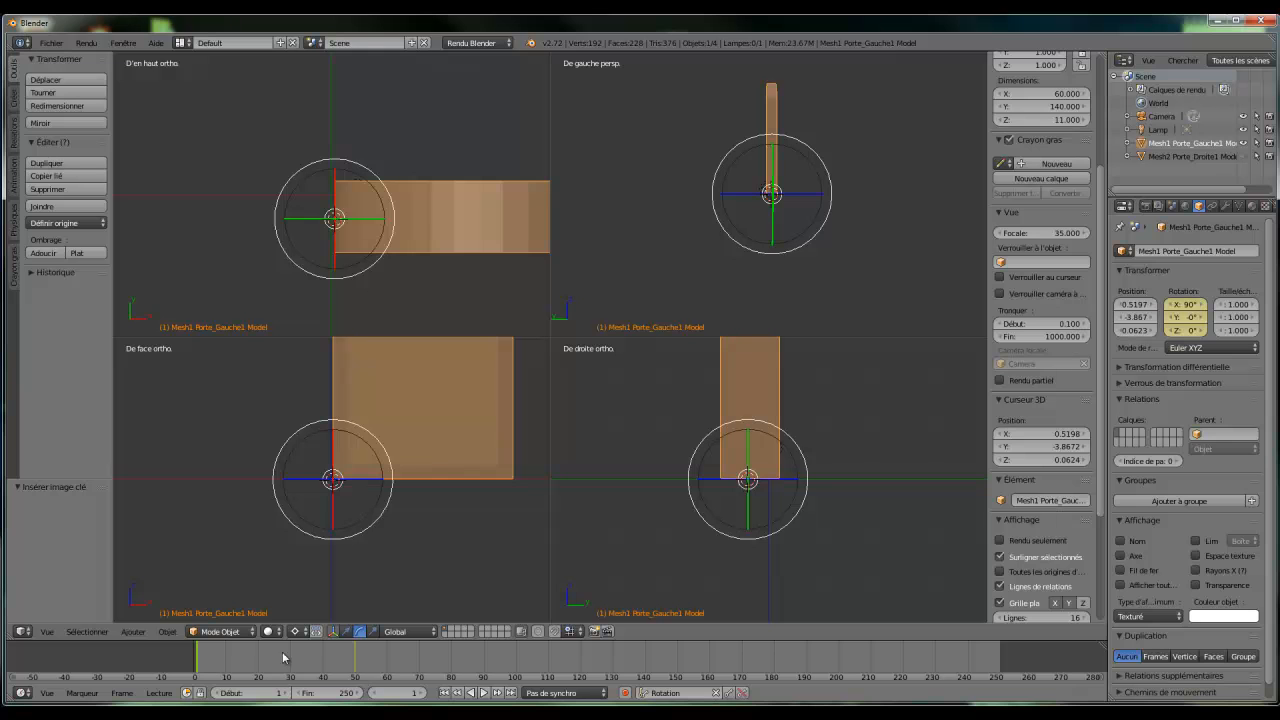
drag(196, 655, 388, 681)
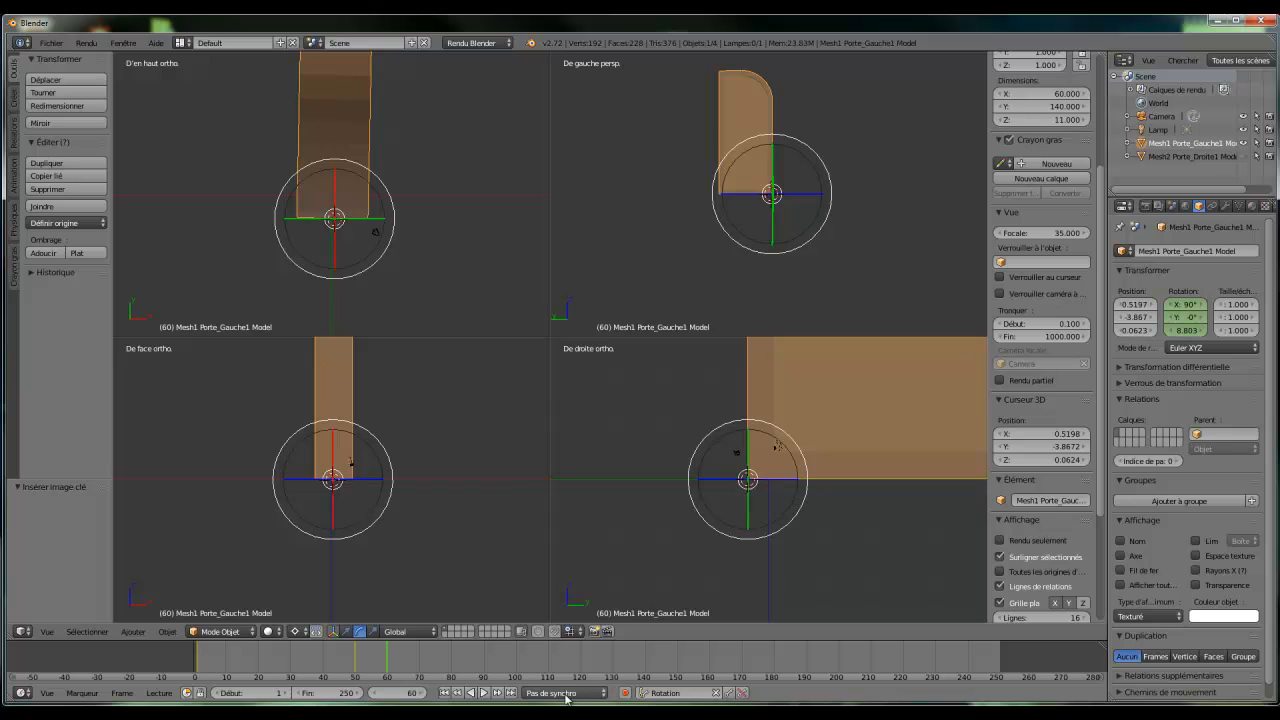
click(730, 693)
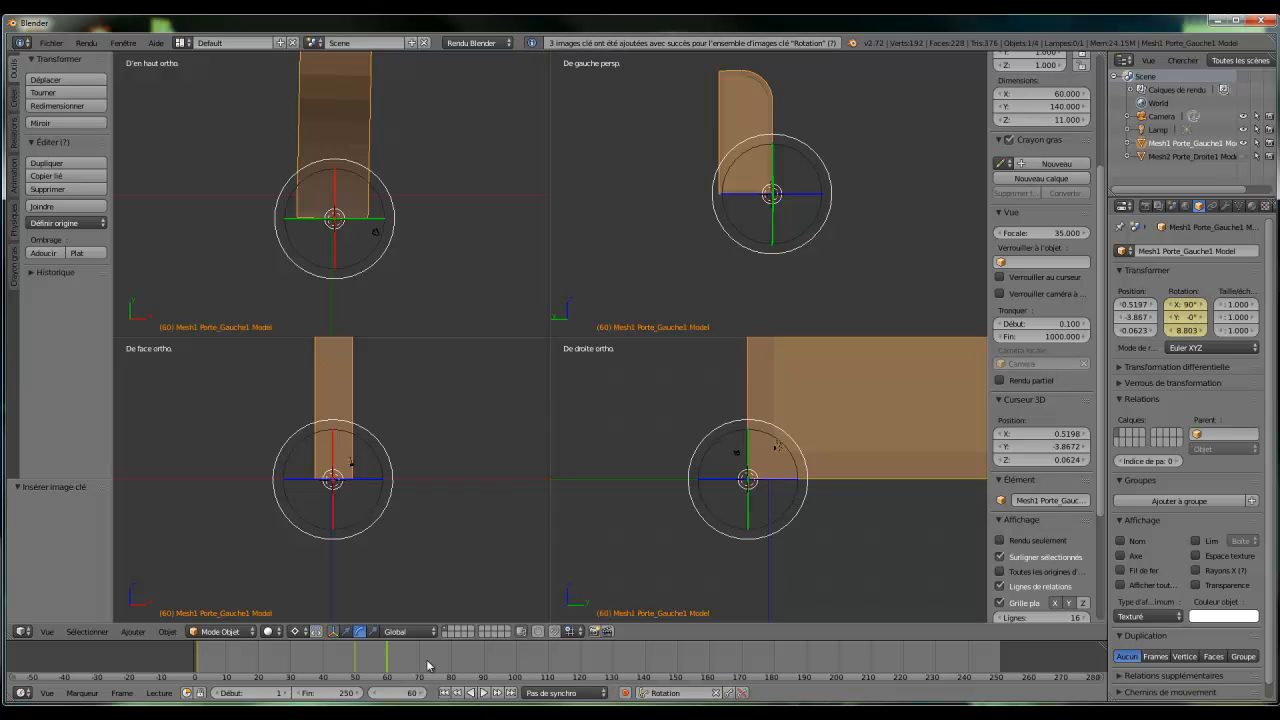
- At frame 110, close the left door by setting its Z rotation to 0° and insert a rotation keyframe
drag(387, 657, 548, 673)
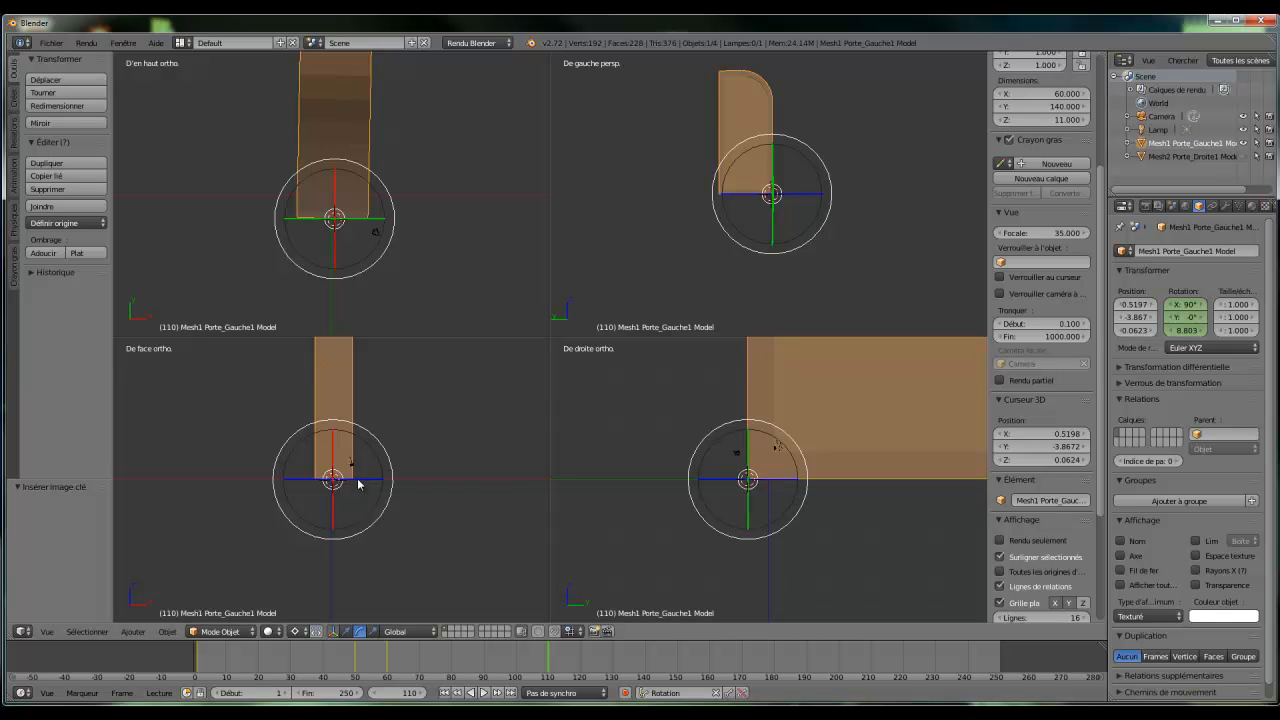
drag(365, 484, 334, 485)
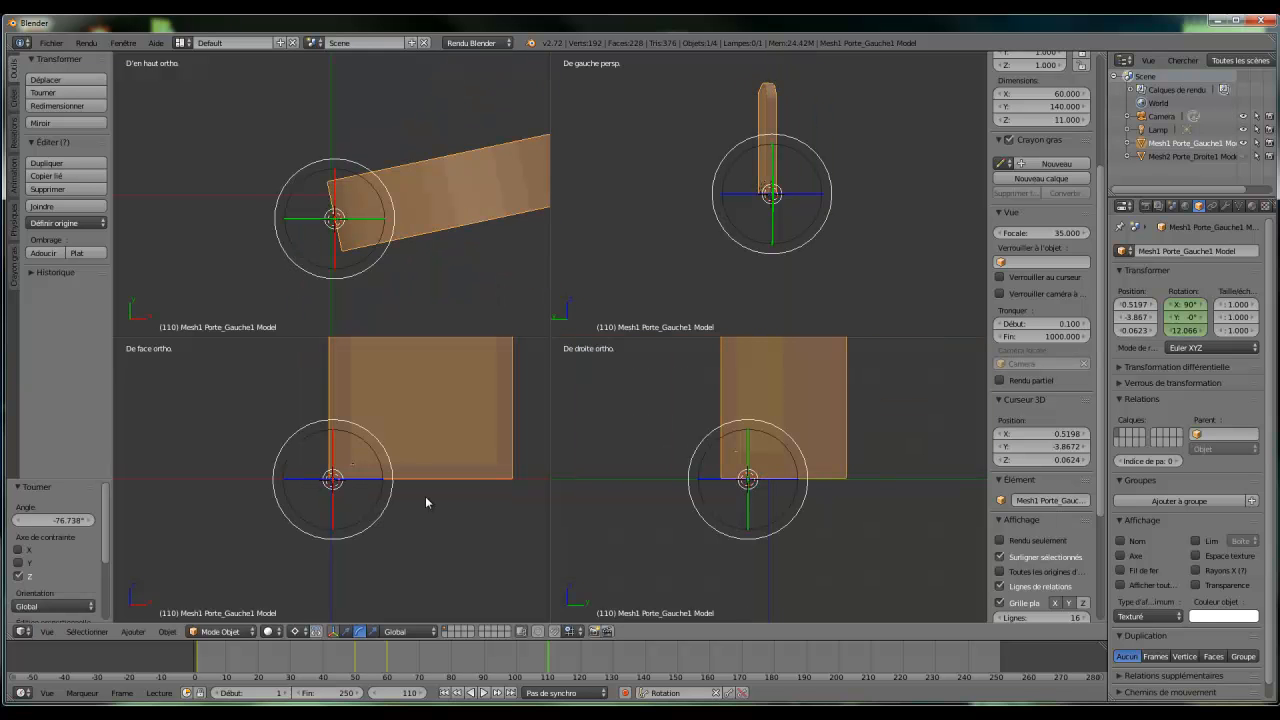
click(1197, 331)
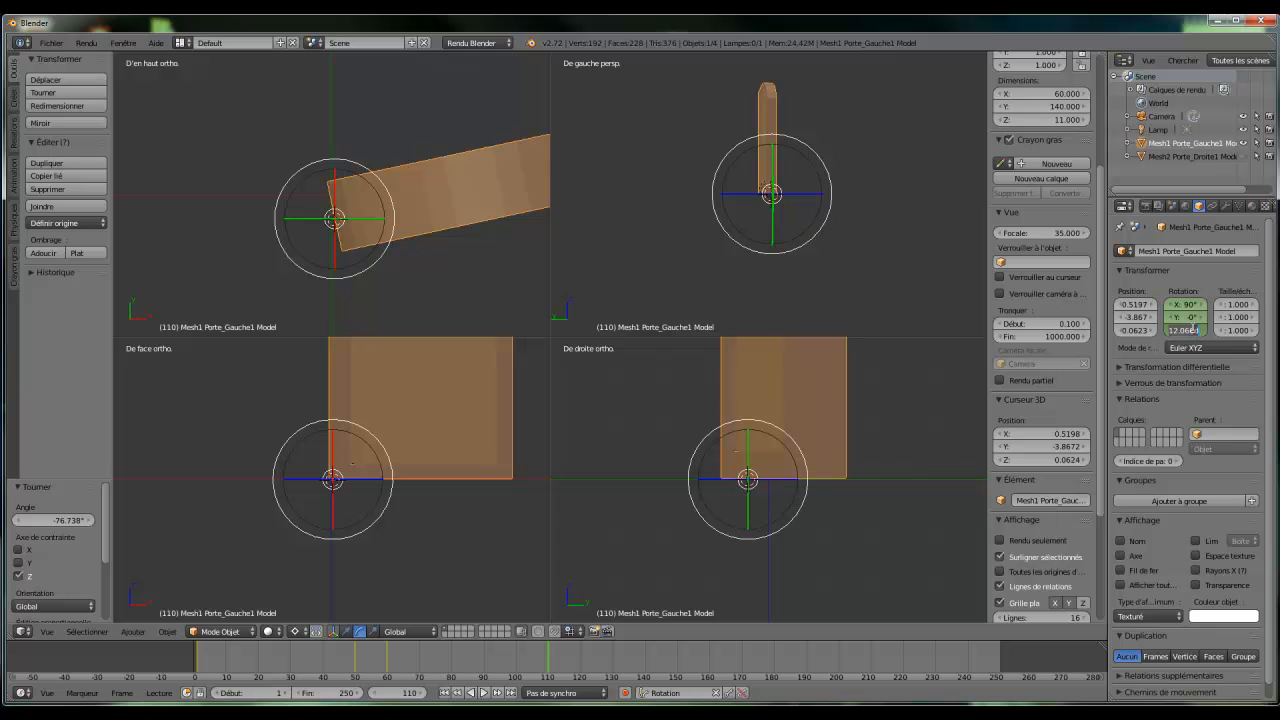
text(0)
key(Return)
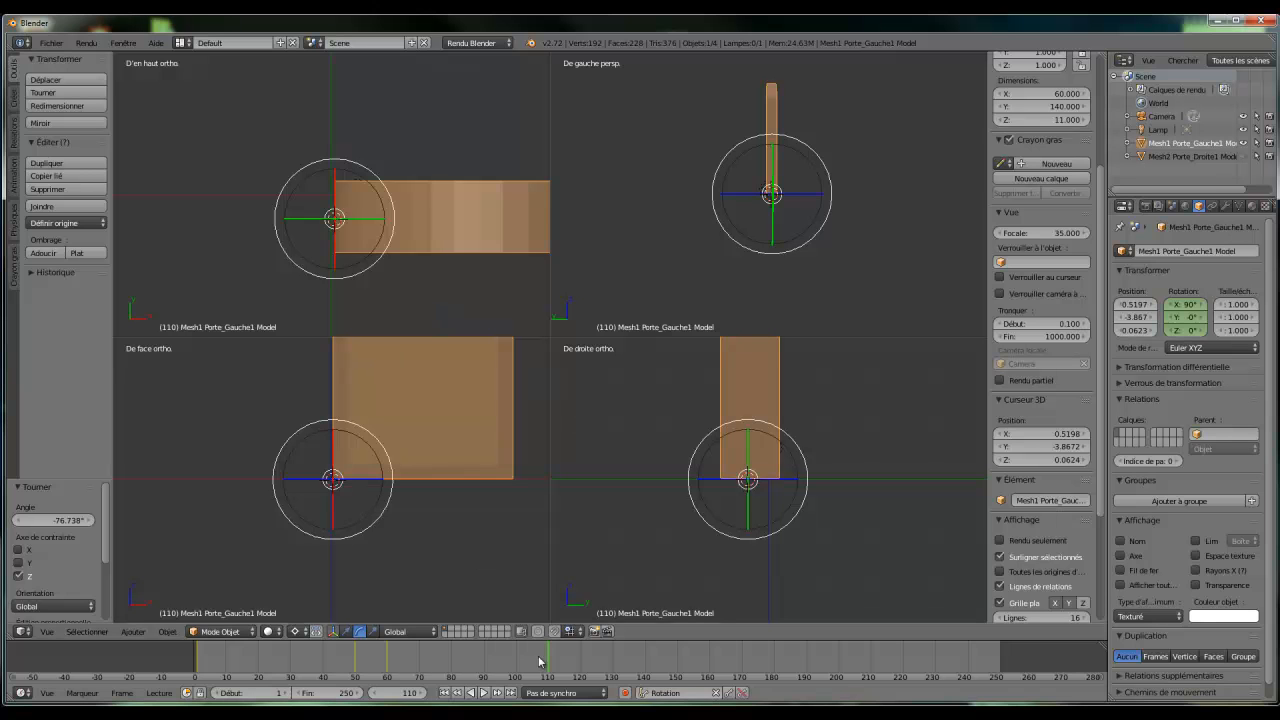
click(729, 693)
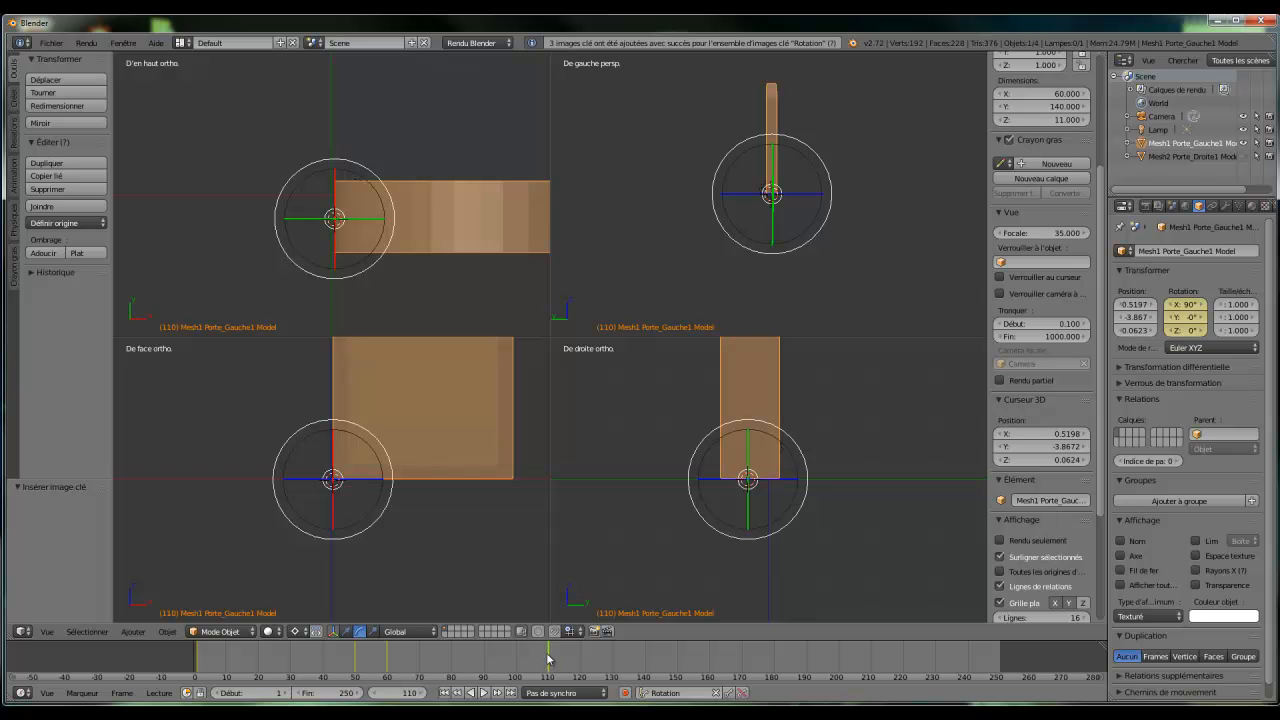
- At frame 1, select and unhide Mesh2 Porte_Droite1, hide Mesh1 Porte_Gauche1, and switch to the translate manipulator
drag(549, 658, 196, 676)
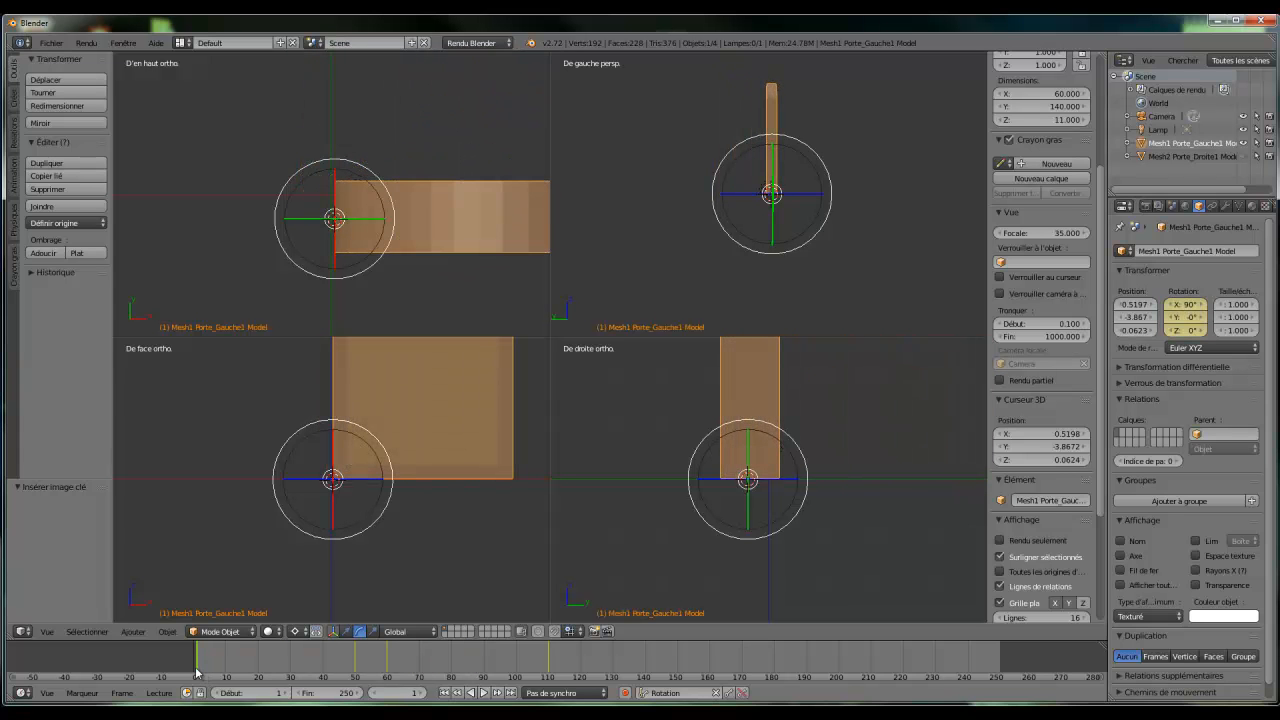
click(1180, 157)
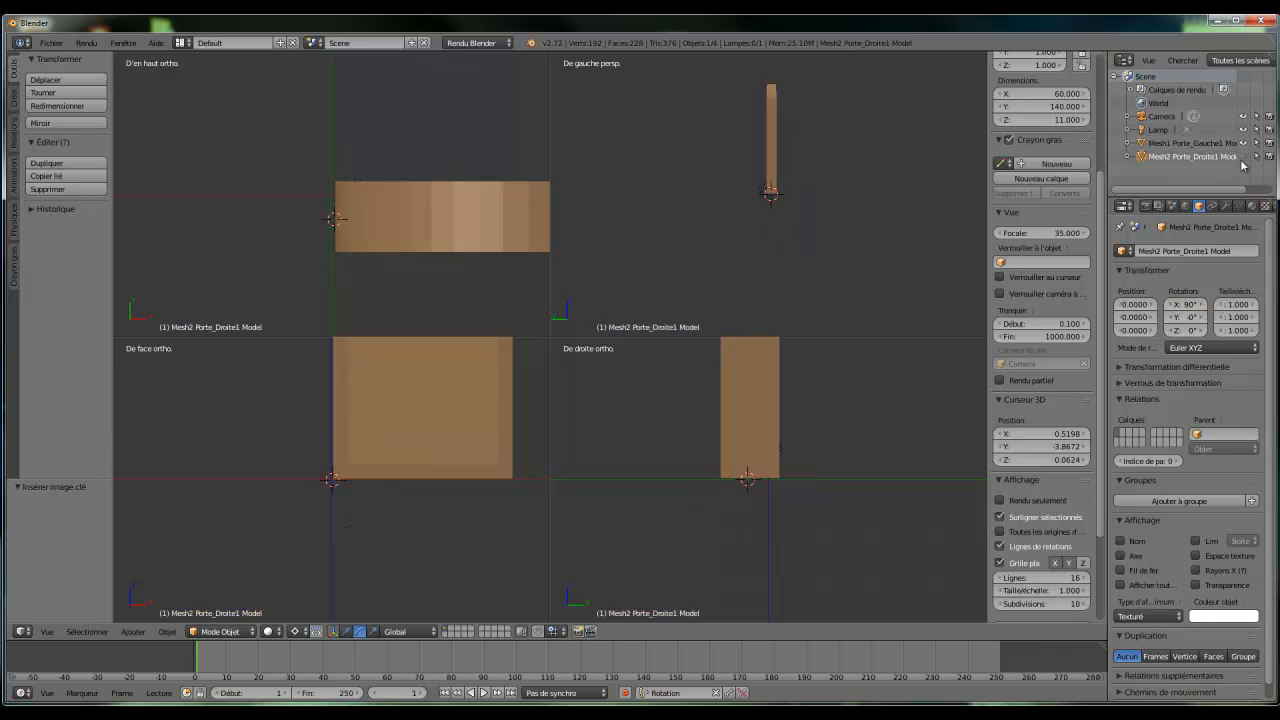
click(1244, 157)
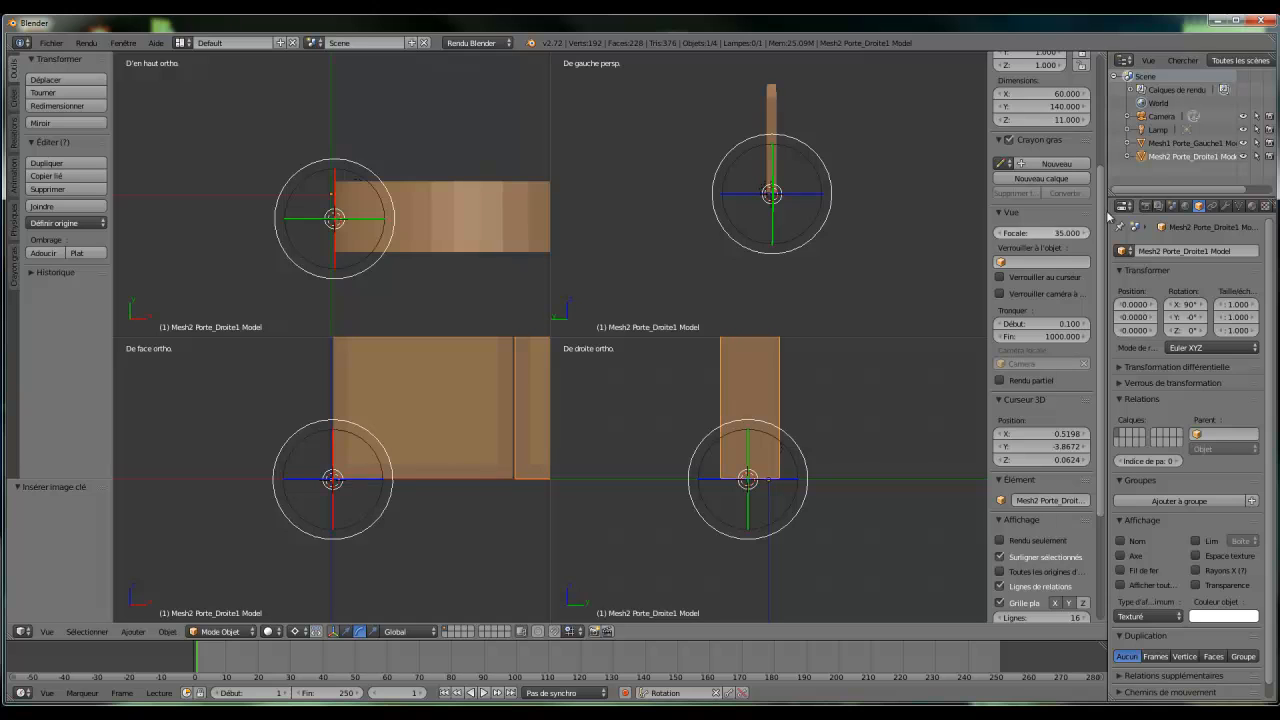
click(1244, 143)
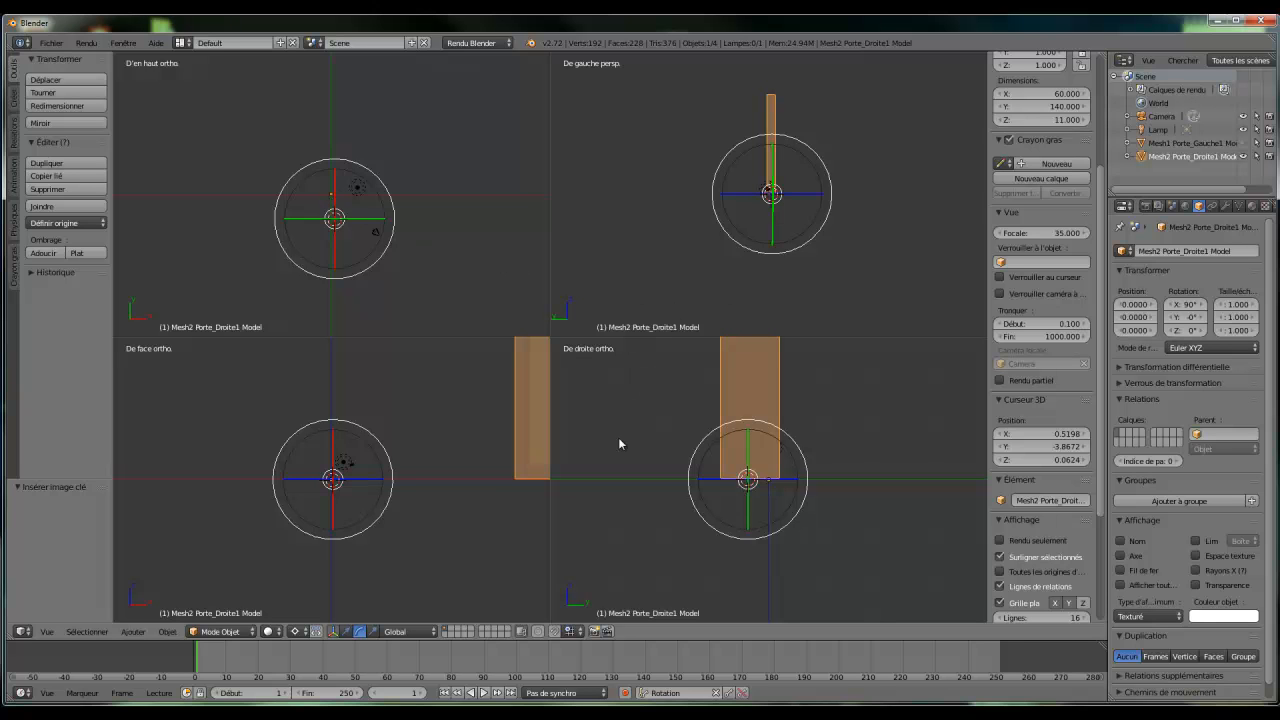
click(346, 631)
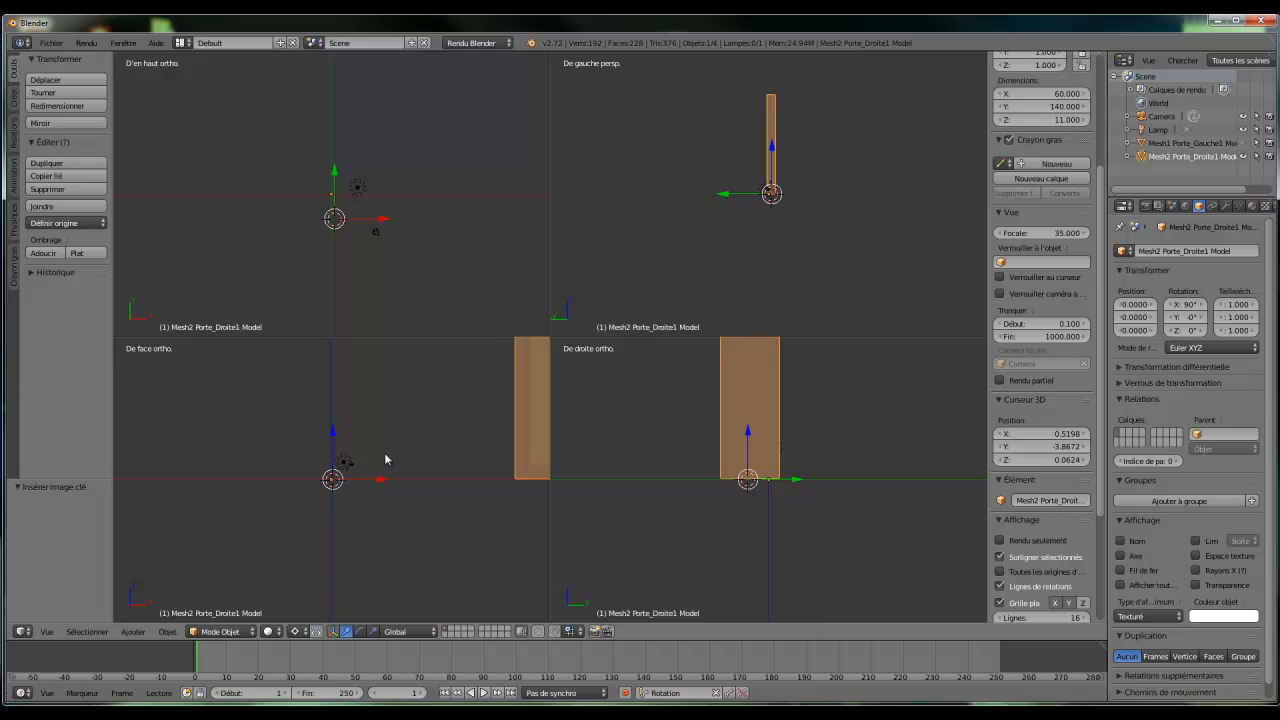
- Clear the active keying set and place the 3D cursor on the right door's lower outer corner in the front view
scroll(385, 460, down, 7)
scroll(391, 470, up, 1)
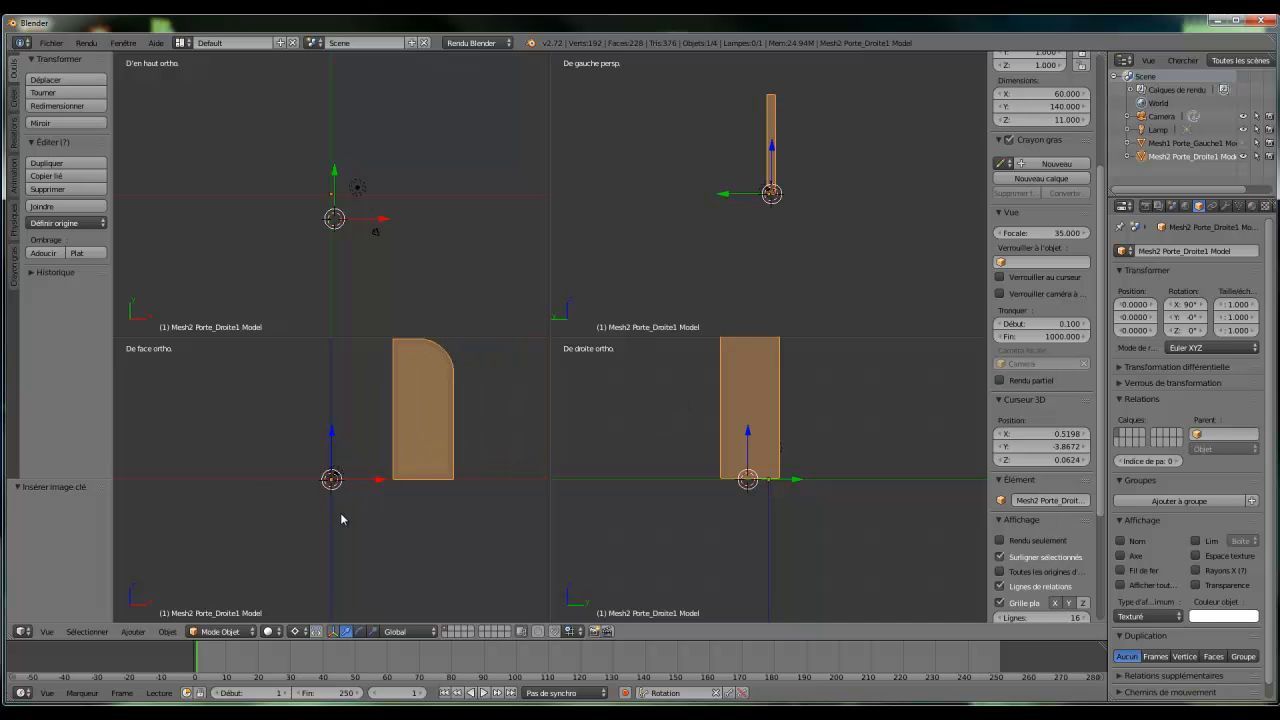
click(716, 693)
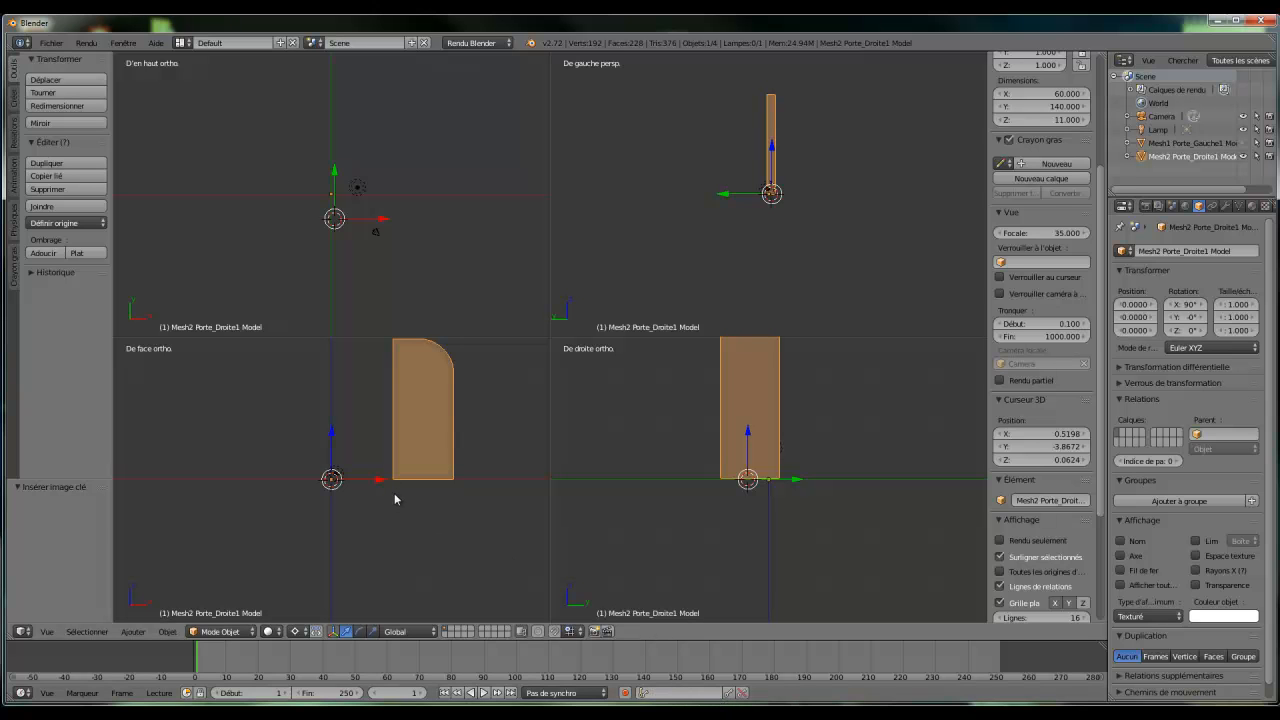
click(454, 478)
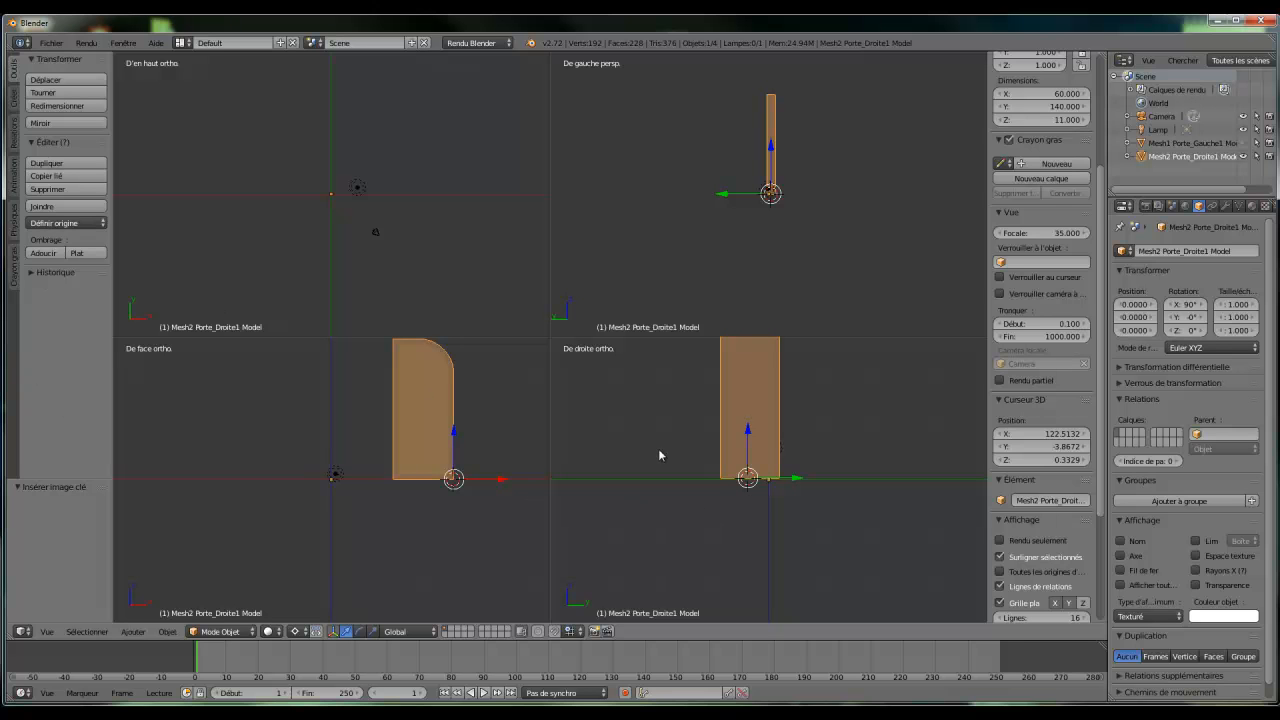
- Centre the 3D cursor on the right door's thickness at its bottom edge in the right view, and set the door's origin to the 3D cursor
scroll(660, 451, up, 2)
scroll(664, 452, up, 1)
scroll(669, 453, up, 1)
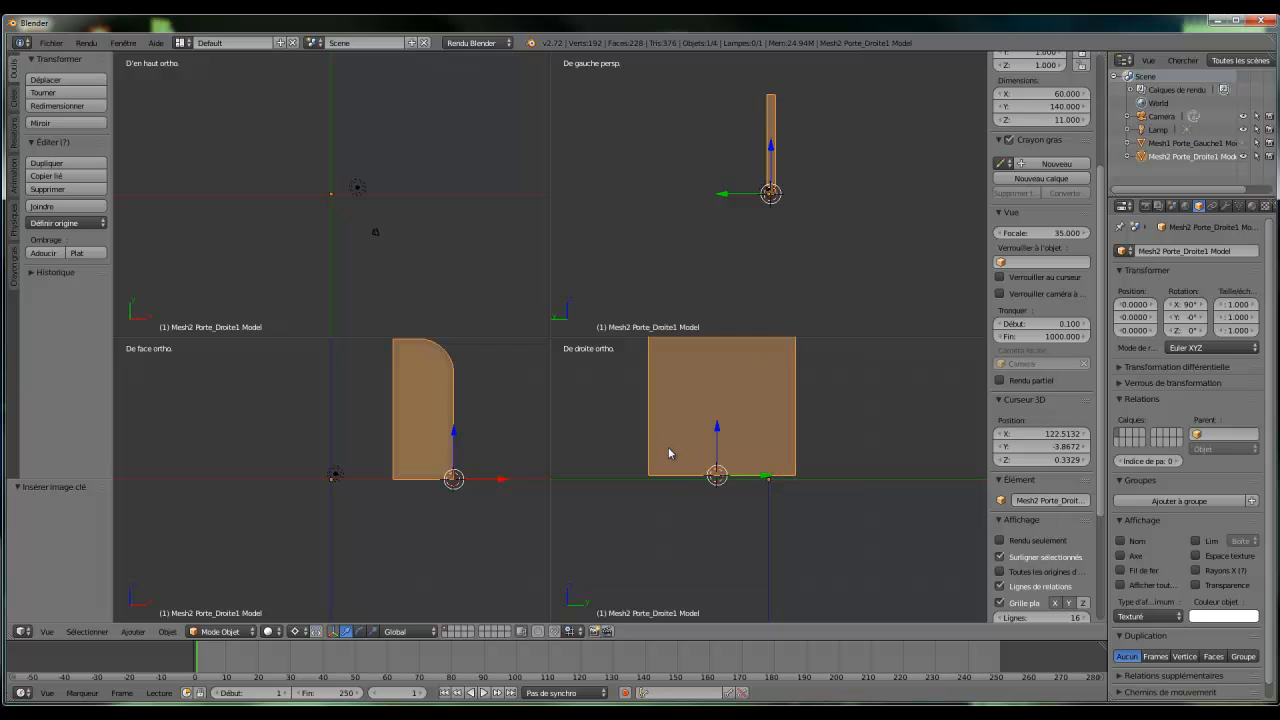
click(730, 478)
click(717, 498)
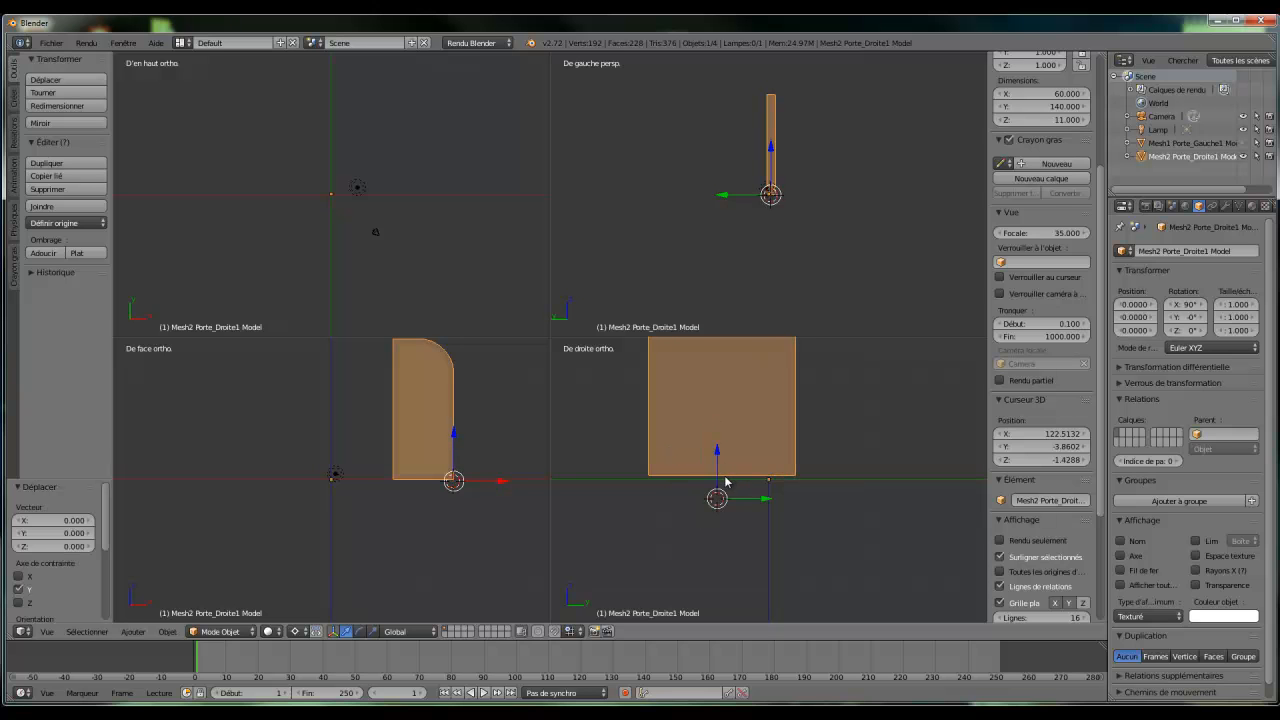
click(723, 478)
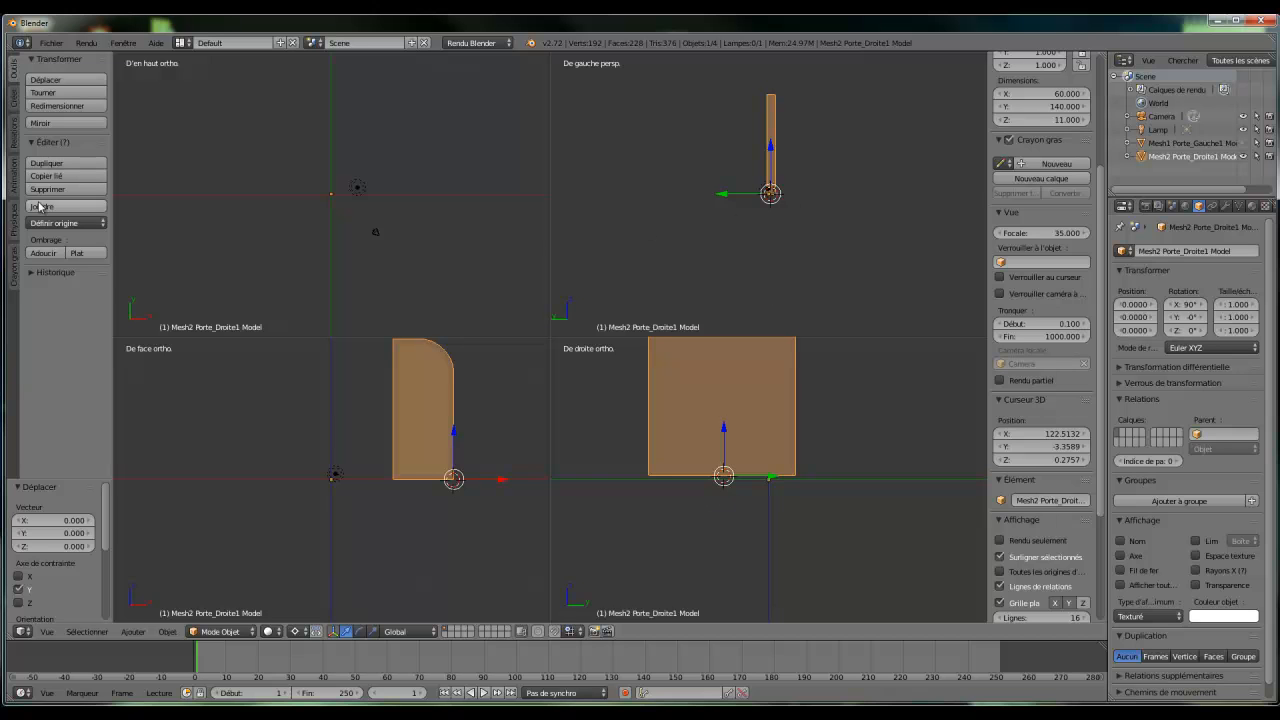
click(58, 225)
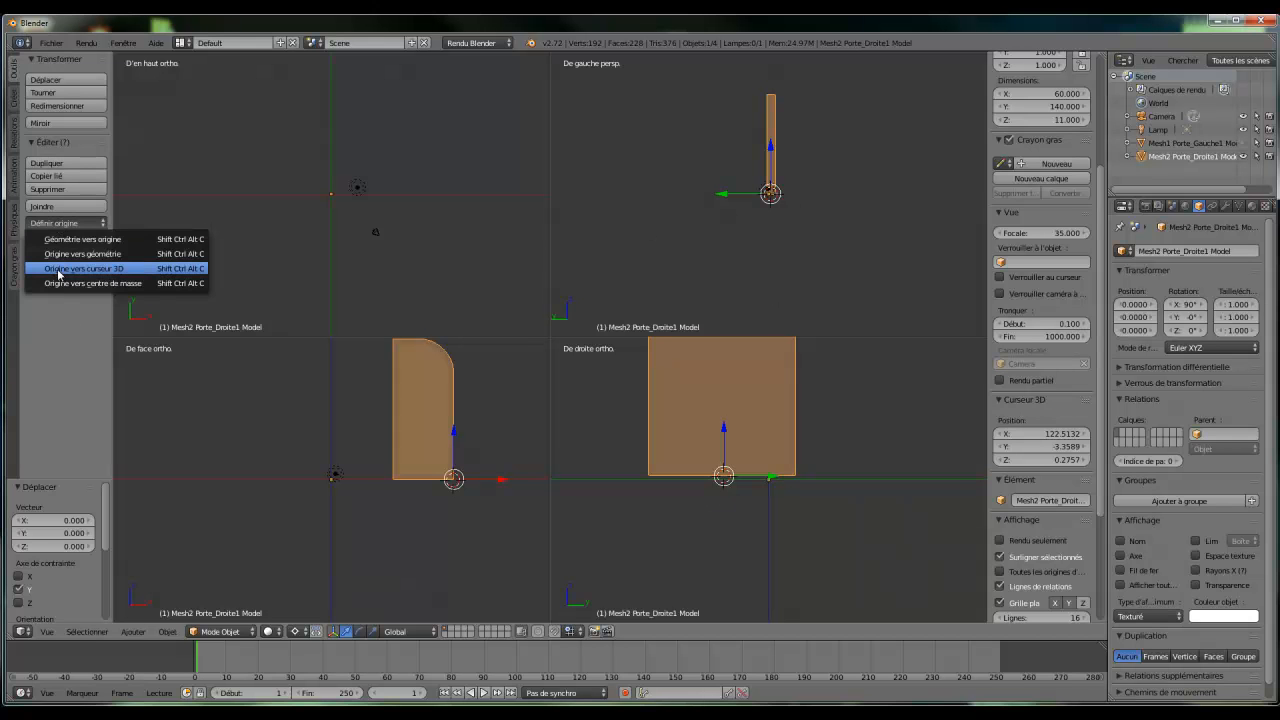
click(58, 268)
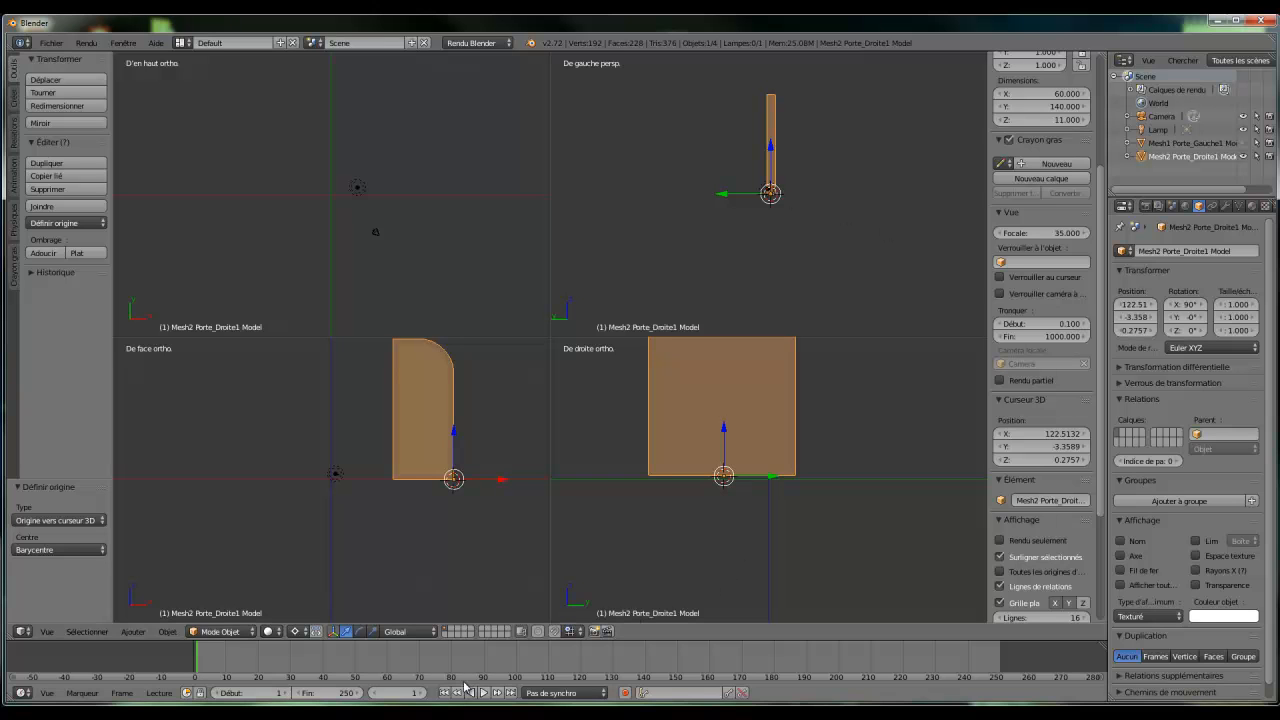
- Set the active keying set to Rotation, switch to the rotate manipulator, and insert a keyframe for the right door at frame 1
click(673, 695)
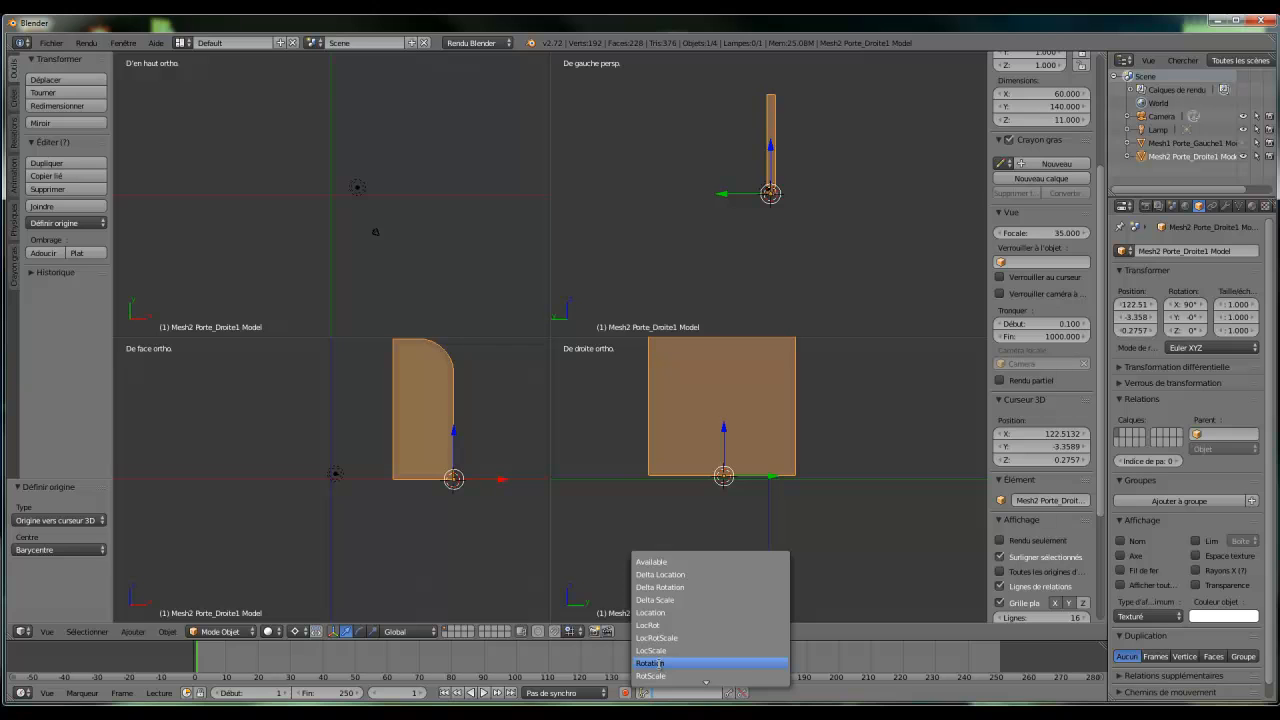
click(660, 665)
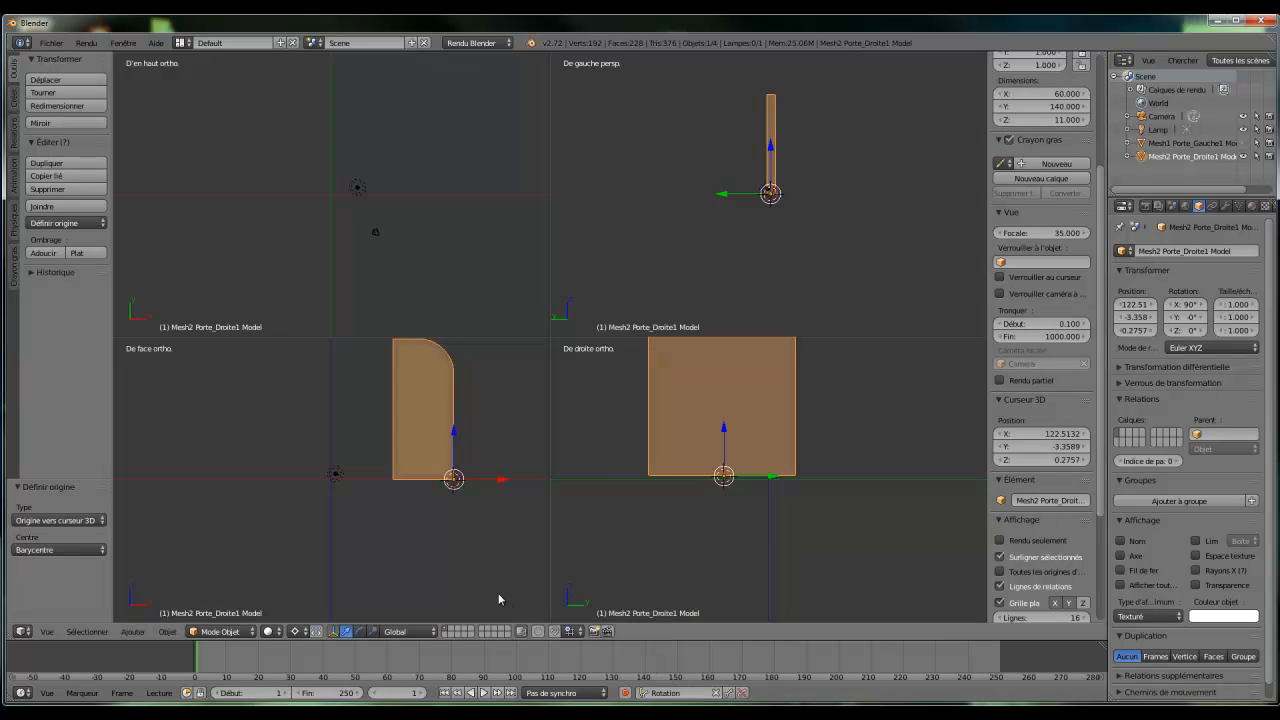
click(361, 631)
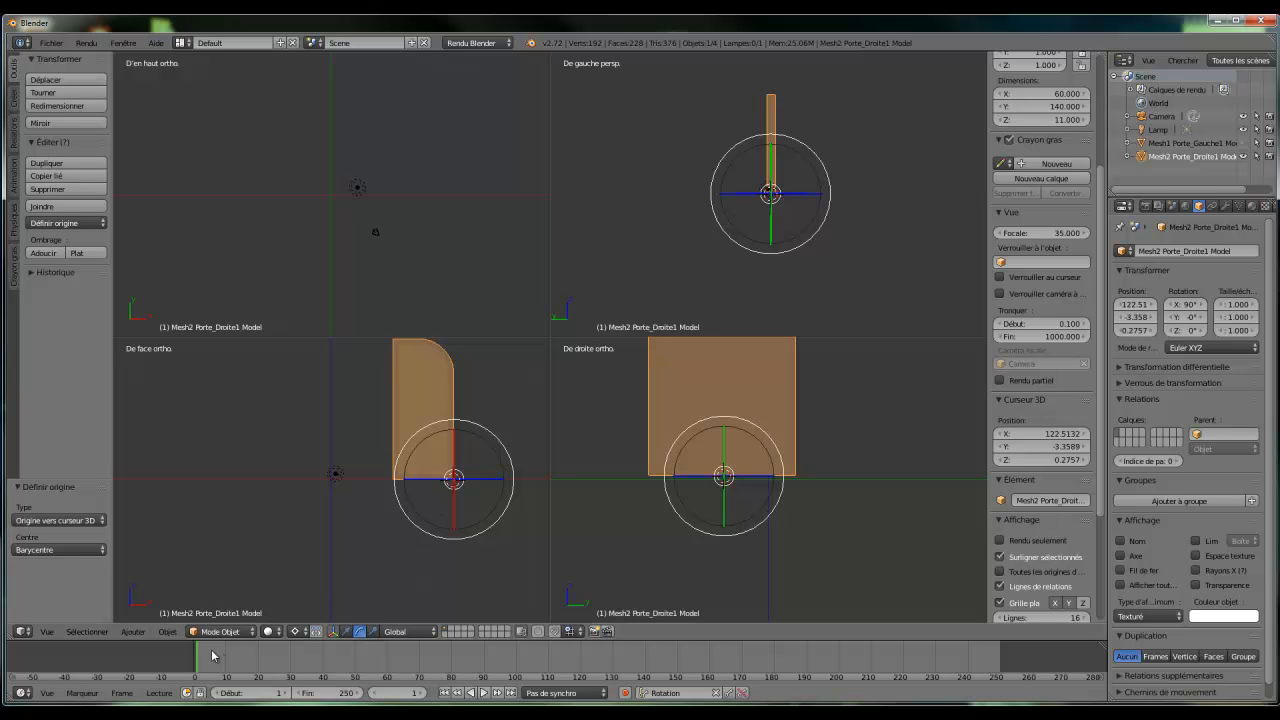
click(730, 694)
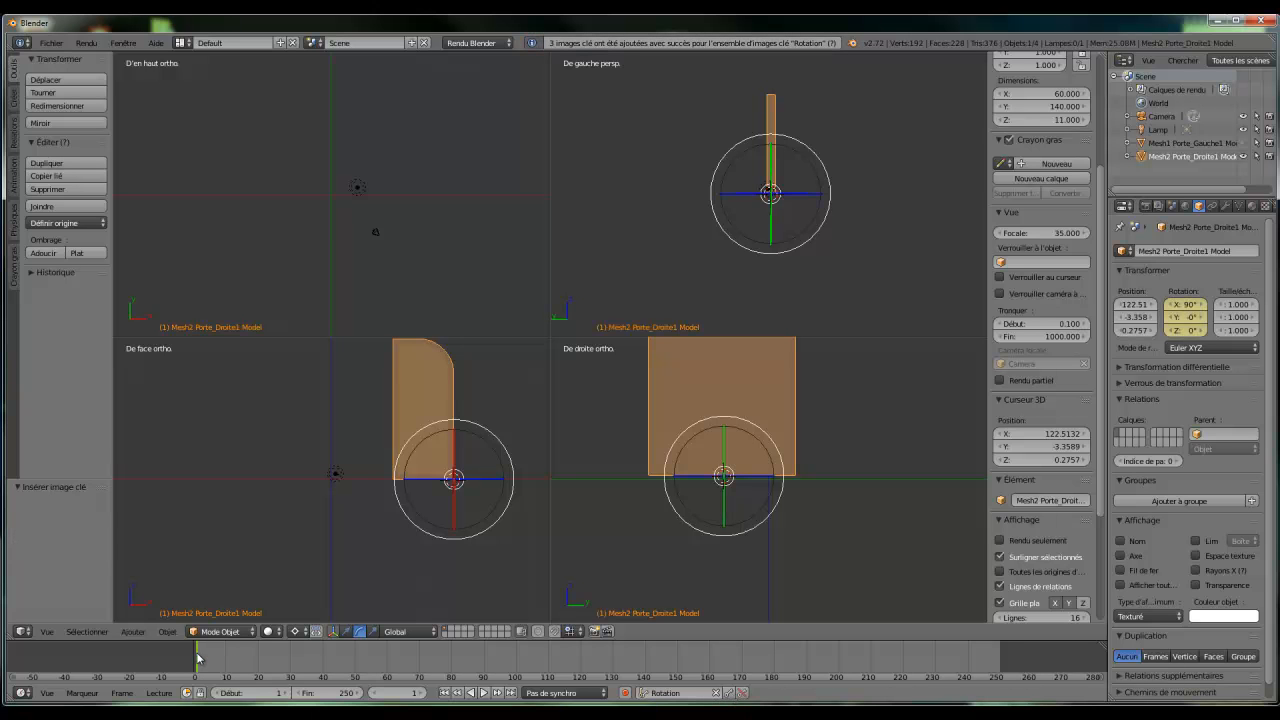
- At frame 49, open the right door by setting its Z rotation to -90° and insert a rotation keyframe
drag(200, 658, 323, 672)
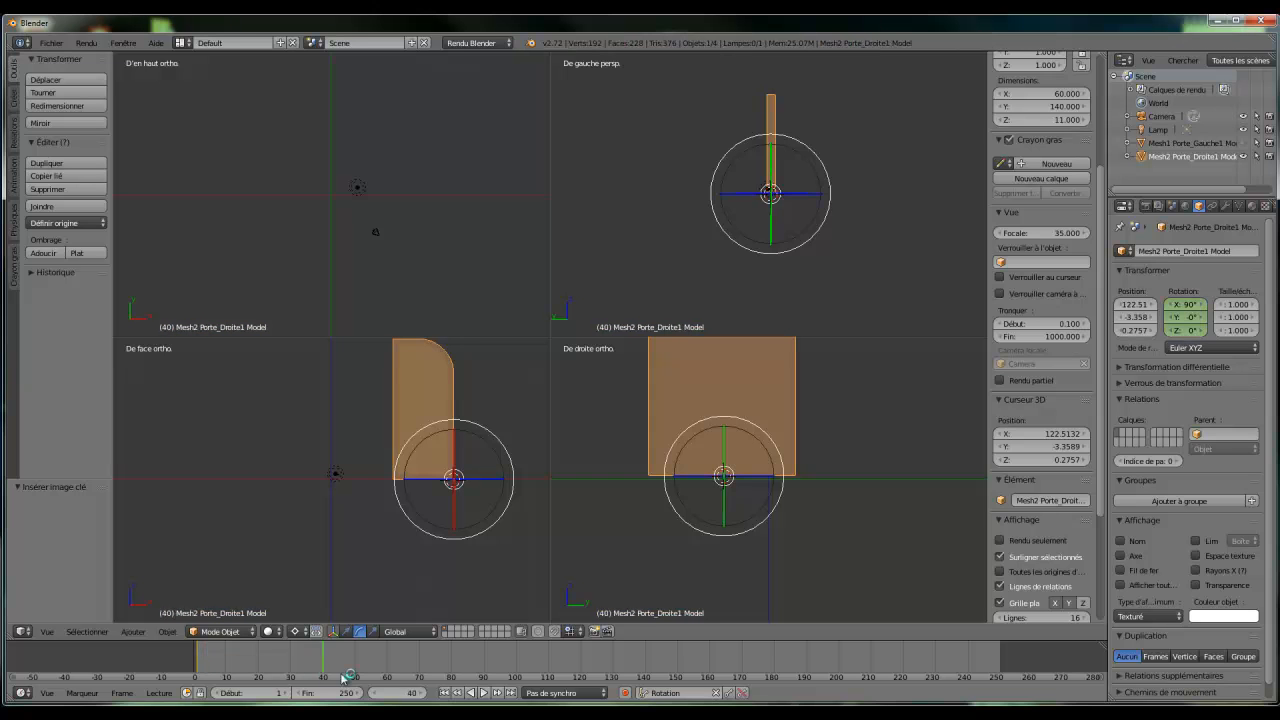
click(350, 676)
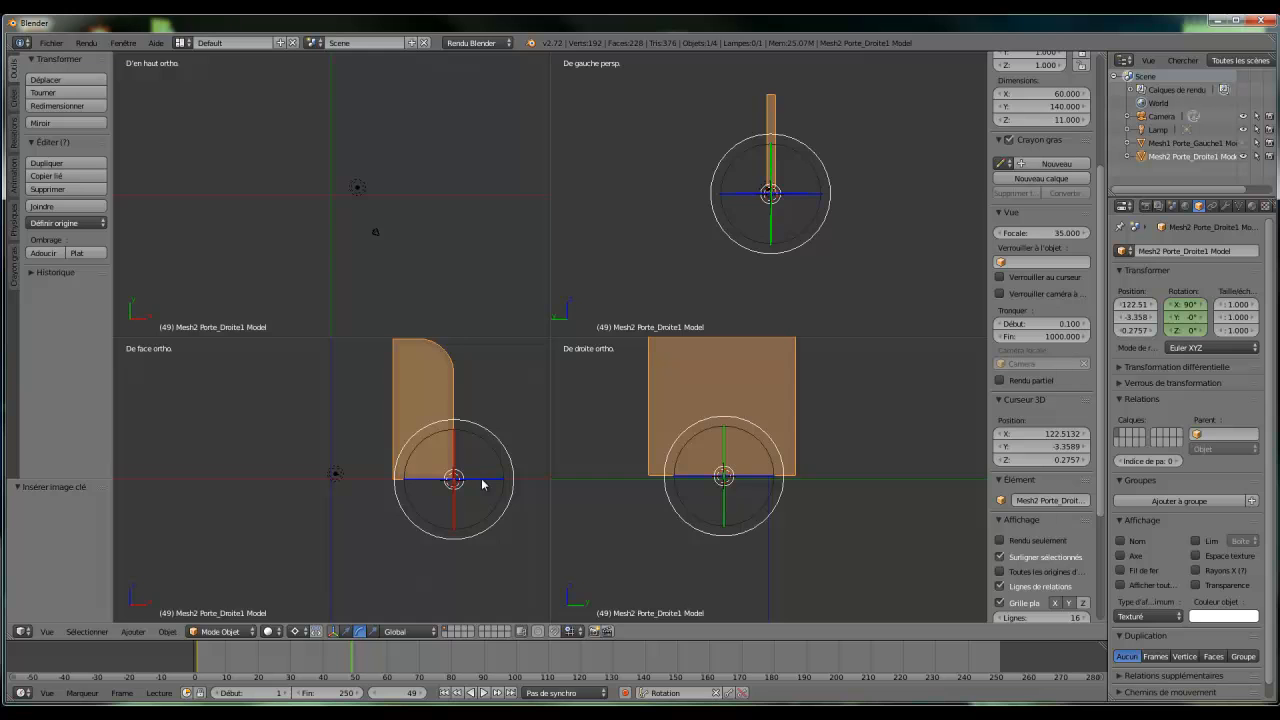
drag(481, 484, 398, 571)
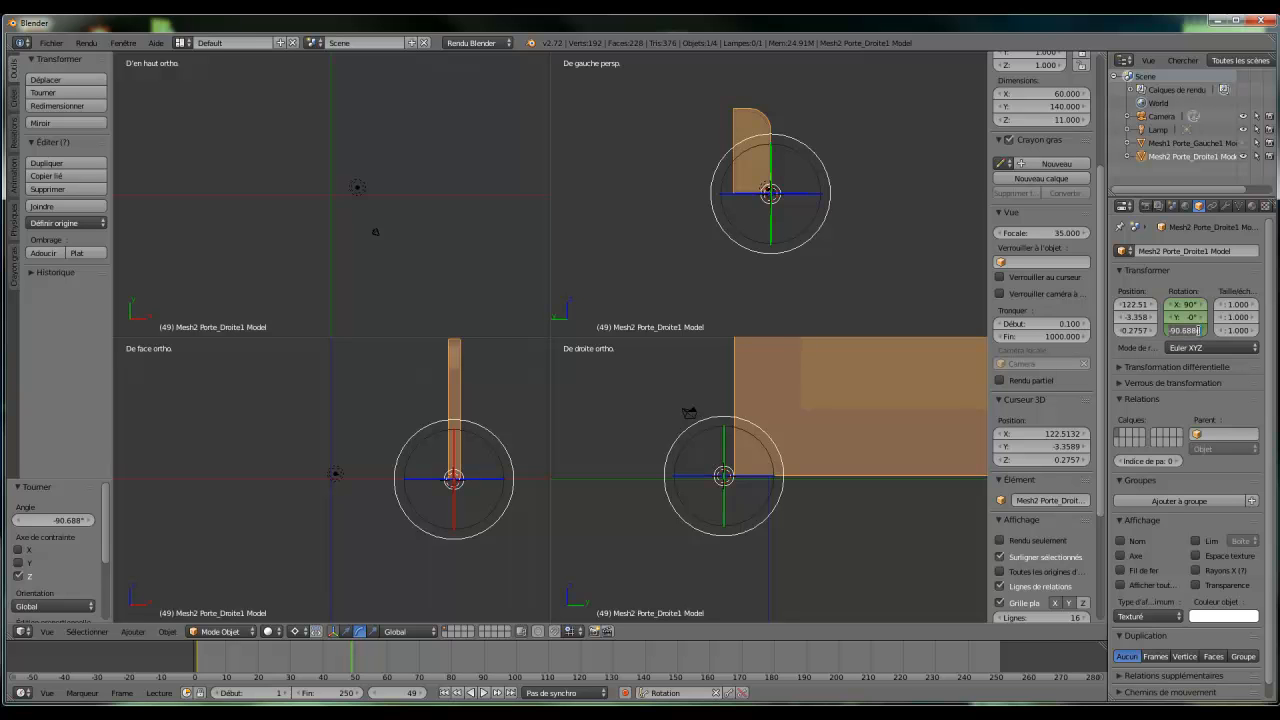
key(BackSpace)
key(Return)
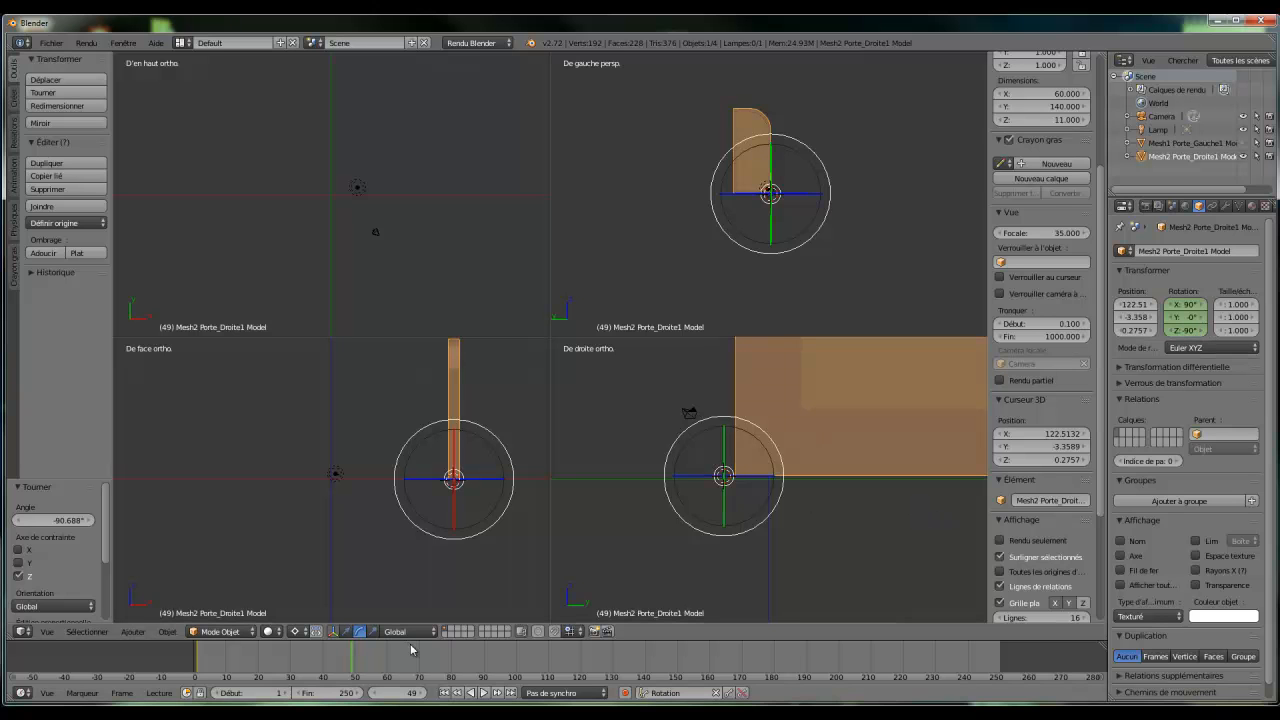
click(729, 693)
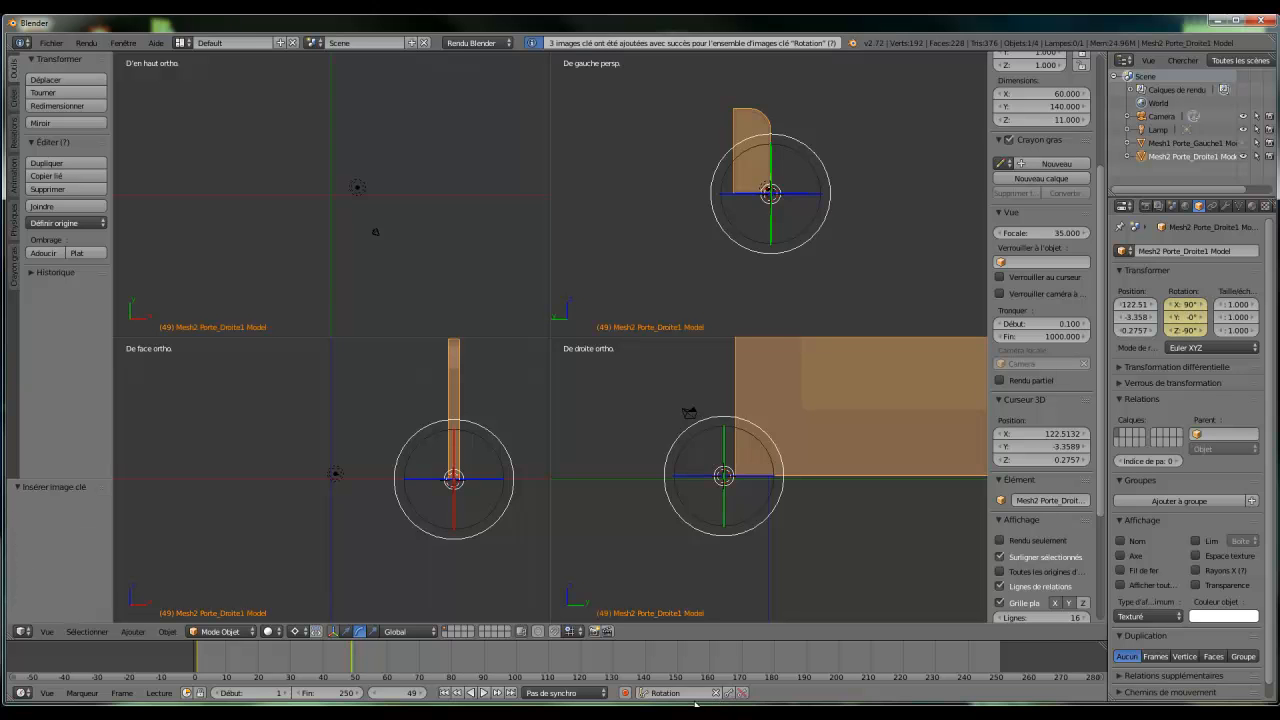
- Insert a rotation keyframe at frame 60 to hold the right door open, and another at frame 110 with its Z rotation set to 0°
drag(352, 661, 387, 662)
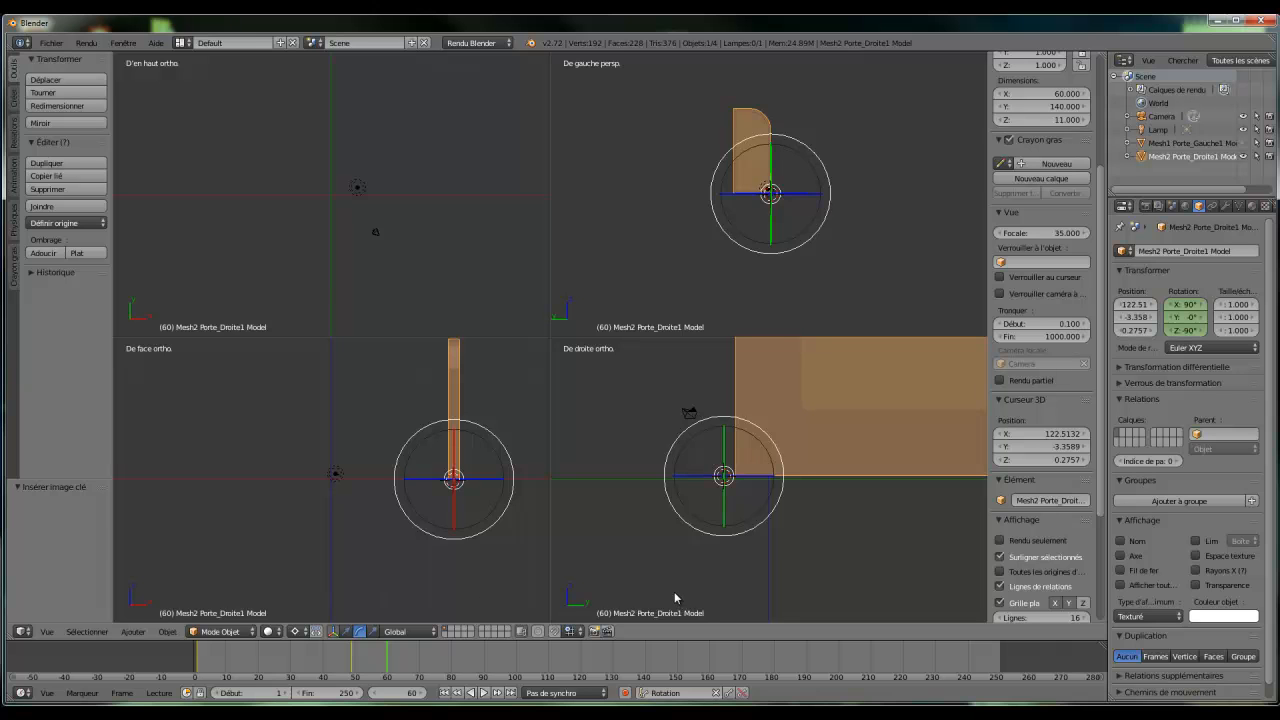
click(729, 693)
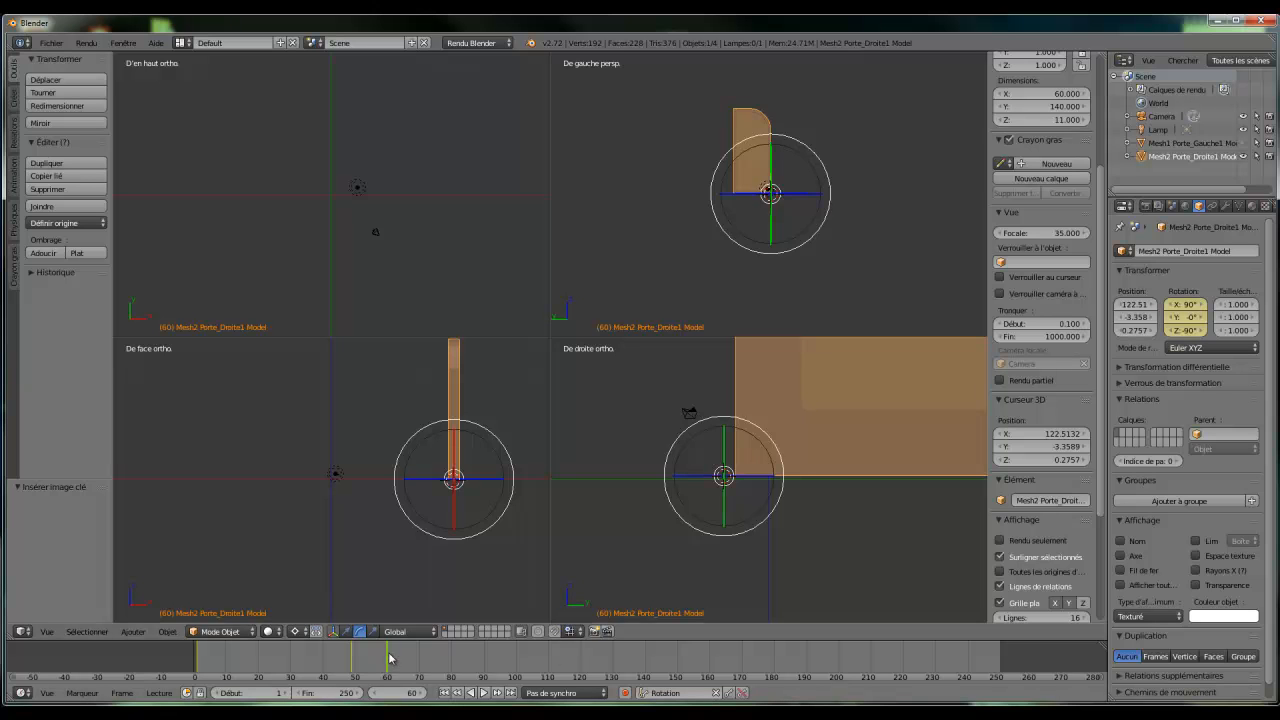
drag(388, 663, 548, 672)
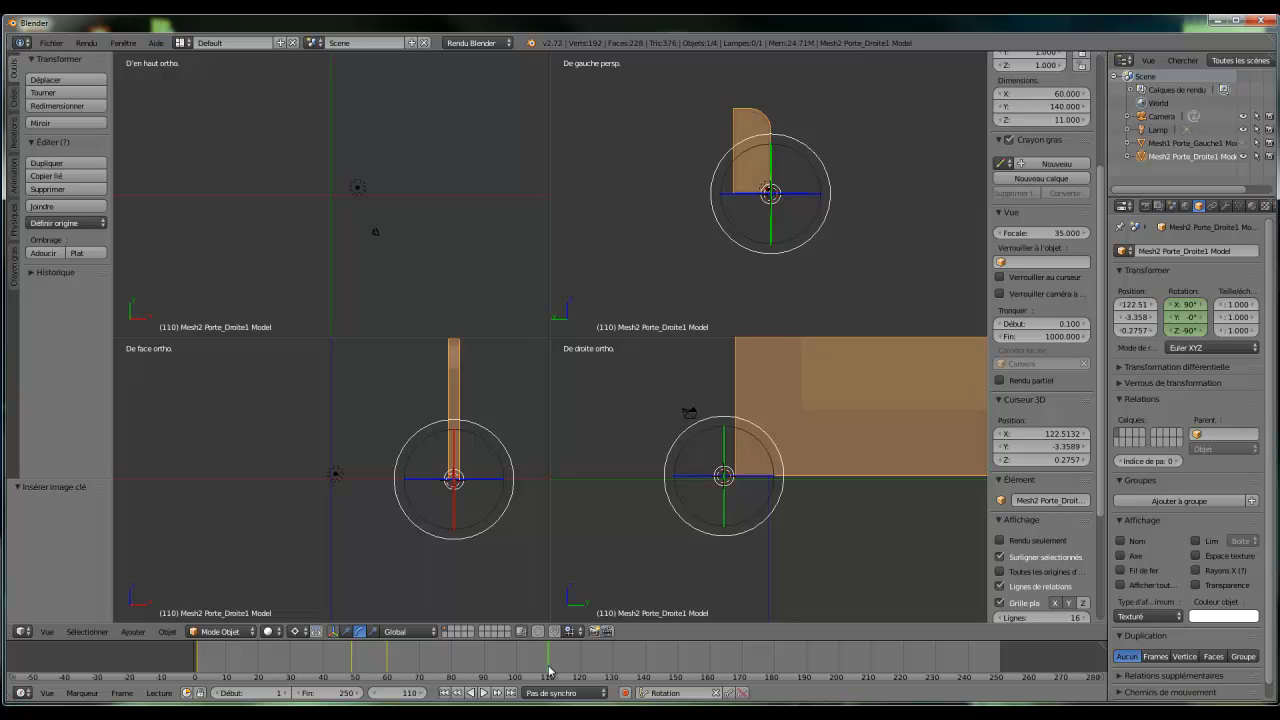
click(1188, 334)
text(9)
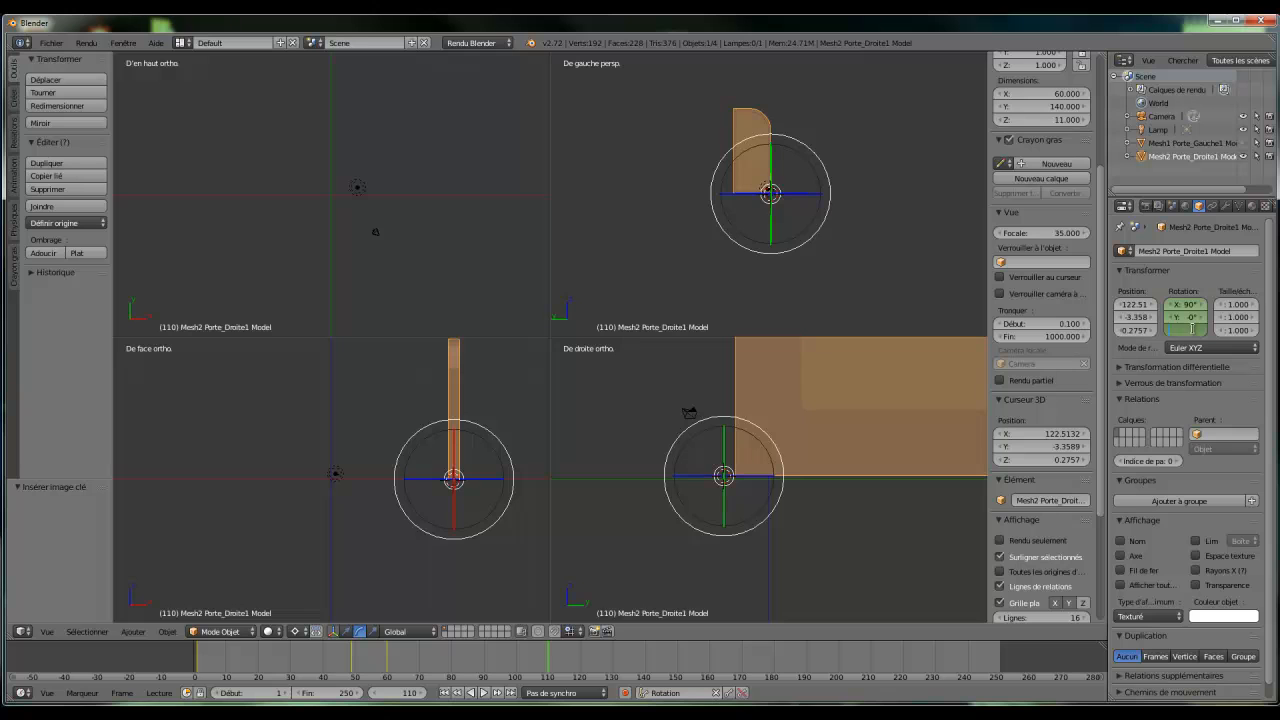
key(Return)
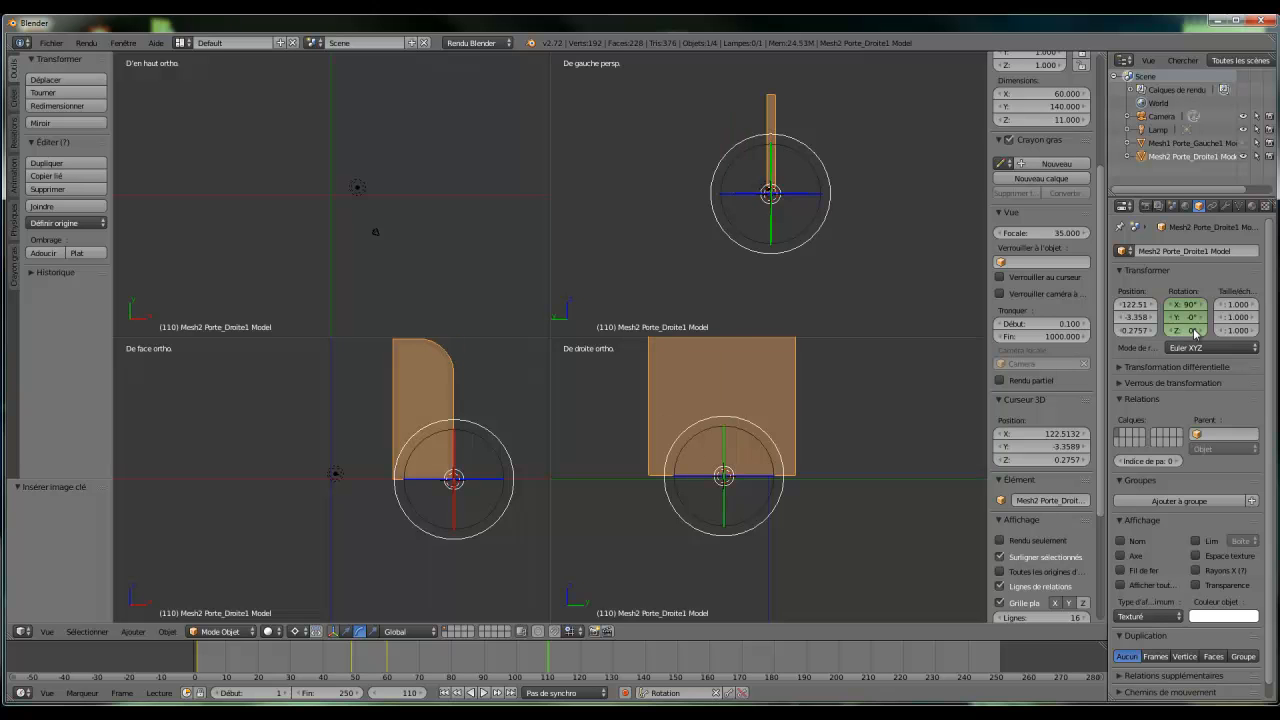
click(729, 693)
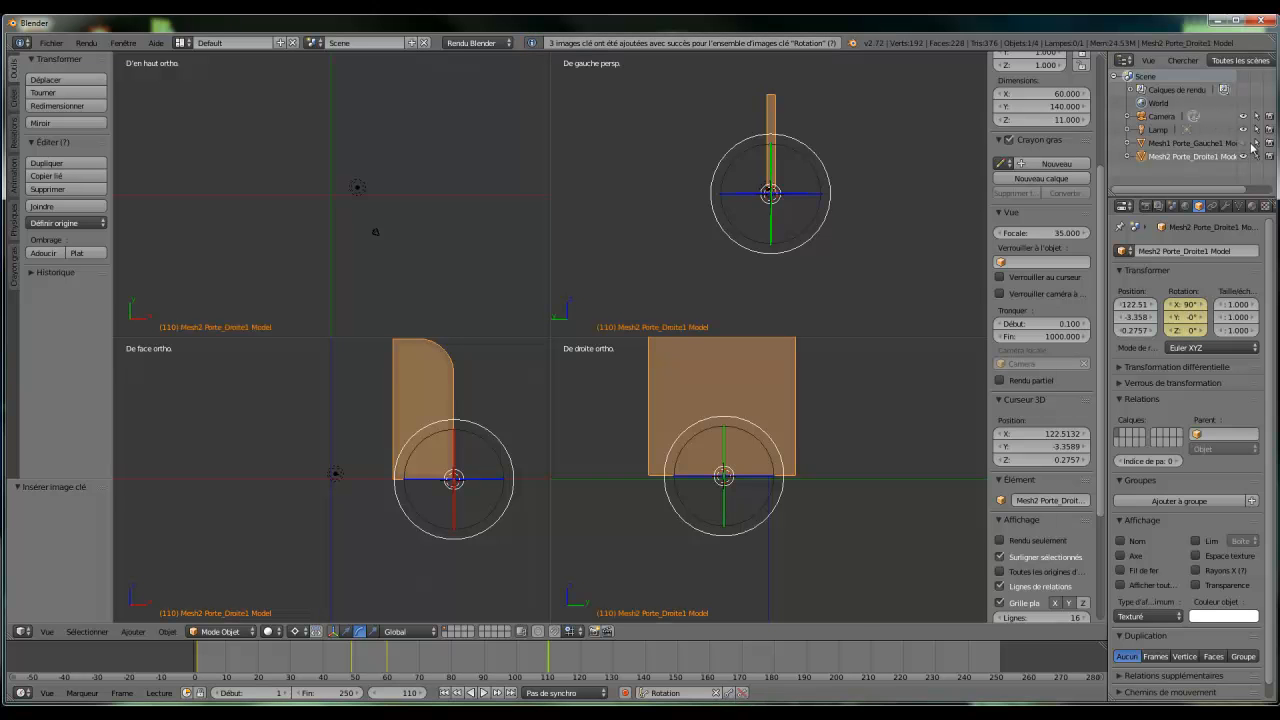
- Unhide Mesh1 Porte_Gauche1 and turn off quad view to show both doors in a single viewport
click(1243, 143)
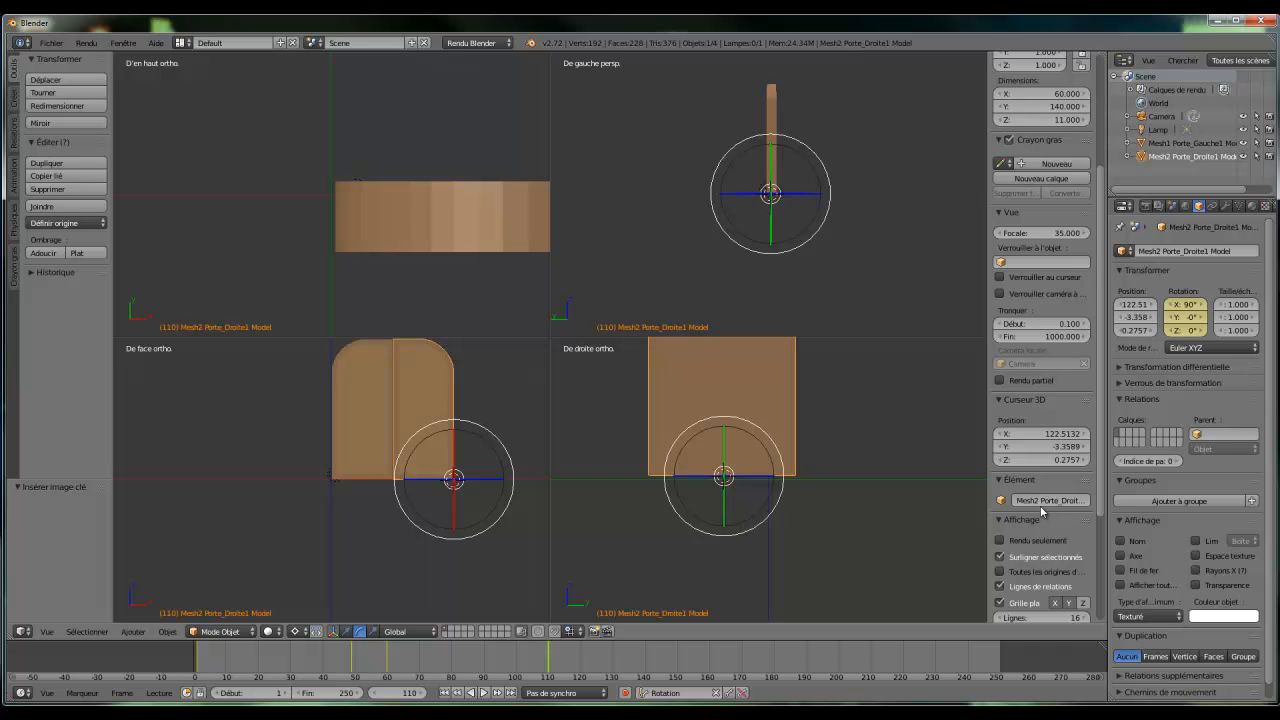
scroll(1041, 511, up, 4)
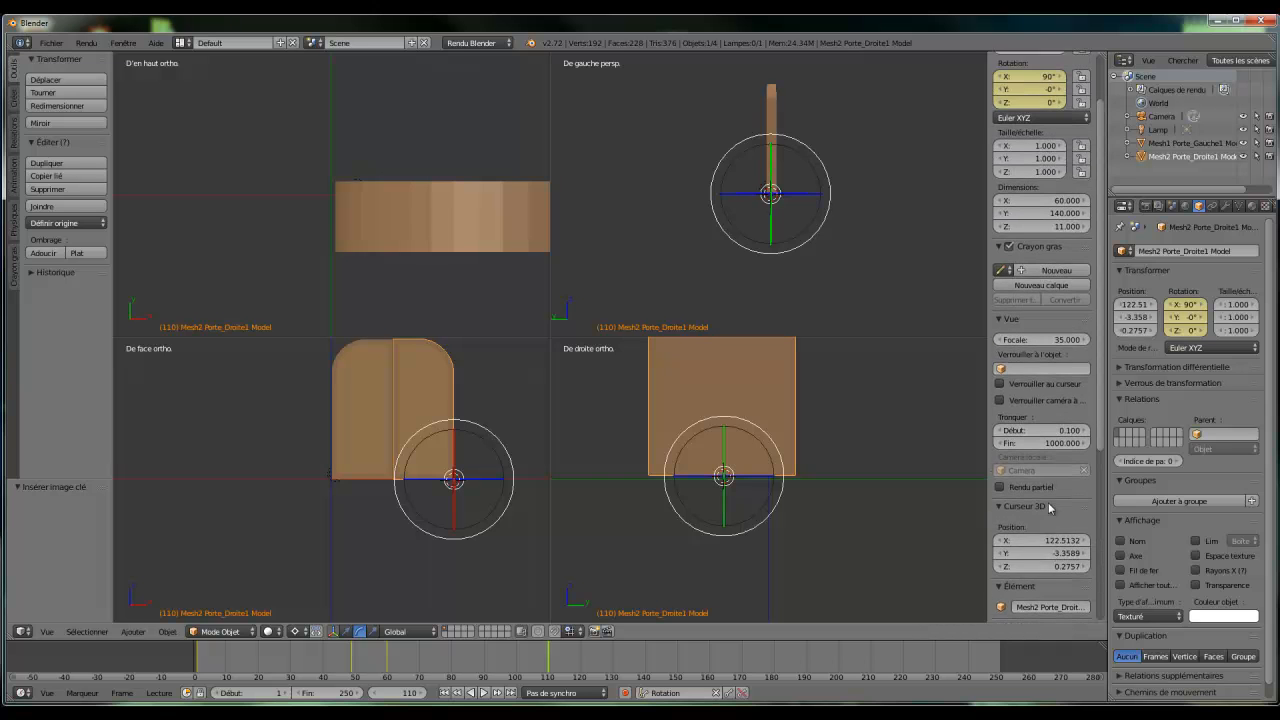
scroll(1049, 508, up, 3)
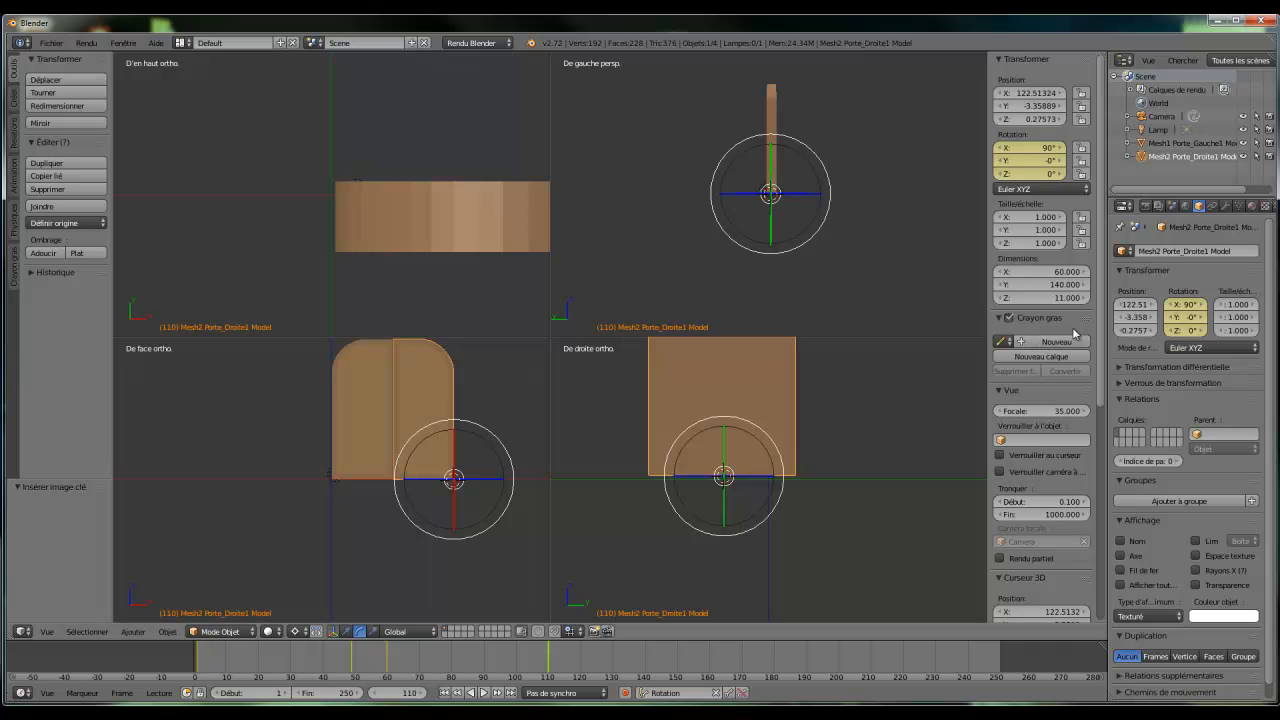
scroll(1075, 332, down, 1)
scroll(1073, 330, down, 5)
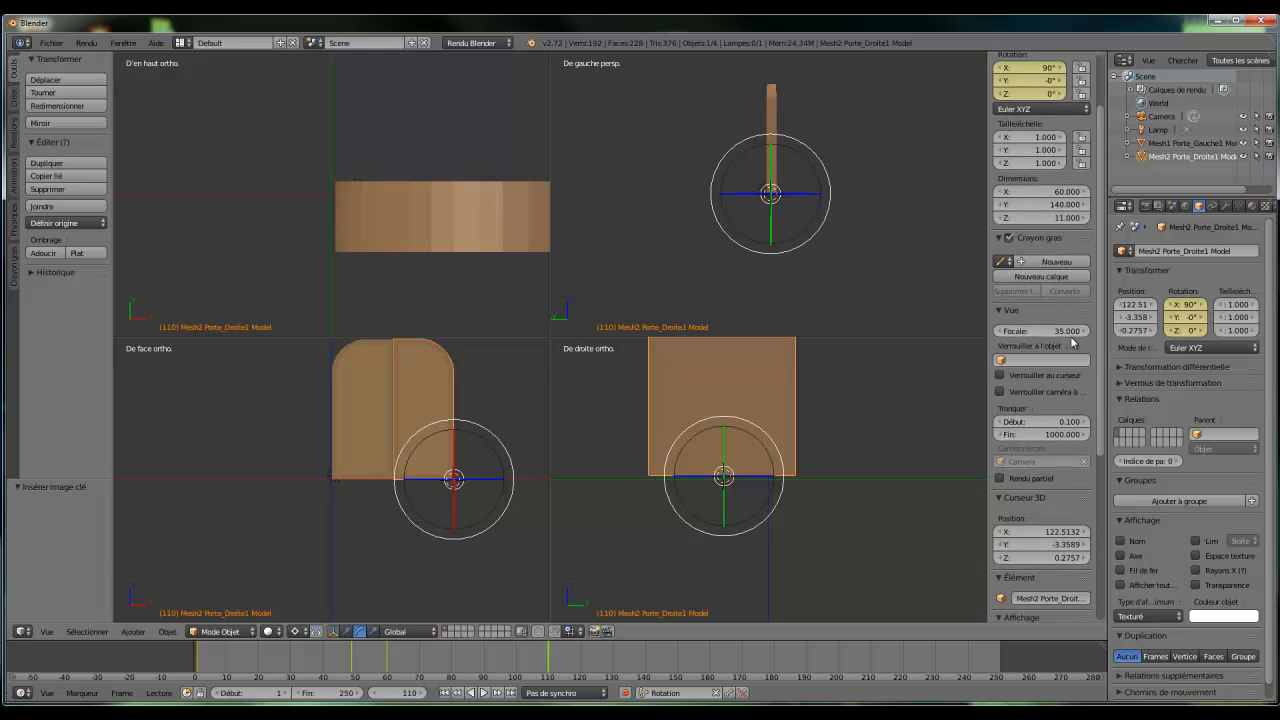
scroll(1070, 342, down, 3)
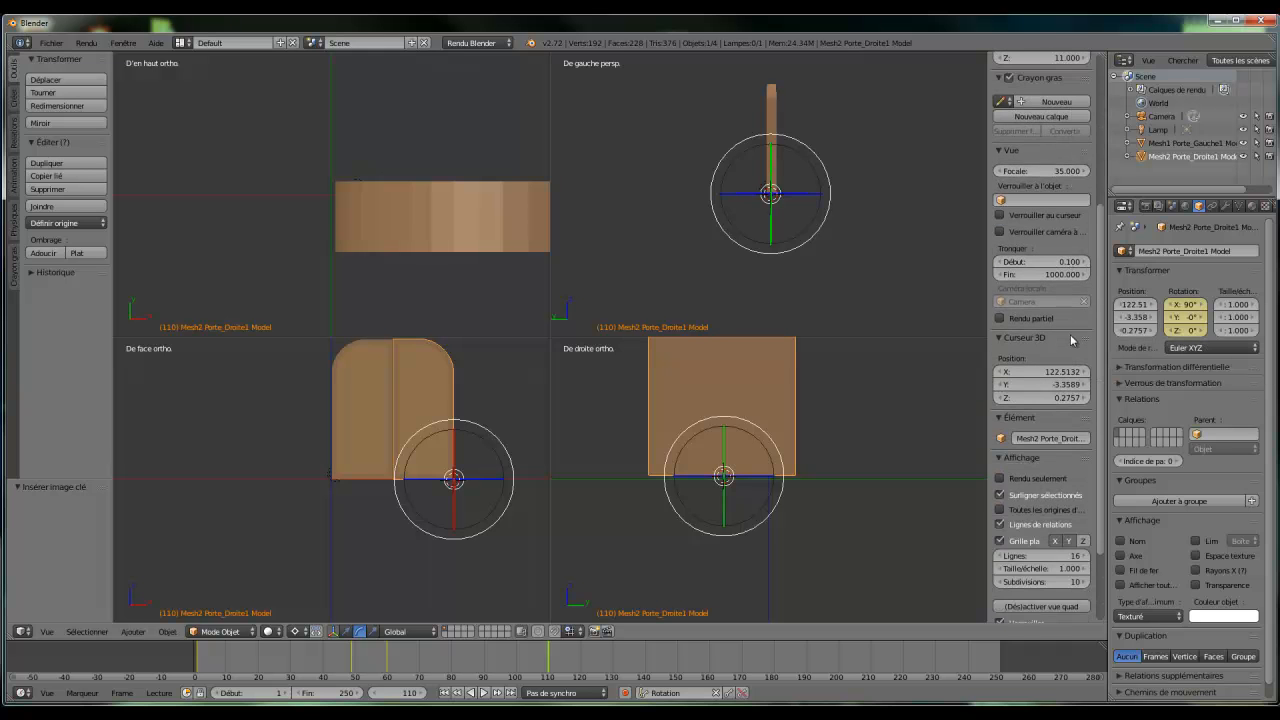
scroll(1072, 340, down, 2)
click(1062, 556)
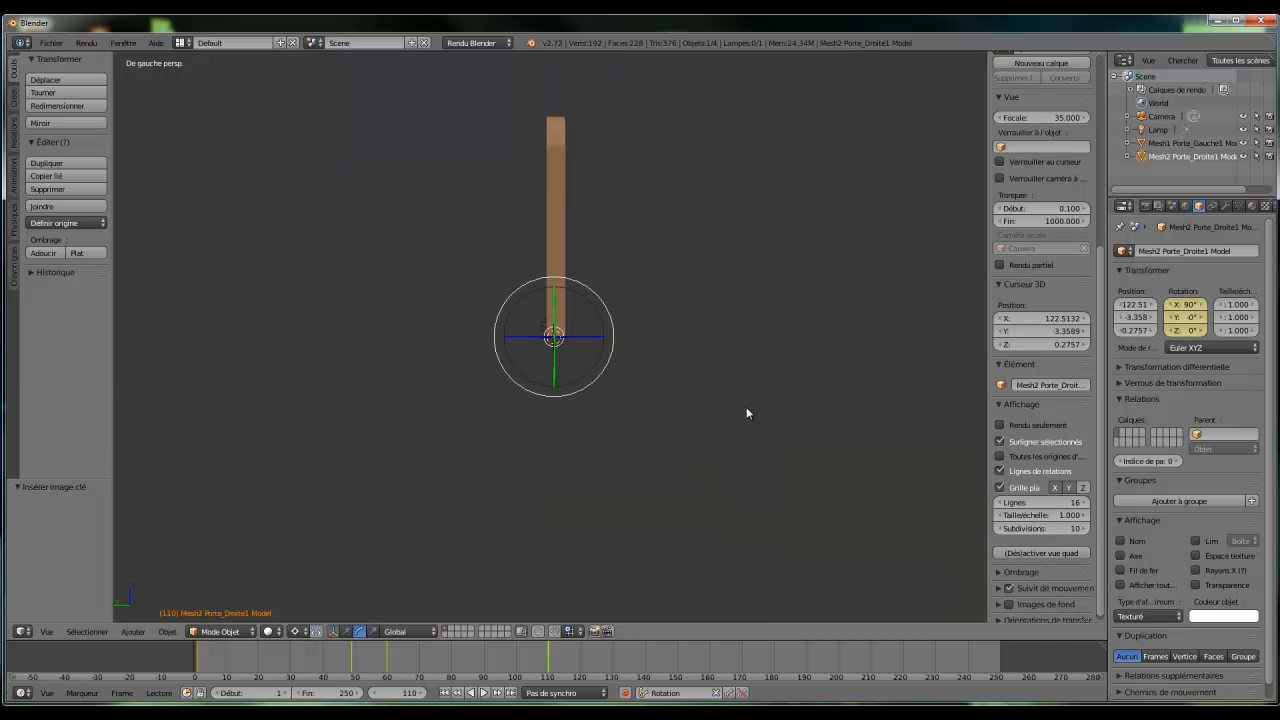
- Orbit to see both door leaves from the front and scrub the animation from frame 110 back to frame 1
key(KP_7)
key(KP_4)
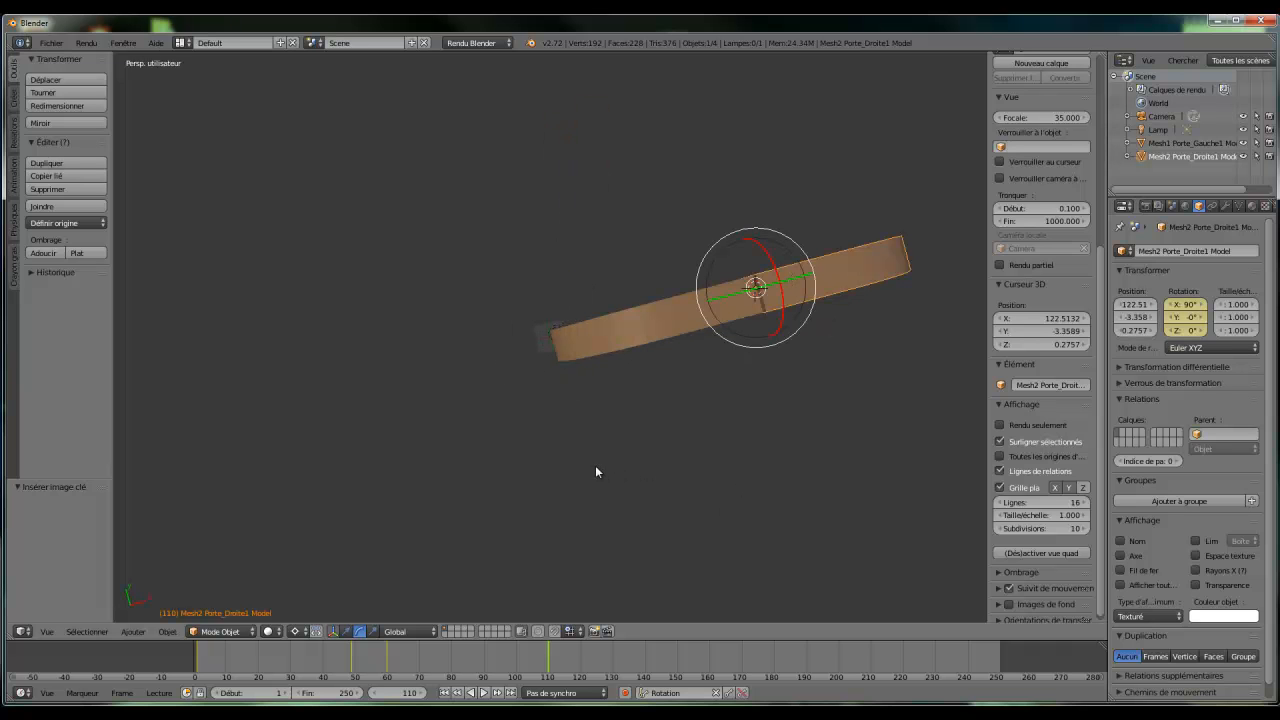
middle_drag(598, 471, 592, 335)
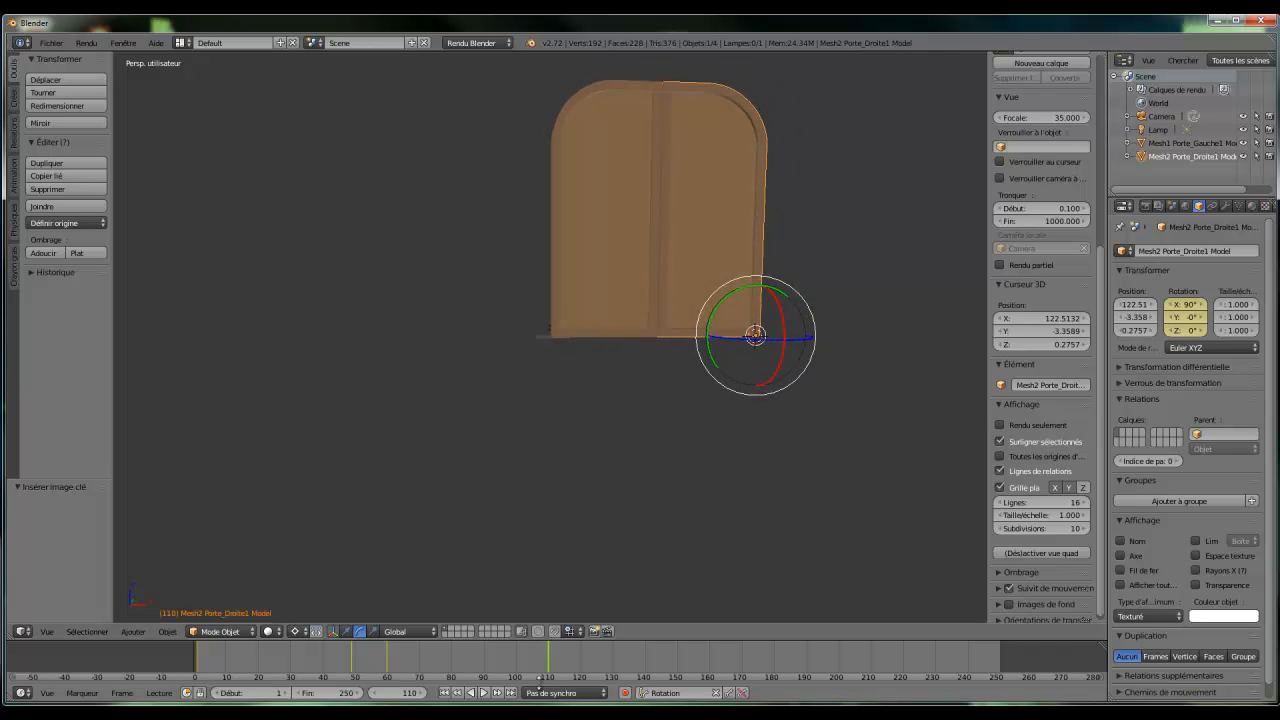
drag(548, 660, 198, 670)
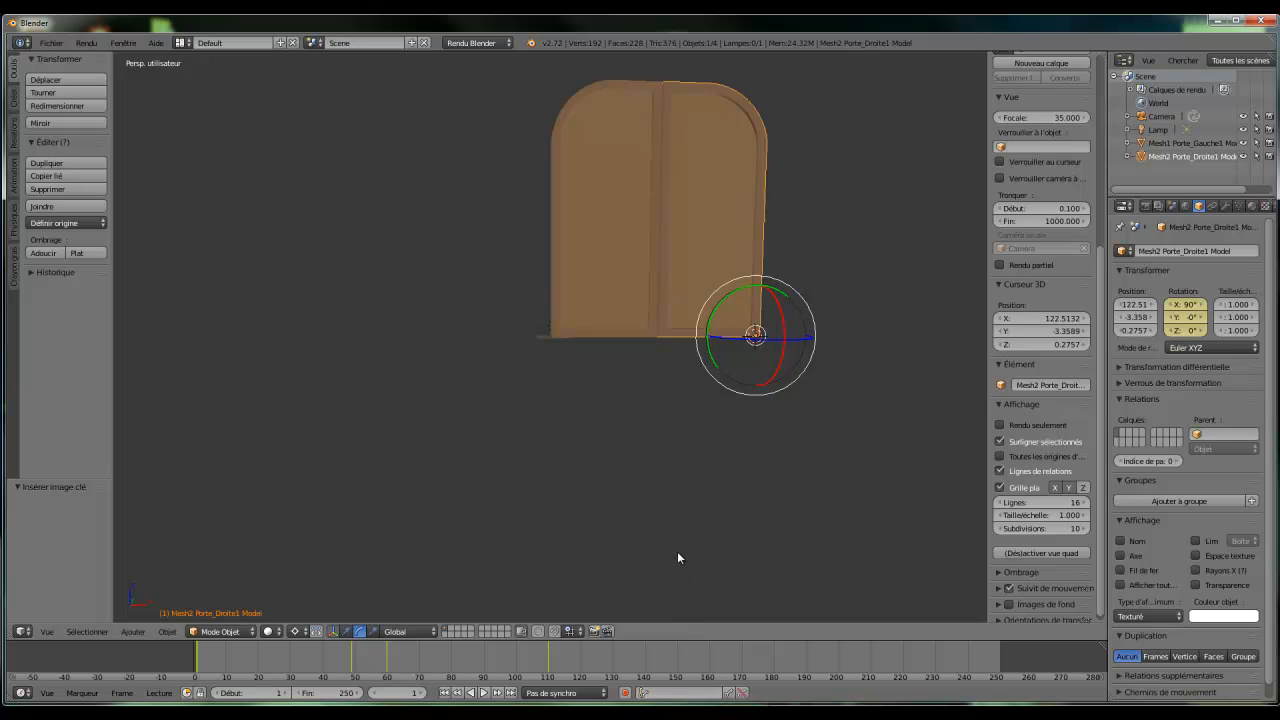
scroll(738, 492, up, 1)
scroll(745, 488, down, 1)
- Start an Autodesk FBX export to the Door folder on the desktop with the file name DoublePortes
click(50, 43)
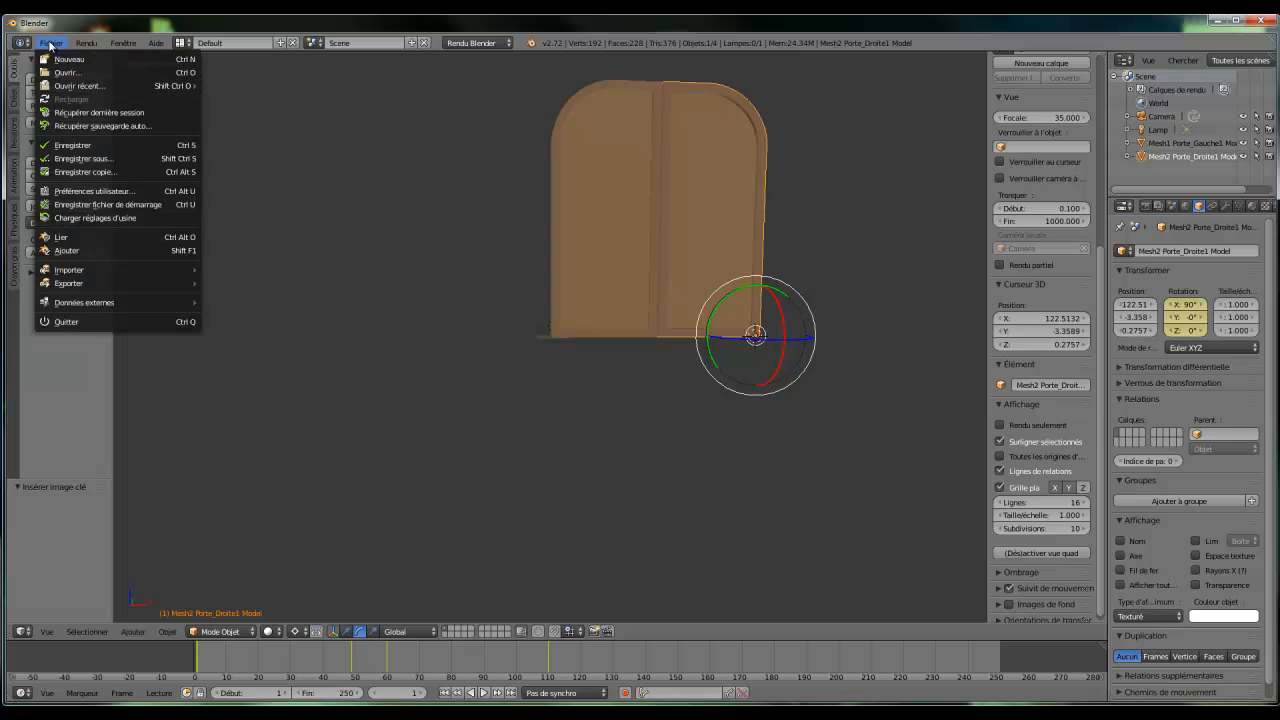
click(50, 43)
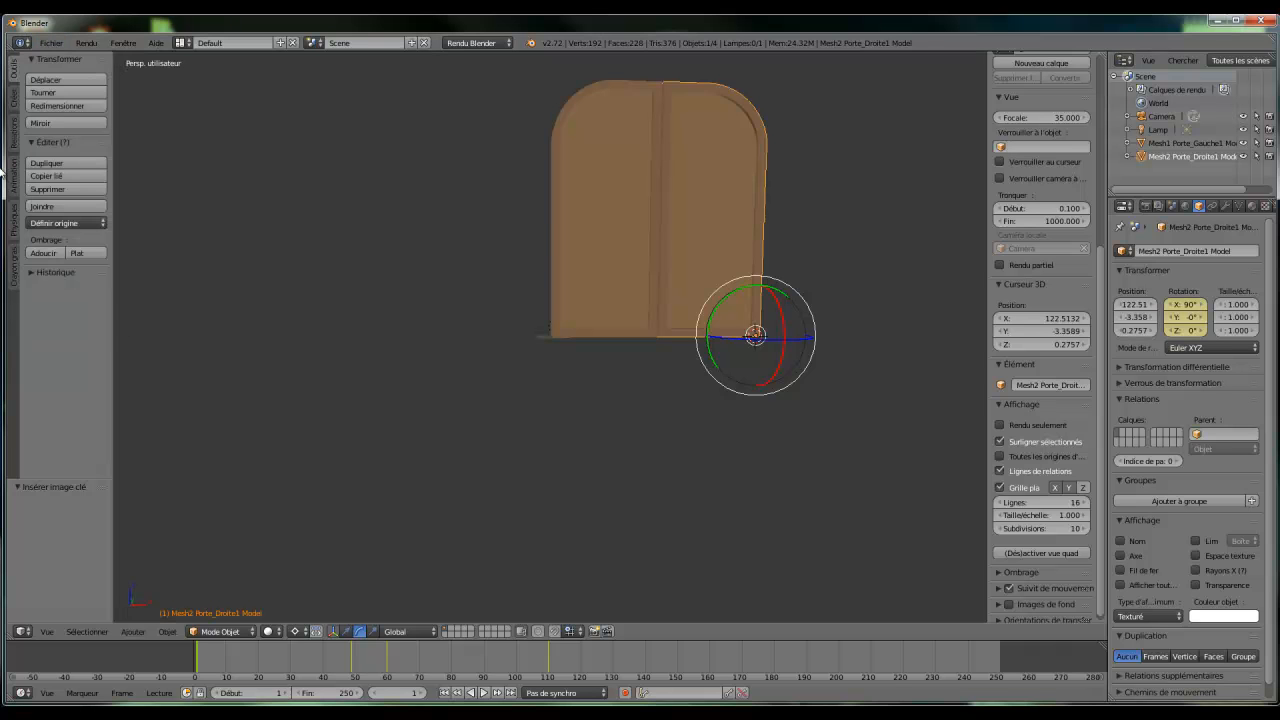
click(44, 45)
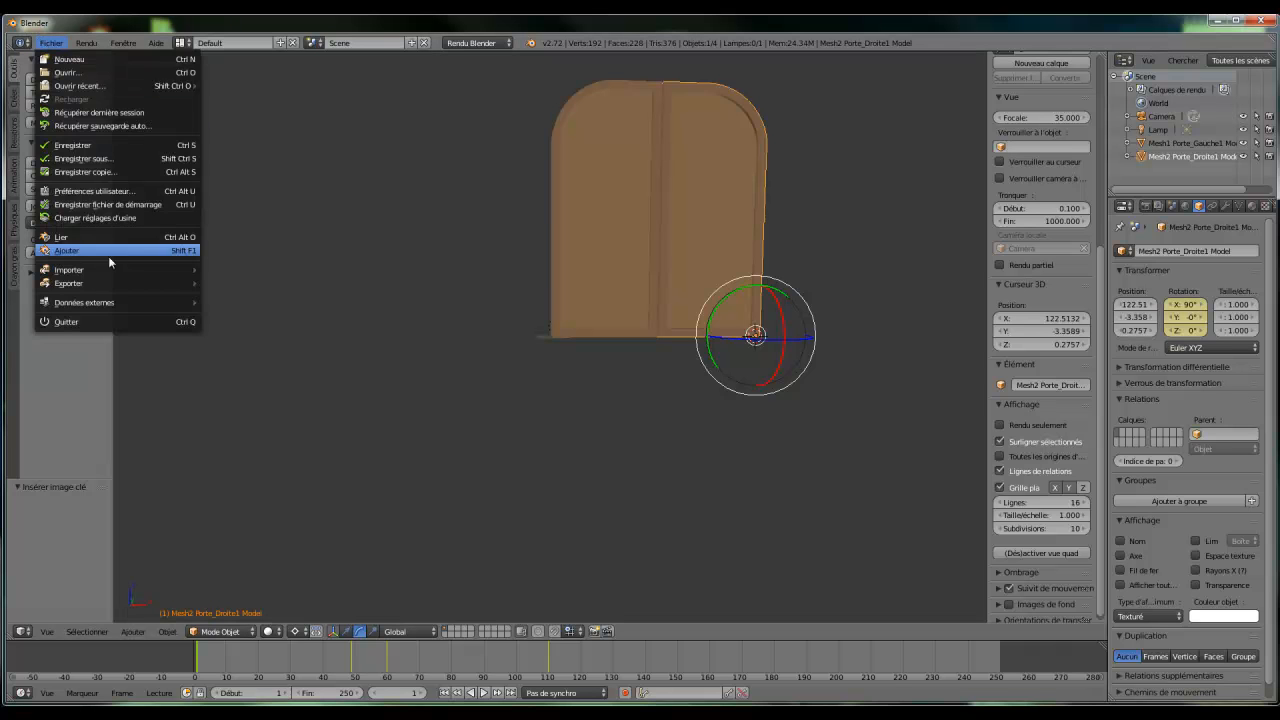
mouse_move(105, 285)
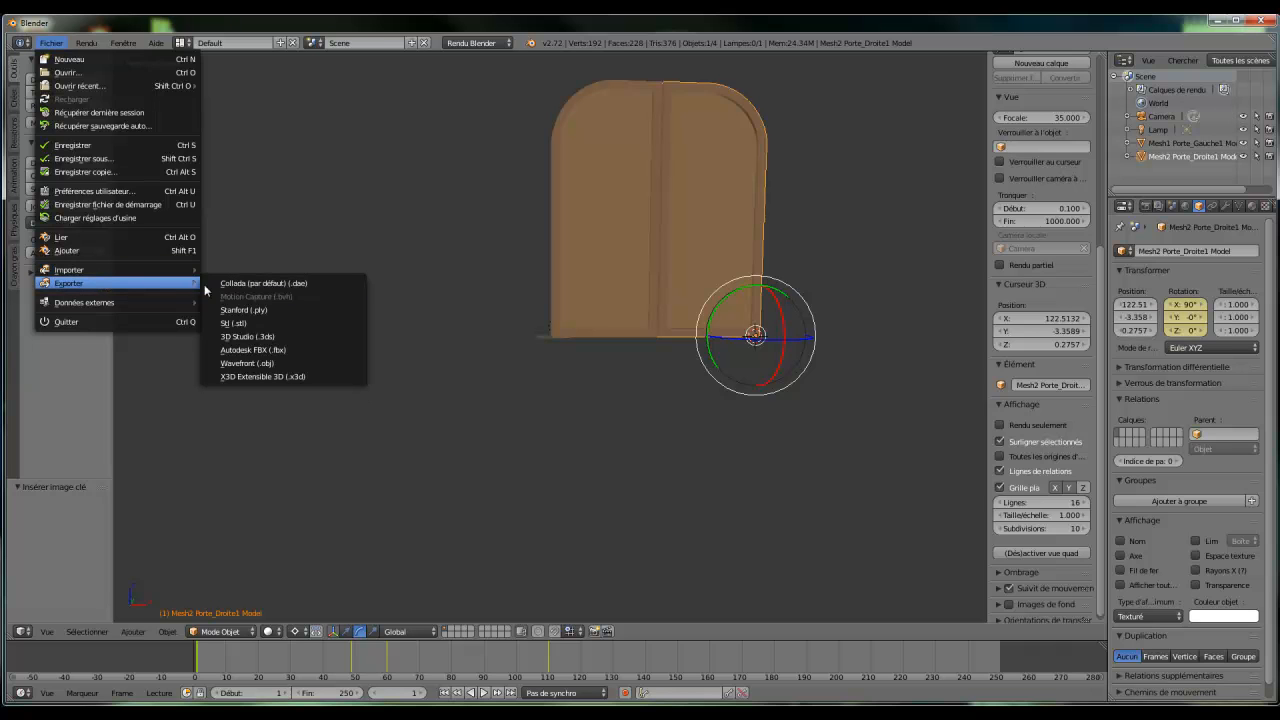
click(258, 350)
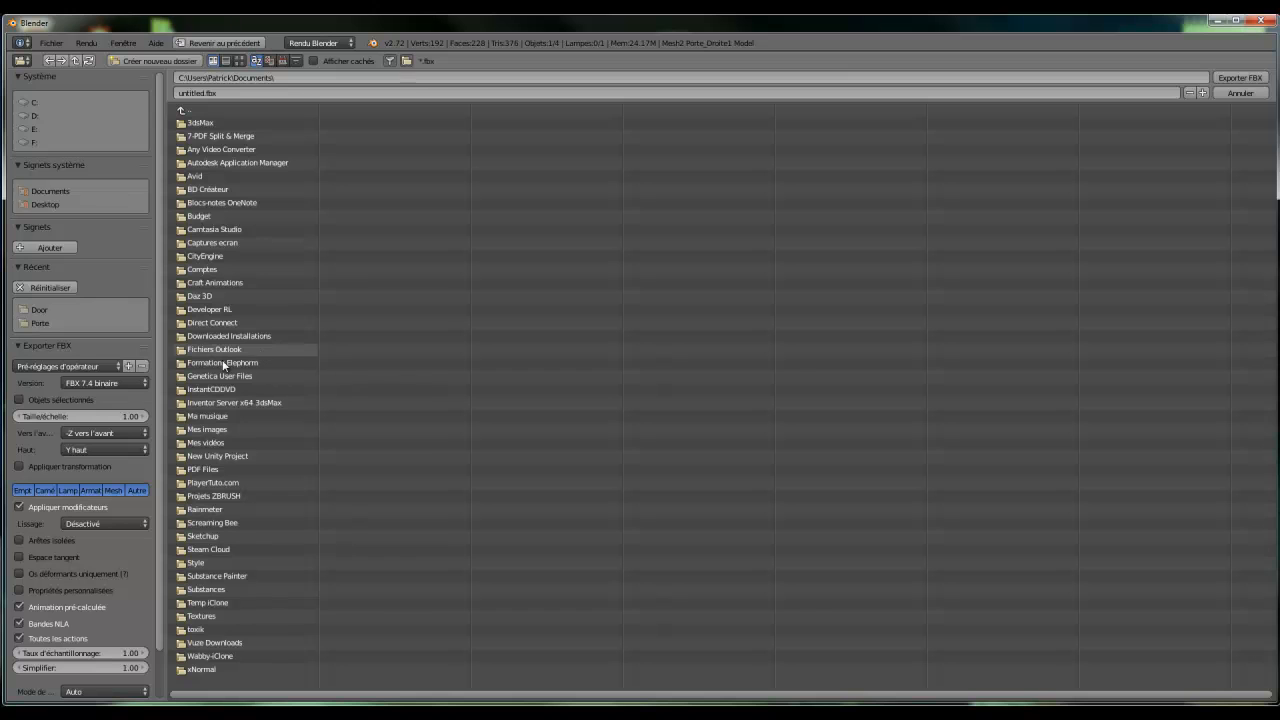
click(44, 203)
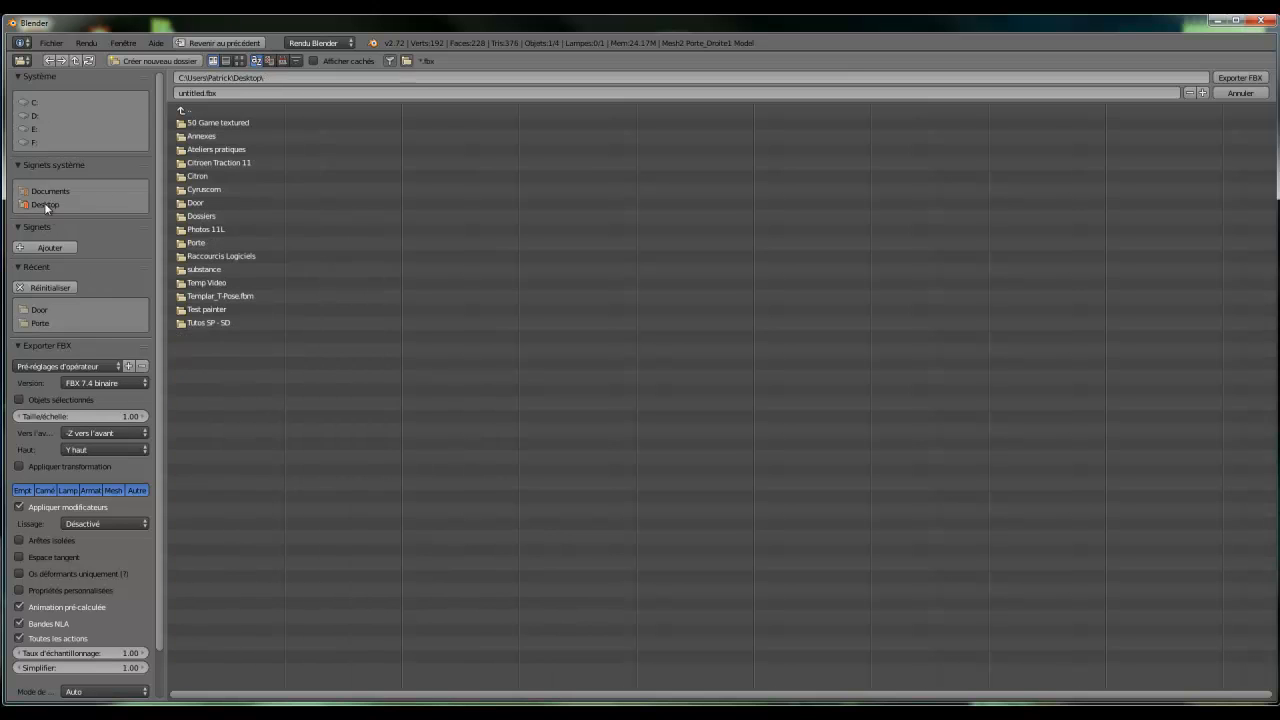
click(190, 203)
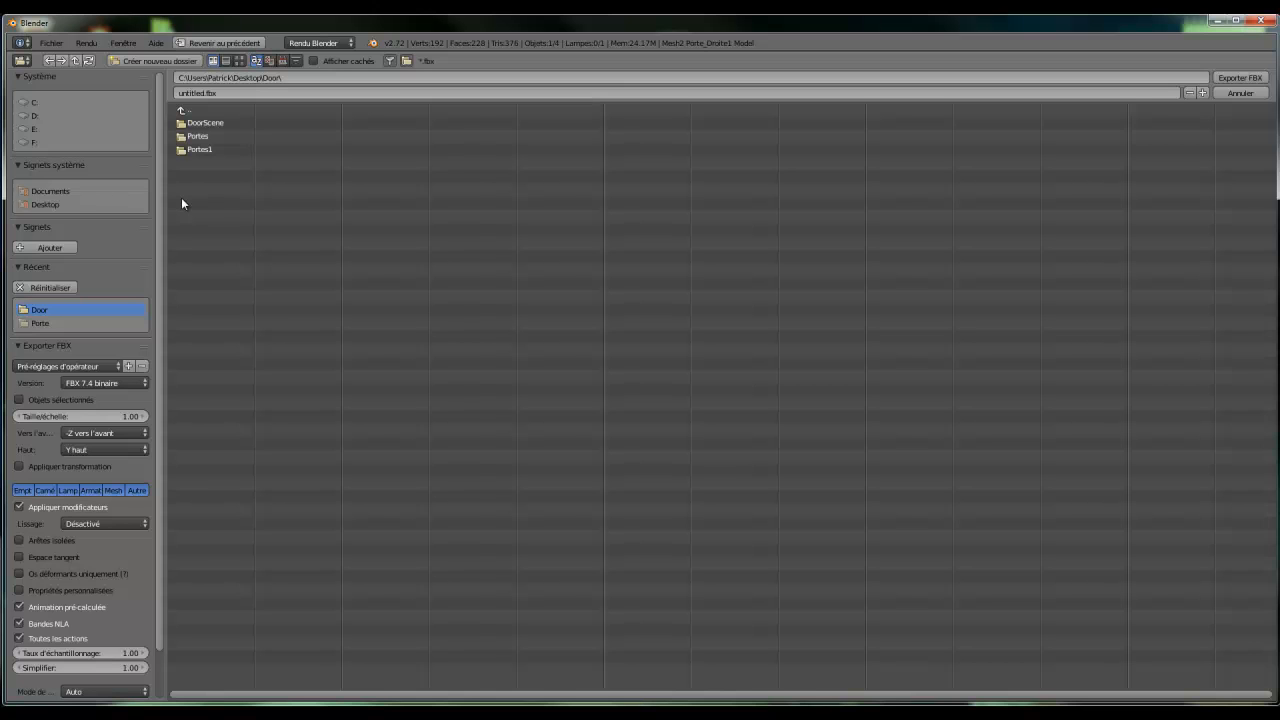
click(180, 93)
text(DoublePortes)
key(Return)
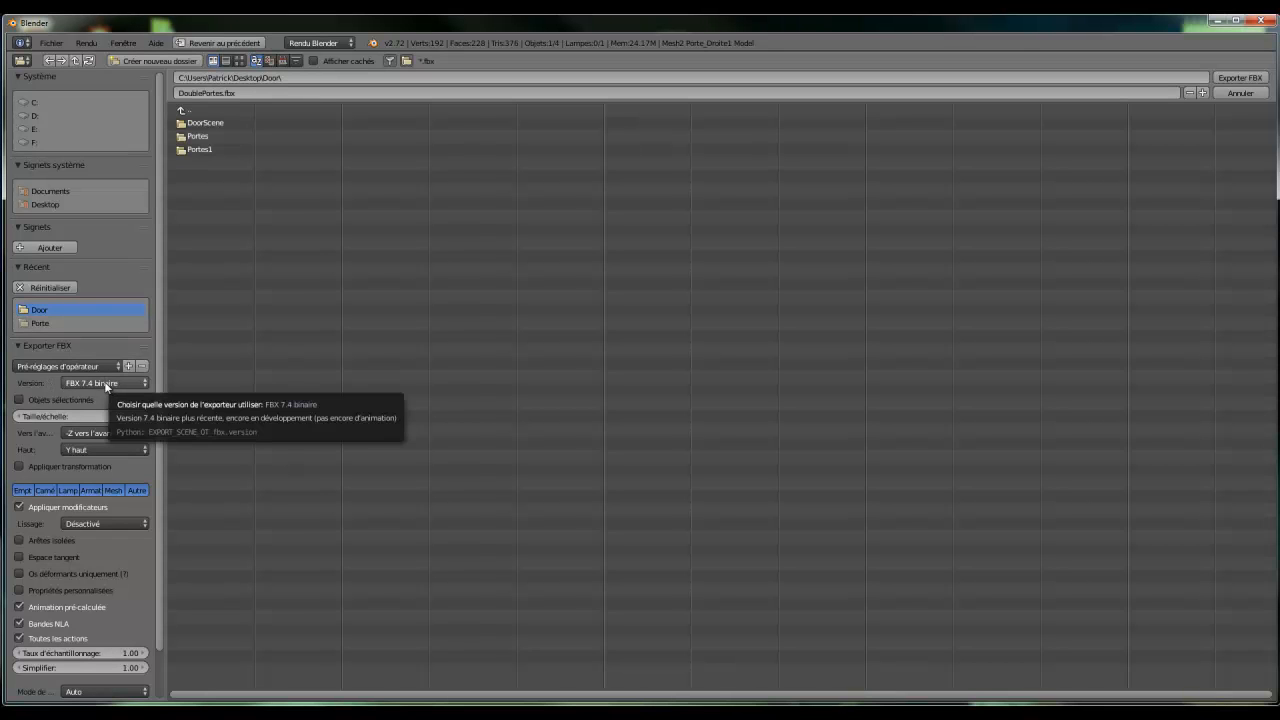
- Set the FBX version to 6.1 ASCII and the forward axis to Y, and export the file
click(99, 382)
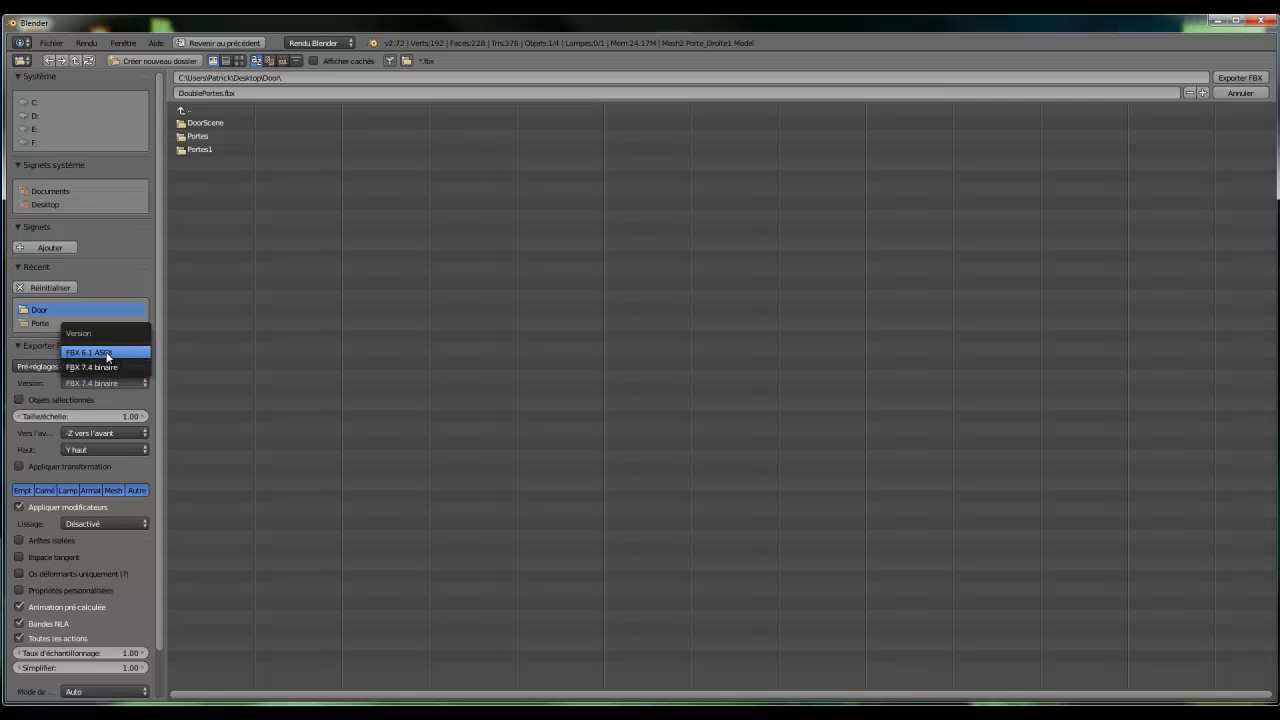
click(107, 355)
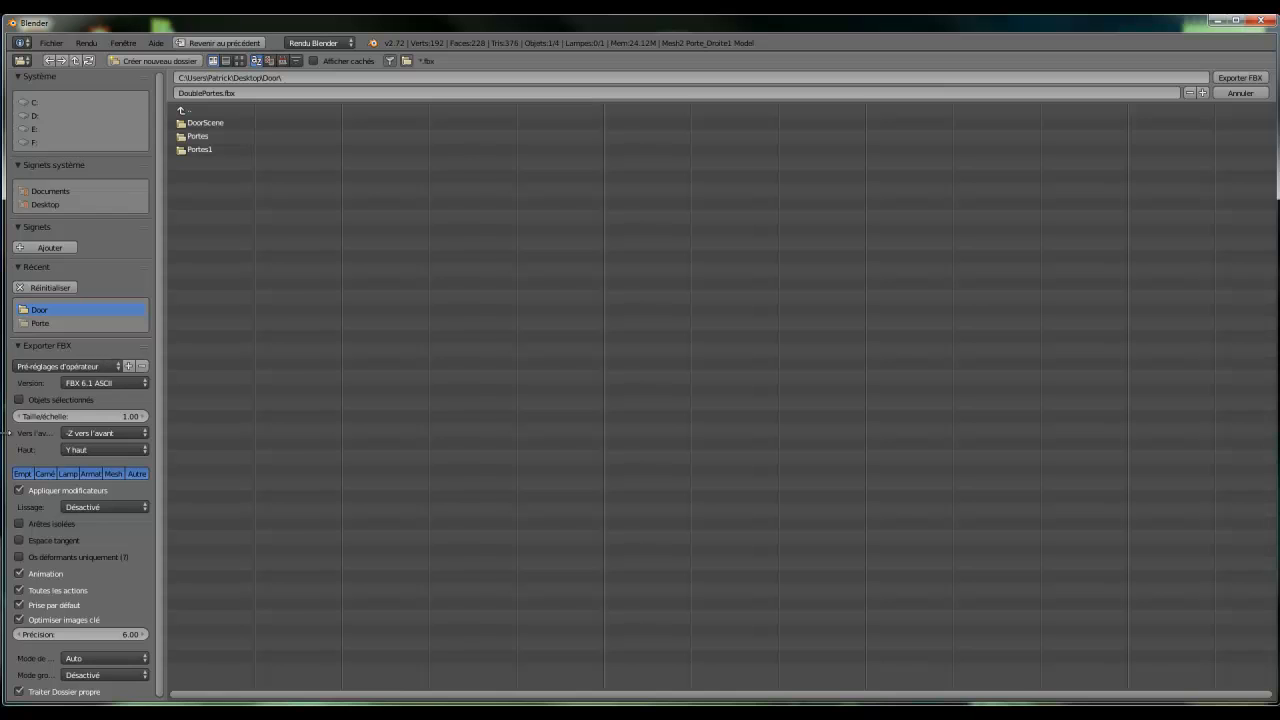
click(86, 431)
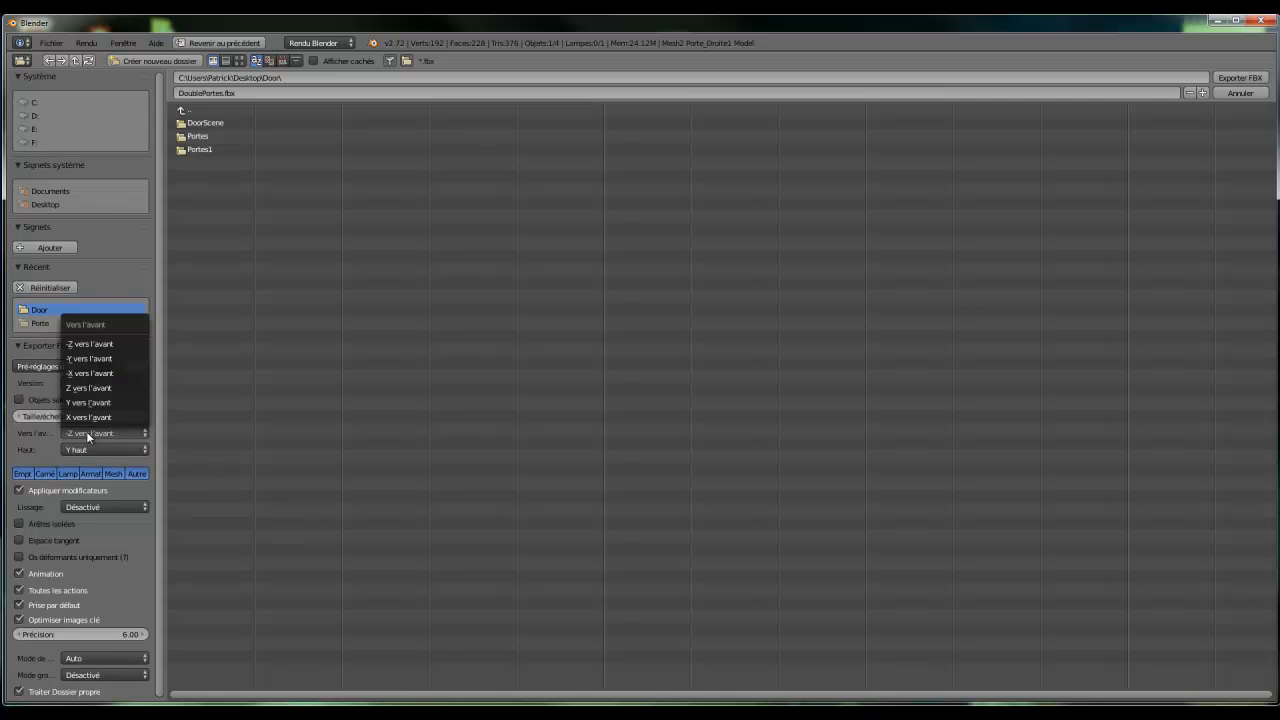
click(88, 403)
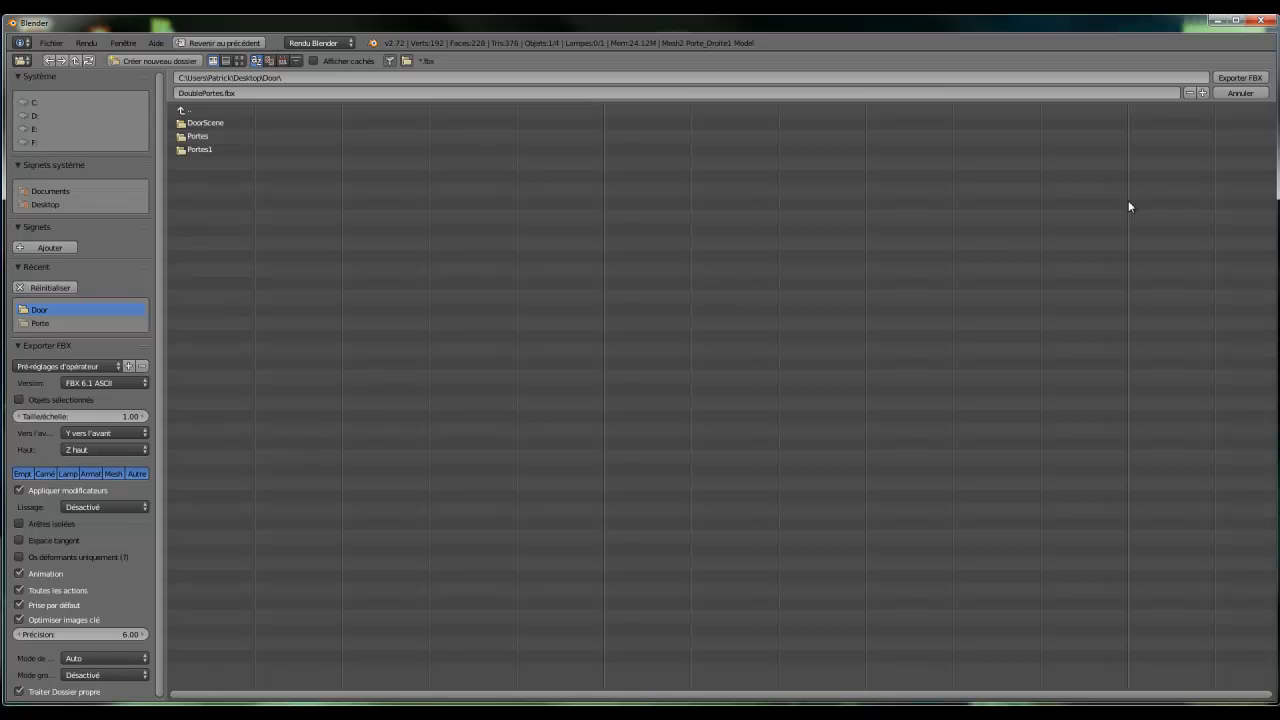
click(1236, 78)
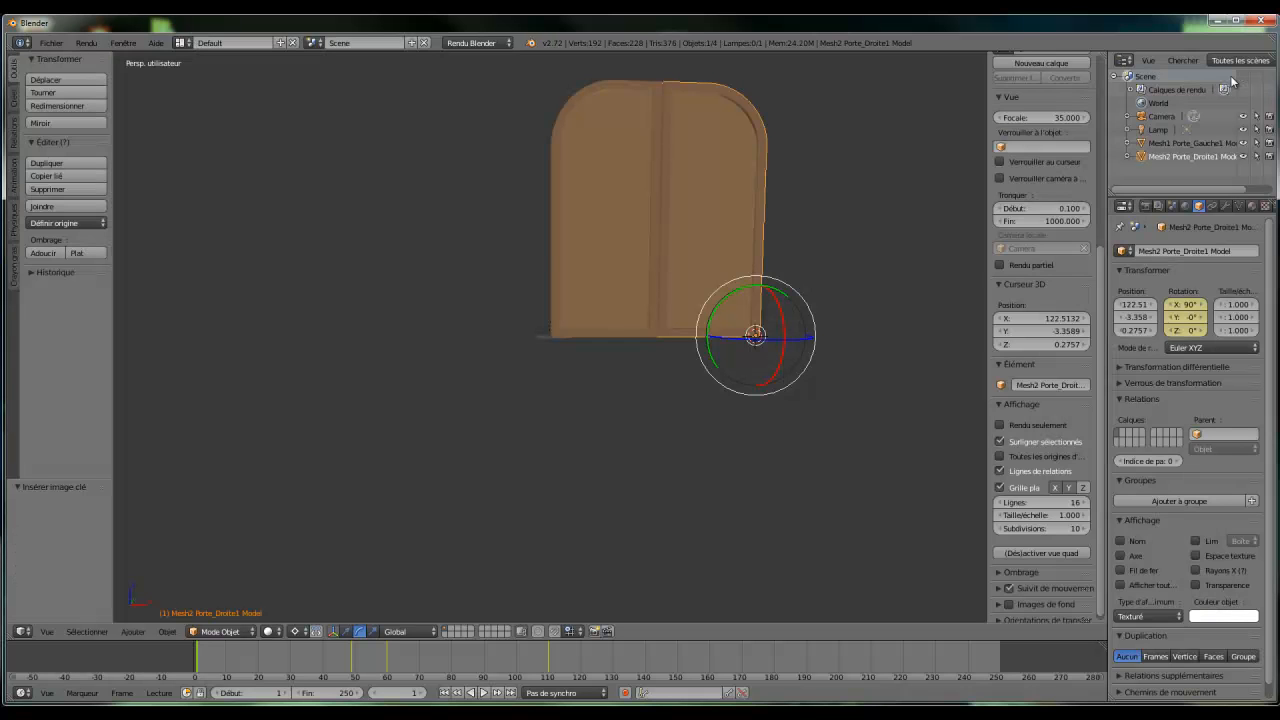
- Minimize Blender and open the Door folder on the desktop to check the exported DoublePortes.fbx
click(1216, 20)
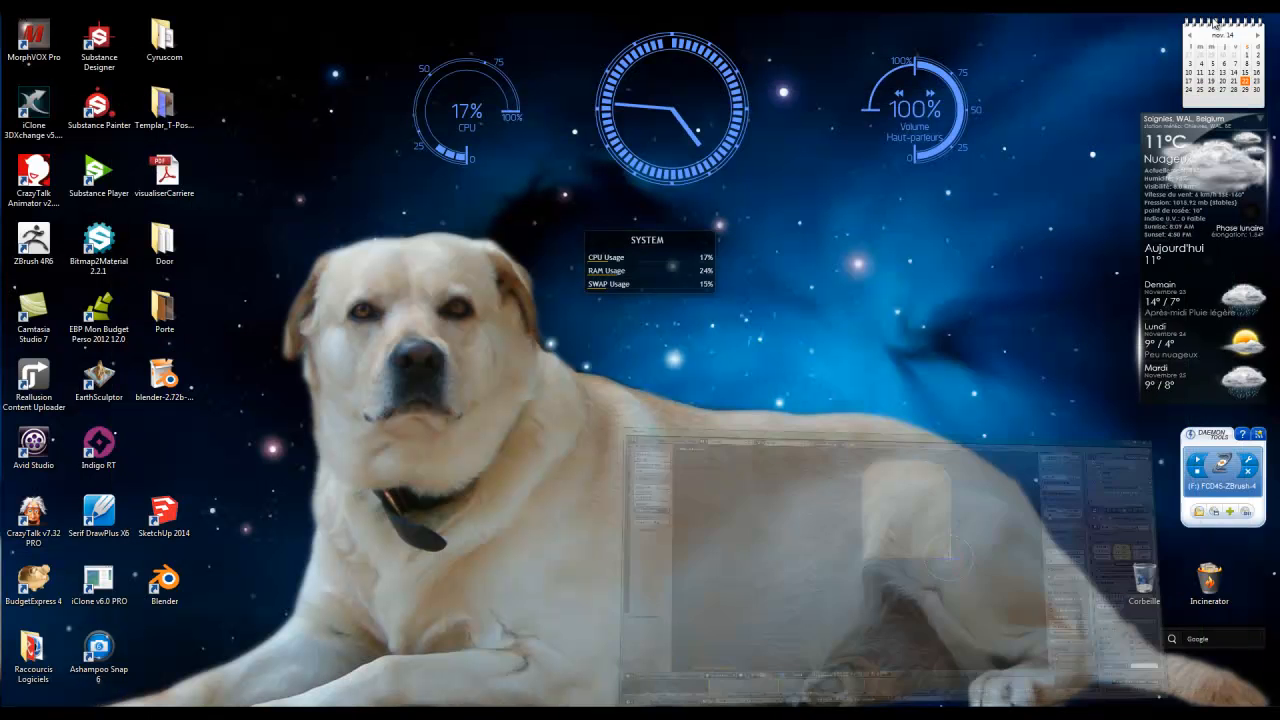
double_click(154, 249)
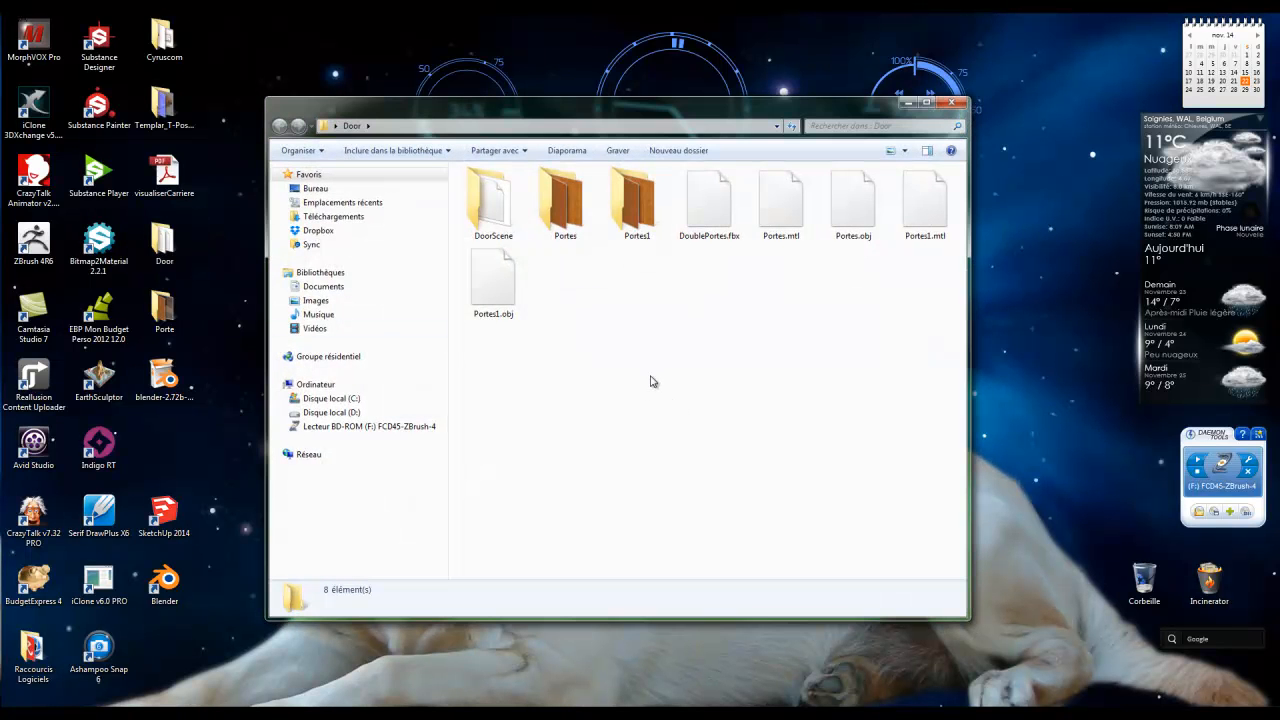
click(568, 216)
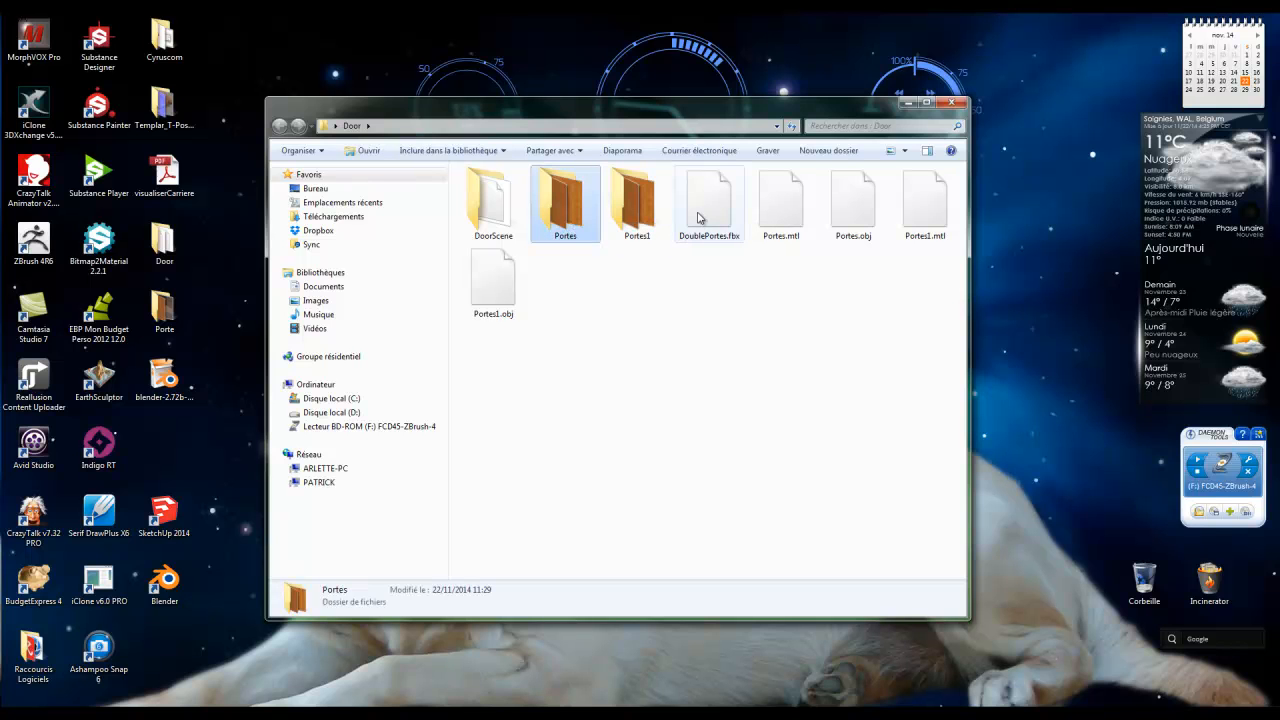
mouse_move(699, 218)
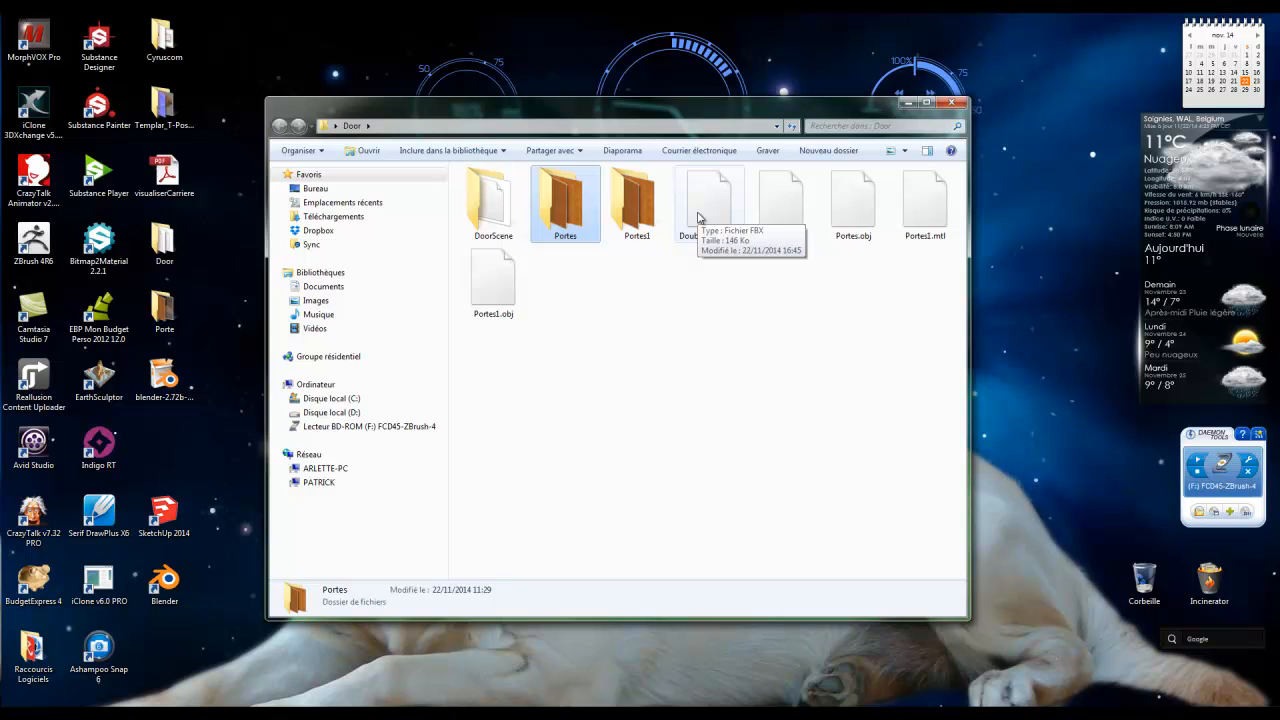
mouse_move(779, 215)
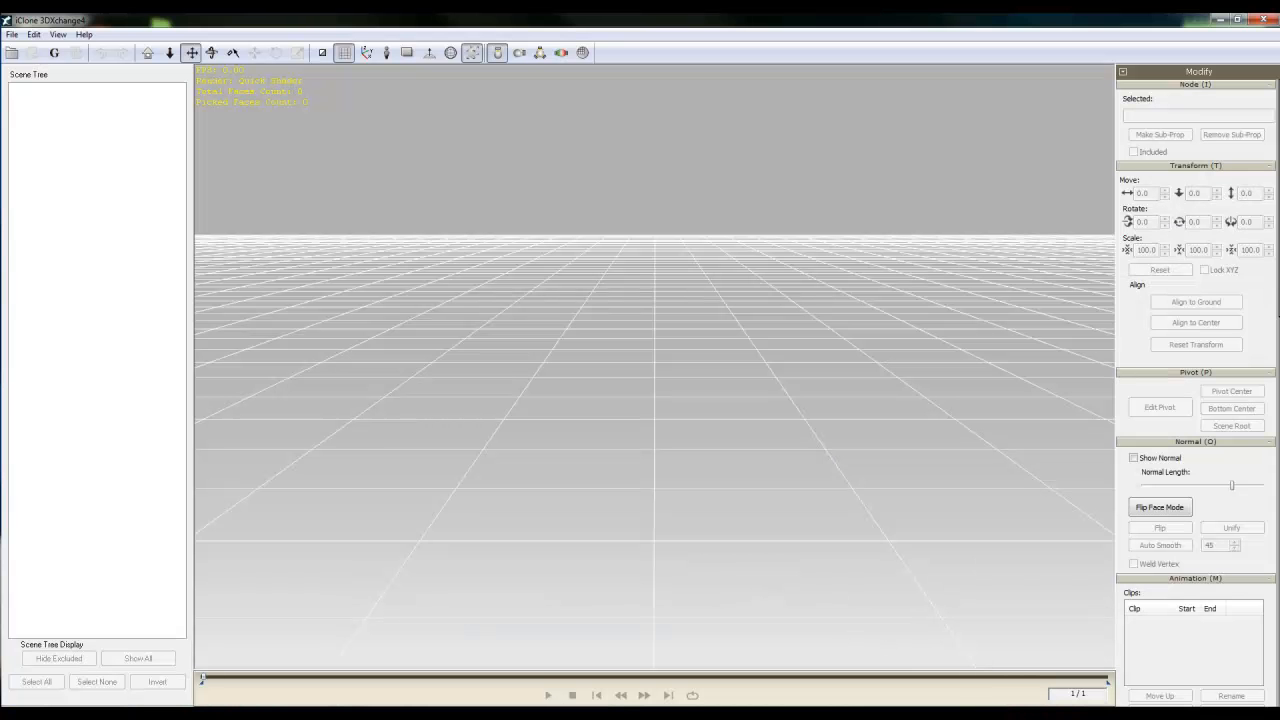
- In iClone 3DXchange4, import DoublePortes.fbx from the Door folder with its animation, using the default take at 12 samples per second
click(13, 54)
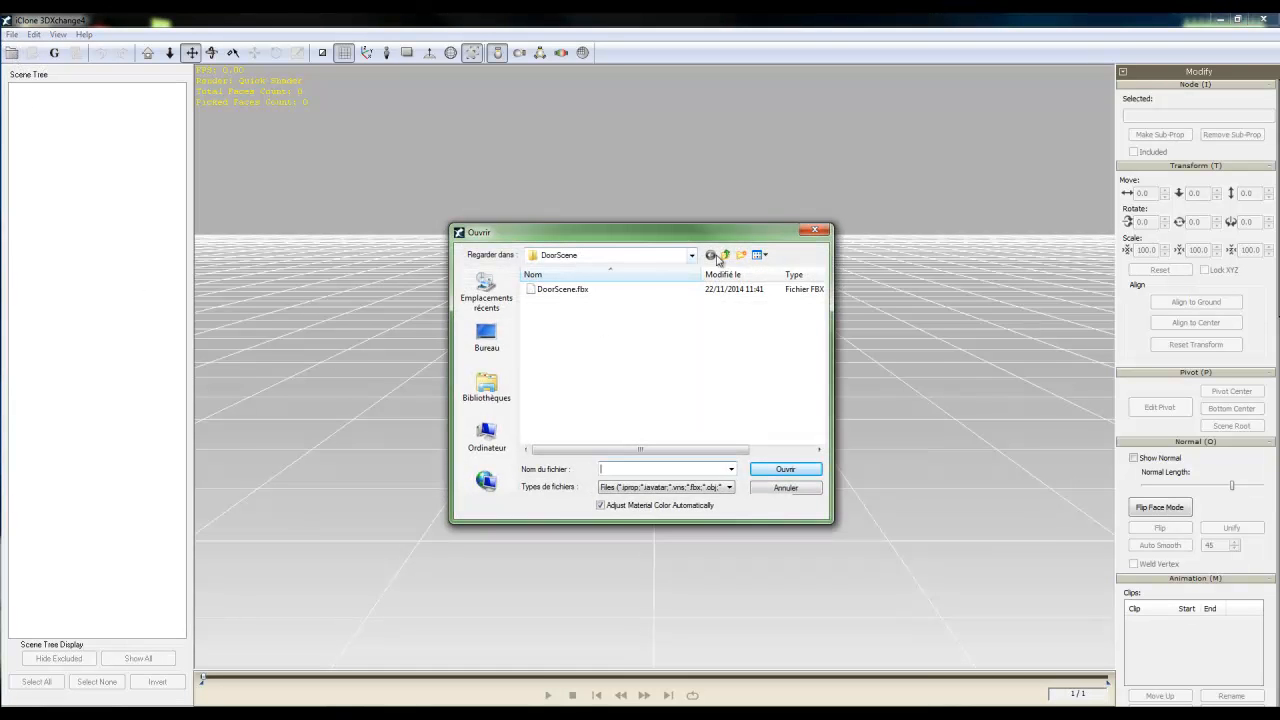
click(723, 256)
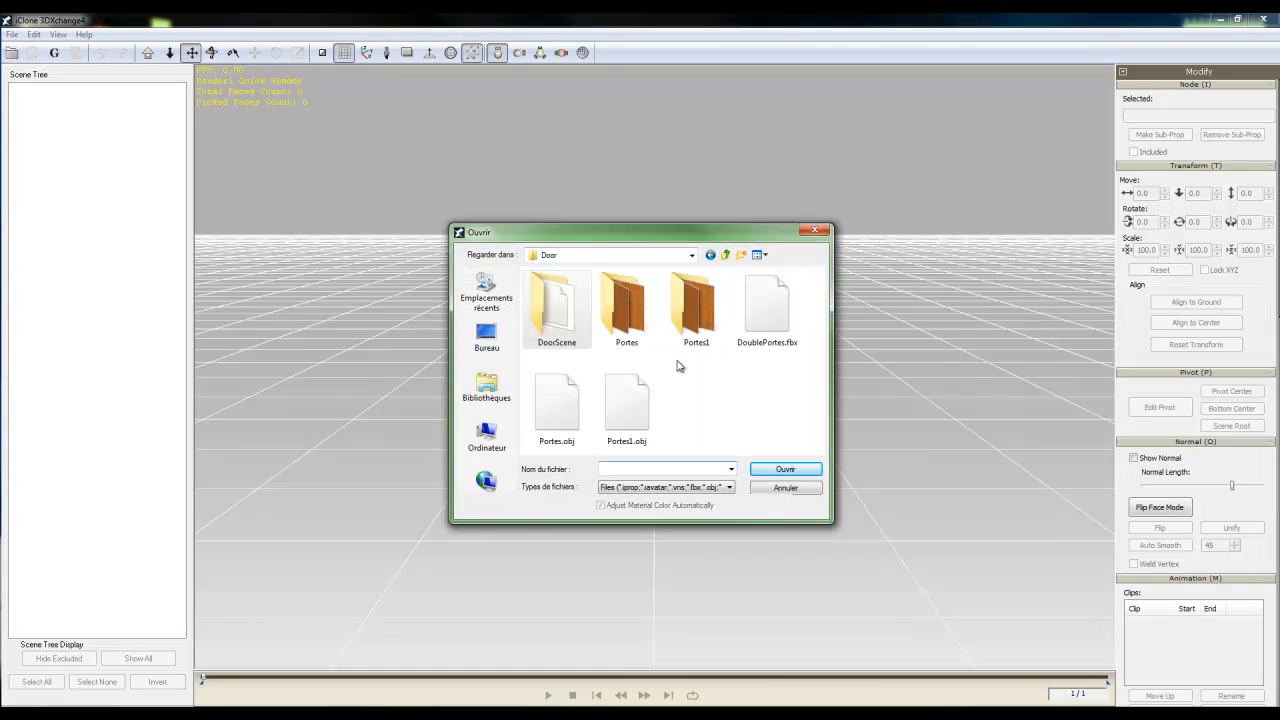
click(760, 320)
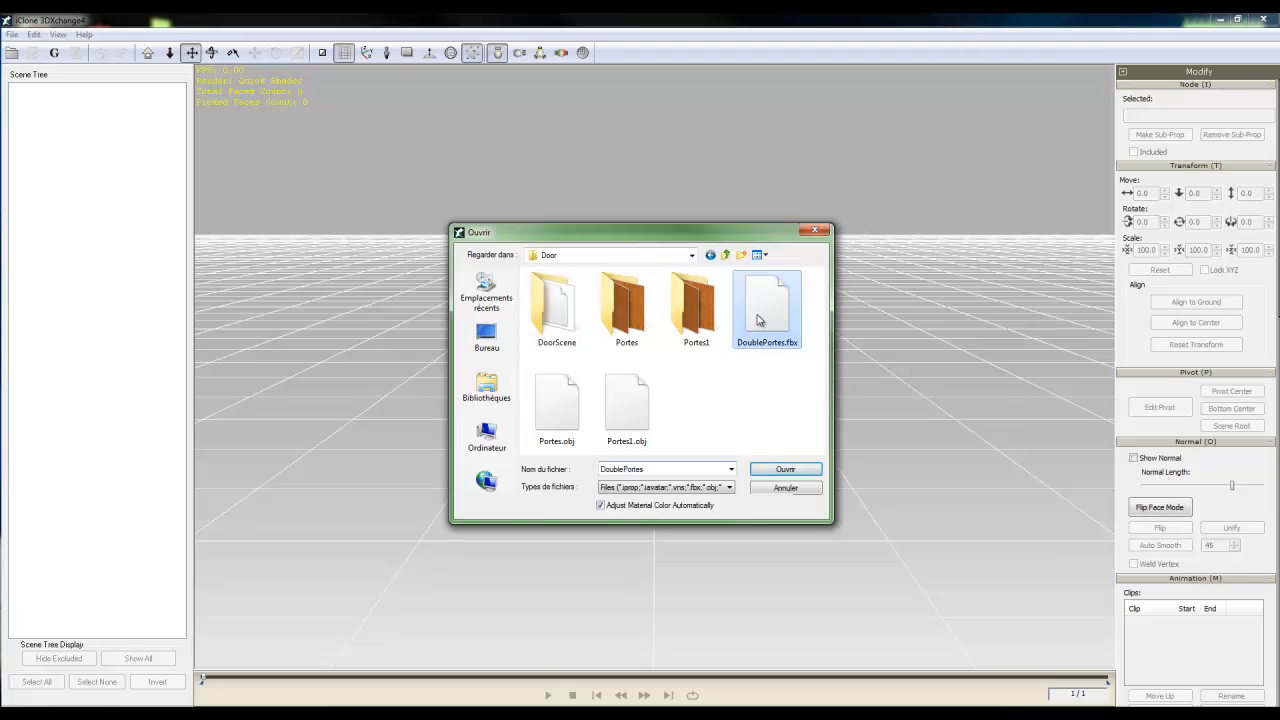
click(786, 469)
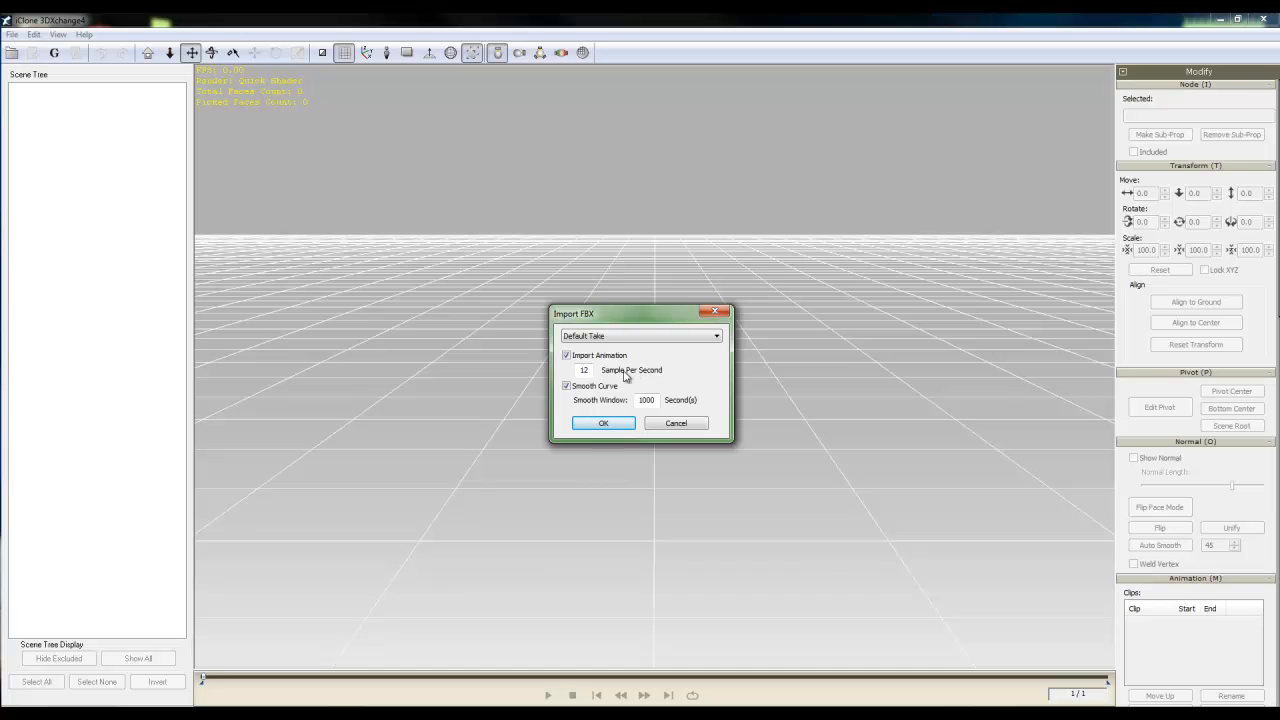
click(604, 423)
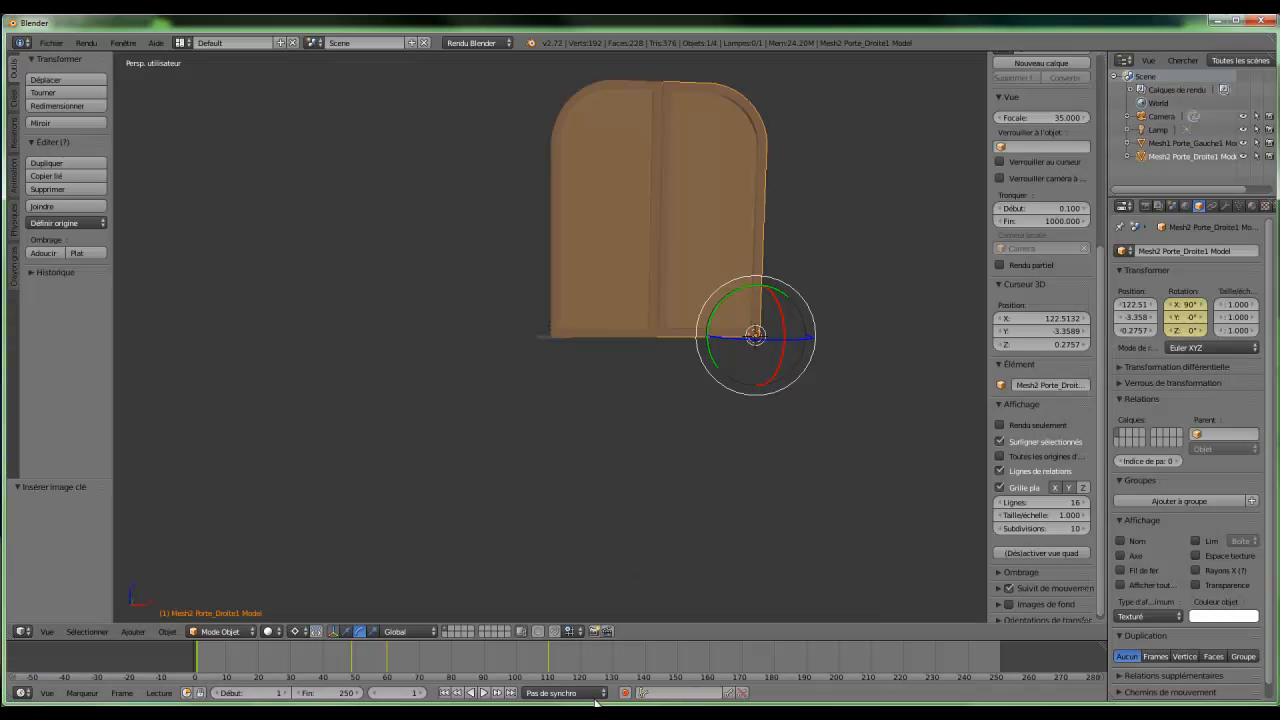
- Back in Blender, set the animation's end frame to 110
click(331, 695)
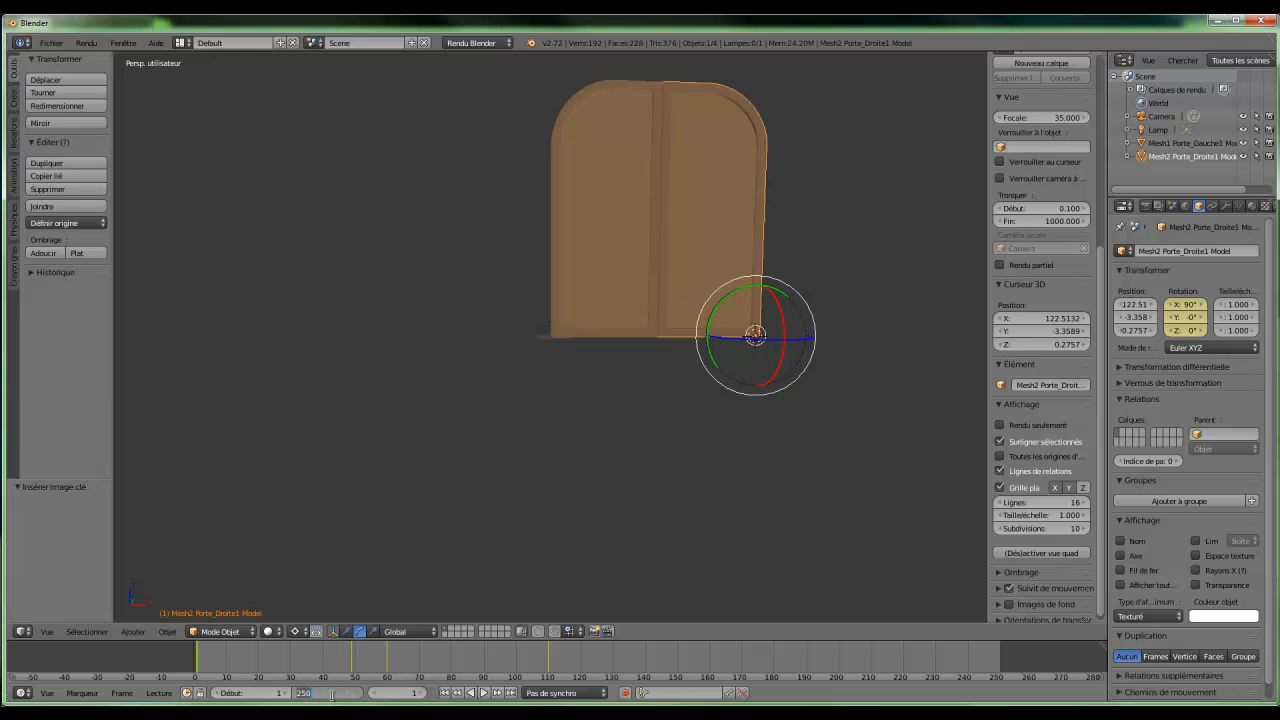
text(110)
key(Return)
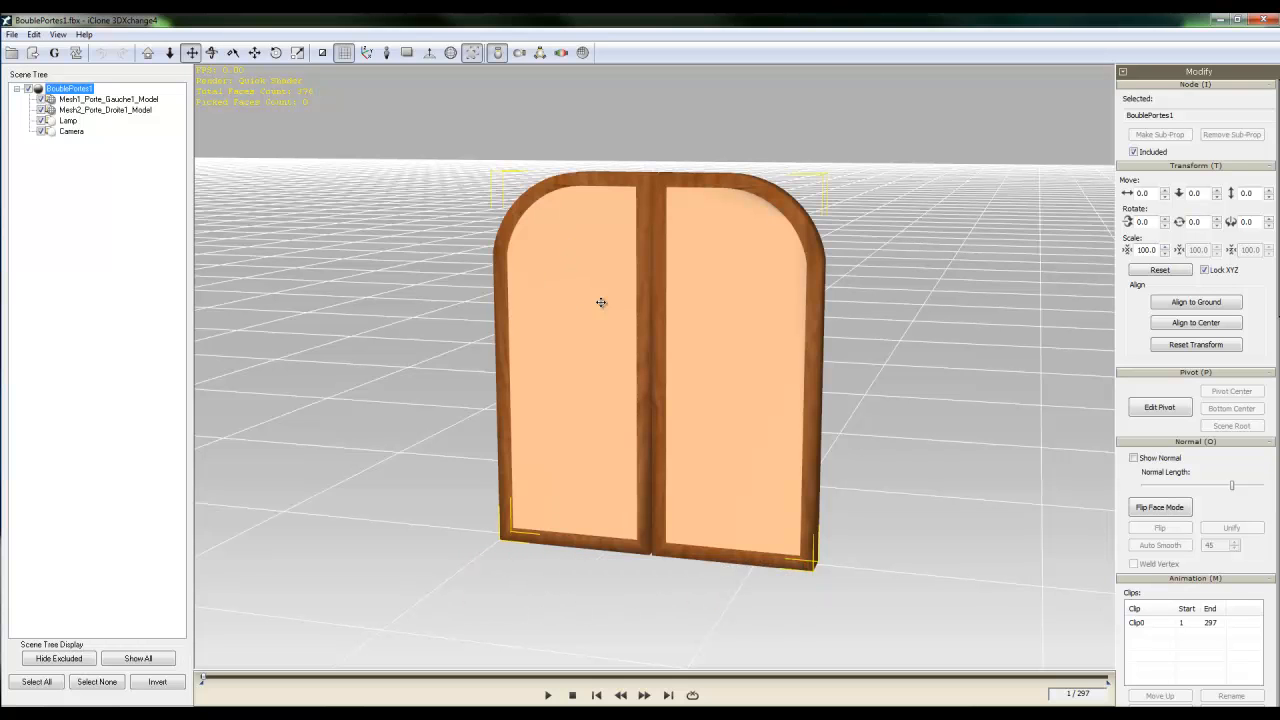
- In iClone 3DXchange4, exclude the Lamp and Camera nodes of BoublePortes1 and hide the excluded nodes
click(41, 121)
click(73, 664)
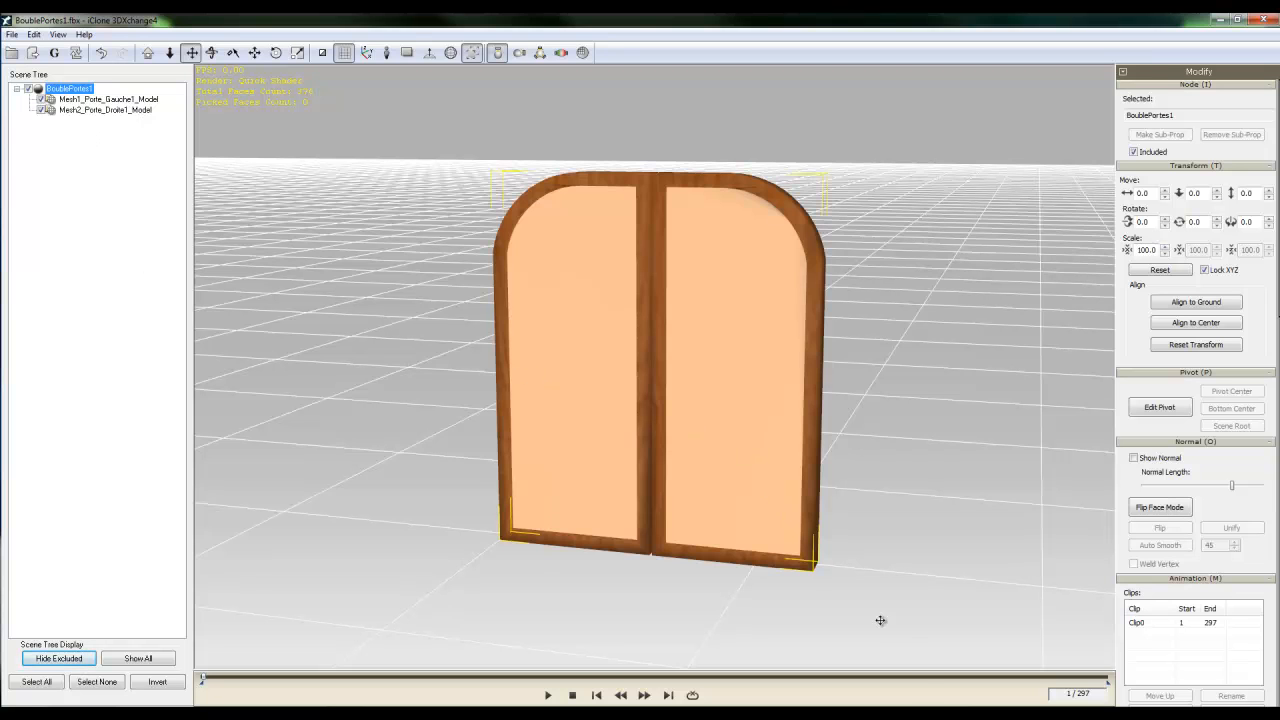
- Play Clip0 from start to finish and align the double door to the center
click(1133, 622)
click(1133, 622)
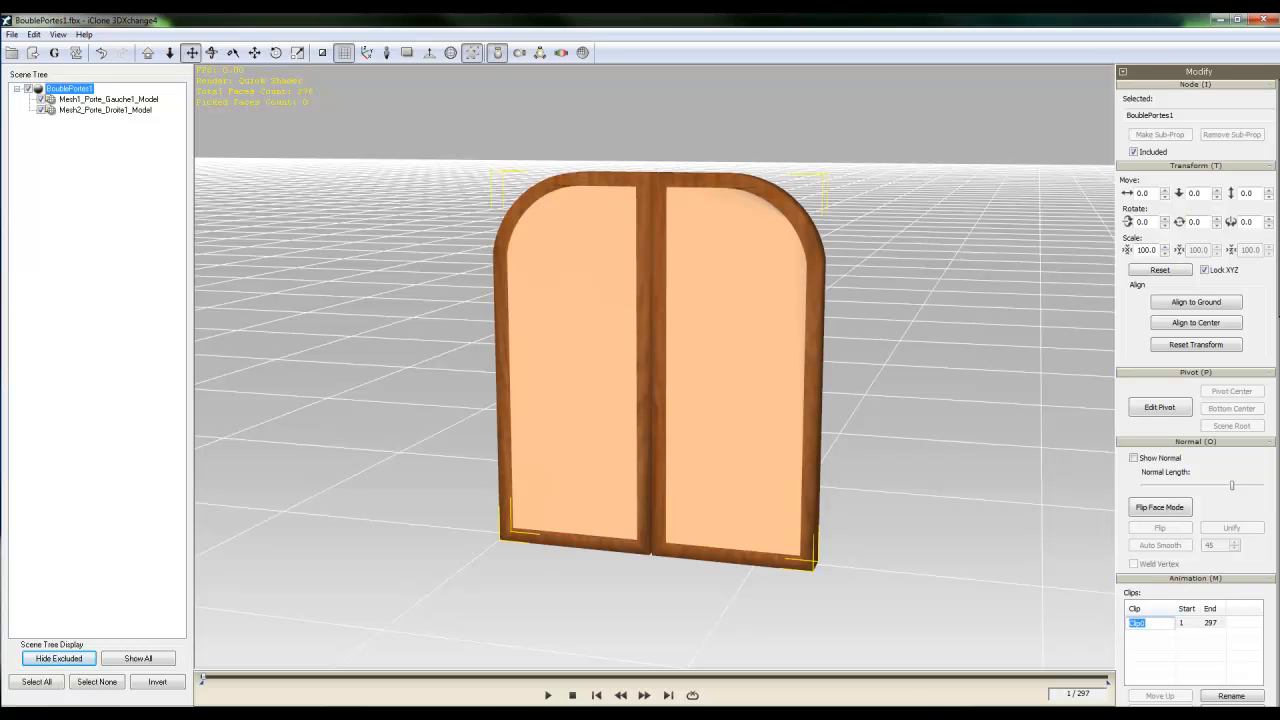
click(548, 695)
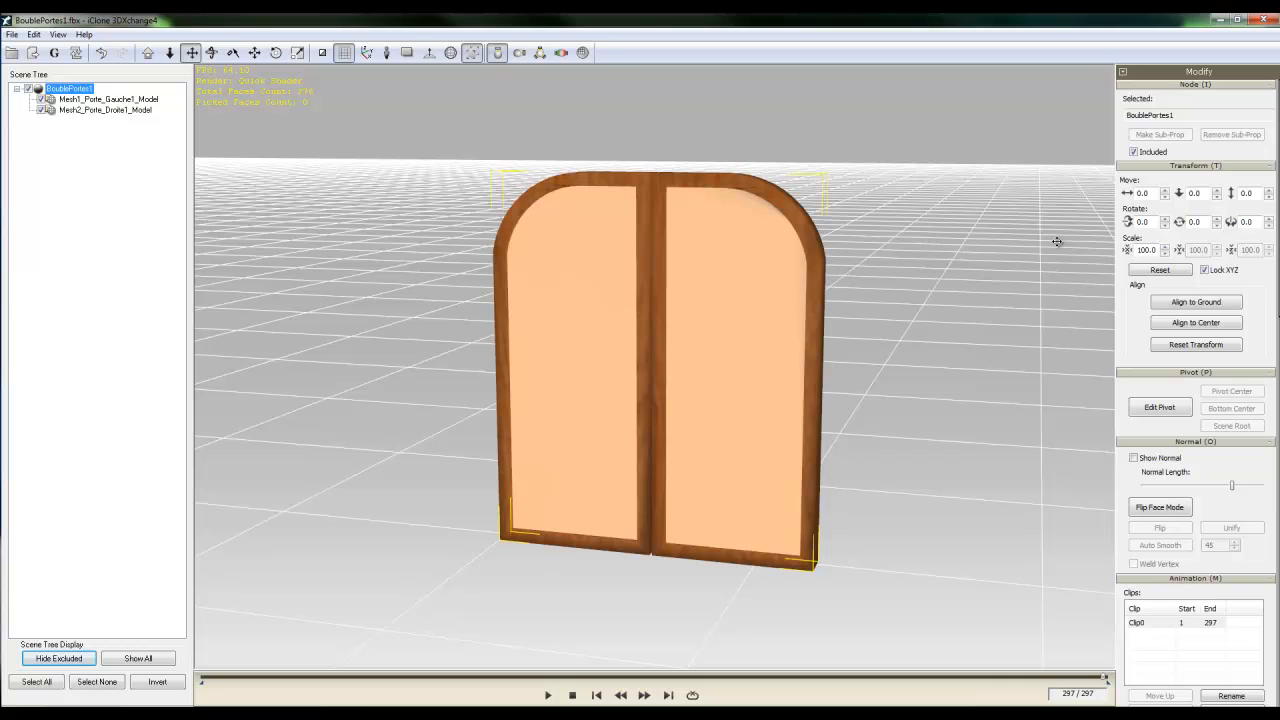
click(1182, 305)
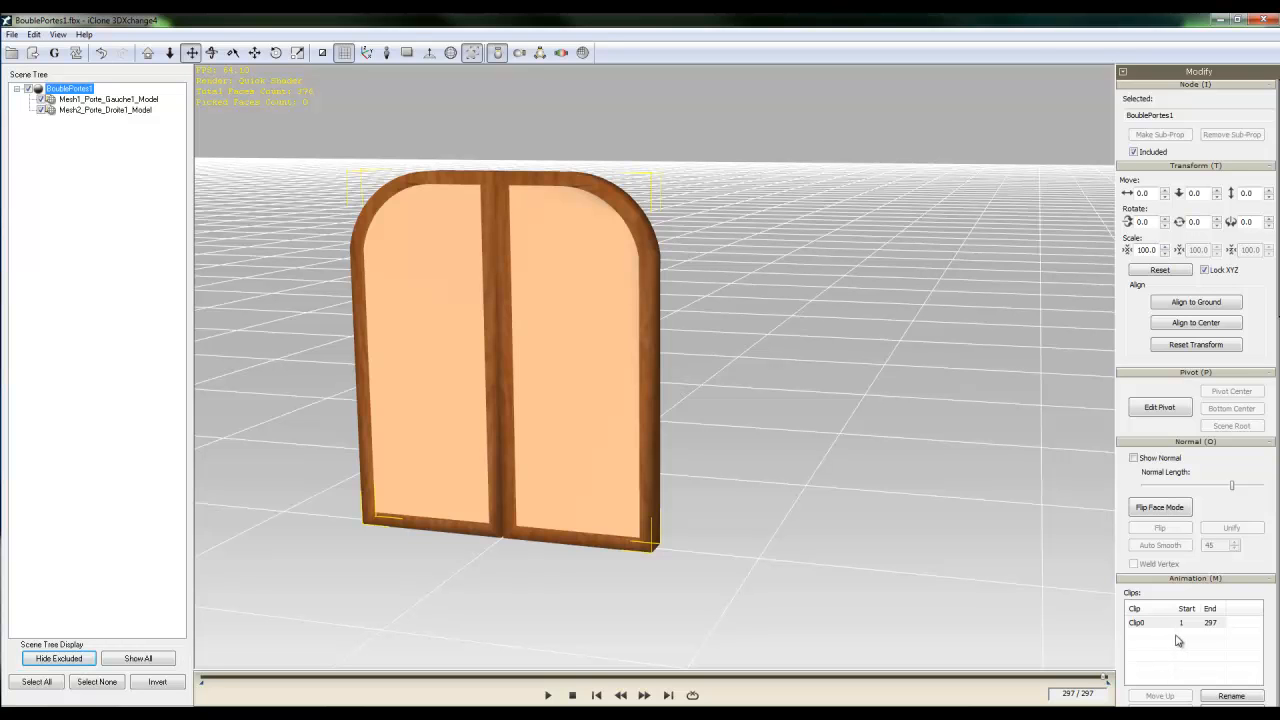
- Set the end frame of Clip0 to 140 and play the clip to check the door opening
double_click(1212, 623)
double_click(1218, 623)
text(140)
key(Return)
click(548, 696)
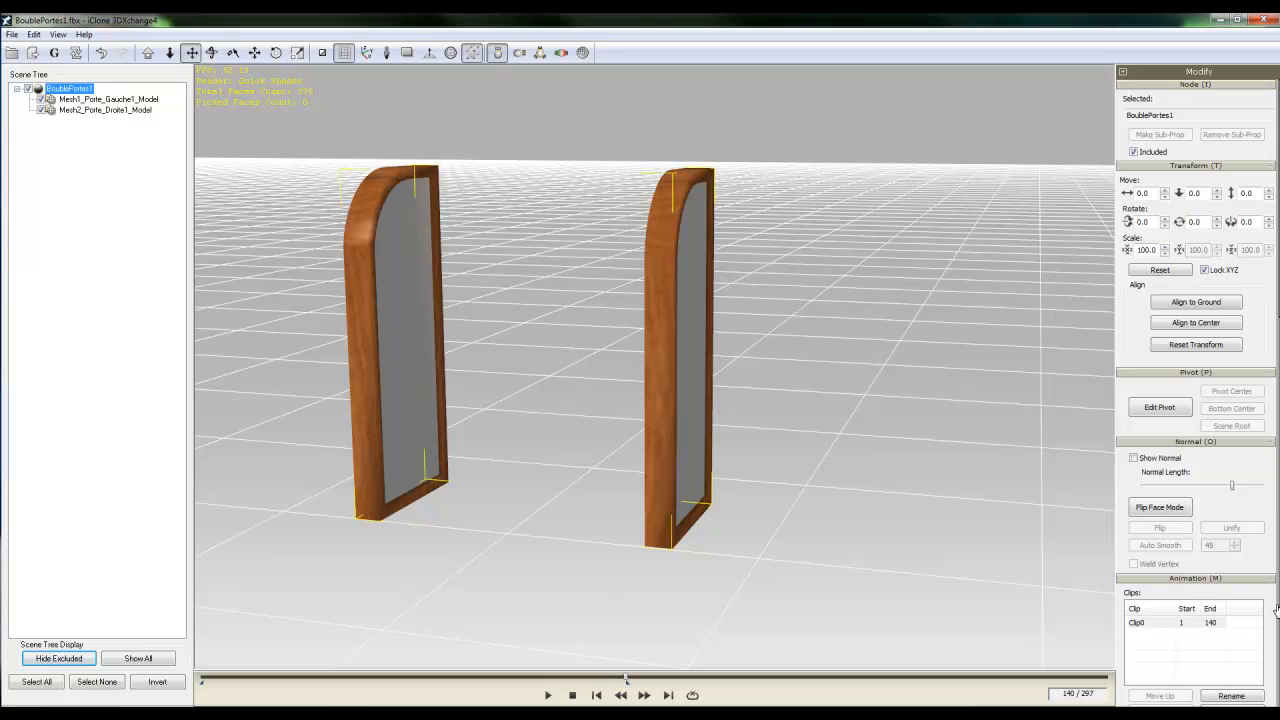
- Rename Clip0 as "Ouvrir Portes"
drag(1275, 600, 1276, 448)
double_click(1142, 471)
double_click(1149, 470)
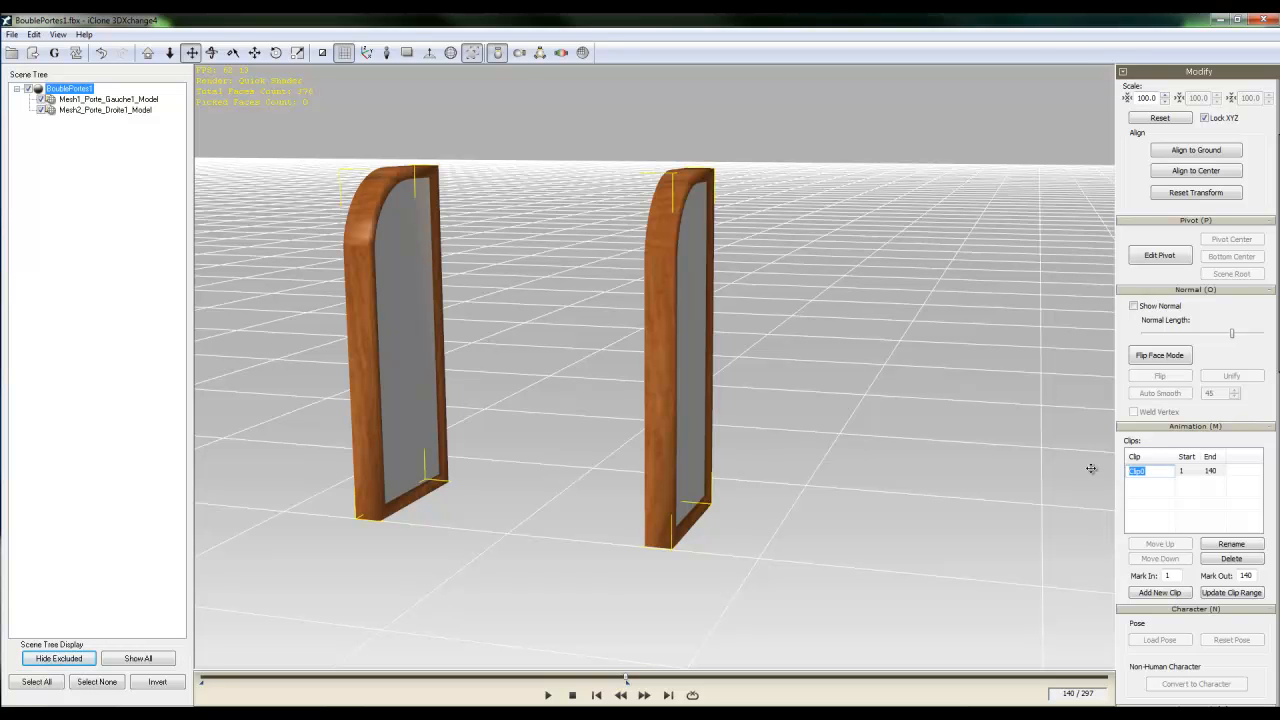
text(Ouvrir Portes)
key(Return)
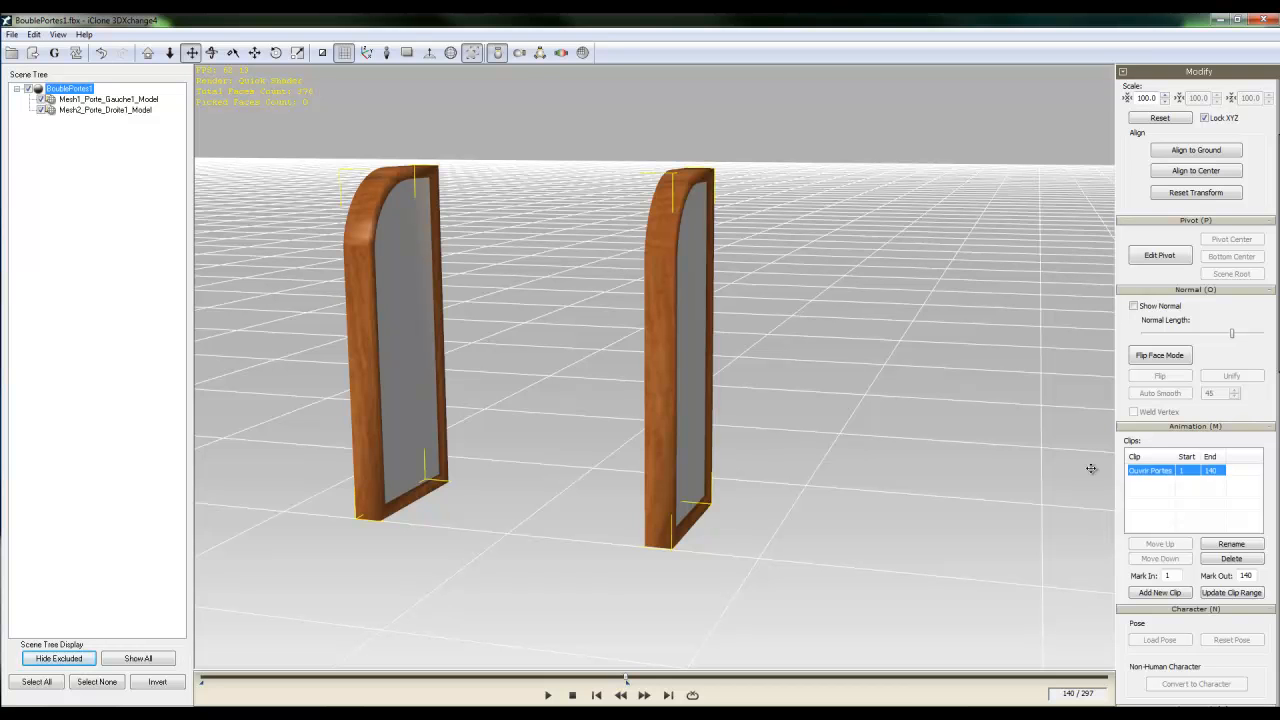
- Add a new animation clip and name it "Fermer Portes"
click(1157, 594)
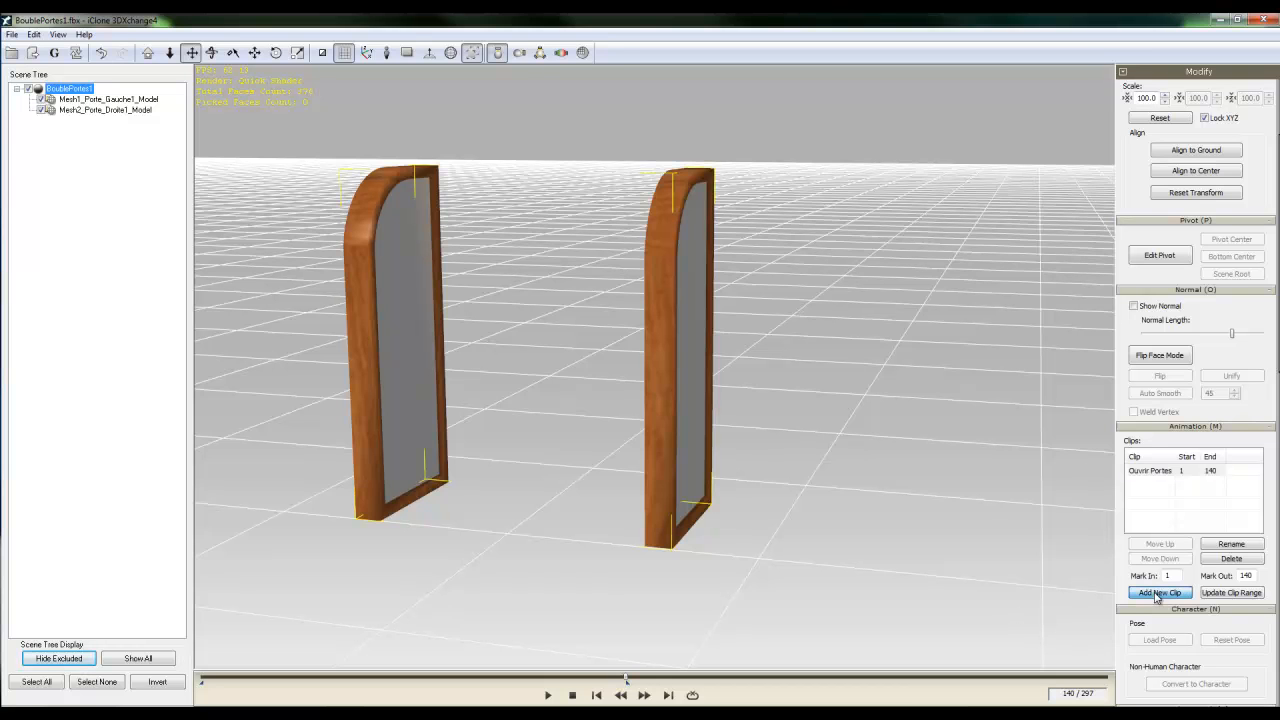
double_click(1150, 484)
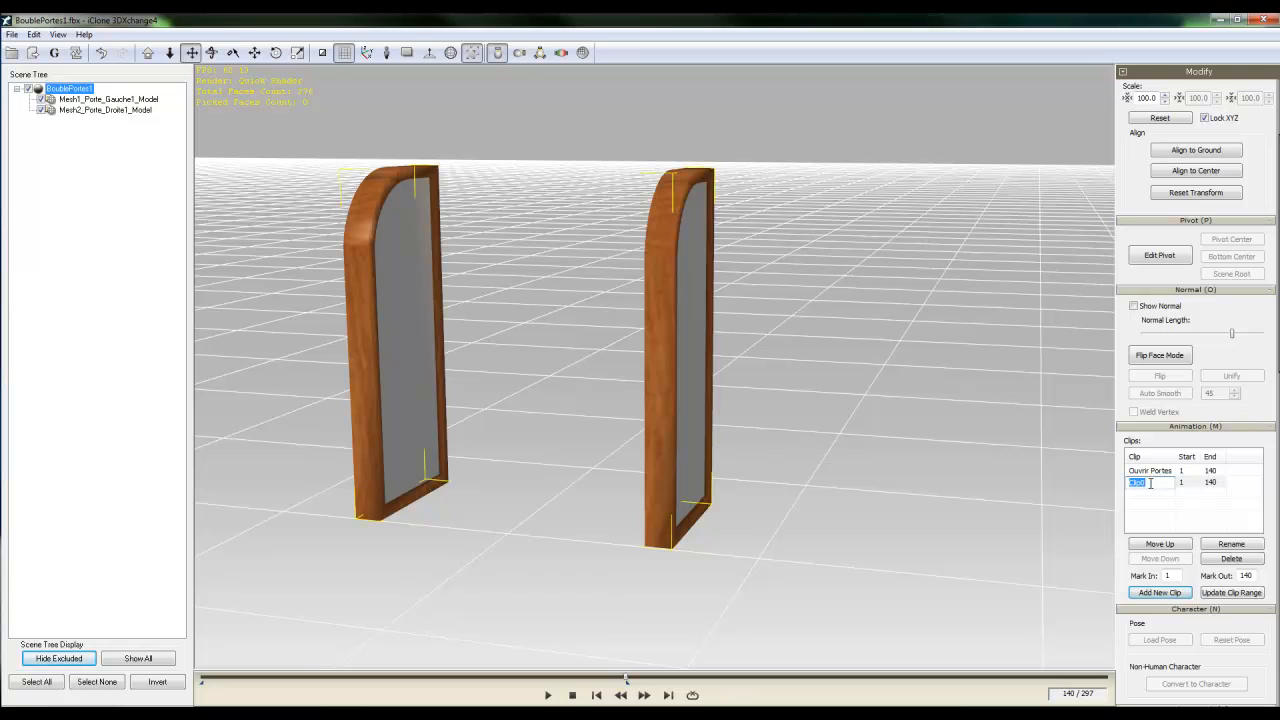
text(F)
text(ermer Portes)
key(Return)
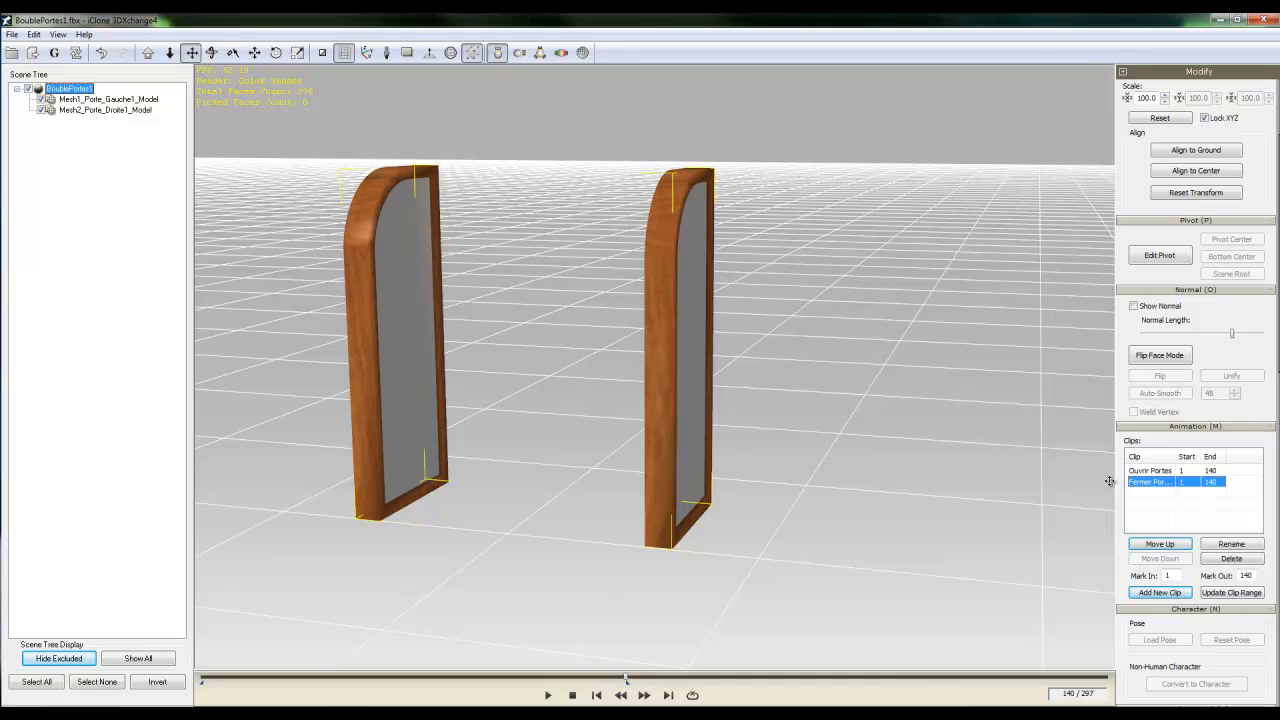
- Set the "Fermer Portes" clip to start at frame 141 and end at frame 297, and play it
double_click(1211, 482)
double_click(1218, 482)
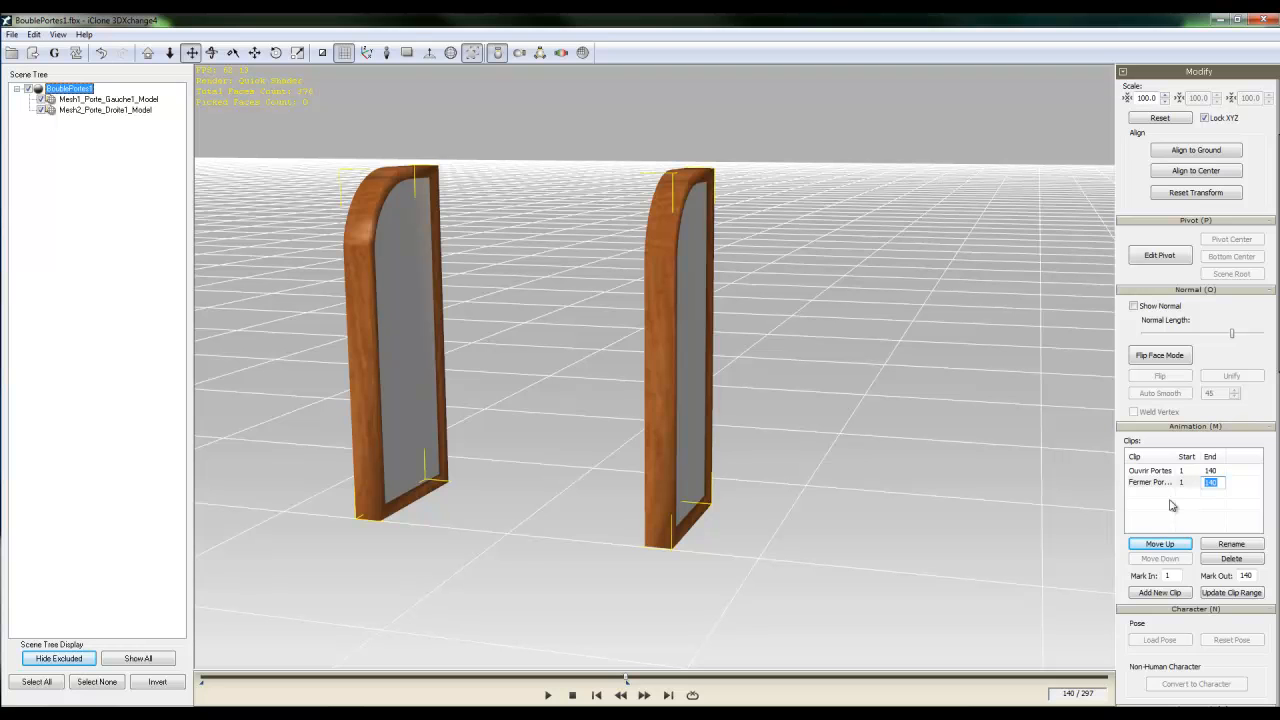
key(Return)
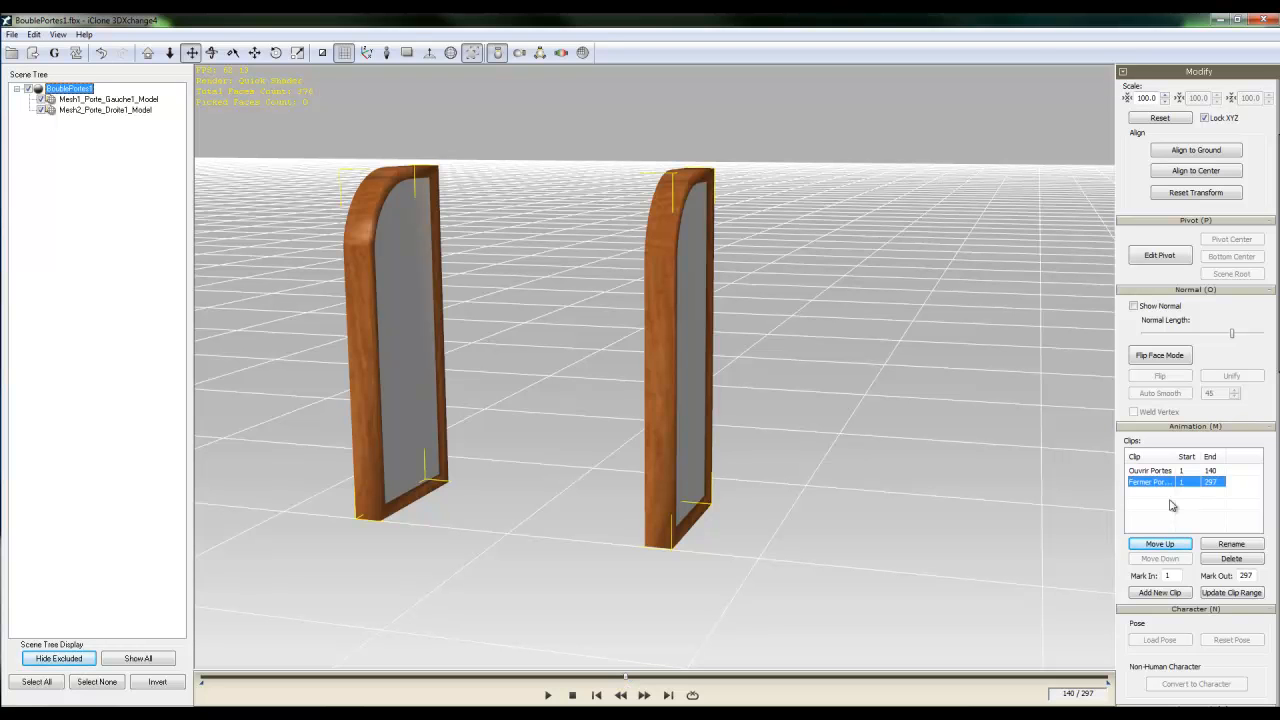
double_click(1189, 482)
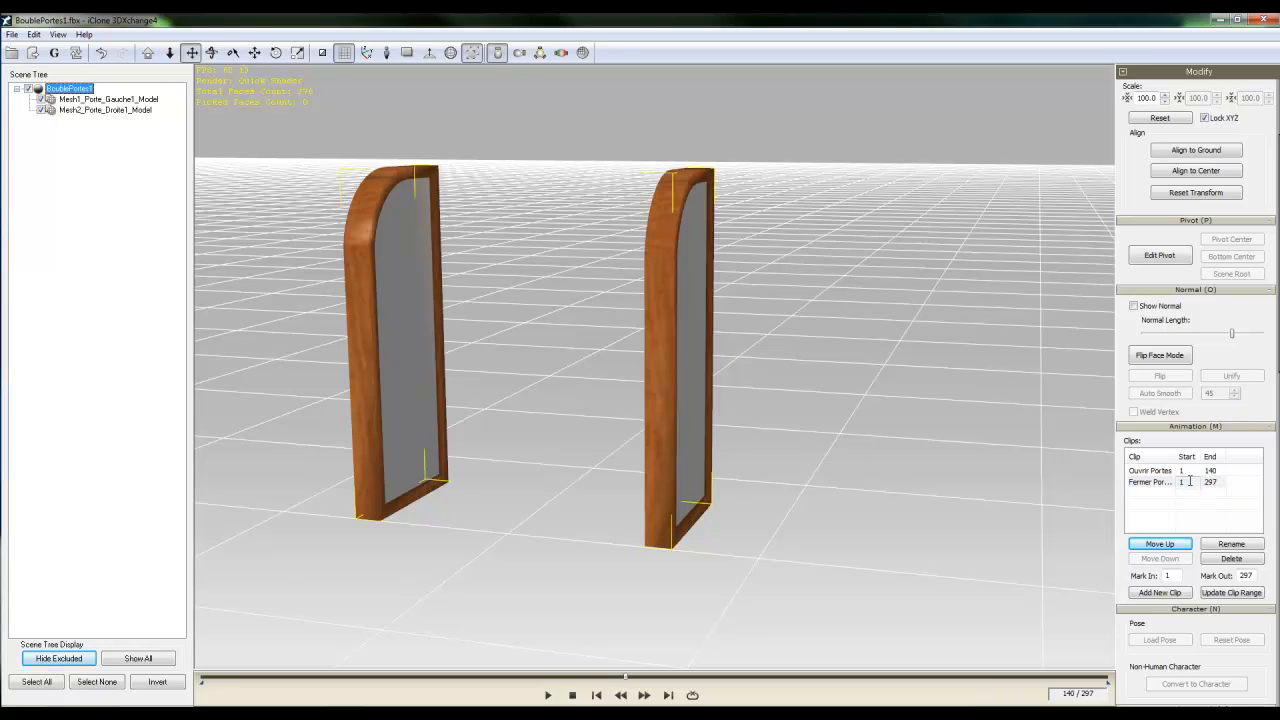
double_click(1189, 482)
key(Return)
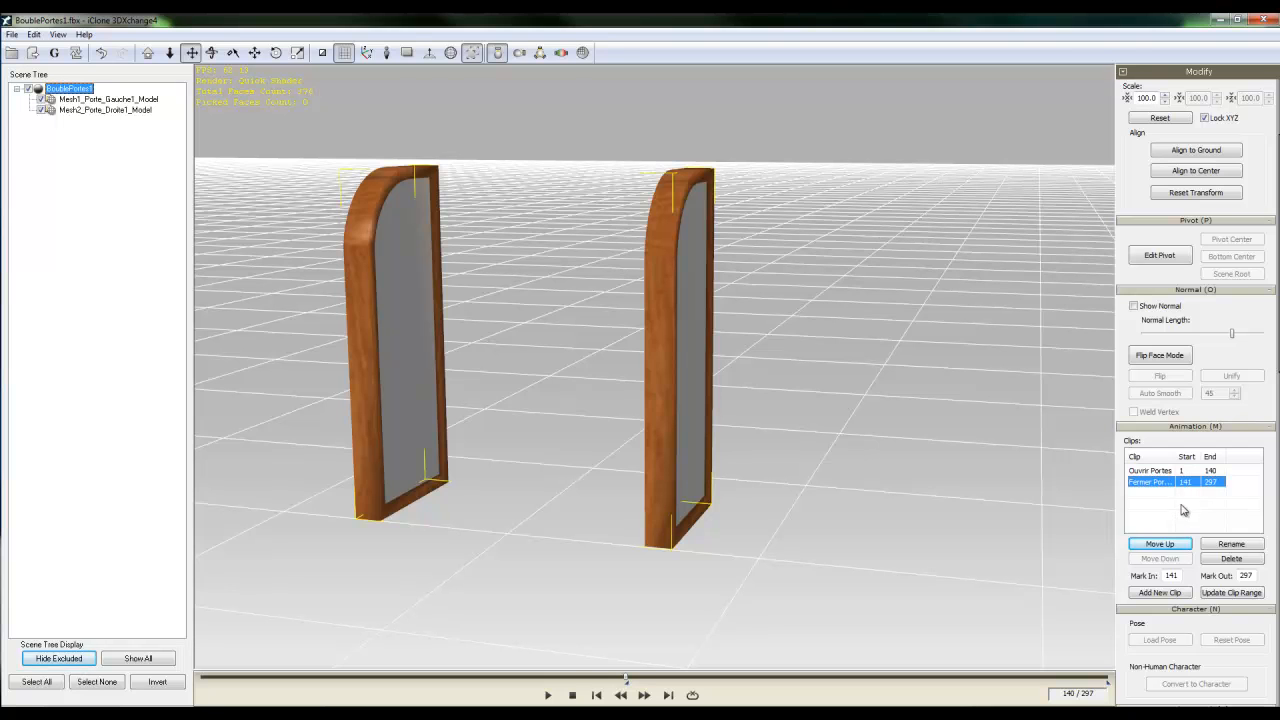
click(548, 695)
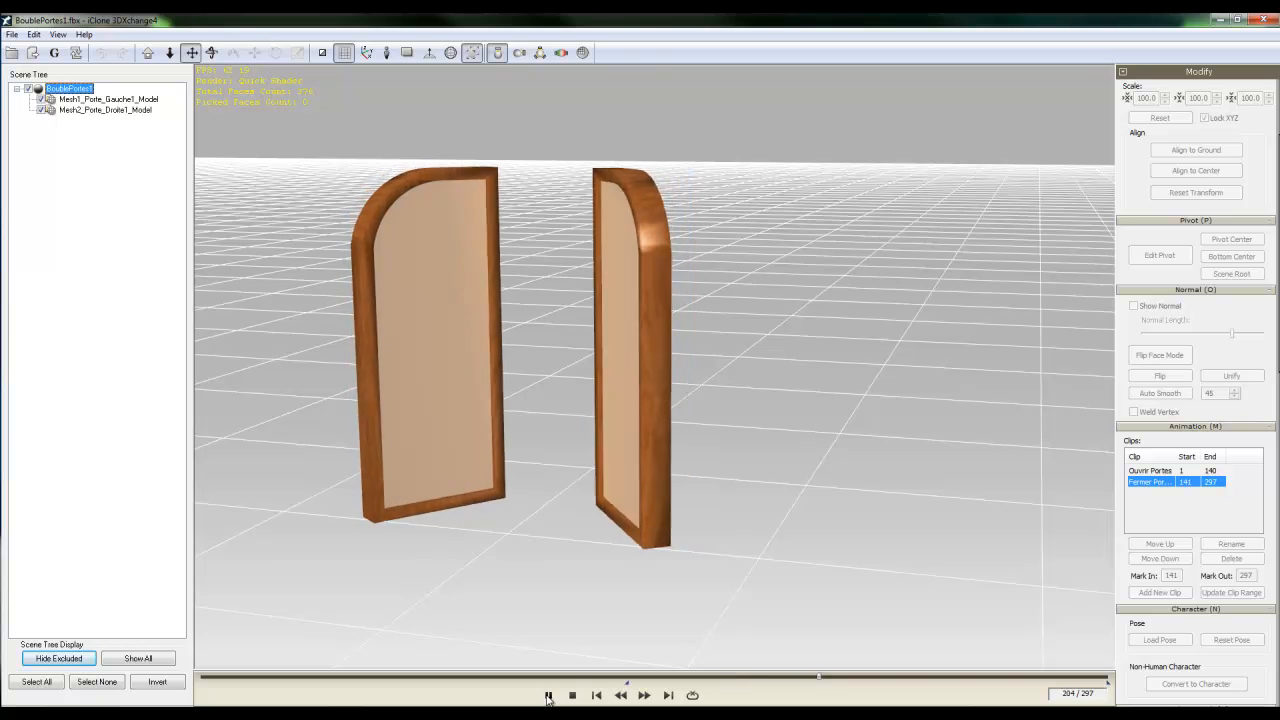
- Apply Auto Smooth at 45 to the left and right door meshes
click(118, 100)
click(1159, 393)
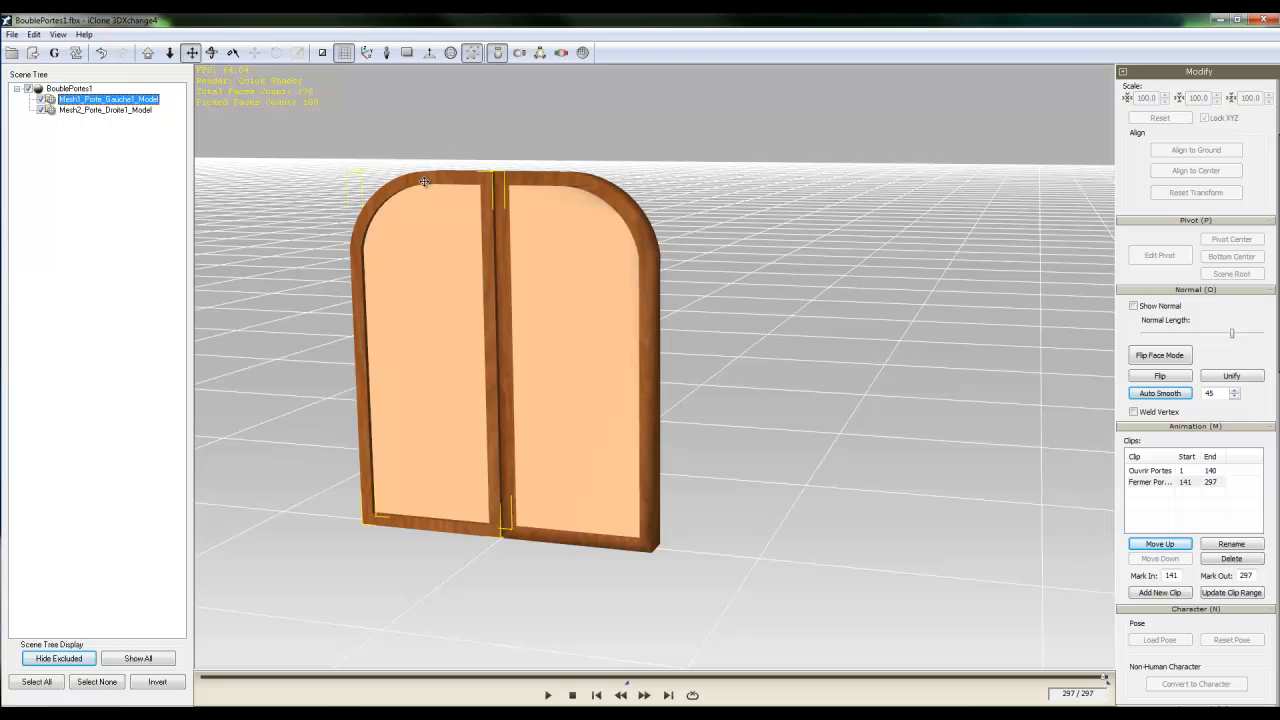
click(87, 110)
click(1150, 395)
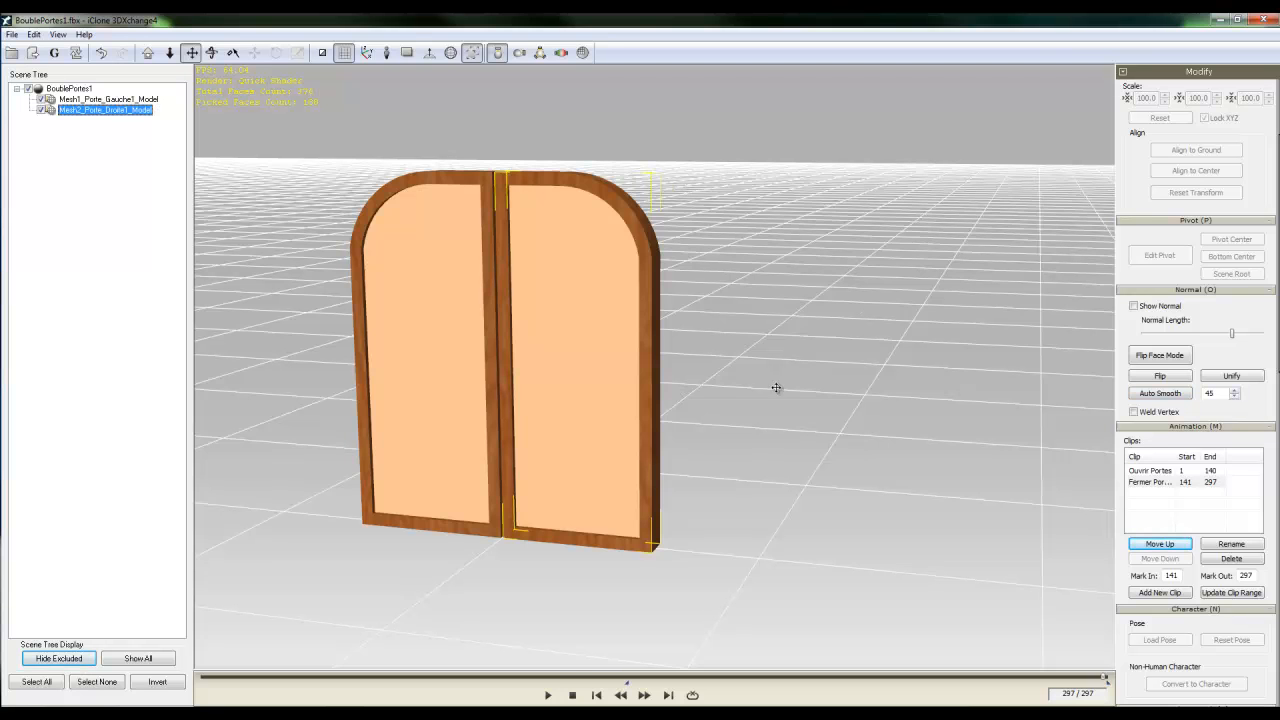
- Export the double door with all content as iClone 4 prop BoublePortes1 into the iClone content folder
click(33, 52)
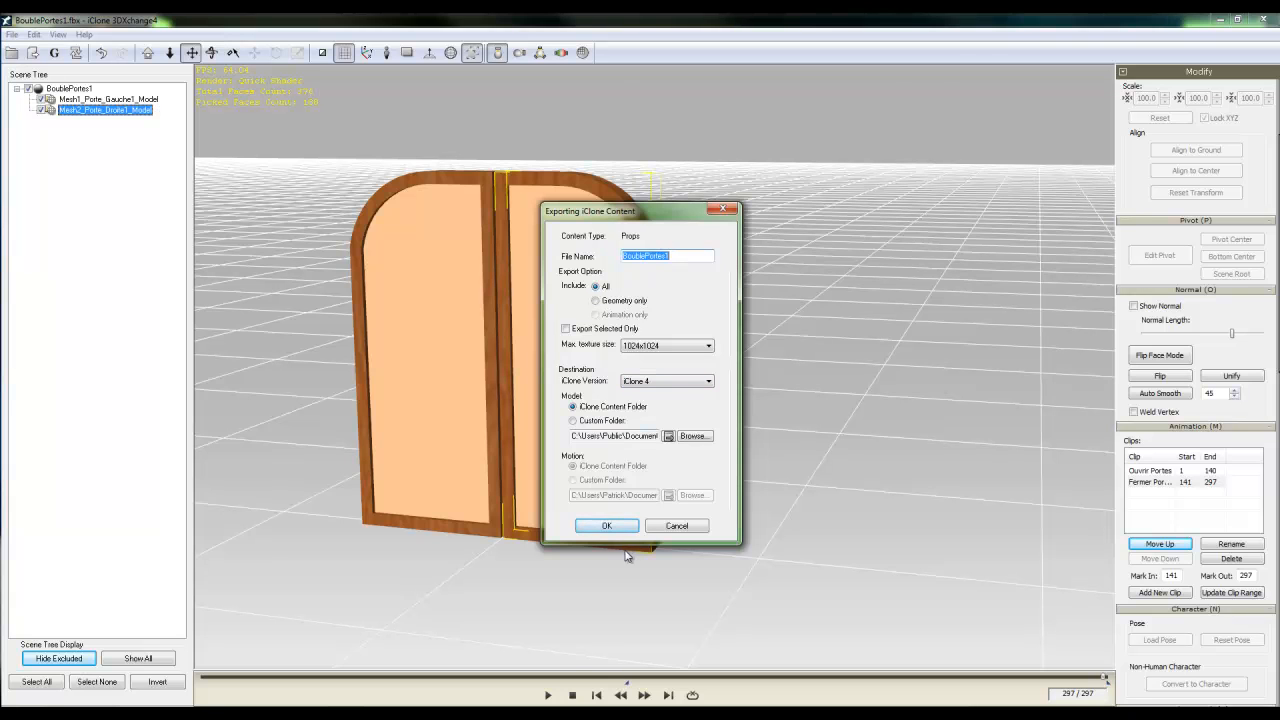
click(604, 527)
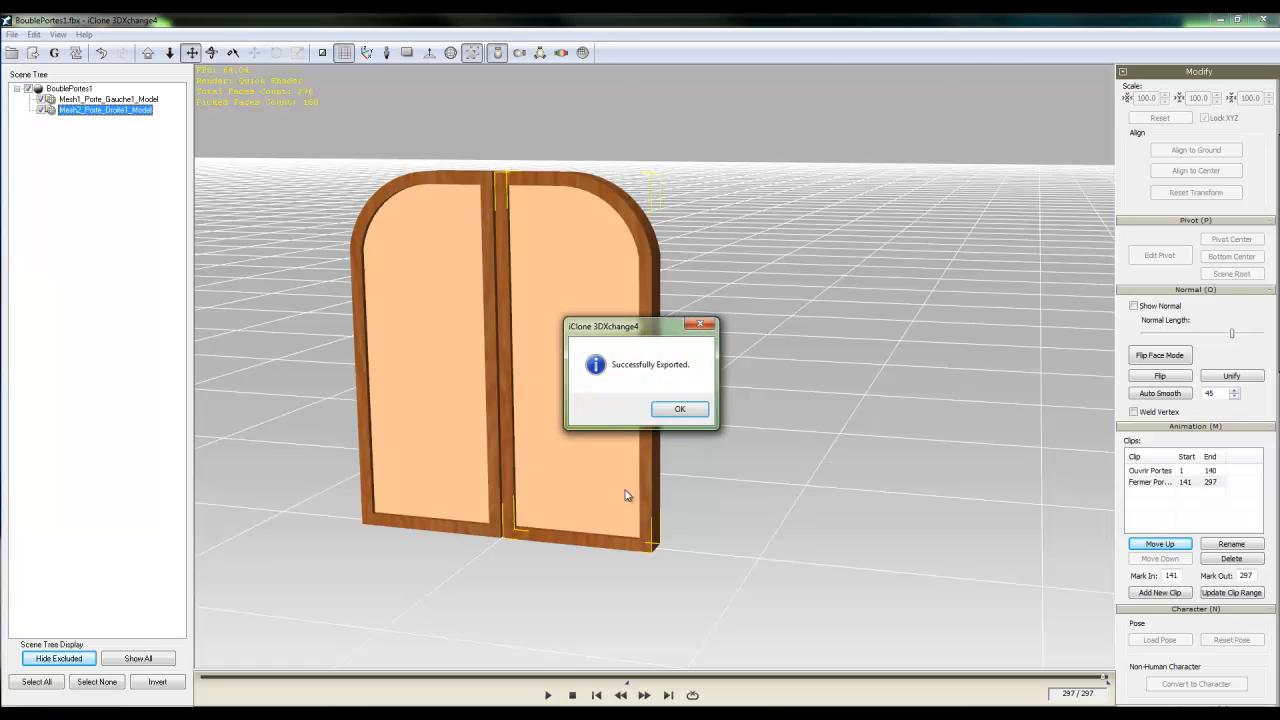
click(679, 411)
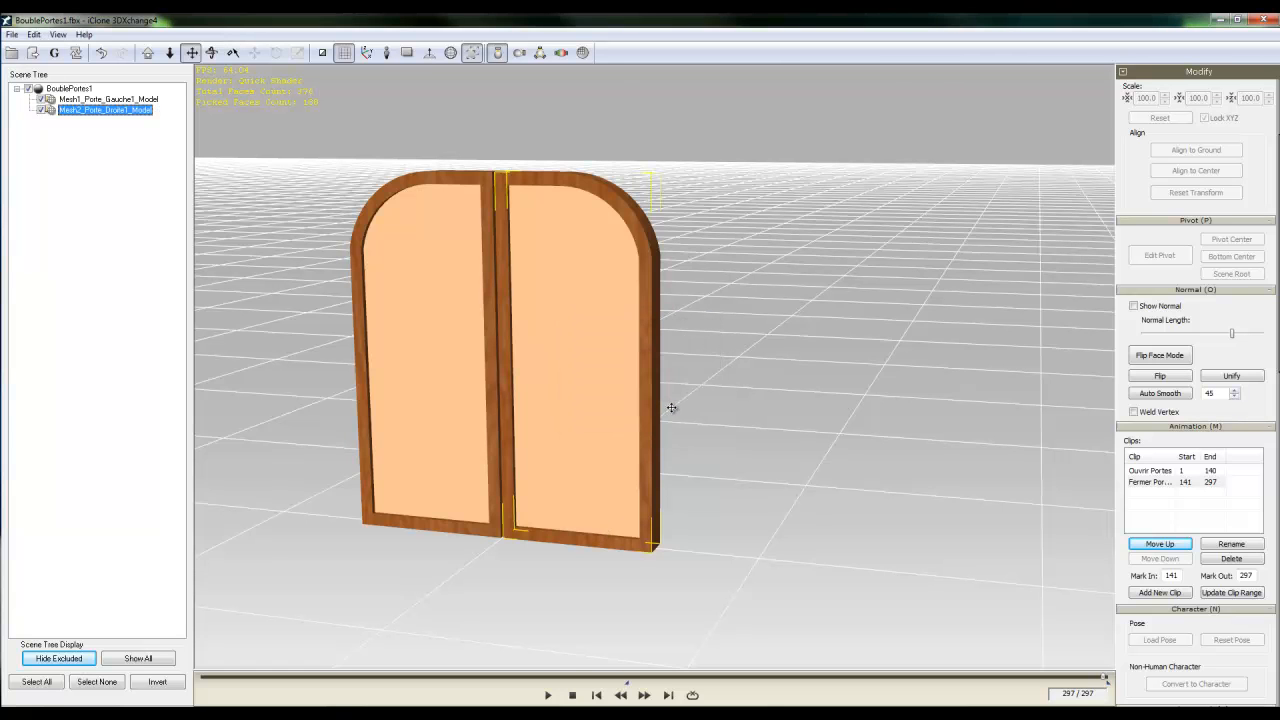
- Switch to iClone 4 PRO, maximize it, and add the custom prop BoublePortes1 to the scene
click(1218, 19)
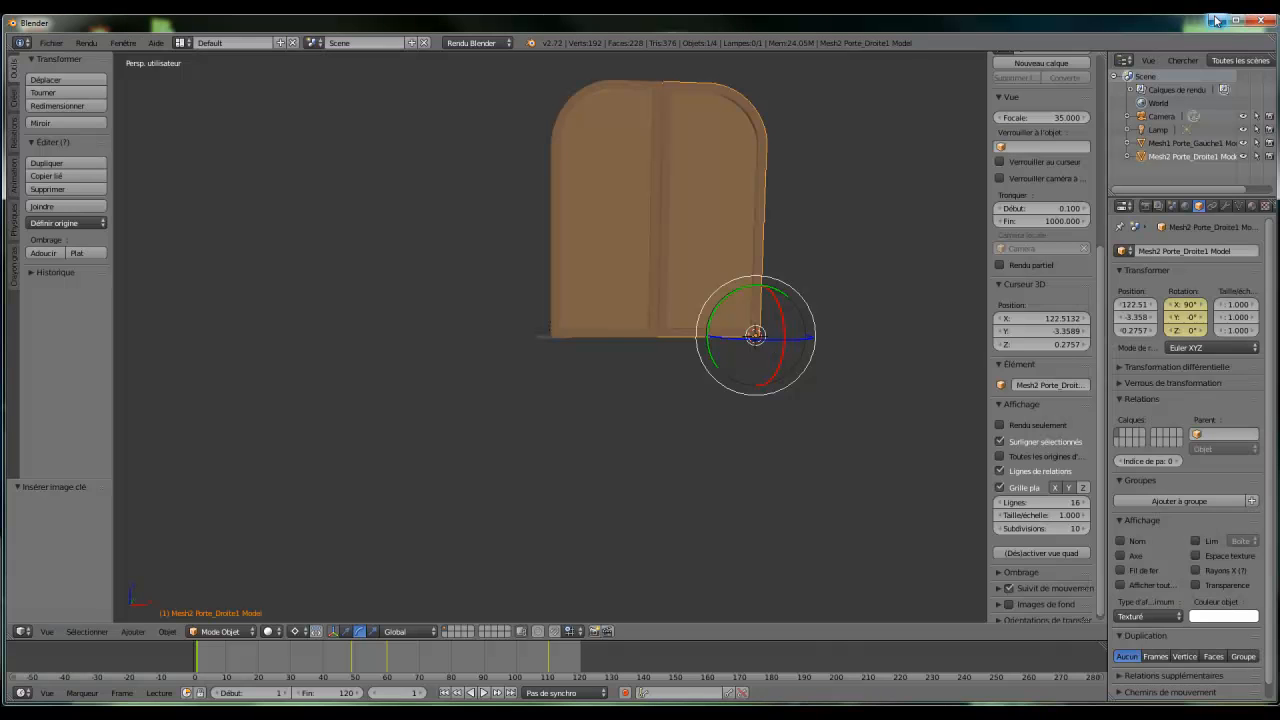
click(1216, 20)
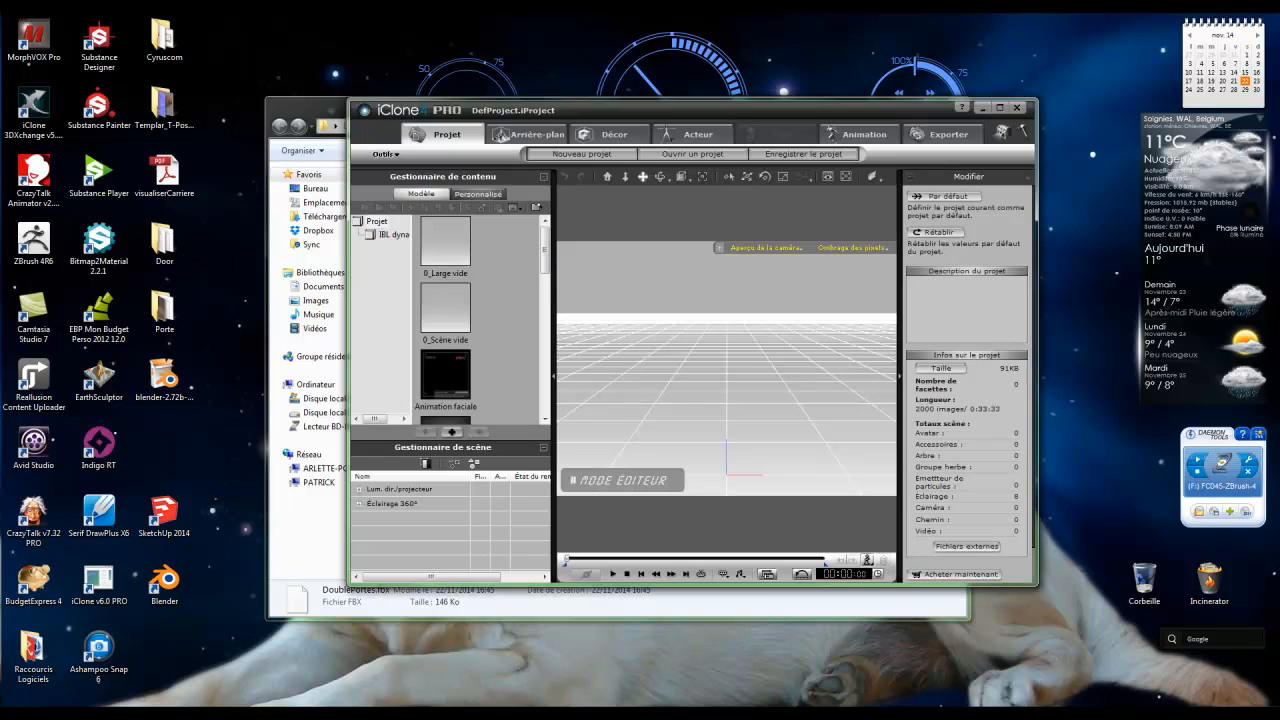
click(999, 107)
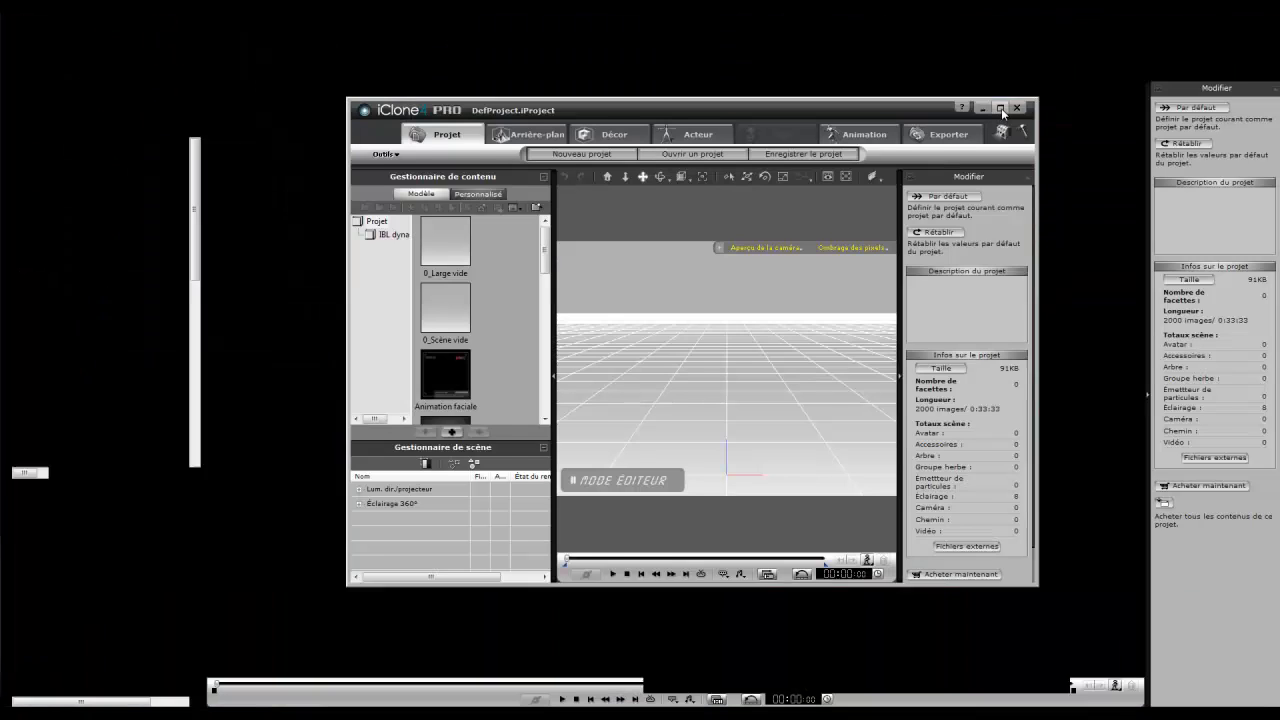
click(549, 46)
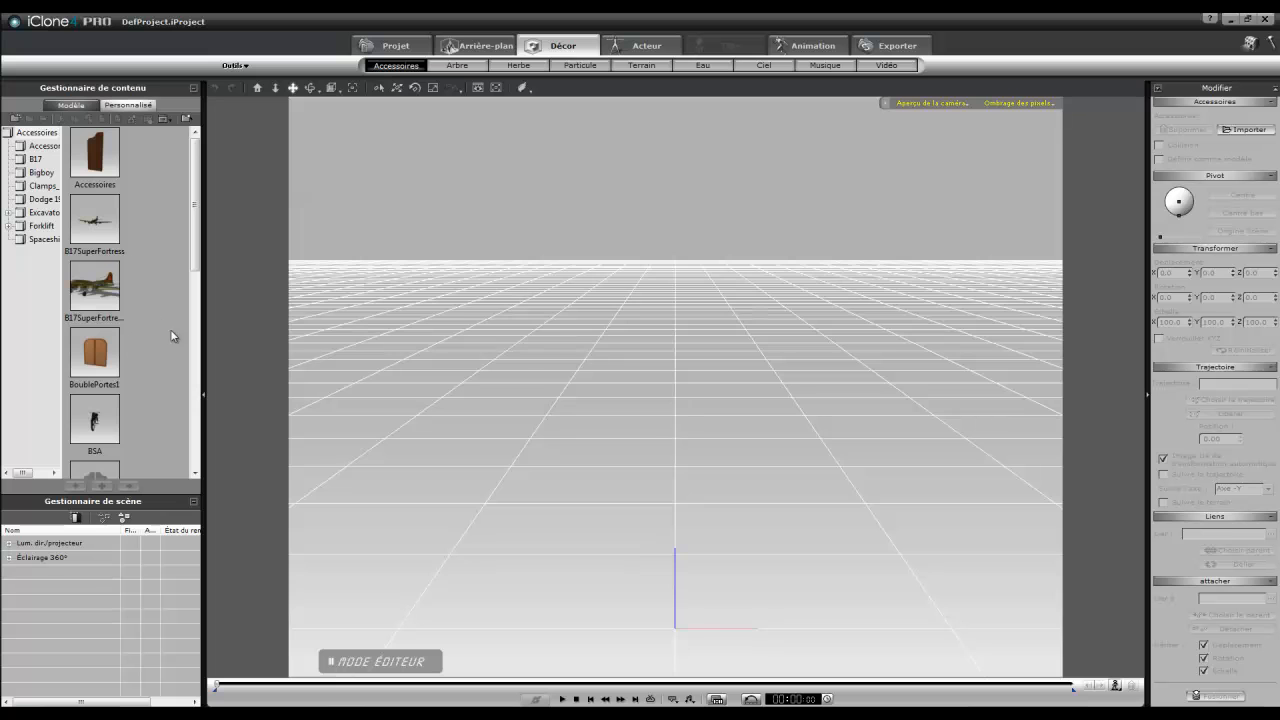
click(100, 357)
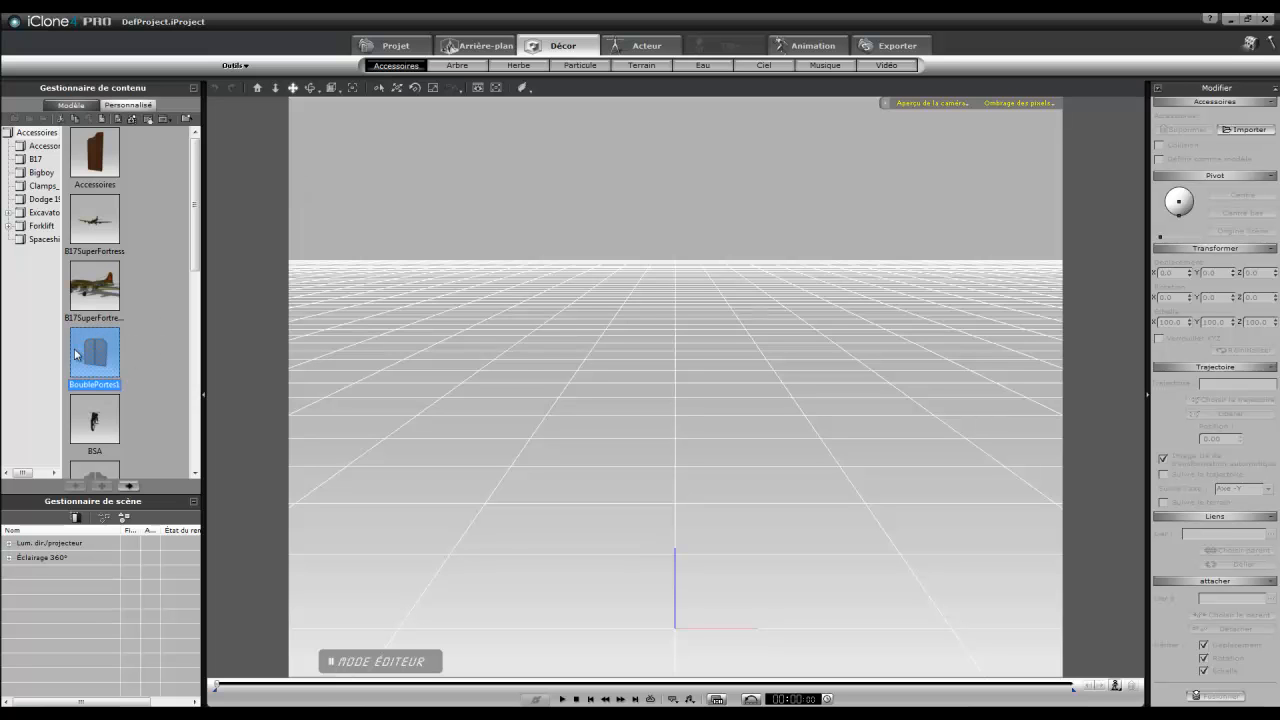
double_click(97, 358)
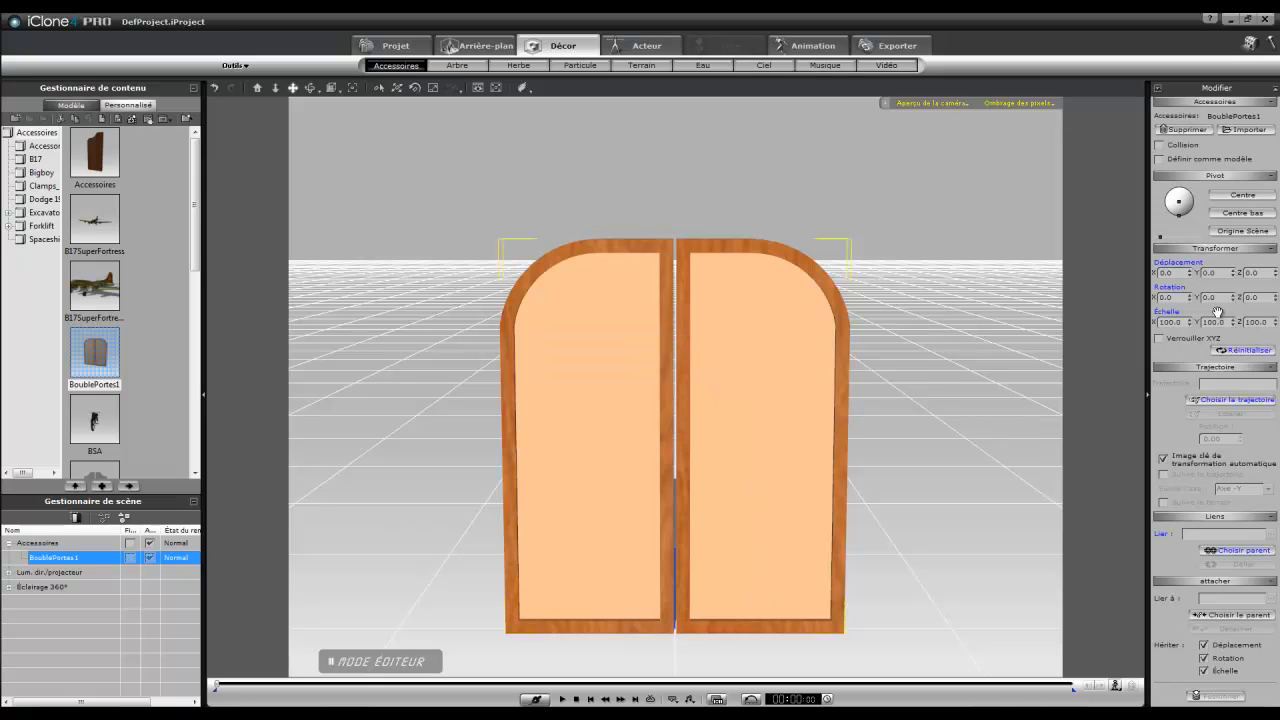
- Run the "Ouvrir Portes" action on the double door, followed by "Fermer Portes"
right_click(638, 364)
mouse_move(672, 483)
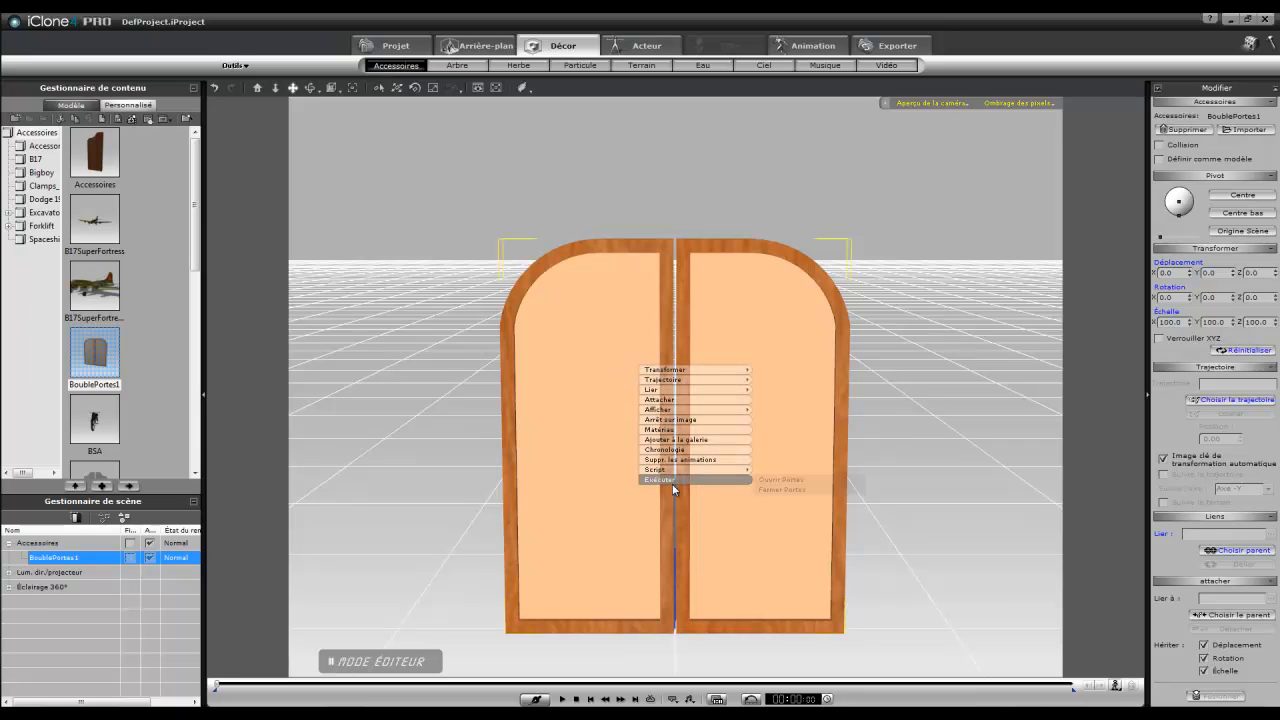
click(768, 481)
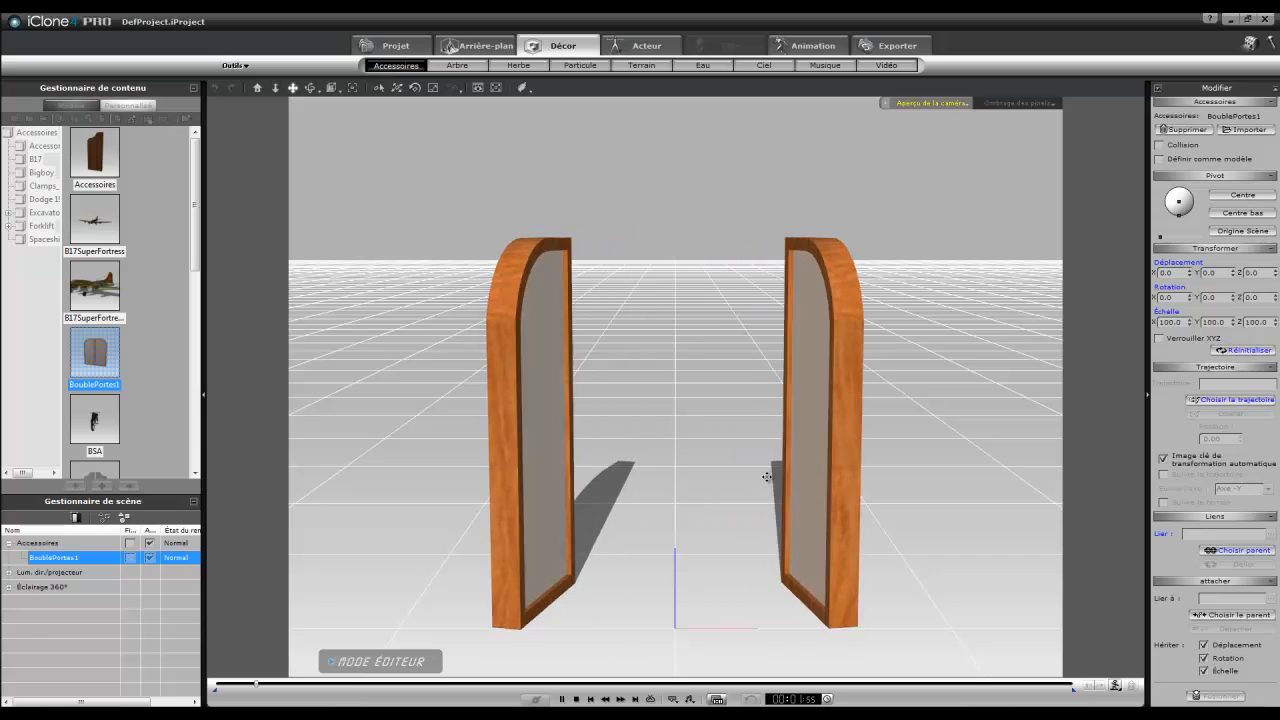
right_click(767, 477)
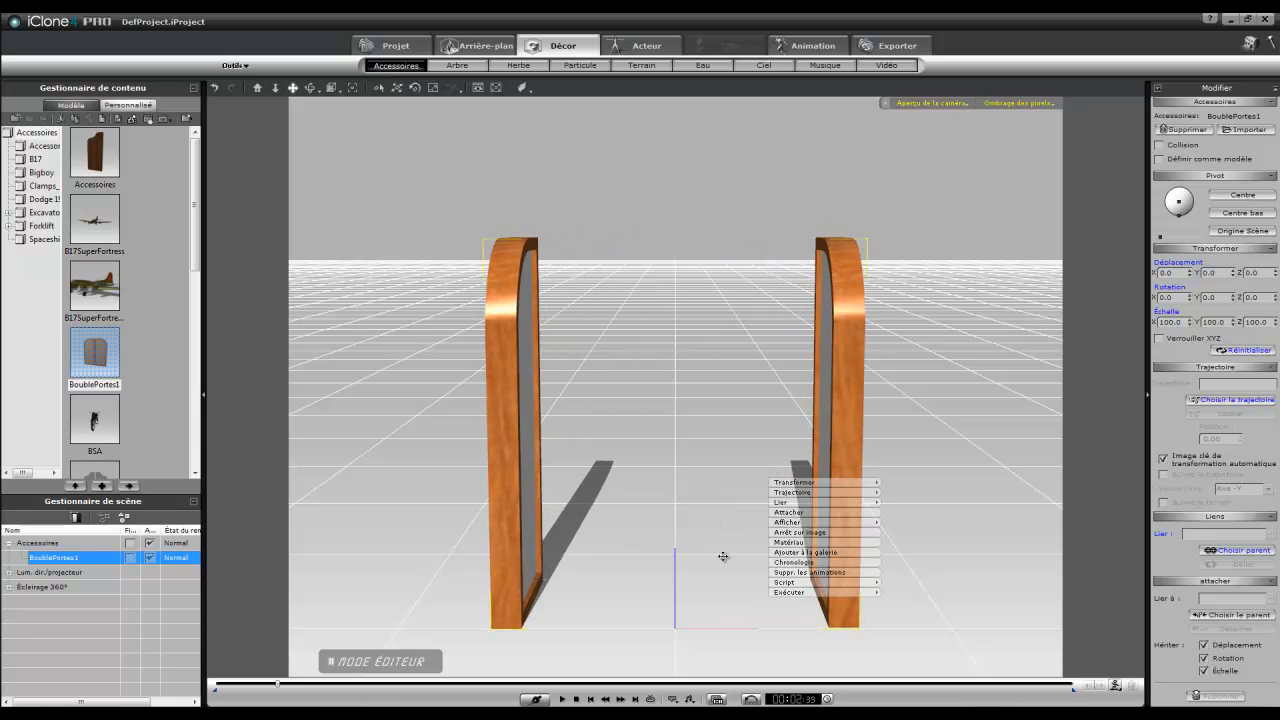
mouse_move(805, 593)
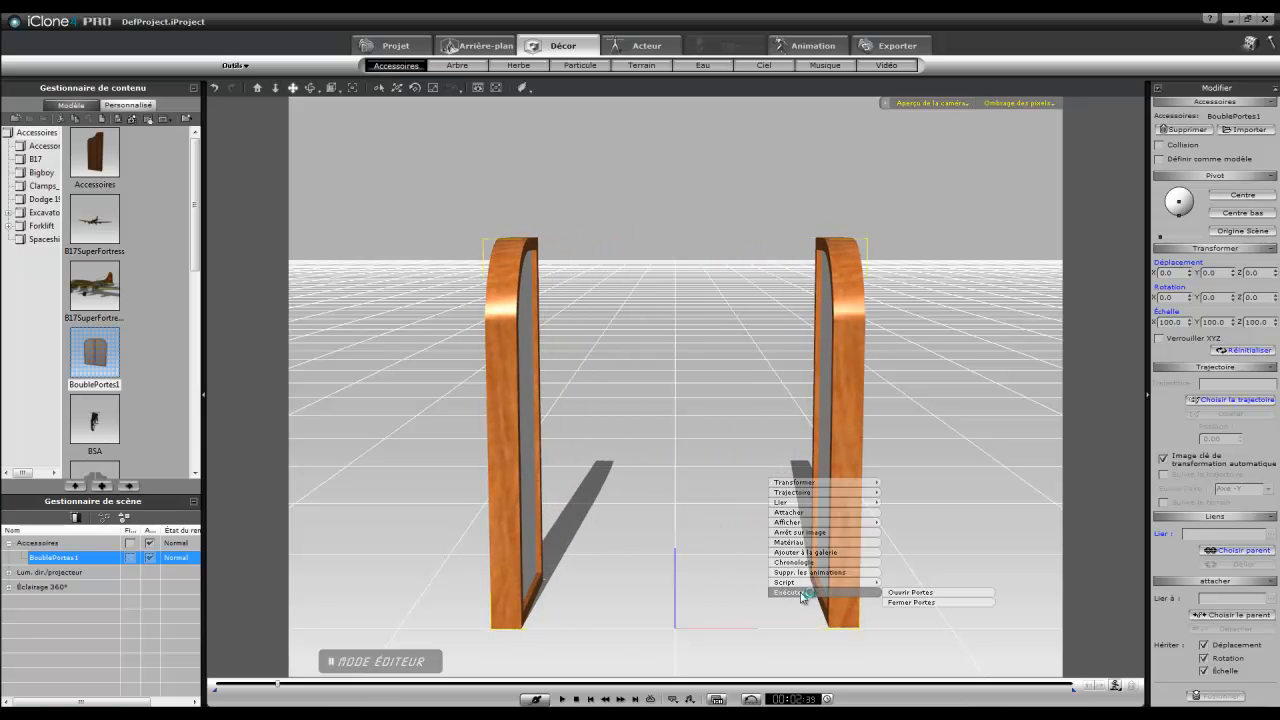
click(905, 603)
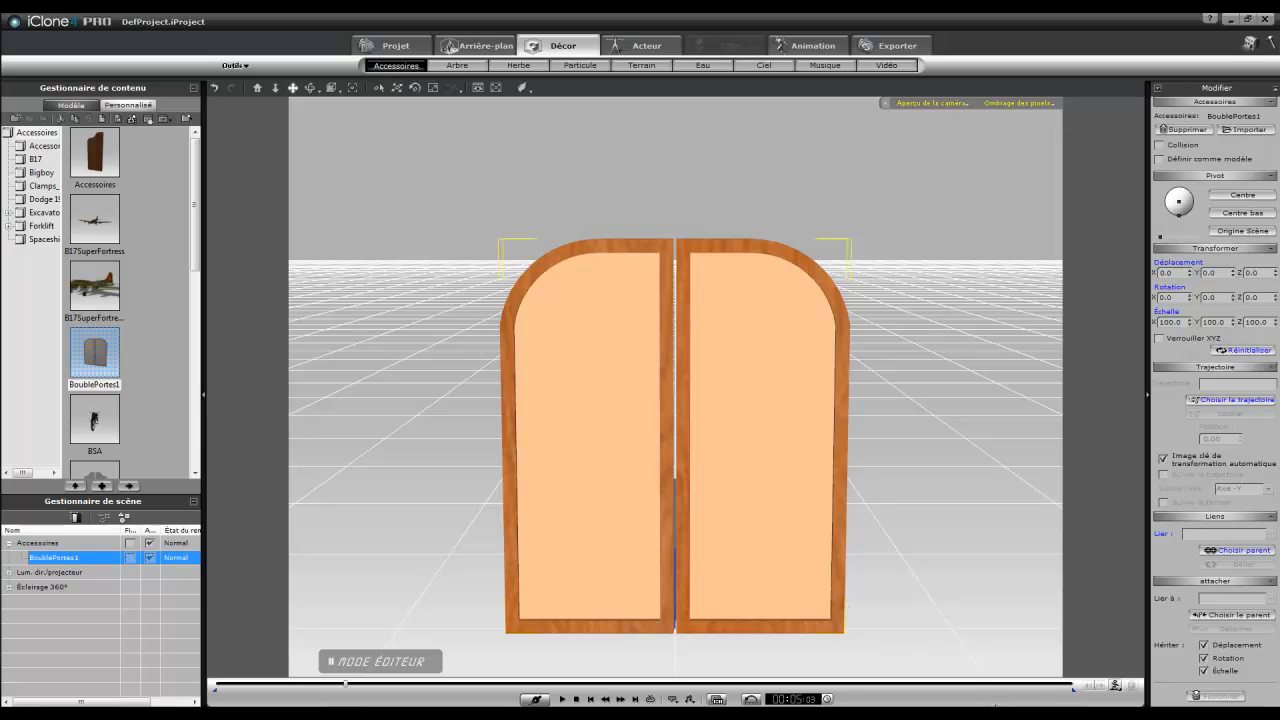
- Switch to Blender, open the online manual from the splash screen, view it in French, and dismiss the splash screen
mouse_move(1028, 715)
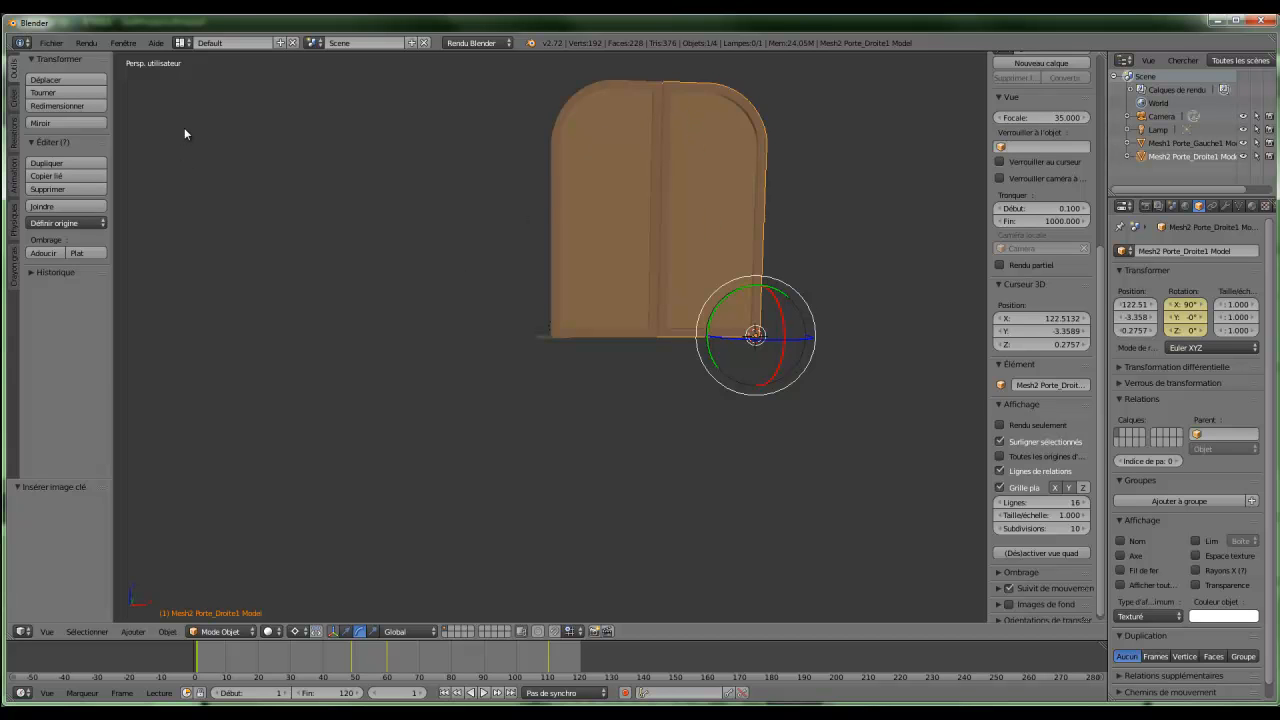
click(155, 44)
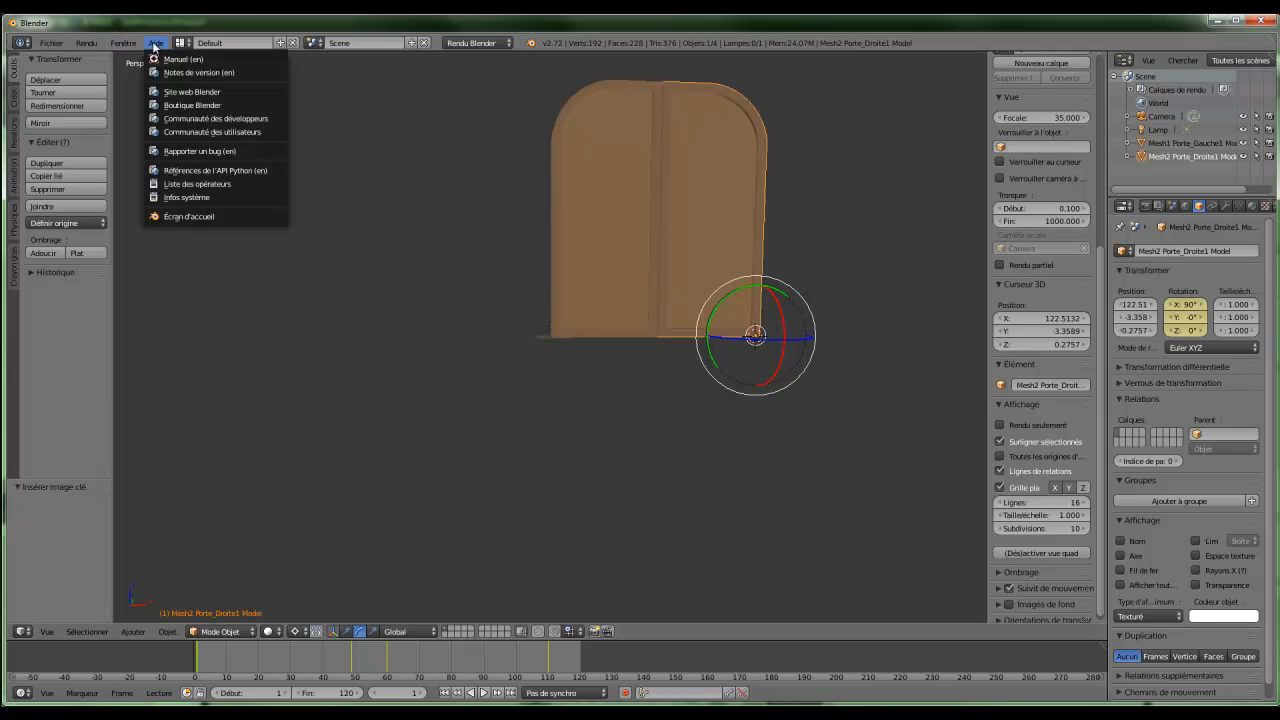
click(204, 218)
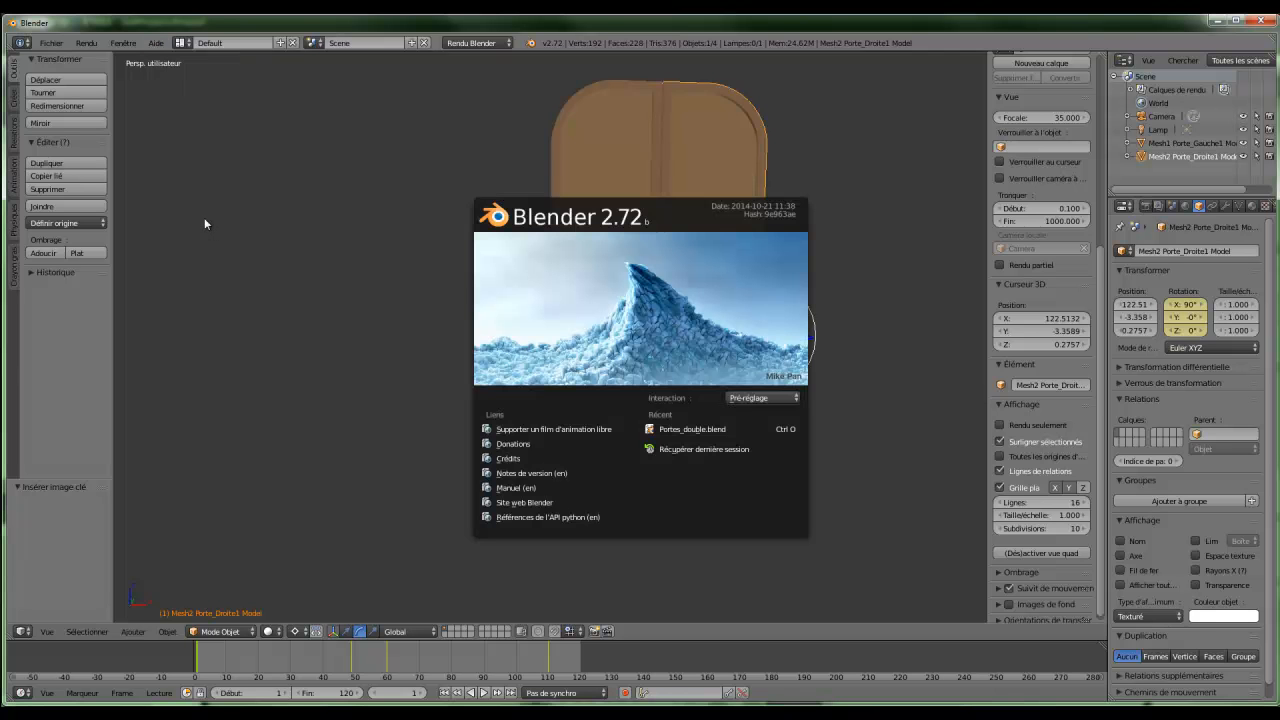
click(510, 488)
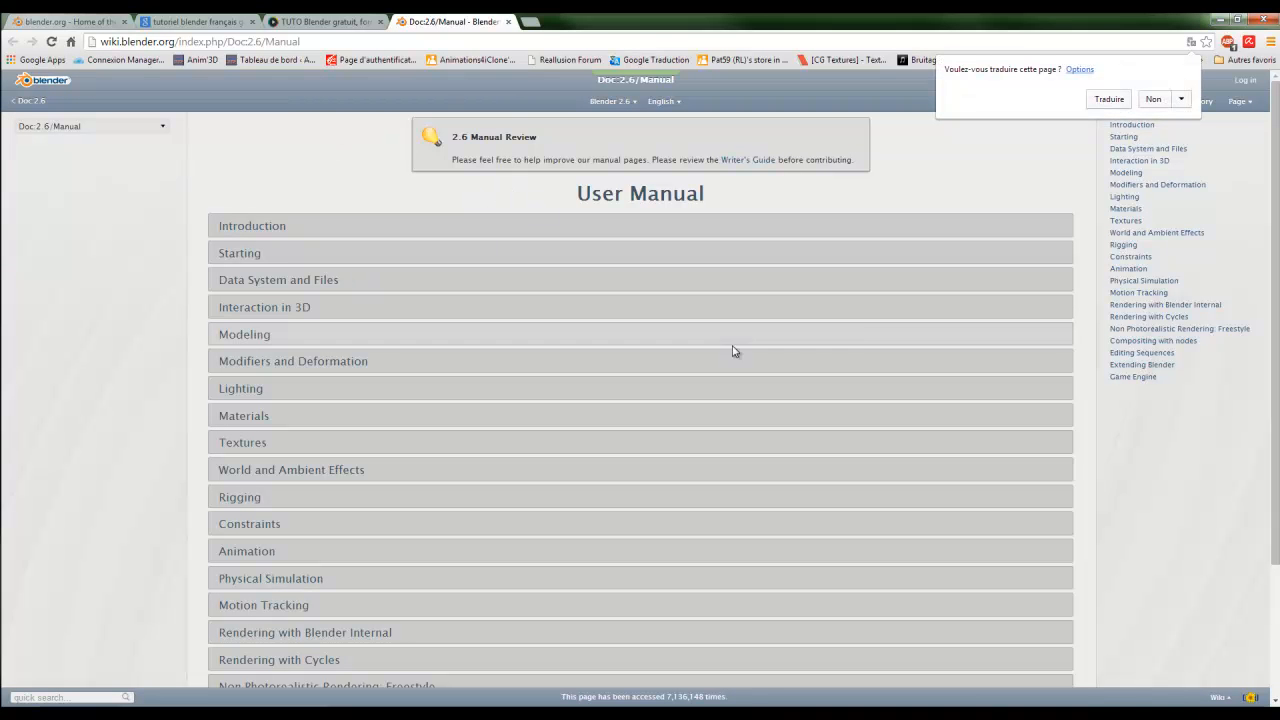
click(661, 103)
click(629, 140)
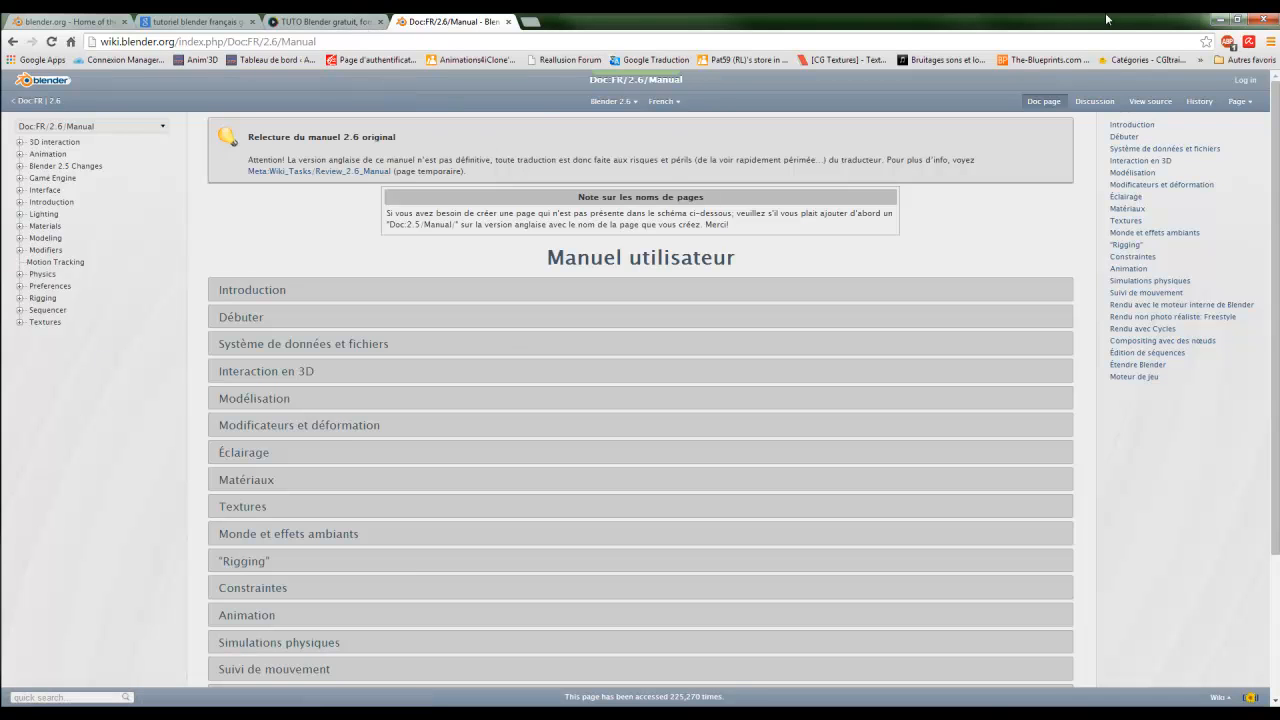
click(1220, 19)
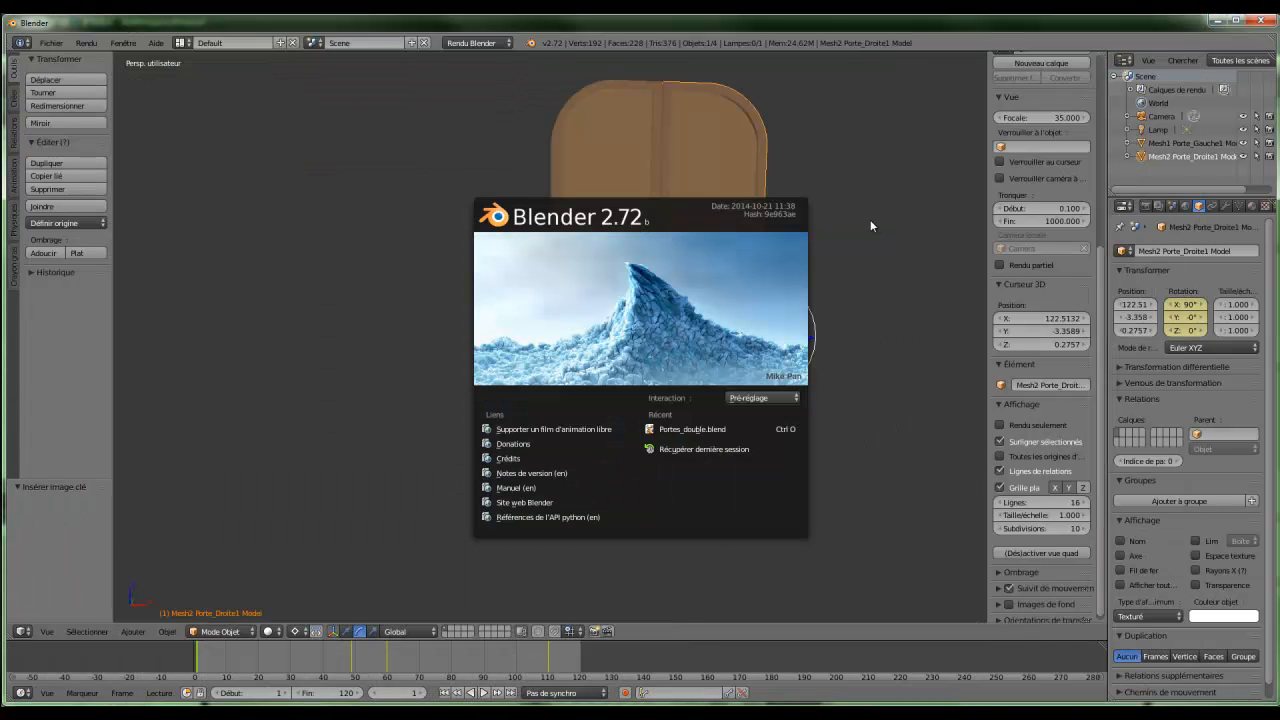
click(690, 220)
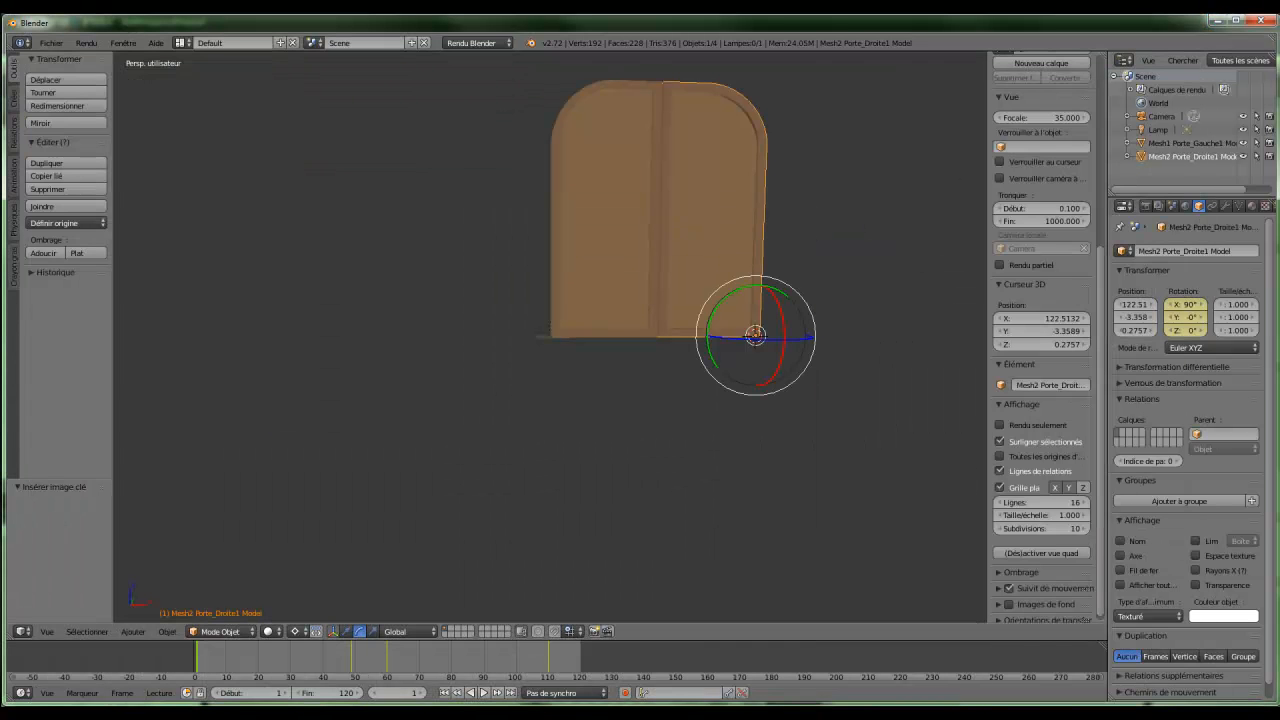
- Switch to iClone 3DXchange5, maximize it, and import BoublePortes1.fbx with Import Animation disabled
click(1218, 19)
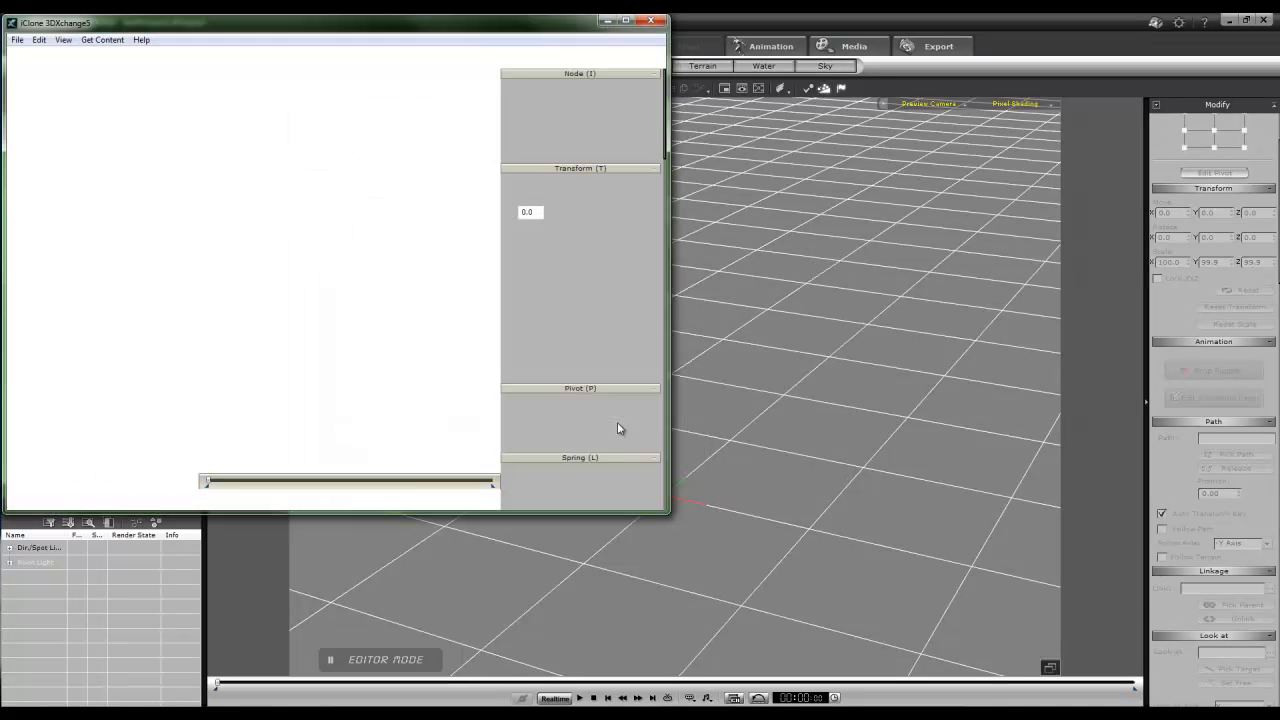
click(626, 20)
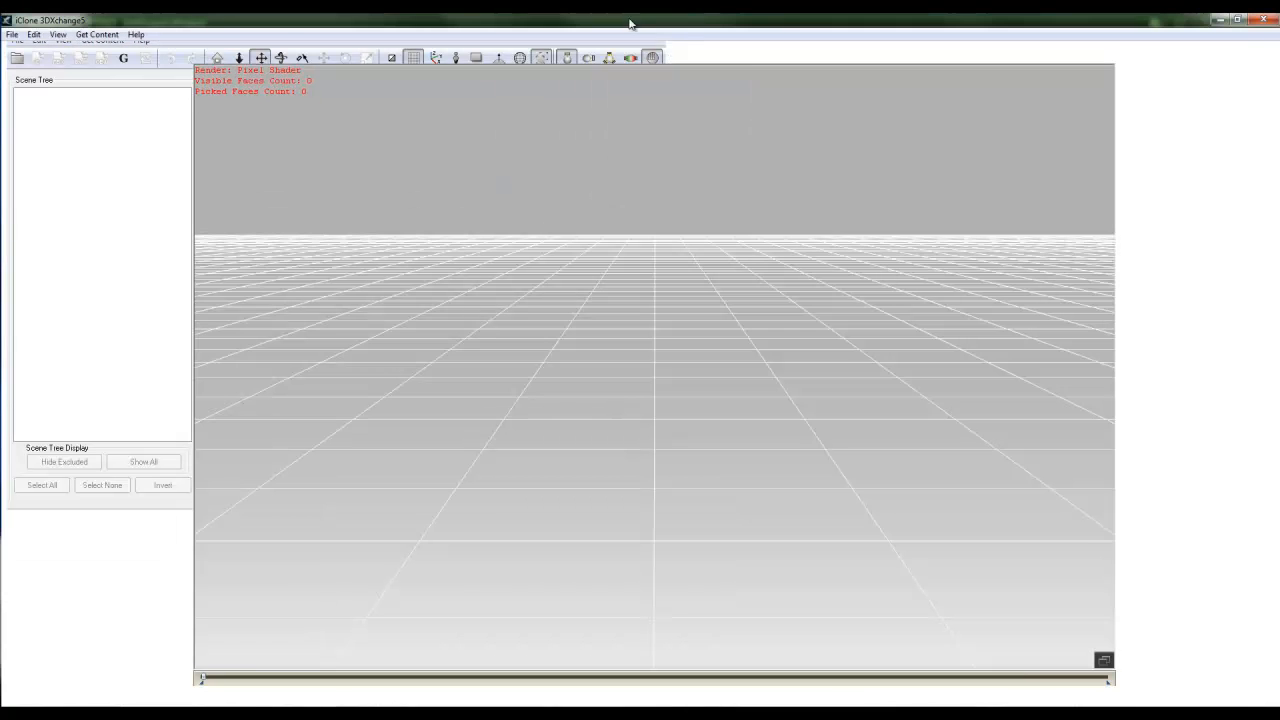
click(12, 54)
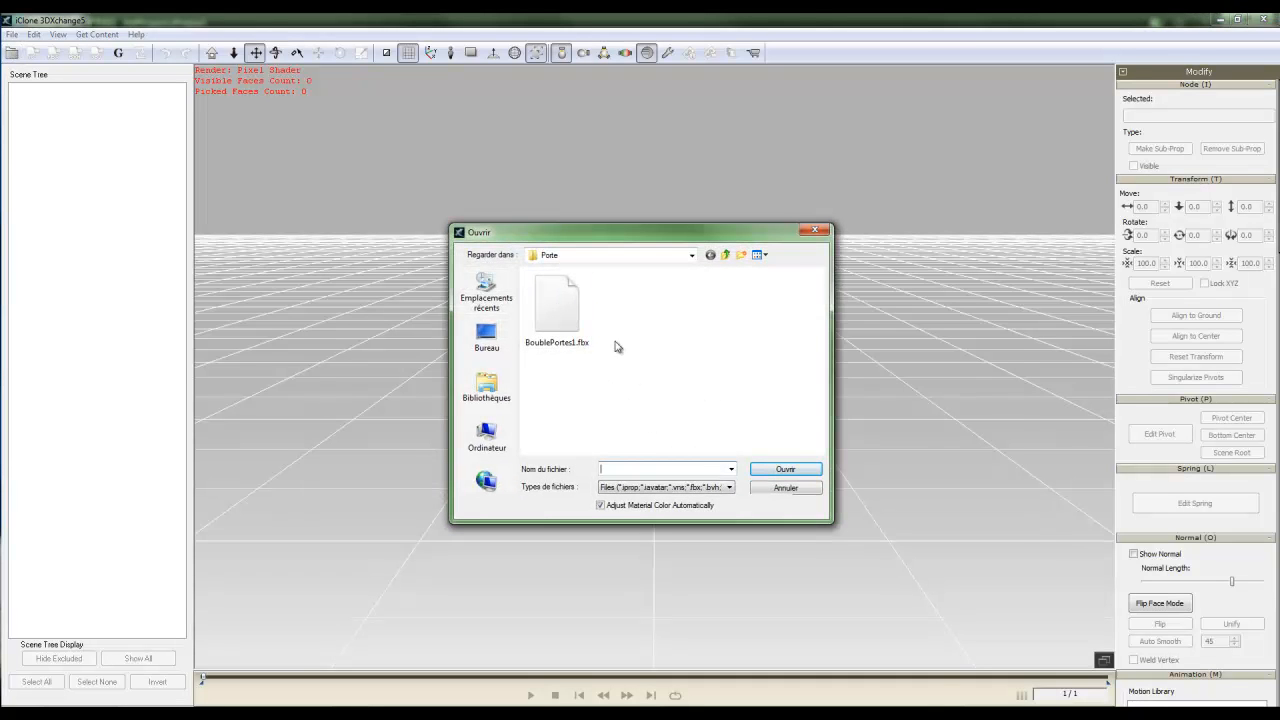
click(556, 305)
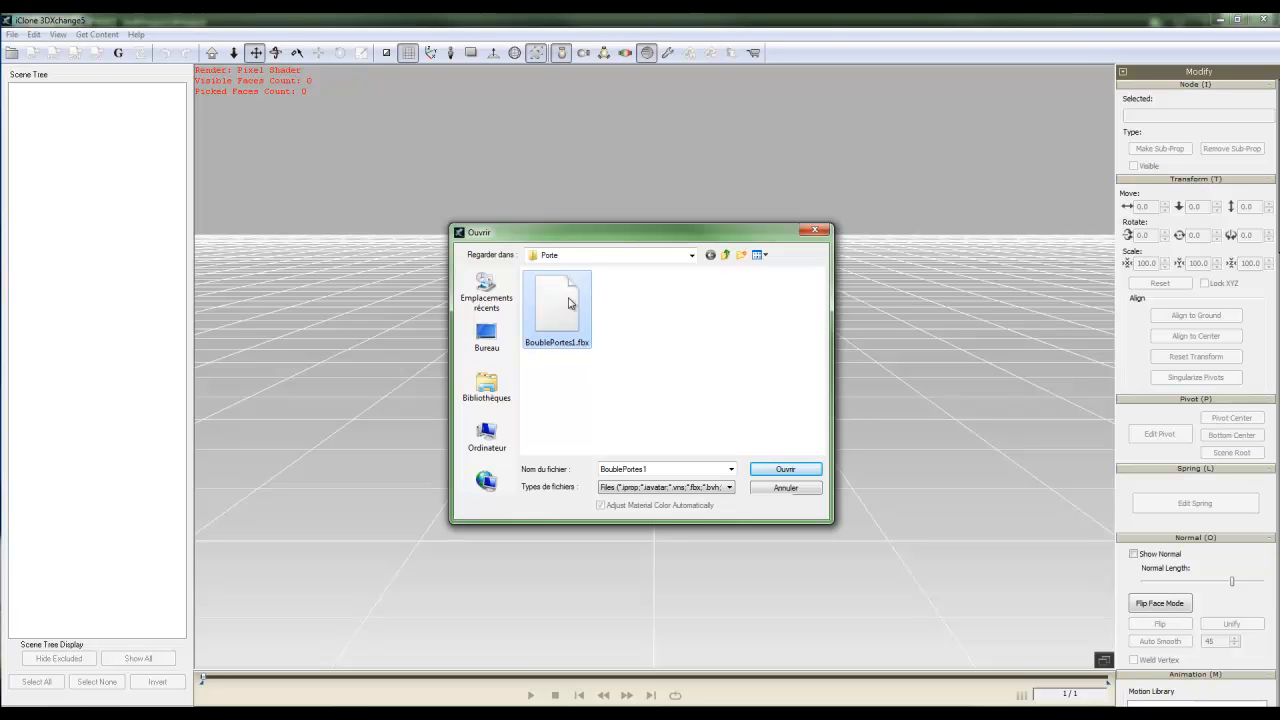
click(784, 472)
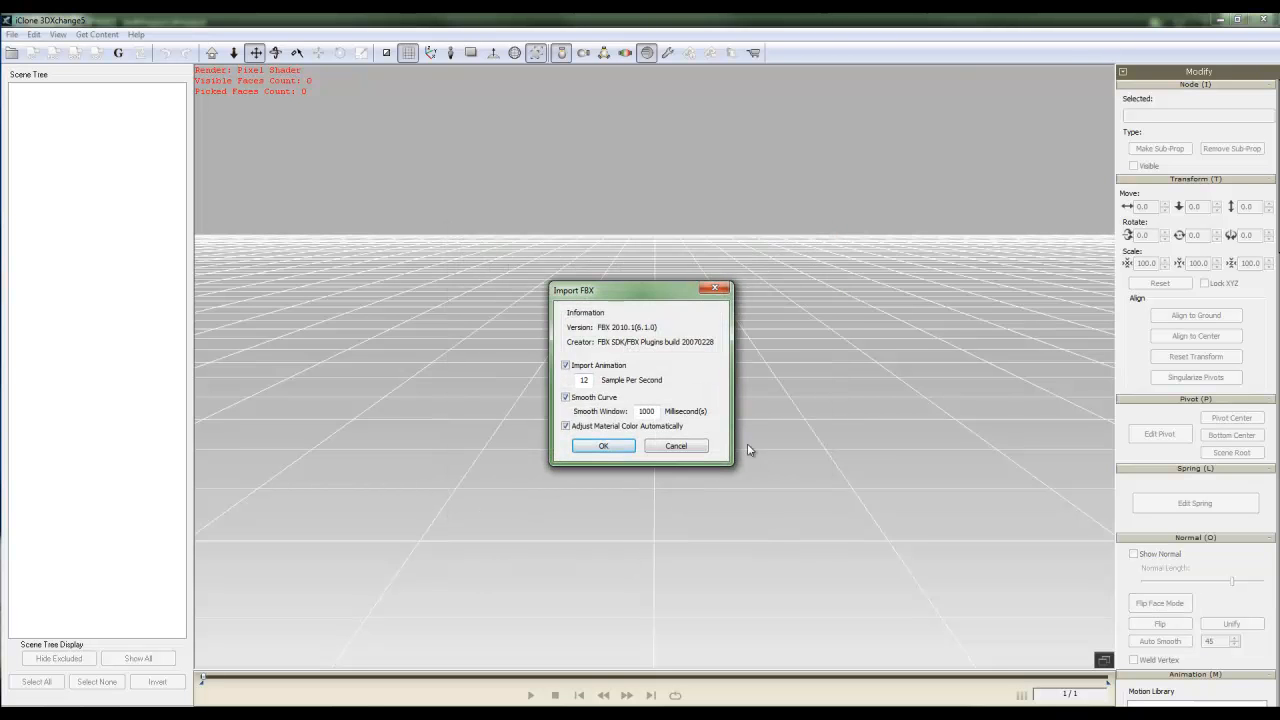
click(566, 366)
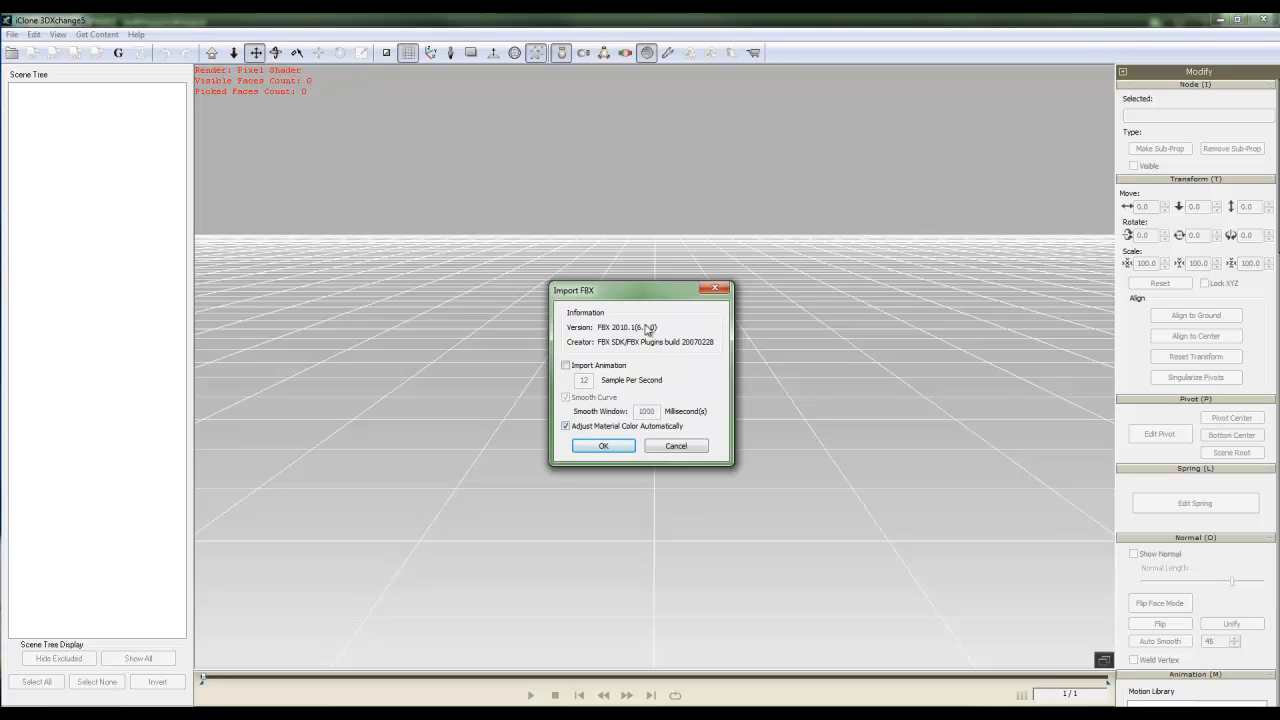
click(602, 445)
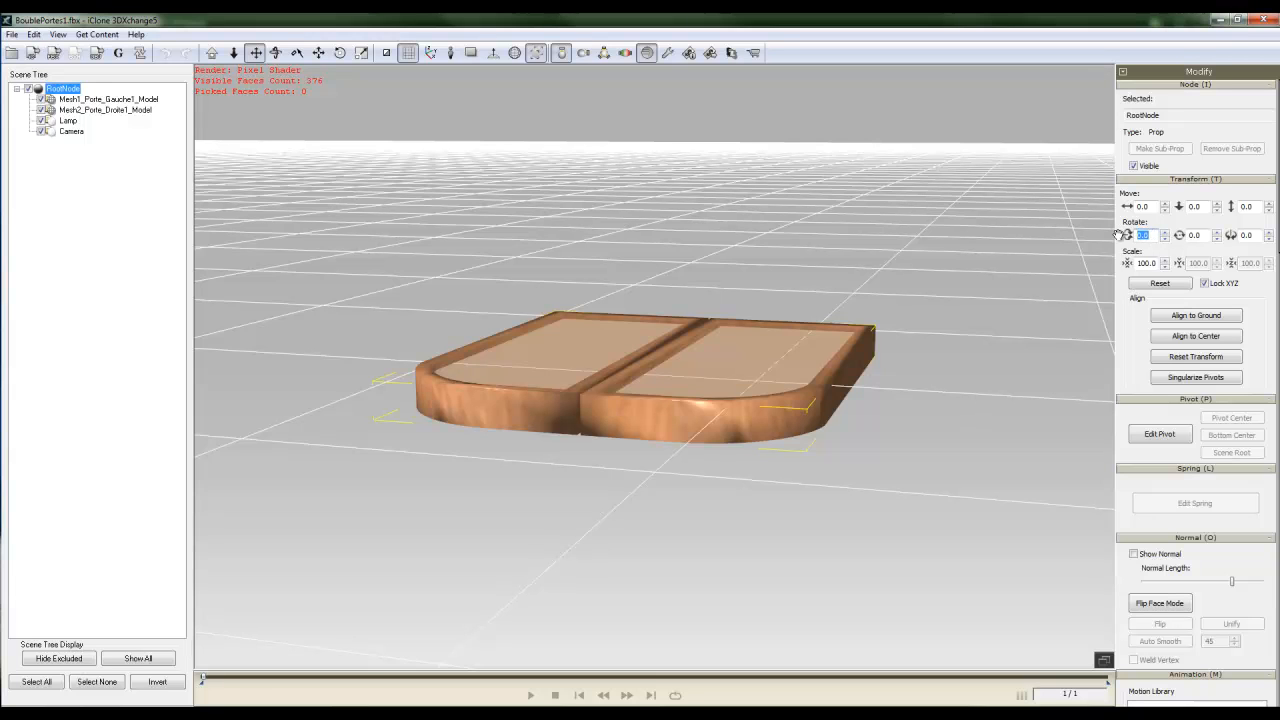
- Stand the double door upright by setting the root node's X rotation to 270, align it to the ground, and reset its transform
text(0)
key(Return)
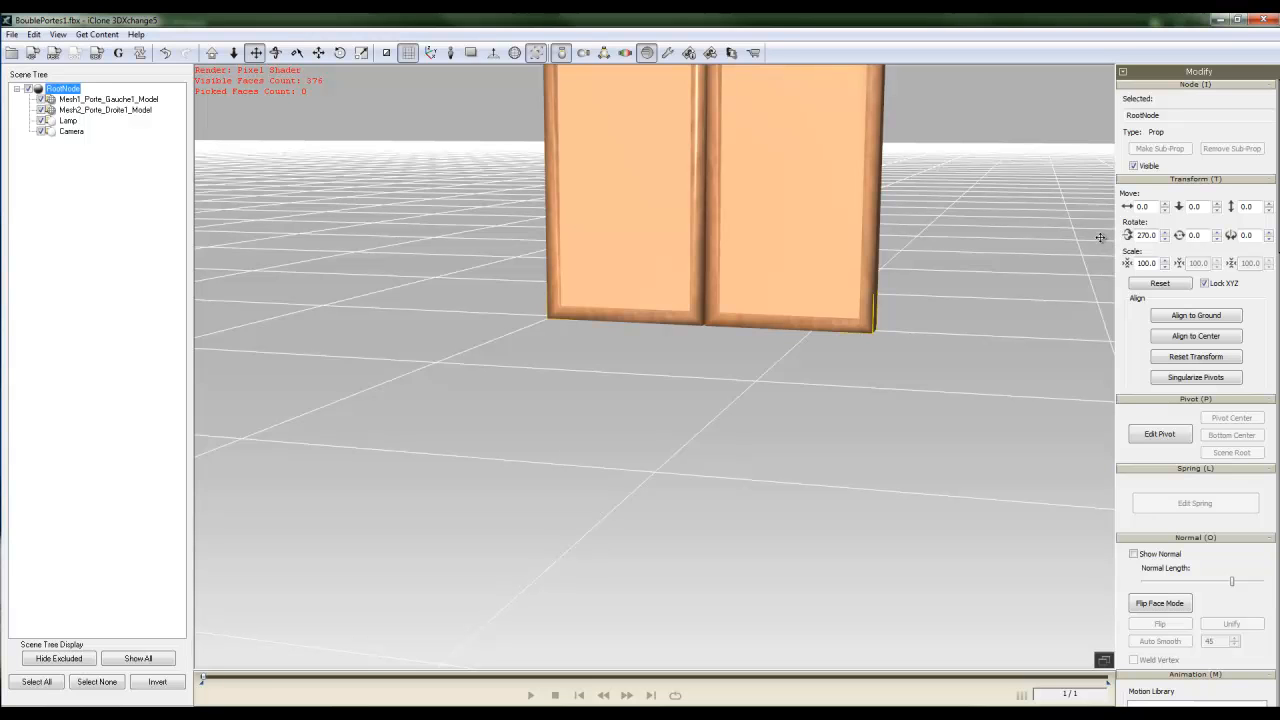
click(1174, 318)
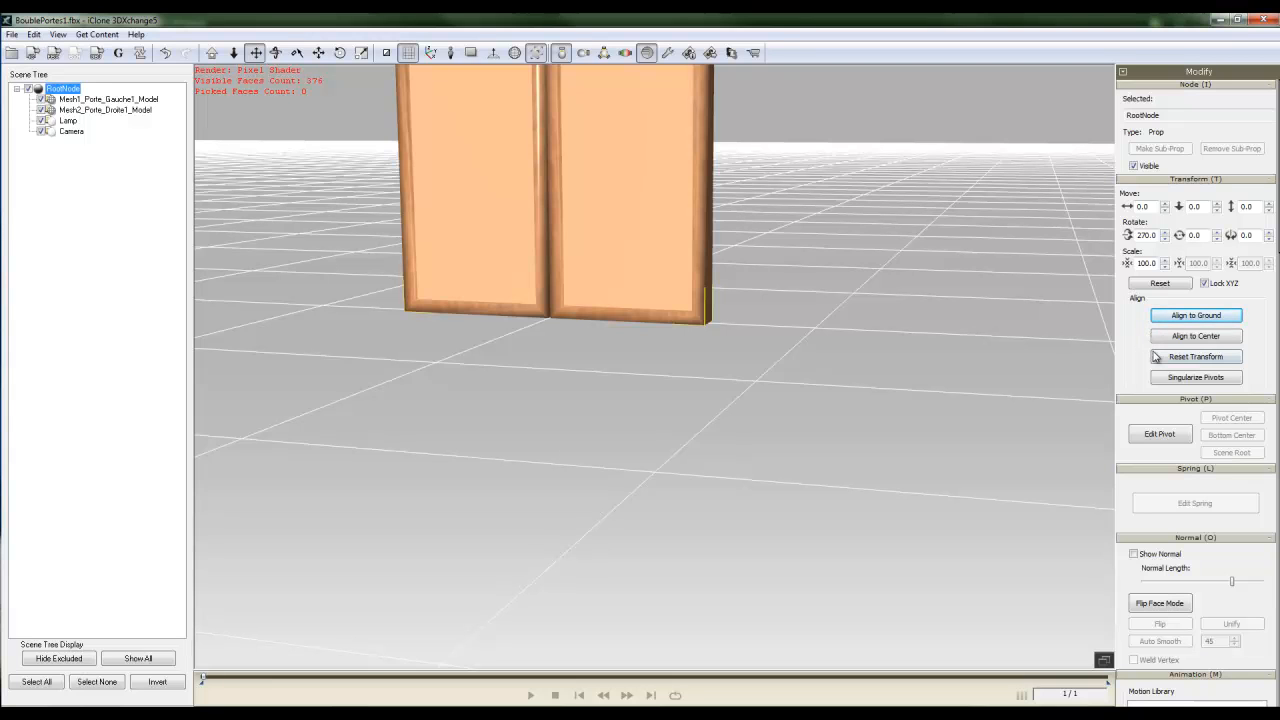
click(1170, 357)
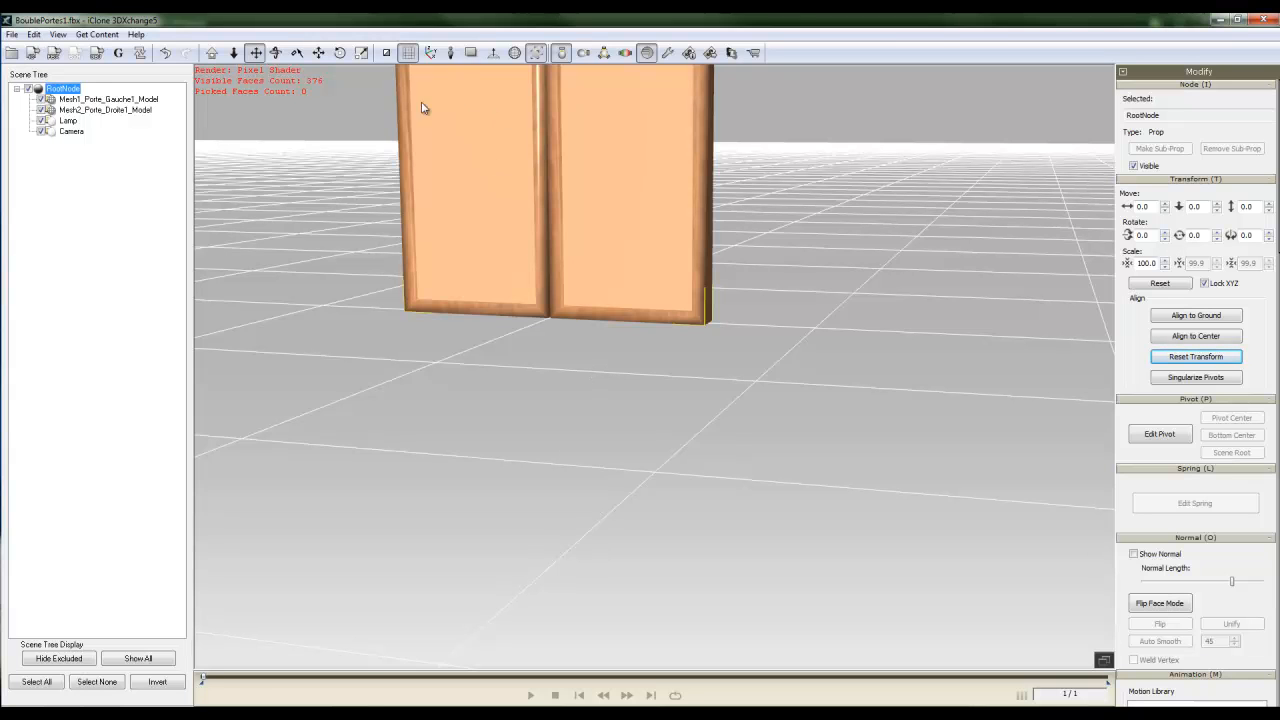
- Exclude the Lamp and Camera nodes and hide the excluded nodes from the scene tree
click(211, 52)
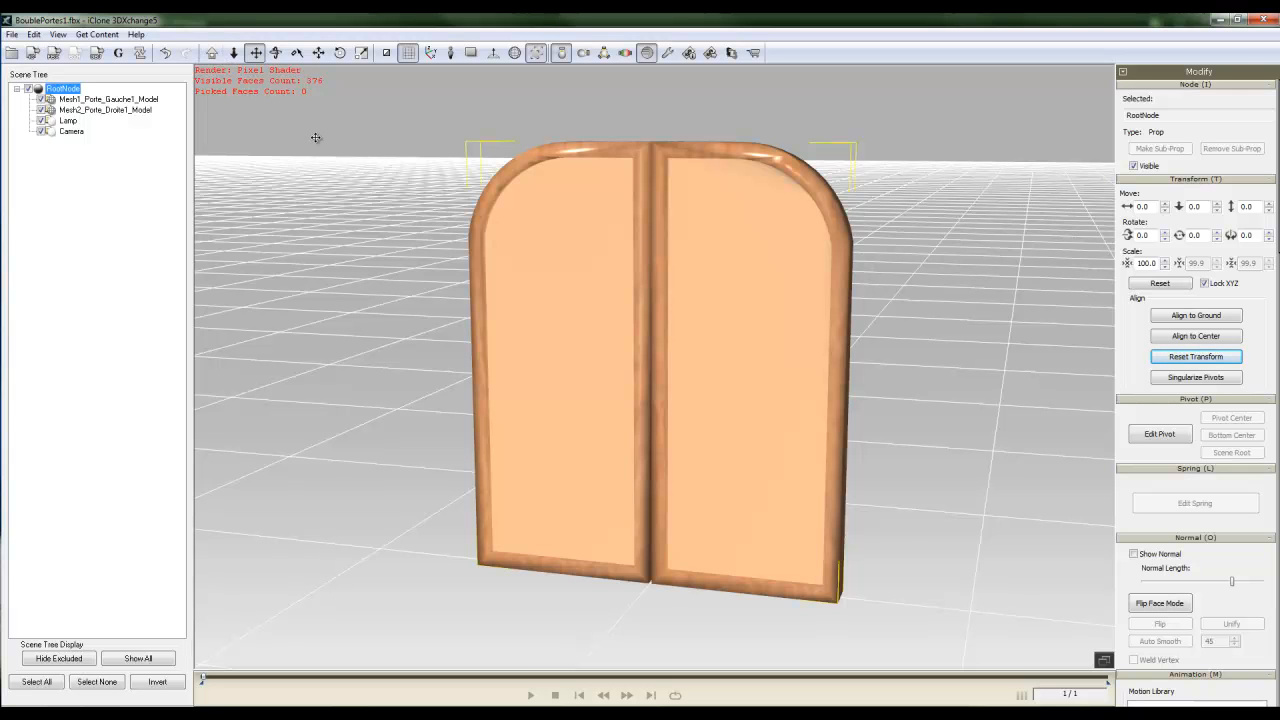
key(f)
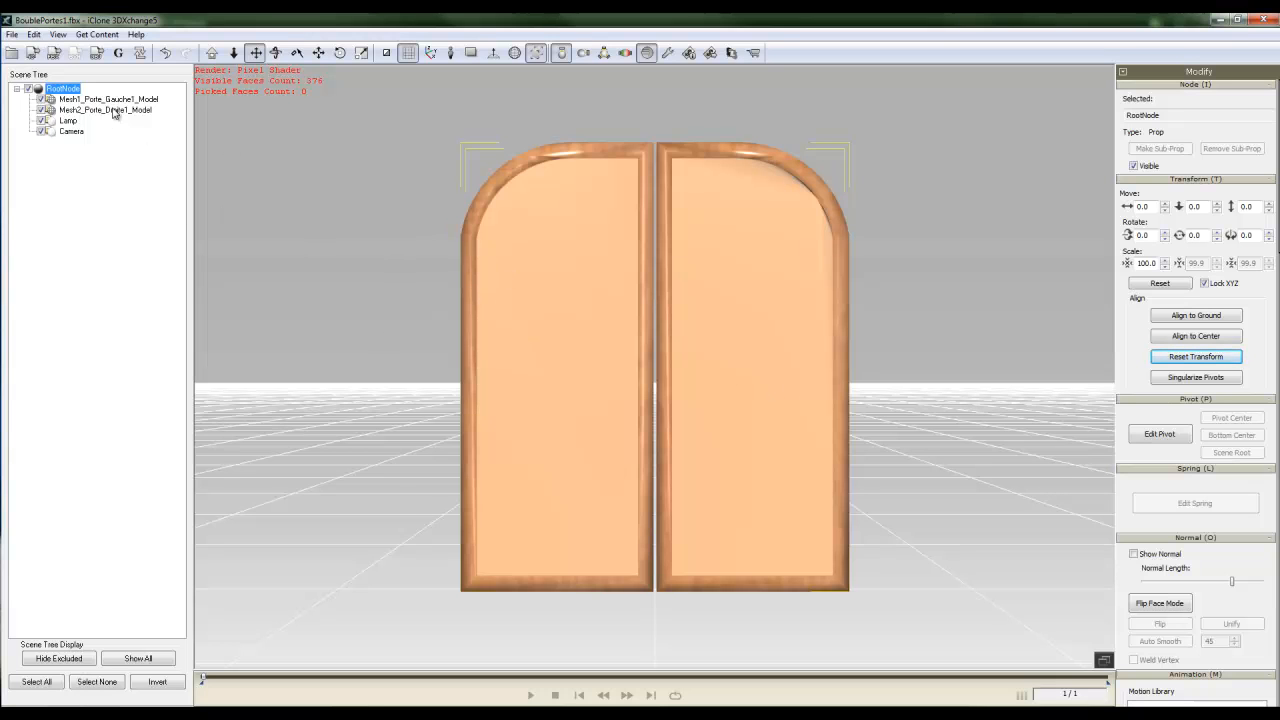
click(40, 121)
click(59, 658)
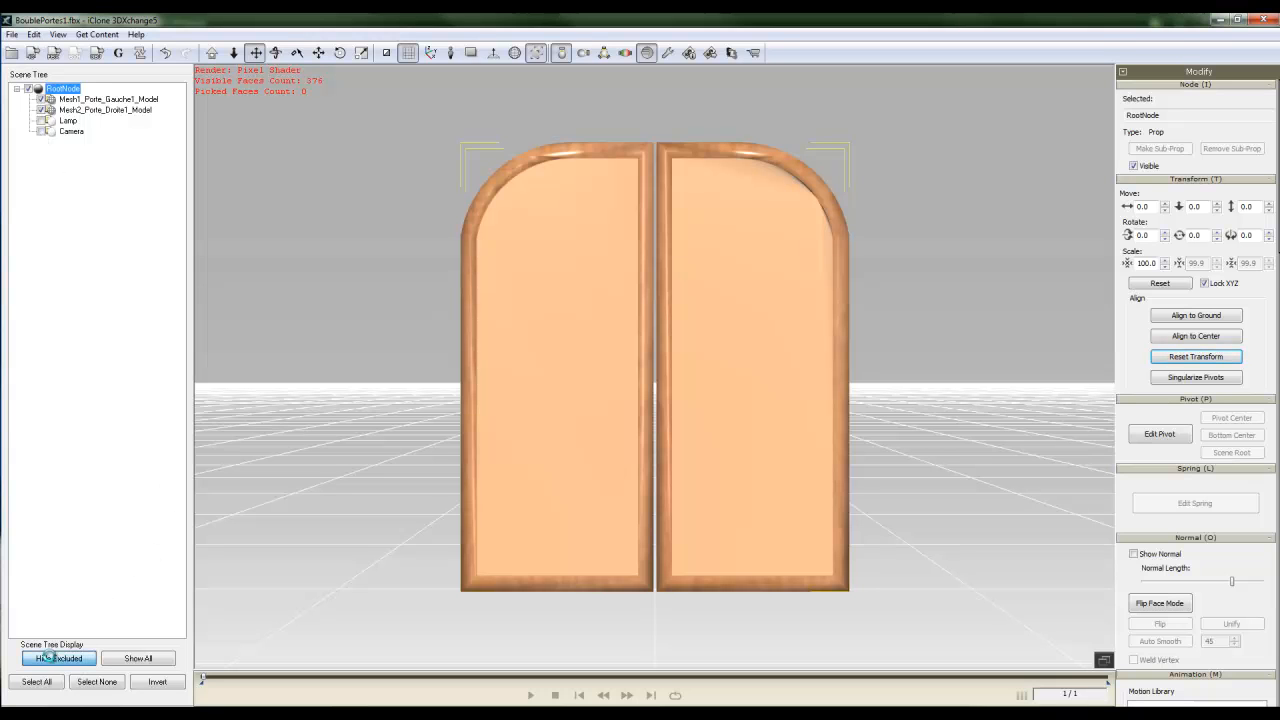
- Apply Auto Smooth at 45 to both the Mesh1_Porte_Gauche1_Model and Mesh2_Porte_Droite1_Model meshes
click(80, 99)
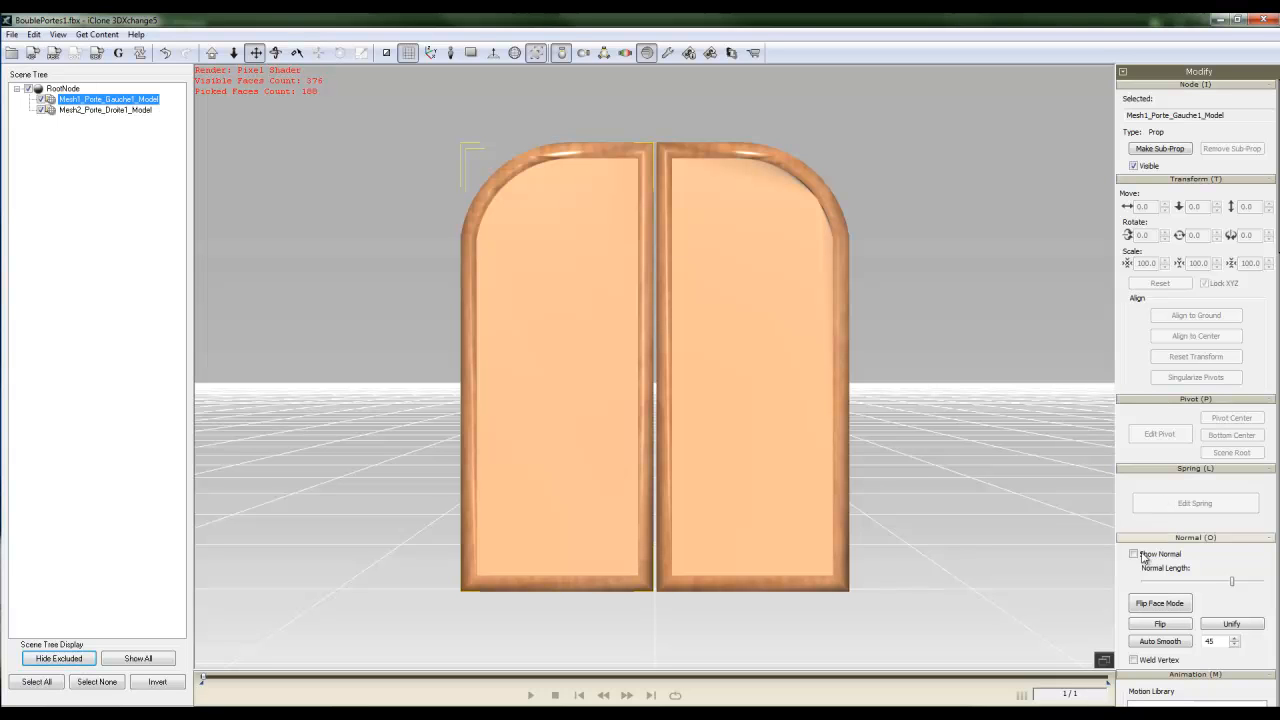
click(1144, 645)
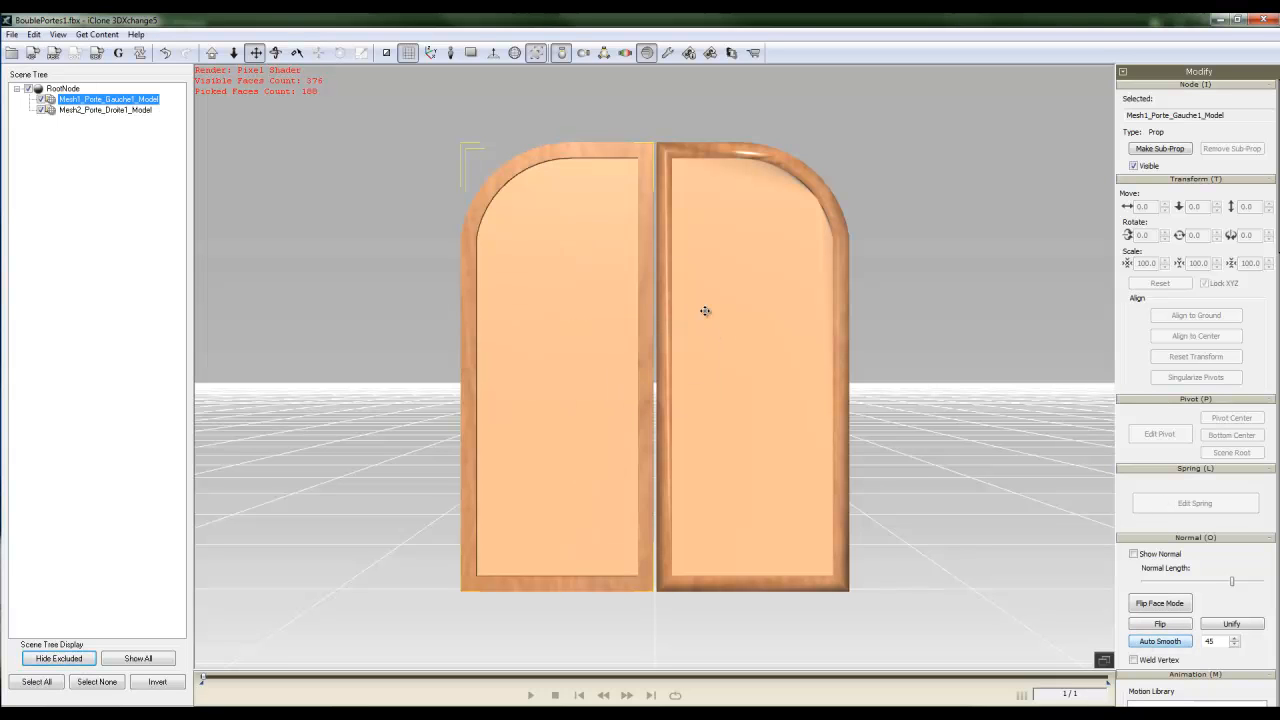
click(78, 110)
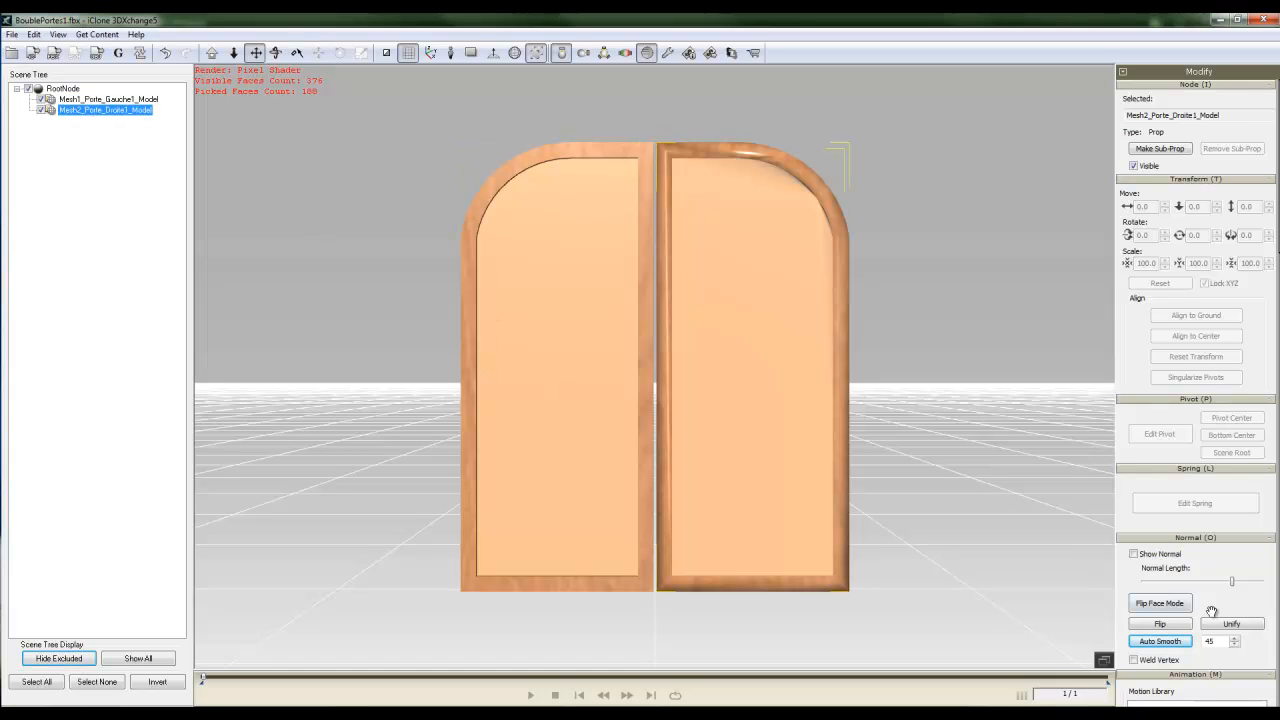
click(1162, 641)
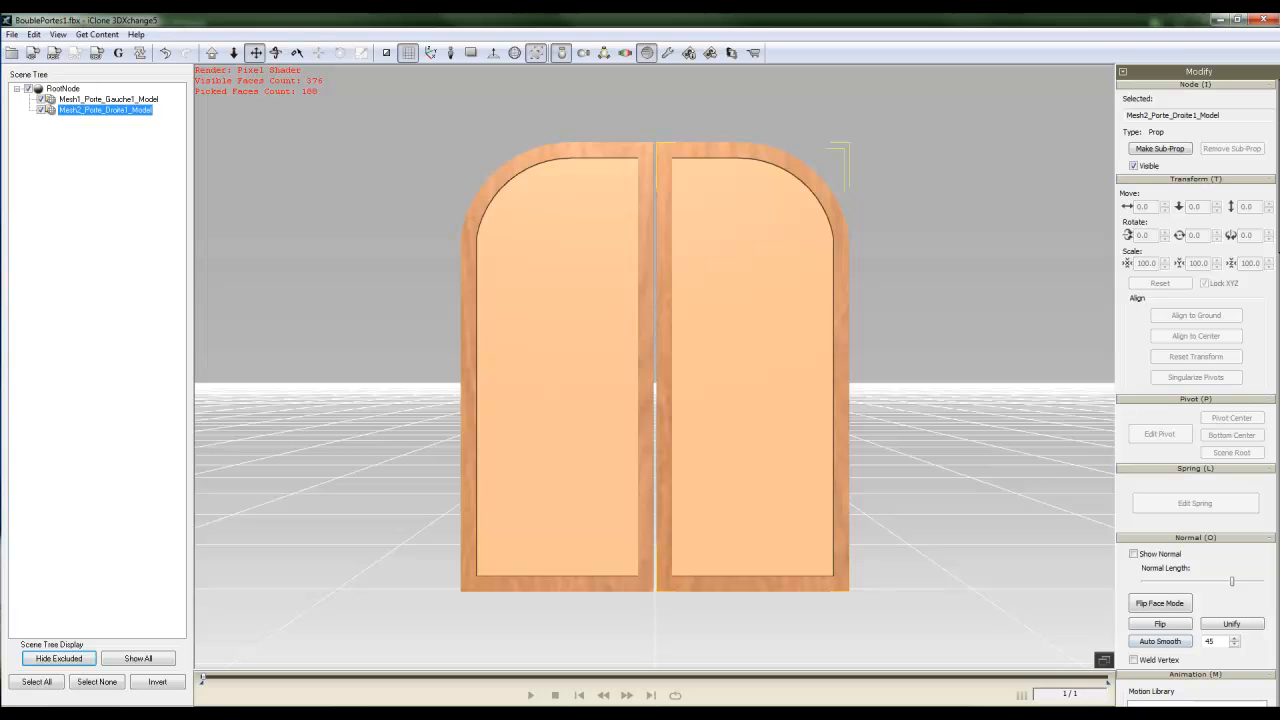
- Make the left door mesh and the right door mesh each a separate sub-prop
click(62, 100)
click(1167, 152)
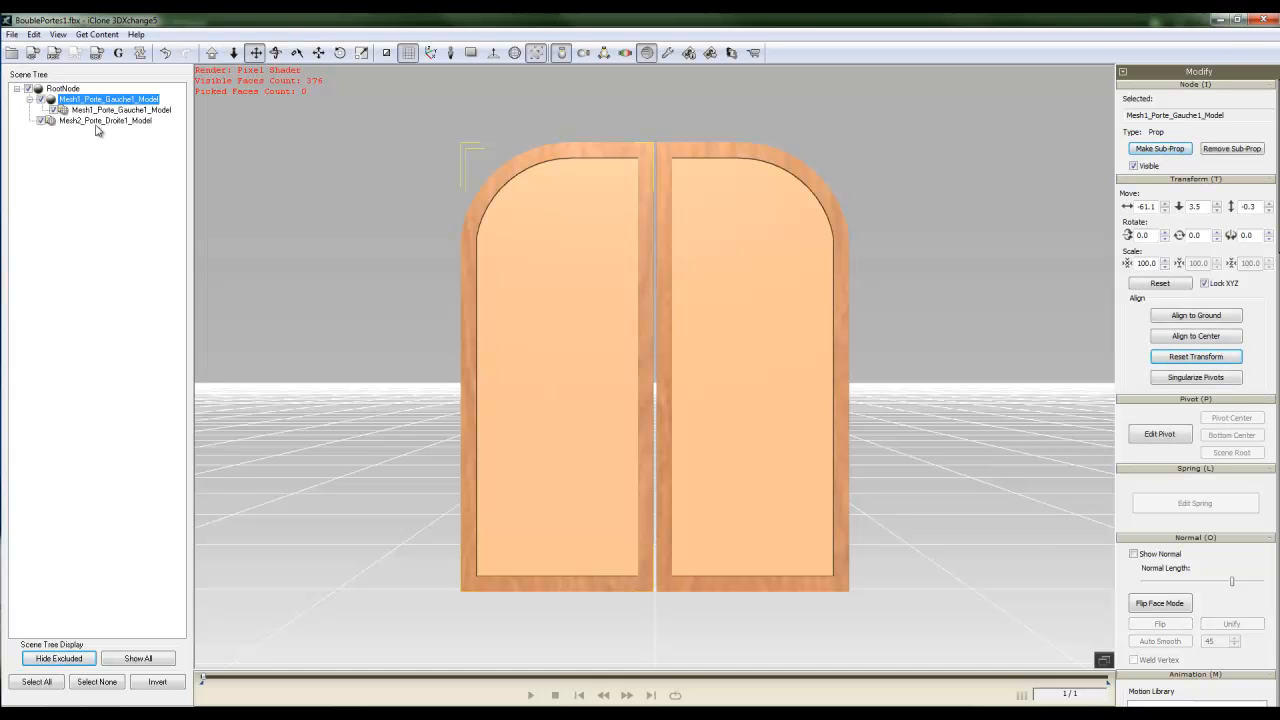
click(65, 121)
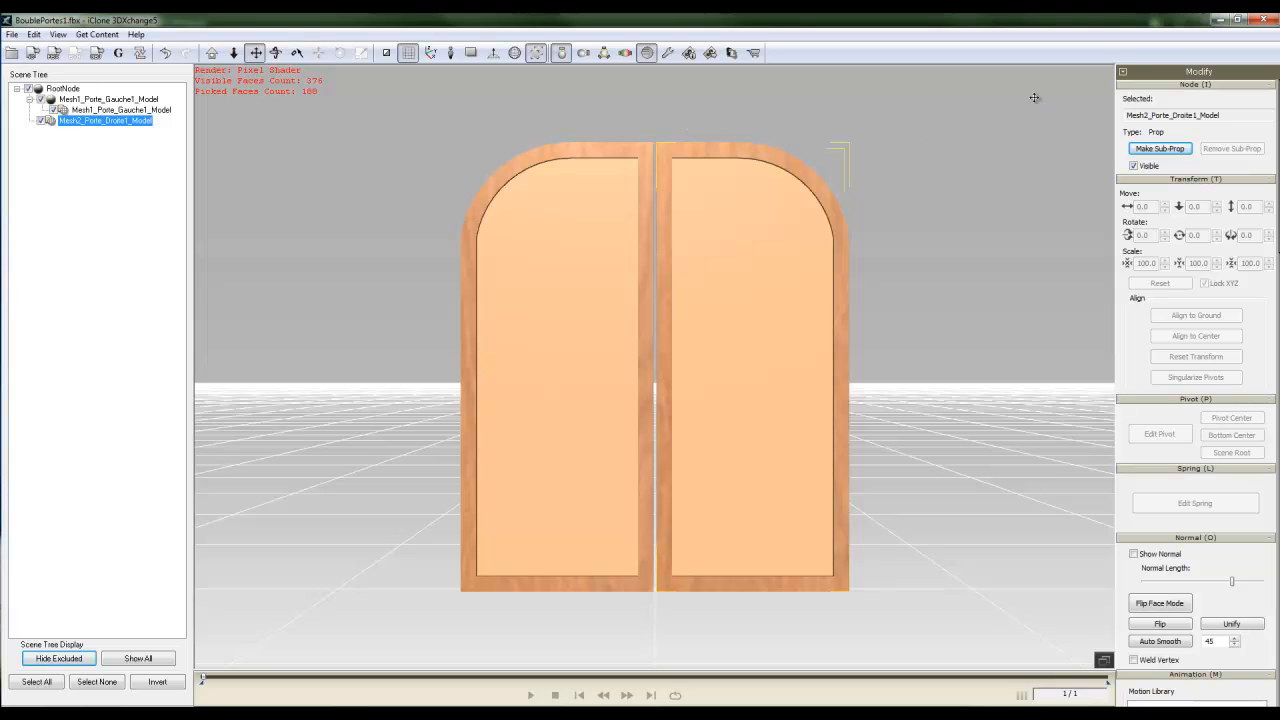
click(1163, 150)
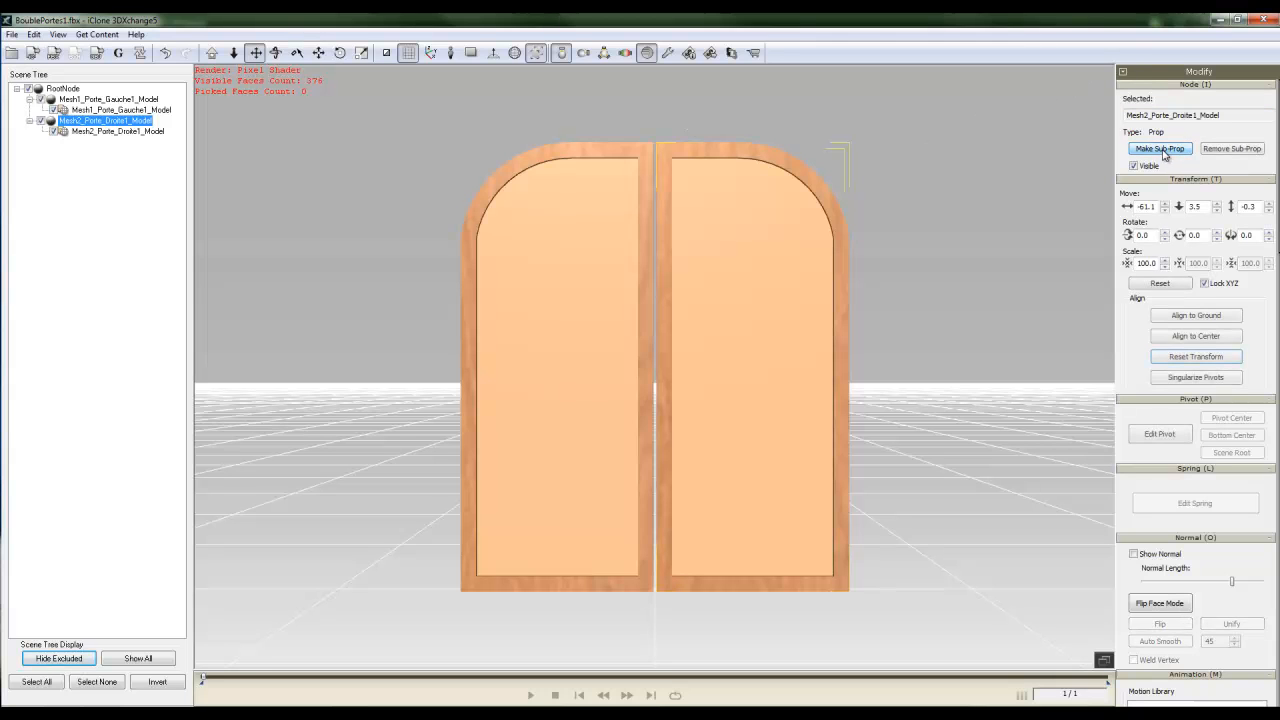
- Rename the root node as DoublePorte
click(52, 90)
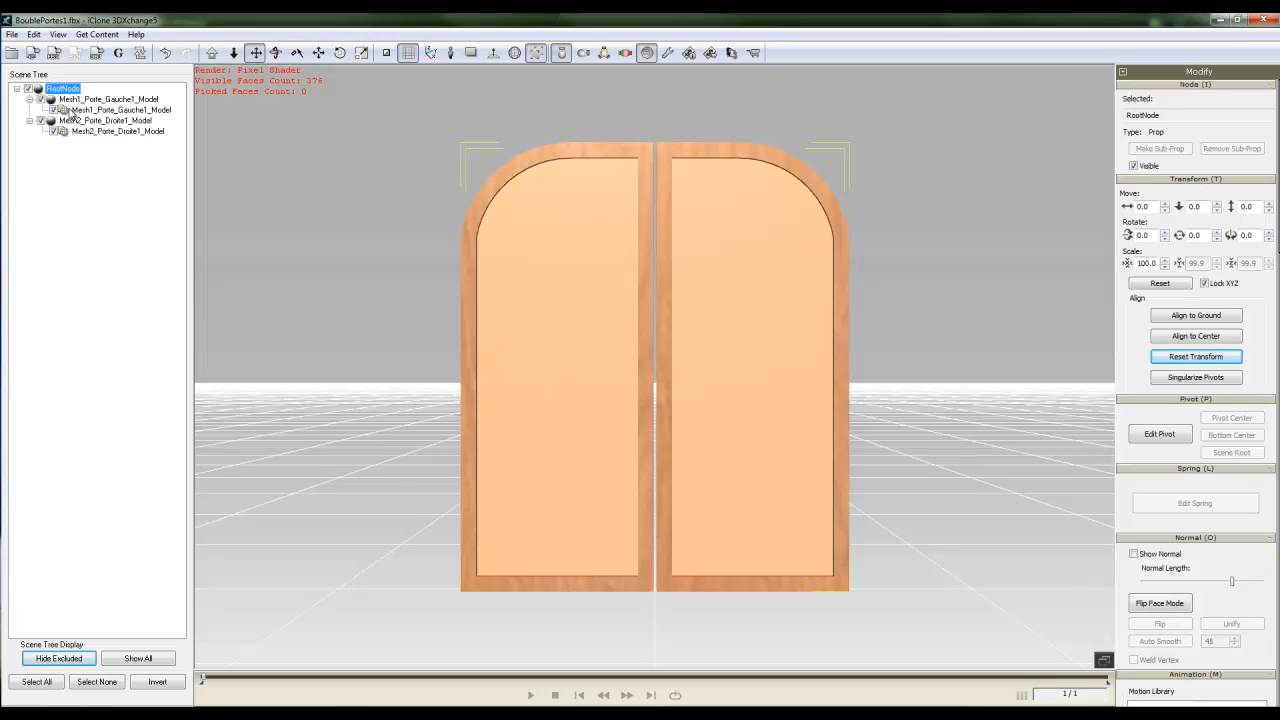
key(F2)
text(DoublePor)
key(Return)
- Check the pivot placement of the Mesh1_Porte_Gauche1_Model sub-prop
click(64, 100)
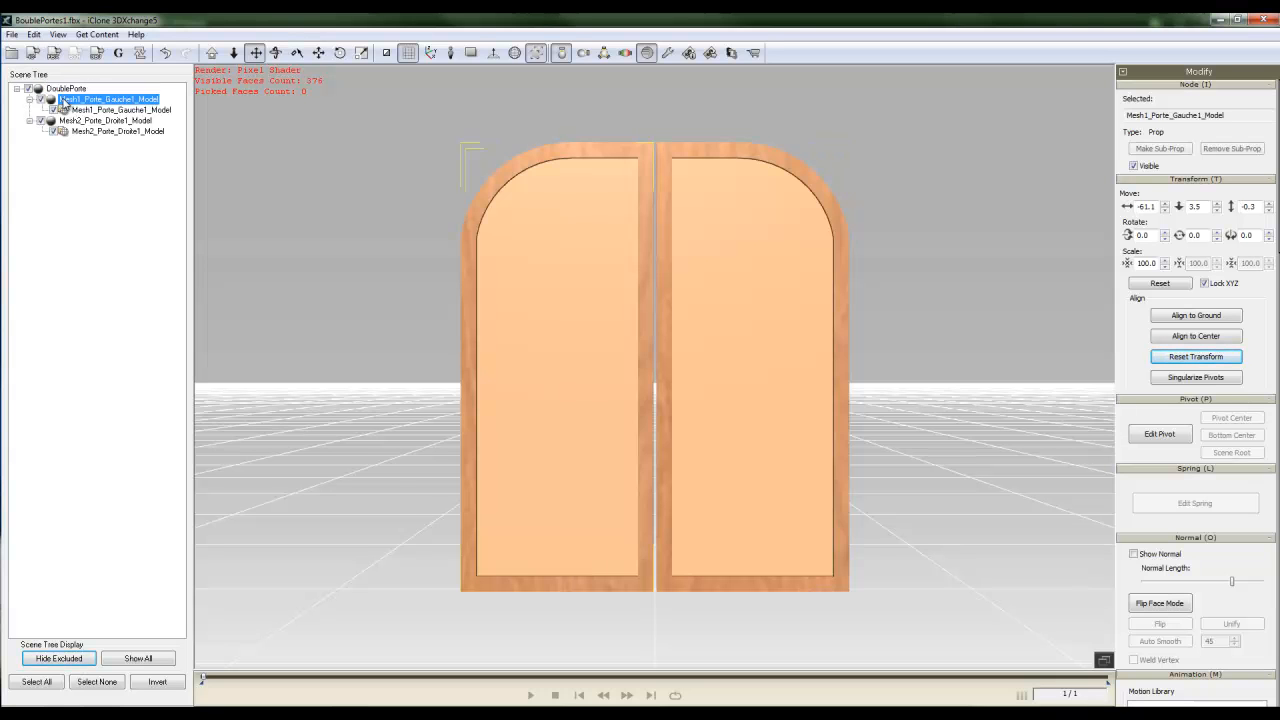
click(1157, 434)
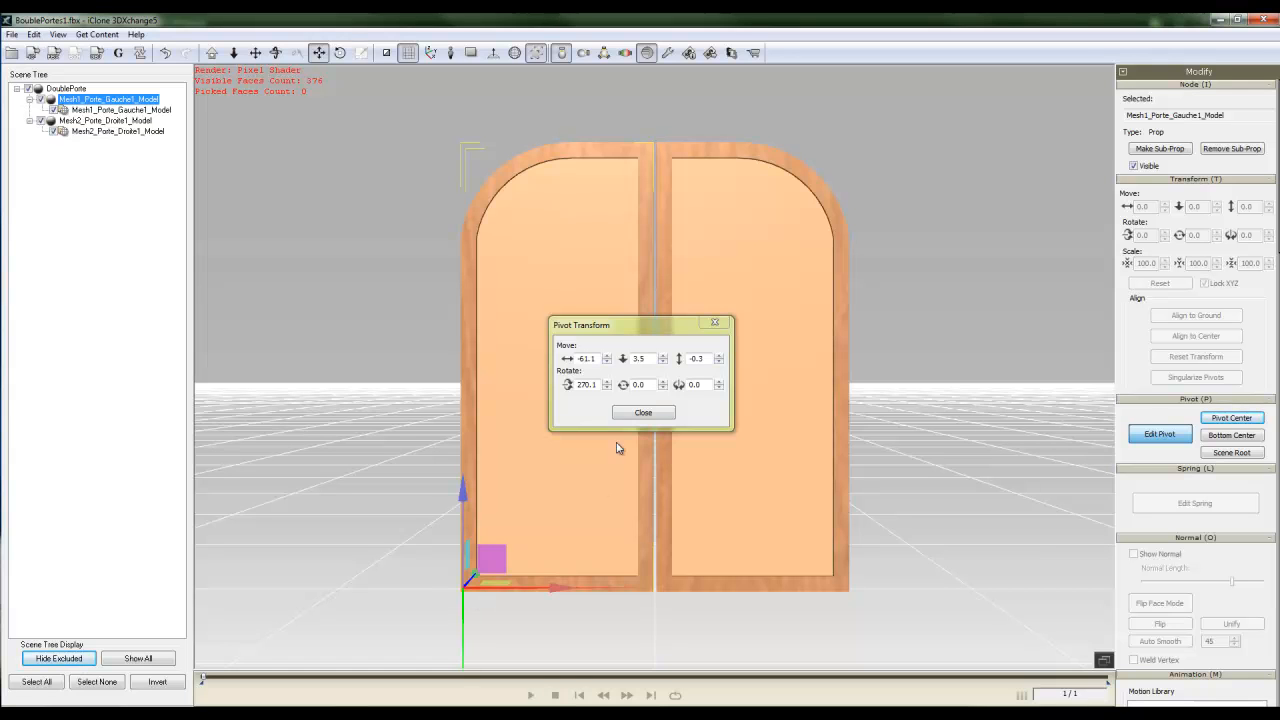
click(641, 414)
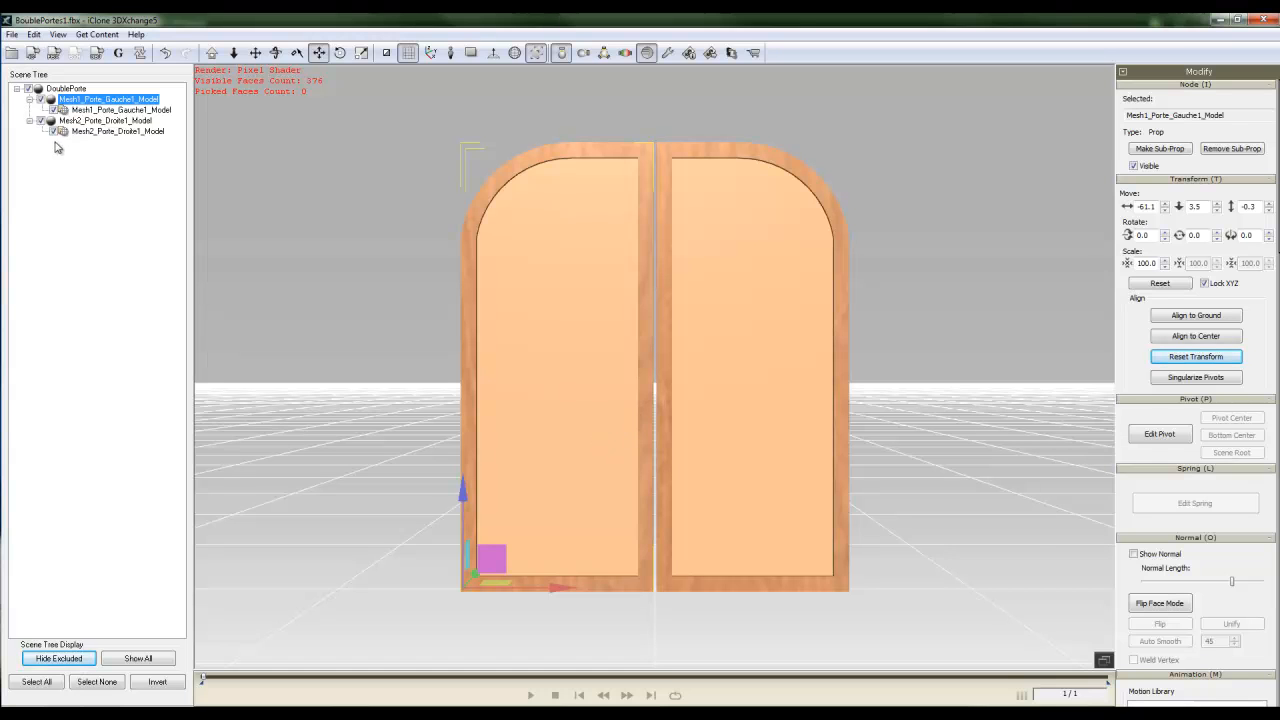
- Move the Mesh2_Porte_Droite1_Model sub-prop's pivot along X to the right door's outer lower corner, at about 61.9
click(88, 120)
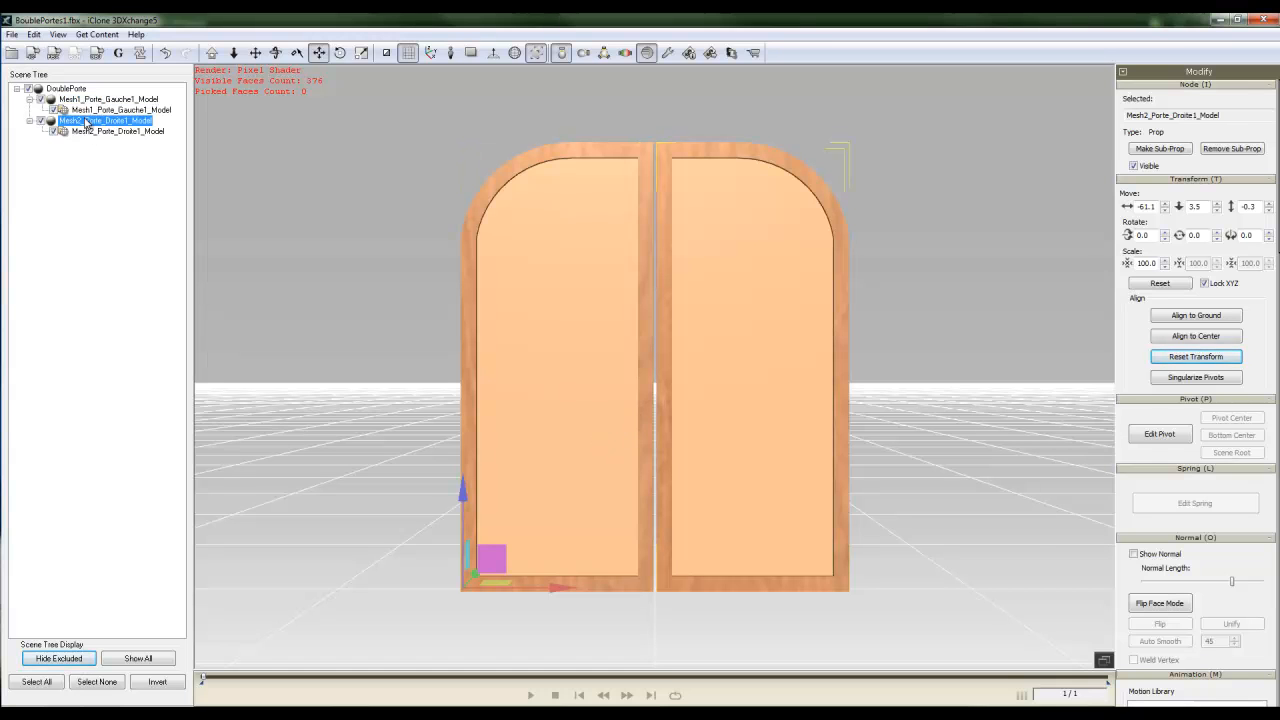
click(1170, 440)
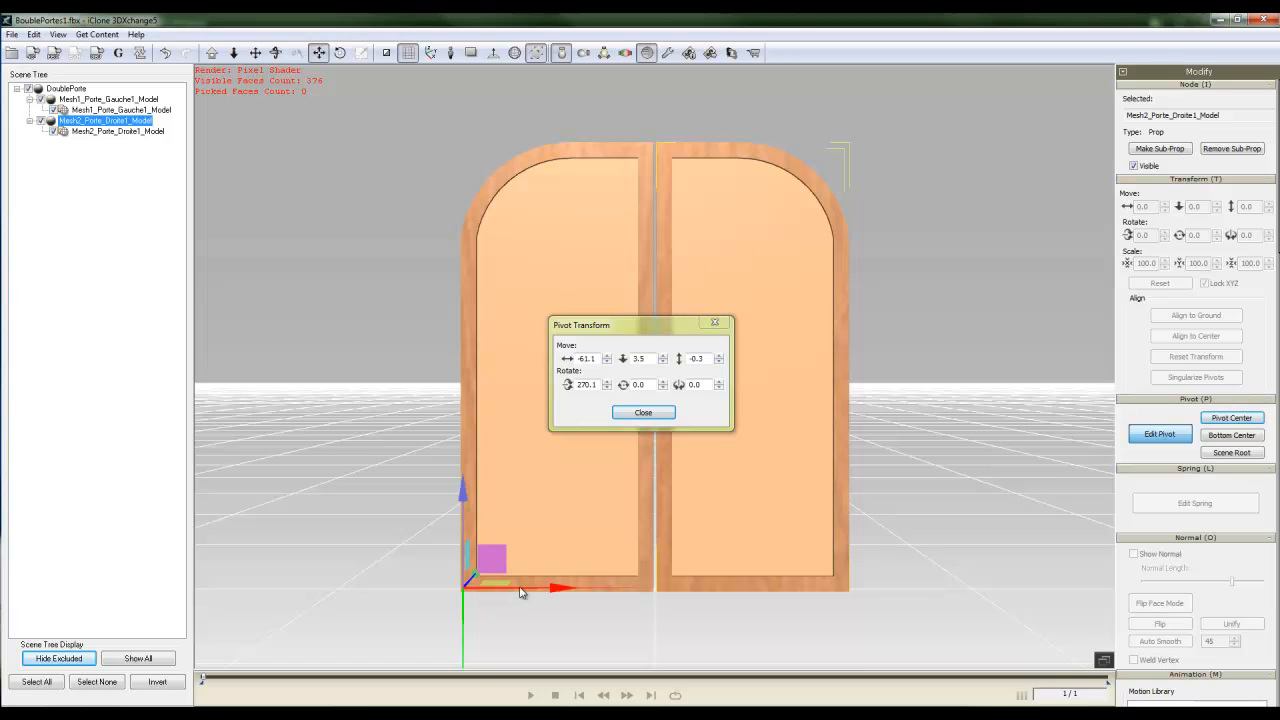
drag(538, 592, 925, 607)
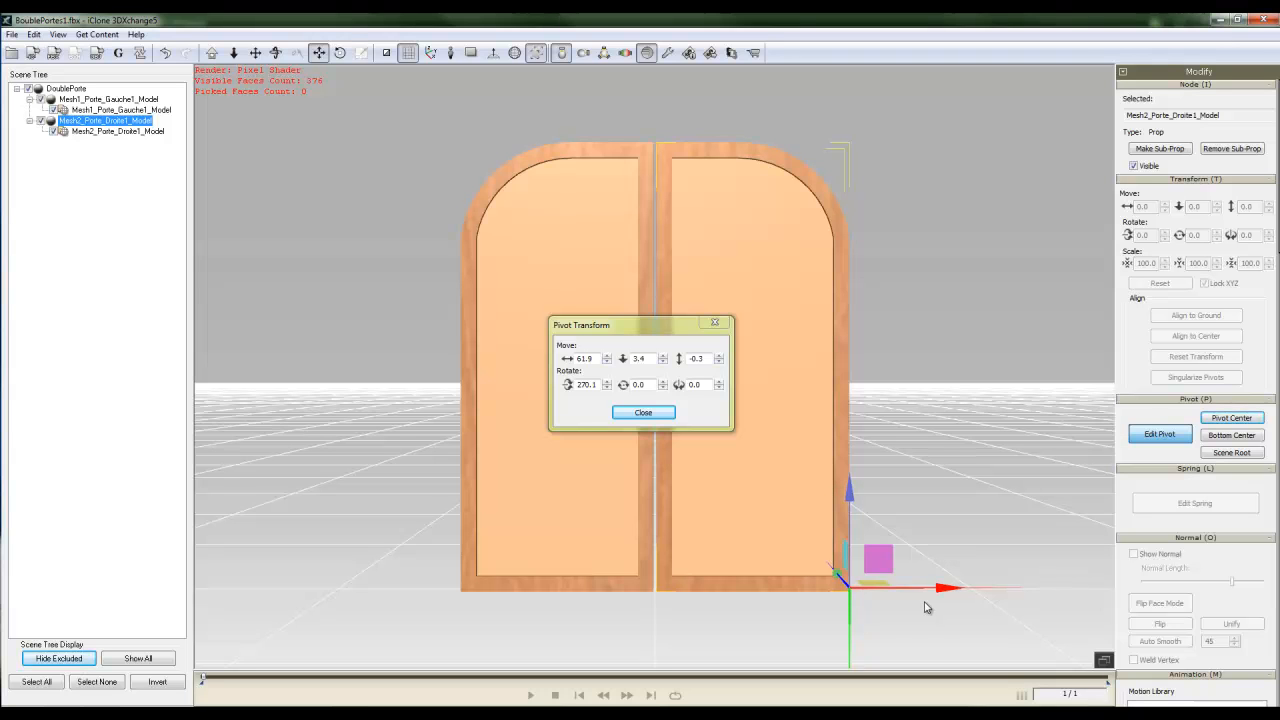
click(655, 413)
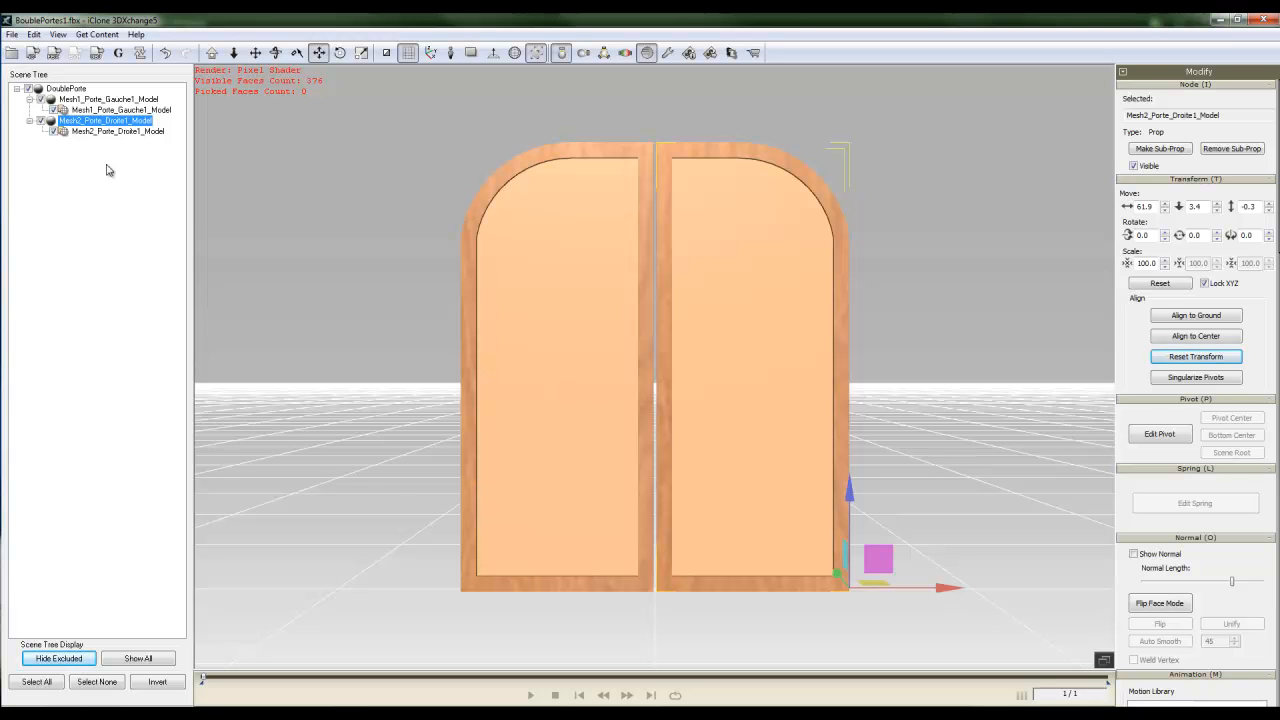
- Export the whole DoublePorte prop for iClone 5 as BoublePortes1 to the default content folder, with 1024x1024 maximum texture size
click(56, 90)
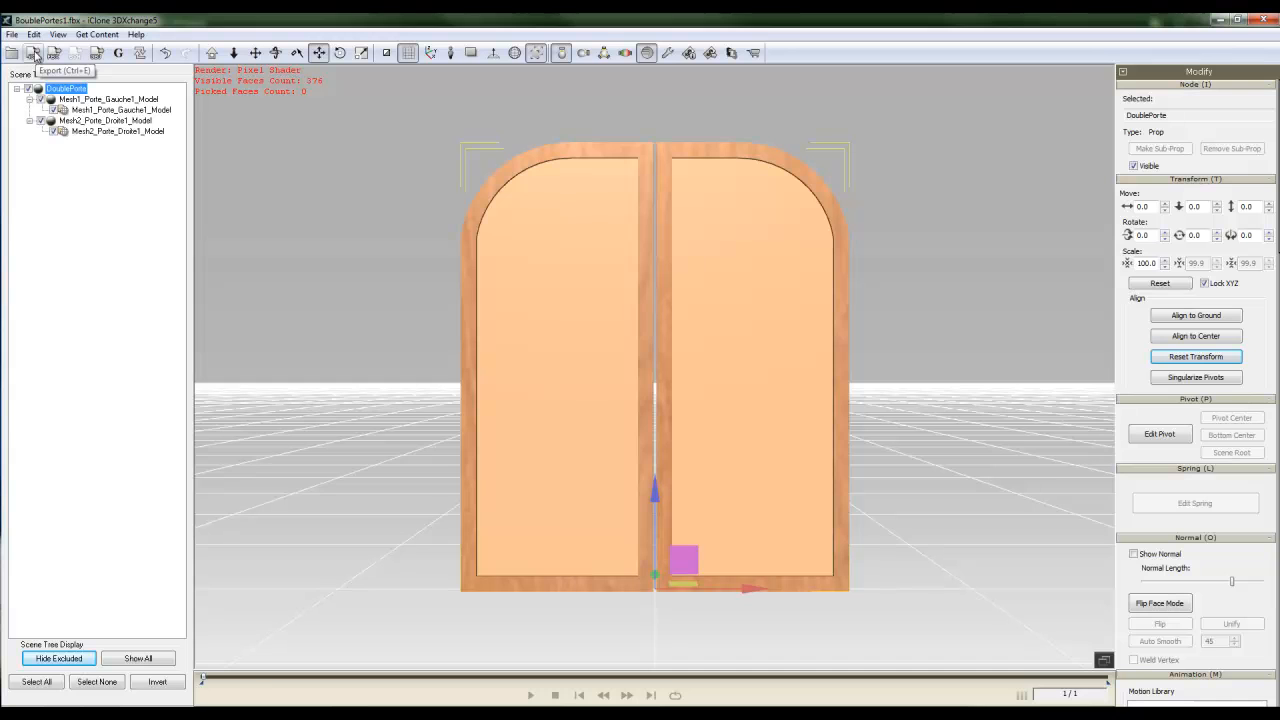
click(34, 53)
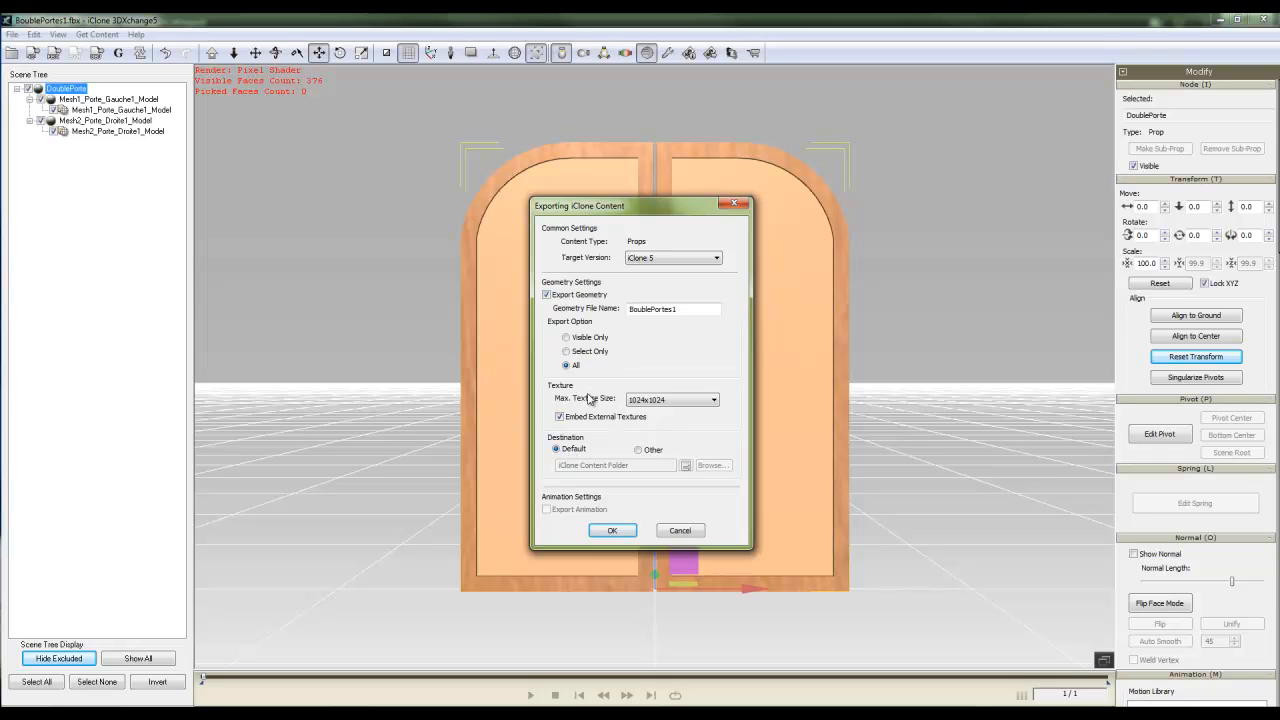
click(611, 532)
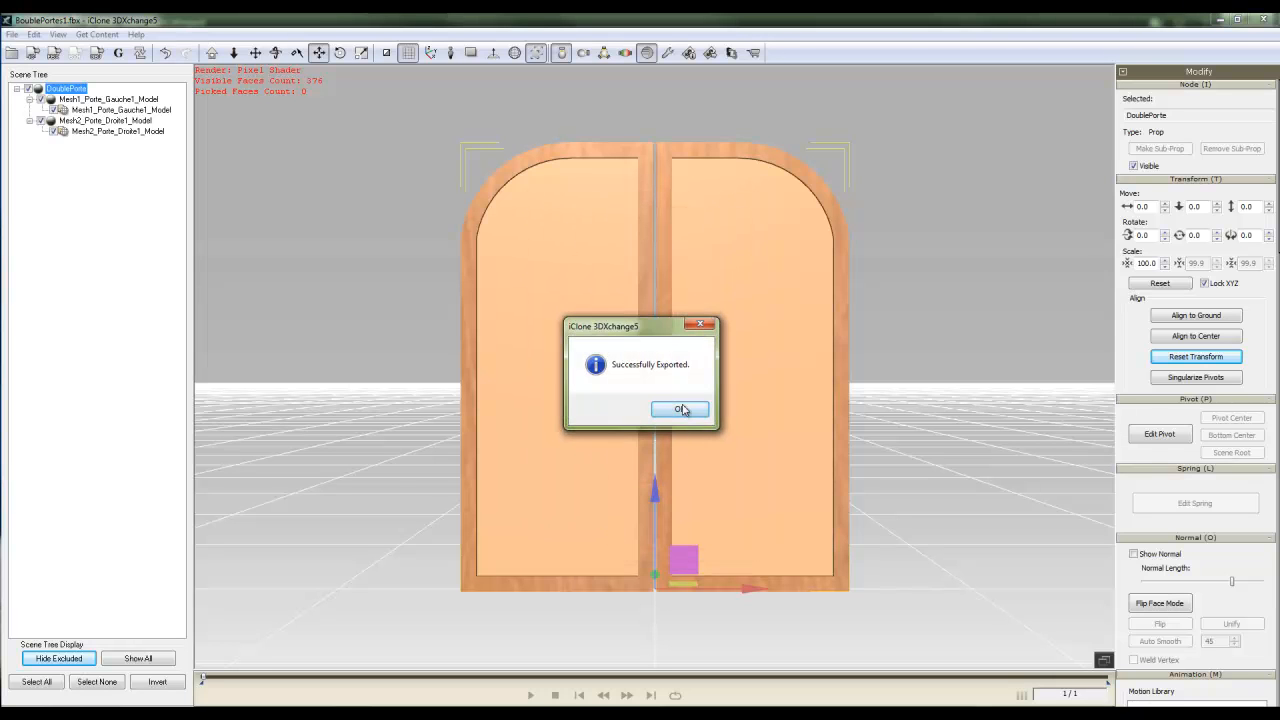
click(677, 410)
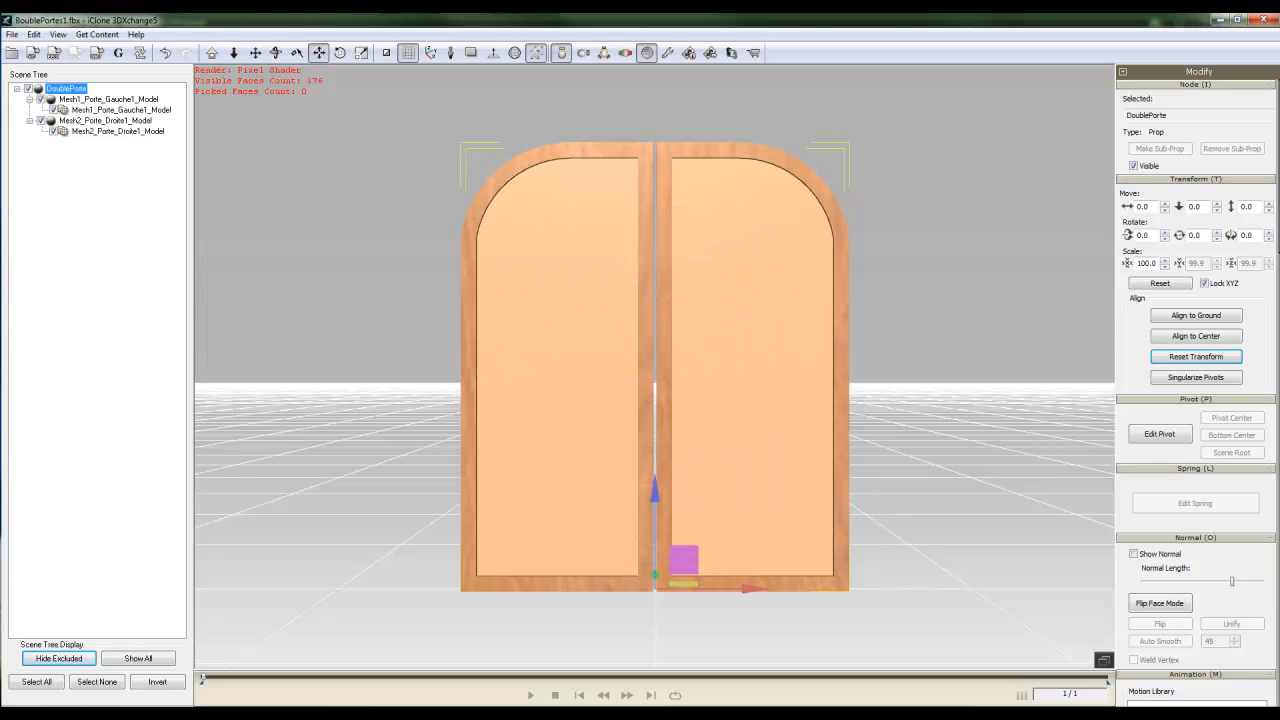
- Switch to iClone 5 PRO, refresh the custom props, add BoublePortes1 to the scene, and view it from the front
key(alt+Tab)
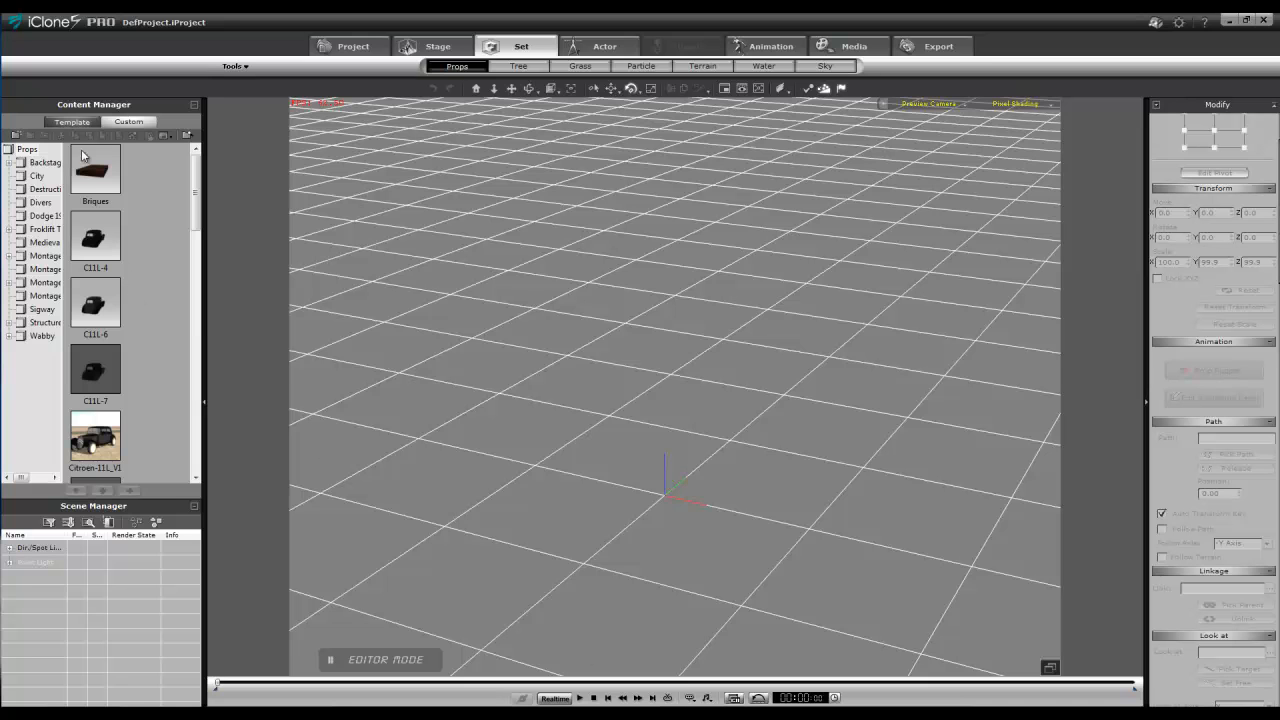
click(67, 123)
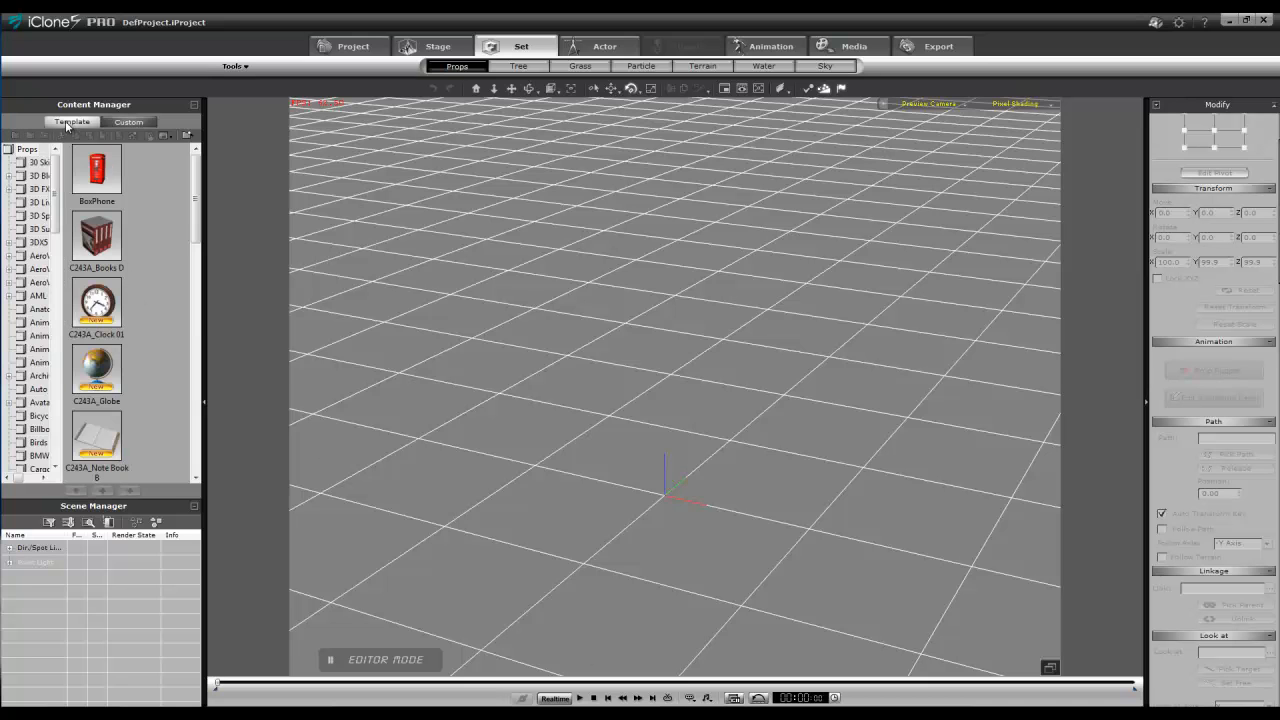
click(128, 124)
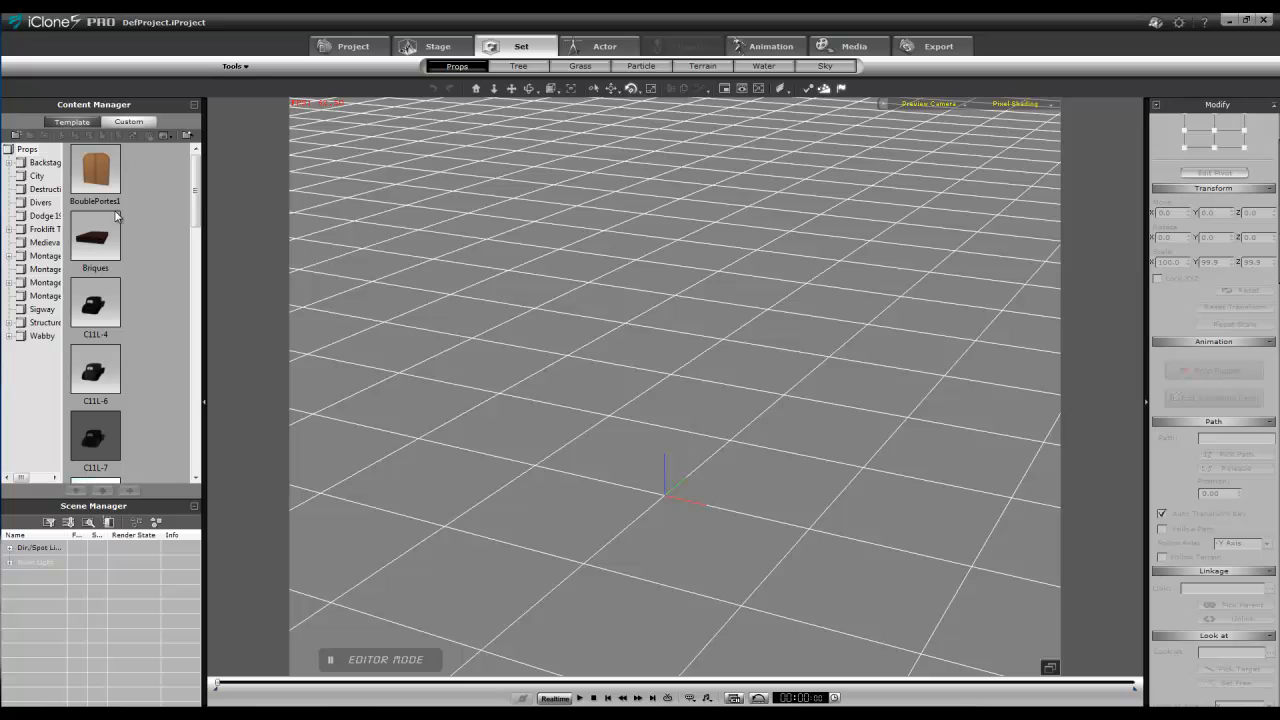
click(93, 172)
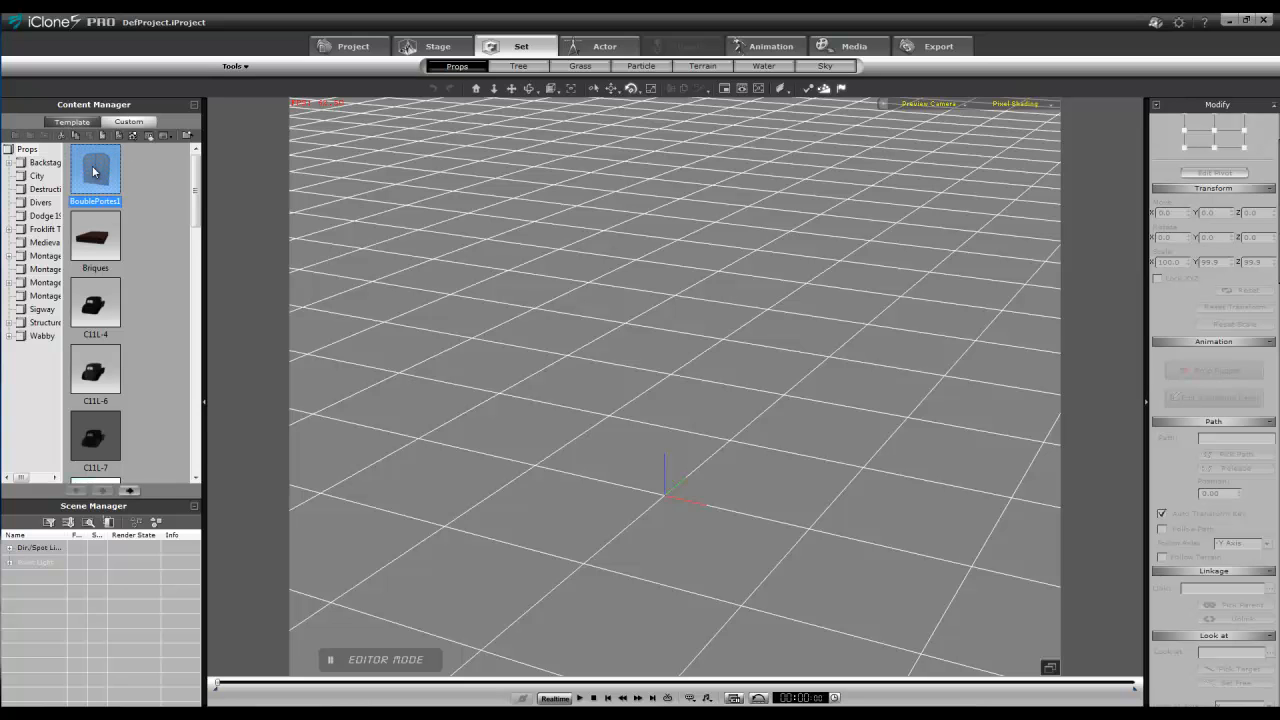
click(128, 490)
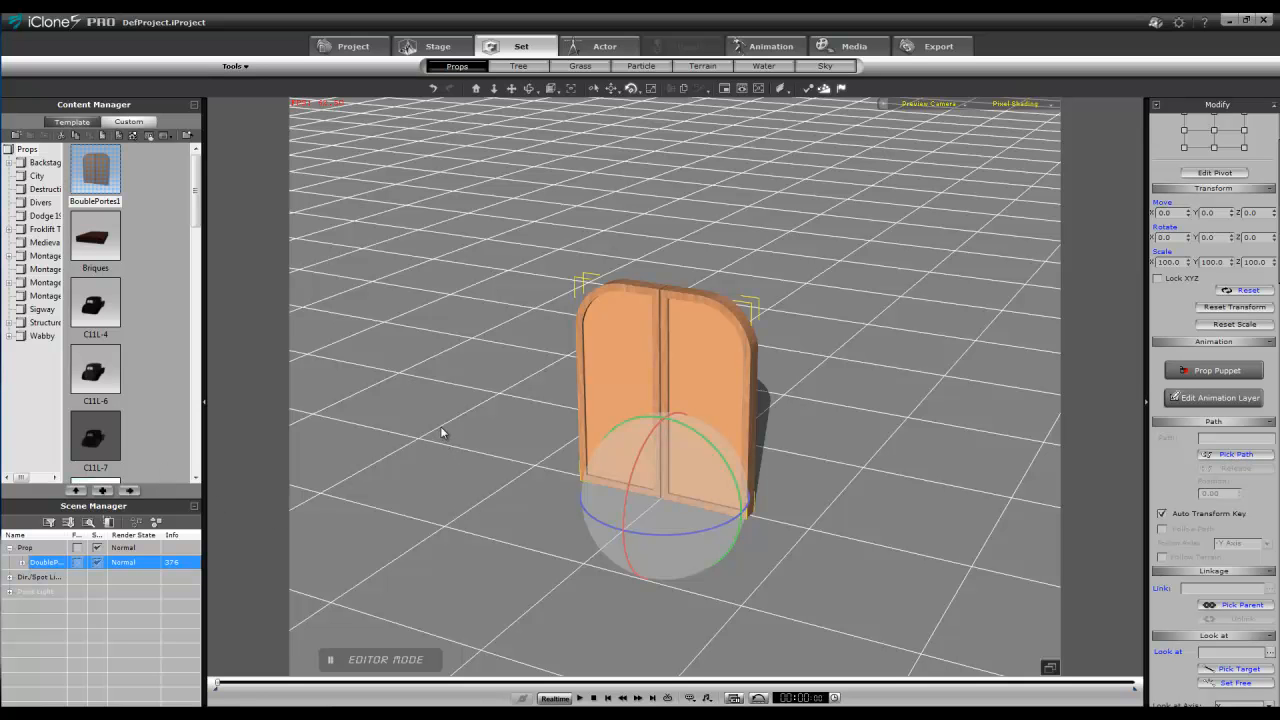
key(f)
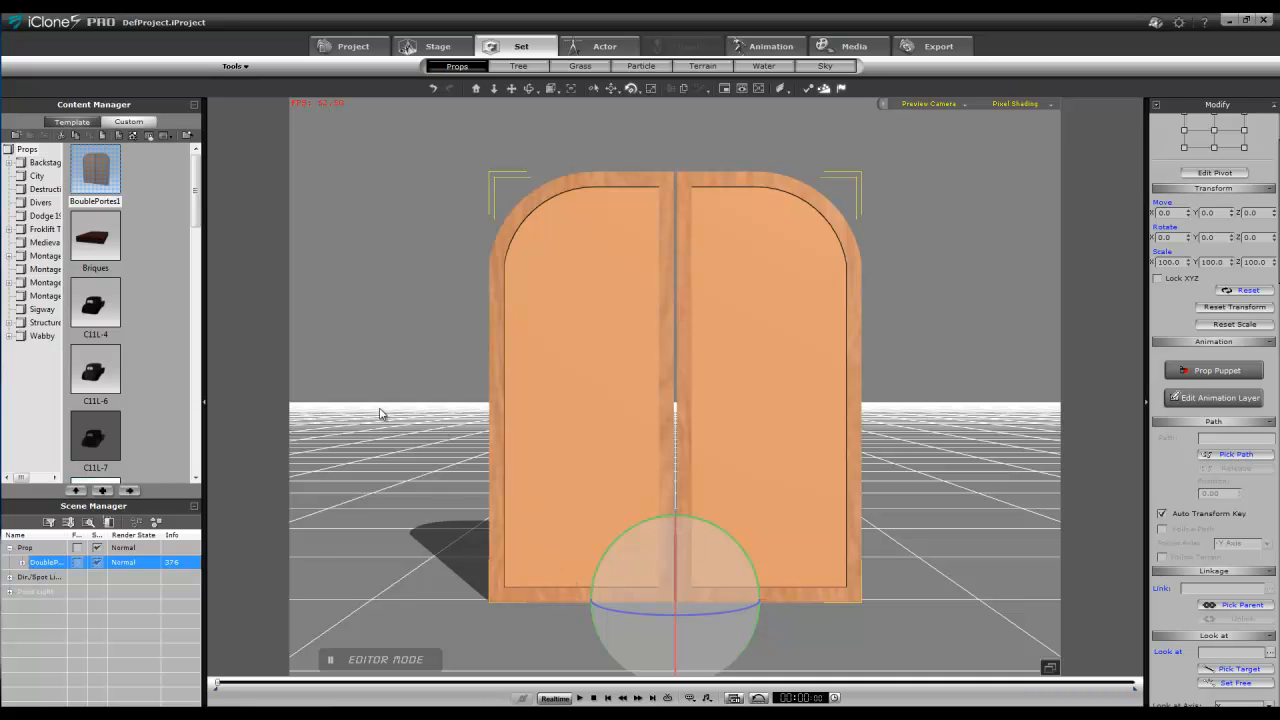
- Merge the two door sub-props into the DoublePorte prop
click(22, 563)
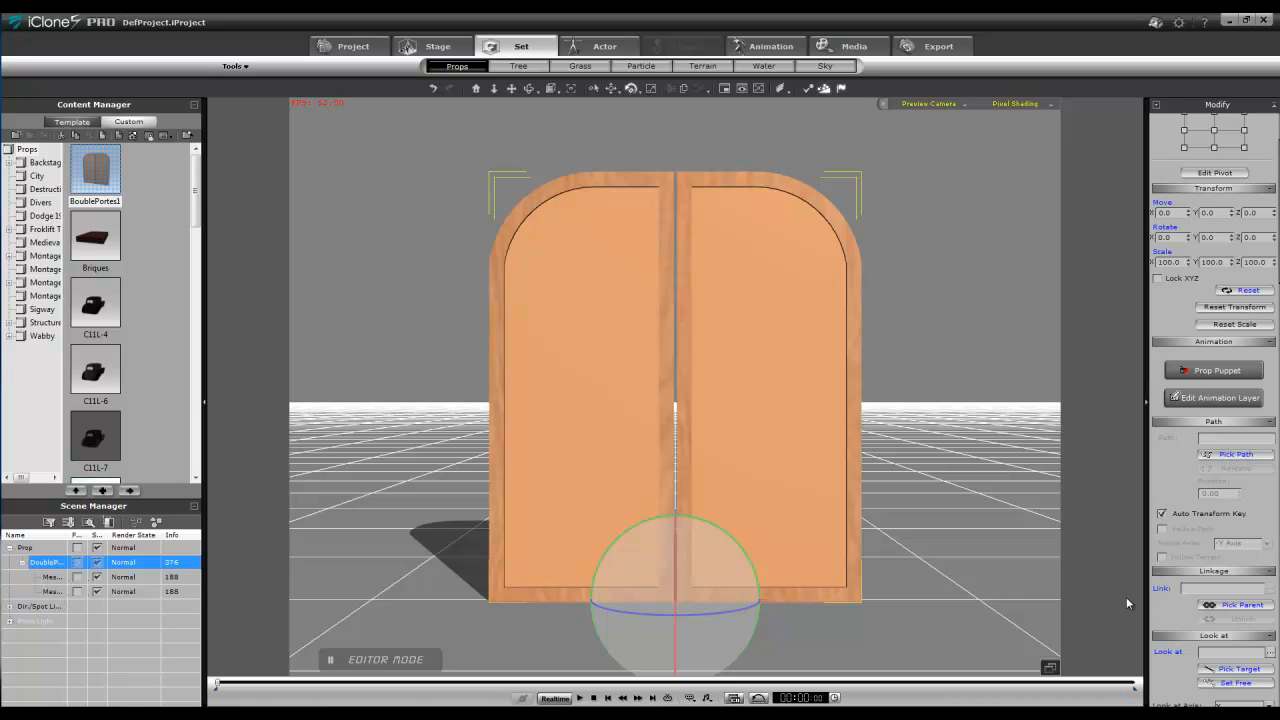
scroll(1128, 596, down, 5)
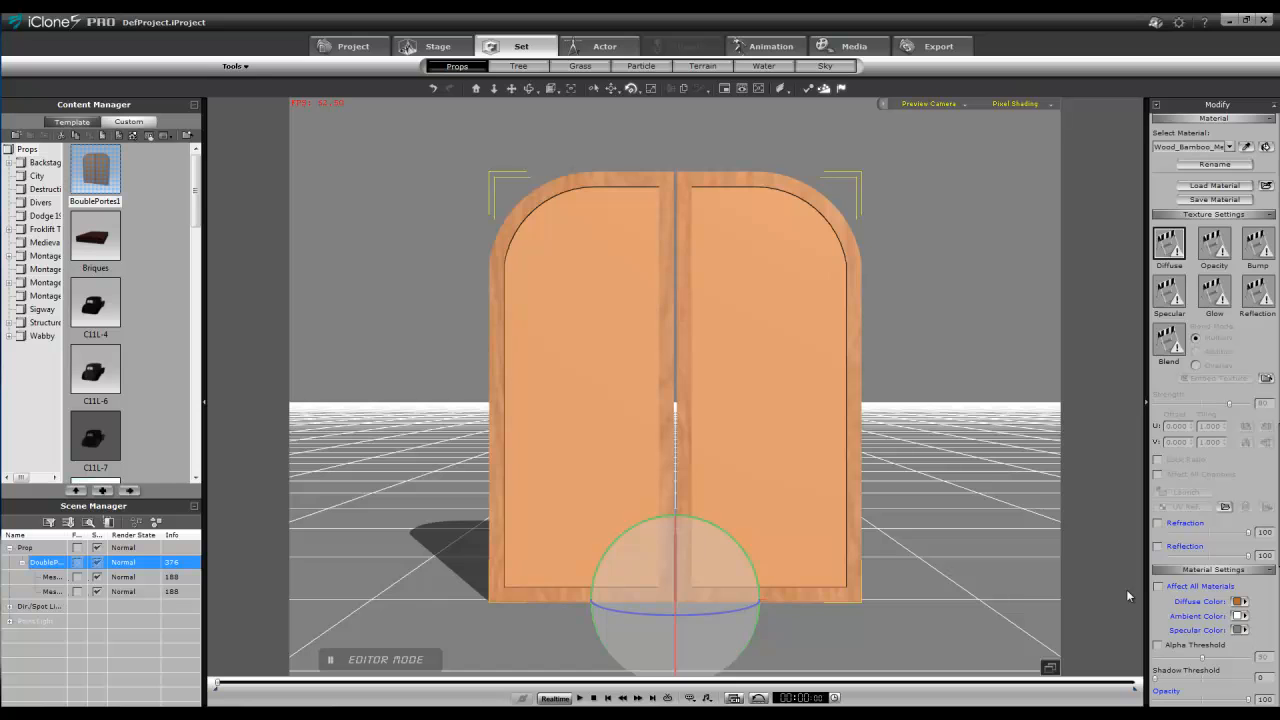
scroll(1127, 589, up, 3)
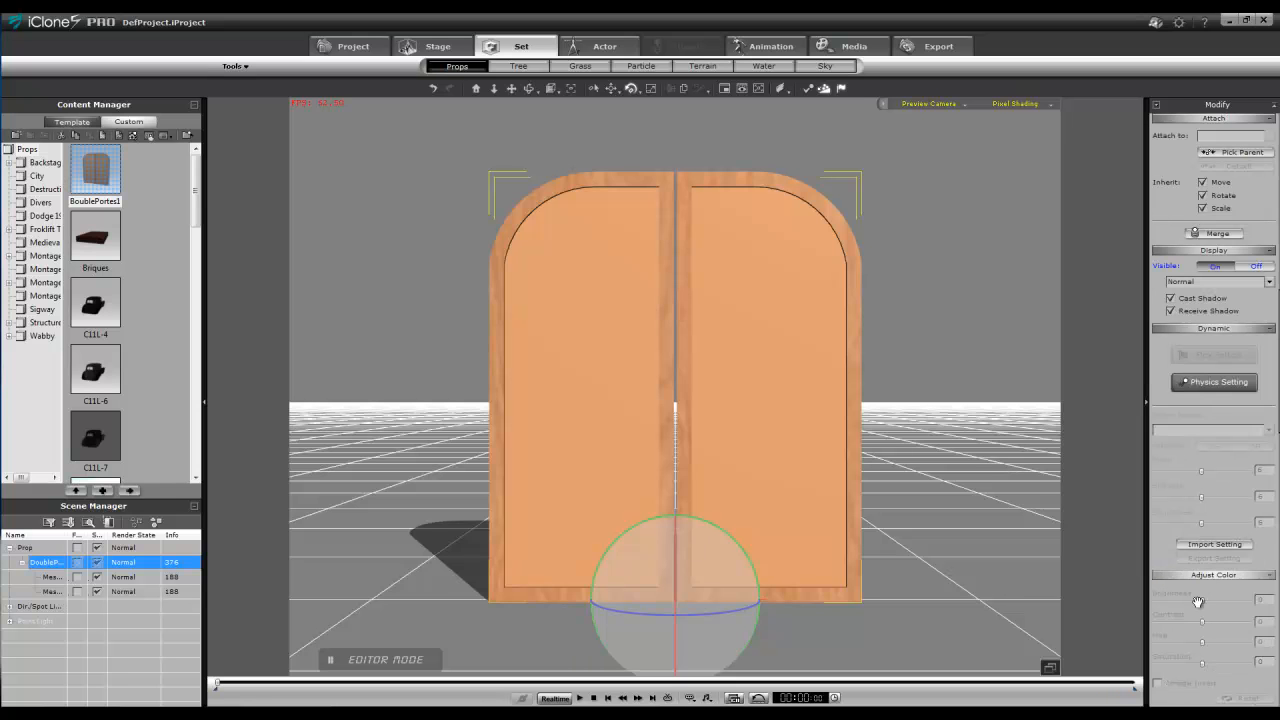
click(1230, 236)
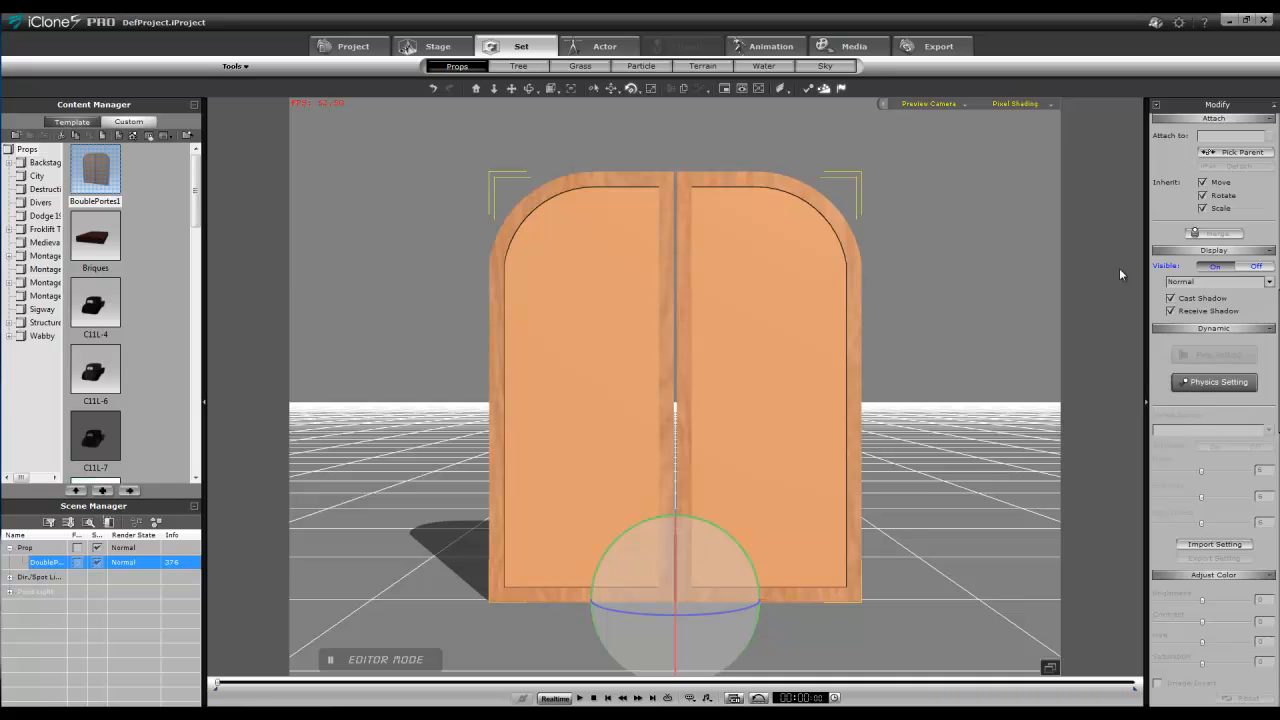
- Start editing DoublePorte's animation layer and select the inner Mesh1_Porte_Gauche1_Model bone with the Rotate tool
scroll(1172, 231, up, 1)
scroll(1172, 231, up, 20)
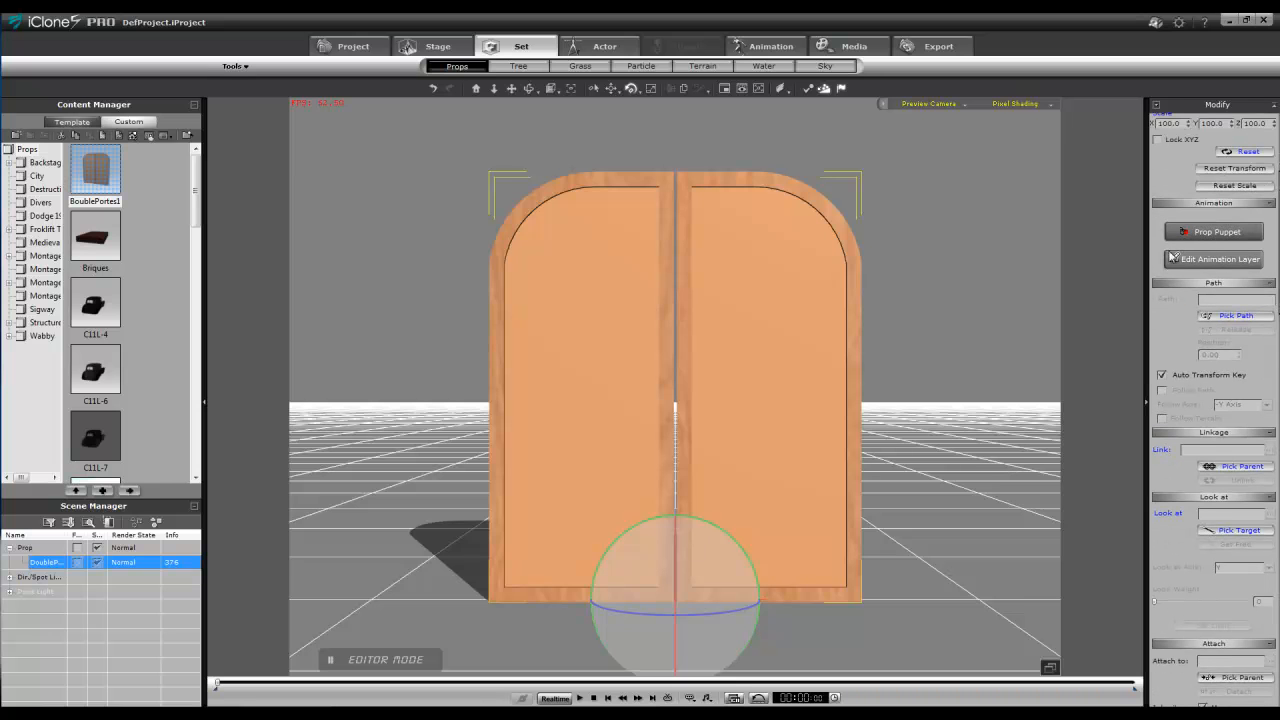
click(1230, 263)
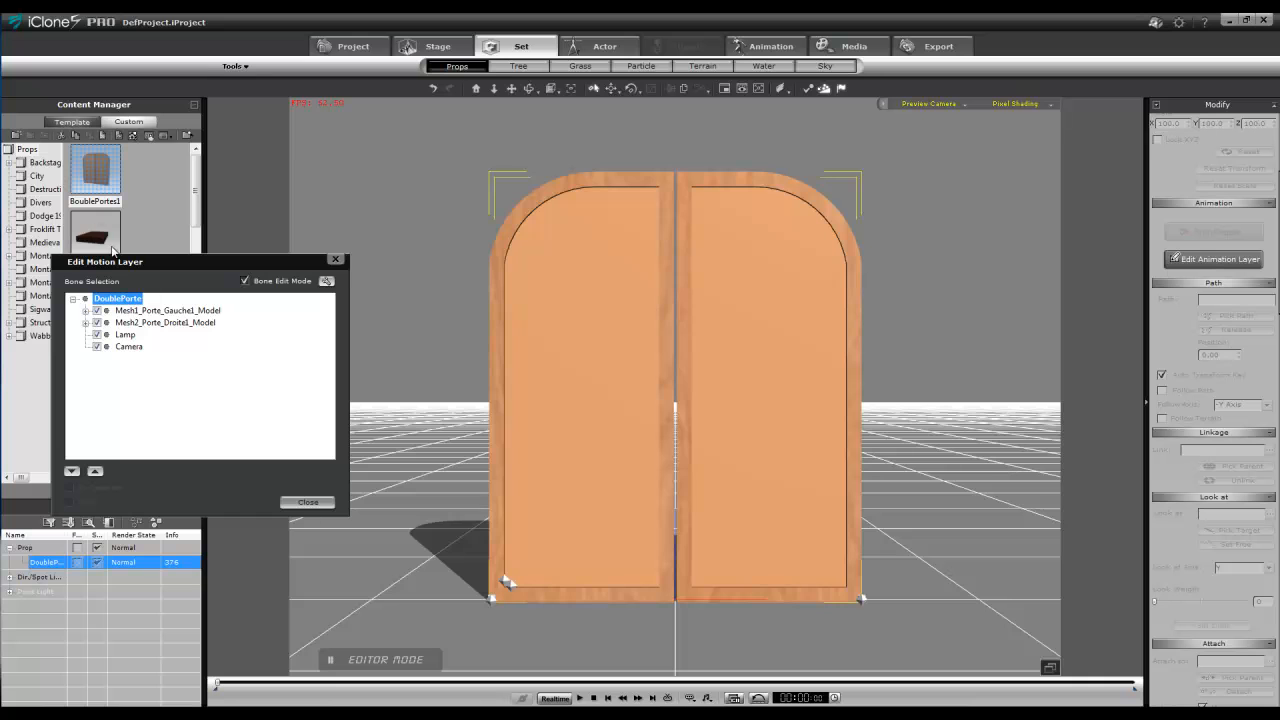
drag(171, 263, 315, 132)
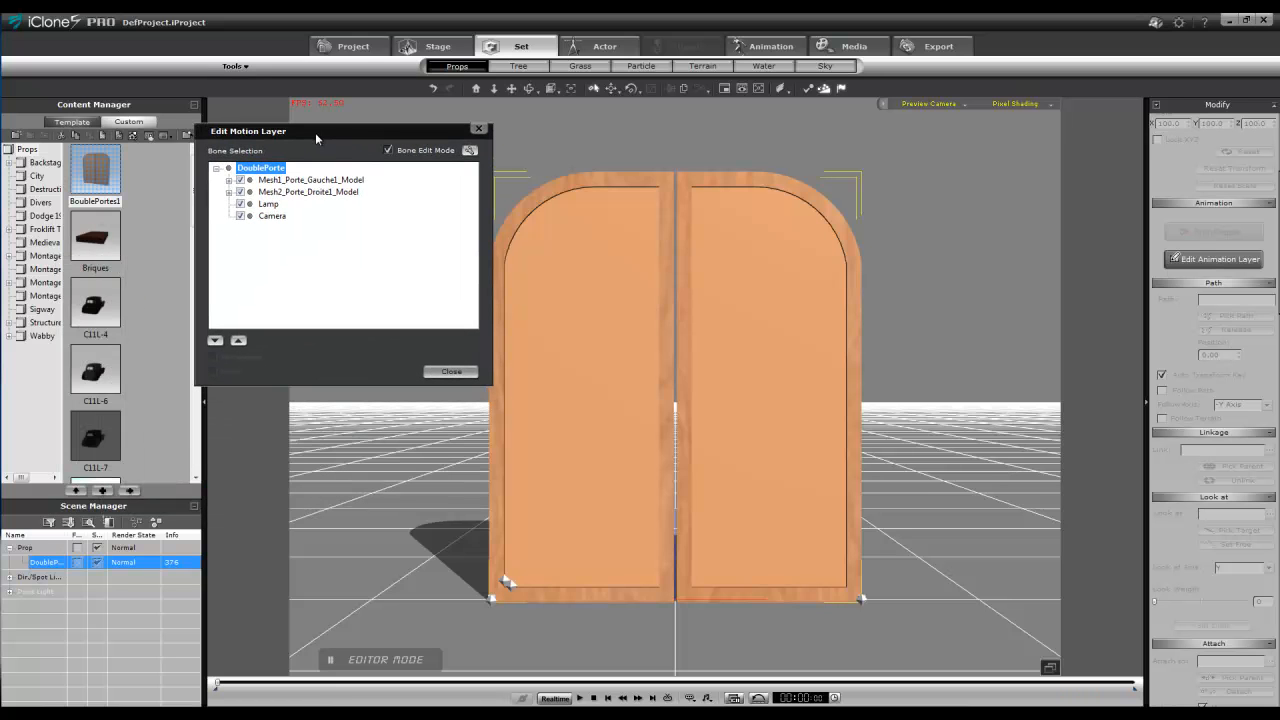
click(229, 180)
click(291, 198)
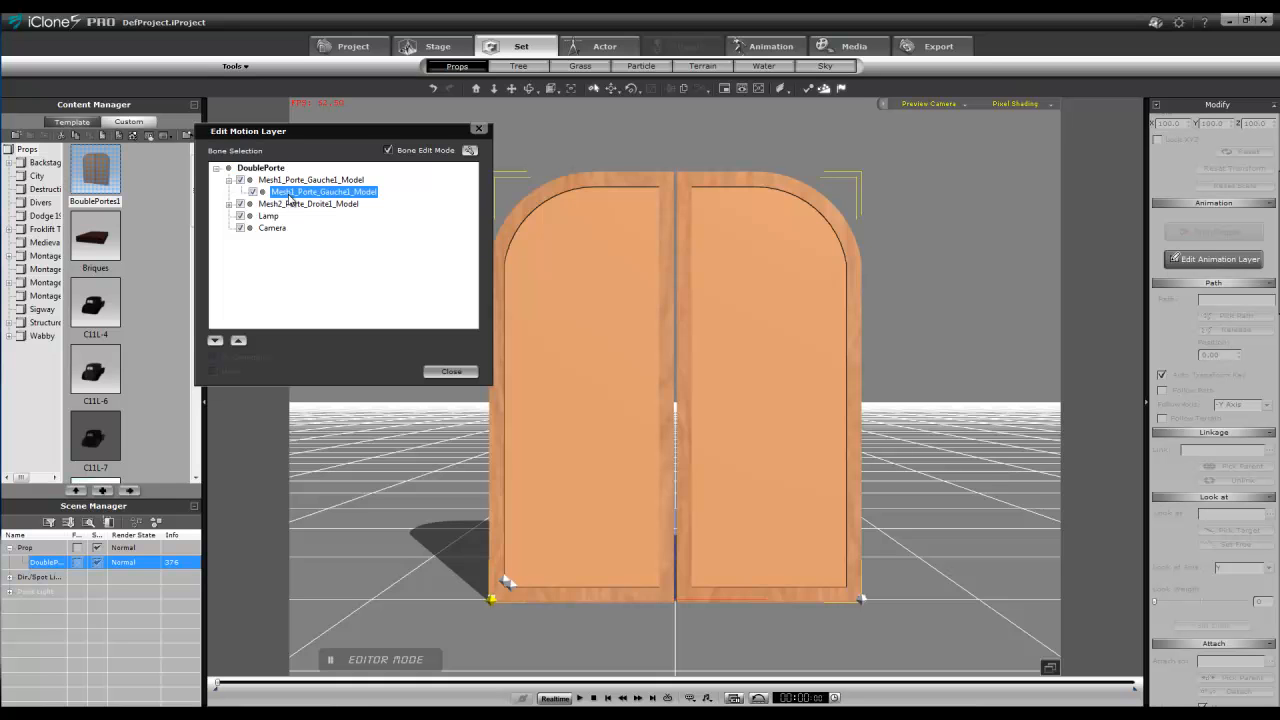
click(631, 89)
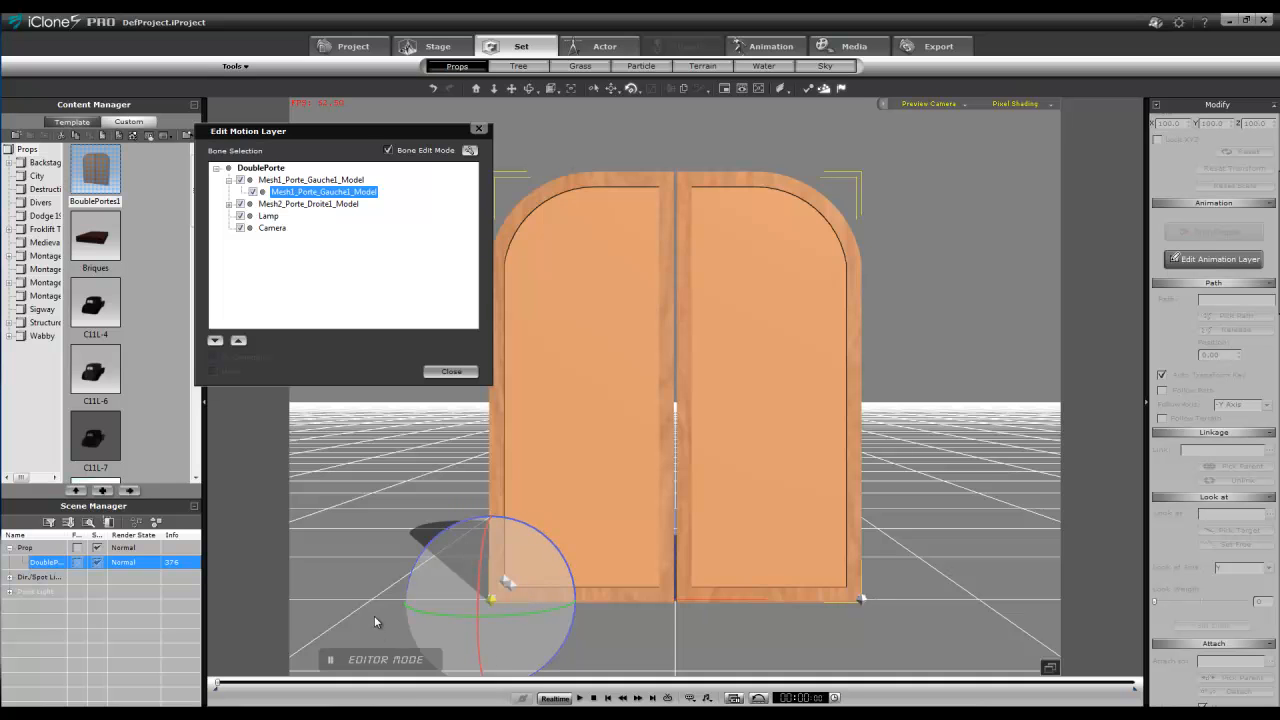
- Show only the DoublePorte prop in the timeline, with its Collect Clip, Transform and Animation tracks expanded
key(F3)
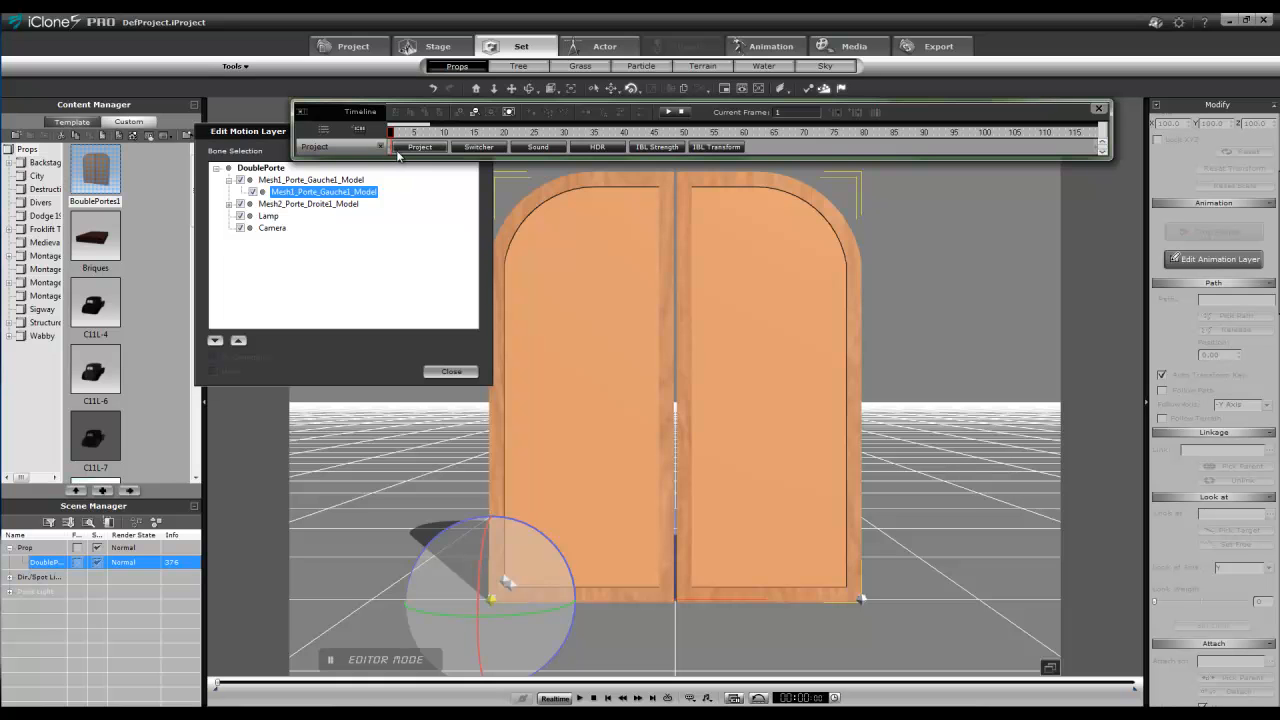
click(323, 129)
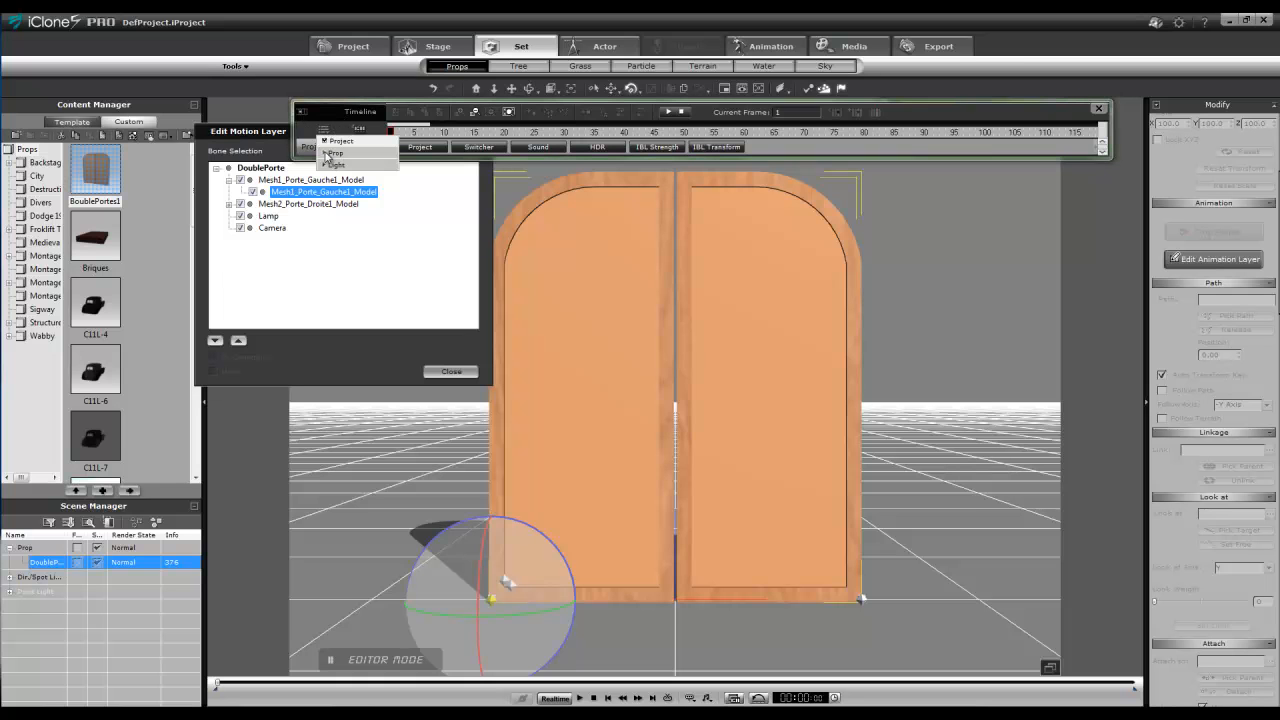
click(325, 154)
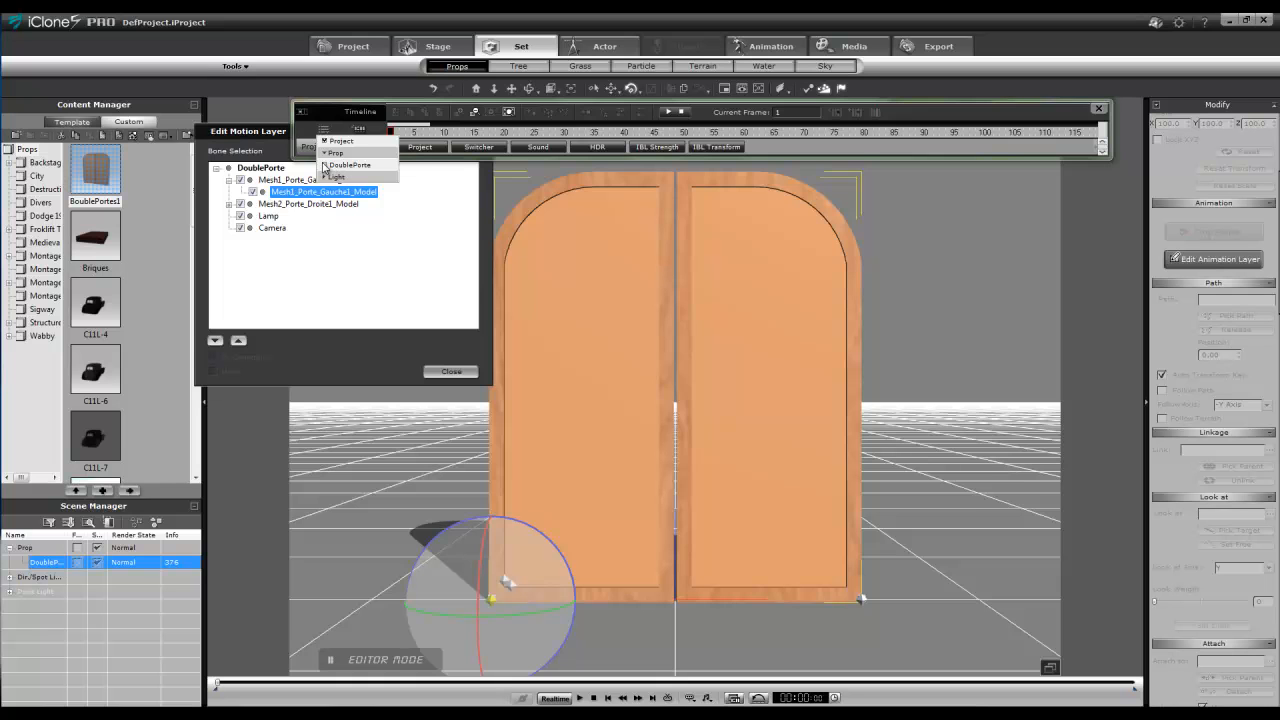
click(325, 166)
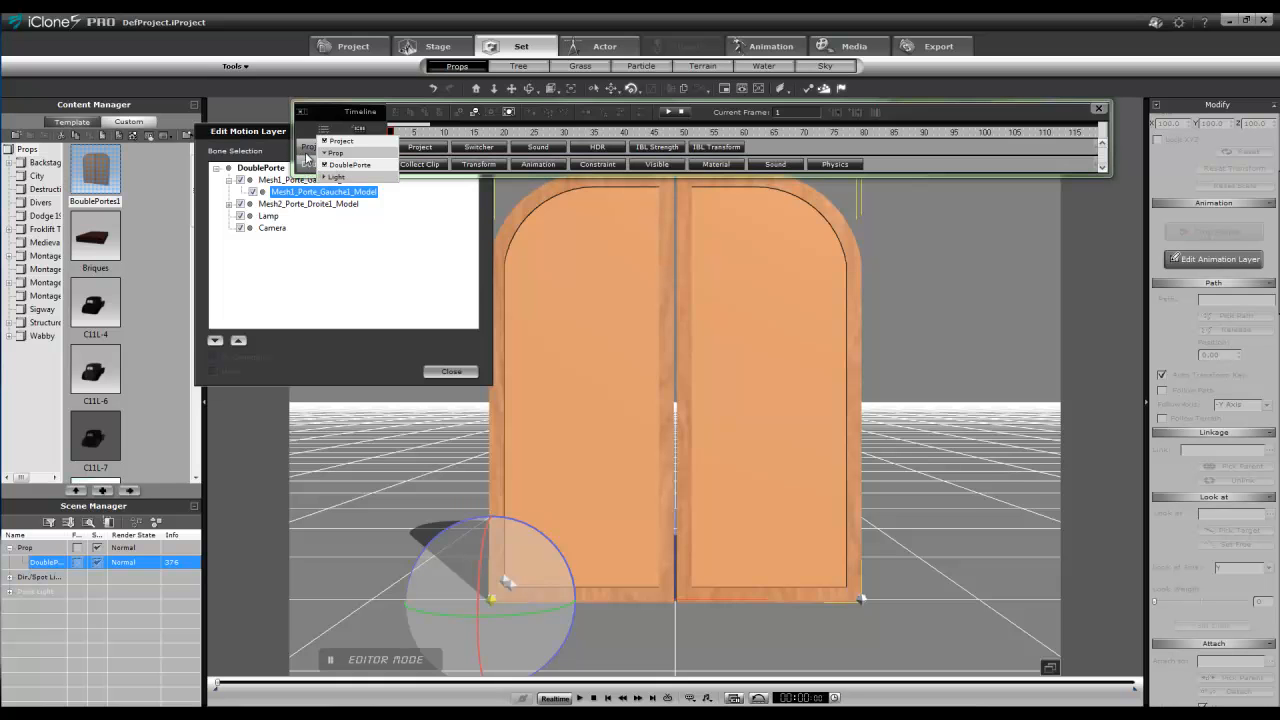
click(326, 142)
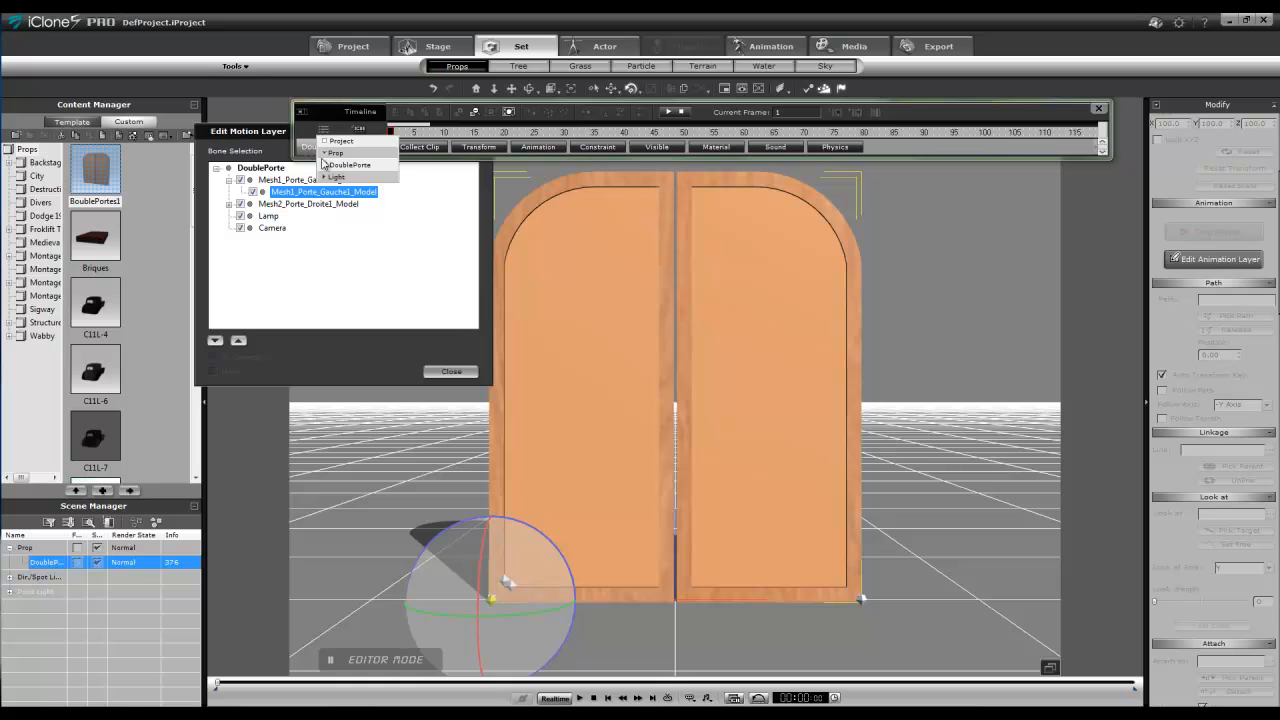
click(418, 148)
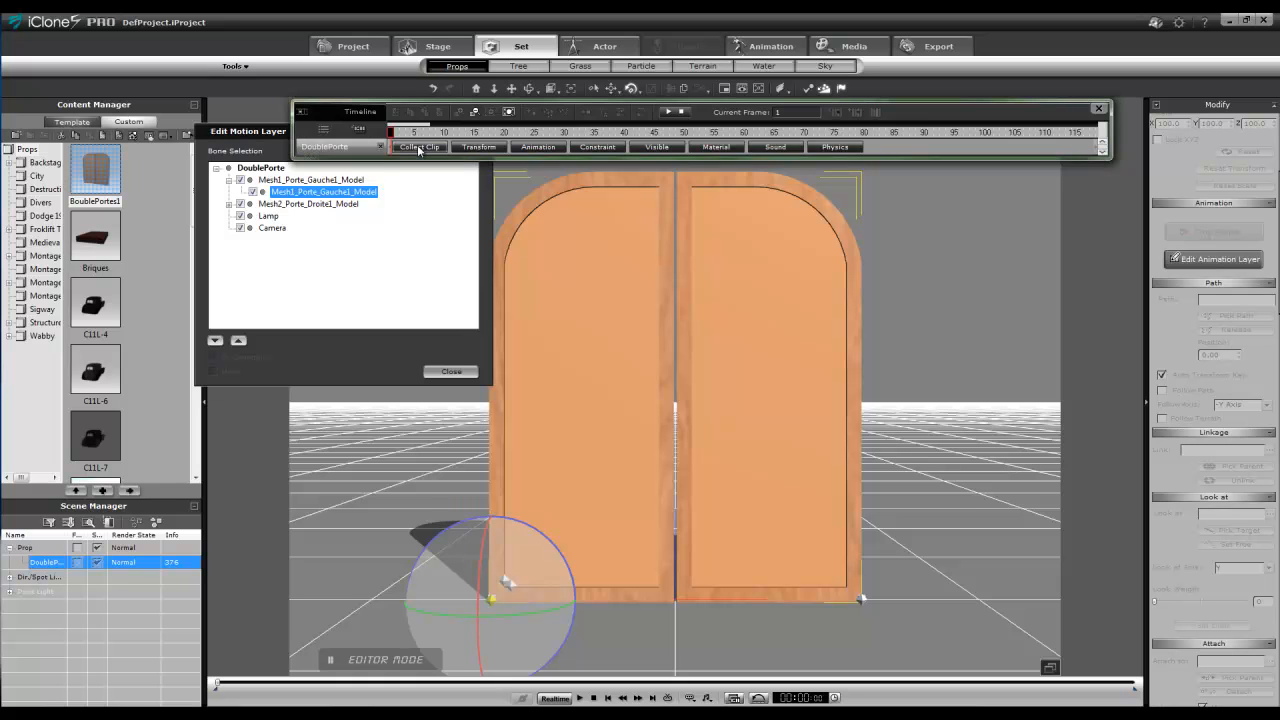
click(496, 148)
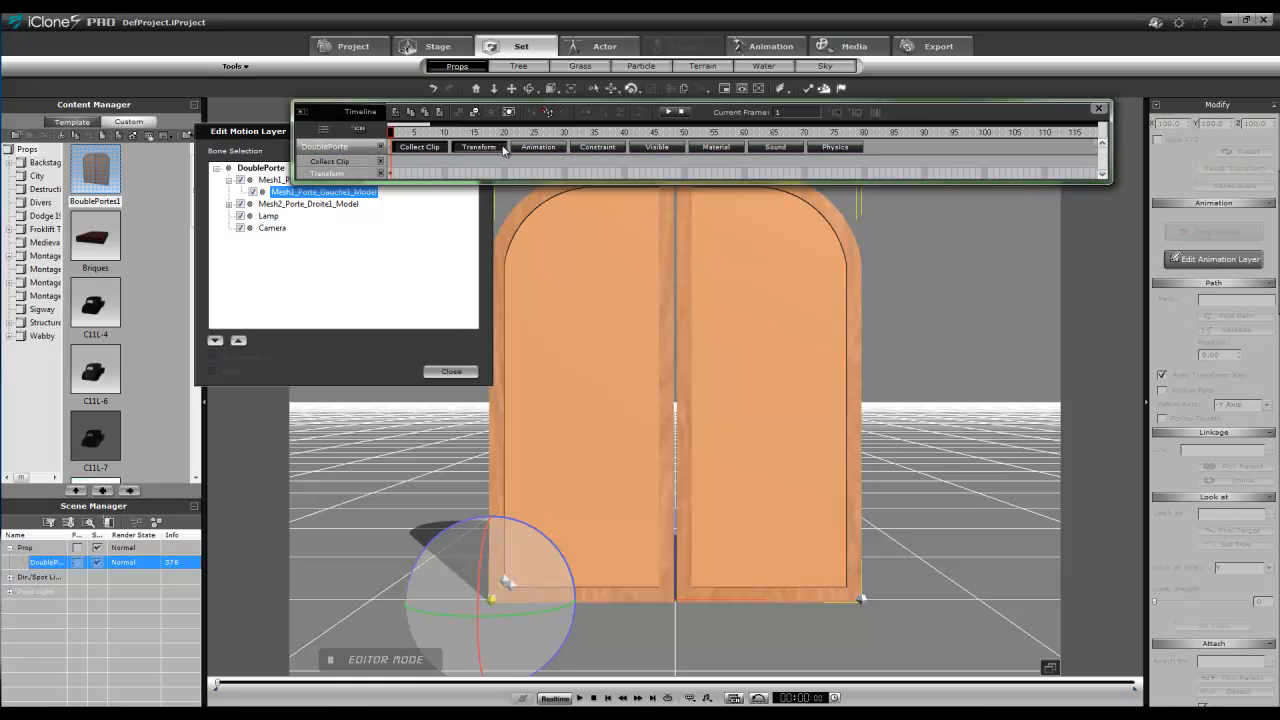
click(532, 148)
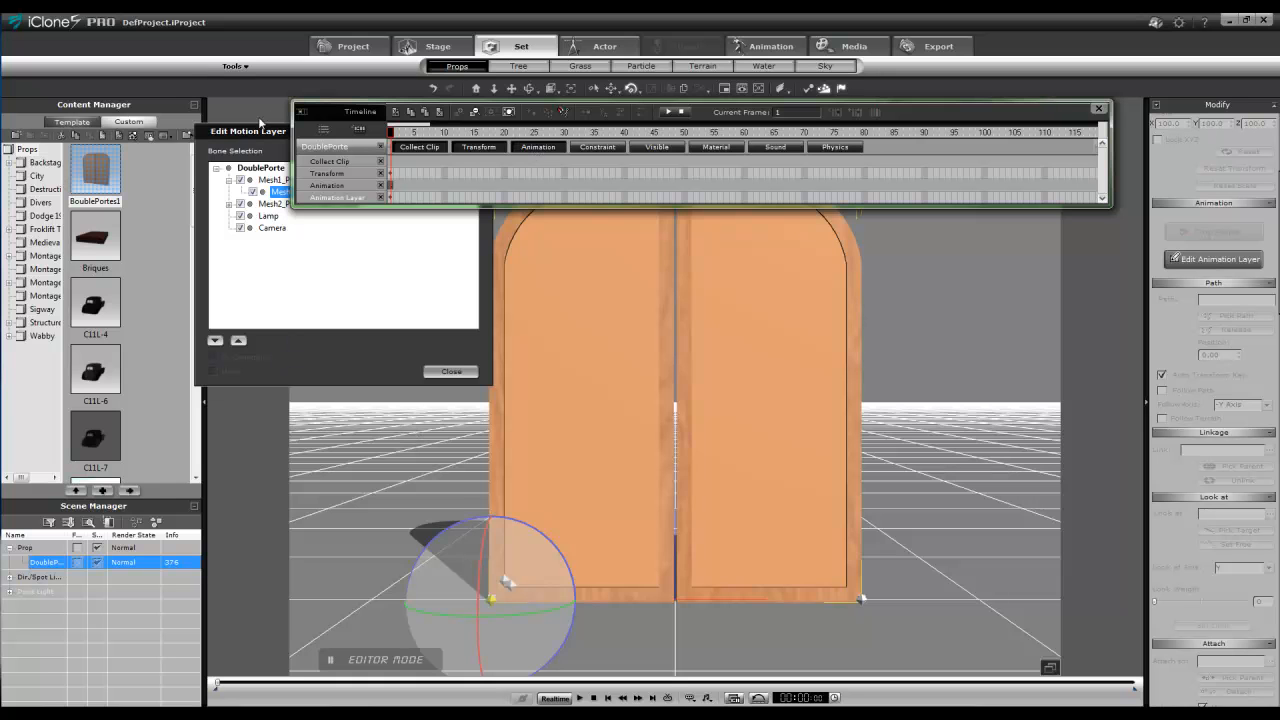
- At frame 50, rotate the Mesh1_Porte_Gauche1_Model bone about the vertical axis to swing the left door open
click(256, 133)
drag(256, 133, 218, 240)
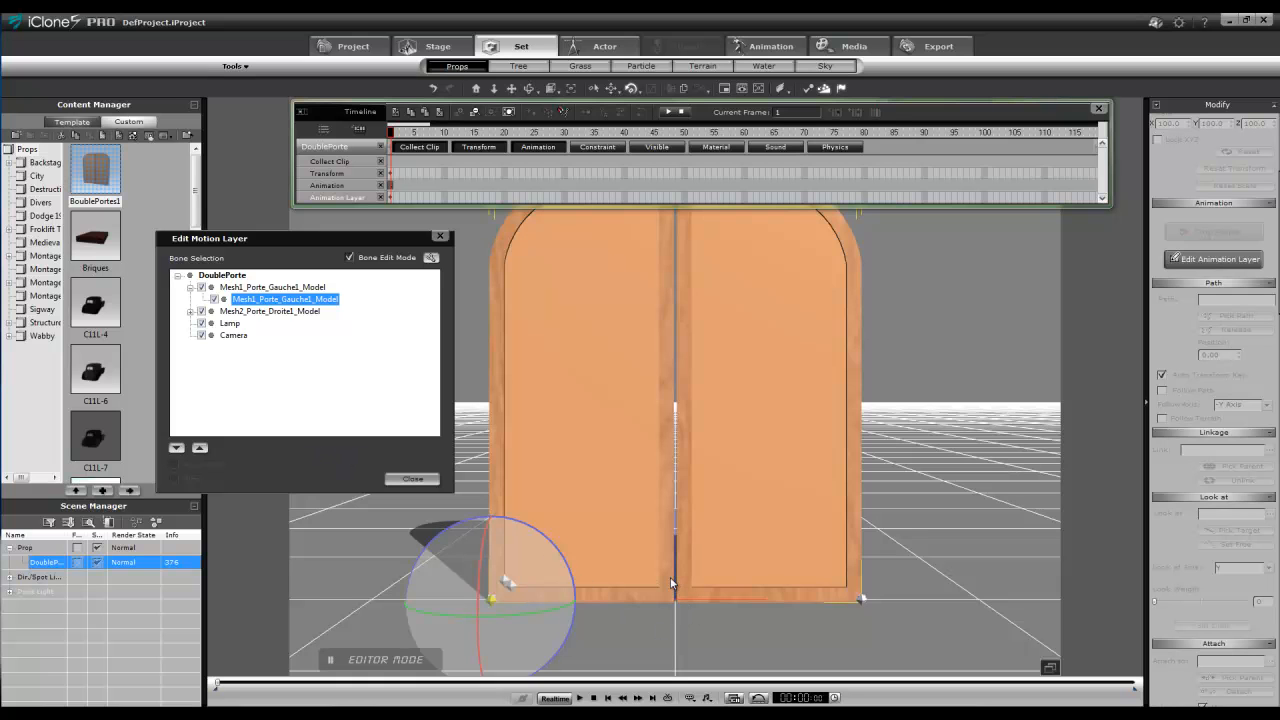
drag(1171, 189, 1166, 385)
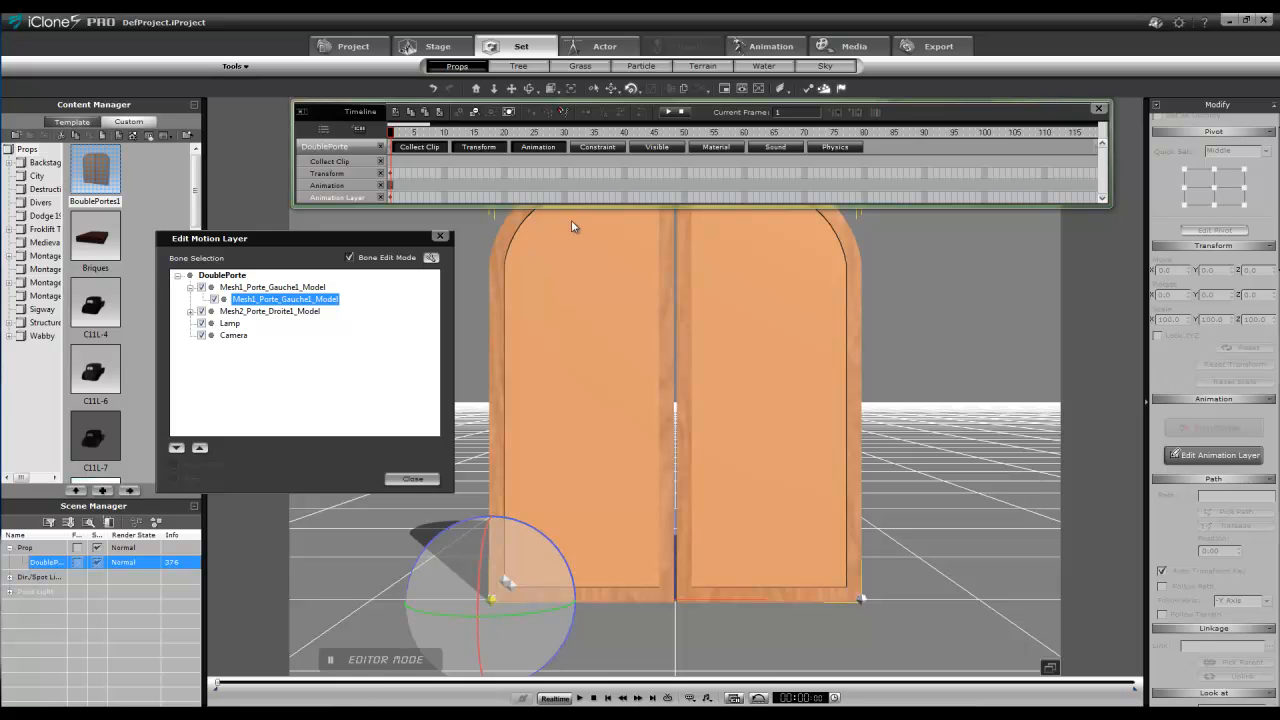
click(685, 134)
drag(495, 615, 555, 619)
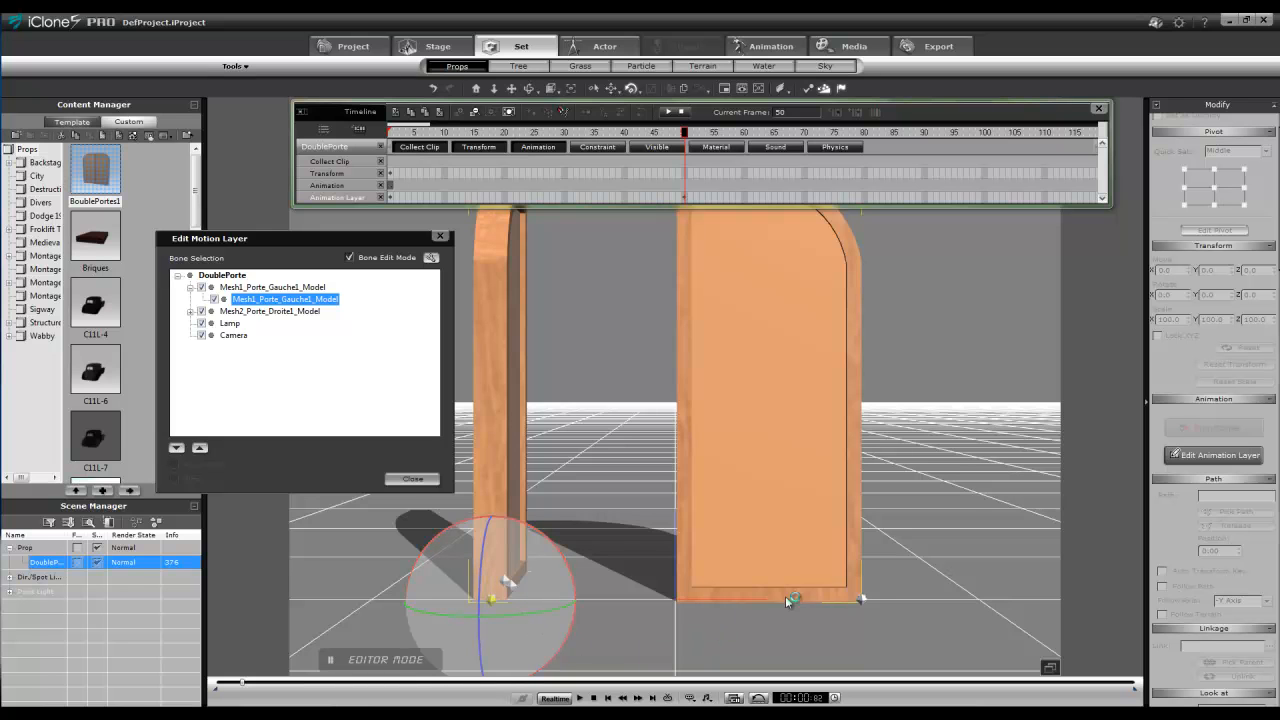
- At frame 50, rotate the inner Mesh2_Porte_Droite1_Model bone about the vertical axis to swing the right door open
click(191, 311)
click(245, 324)
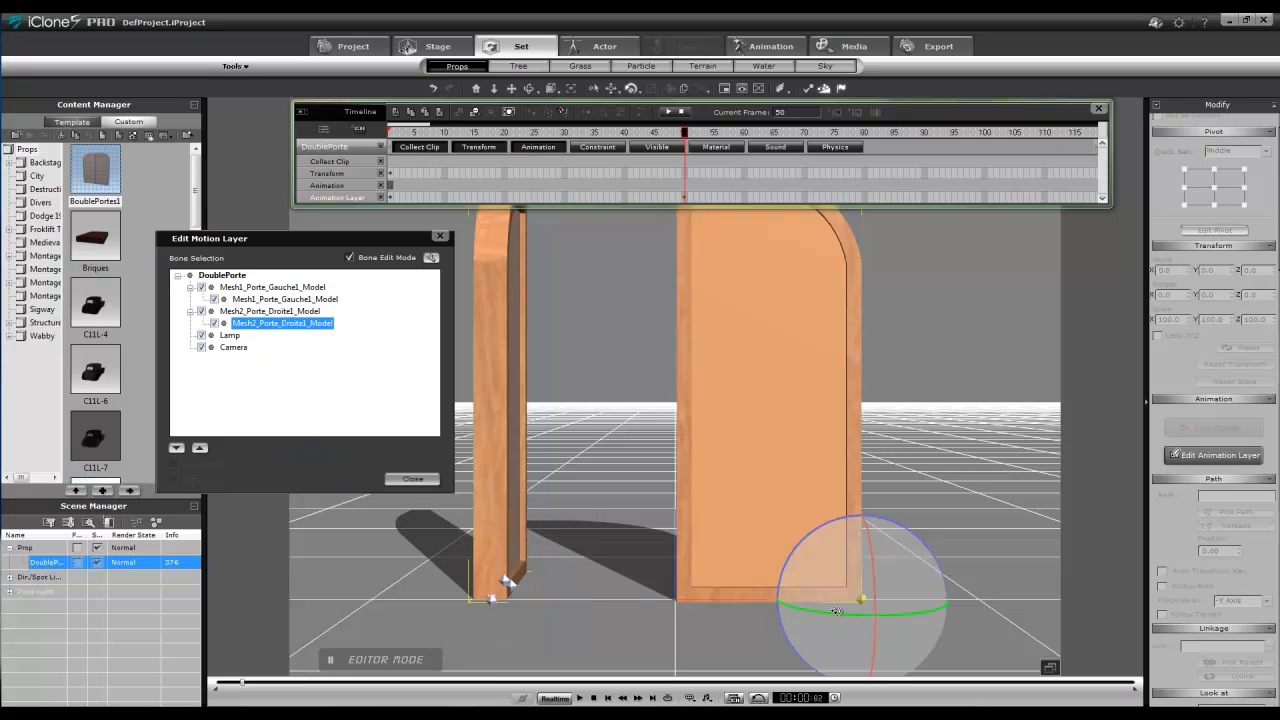
drag(839, 613, 778, 614)
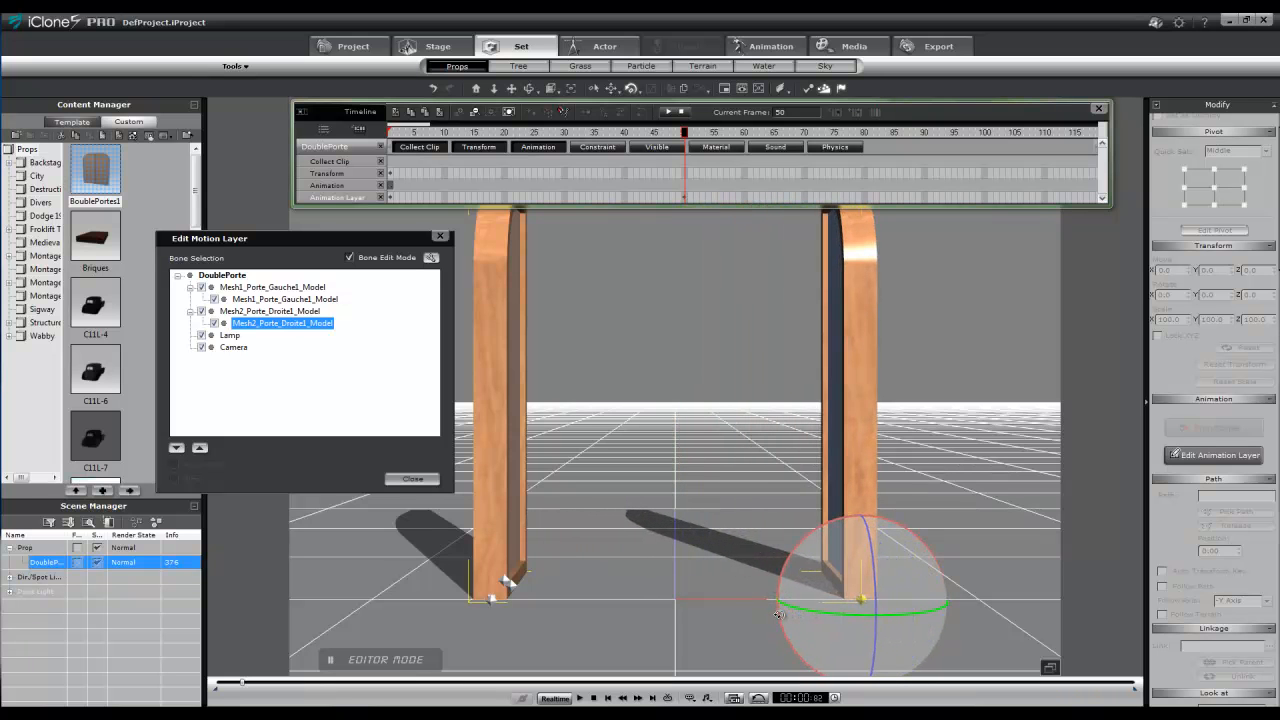
- Hold the open pose by adding a Transform key at frame 50 and keys at frame 60
click(686, 178)
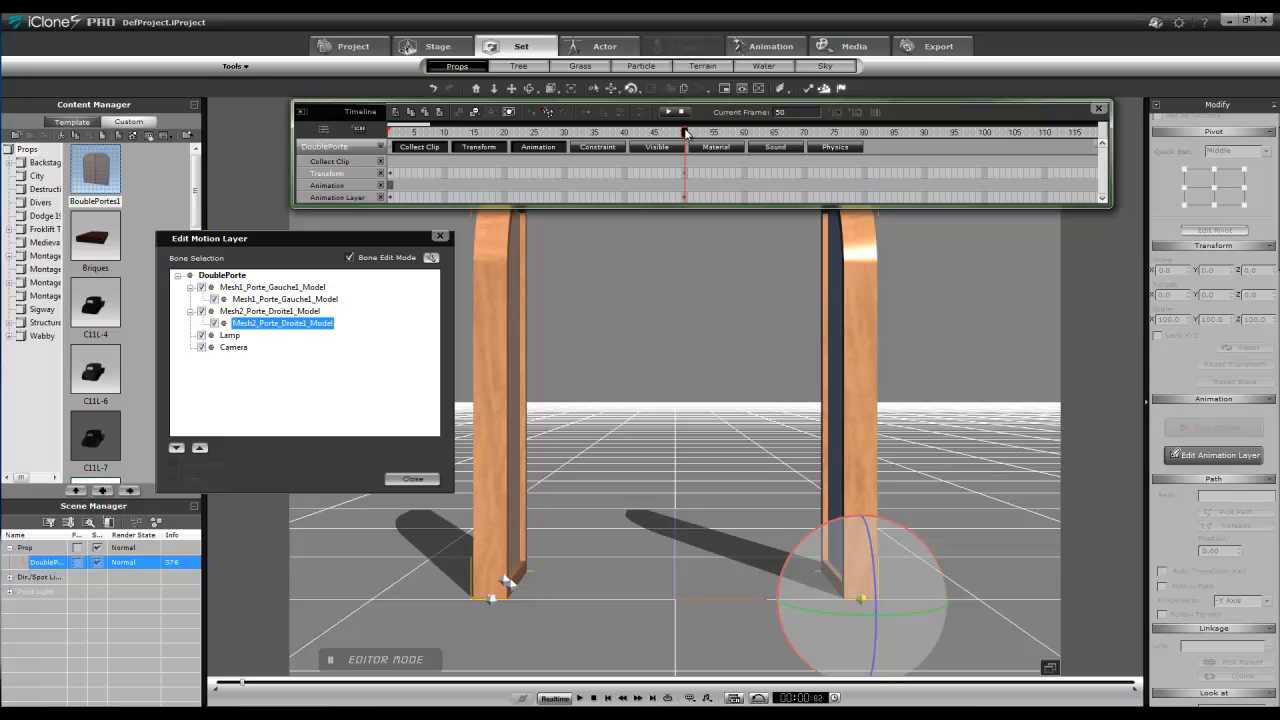
drag(686, 133, 745, 137)
click(743, 199)
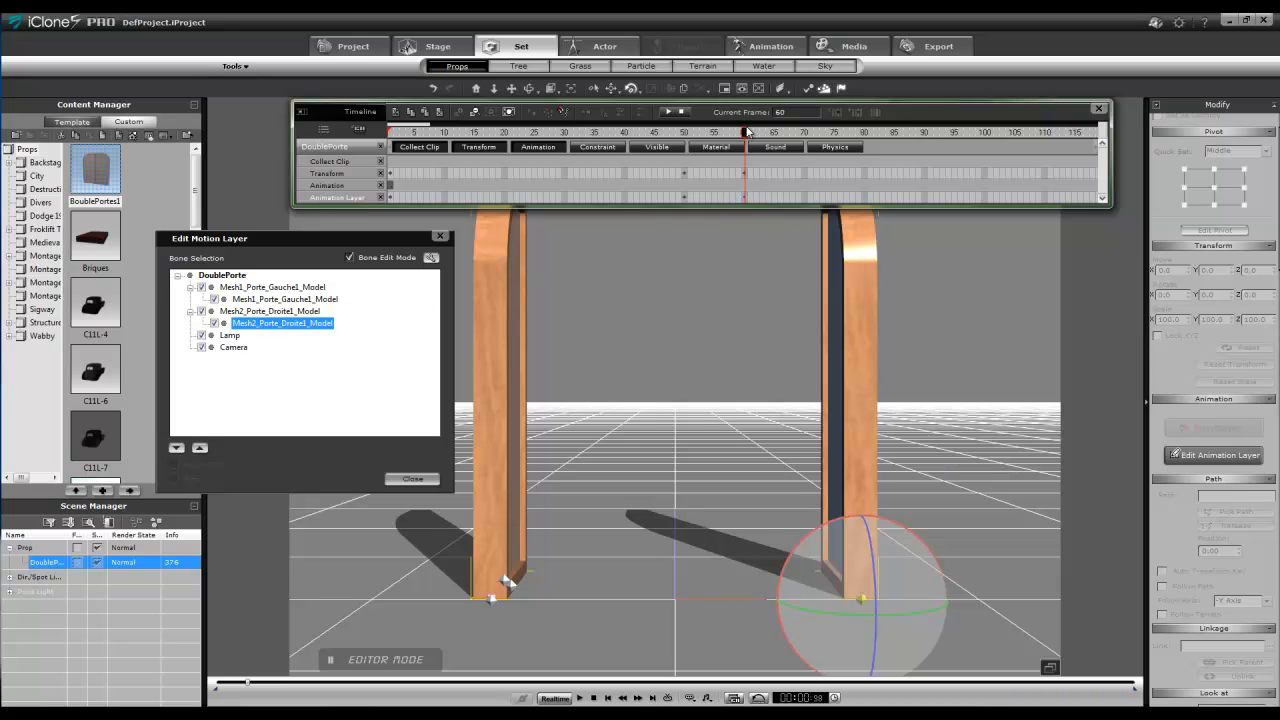
- At frame 110, rotate the right and left door bones back to the closed position
drag(745, 133, 1042, 156)
drag(820, 613, 877, 615)
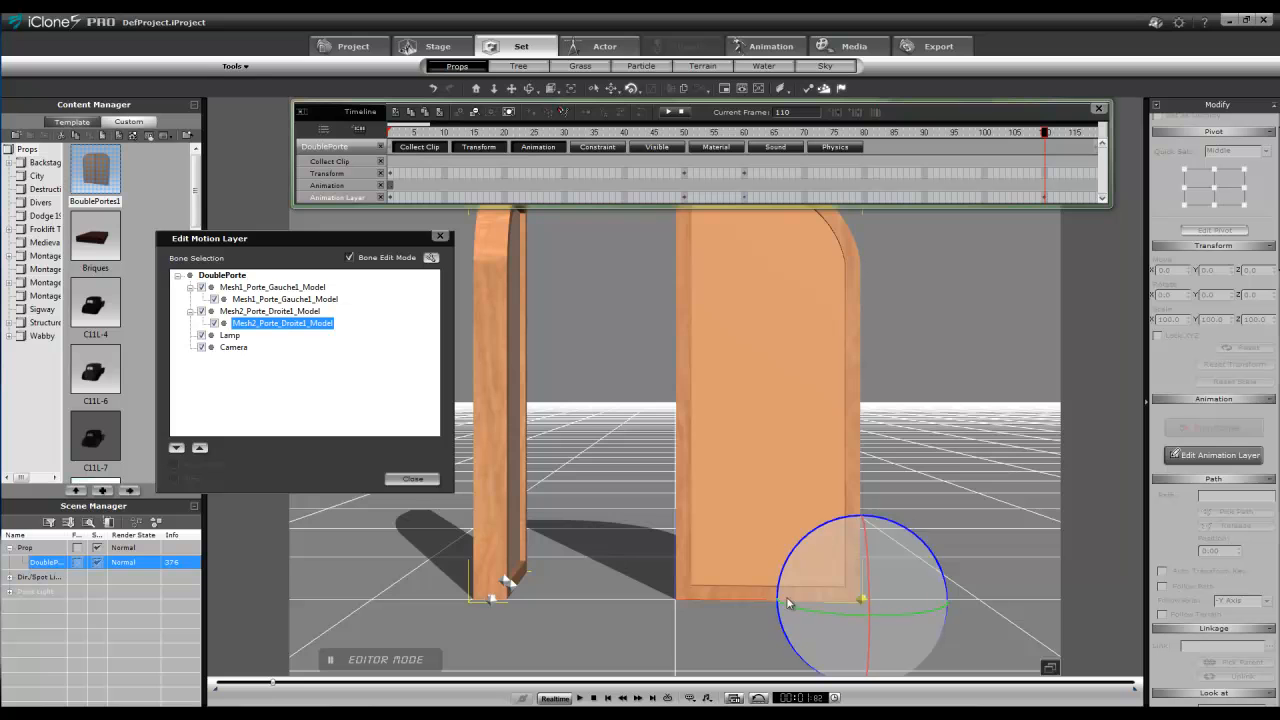
click(250, 299)
drag(542, 612, 486, 625)
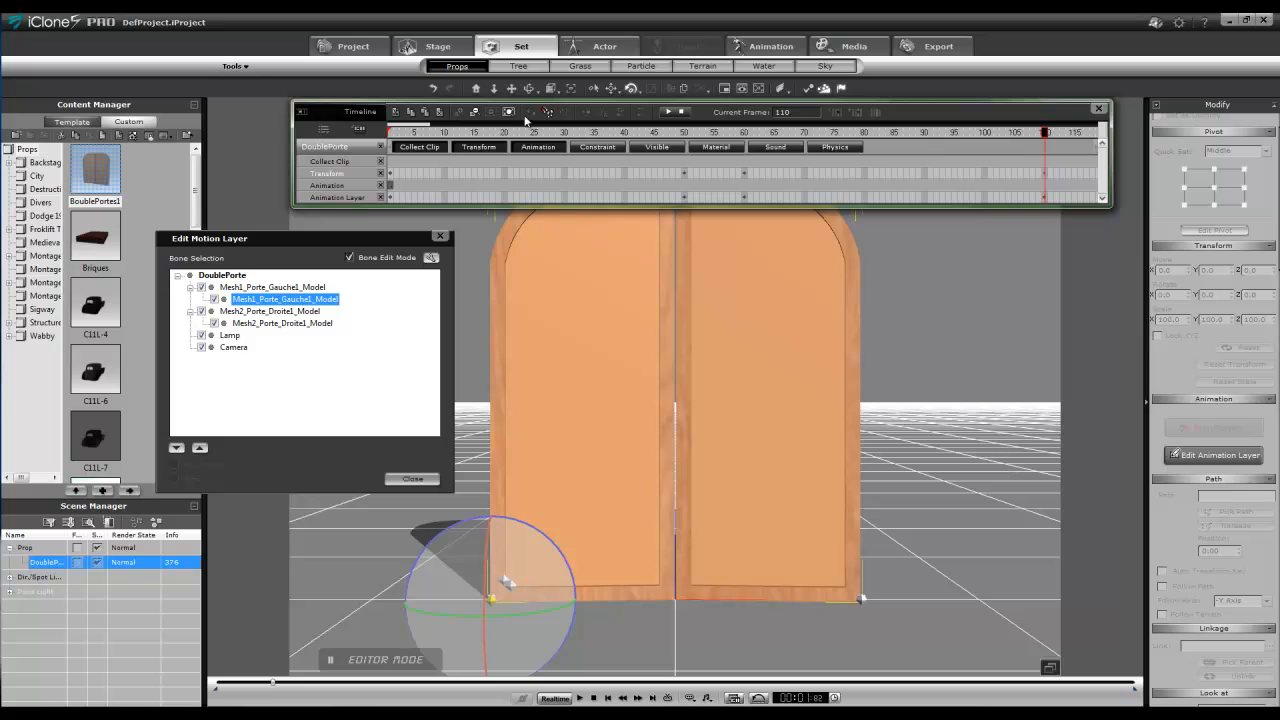
- Collect the opening motion from frame 1 to 50 and add it to the motion library as "Open Door"
click(685, 163)
drag(685, 163, 390, 169)
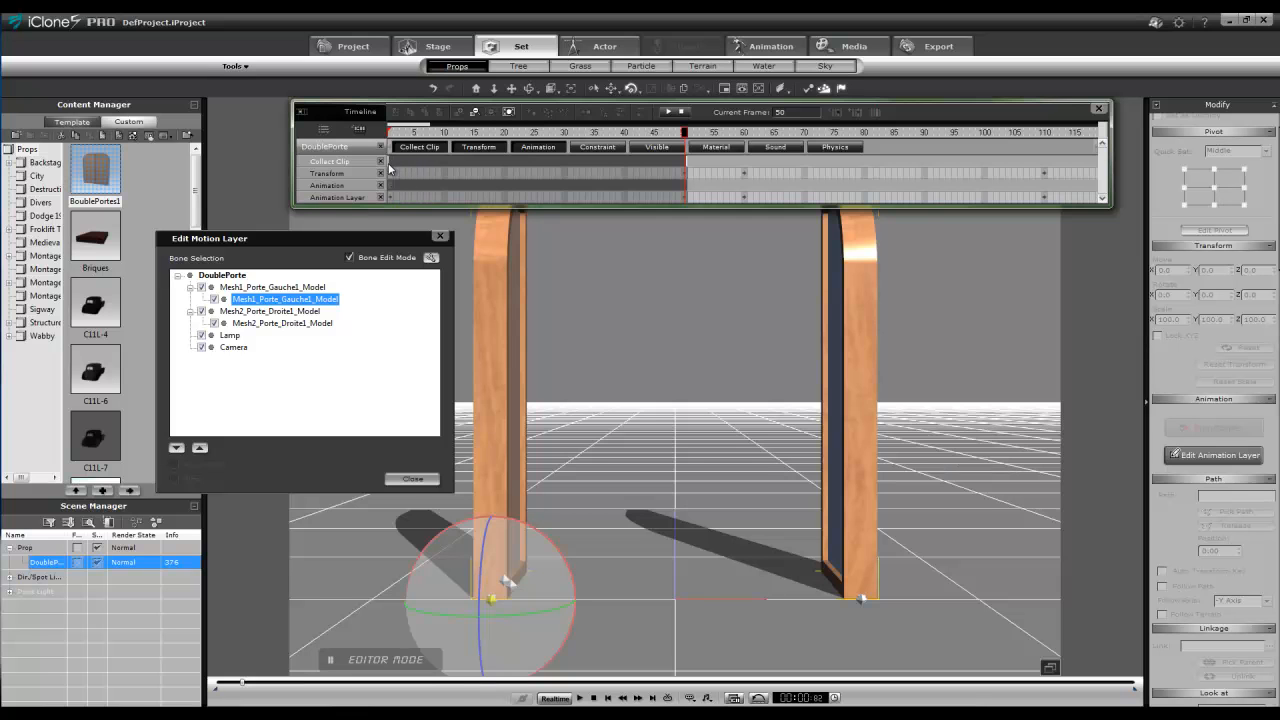
click(390, 168)
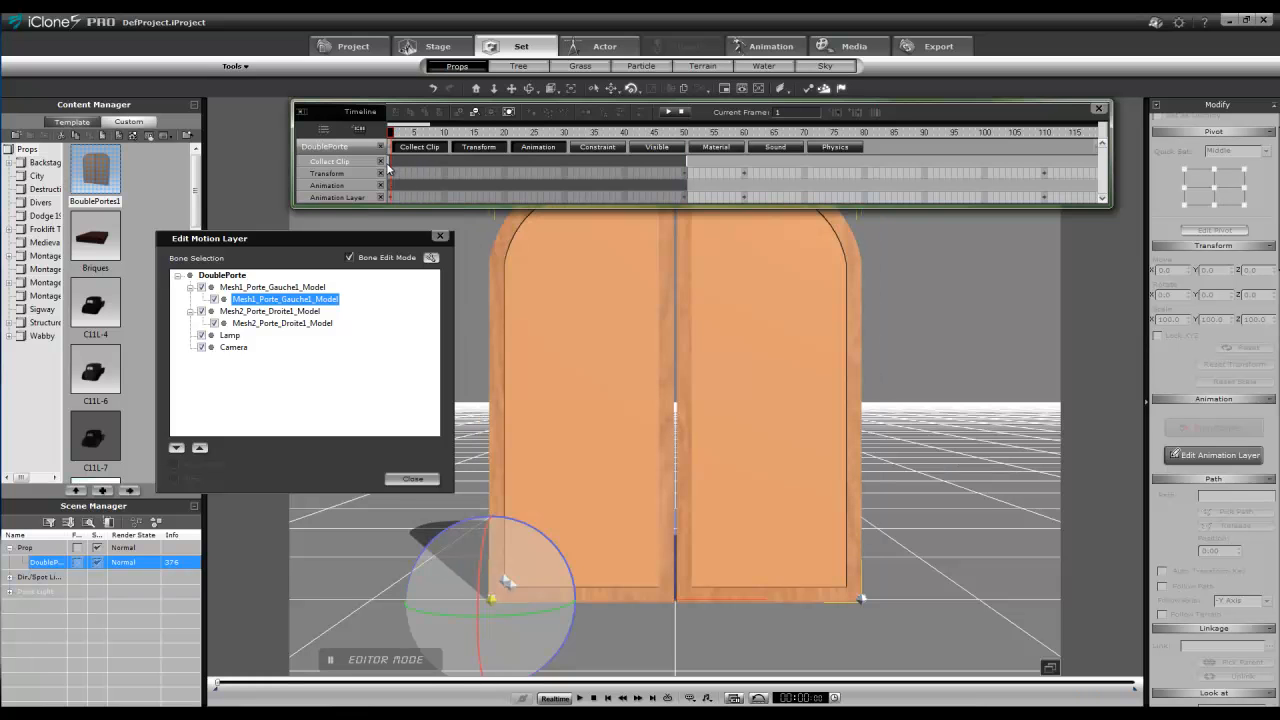
right_click(417, 162)
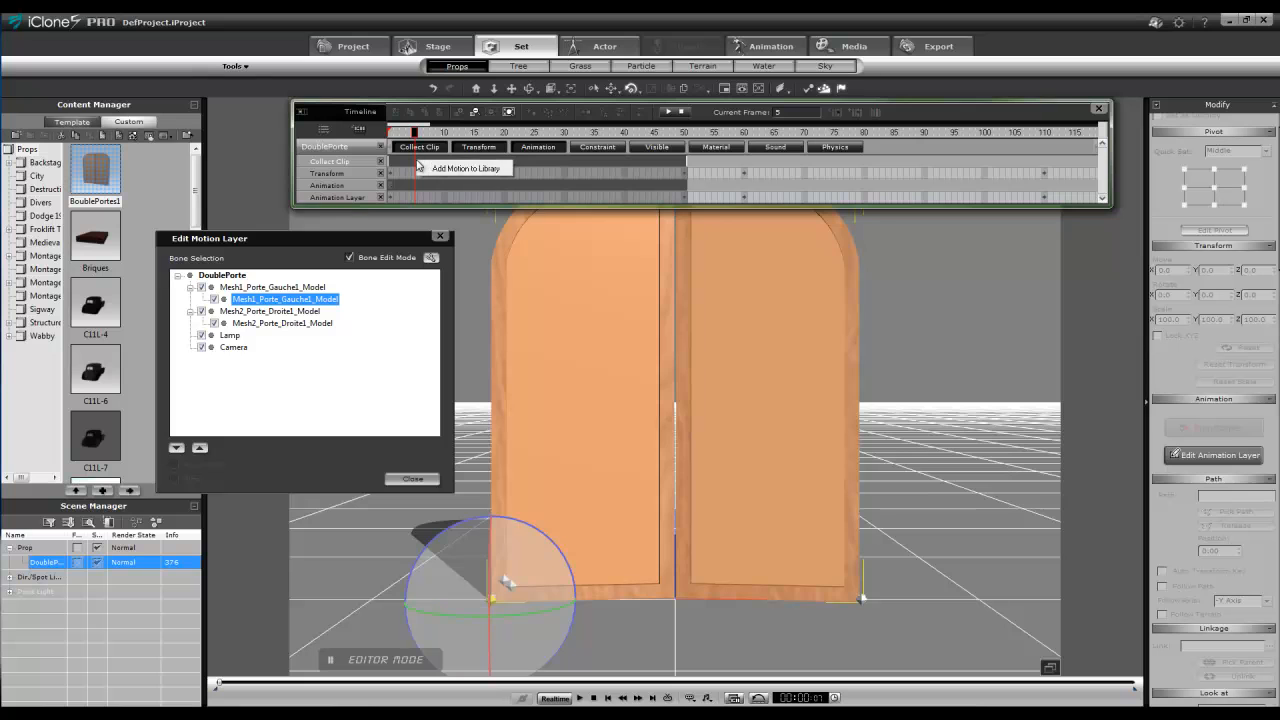
click(453, 170)
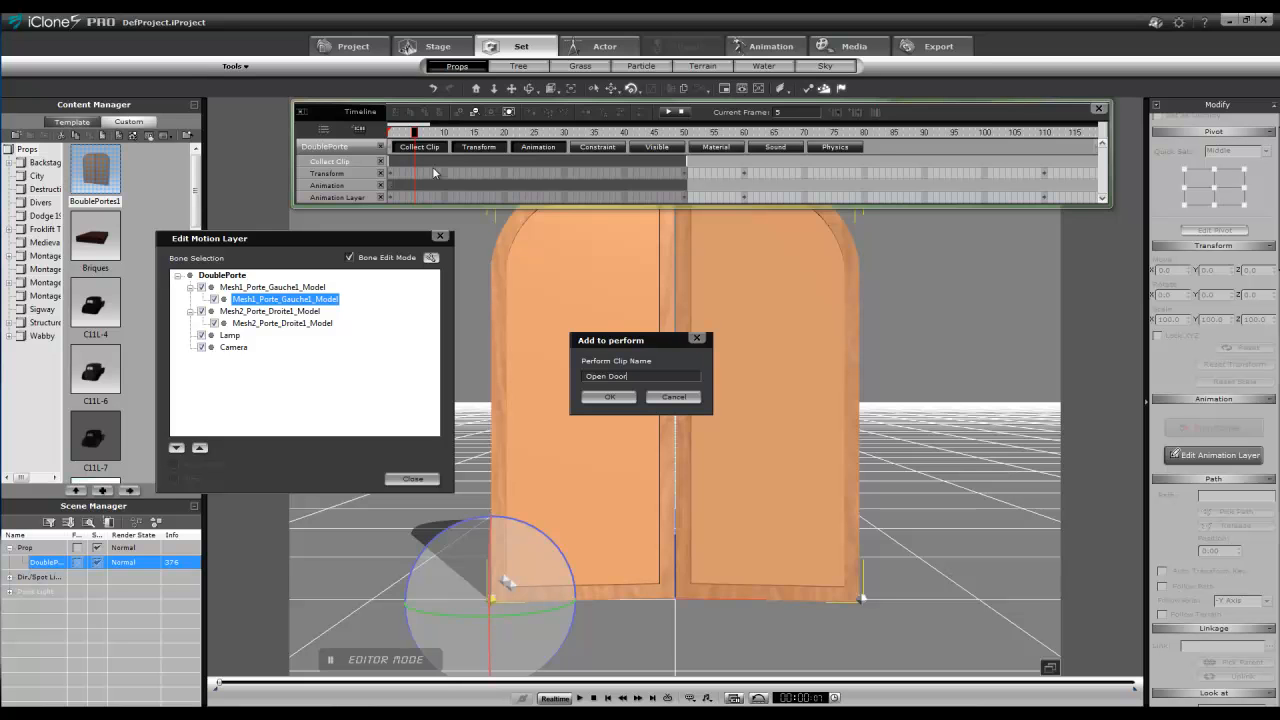
key(Return)
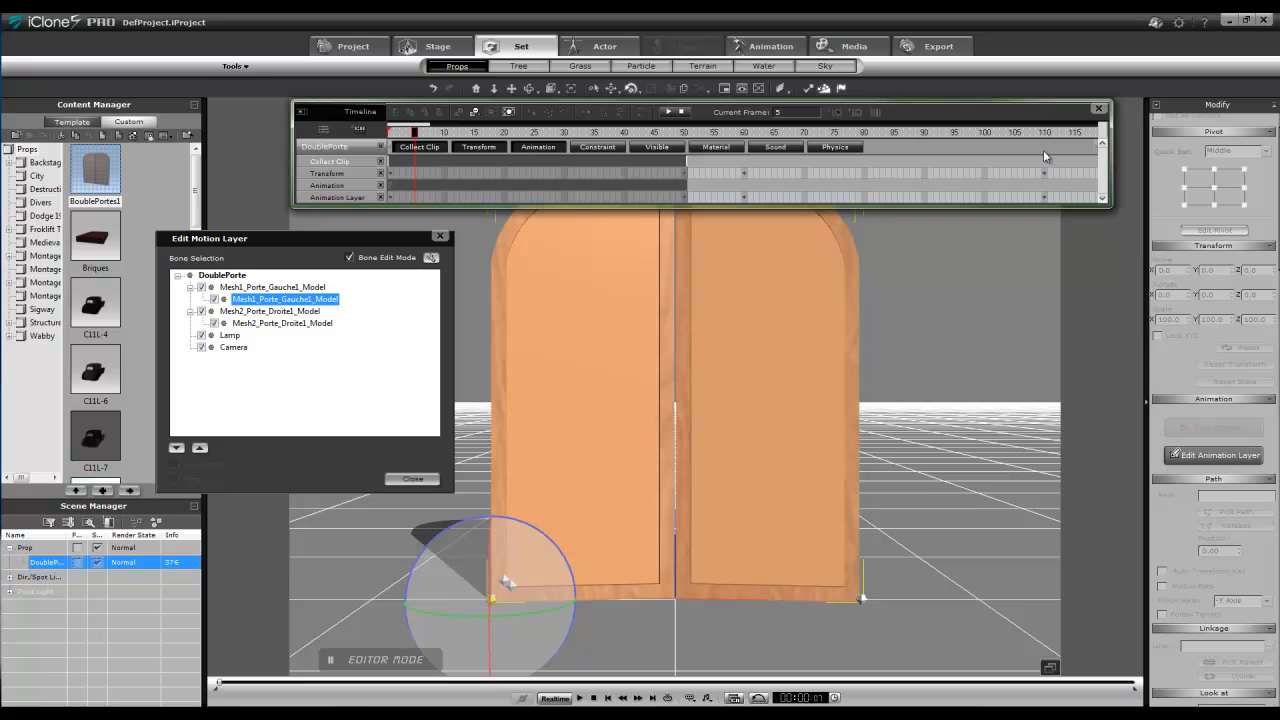
- Collect the closing motion from frame 60 to 110 and add it to the motion library as "Close Door"
drag(1049, 167, 745, 160)
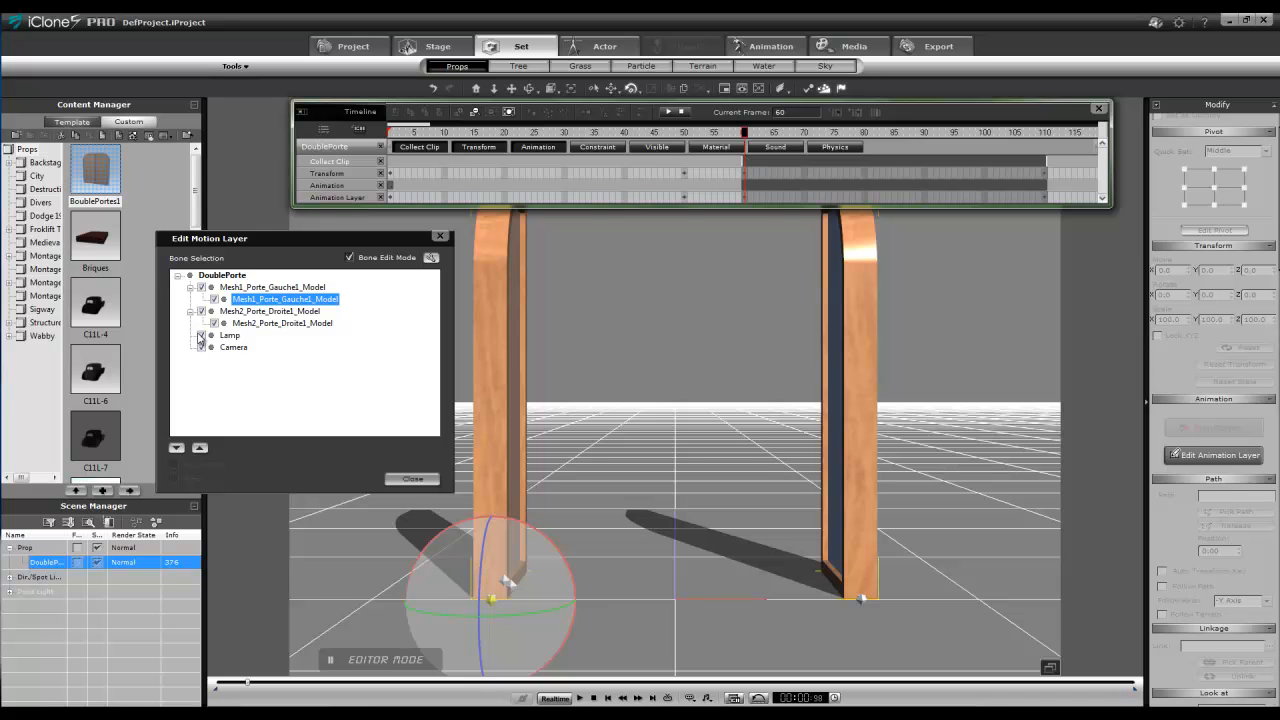
click(793, 162)
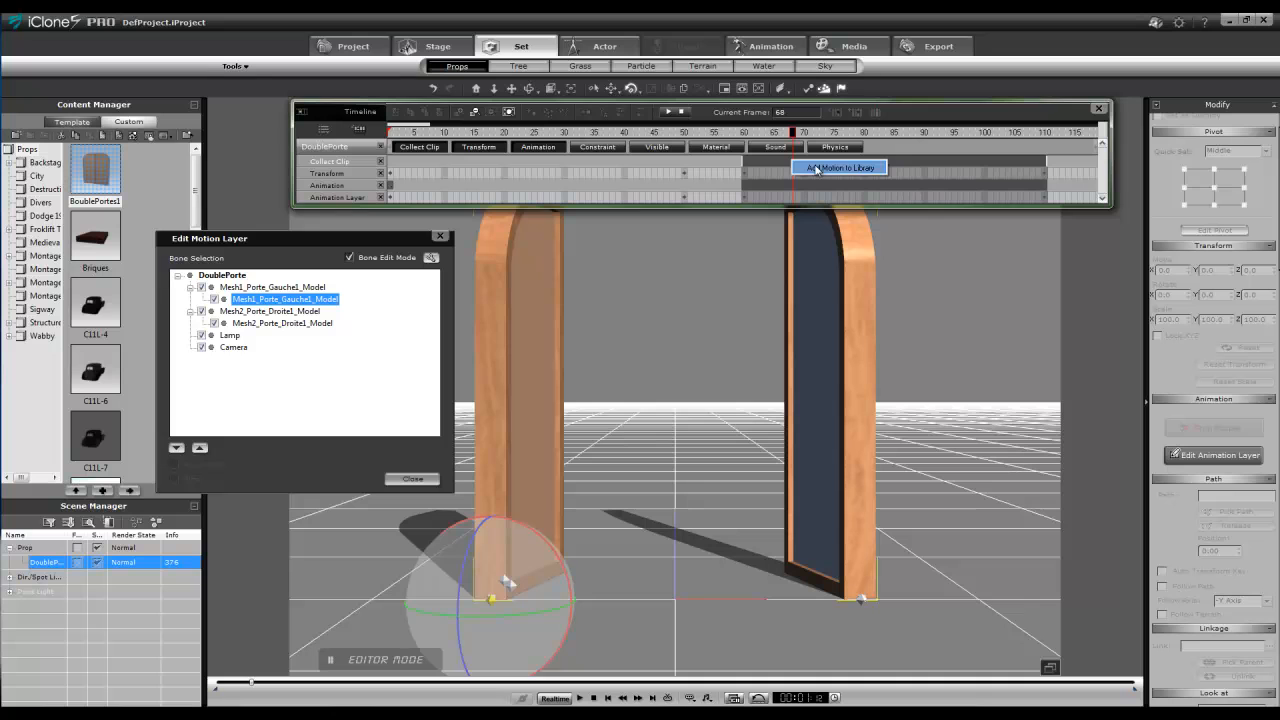
click(817, 168)
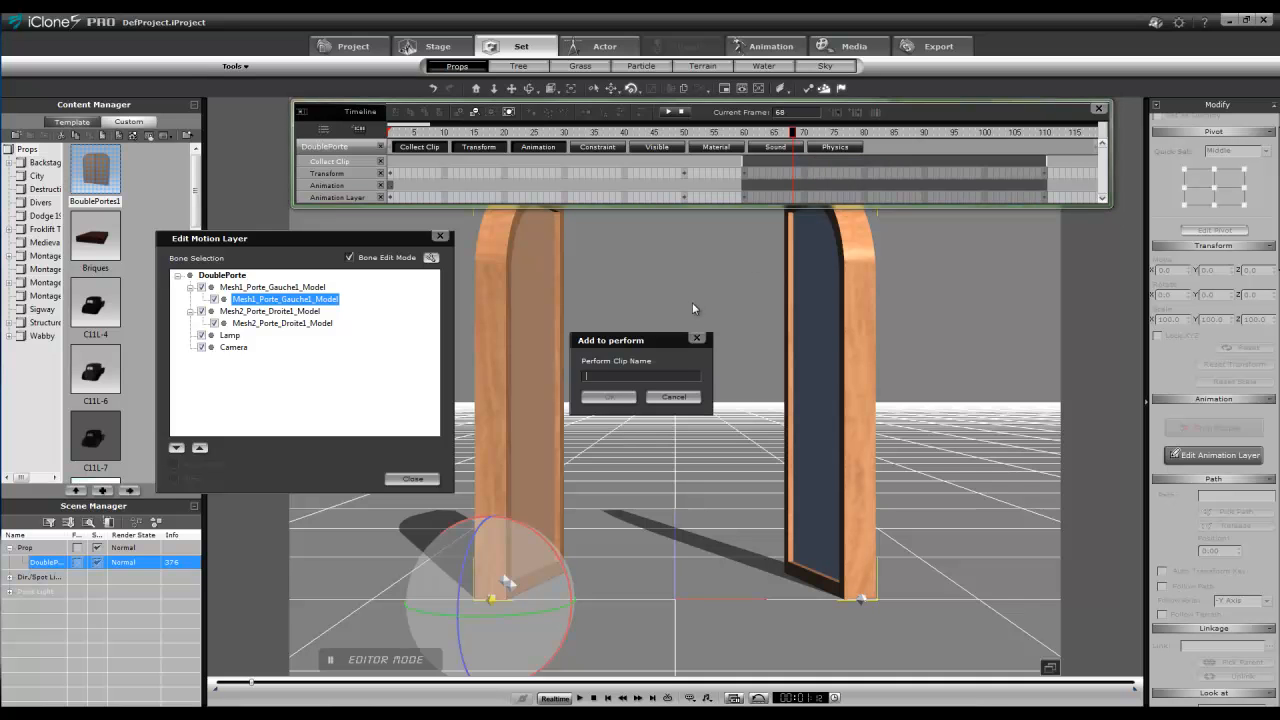
text(lose Door)
key(Return)
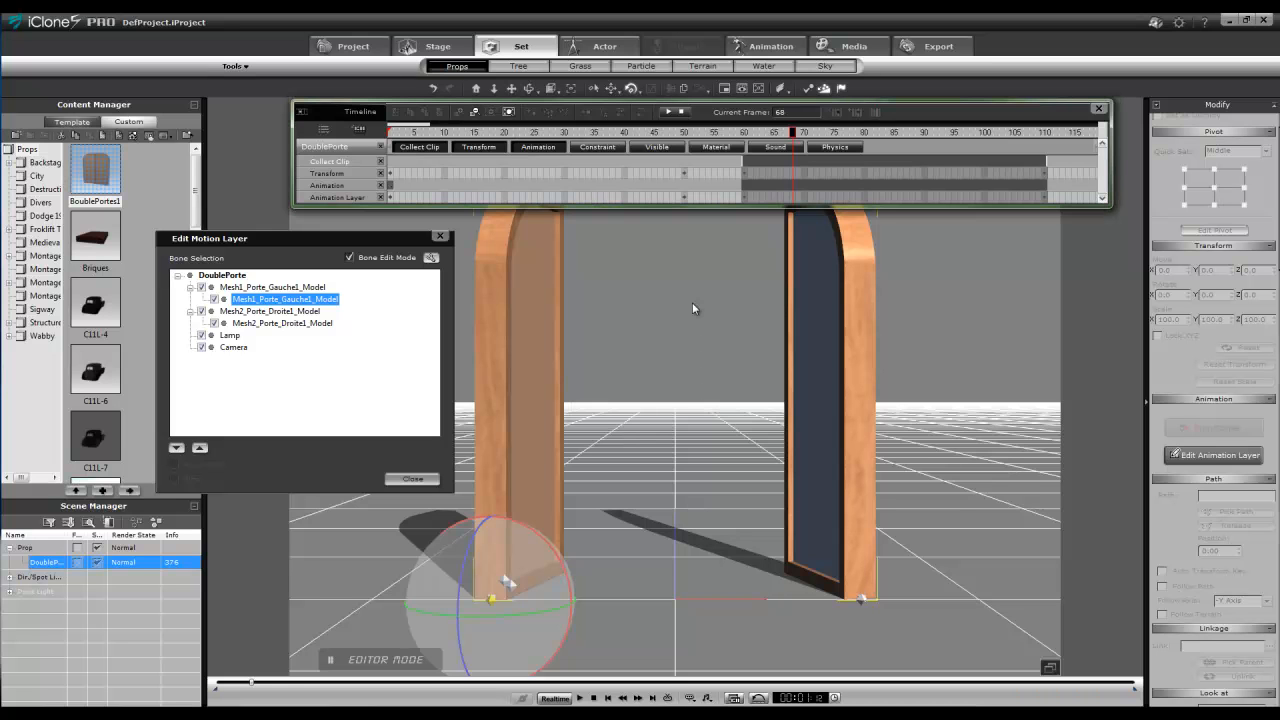
- Finish editing the motion layer, play the door animation from the start, and return to the first frame
click(408, 479)
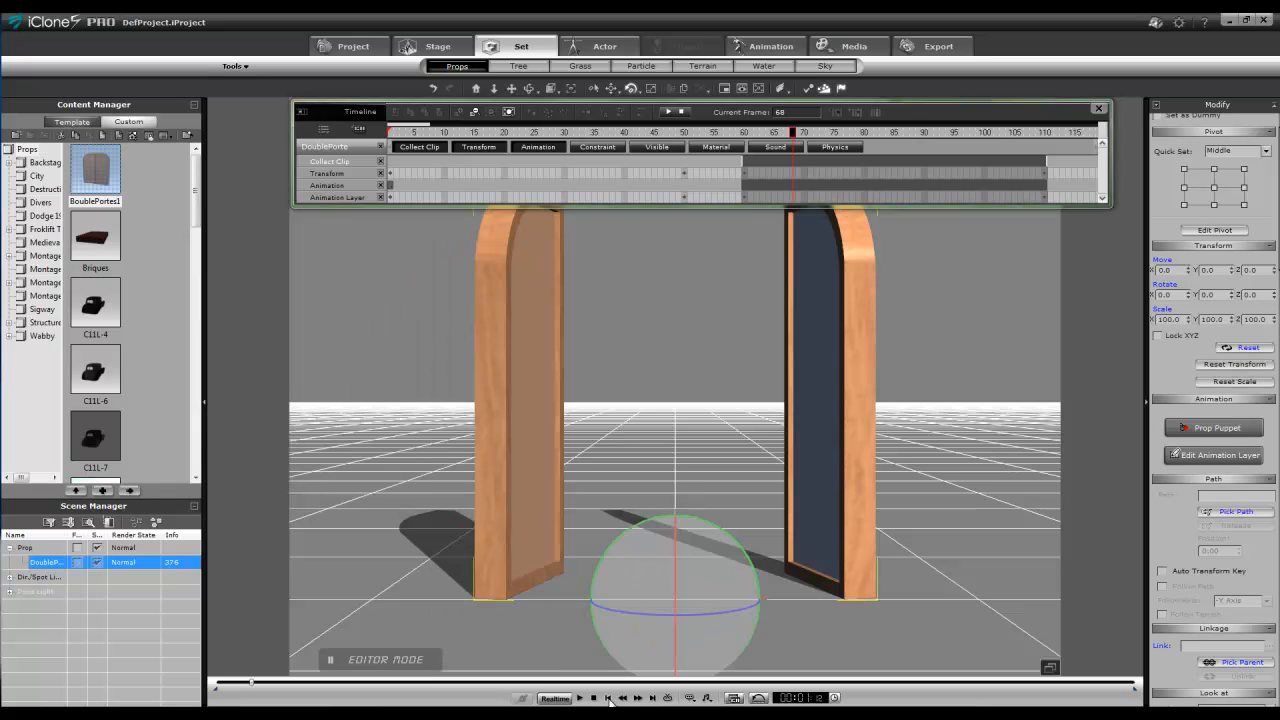
click(608, 698)
click(579, 698)
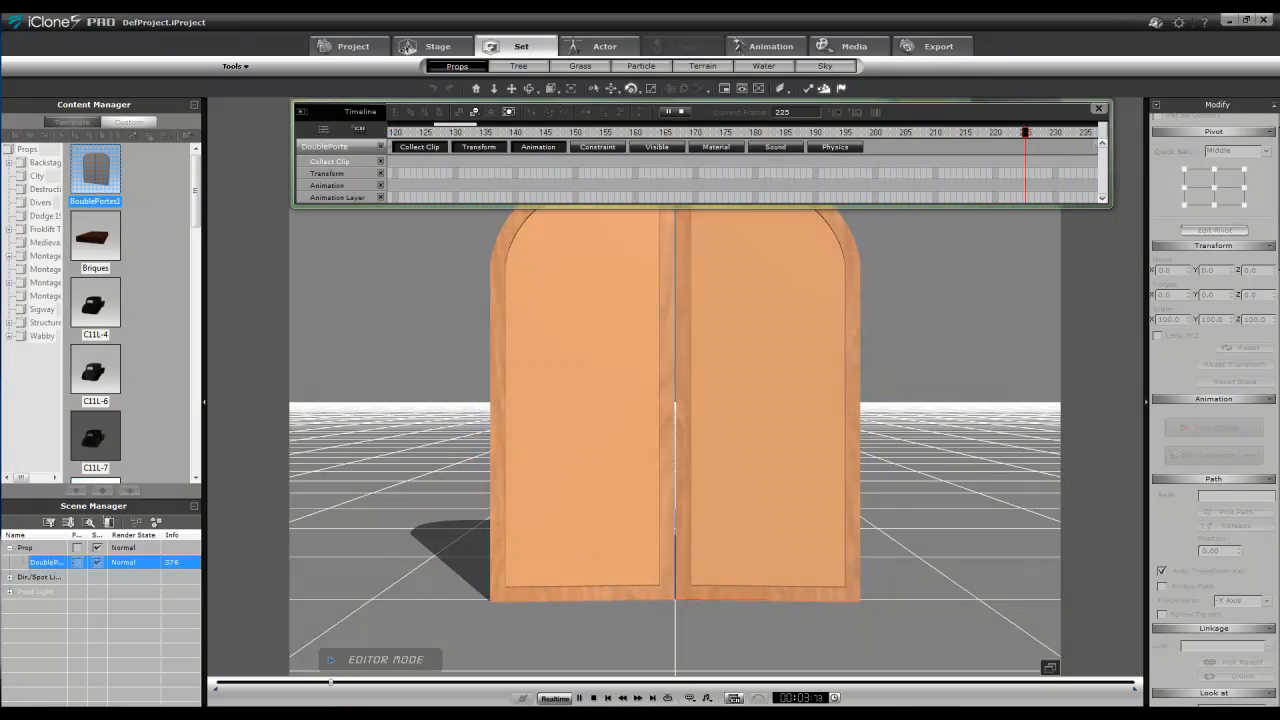
click(608, 698)
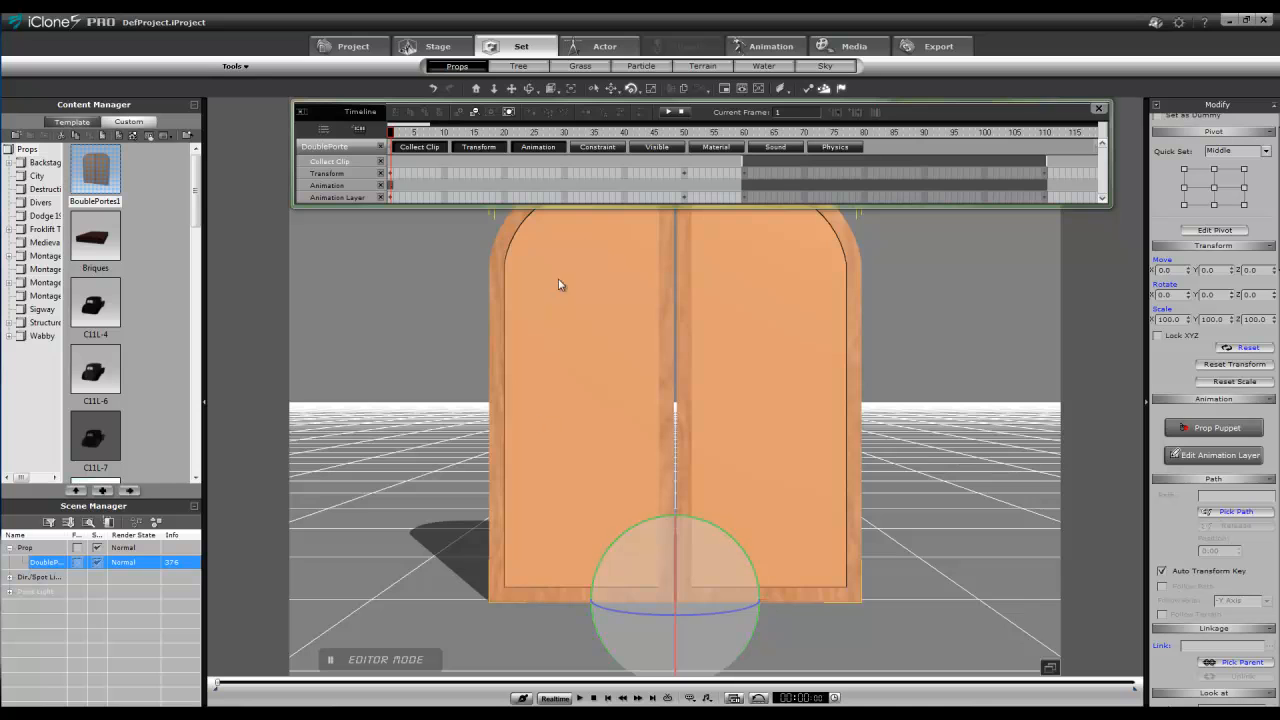
- Reset all animation data in the project and test the door prop's Open Door and Close Door perform actions
click(759, 698)
click(603, 394)
right_click(596, 382)
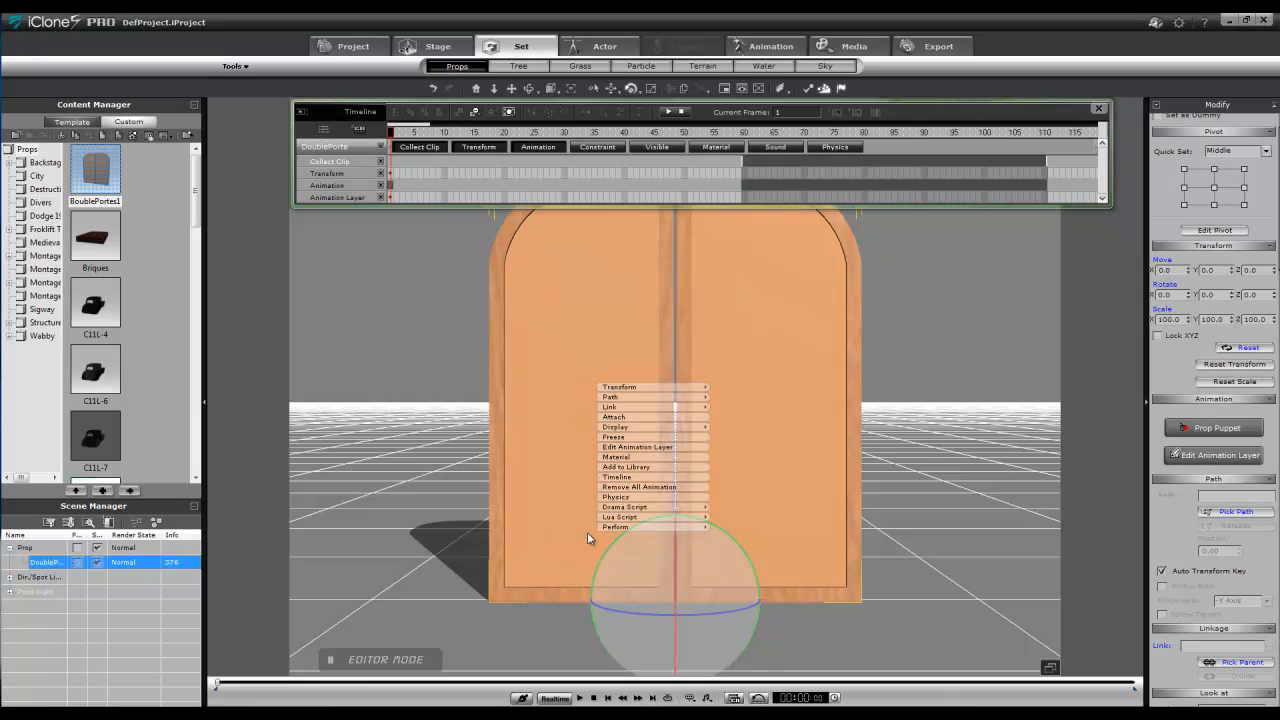
mouse_move(605, 526)
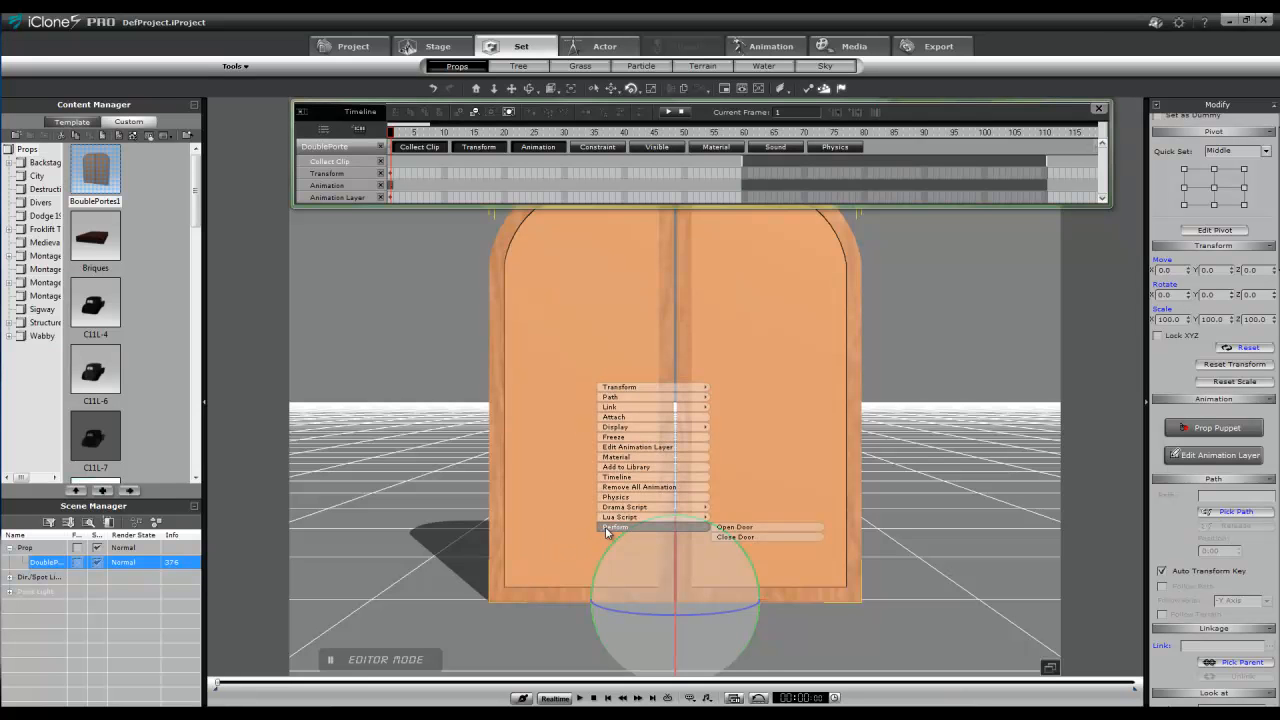
click(729, 527)
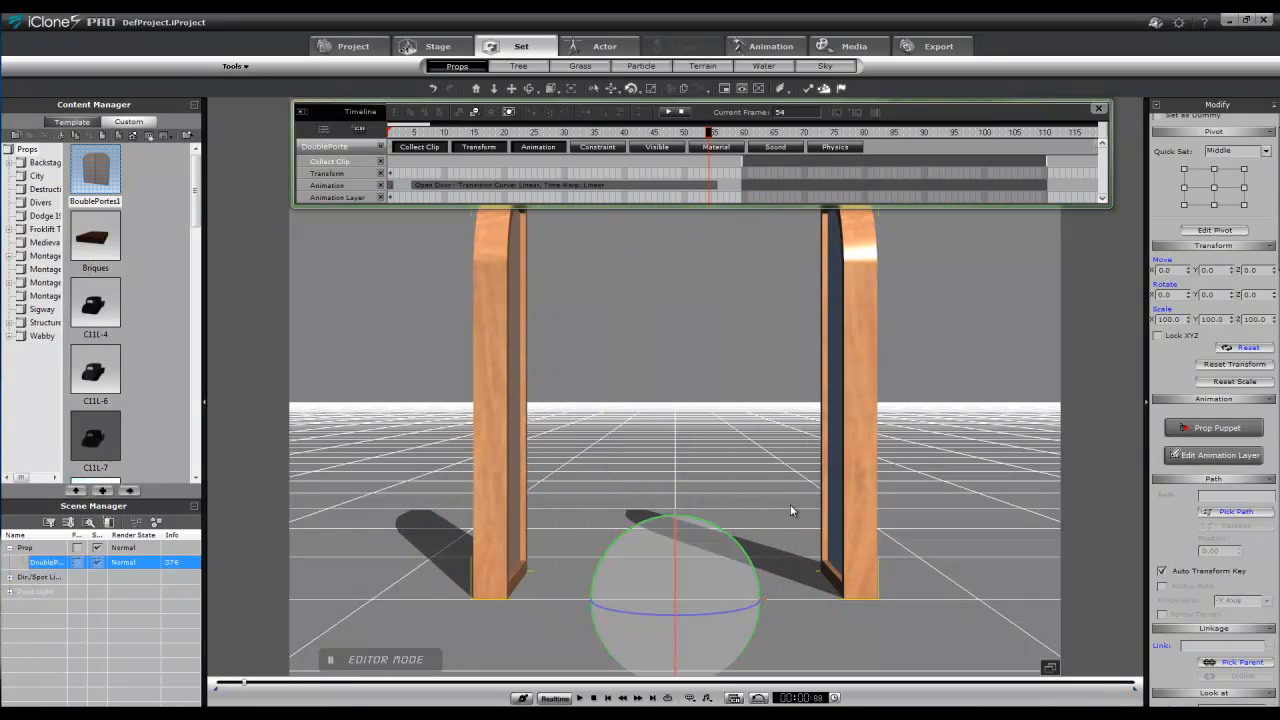
right_click(790, 507)
mouse_move(826, 650)
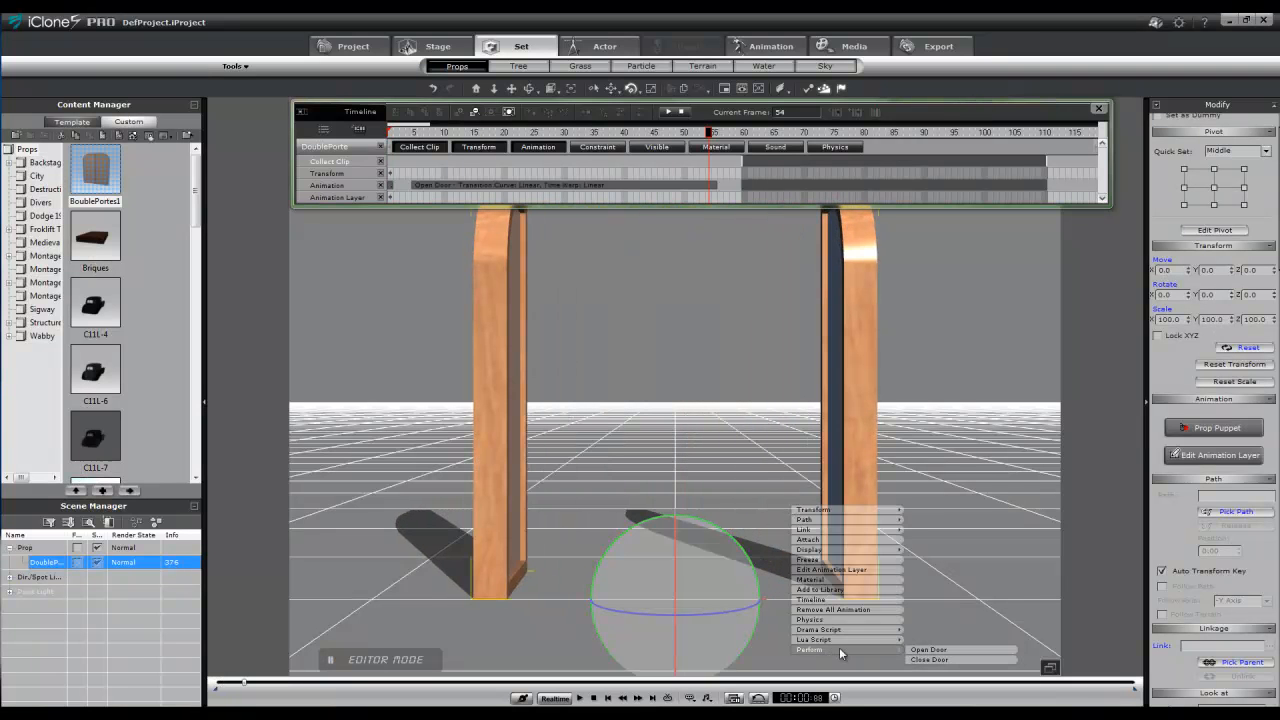
click(921, 660)
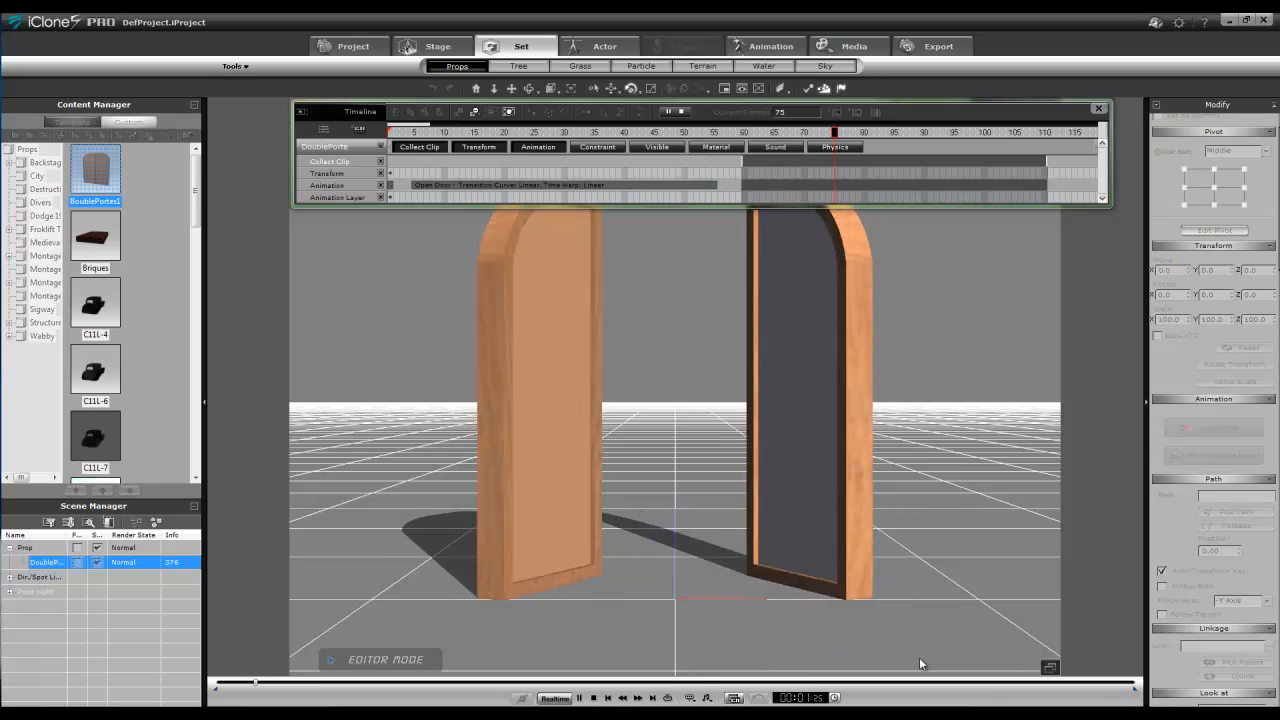
- Close the timeline and clear all animation data from the project
click(1098, 108)
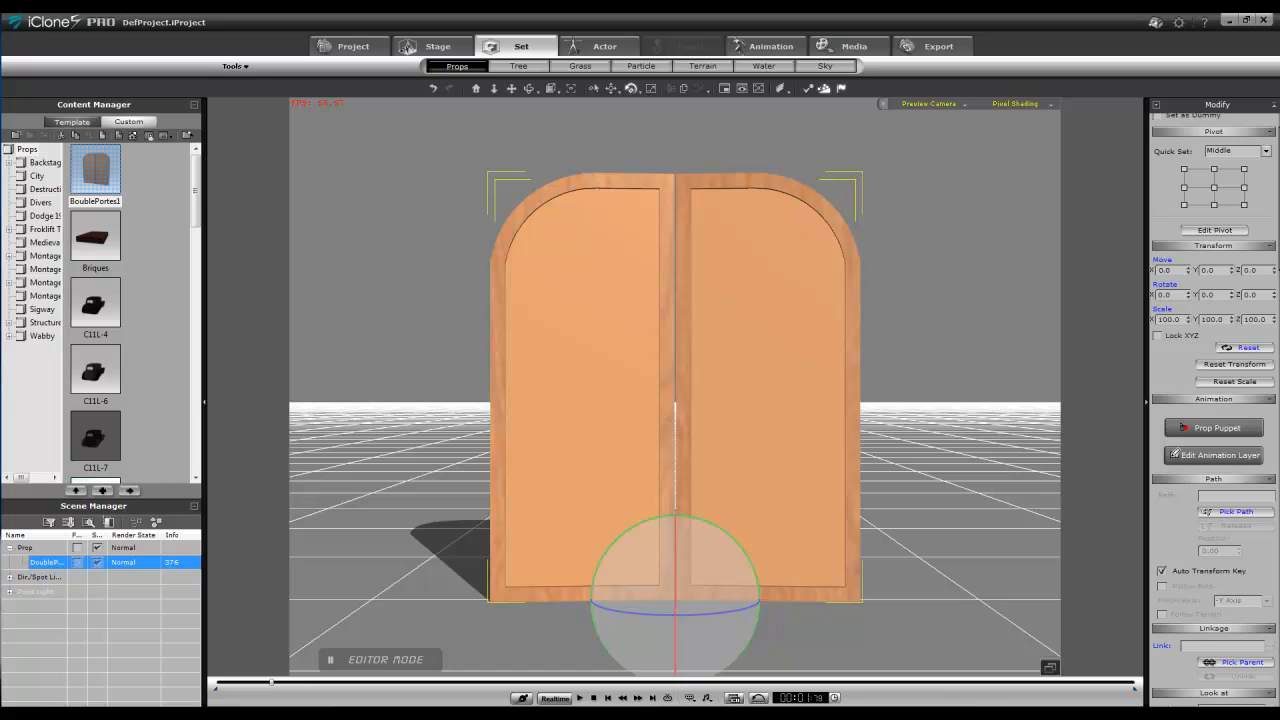
click(759, 698)
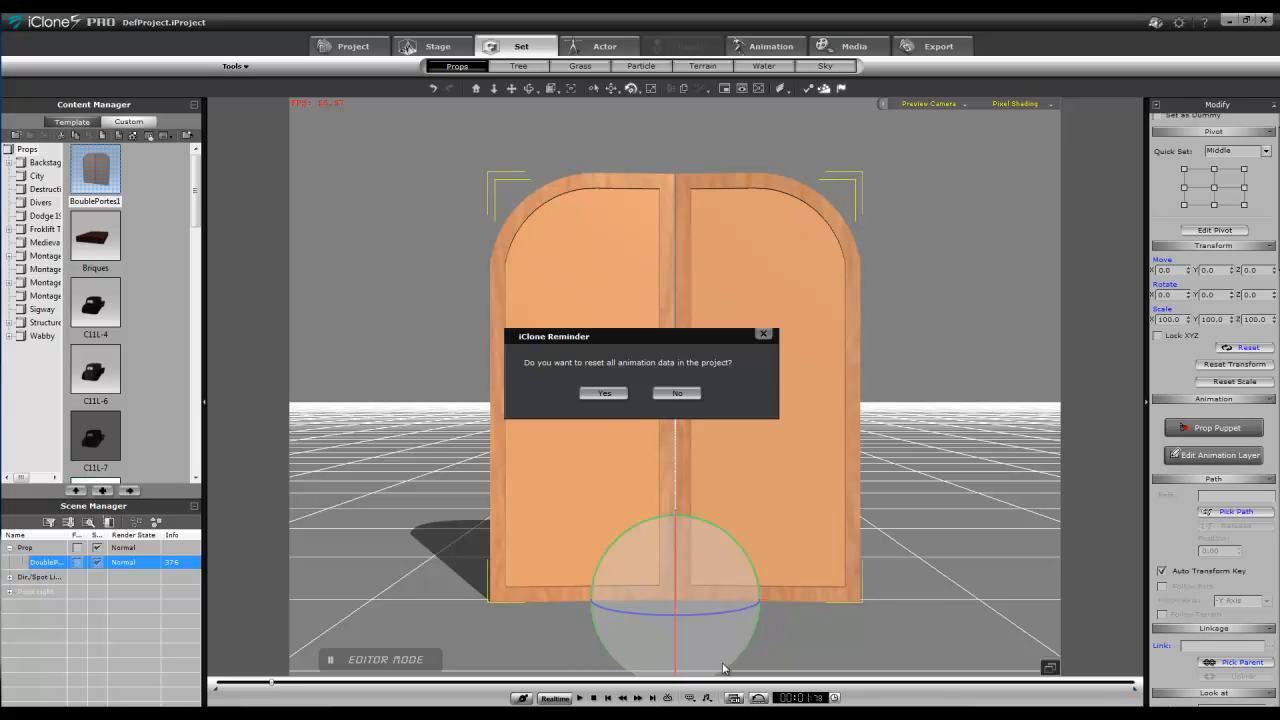
click(603, 394)
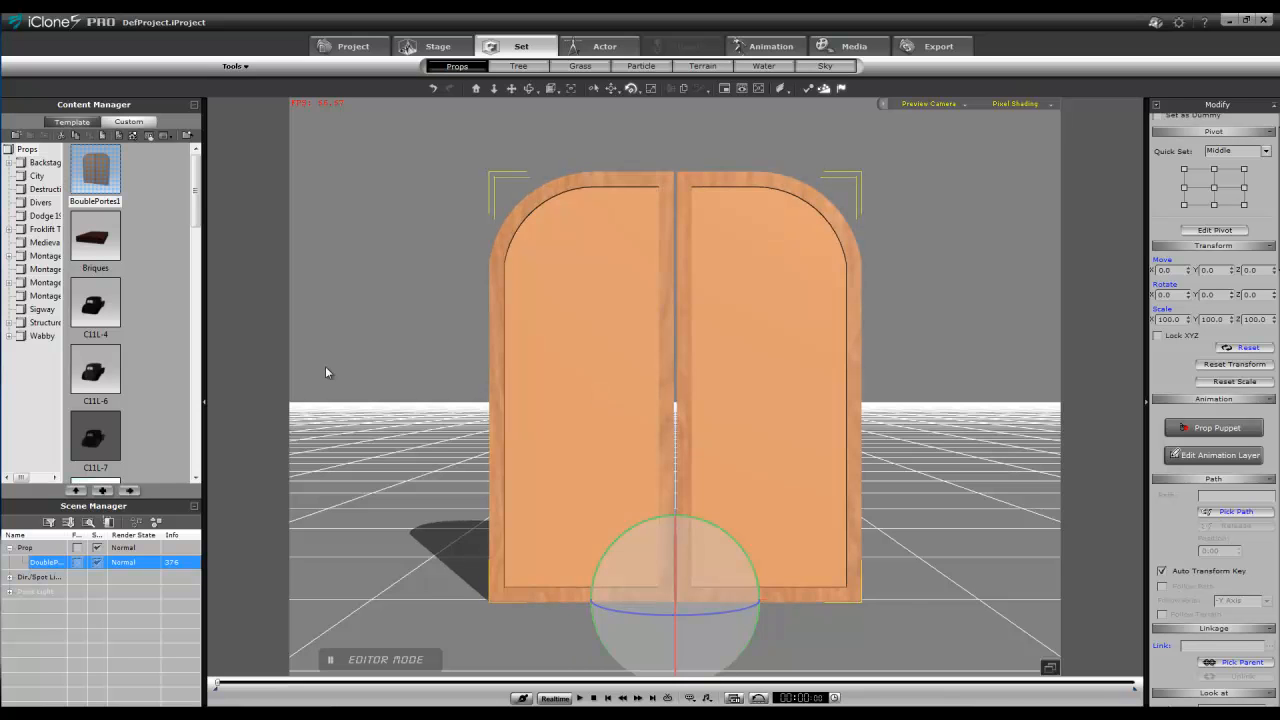
- Overwrite the BoublePortes1 prop in the custom library with the current door prop
click(84, 185)
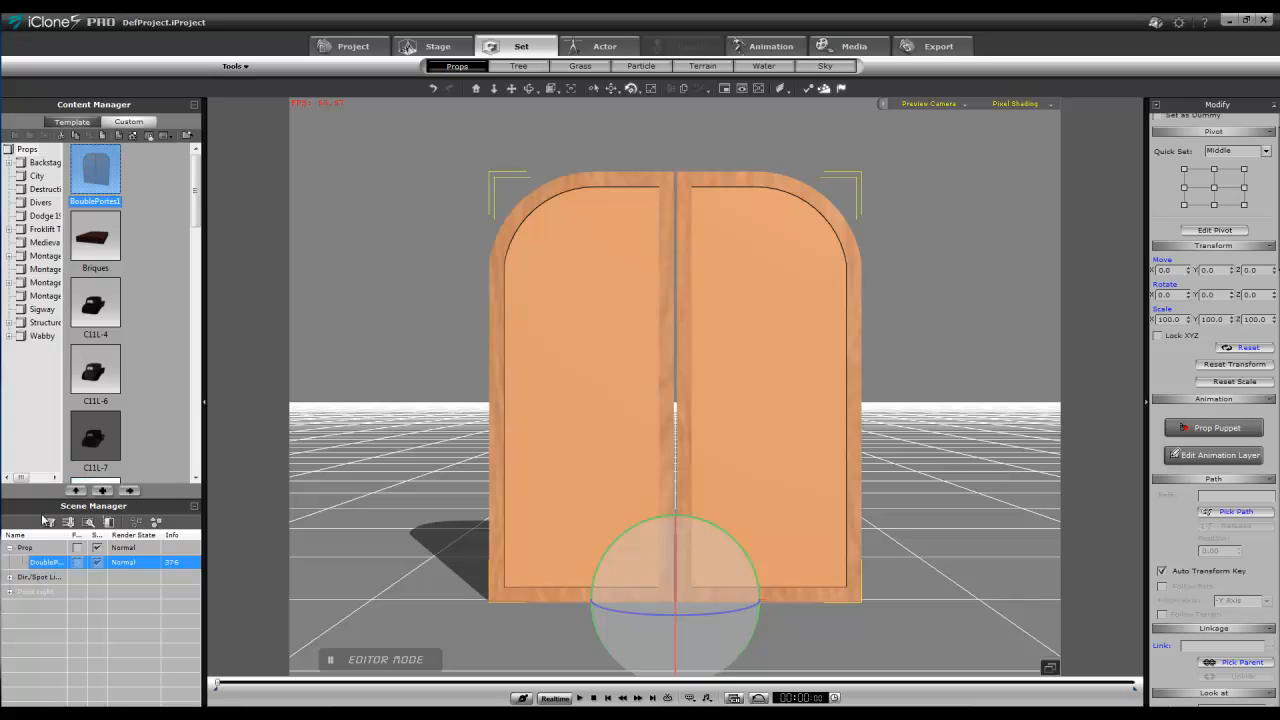
click(77, 490)
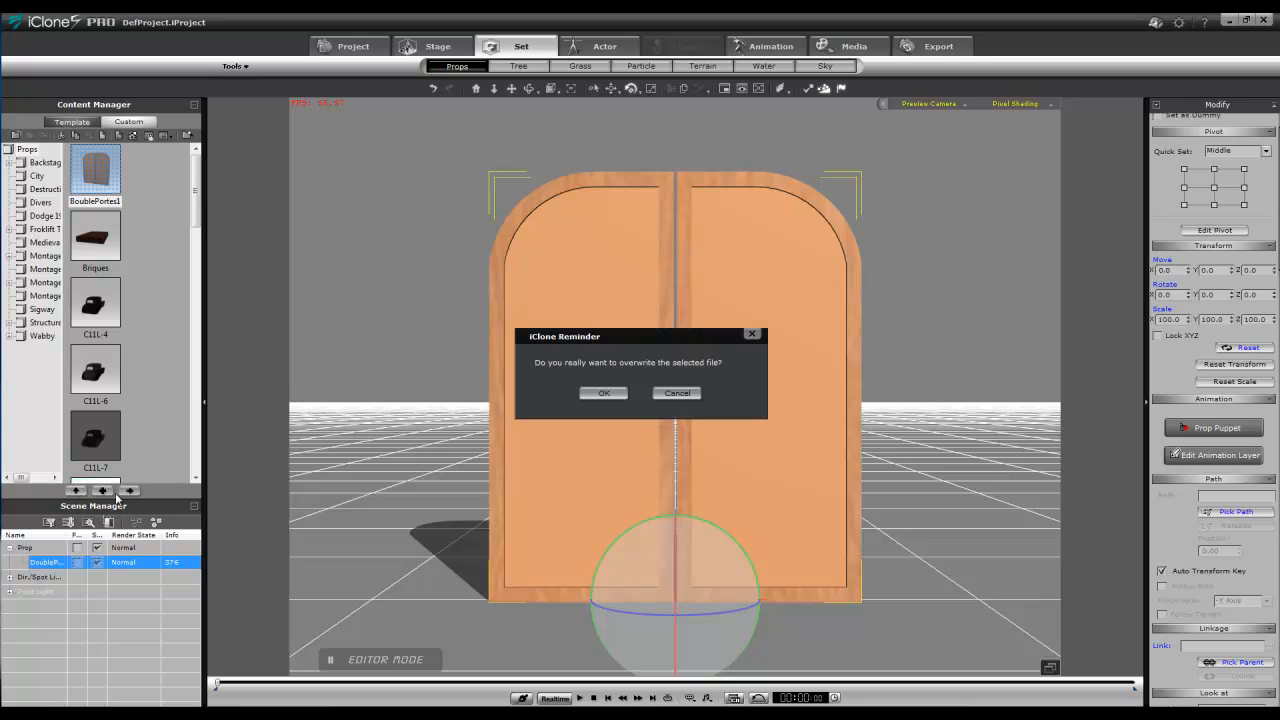
click(604, 393)
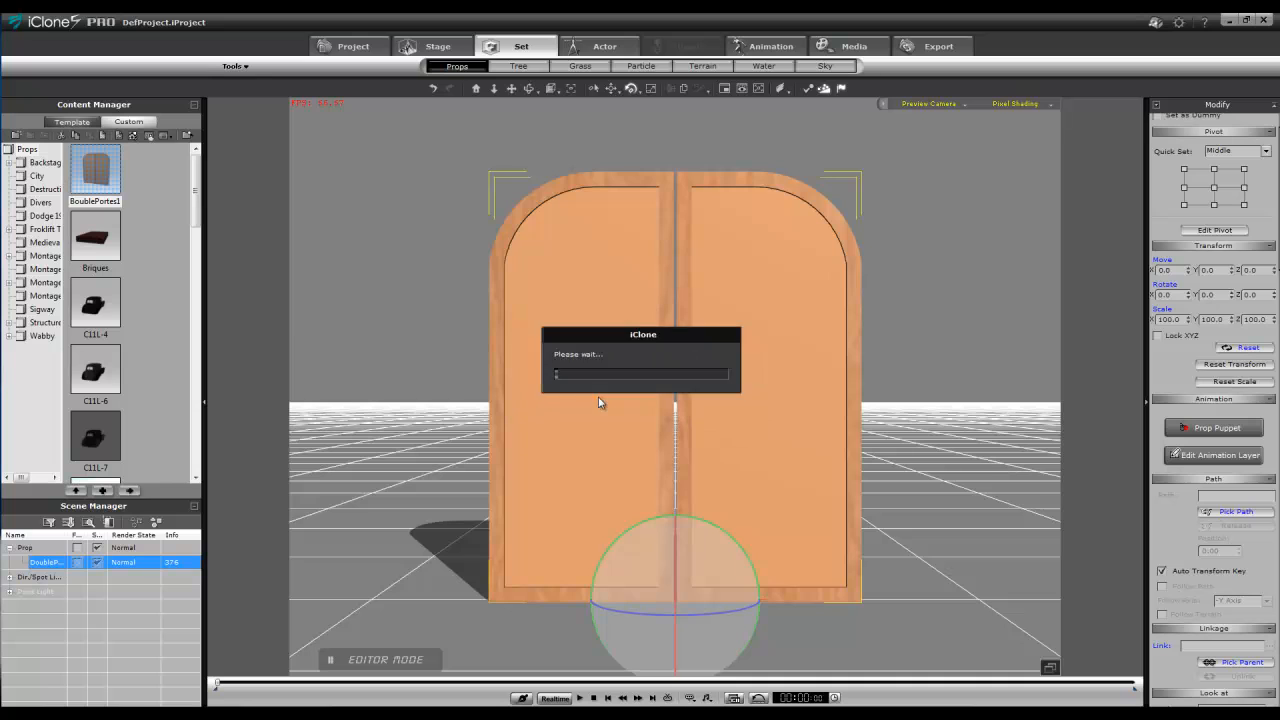
click(153, 241)
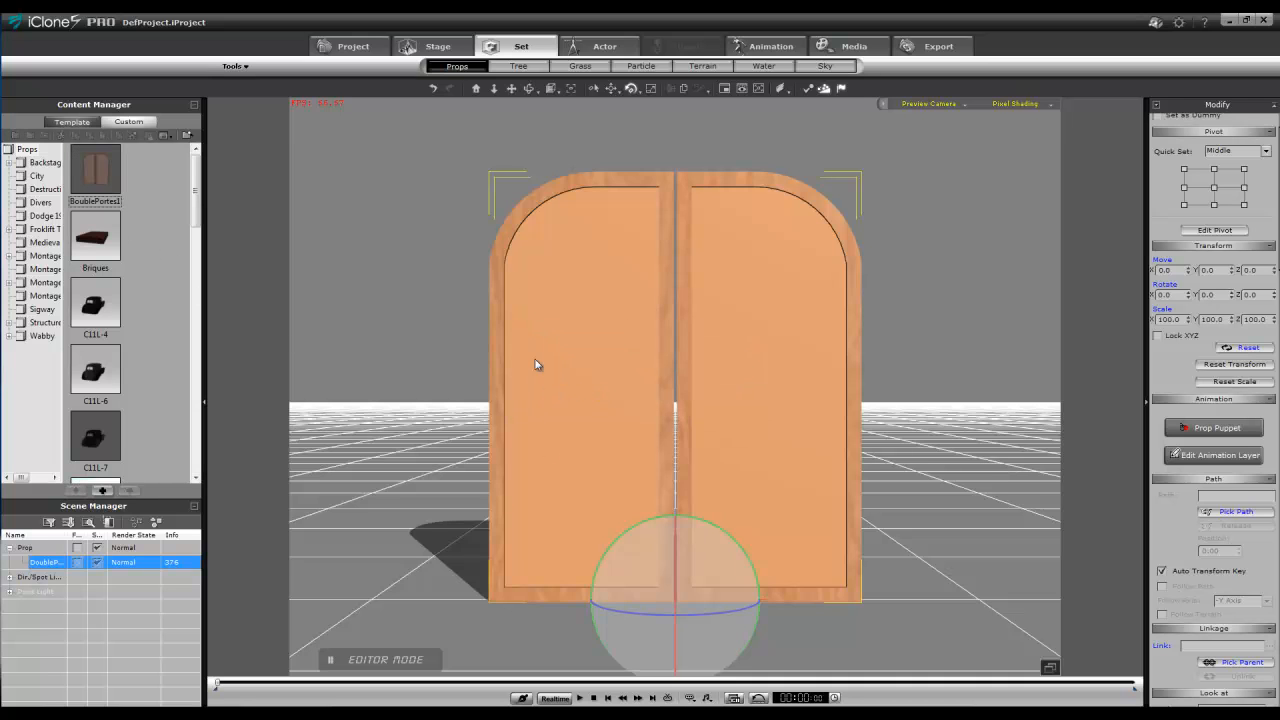
- Start a new project without saving the current one, and load the BoublePortes1 prop from the custom library
click(360, 48)
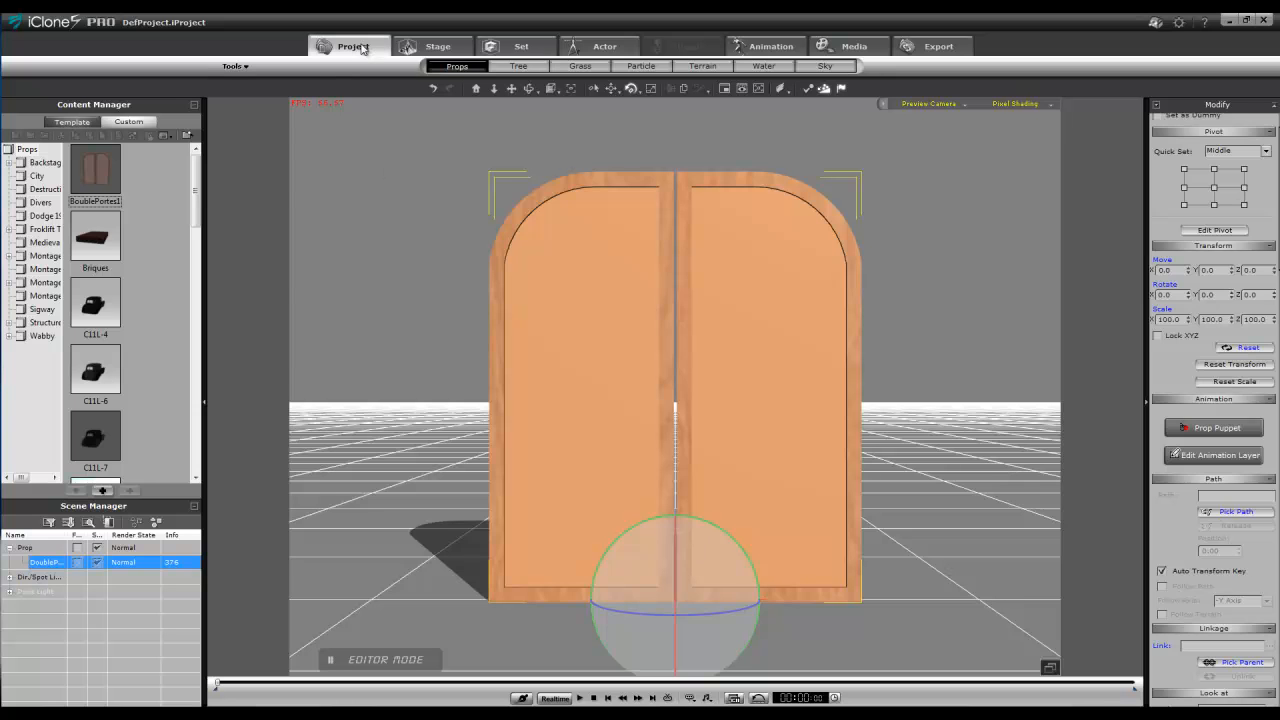
click(505, 66)
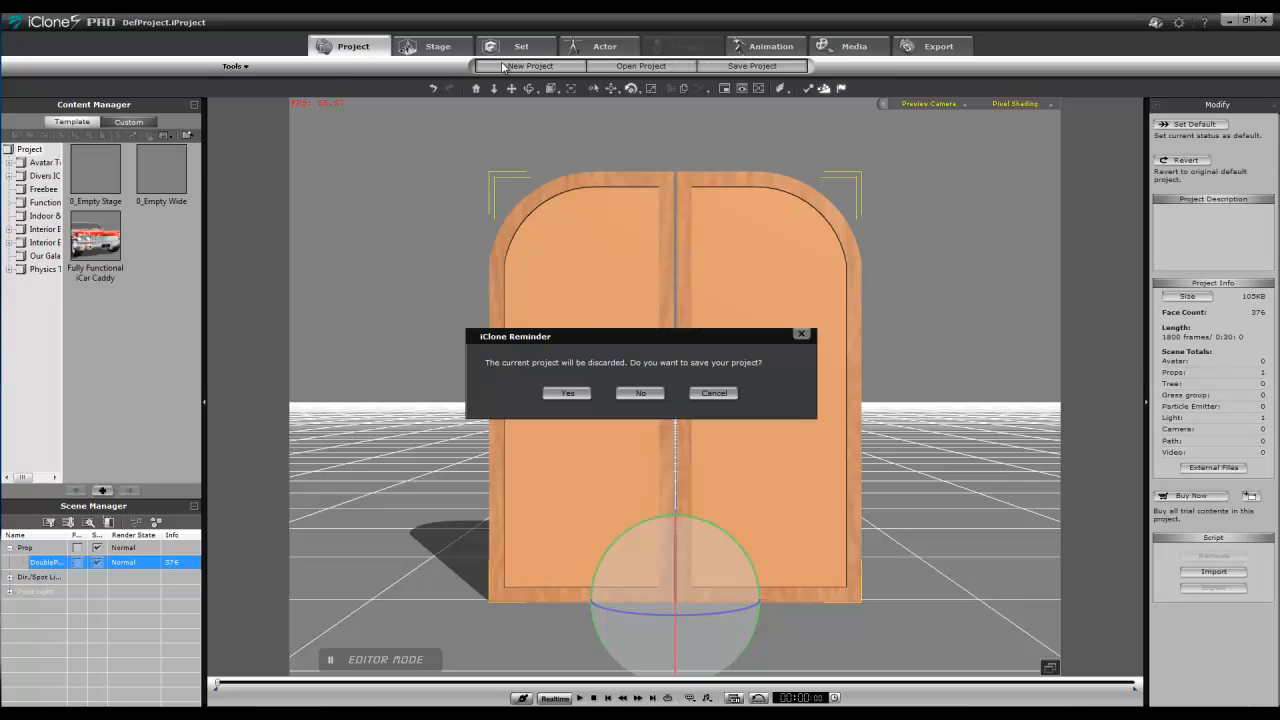
click(649, 393)
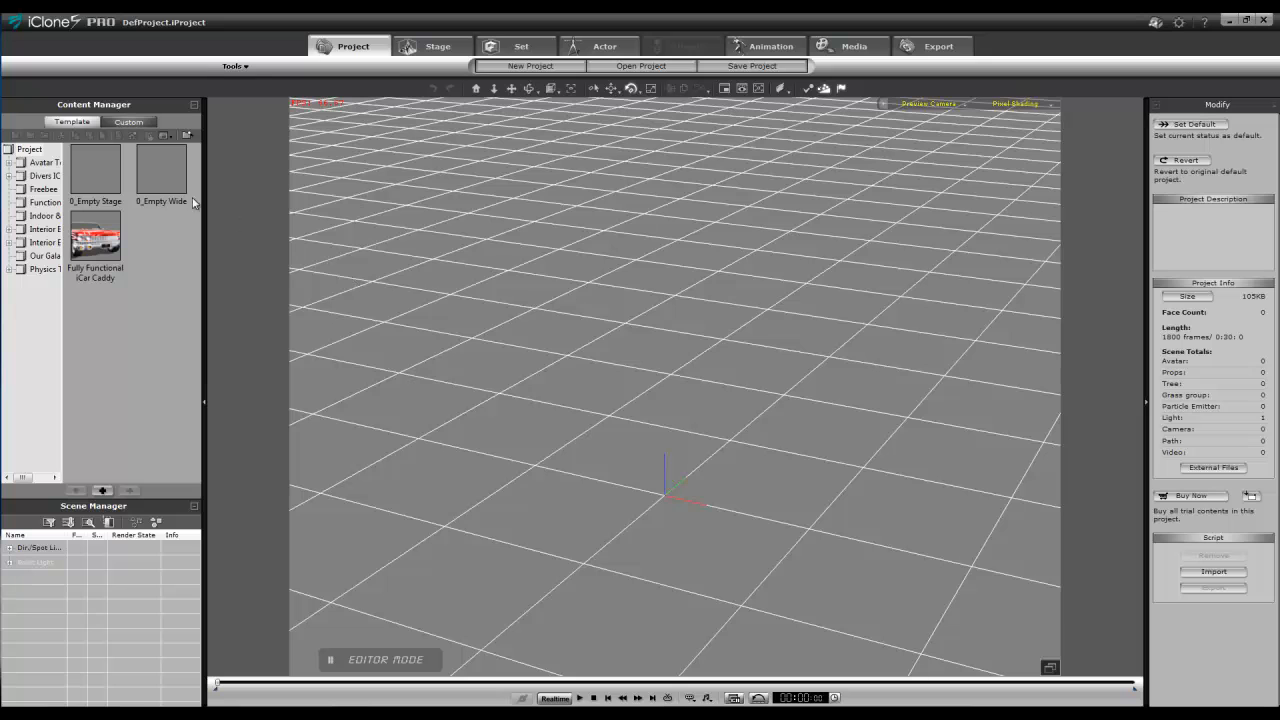
click(521, 46)
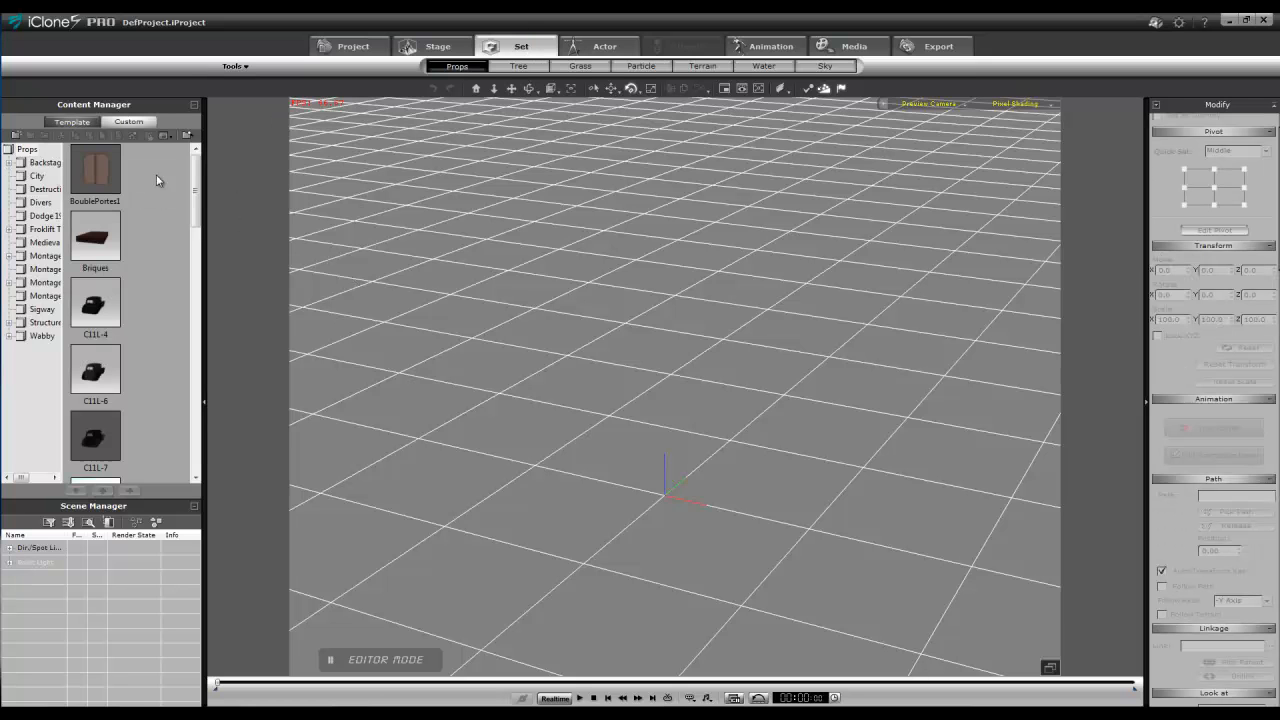
double_click(108, 173)
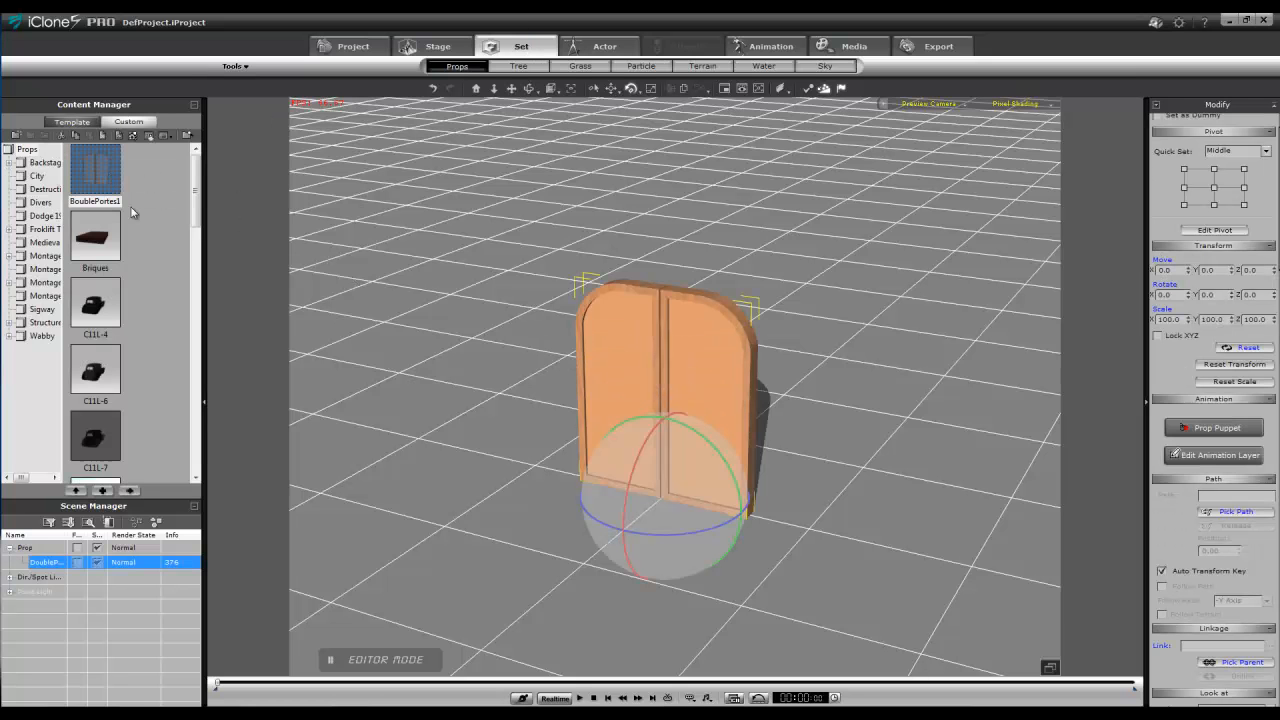
- Perform Open Door and then Close Door on the loaded double door prop
right_click(626, 372)
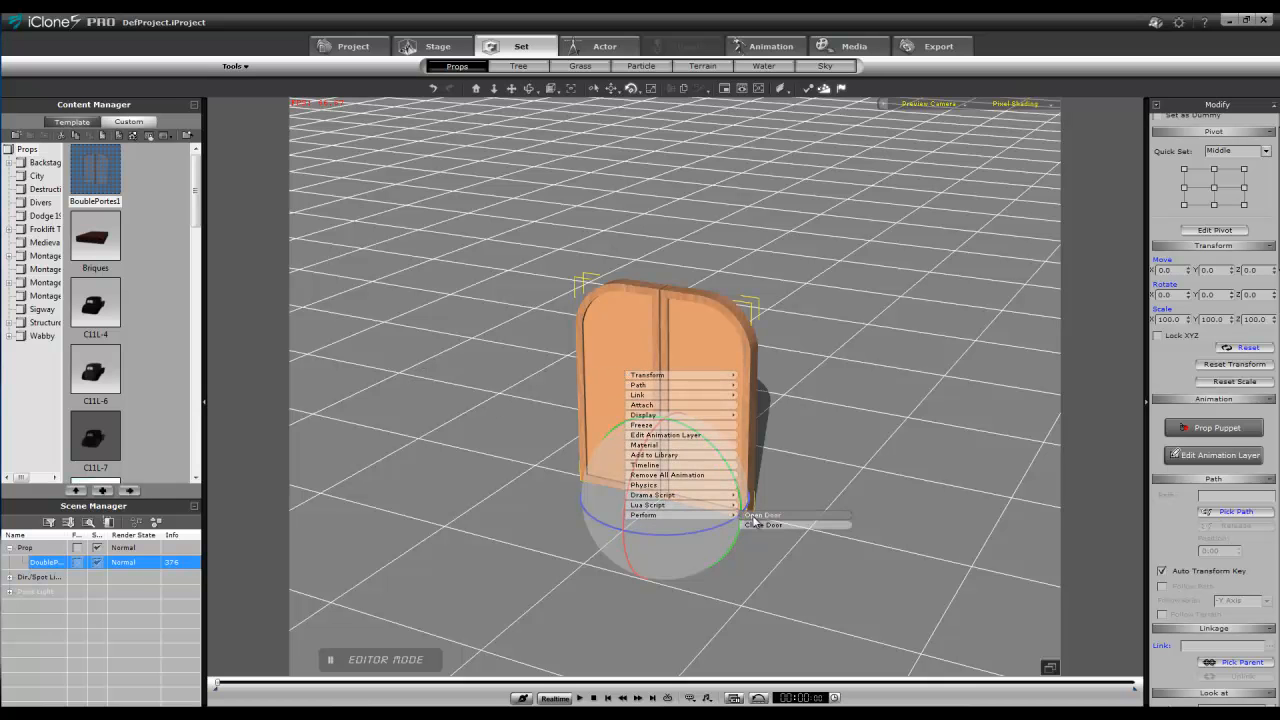
click(752, 518)
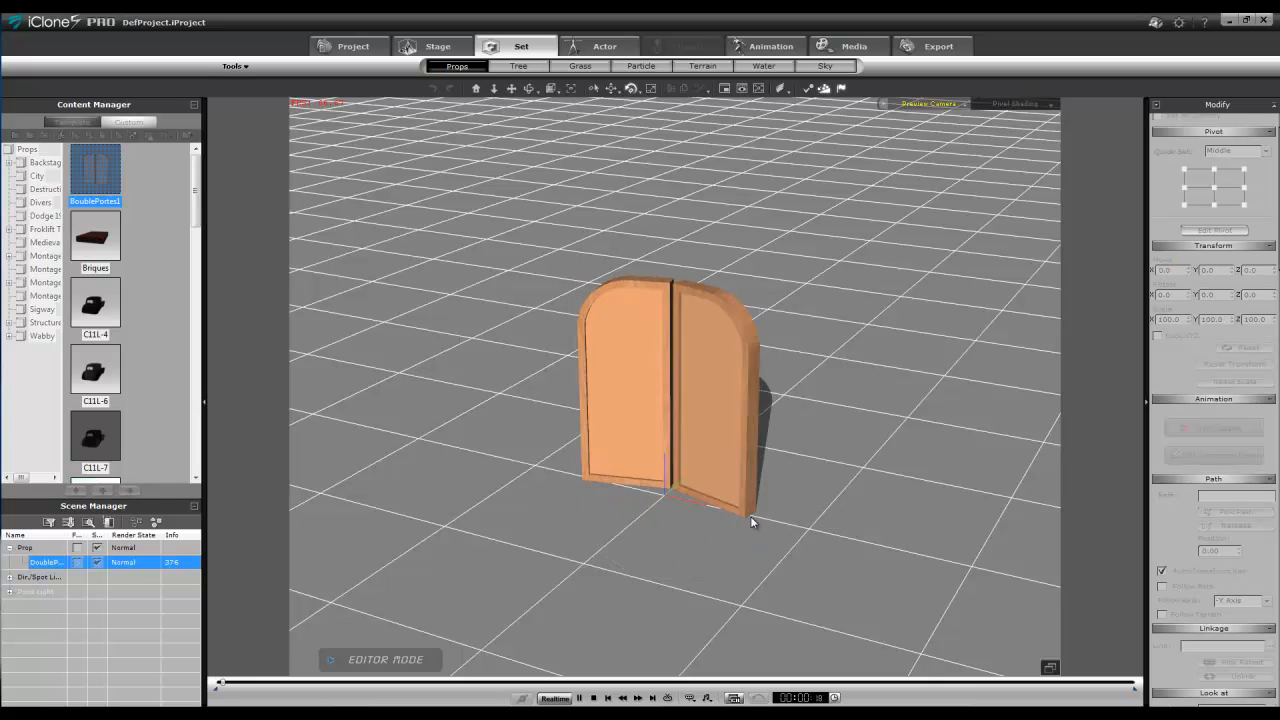
right_click(753, 464)
mouse_move(811, 604)
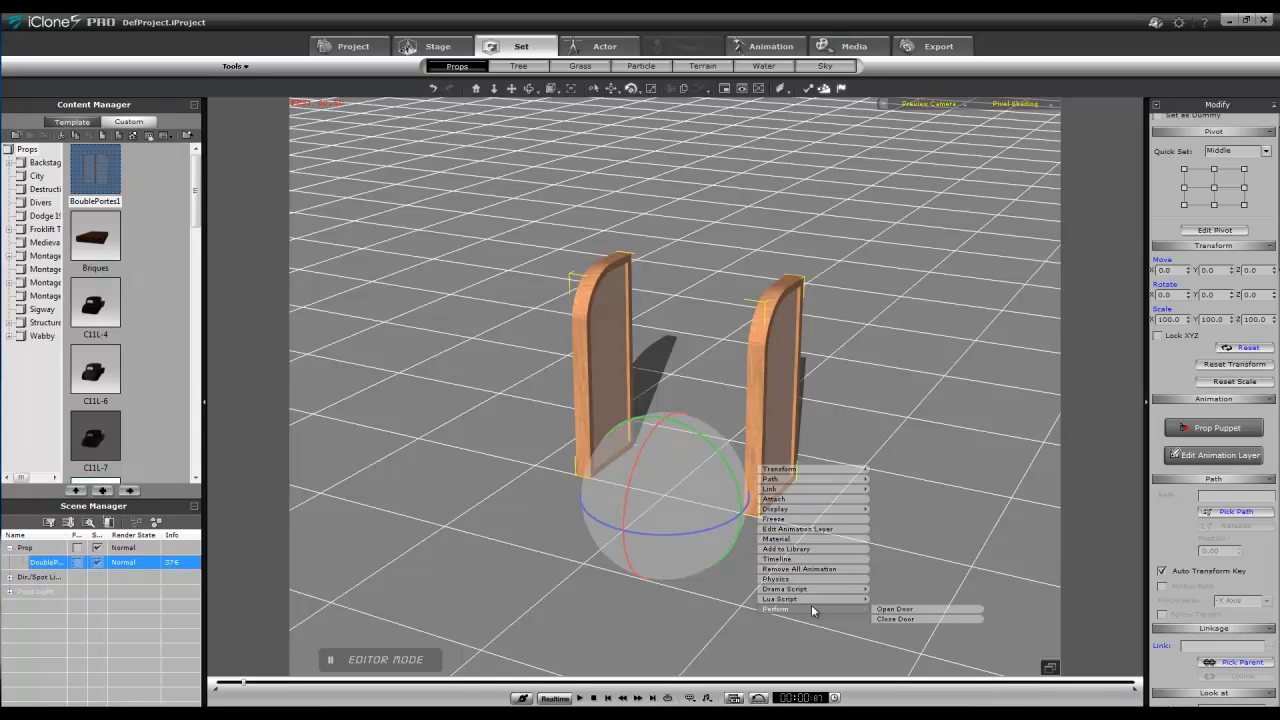
click(893, 619)
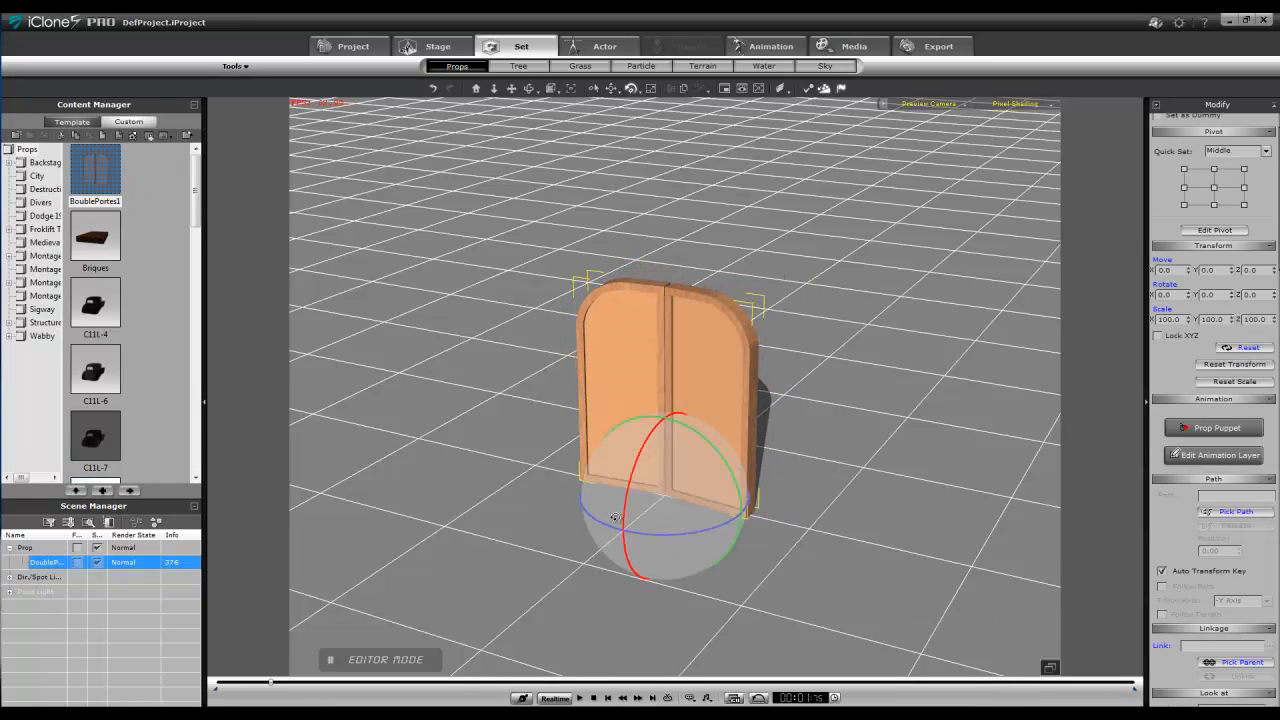